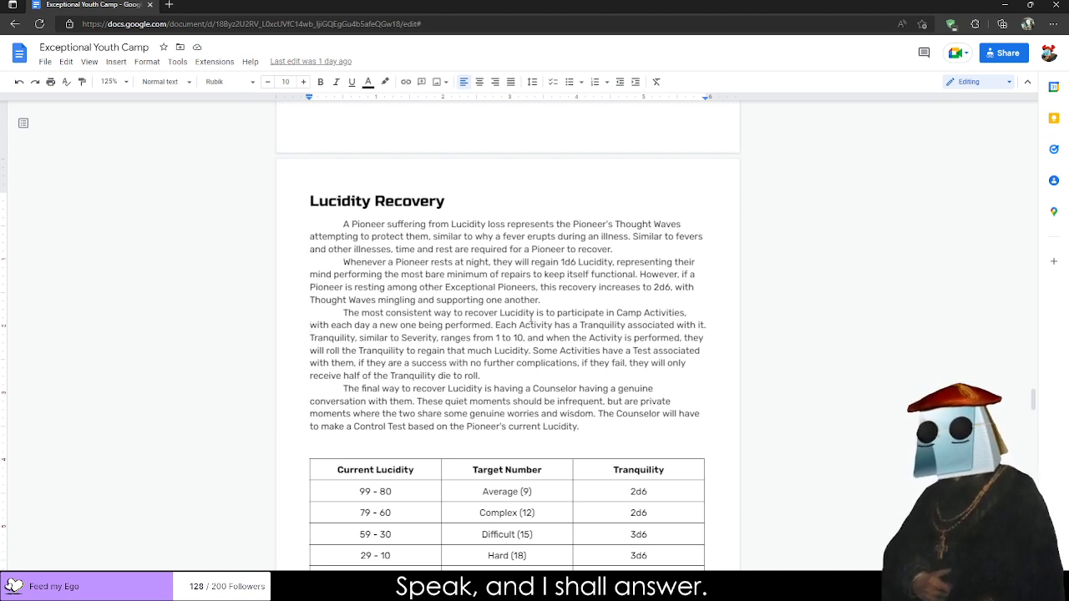
Review the Lucidity Recovery rules and the table of target numbers and Tranquility dice for each current Lucidity range.
scroll(698, 317, "down", 1)
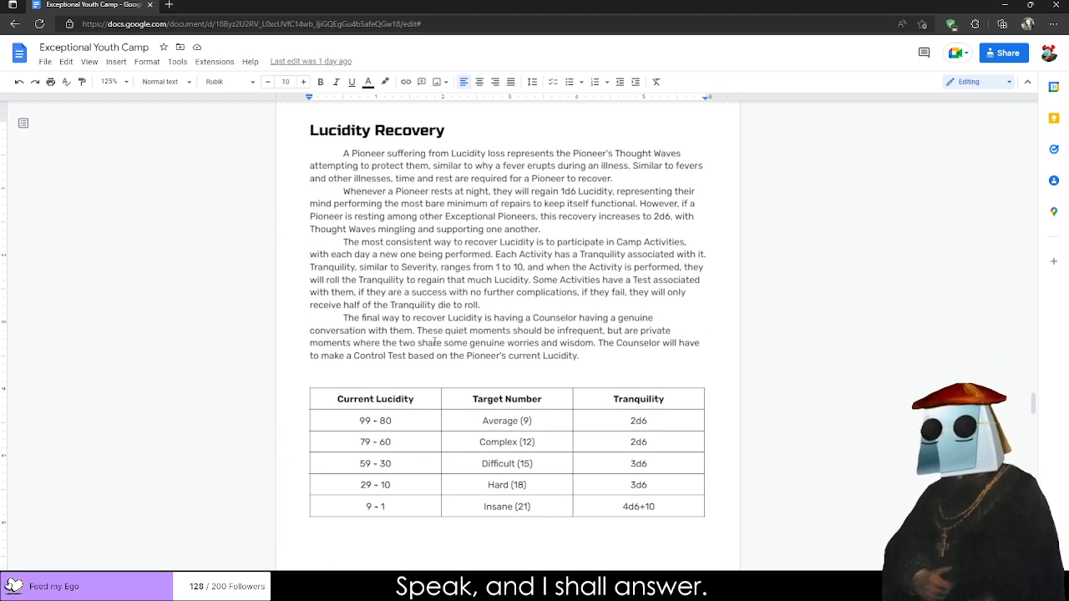
left_click_drag(412, 318, 541, 343)
left_click(542, 343)
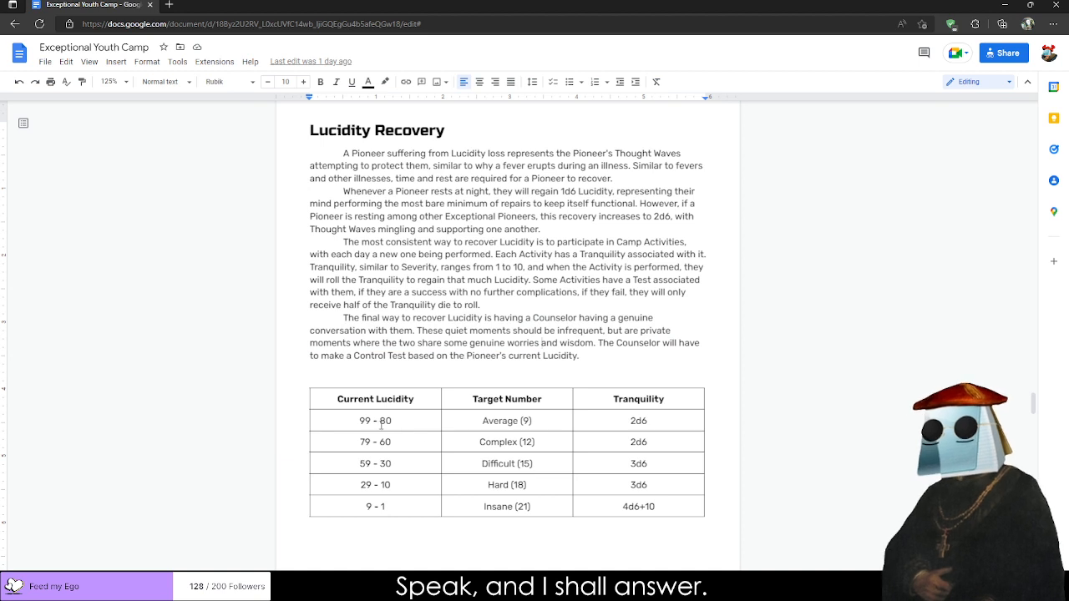
scroll(367, 284, "down", 2)
left_click_drag(370, 284, 501, 324)
left_click(491, 302)
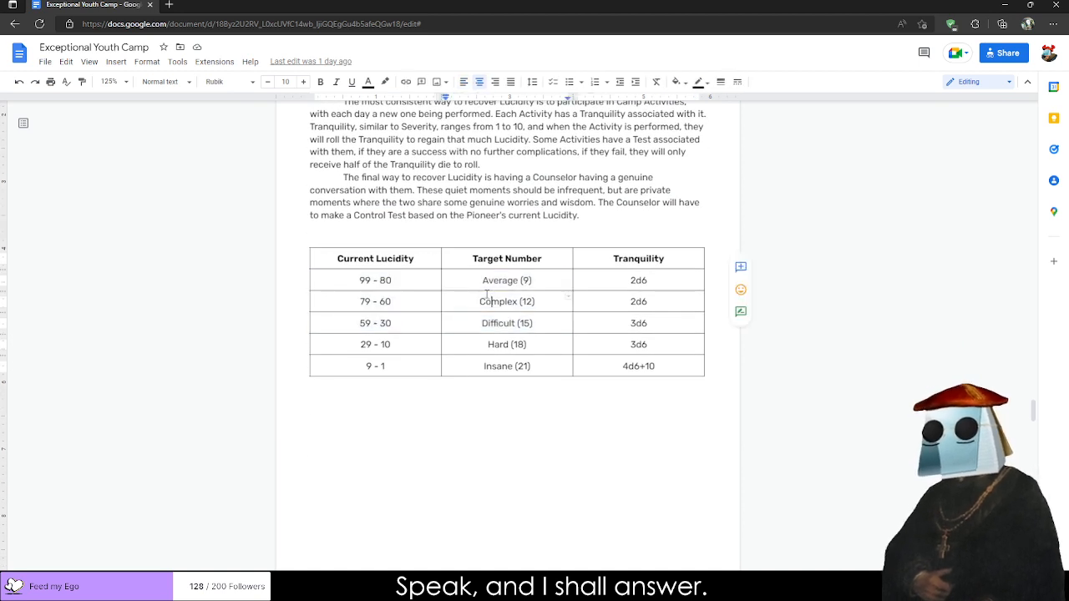
left_click_drag(504, 280, 505, 282)
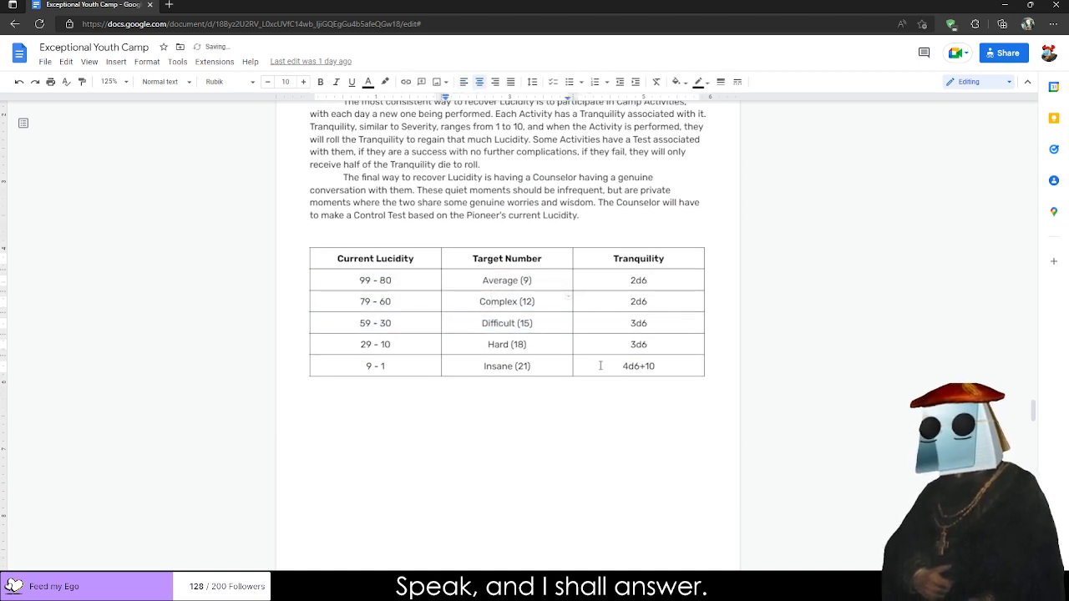
left_click_drag(611, 367, 670, 365)
left_click(674, 365)
left_click(535, 367)
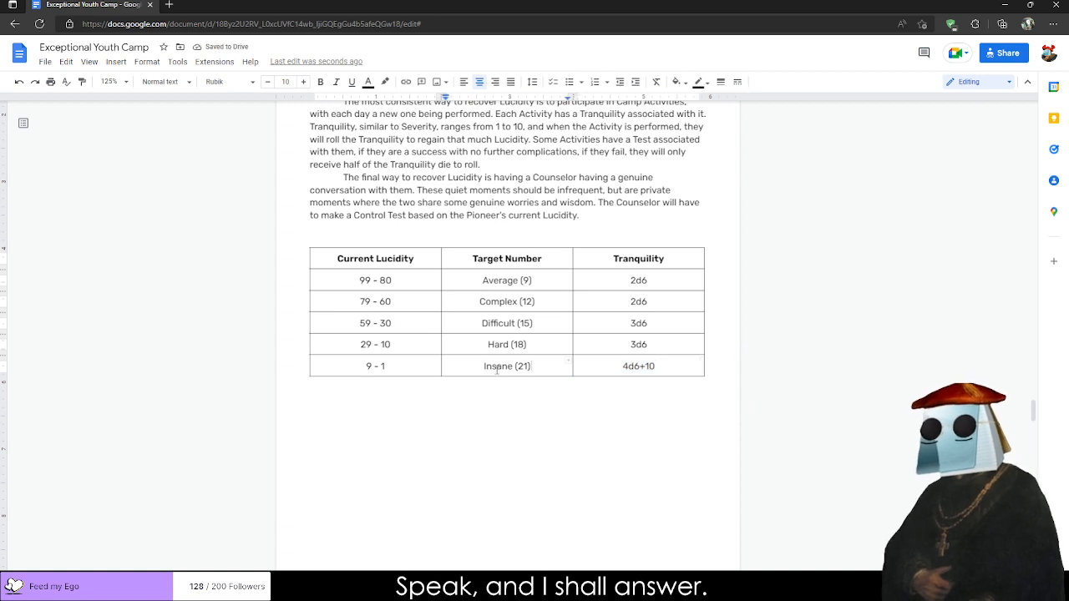
left_click_drag(389, 371, 361, 368)
left_click(359, 366)
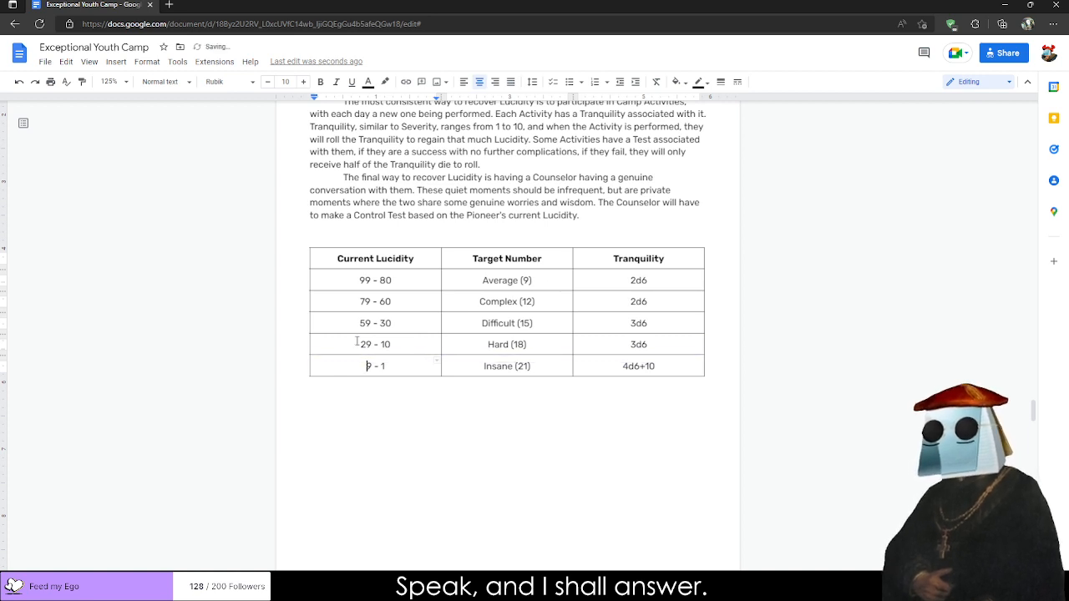
left_click_drag(360, 344, 636, 340)
left_click(636, 341)
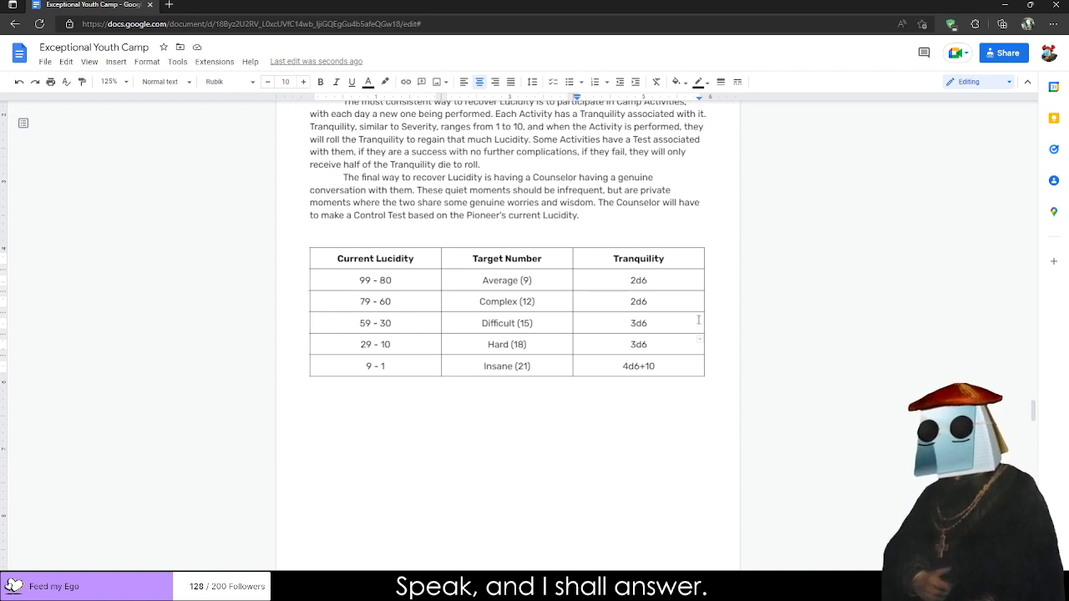
left_click_drag(351, 277, 607, 323)
left_click(606, 323)
left_click_drag(330, 322, 659, 334)
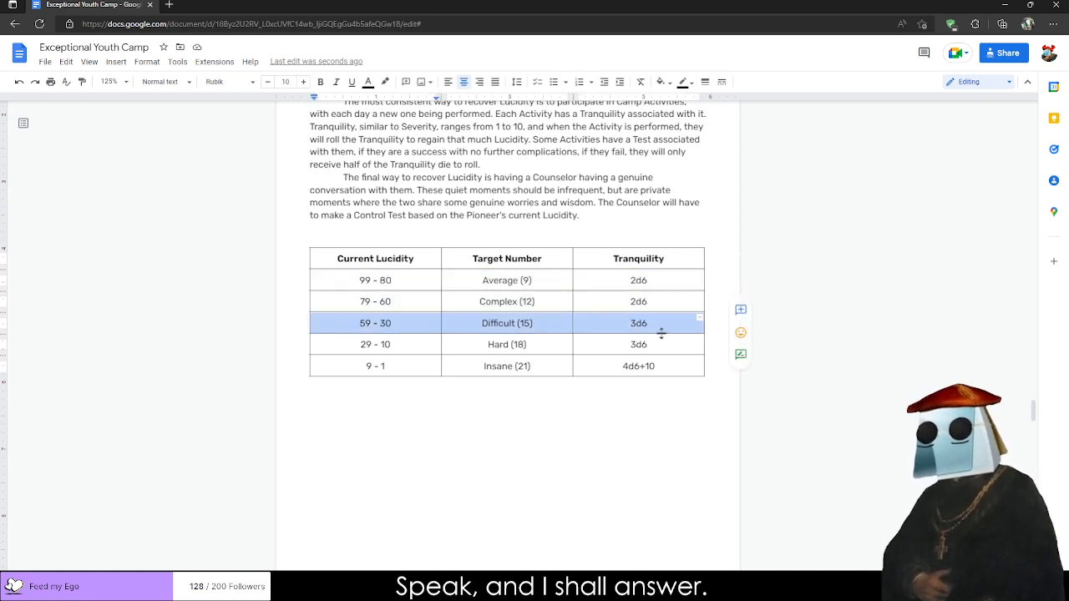
Italicize the whole Research definition at the start of the Unlocking the Final Gate section.
scroll(658, 327, "down", 6)
scroll(585, 313, "up", 1)
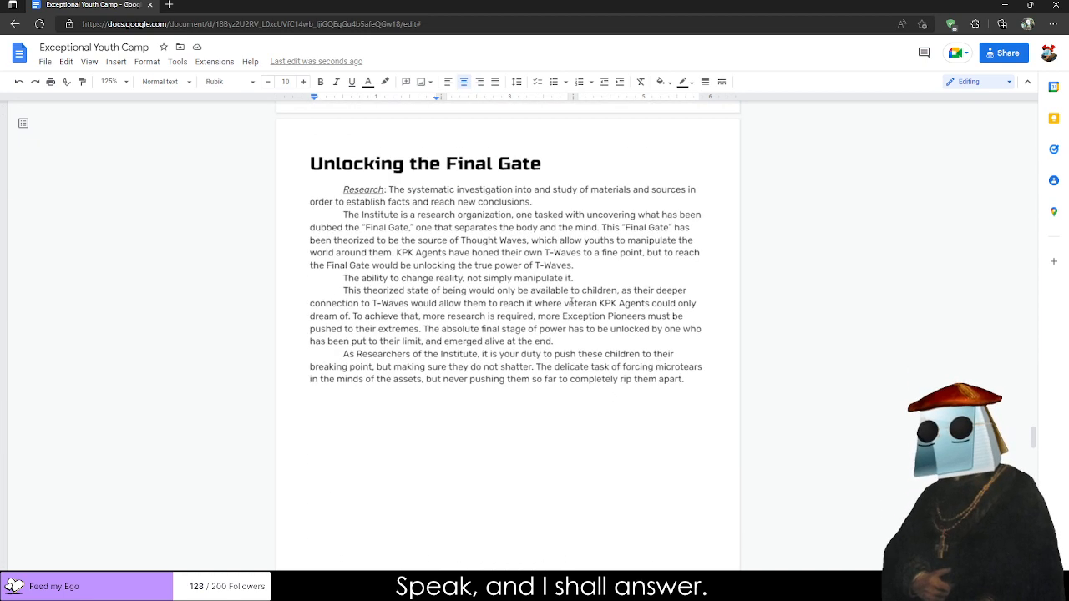
left_click_drag(328, 189, 644, 205)
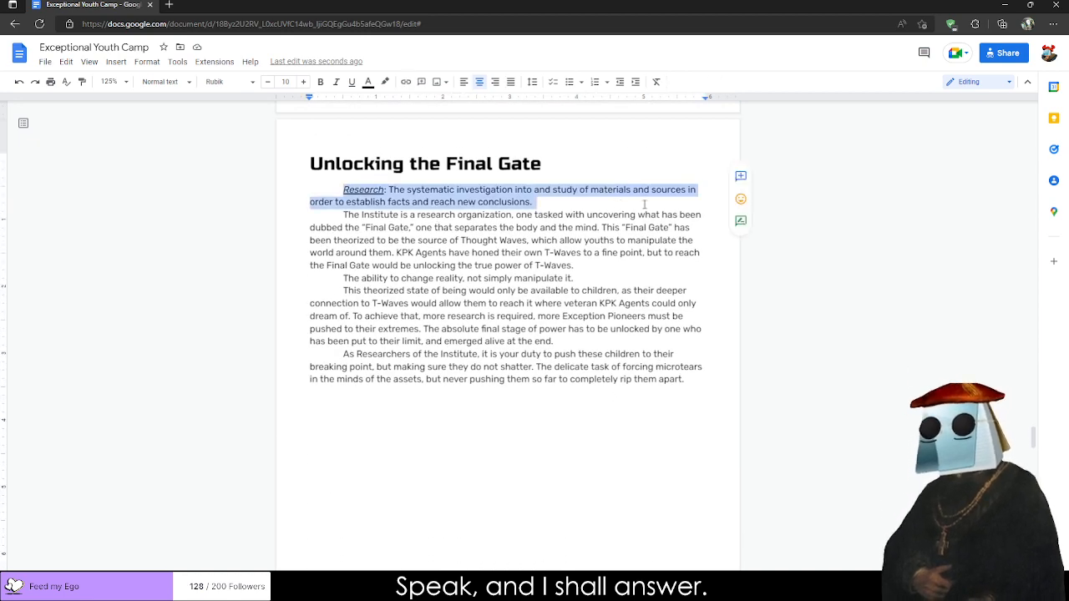
key("ctrl+i")
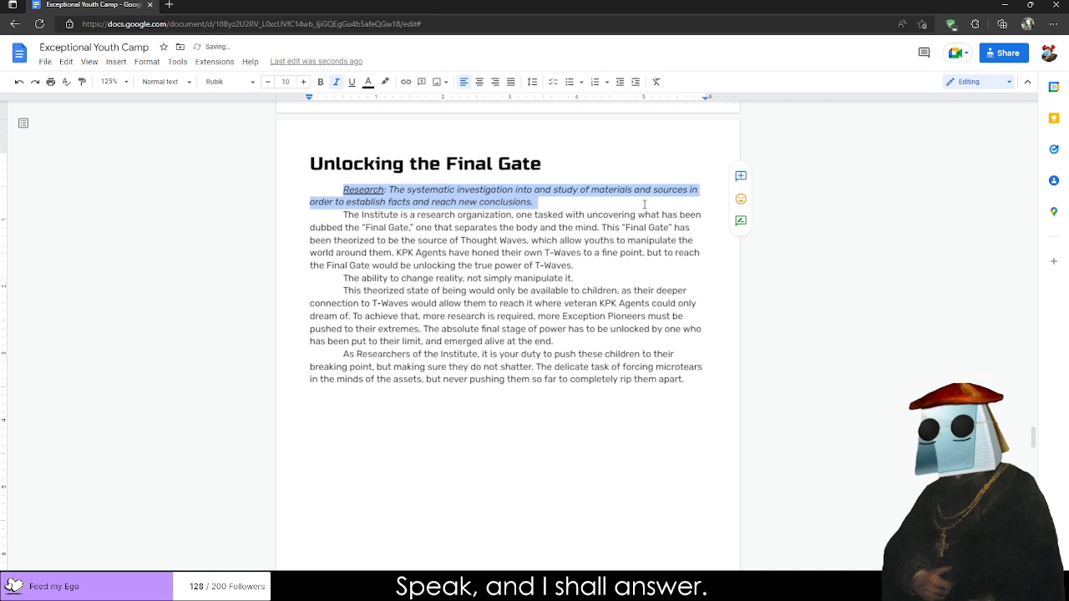
left_click(574, 192)
Read the Unlocking the Final Gate section from the Institute's purpose through the closing paragraph on the Researchers' duty.
left_click_drag(333, 201, 687, 215)
left_click(685, 215)
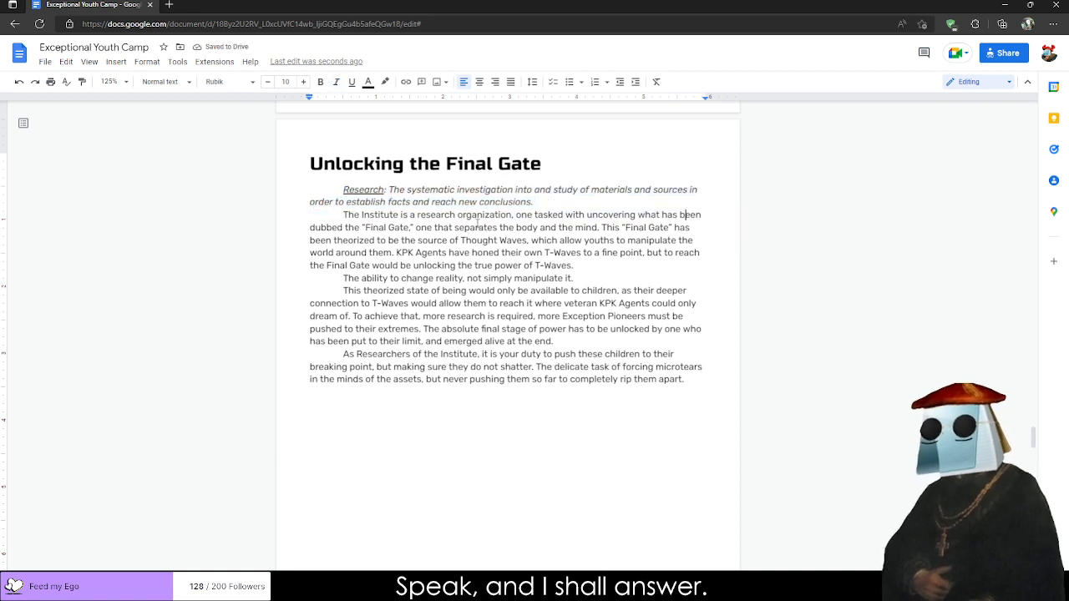
left_click_drag(411, 228, 370, 218)
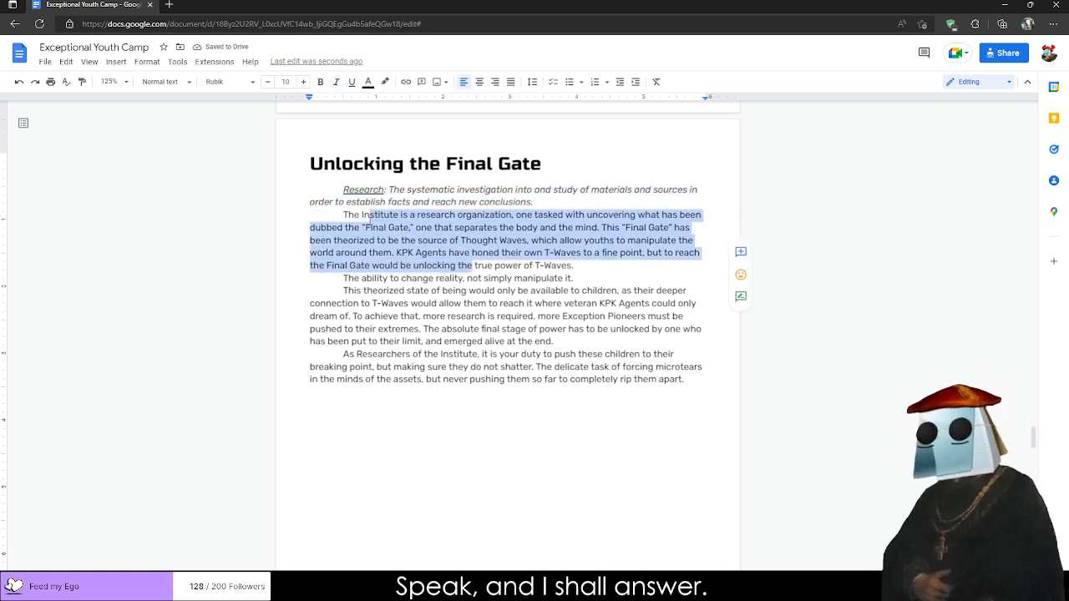
left_click(364, 216)
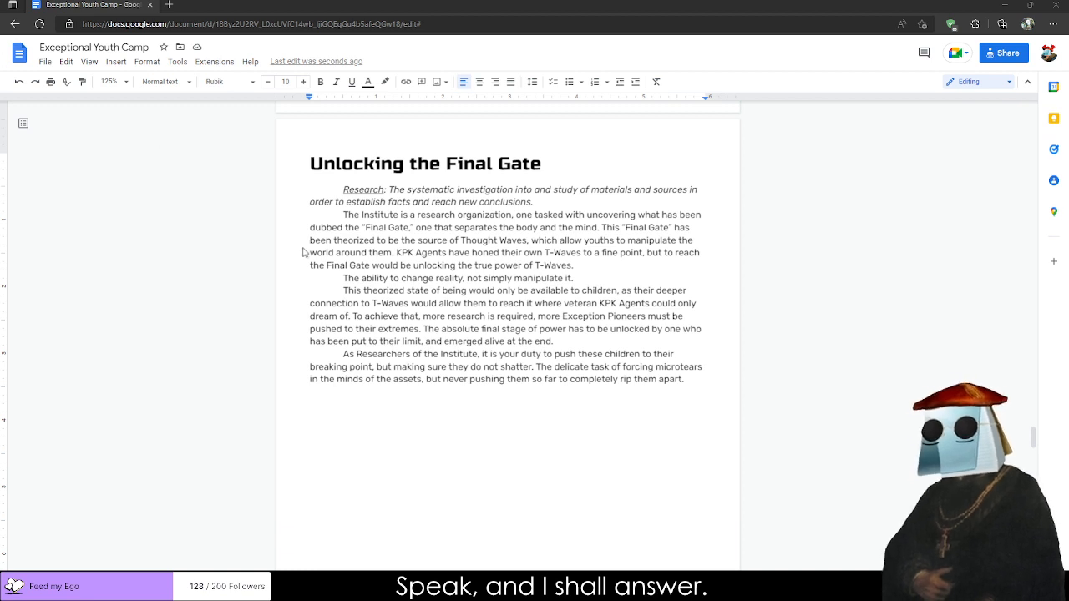
scroll(409, 302, "down", 1)
scroll(397, 299, "down", 1)
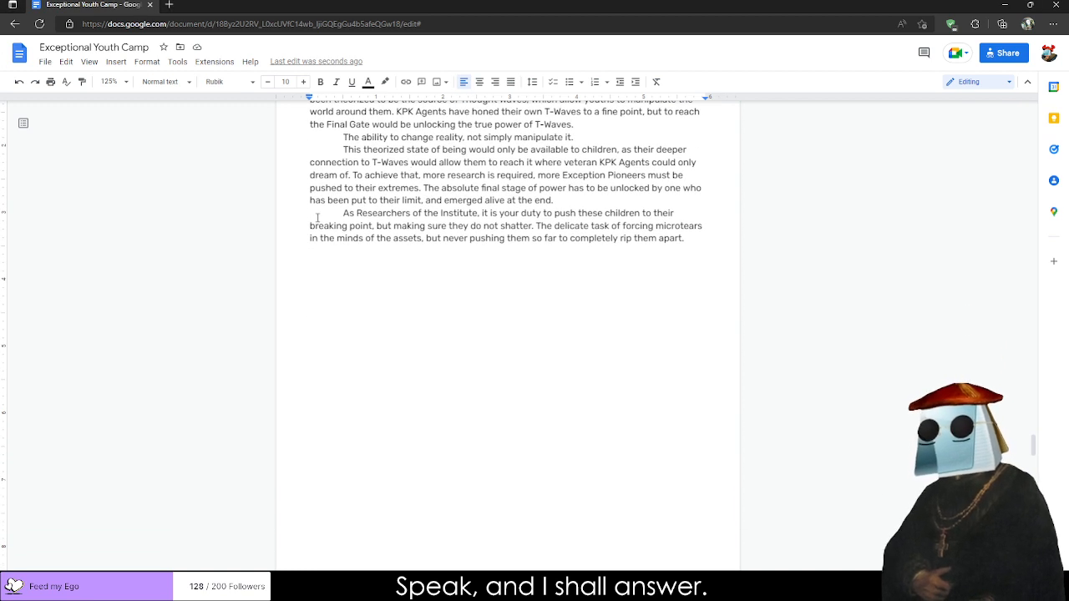
left_click_drag(330, 216, 647, 249)
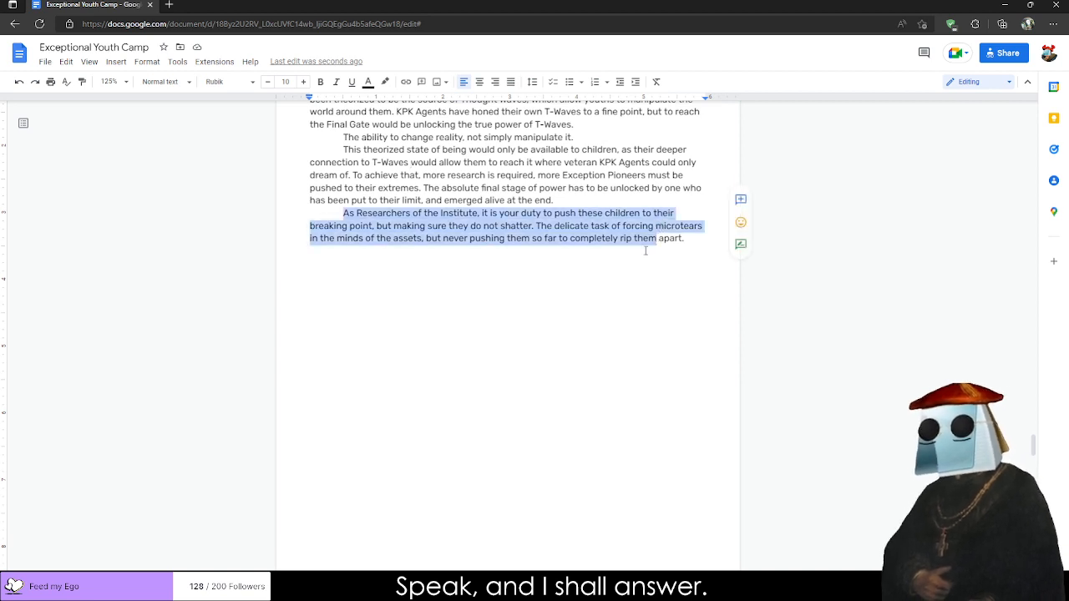
left_click(644, 249)
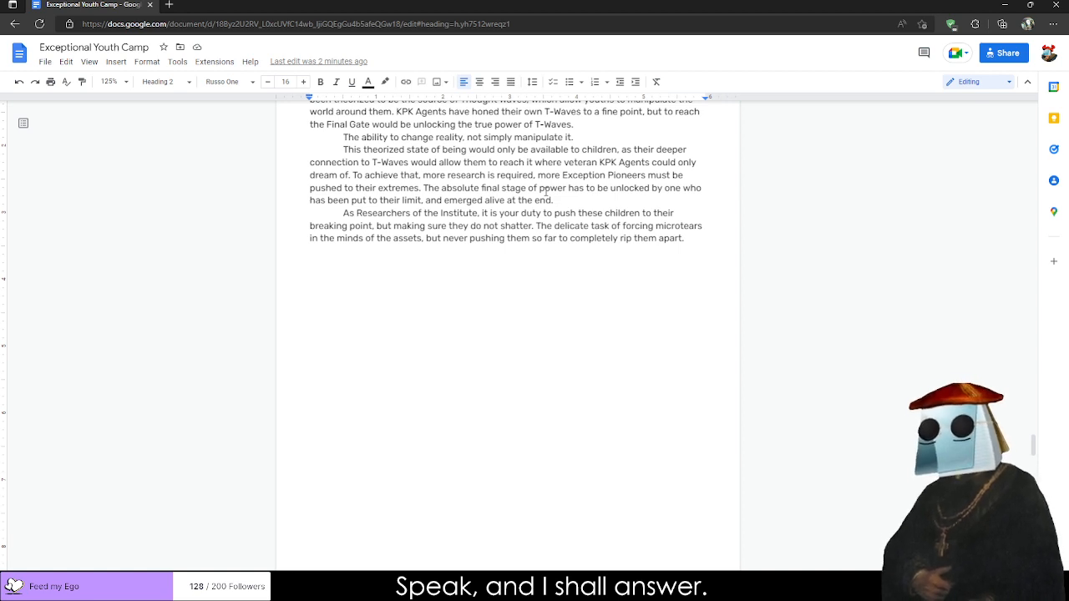
Review the Counselors: Ground Research Assets section, covering daily Activities, the Bonus Tranquility table and the Head Researcher's Orders.
scroll(584, 226, "down", 5)
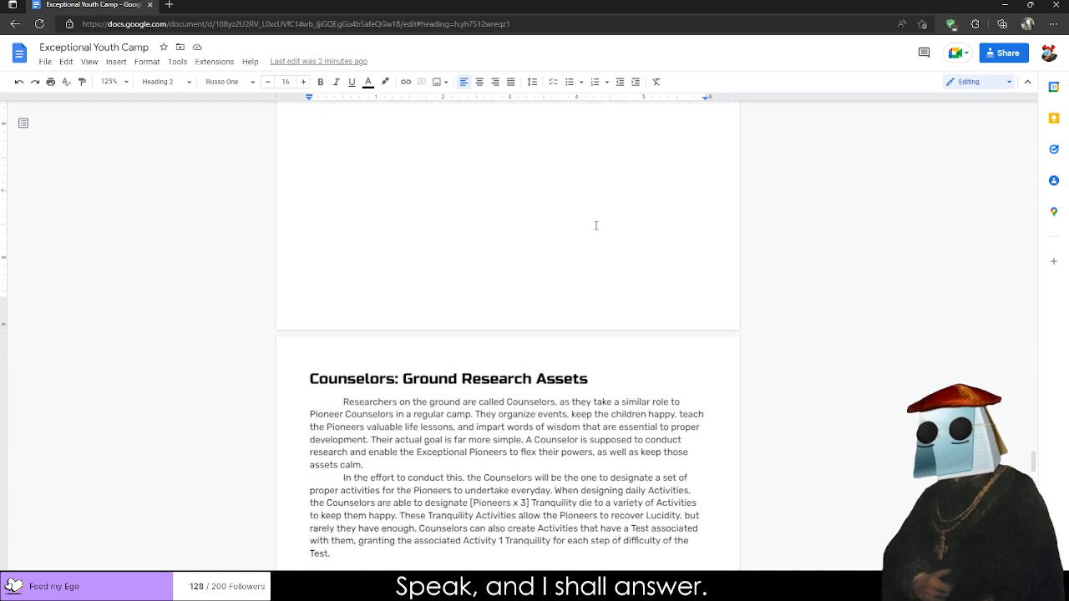
scroll(626, 263, "down", 2)
scroll(593, 263, "up", 2)
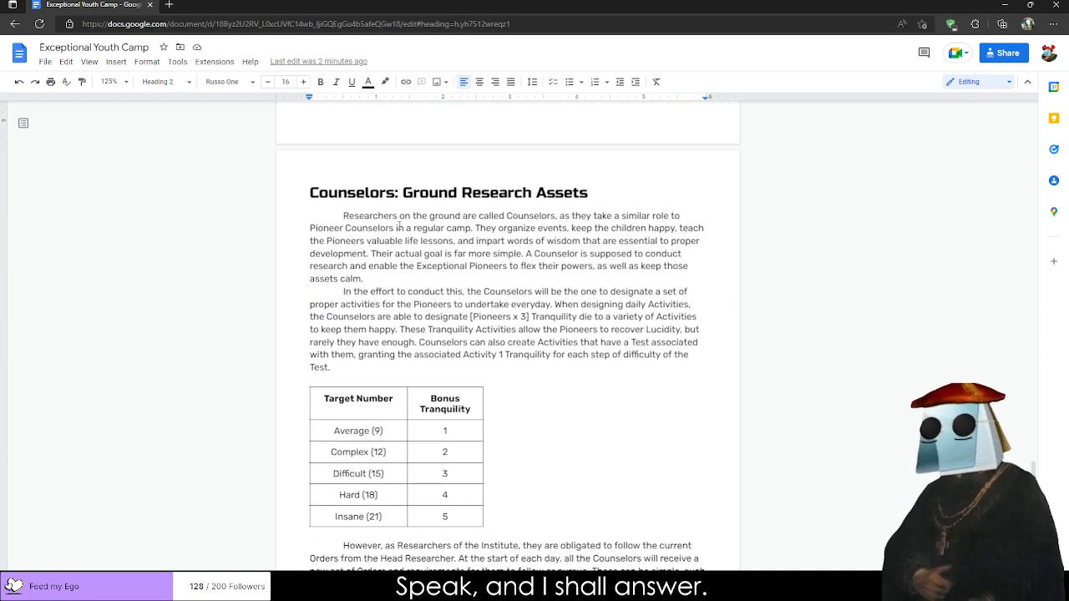
left_click_drag(446, 228, 482, 292)
left_click(482, 292)
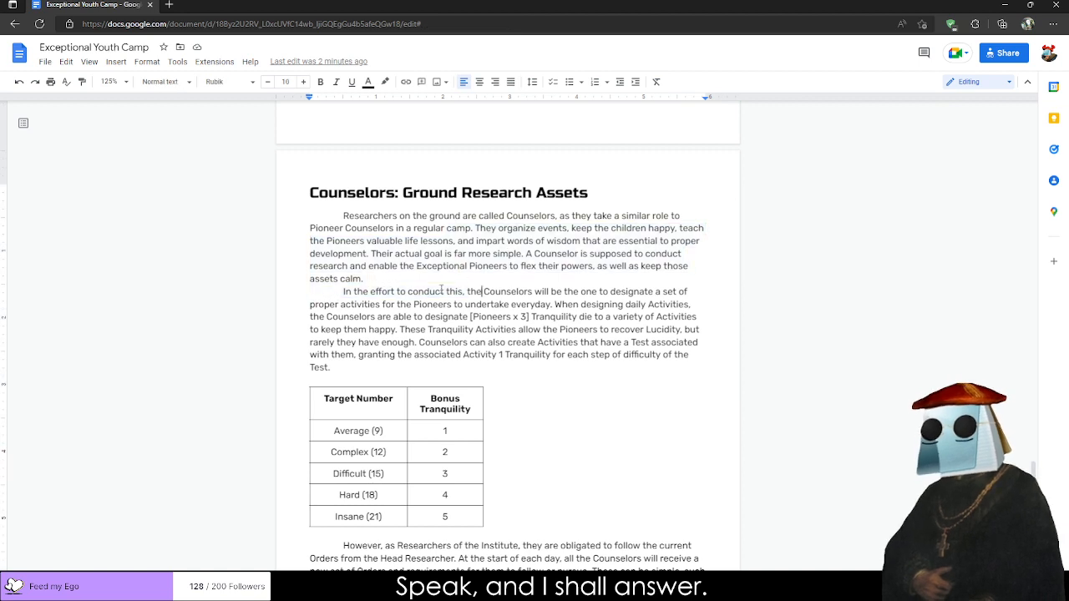
left_click_drag(386, 216, 459, 354)
left_click(419, 266)
left_click(460, 355)
left_click_drag(444, 304, 458, 354)
left_click(457, 354)
left_click_drag(459, 316, 567, 317)
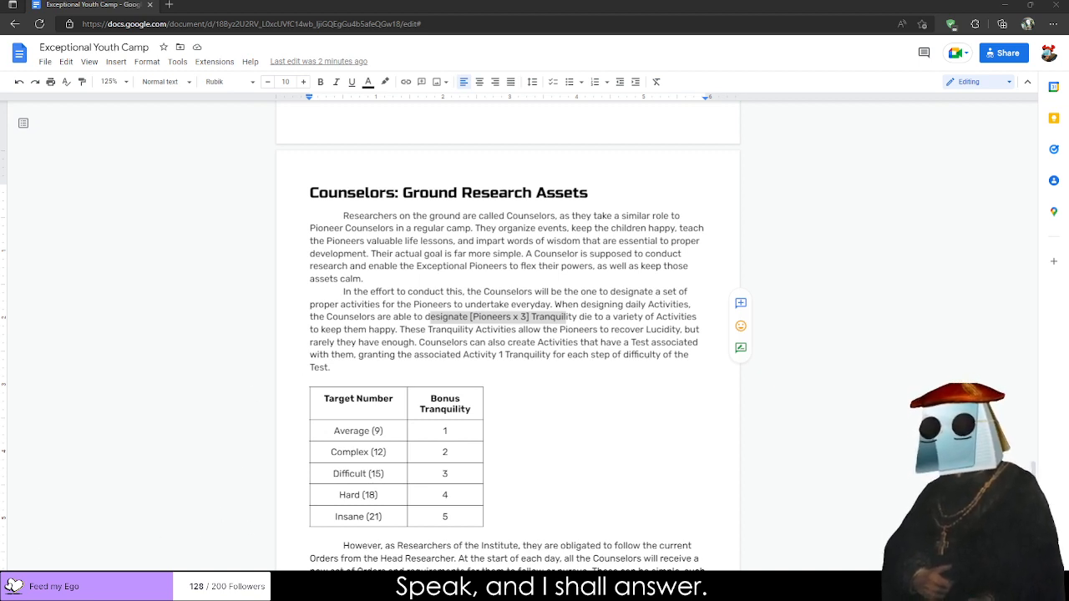
left_click(351, 304)
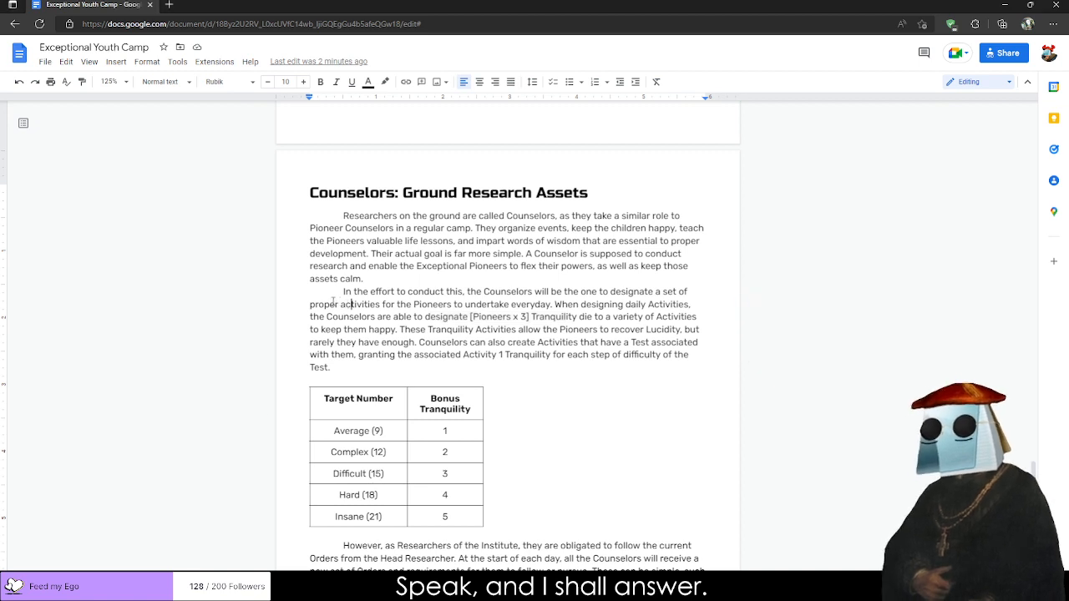
scroll(331, 302, "up", 1)
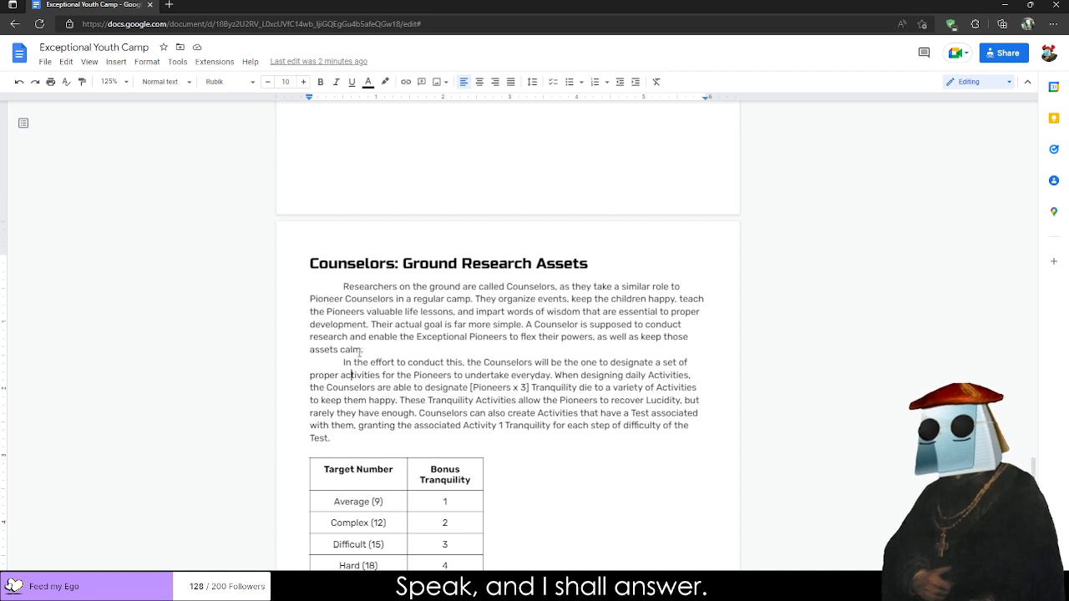
left_click_drag(416, 414, 330, 437)
left_click_drag(410, 425, 452, 413)
left_click(448, 421)
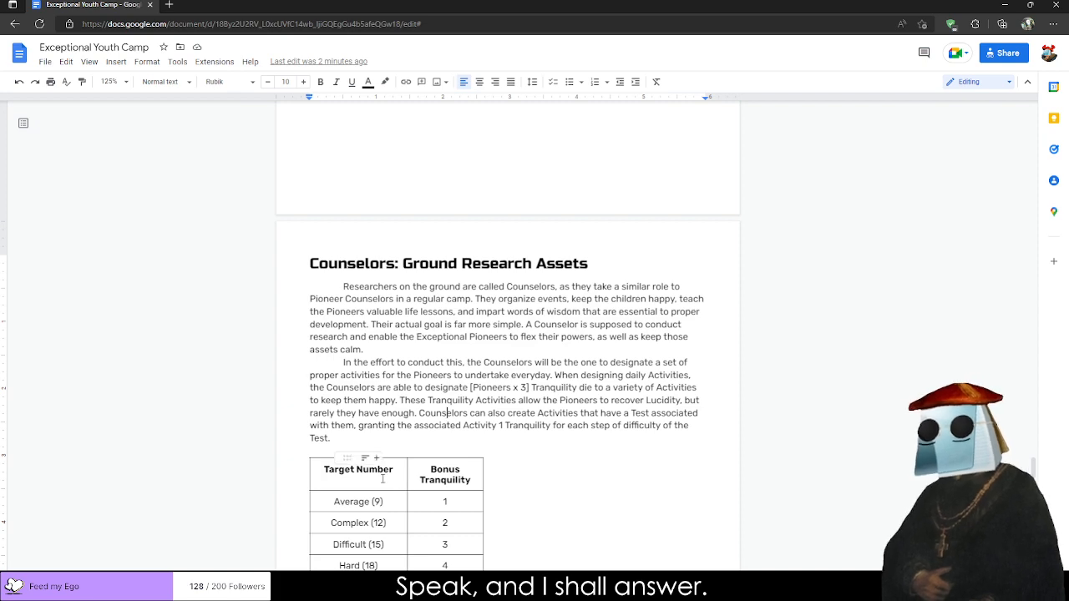
scroll(443, 306, "down", 4)
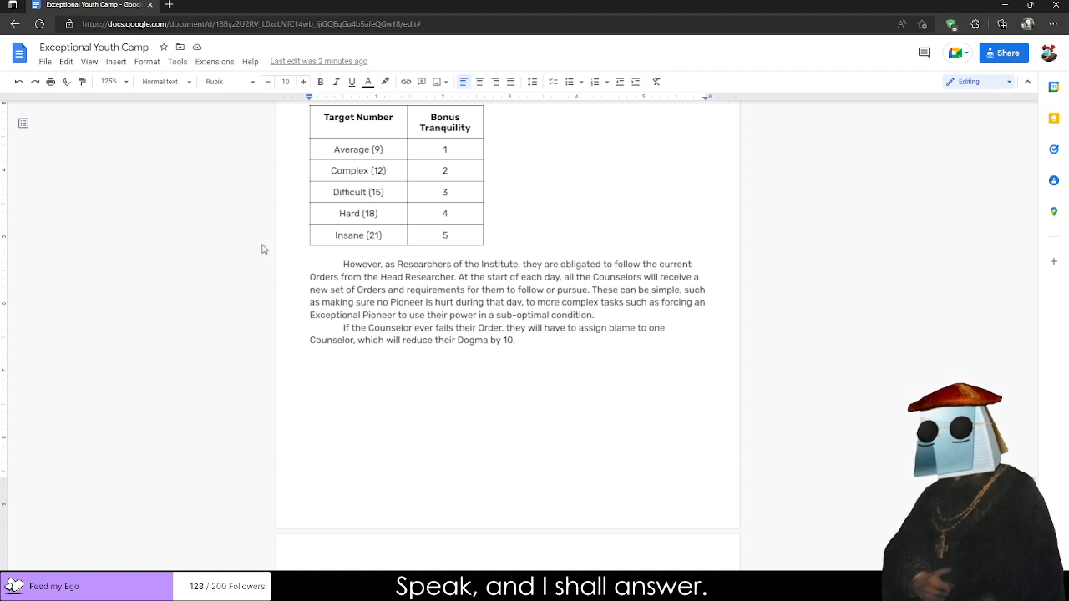
double_click(326, 276)
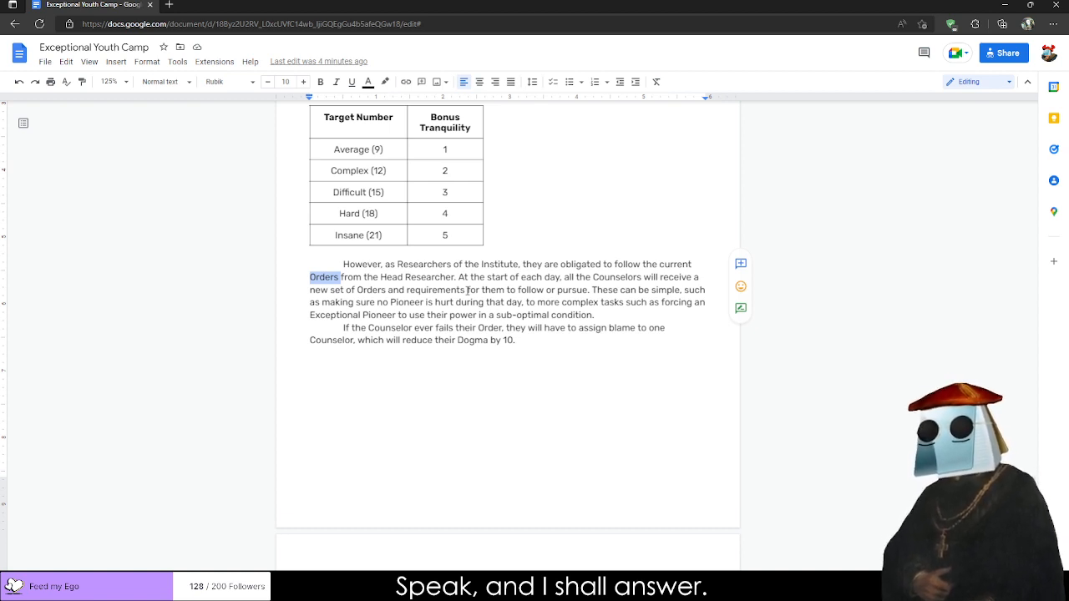
Examine the Dogma: The Inevitable Truths section, comparing the Sunday Meeting recovery rules with the penalty for incorrectly reporting a fellow Counselor.
scroll(468, 291, "down", 5)
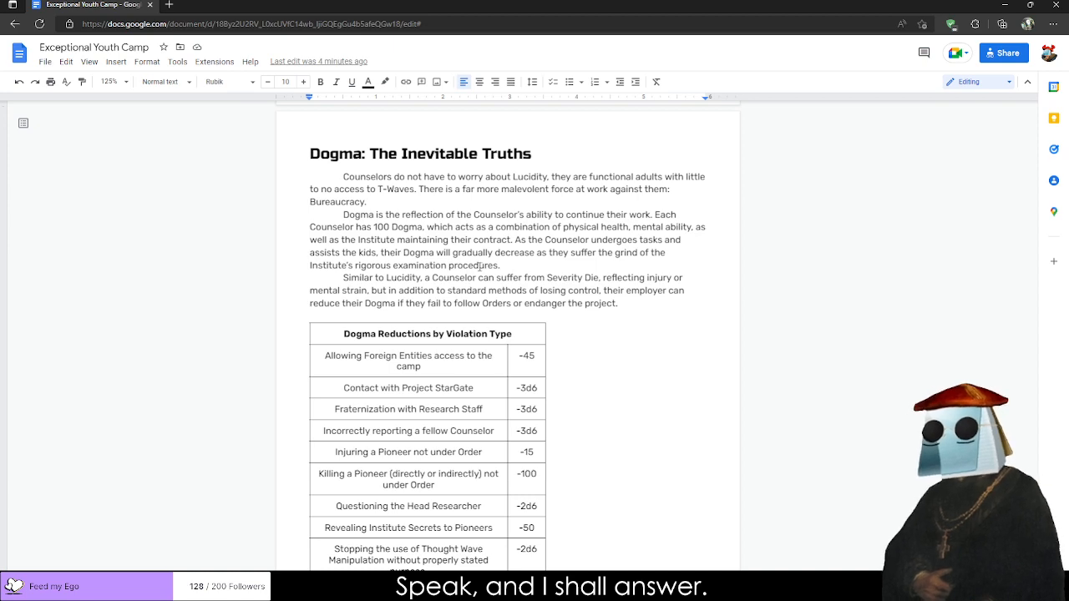
scroll(480, 266, "down", 2)
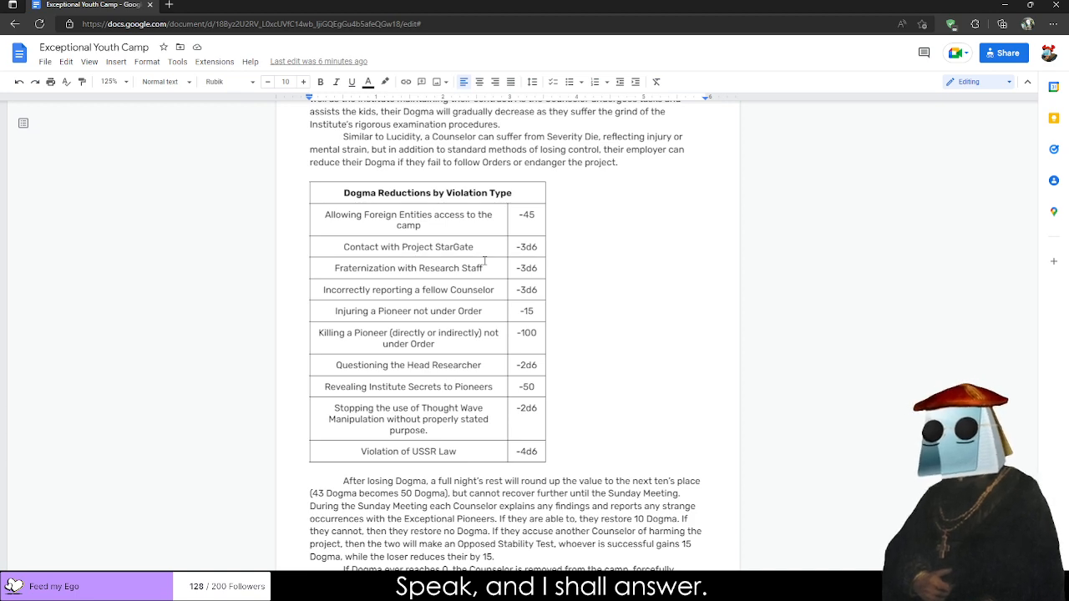
scroll(484, 262, "down", 3)
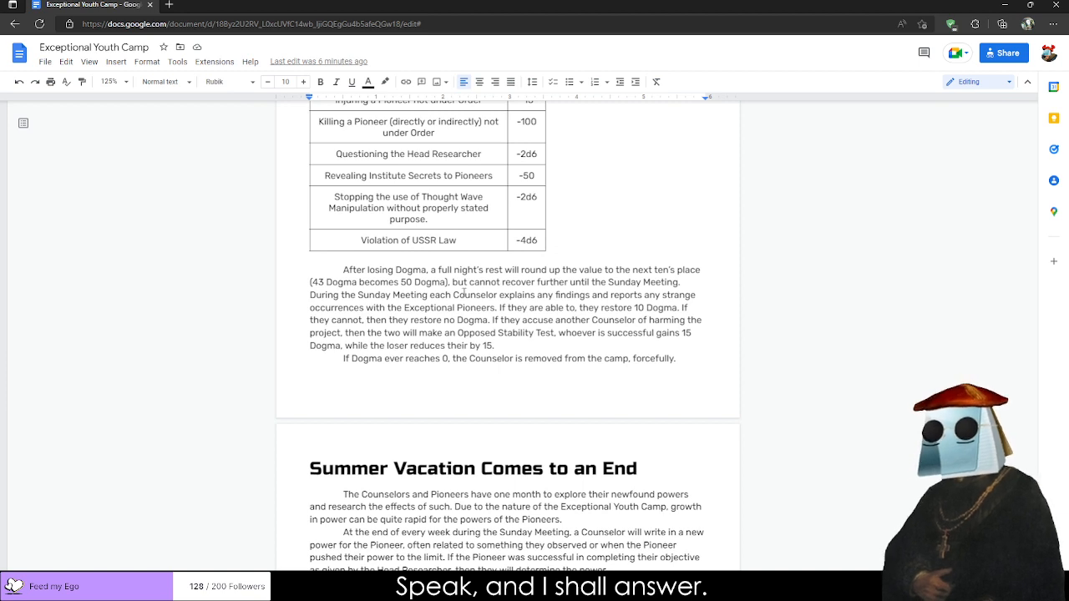
left_click_drag(502, 306, 494, 345)
left_click(489, 345)
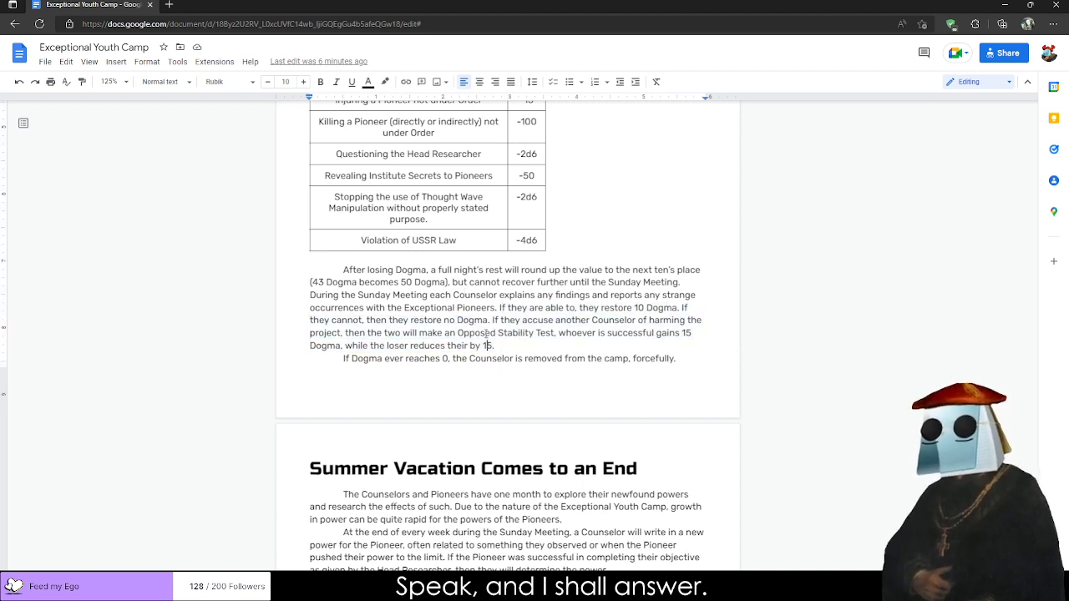
left_click_drag(500, 308, 501, 346)
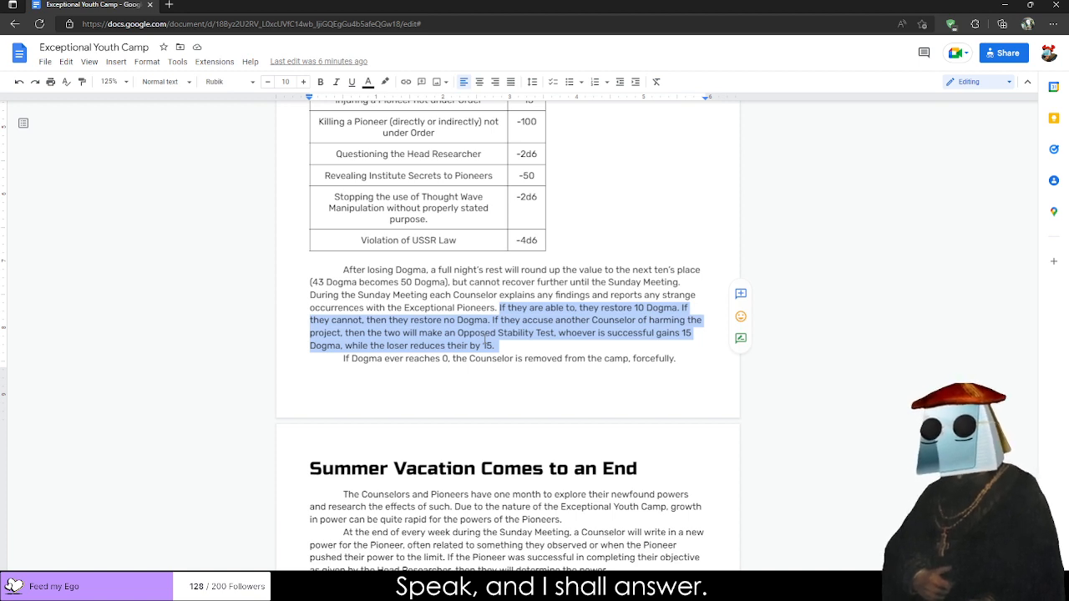
scroll(485, 343, "up", 3)
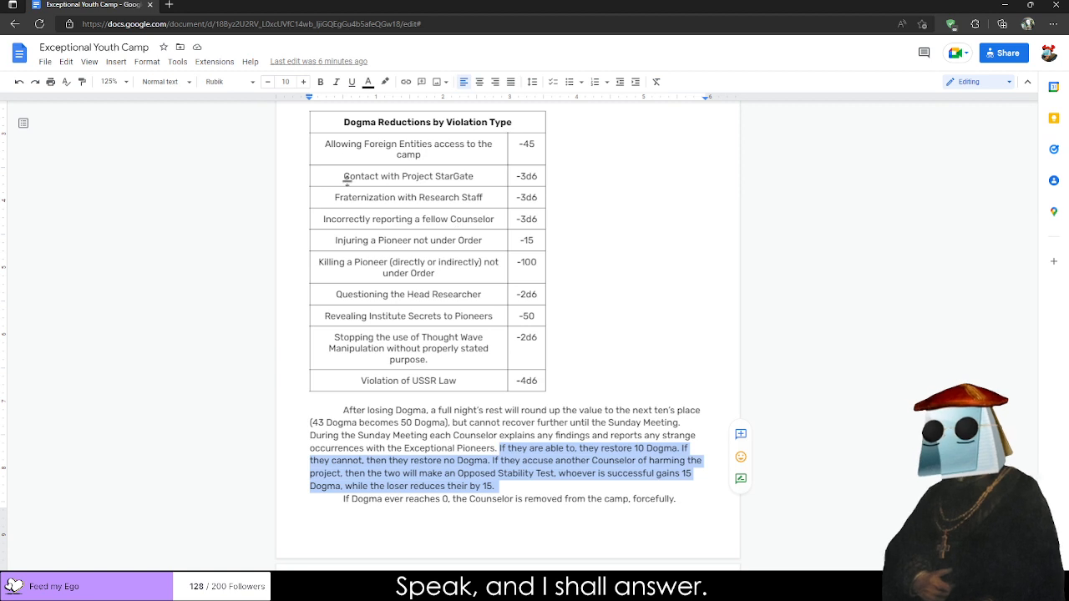
left_click_drag(336, 219, 630, 219)
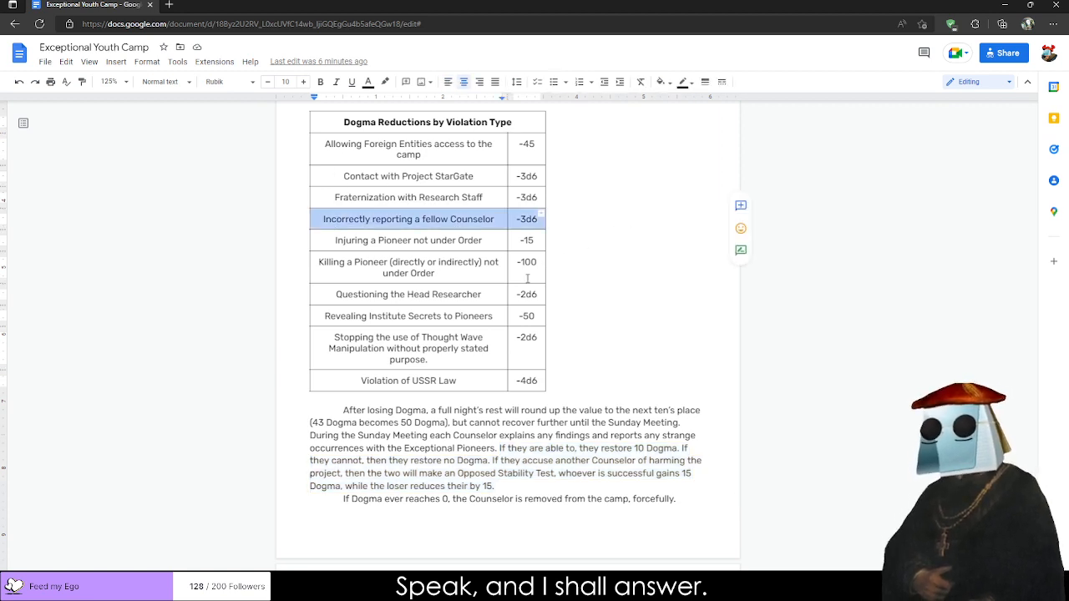
Read the Summer Vacation Comes to an End section, covering the Pioneers' weekly power growth and the Counselors' free Tranquility reward.
scroll(527, 279, "down", 5)
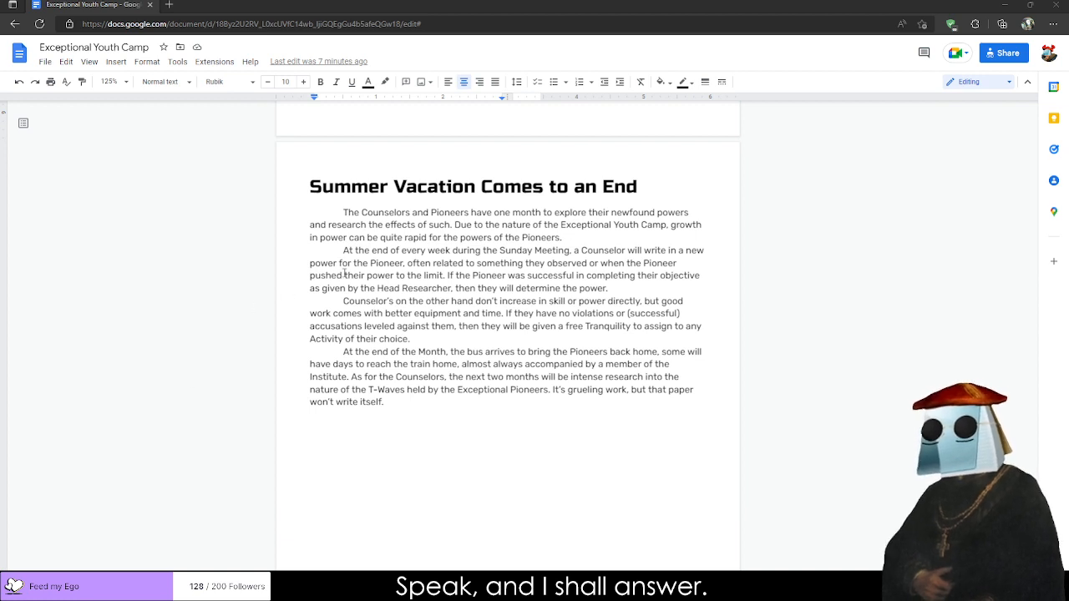
left_click(348, 237)
left_click_drag(309, 225, 440, 276)
left_click(440, 276)
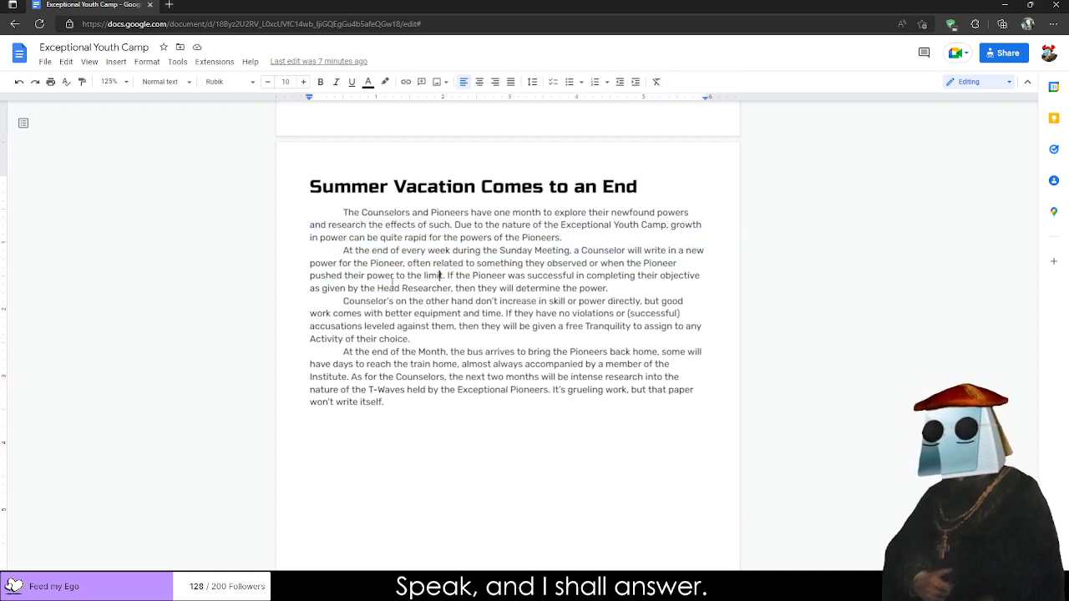
left_click(346, 279)
double_click(346, 279)
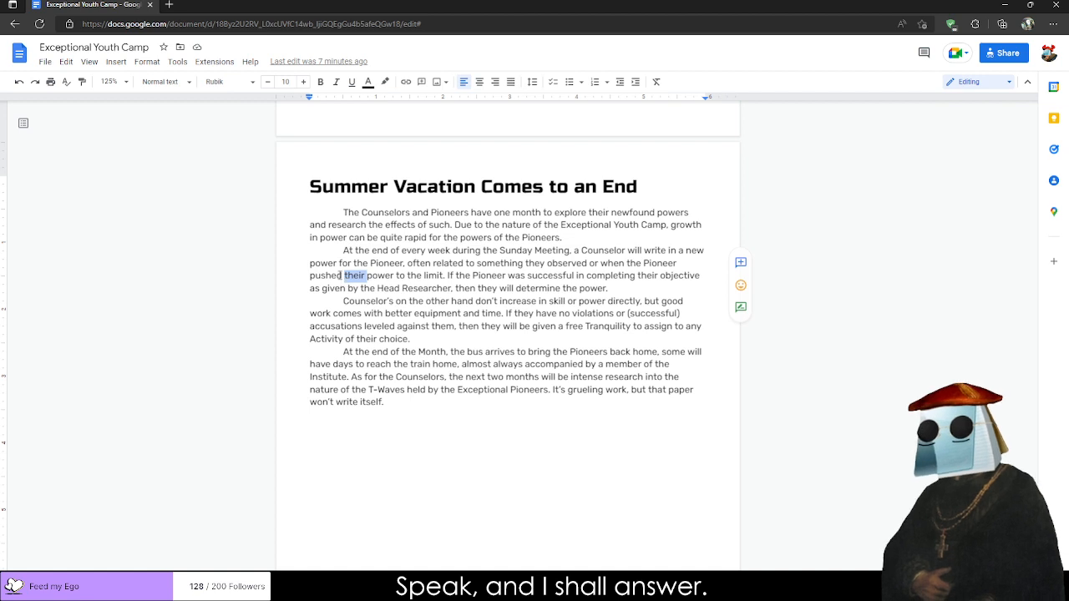
triple_click(327, 275)
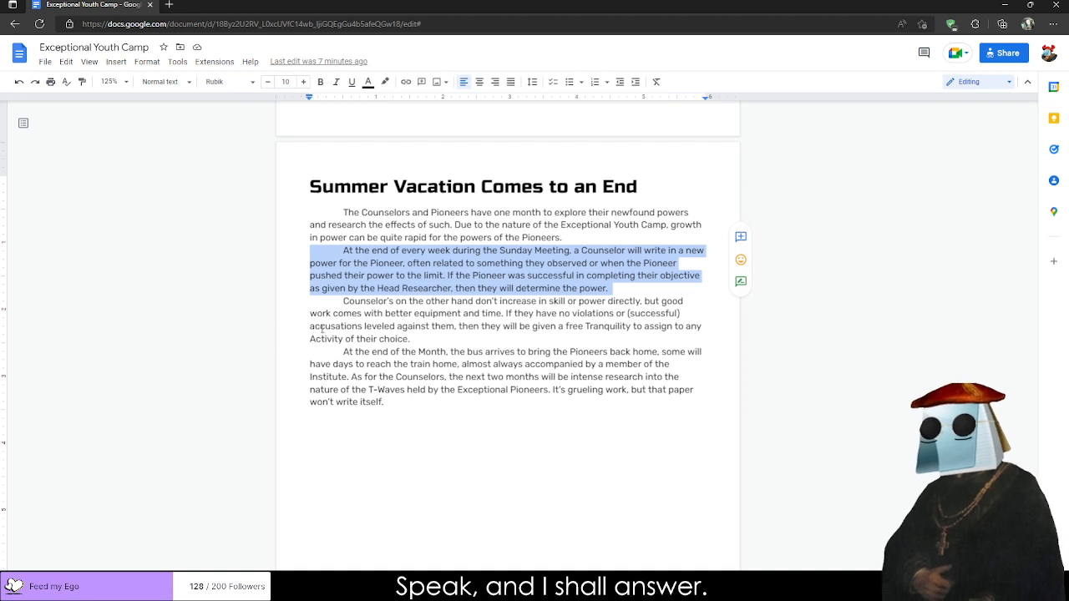
triple_click(362, 326)
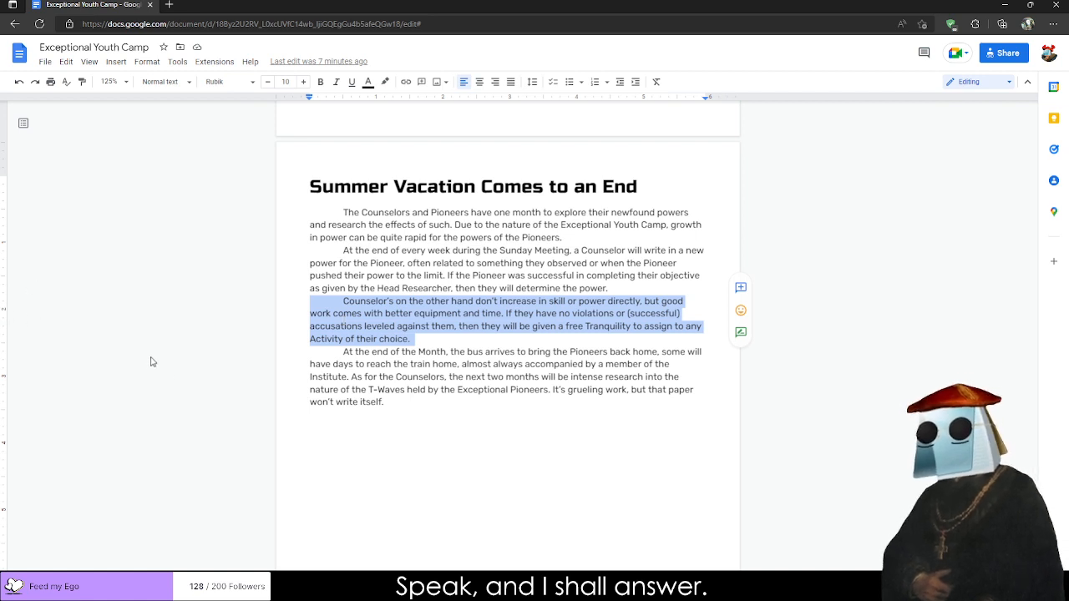
left_click_drag(296, 238, 267, 218)
left_click(542, 238)
left_click(267, 218)
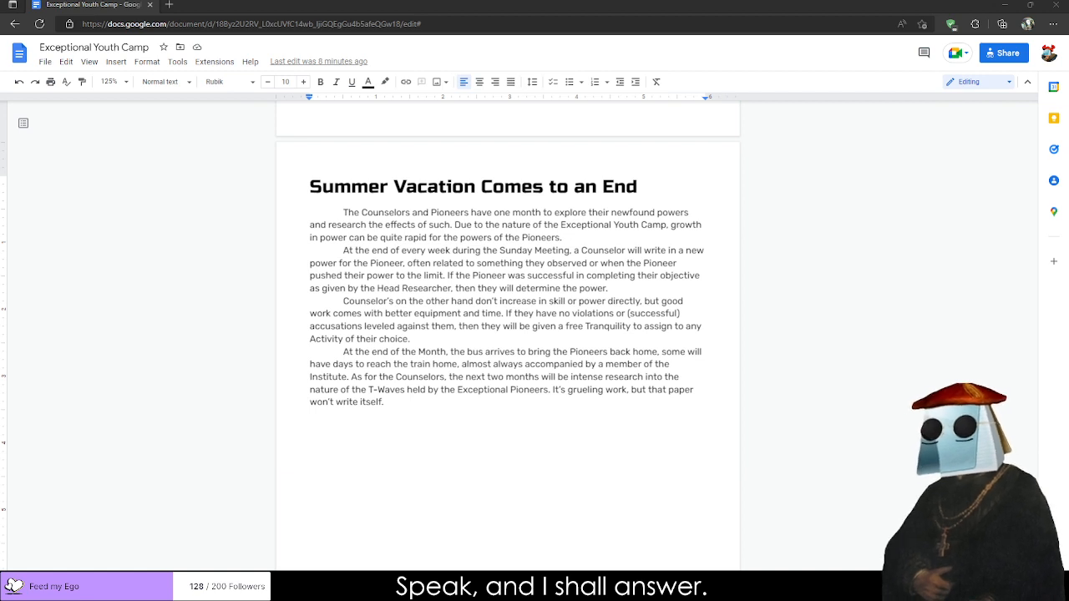
Switch to Affinity Publisher and add a two-page spread, pages 2 and 3, after the cover page.
key("alt+Tab")
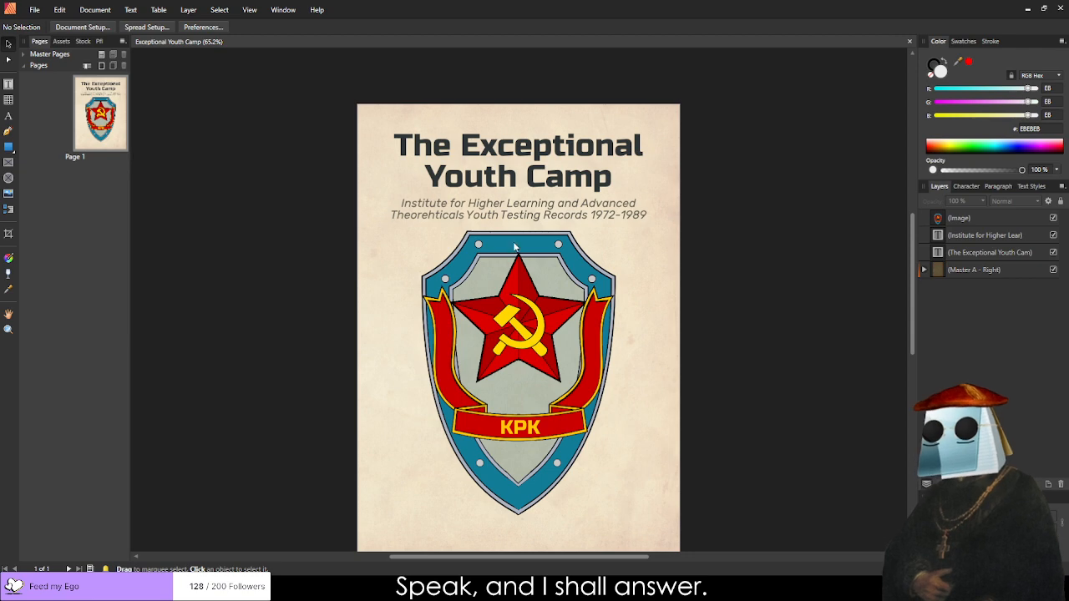
scroll(485, 165, "up", 5)
scroll(379, 199, "down", 4)
scroll(455, 224, "up", 2)
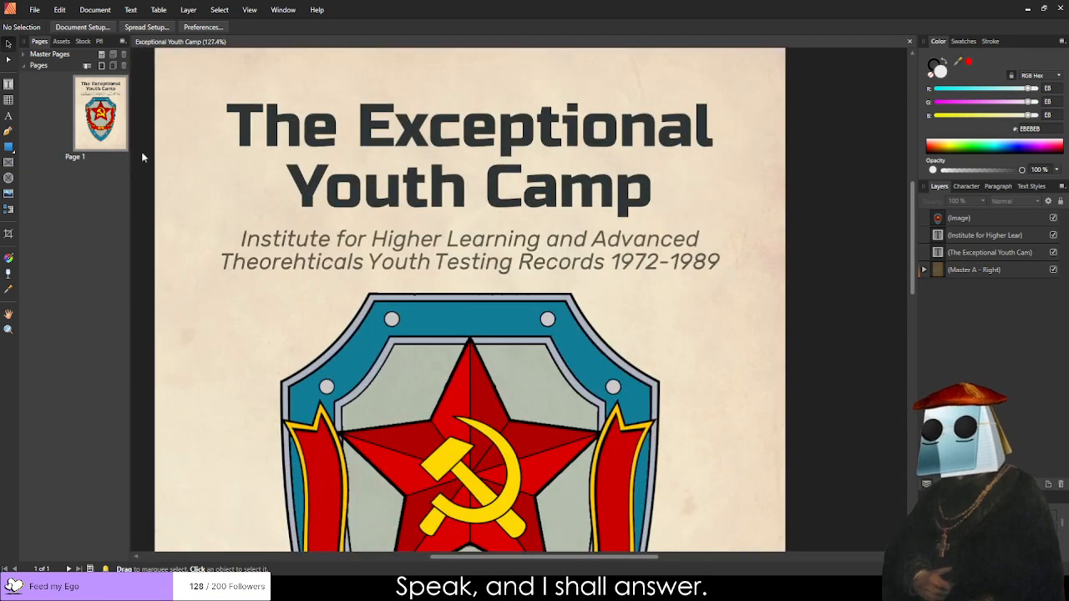
left_click(105, 142)
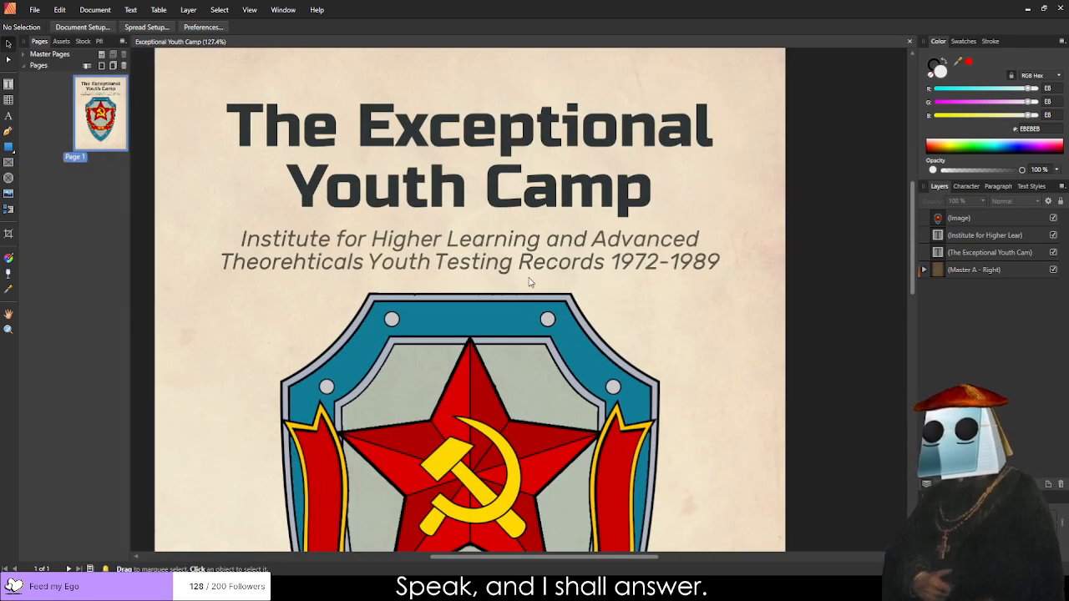
left_click(567, 319)
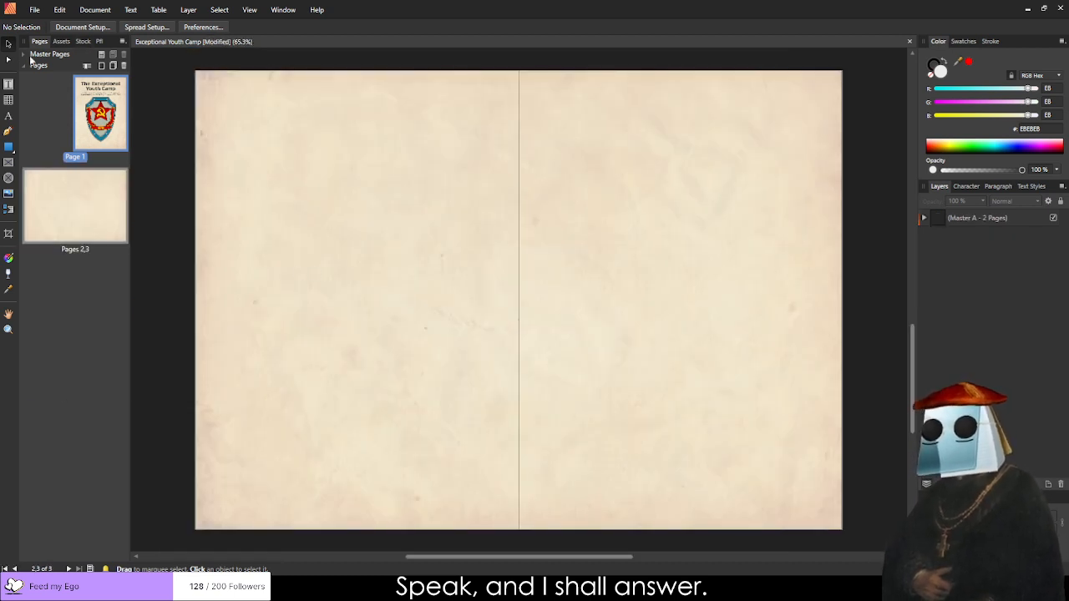
Open the Master A spread and shift its parchment background texture slightly.
left_click(31, 57)
left_click(42, 75)
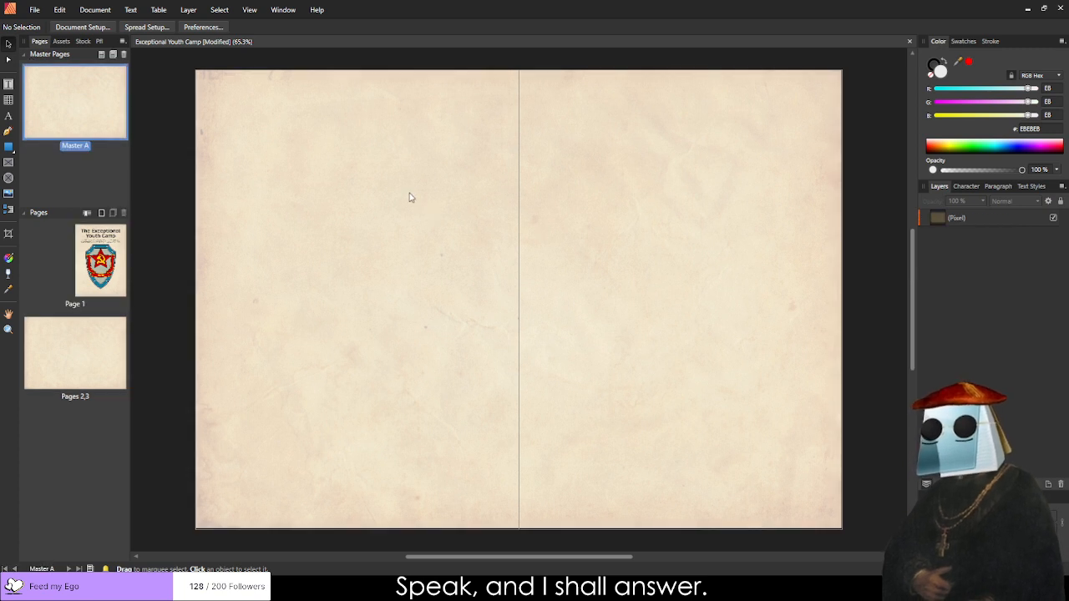
left_click_drag(410, 197, 420, 224)
left_click(883, 300)
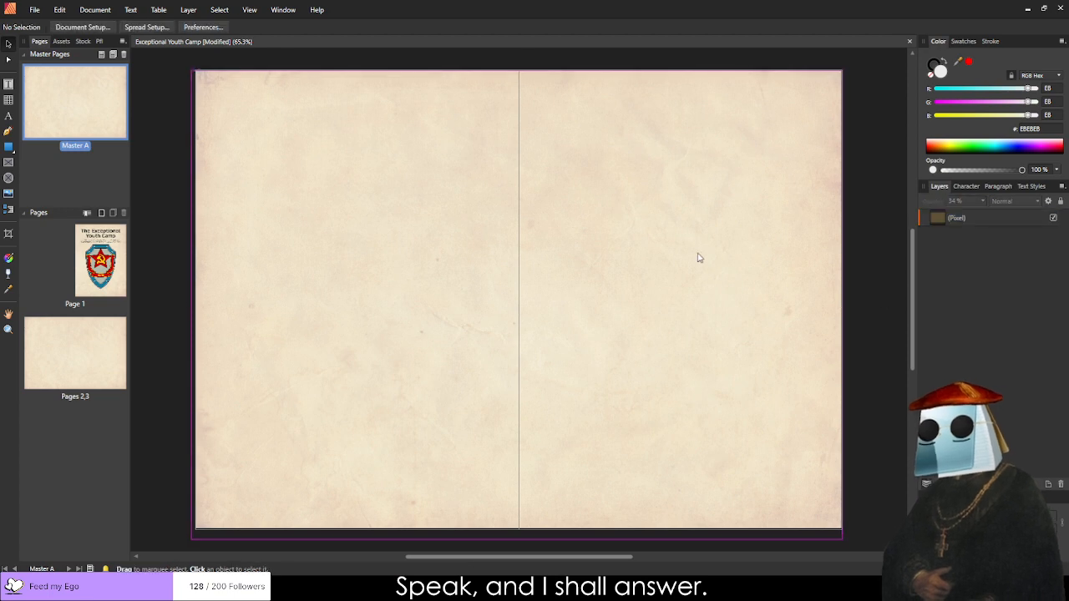
scroll(690, 231, "up", 3)
scroll(671, 226, "down", 6)
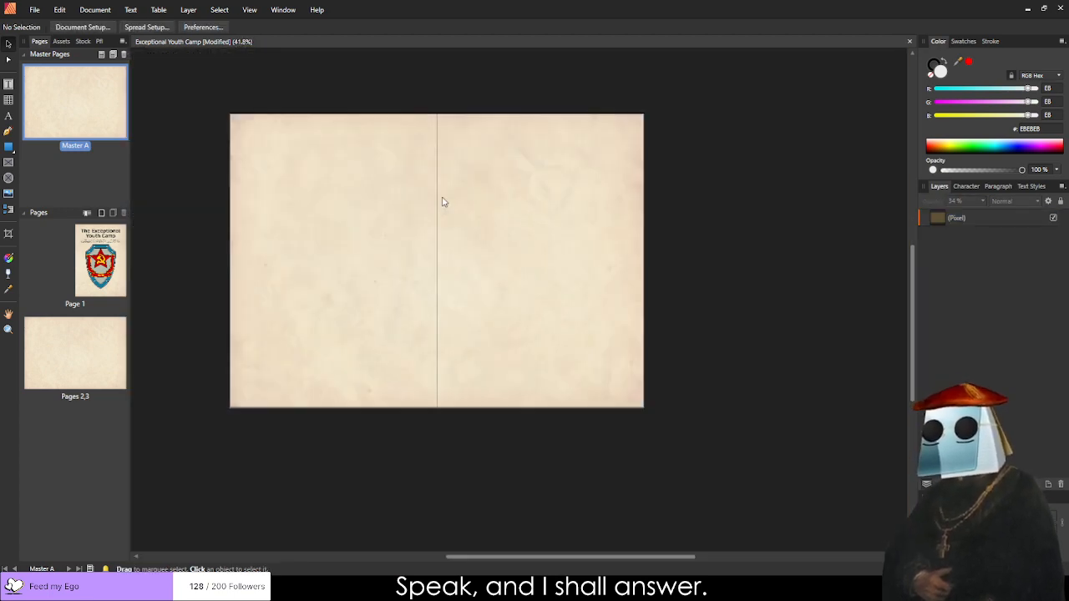
scroll(258, 163, "up", 3)
Examine the cover page's shield emblem up close, from the red star to the KPK banner and the shield's lower tip.
left_click(111, 252)
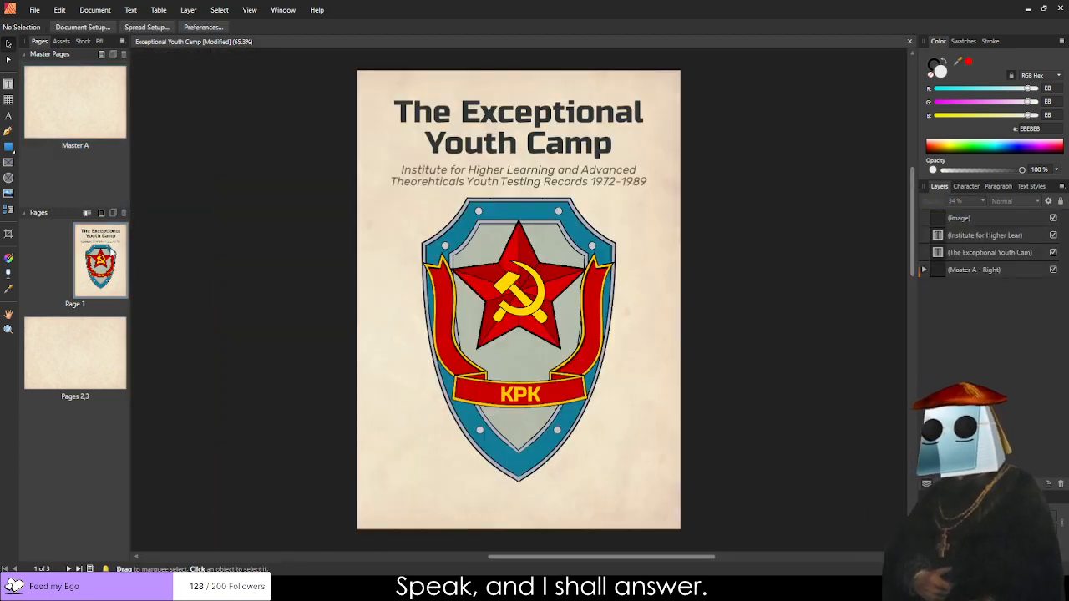
scroll(513, 252, "up", 4)
scroll(485, 252, "down", 2)
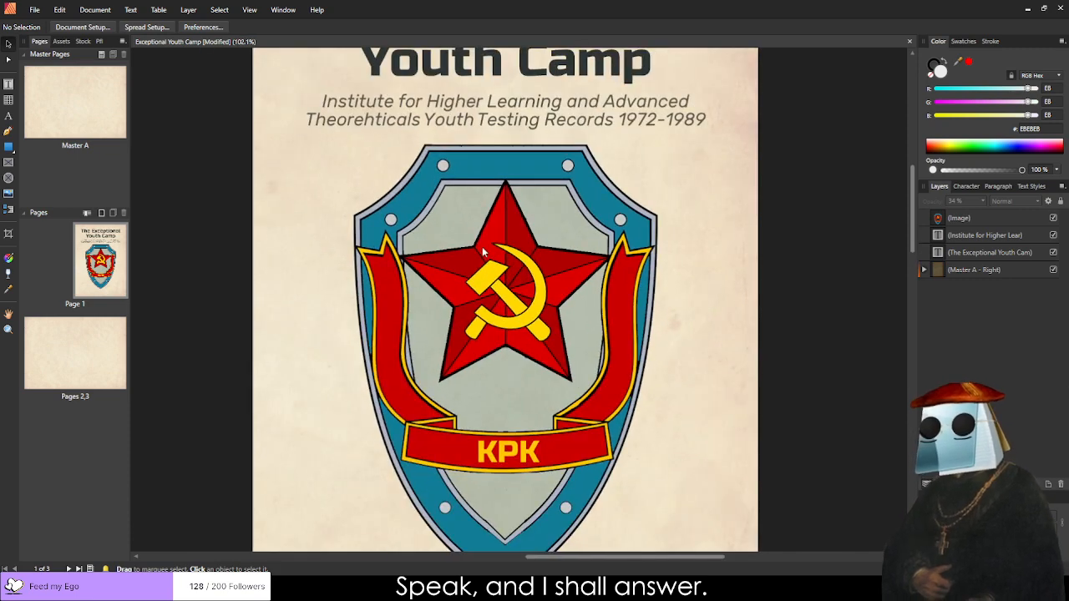
scroll(483, 252, "down", 2)
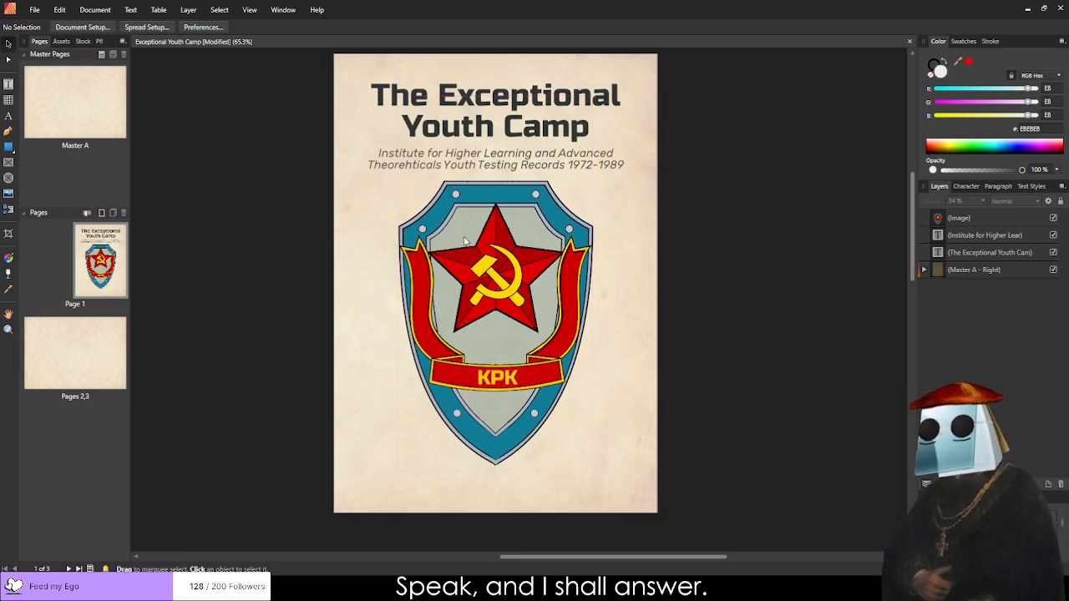
left_click(465, 241)
left_click(702, 239)
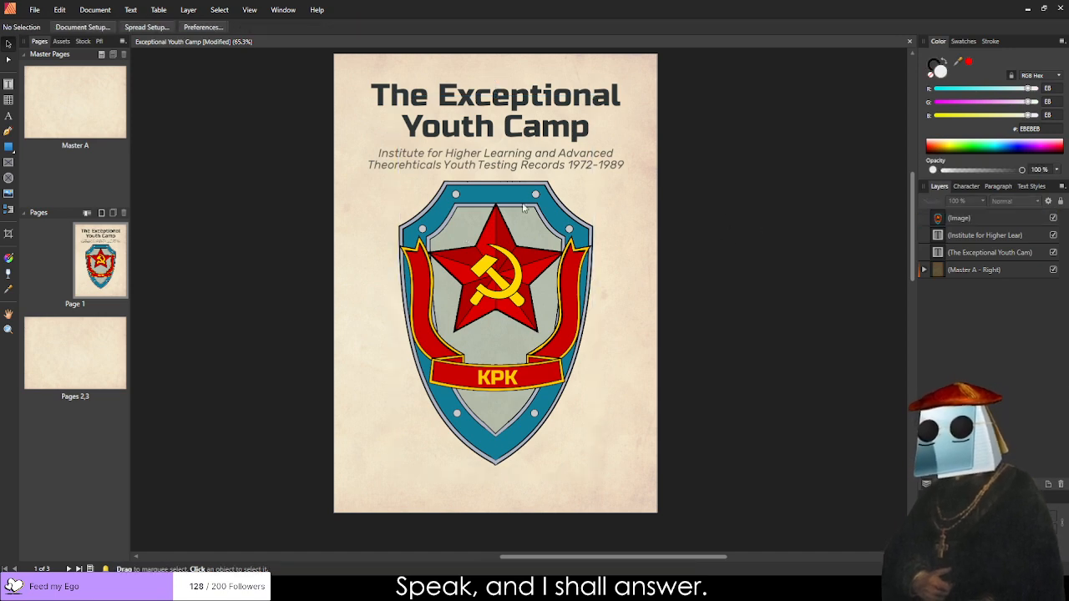
scroll(493, 364, "up", 7)
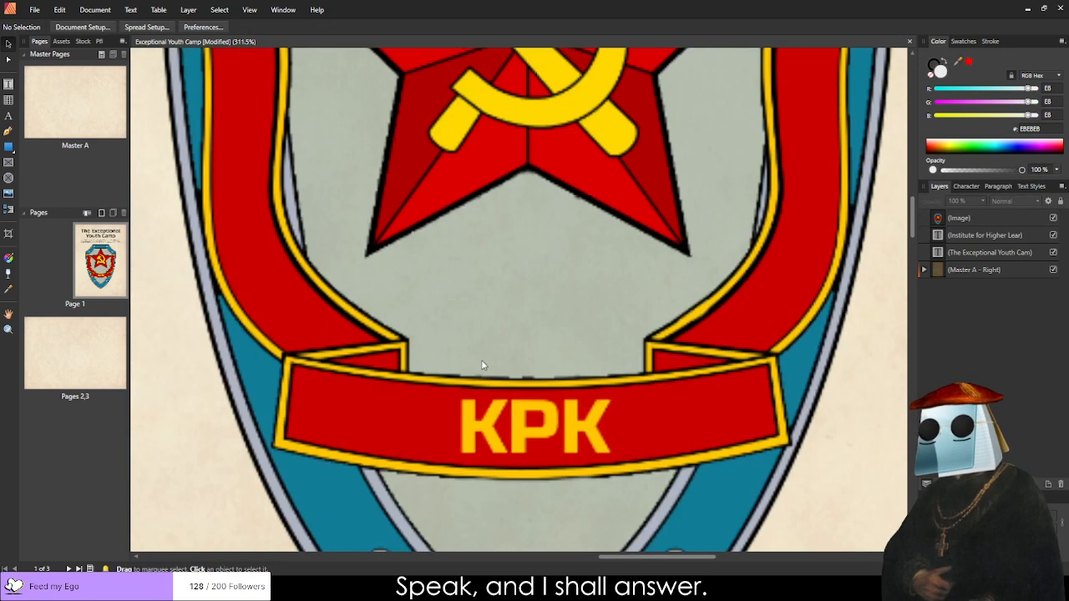
scroll(482, 365, "down", 3)
scroll(468, 391, "up", 4)
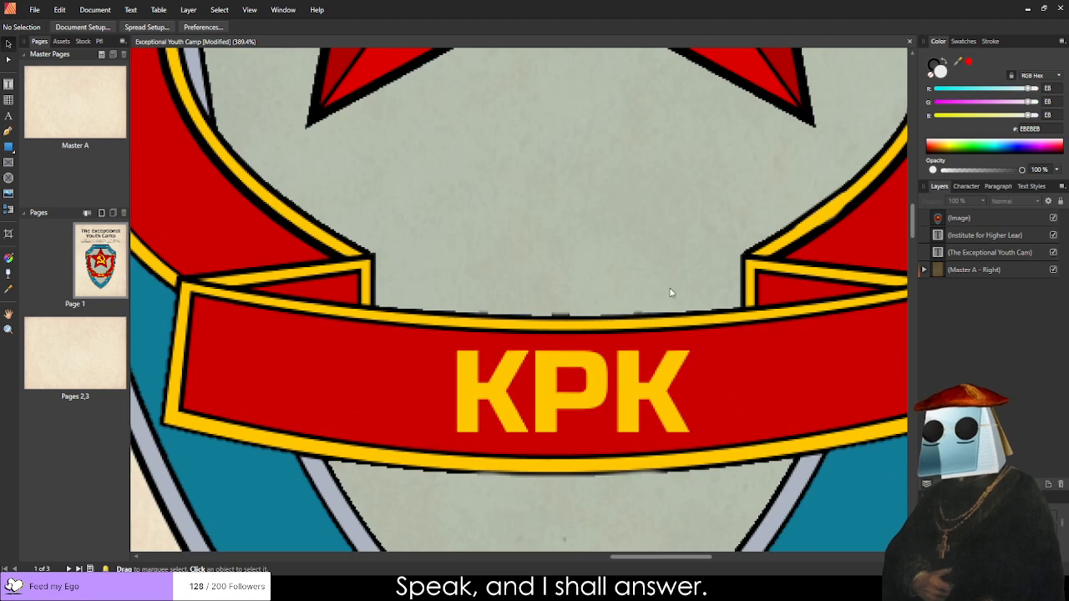
scroll(593, 470, "down", 5)
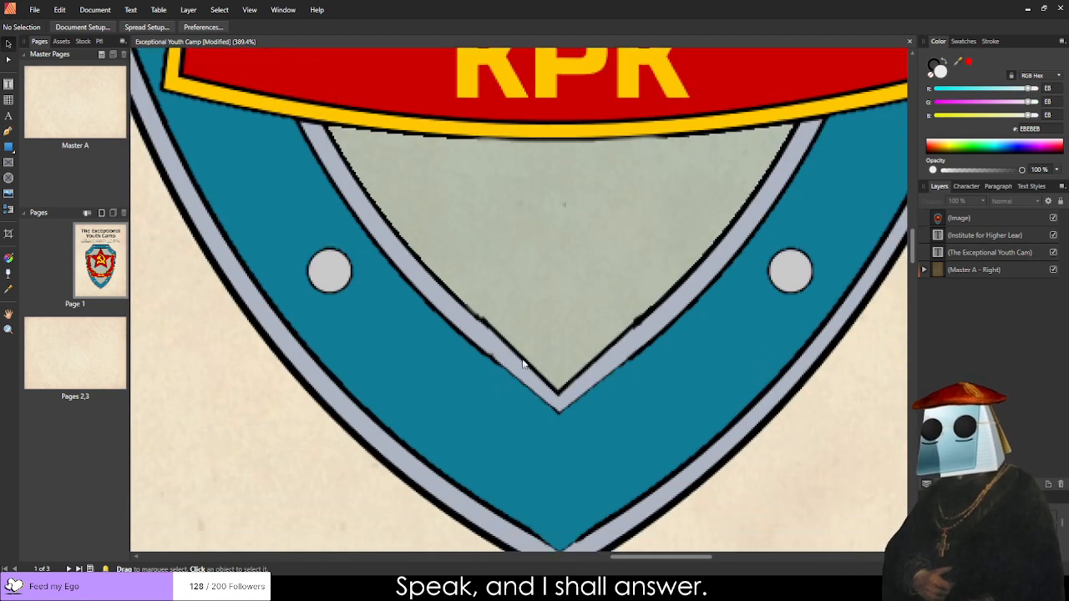
scroll(600, 395, "up", 3)
scroll(487, 396, "down", 5)
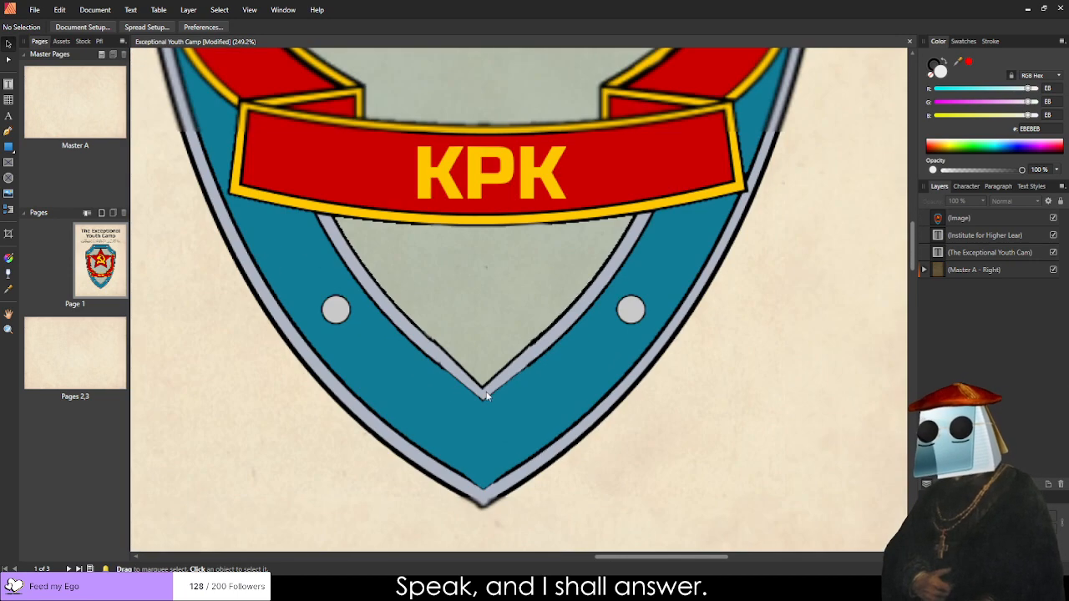
scroll(487, 396, "down", 5)
scroll(482, 368, "up", 2)
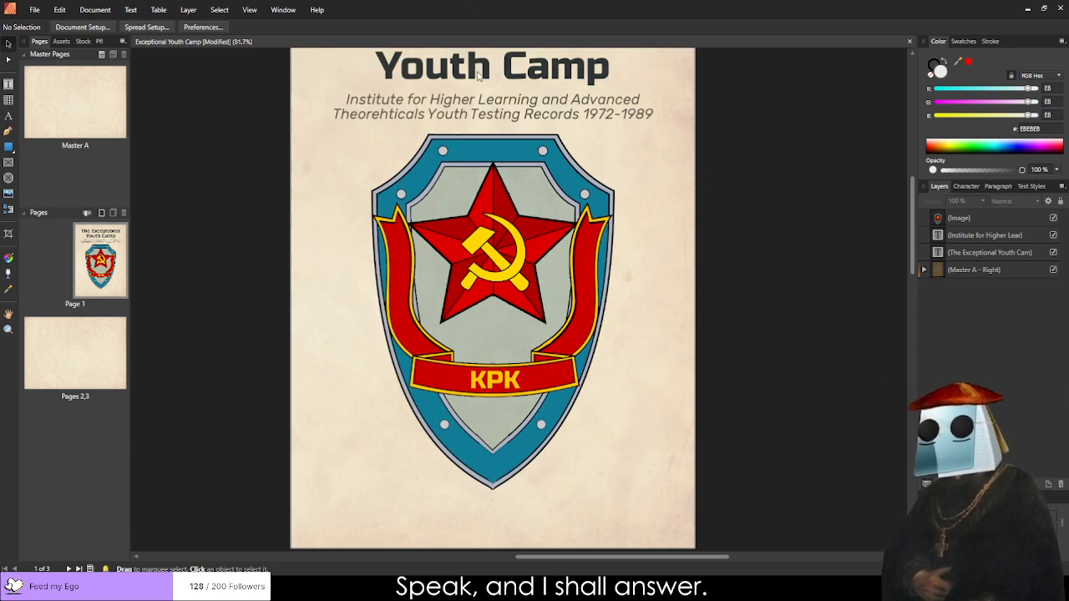
Select the shield emblem image and inspect it both in close detail and against the whole cover layout.
left_click(509, 225)
scroll(508, 274, "up", 2)
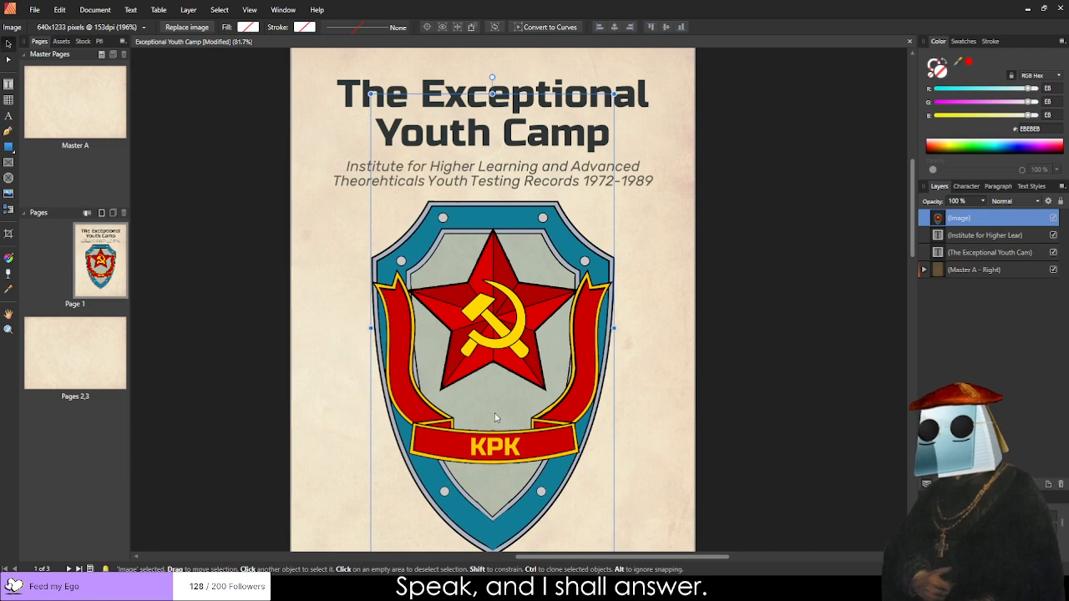
scroll(506, 371, "down", 2)
scroll(506, 371, "down", 2)
scroll(485, 260, "up", 6, "ctrl")
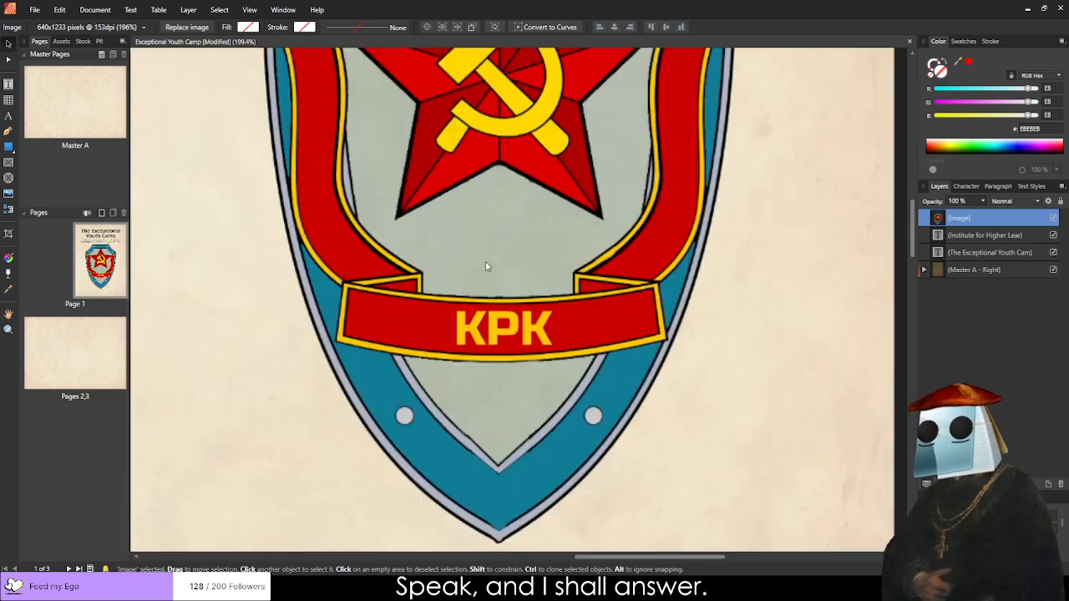
scroll(400, 330, "down", 8, "ctrl")
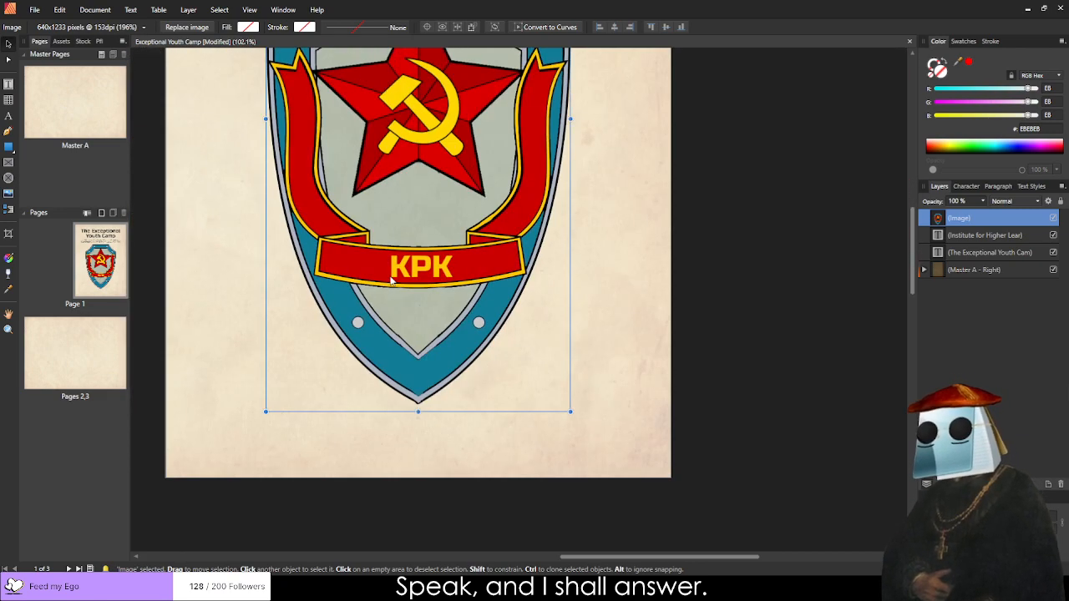
scroll(331, 236, "down", 3, "ctrl")
scroll(251, 157, "up", 3, "ctrl")
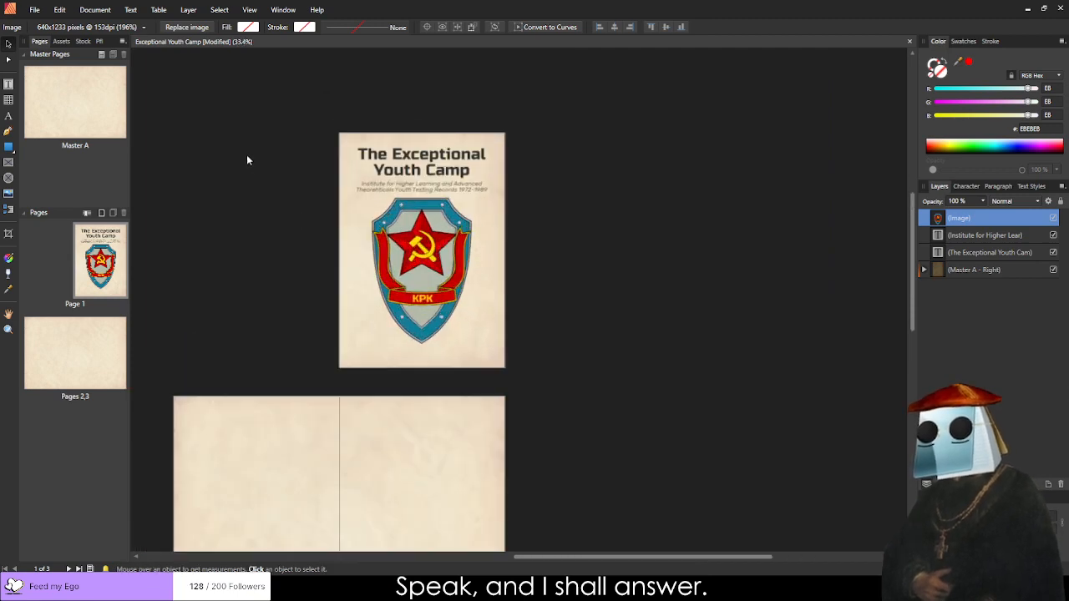
scroll(392, 197, "up", 2, "ctrl")
Enlarge the shield emblem slightly and reposition it horizontally centred on the cover, a little below the subtitle.
left_click(458, 274)
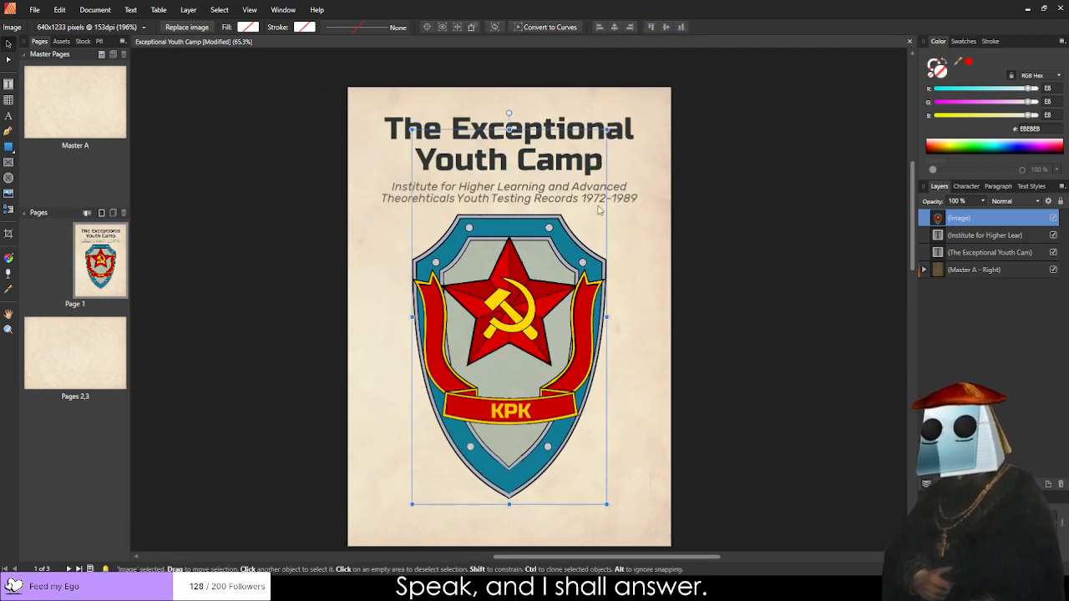
left_click(770, 238)
left_click_drag(530, 270, 531, 284)
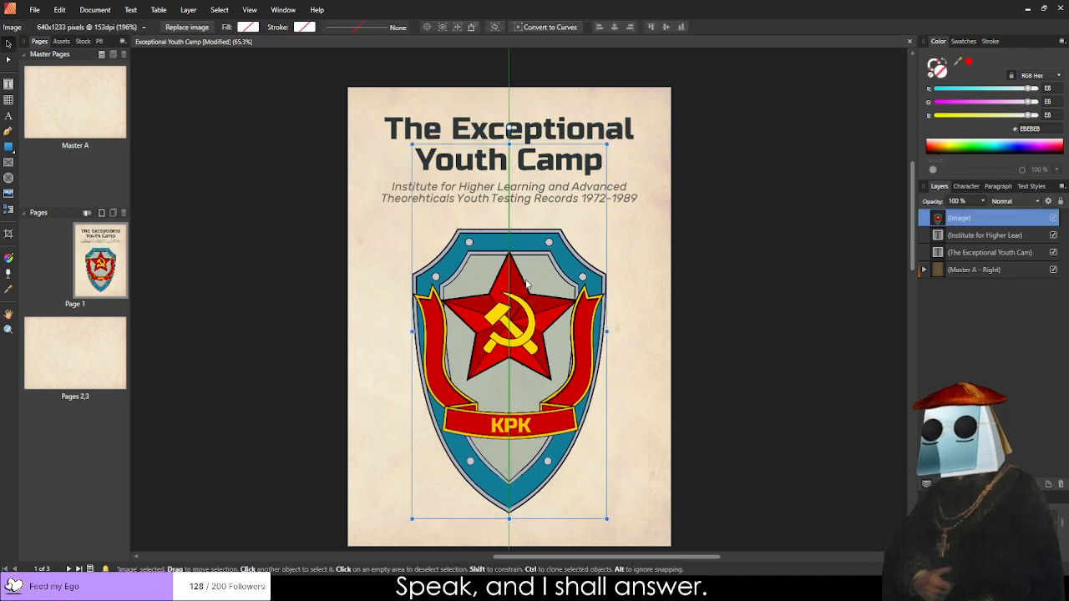
mouse_move(413, 144)
left_mouse_down()
mouse_move(385, 85)
mouse_move(410, 137)
left_mouse_up()
left_click_drag(543, 265, 536, 239)
left_click(749, 262)
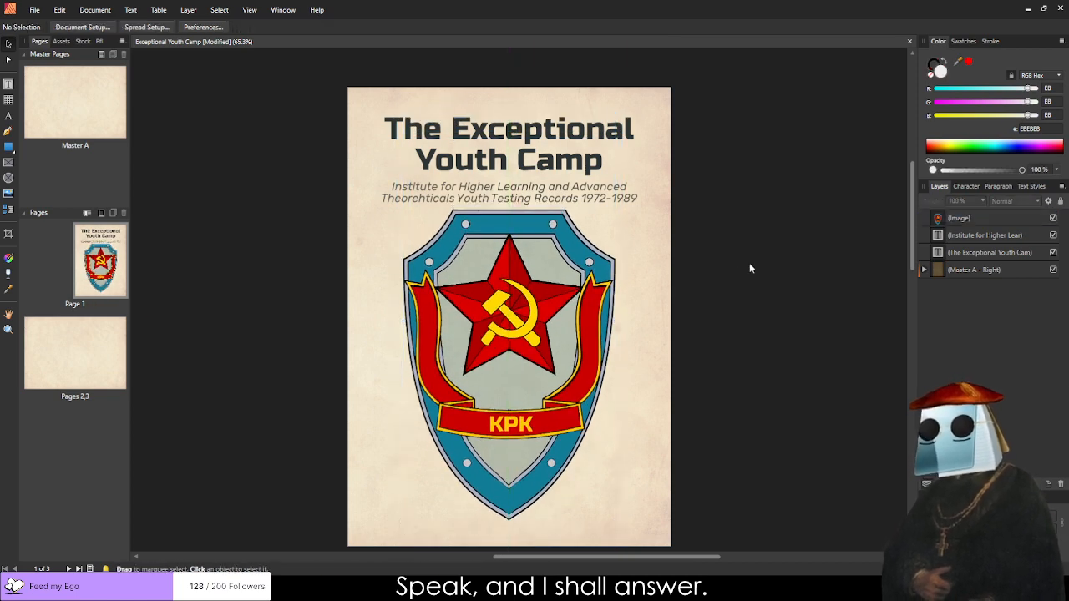
scroll(740, 282, "down", 2)
left_click_drag(487, 238, 487, 245)
left_click(667, 250)
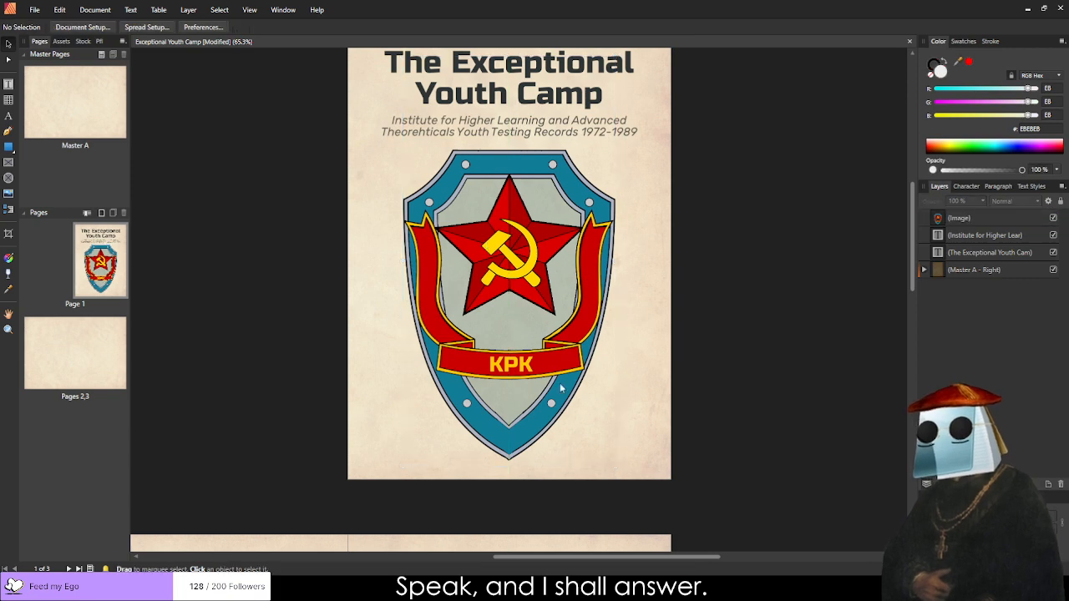
Examine the text and formatting of the cover's two-line subtitle, Institute for Higher Learning and Advanced Theorehticals Youth Testing Records 1972-1989.
scroll(559, 383, "up", 2)
scroll(562, 224, "up", 4)
scroll(561, 223, "down", 5)
scroll(590, 232, "up", 4)
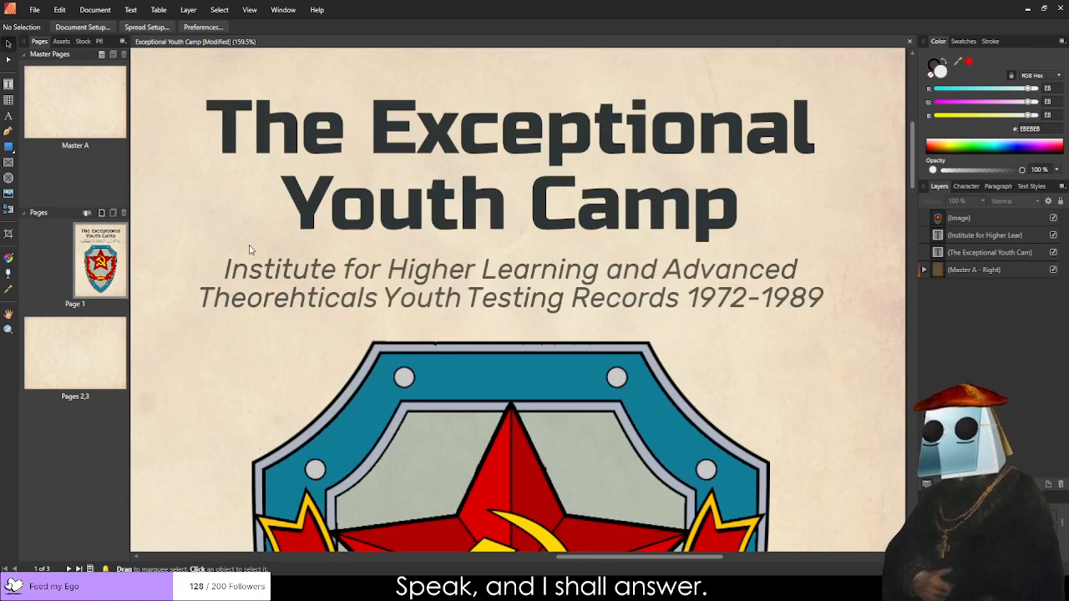
double_click(237, 268)
left_click_drag(336, 269, 804, 269)
left_click(804, 269)
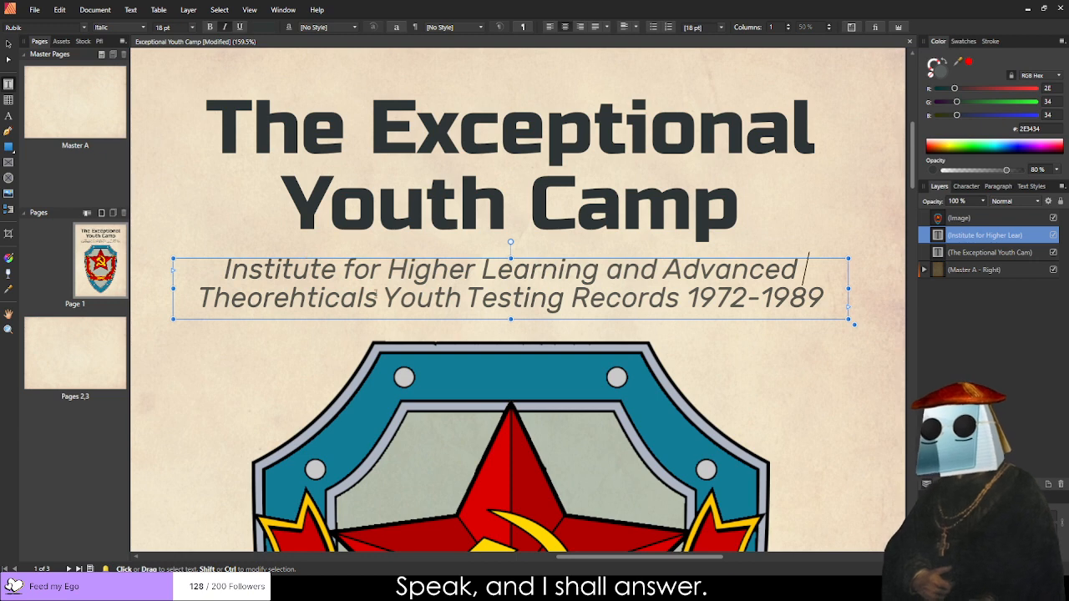
left_click_drag(435, 297, 683, 269)
left_click_drag(592, 267, 223, 266)
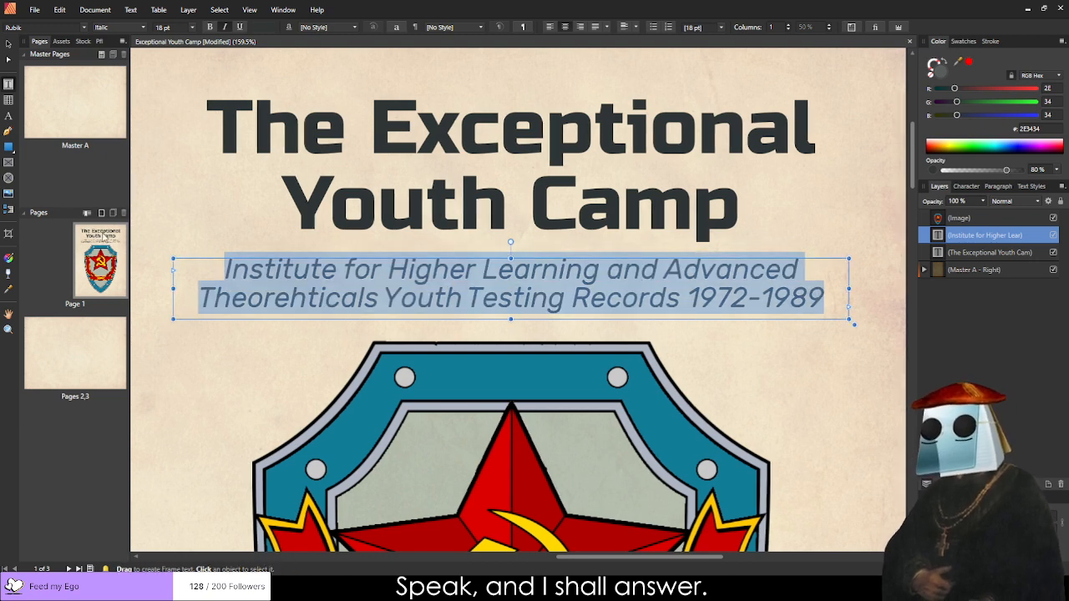
Examine the text and font formatting of the cover title, The Exceptional Youth Camp.
left_click(249, 151)
left_click_drag(209, 138, 771, 206)
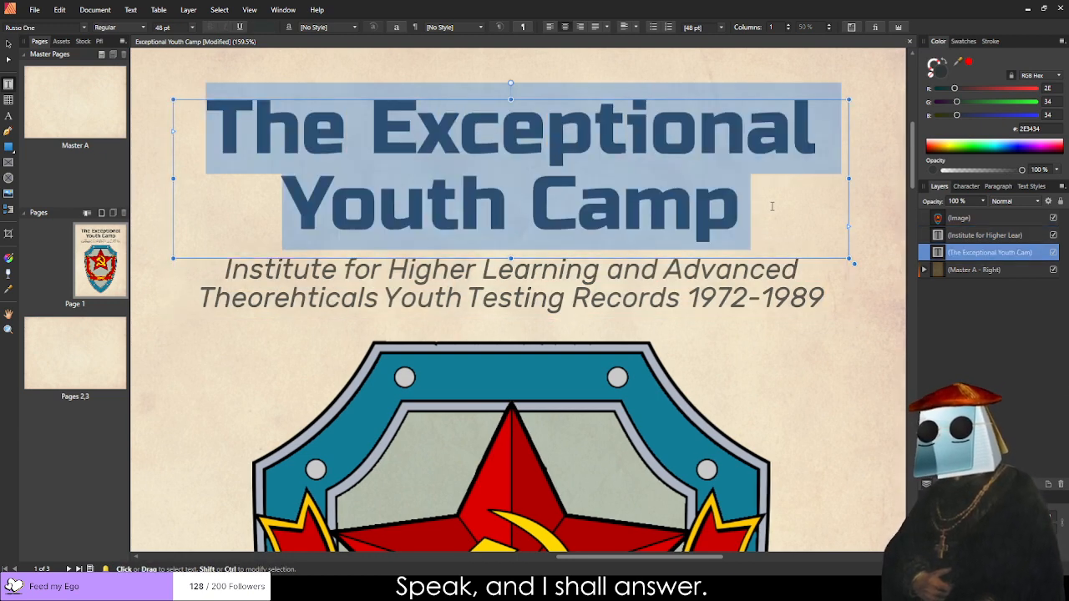
left_click(862, 335)
left_click(805, 227)
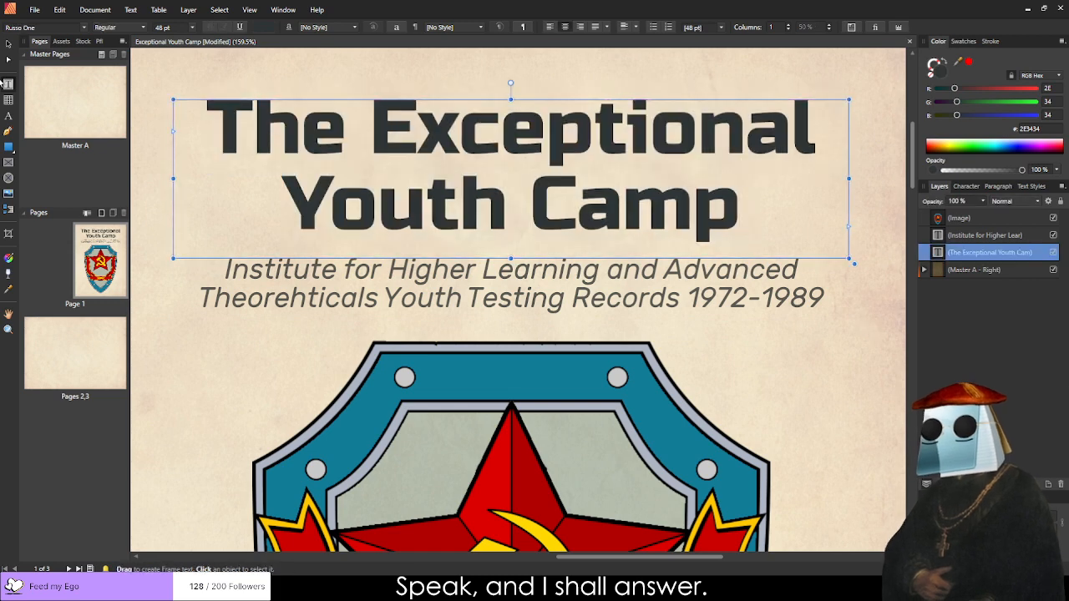
Copy the cover title's text frame and paste it onto the left page of the Pages 2,3 spread.
left_click(9, 43)
left_click(337, 190)
left_click(174, 129)
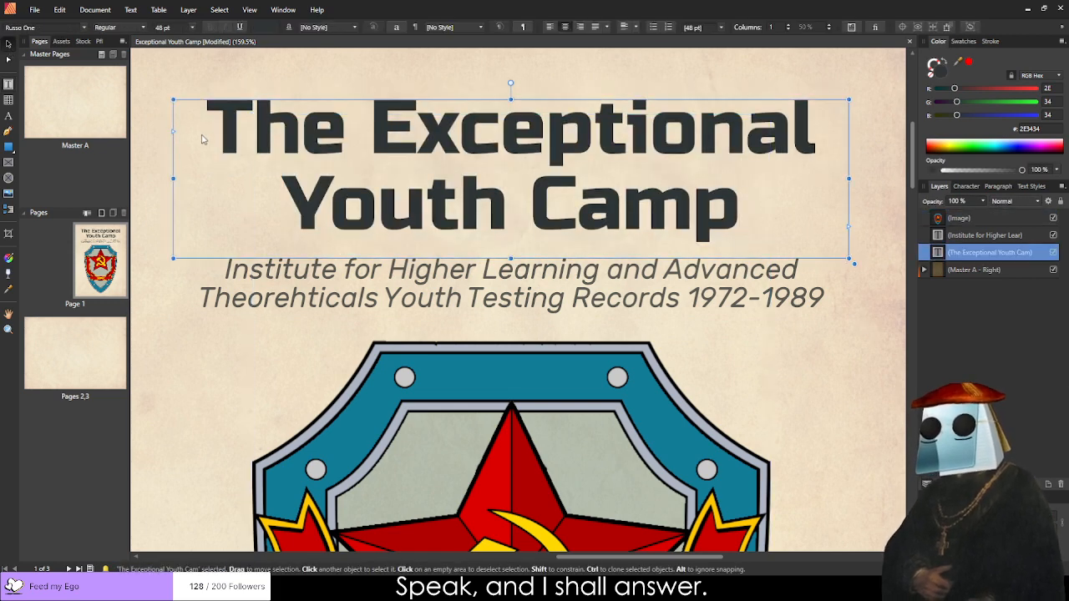
key("ctrl+c")
left_click(53, 357)
key("ctrl+v")
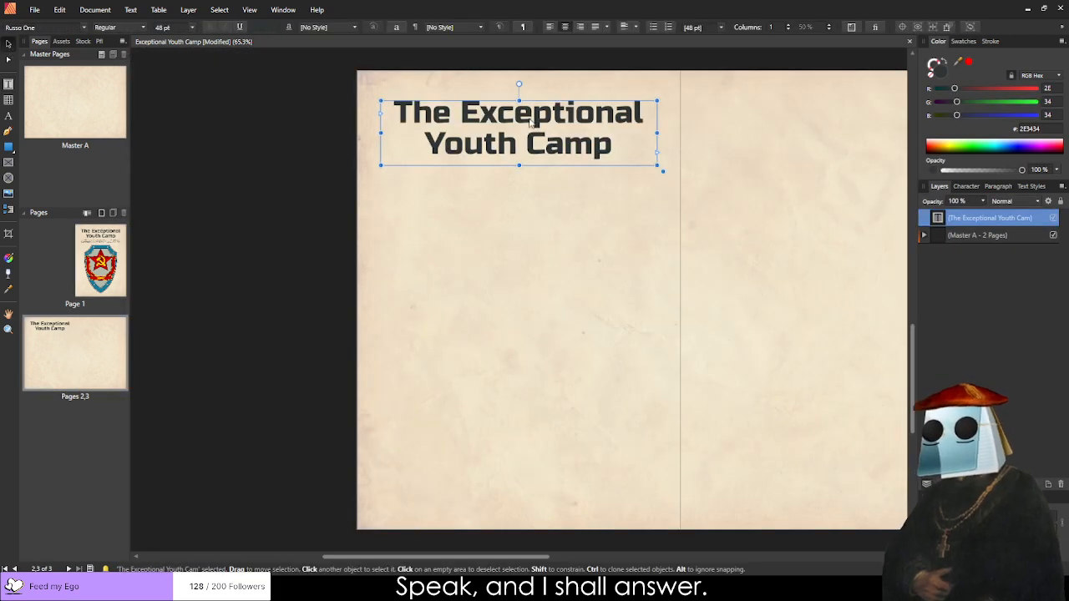
Set the pasted title on page 2 to 24 pt and shorten its frame to fit a single line.
triple_click(528, 117)
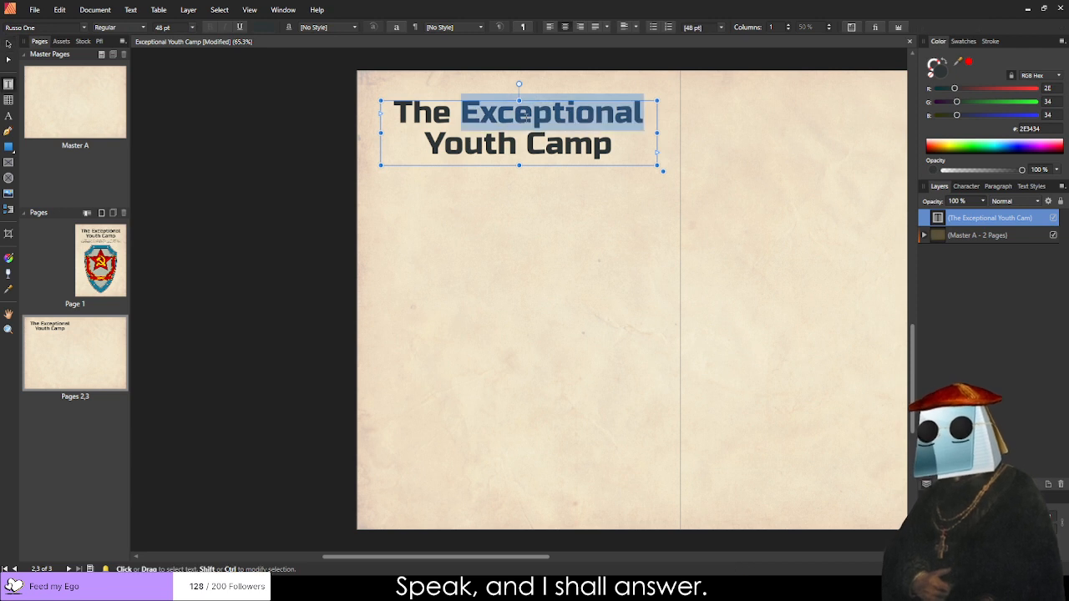
left_click(192, 30)
left_click(191, 28)
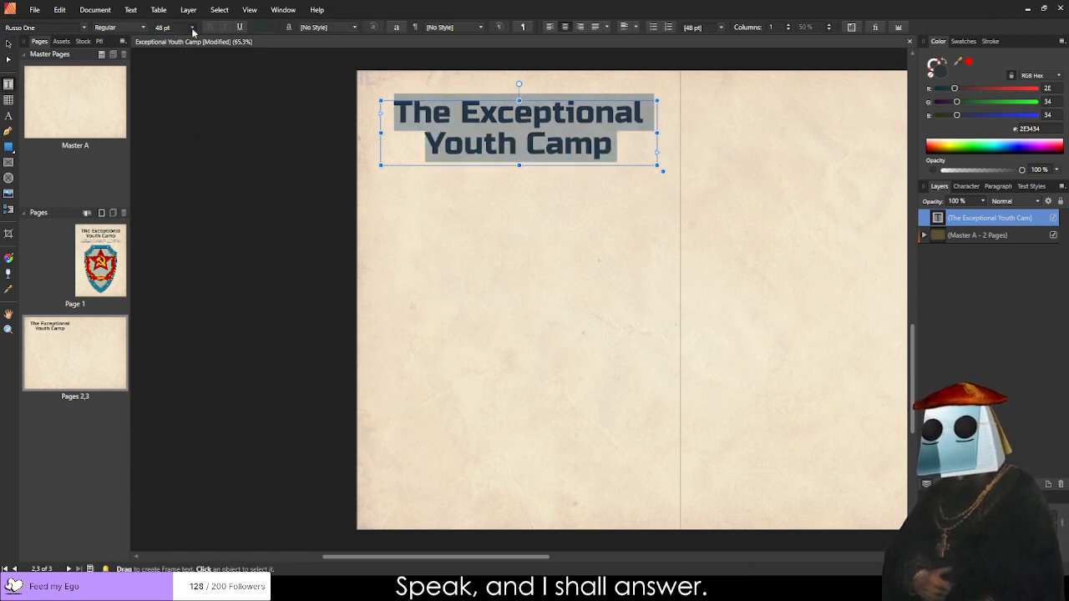
left_click(163, 135)
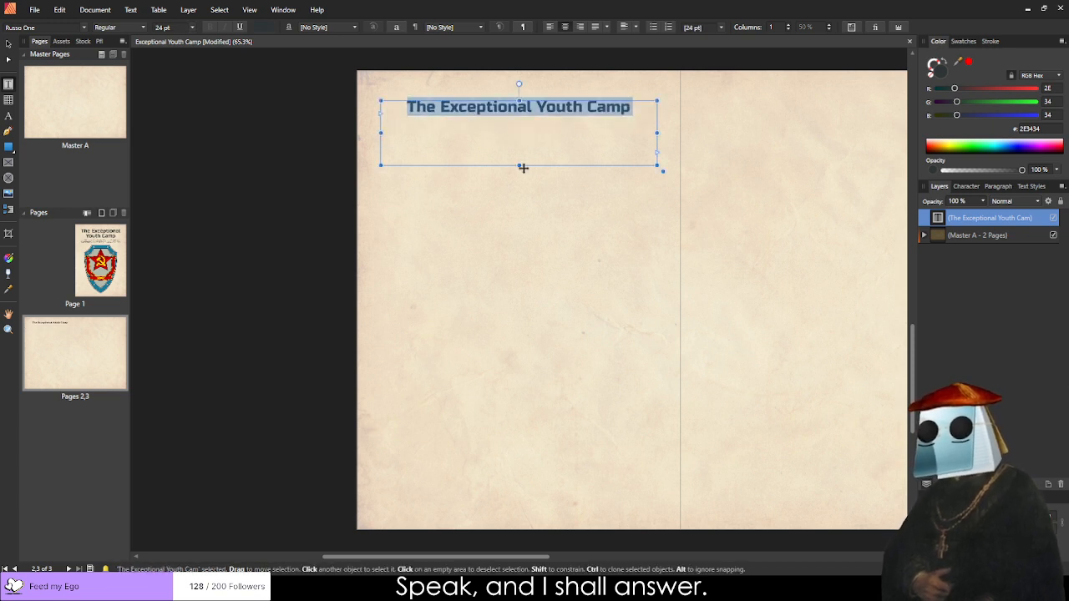
left_click_drag(515, 164, 515, 121)
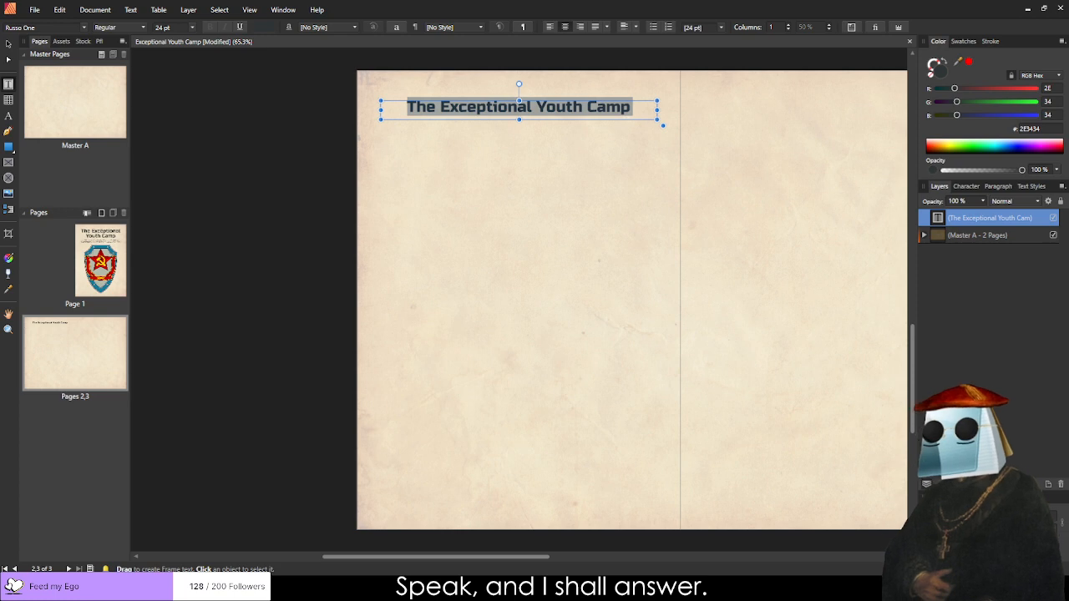
Correct the misspelled word Theorehticals in the cover subtitle to Theoreticals.
double_click(100, 260)
left_click(440, 172)
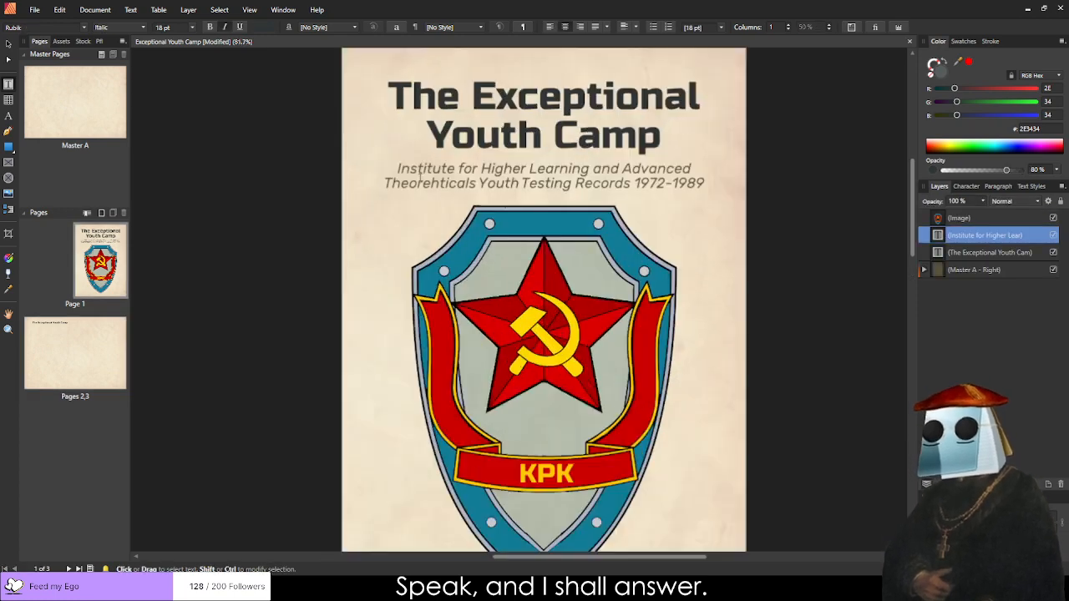
scroll(420, 177, "up", 5)
double_click(419, 181)
left_click(432, 192)
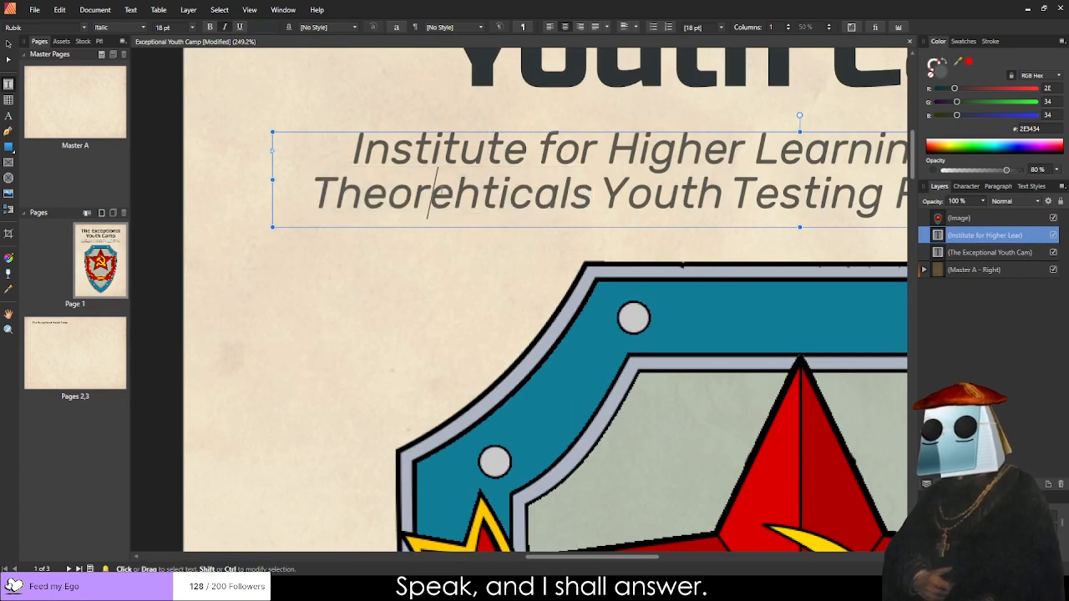
double_click(448, 193)
left_click(415, 193)
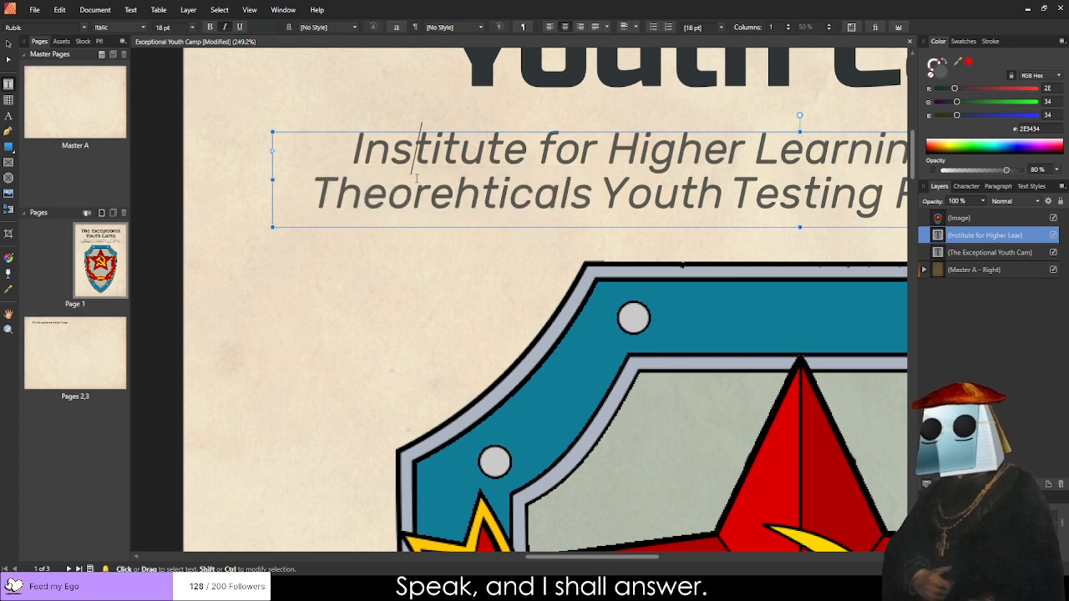
double_click(415, 192)
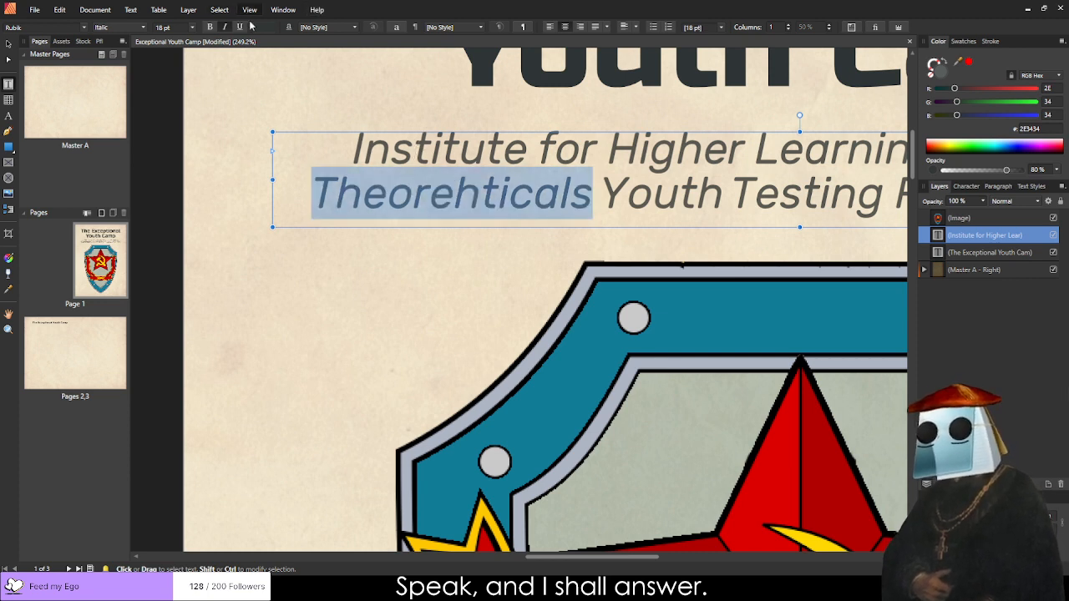
double_click(433, 198)
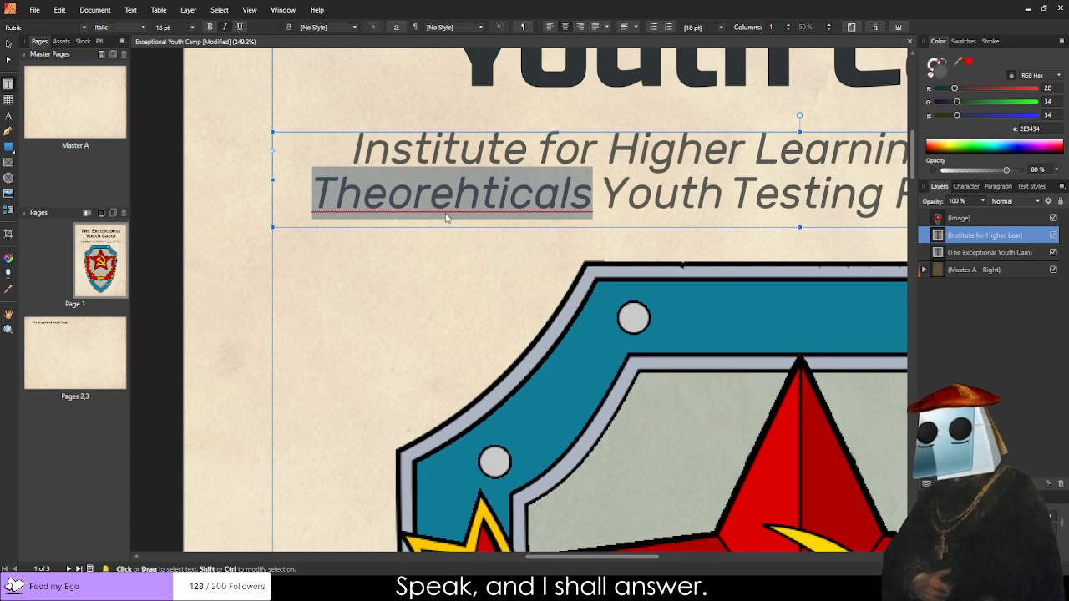
type("Theoreticals")
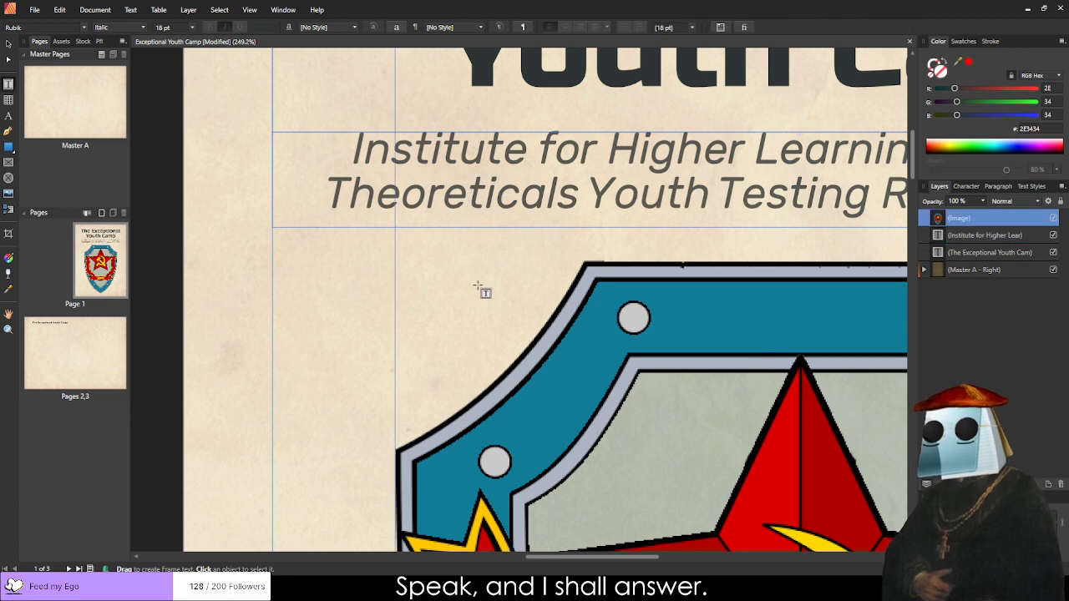
Examine the spelling of the corrected word Theoreticals in the cover subtitle, up close and within the whole cover.
double_click(559, 201)
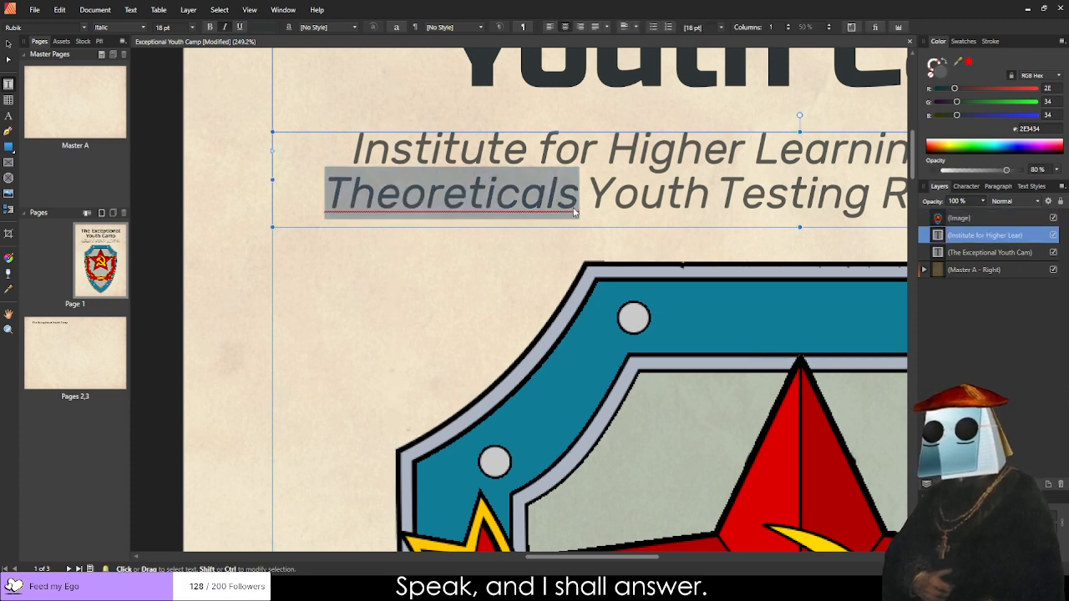
left_click(493, 193)
left_click_drag(498, 188, 401, 194)
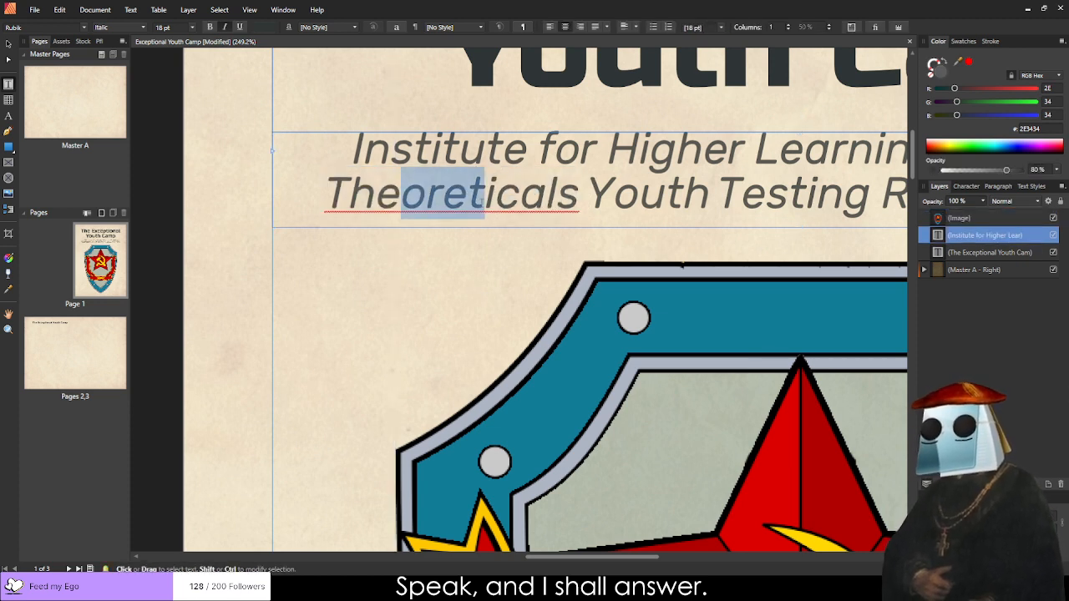
double_click(477, 203)
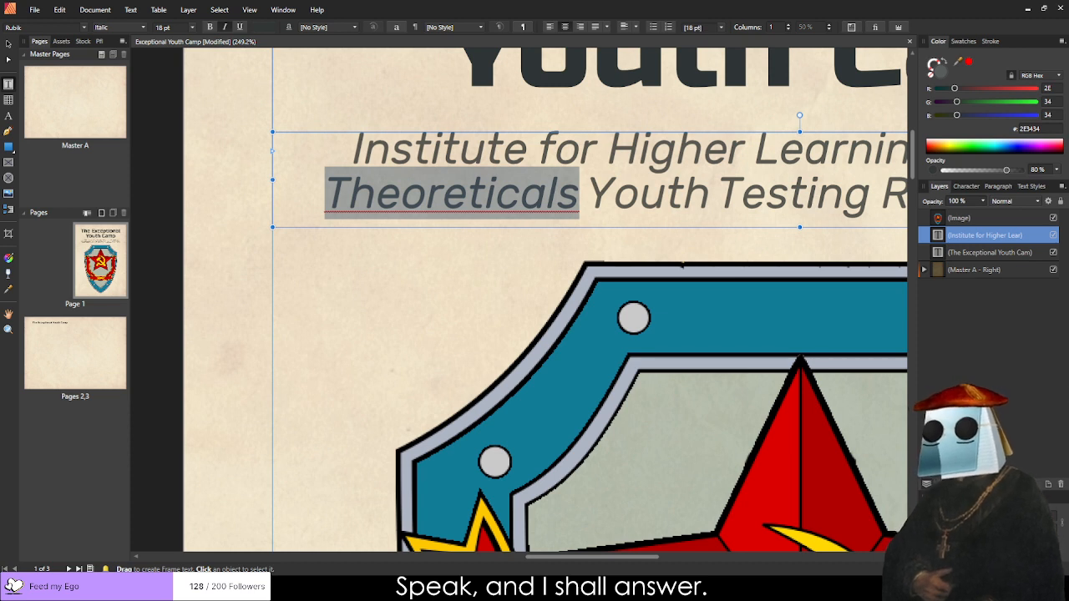
left_click(377, 192)
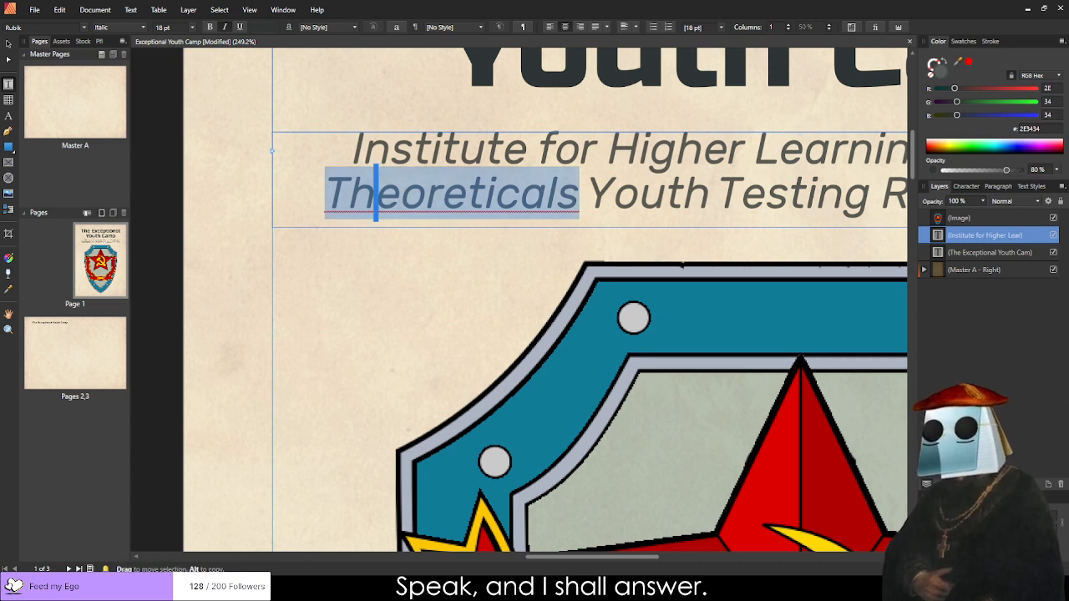
left_click_drag(333, 216, 570, 182)
scroll(570, 182, "down", 6)
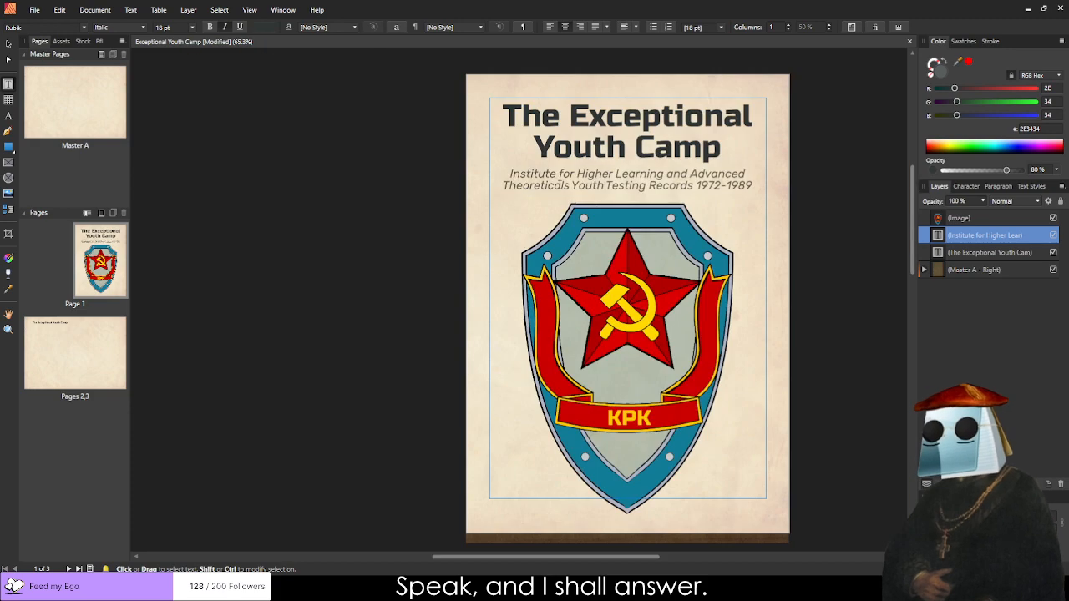
scroll(422, 149, "up", 4)
Replace the text of the copied 24 pt title on page 2 with Heading 1.
scroll(361, 334, "down", 6)
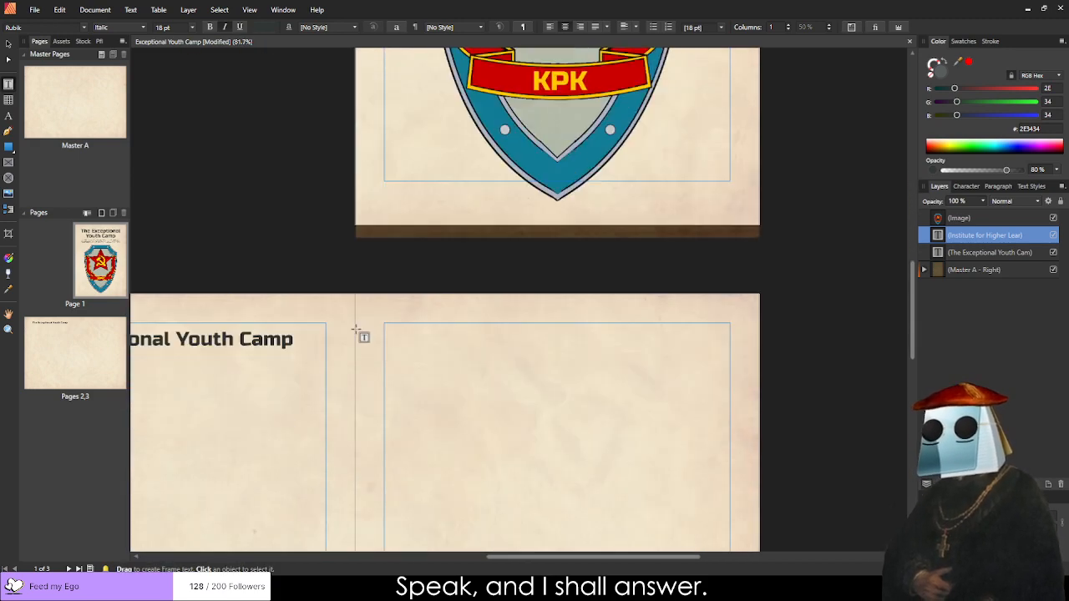
scroll(264, 269, "down", 3)
scroll(142, 228, "up", 3)
scroll(142, 228, "up", 3)
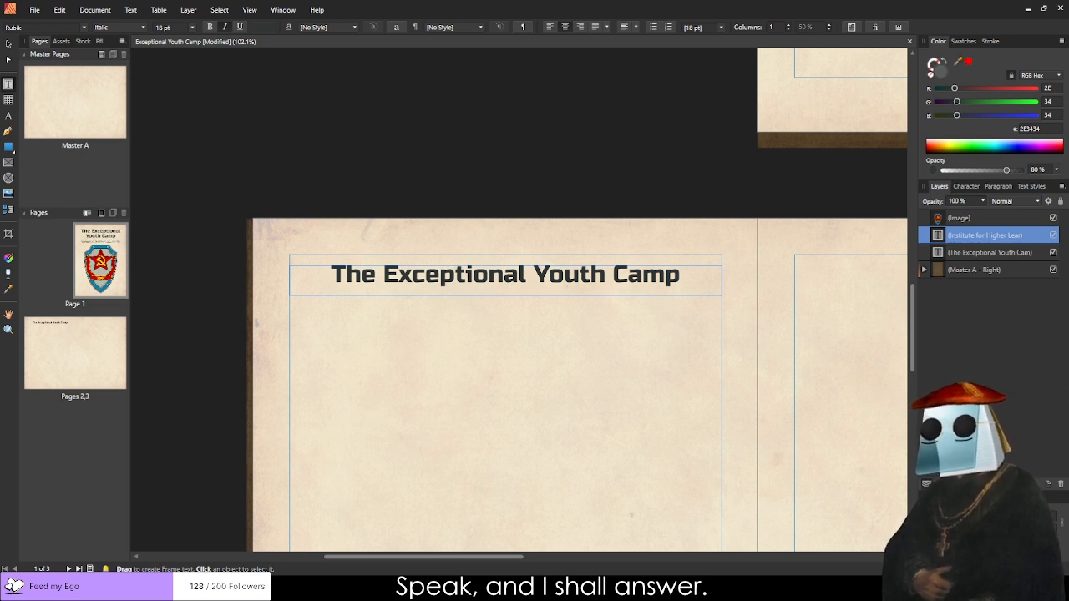
triple_click(454, 274)
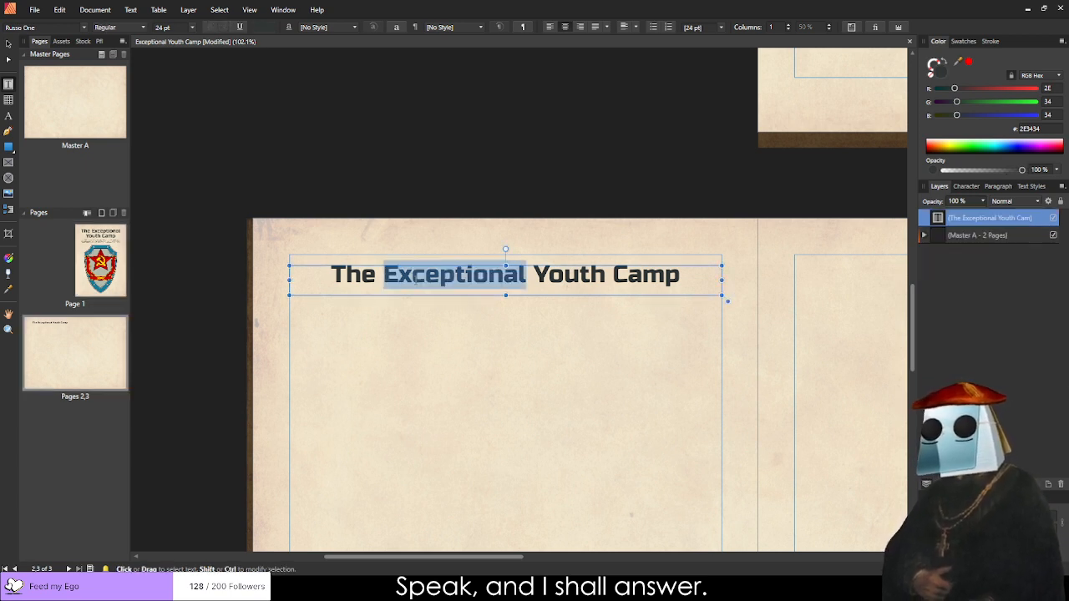
left_click(167, 27)
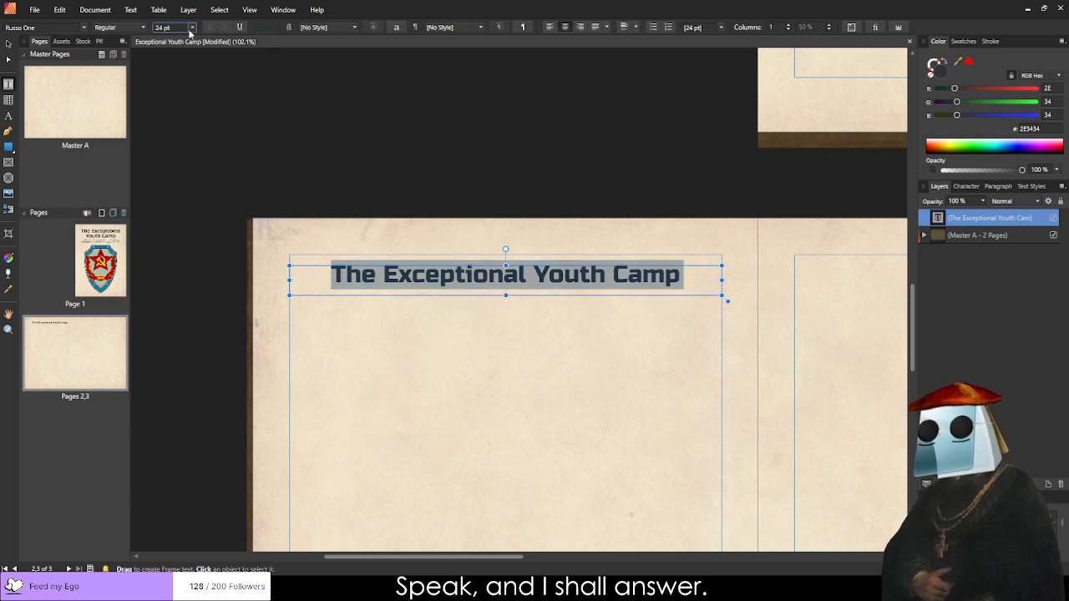
triple_click(423, 288)
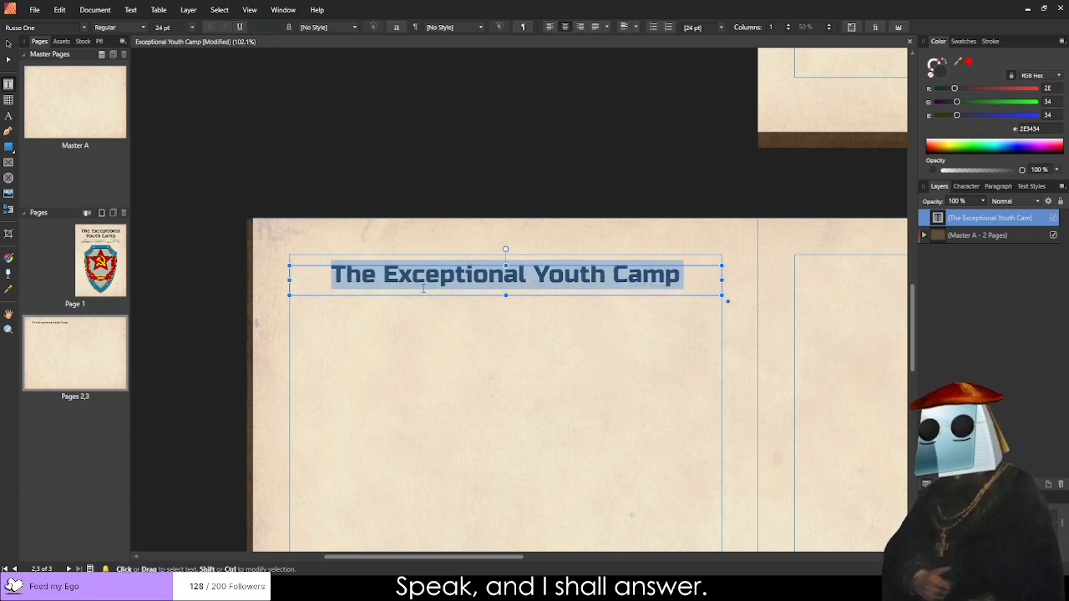
type("Heading 1")
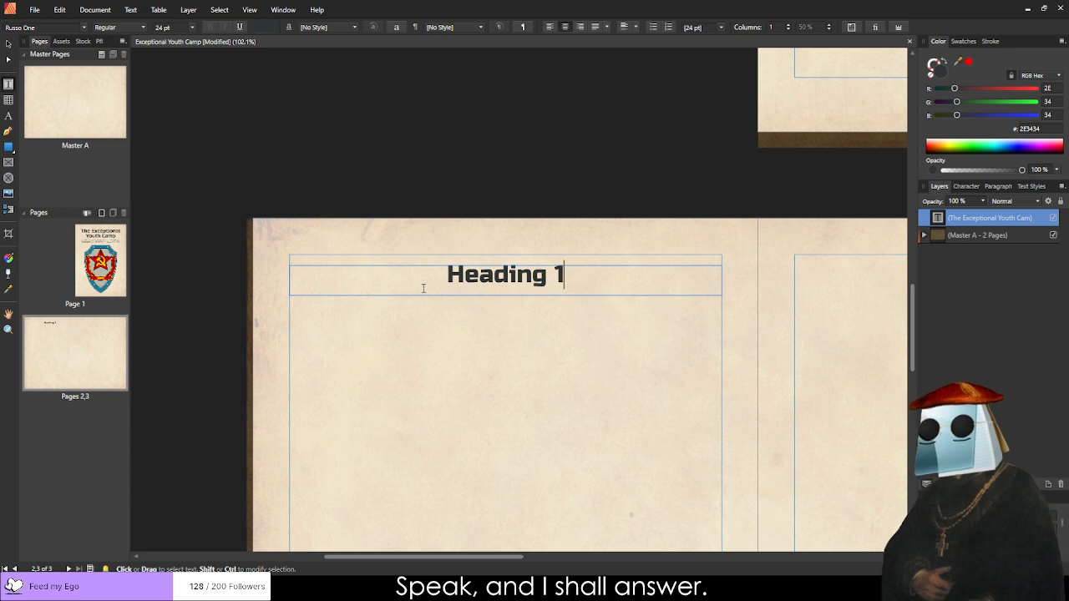
key("Escape")
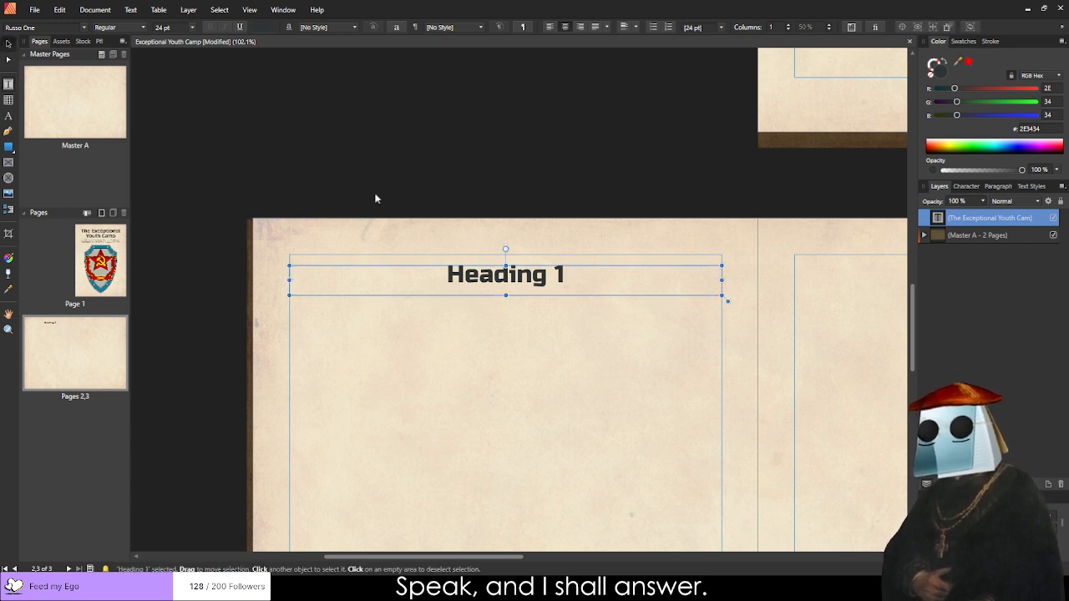
Create a 20 pt Heading 2 from a copy of the Heading 1 frame placed directly beneath it.
mouse_move(541, 284)
left_mouse_down()
mouse_move(541, 361)
mouse_move(532, 314)
mouse_move(543, 313)
mouse_move(523, 310)
left_mouse_up()
triple_click(524, 310)
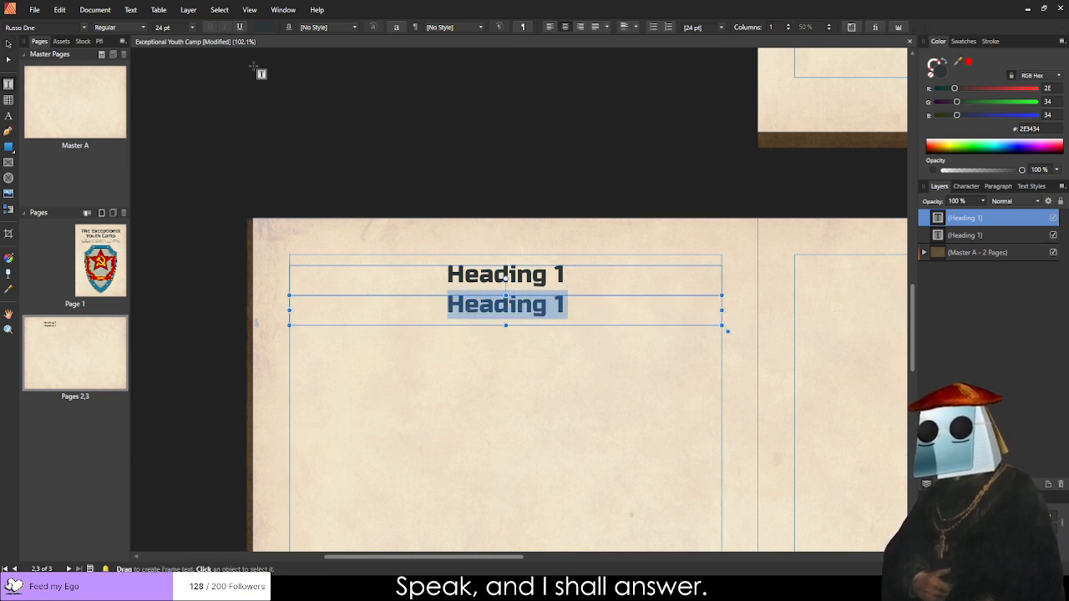
left_click(182, 29)
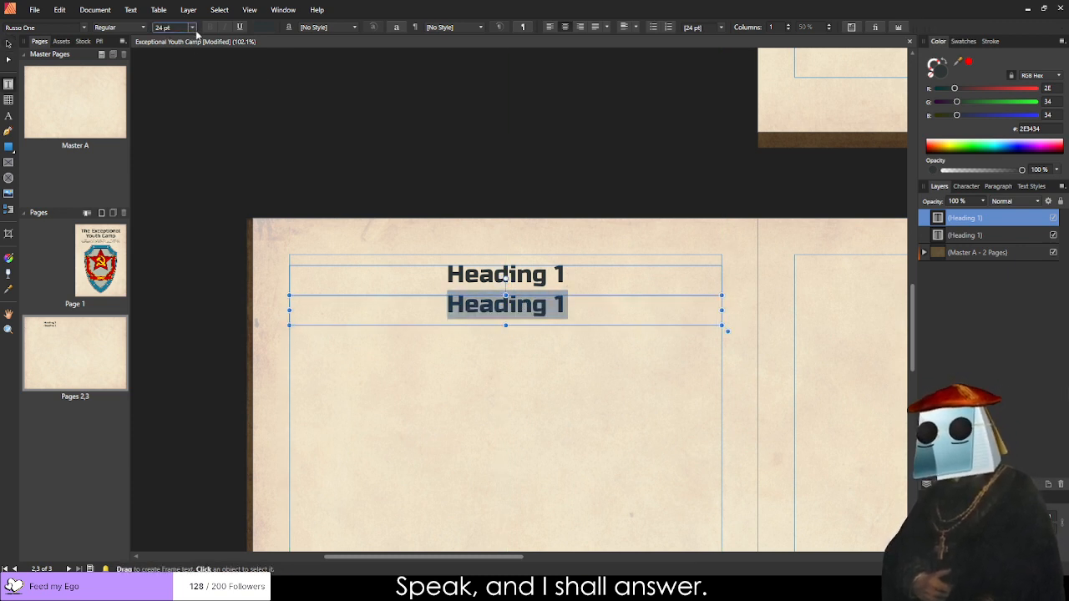
key("Return")
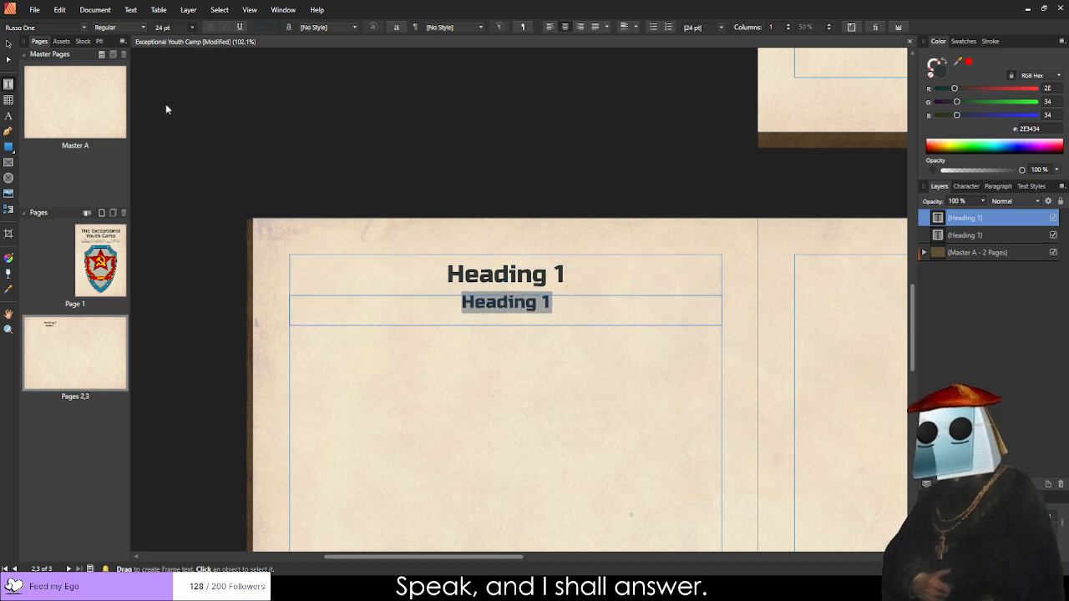
left_click(166, 119)
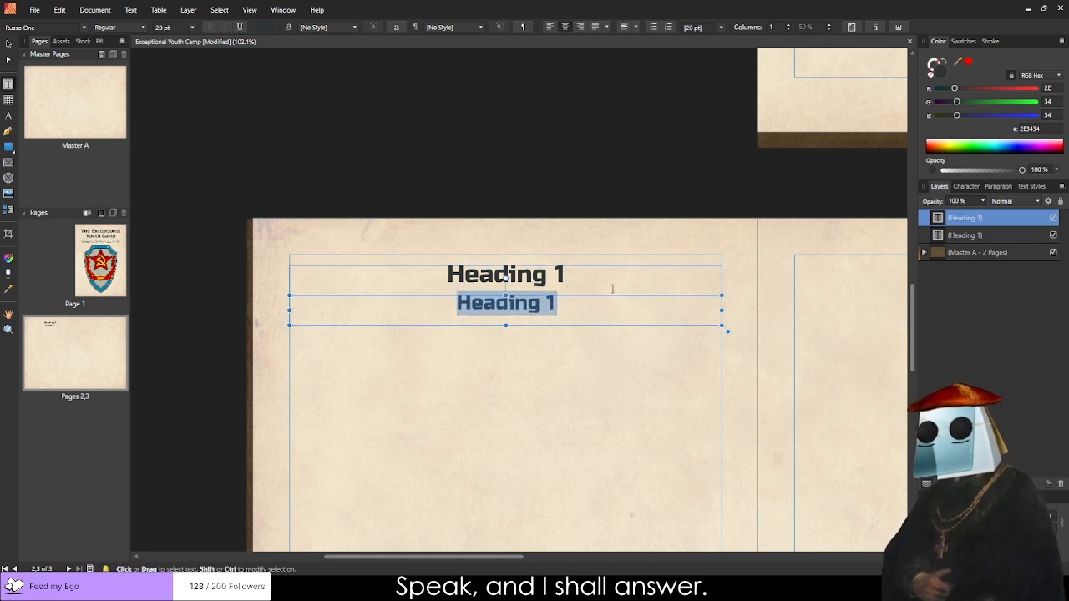
double_click(551, 310)
type("2")
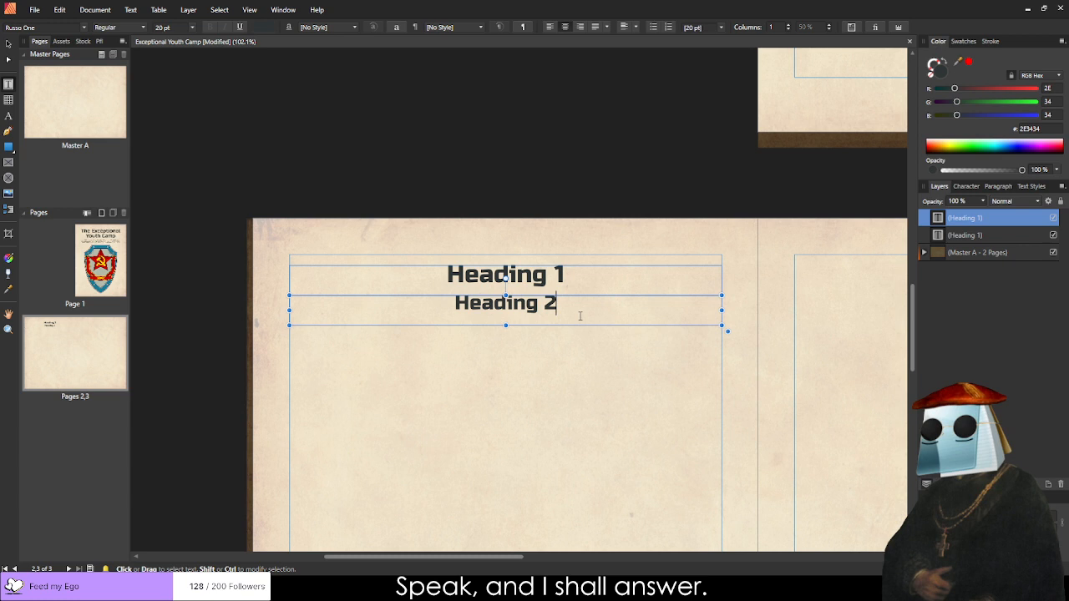
Duplicate the Heading 2 frame directly beneath itself and change the copy's text to Heading 3.
left_click(8, 42)
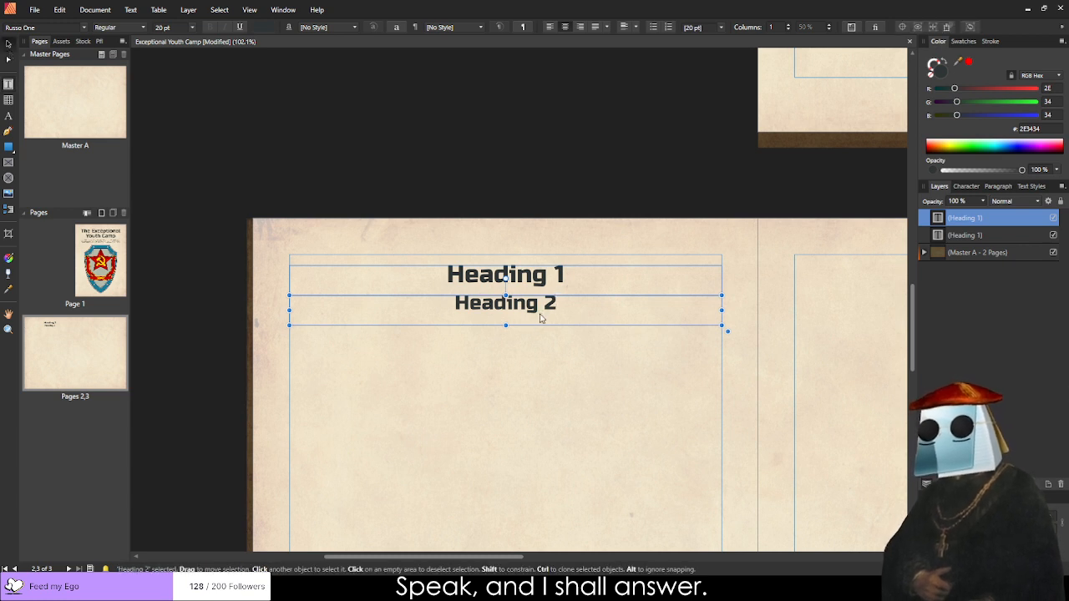
mouse_move(535, 318)
left_mouse_down()
mouse_move(528, 359)
mouse_move(373, 277)
left_mouse_up()
double_click(530, 345)
left_click(546, 334)
double_click(553, 334)
type("3")
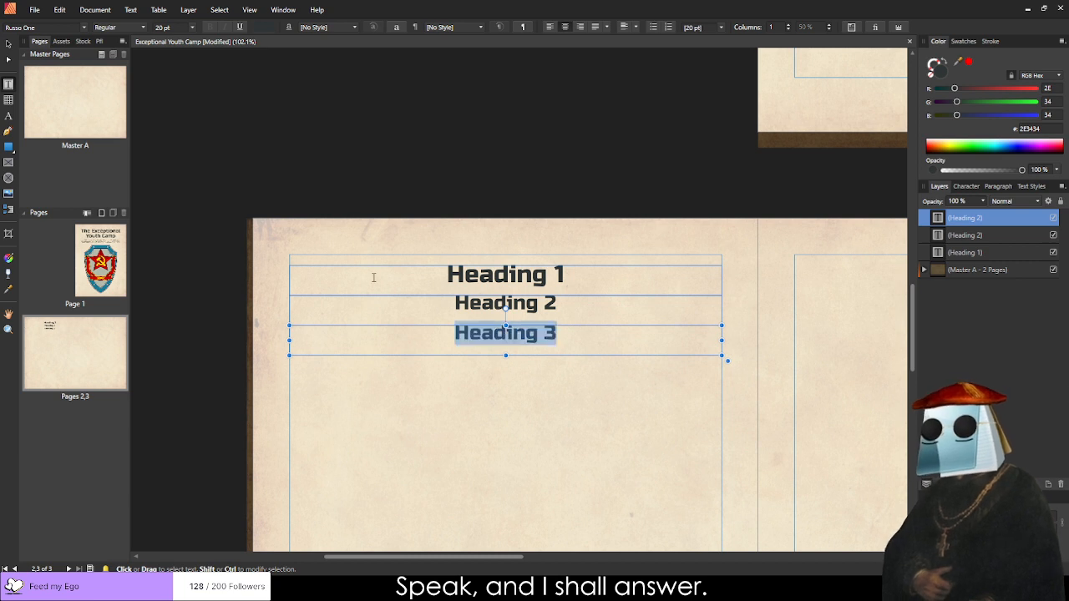
Set the Heading 3 text to 16 pt.
left_click(188, 31)
type("16")
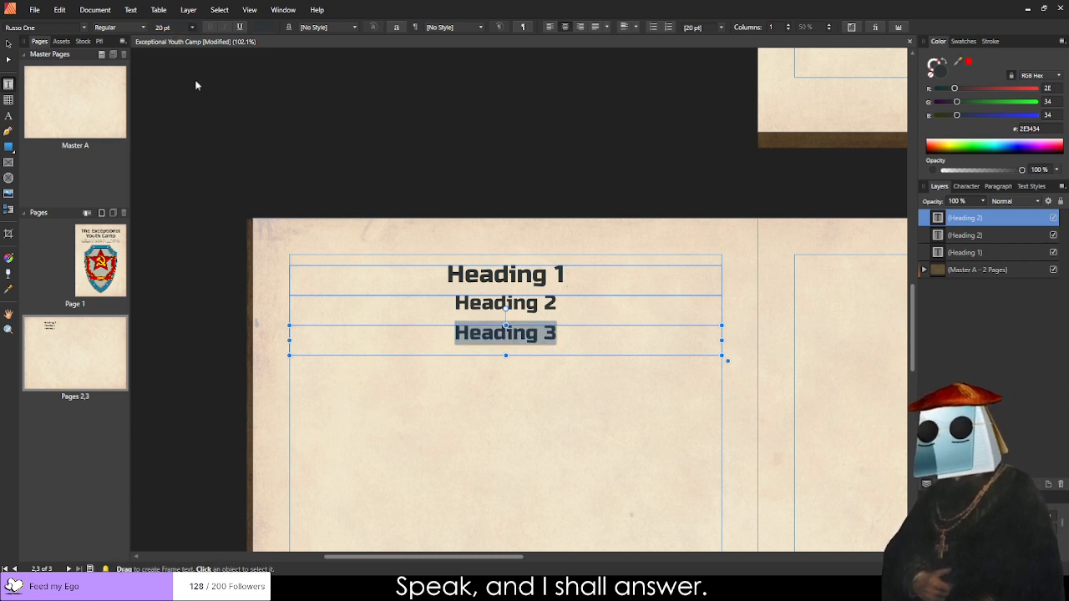
key("Return")
left_click(565, 338)
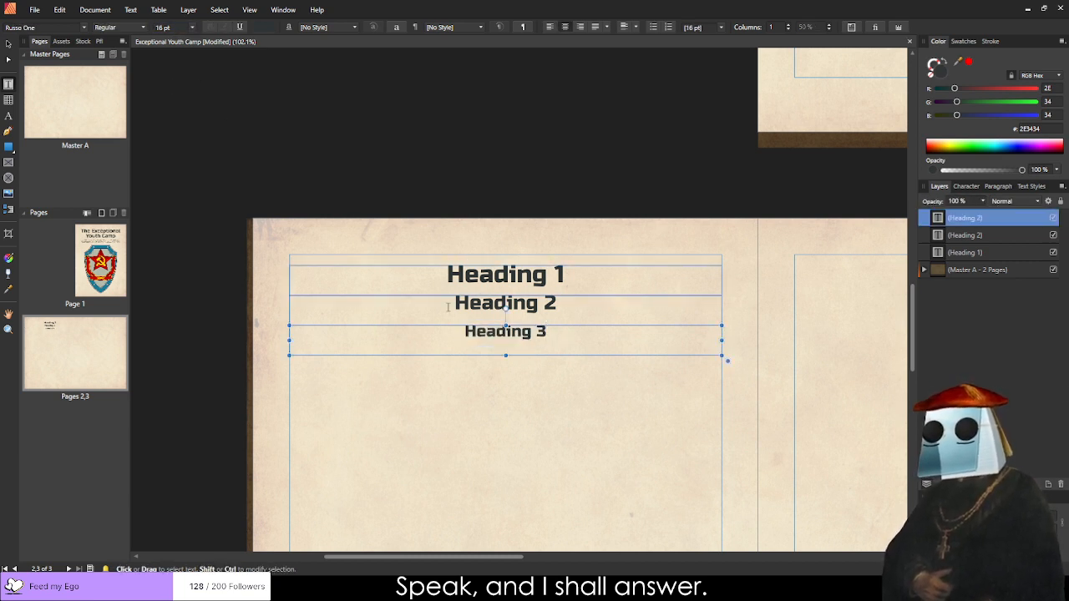
key("Escape")
scroll(595, 242, "down", 4)
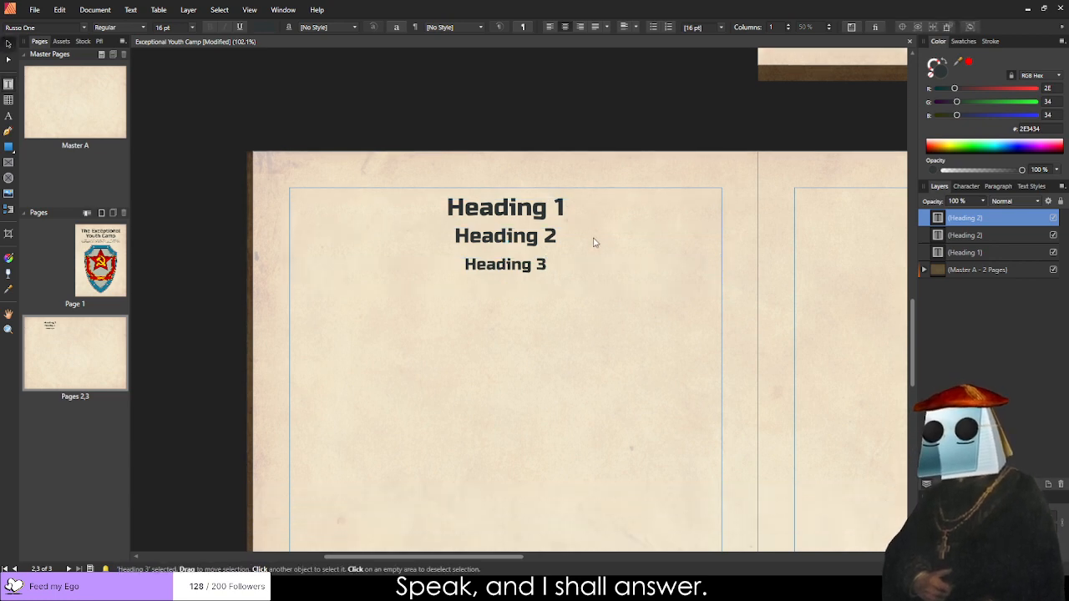
scroll(634, 234, "up", 4)
scroll(643, 234, "down", 5)
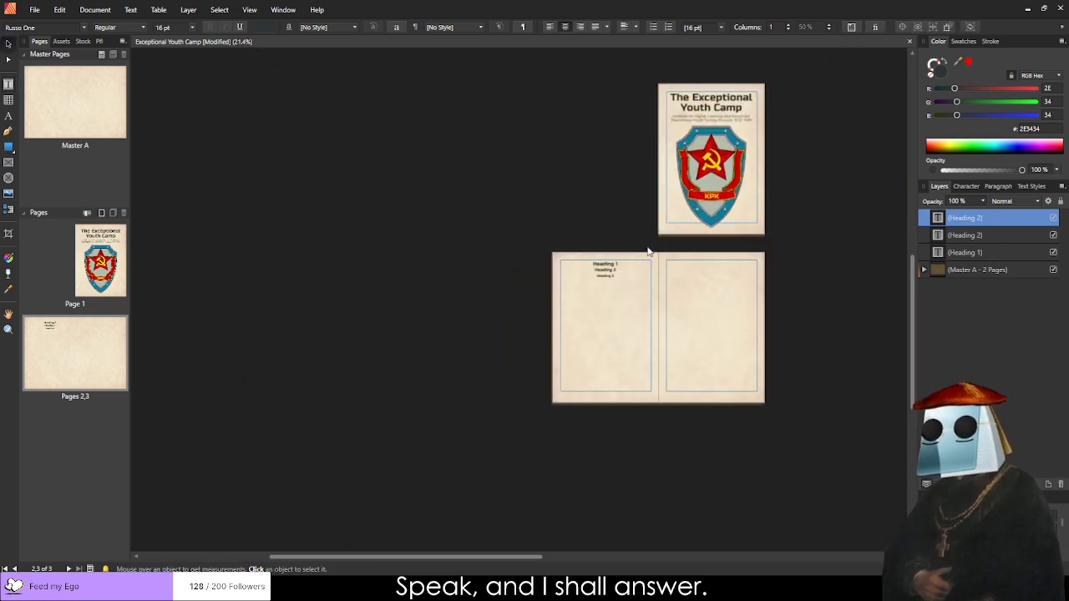
Duplicate the cover's italic subtitle frame and place the copy on page 2 beneath Heading 3.
scroll(649, 251, "up", 5)
scroll(585, 287, "up", 4)
left_click(742, 92)
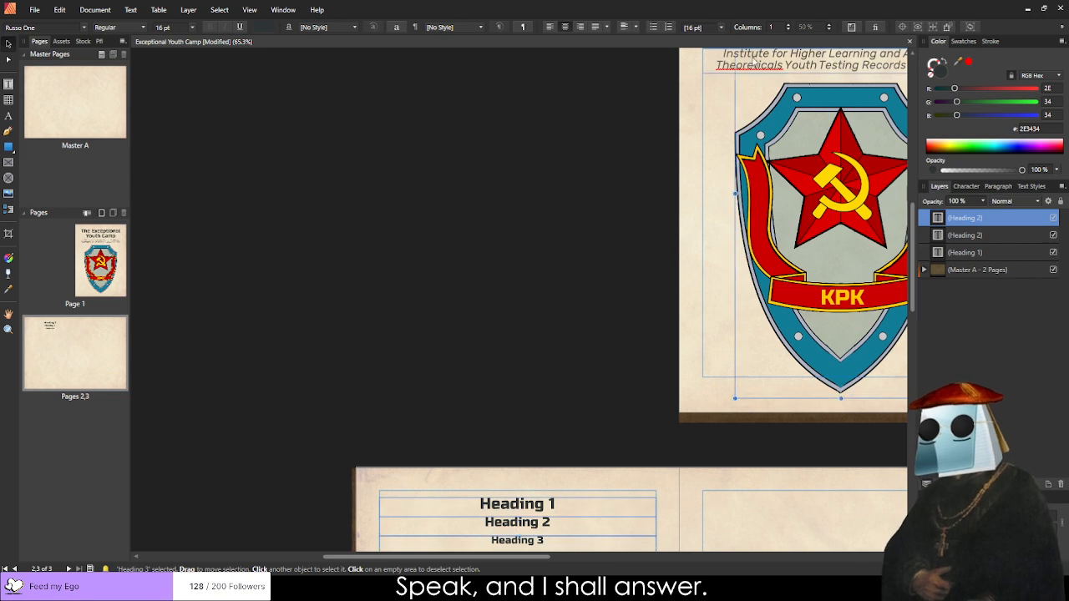
left_click(708, 75)
key("ctrl+j")
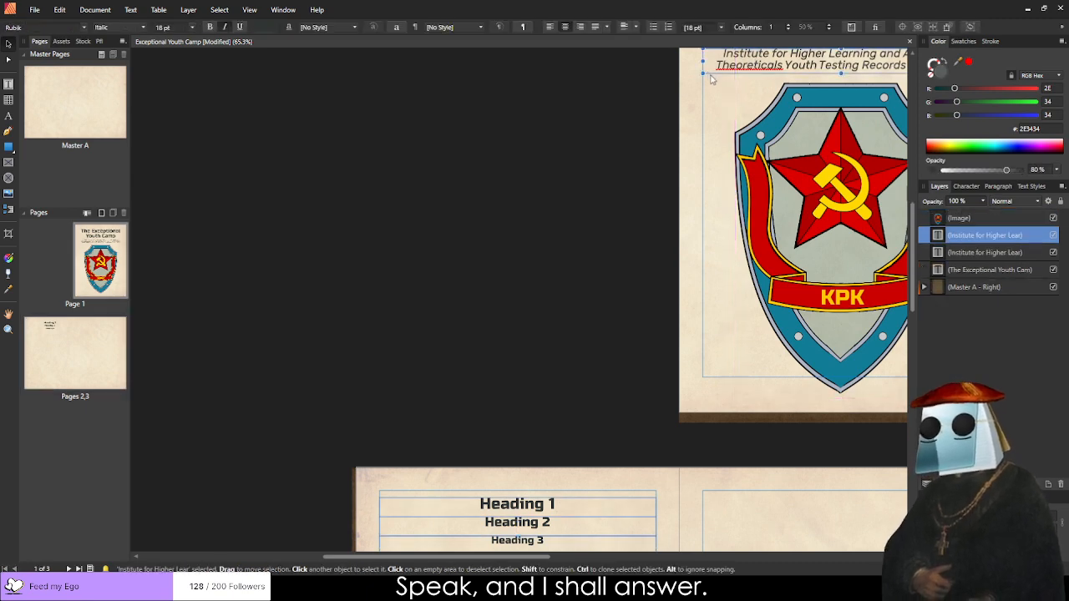
left_click_drag(719, 64, 392, 336)
scroll(434, 372, "down", 3)
scroll(448, 327, "up", 5)
Set the copied subtitle text on page 2 to 8 pt and align it left.
double_click(449, 328)
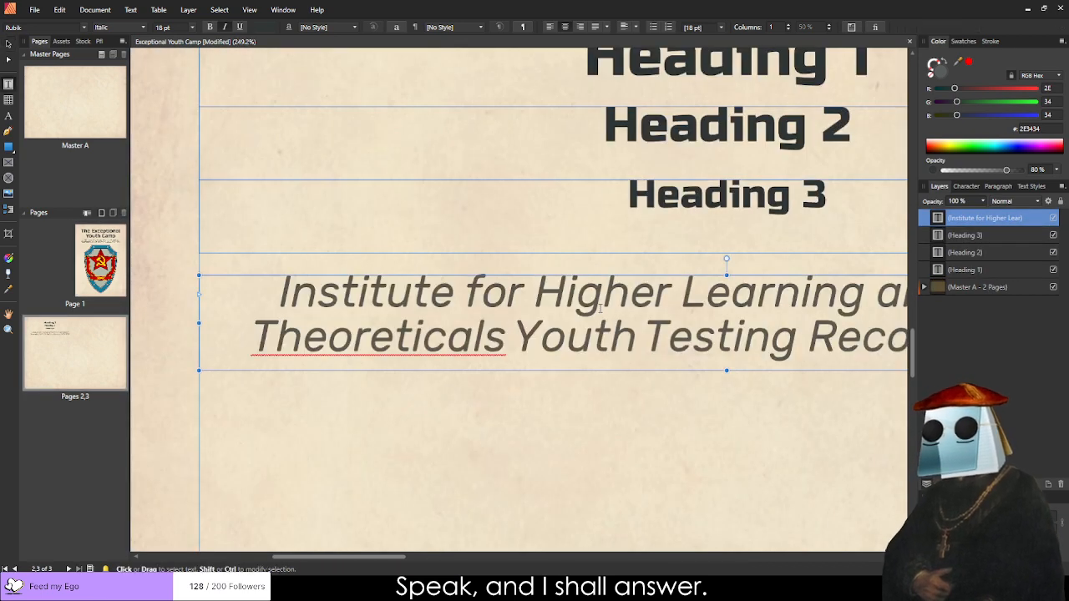
key("ctrl+a")
left_click(192, 28)
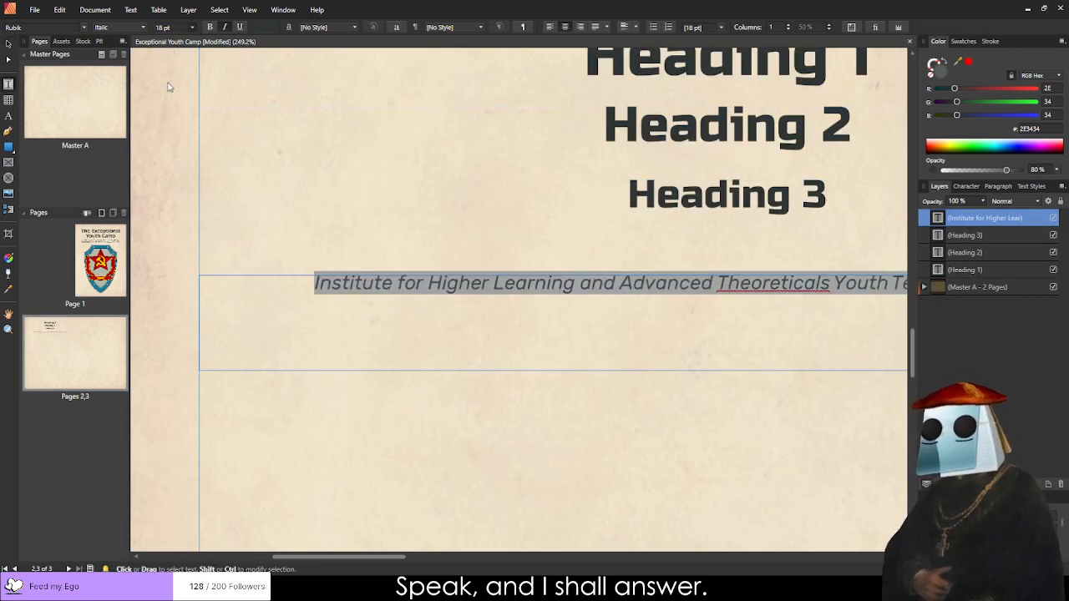
left_click(170, 85)
left_click(322, 282)
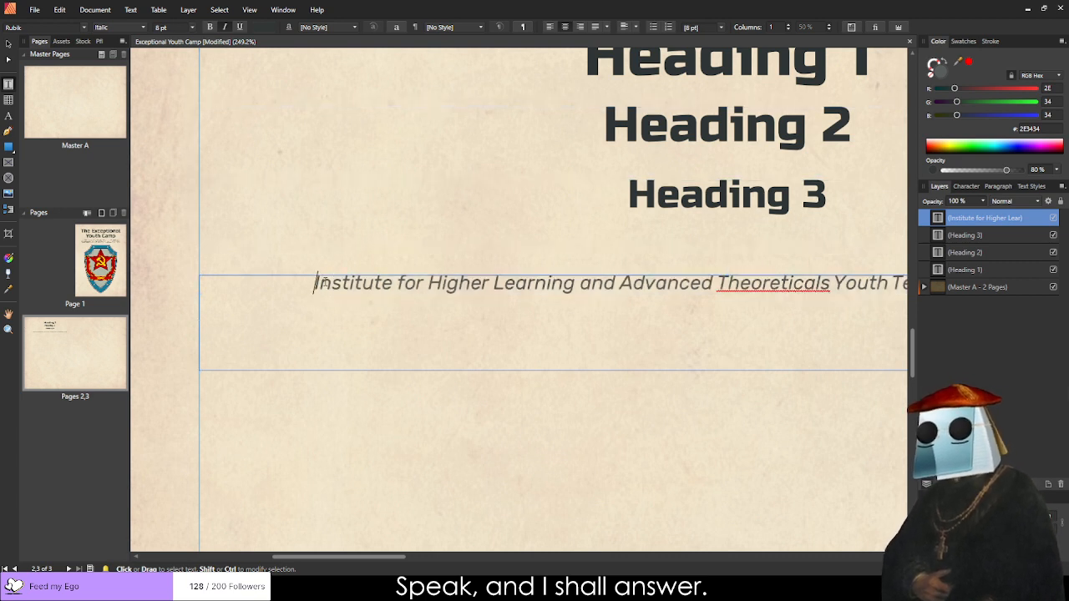
left_click(550, 26)
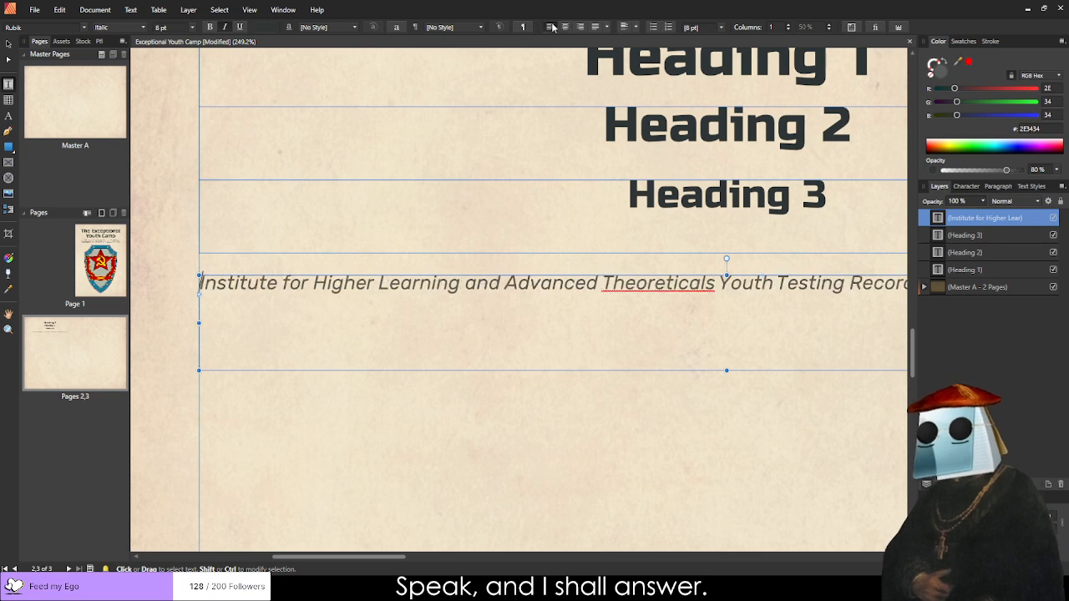
Replace the copied subtitle's wording with Body Text.
scroll(504, 220, "down", 2)
scroll(596, 215, "down", 4, "ctrl")
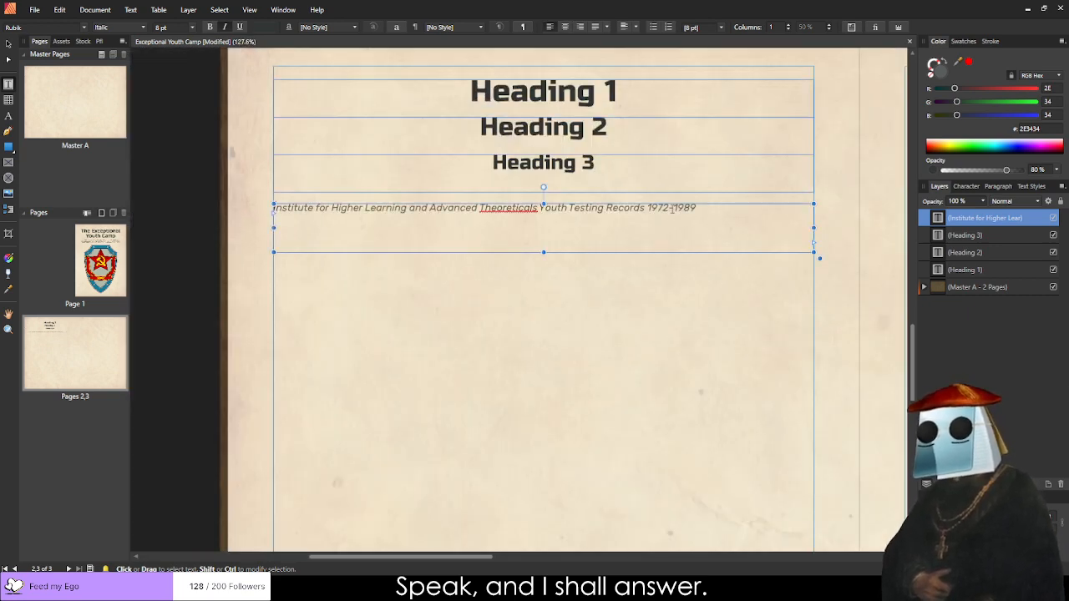
scroll(609, 223, "up", 2, "ctrl")
triple_click(561, 202)
key("BackSpace")
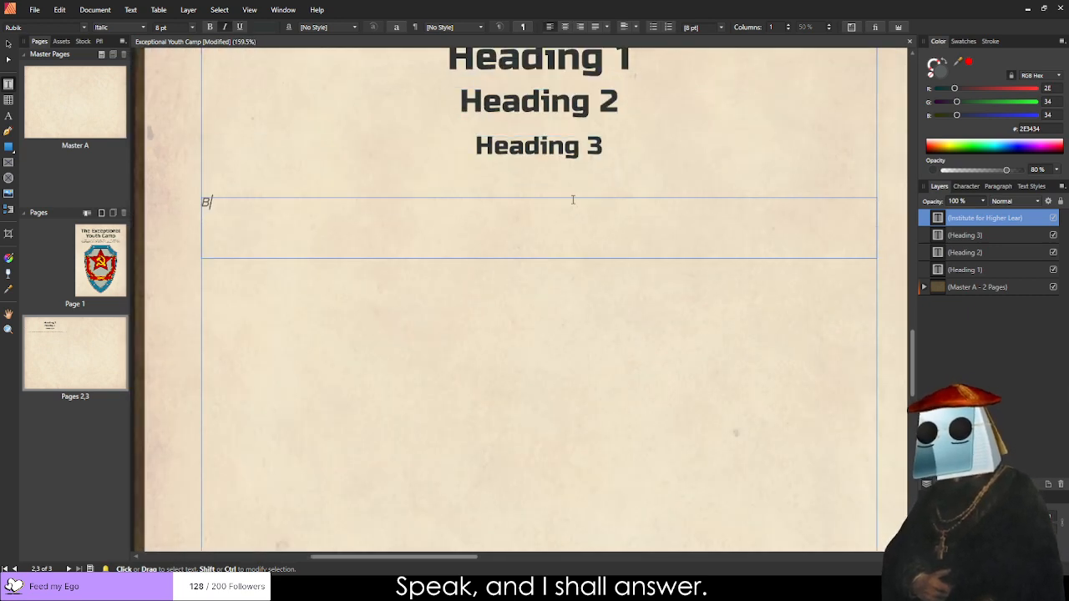
type("Body Text")
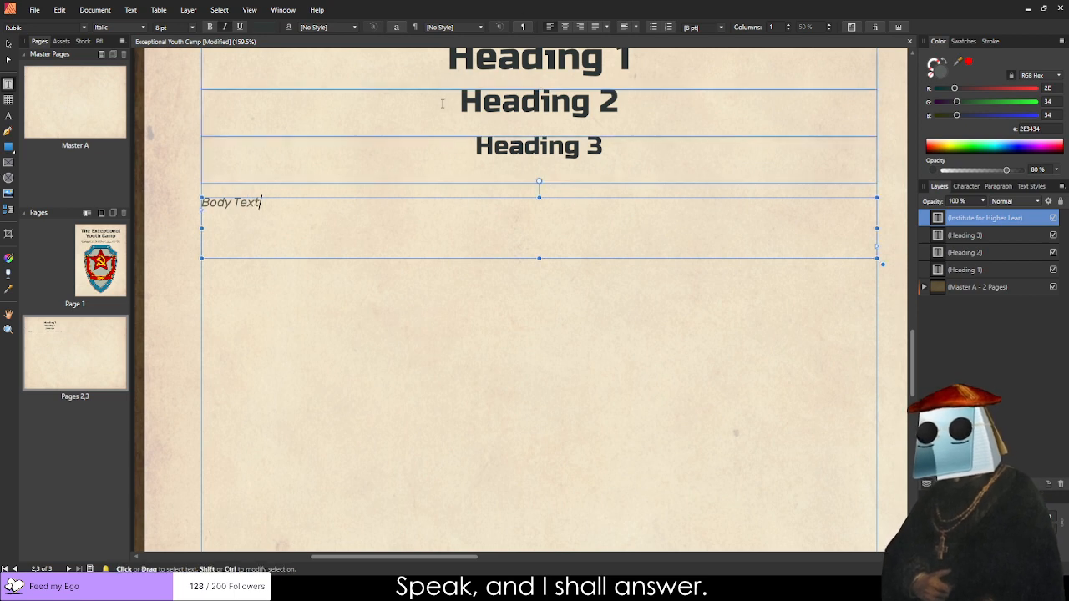
Remove the italics from Body Text and shorten its frame to fit the single line.
key("ctrl+a")
key("ctrl+i")
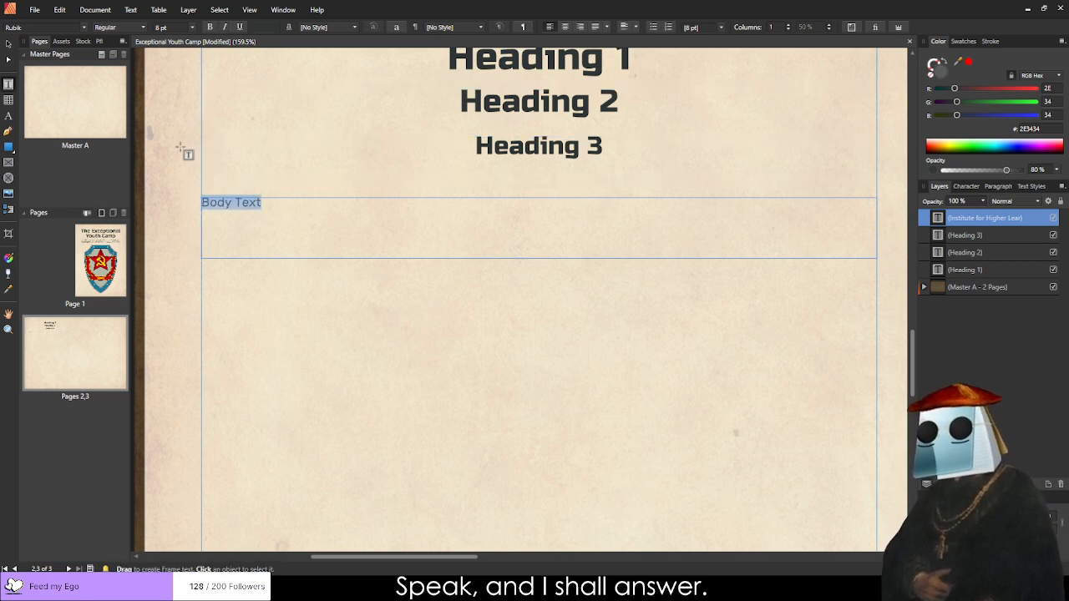
left_click_drag(539, 258, 539, 218)
left_click(489, 265)
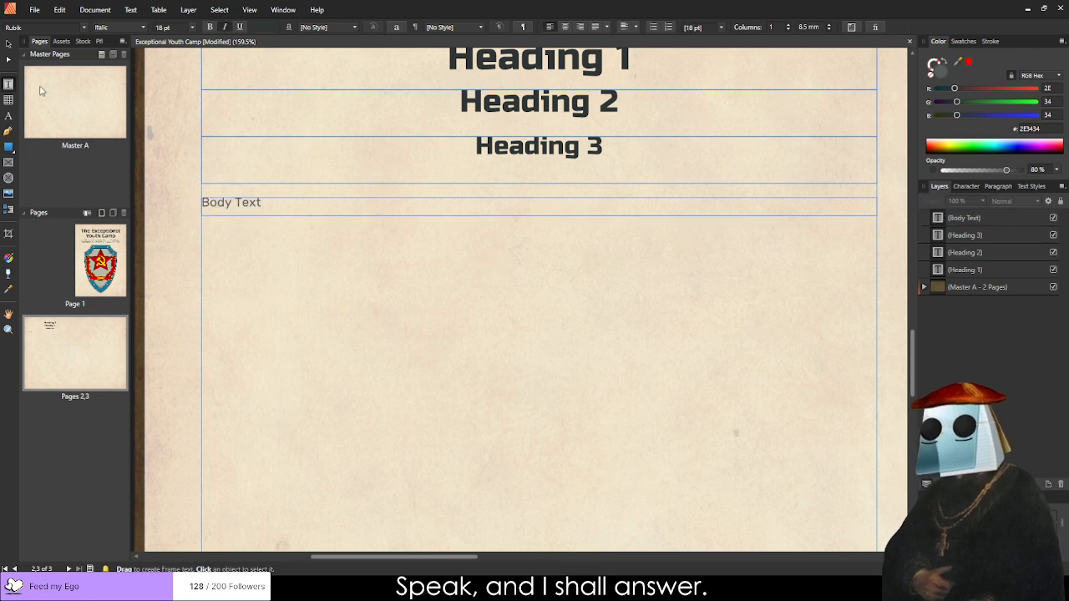
Duplicate the Body Text frame and place the copy directly beneath the original.
left_click(314, 213)
key("ctrl+j")
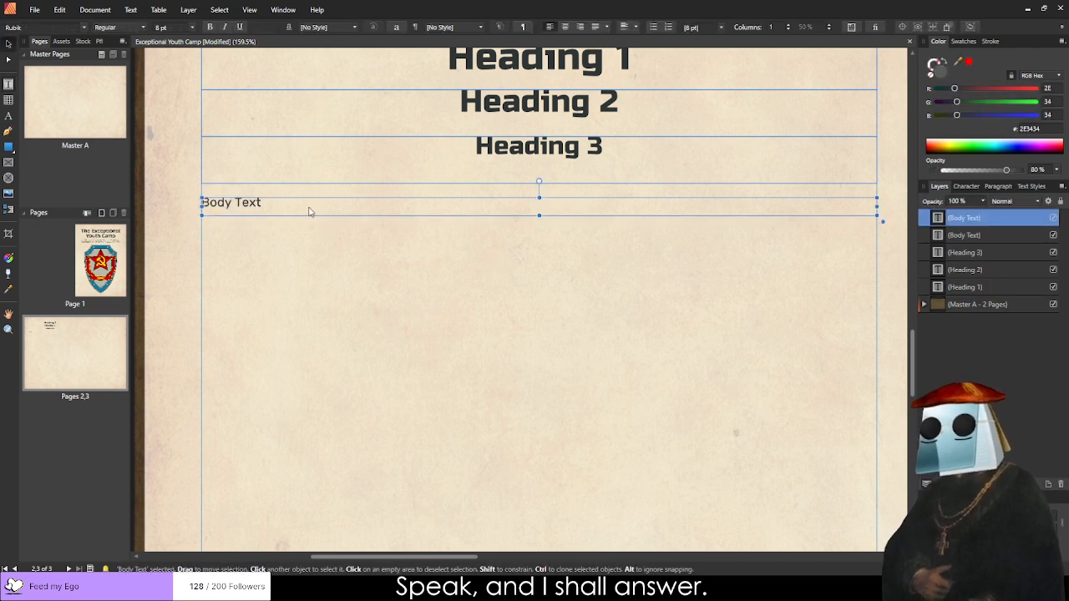
left_click_drag(313, 212, 311, 231)
triple_click(299, 224)
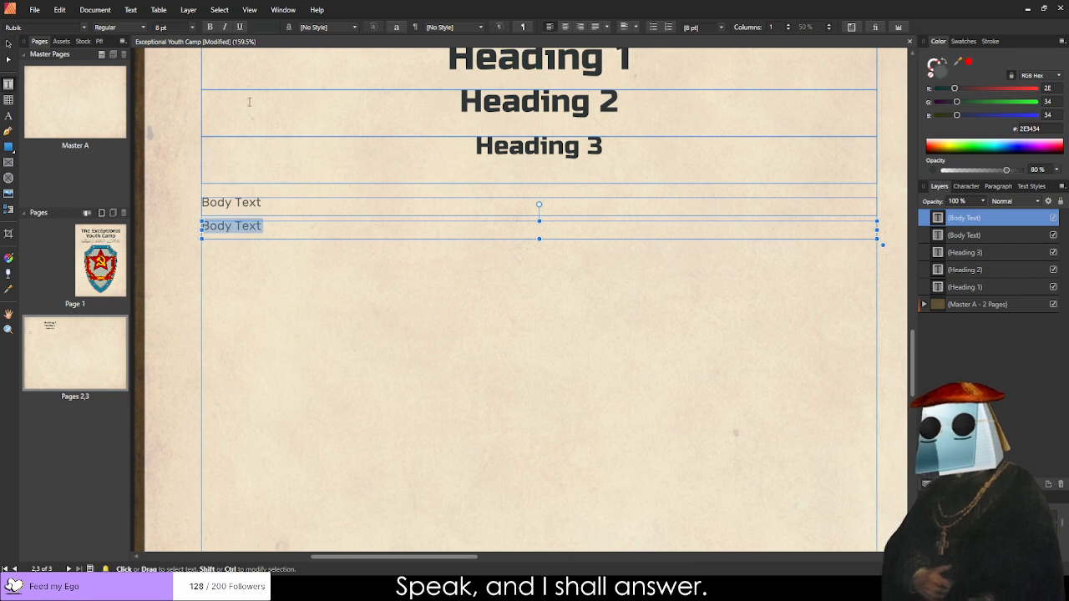
Set the lower Body Text copy to 6 pt and reduce its color opacity.
left_click(191, 28)
left_click(192, 27)
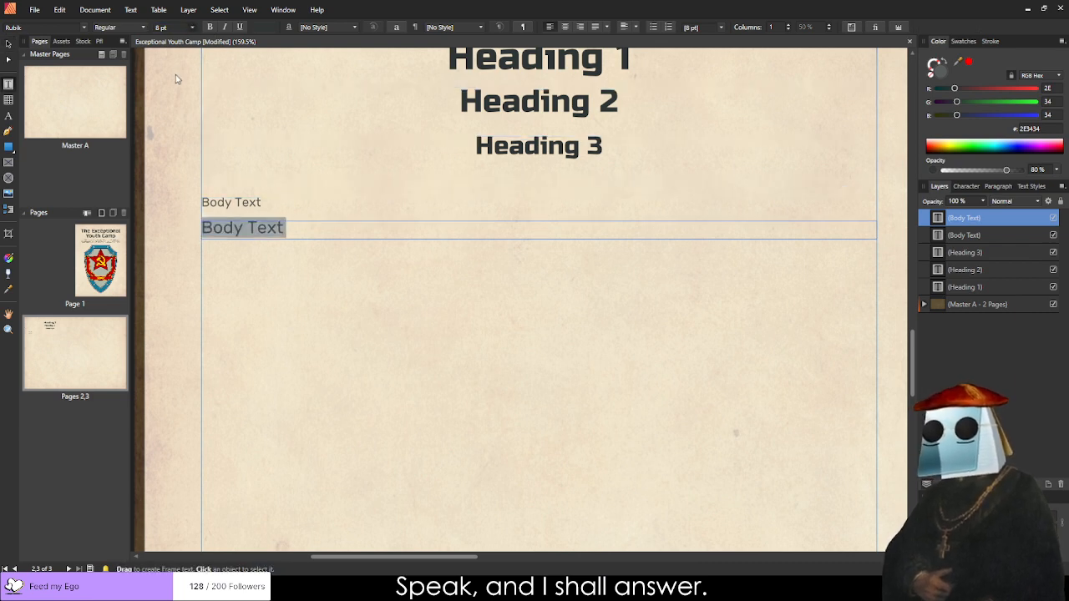
left_click(170, 58)
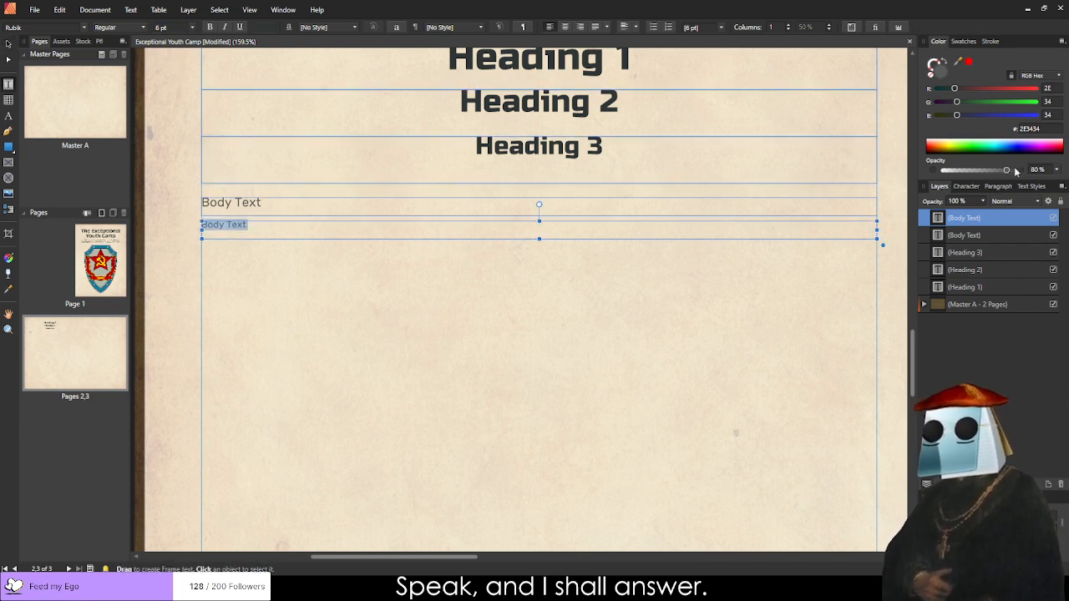
left_click_drag(1006, 172, 992, 172)
Check the opacity of the first Body Text line and review the text samples together with the cover.
left_click(353, 174)
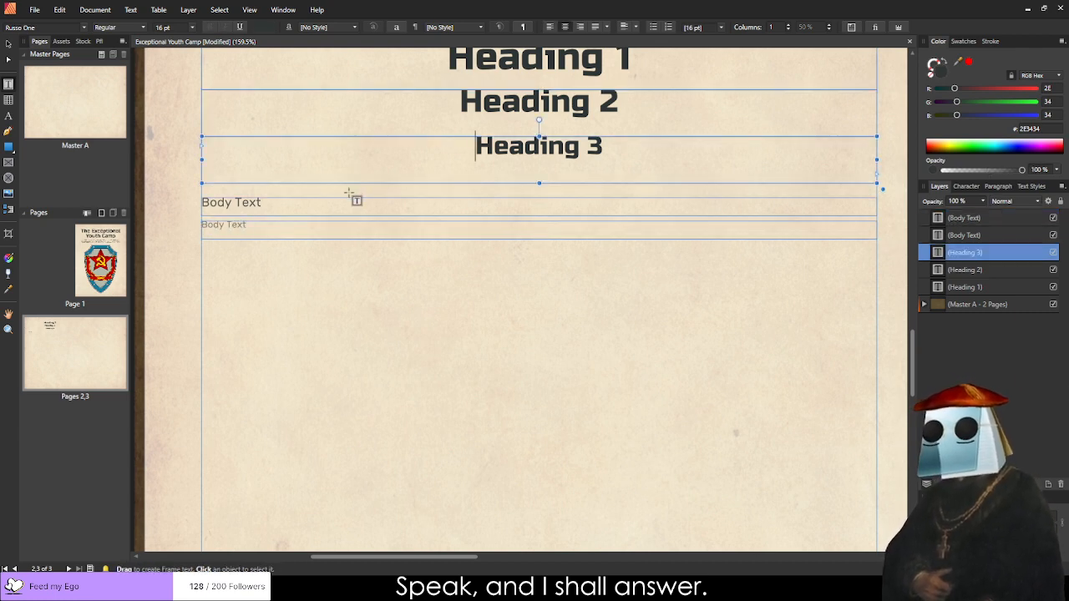
left_click(328, 201)
key("ctrl+a")
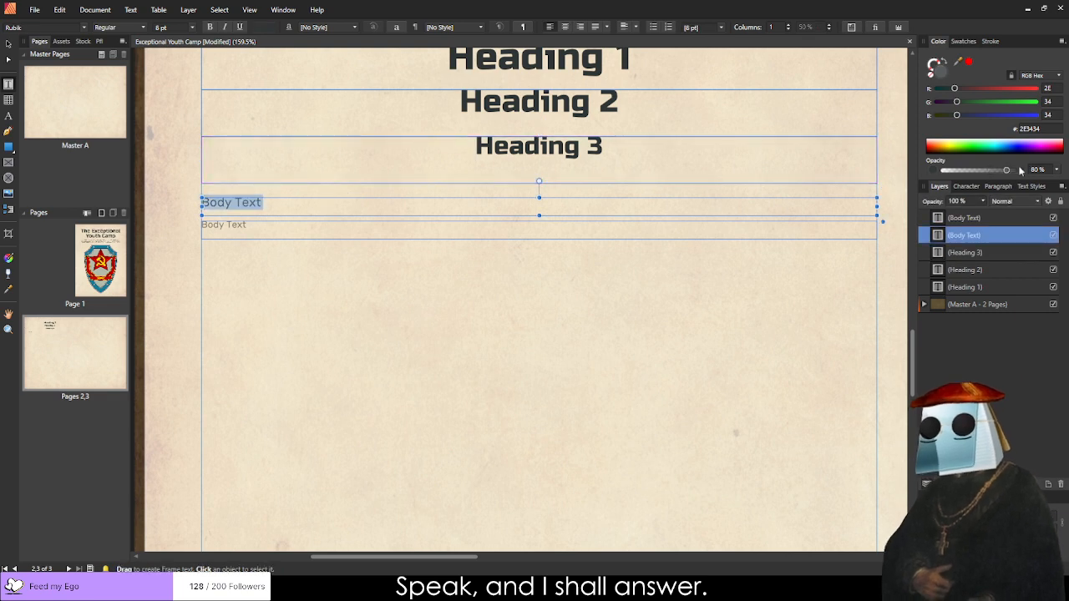
left_click(8, 43)
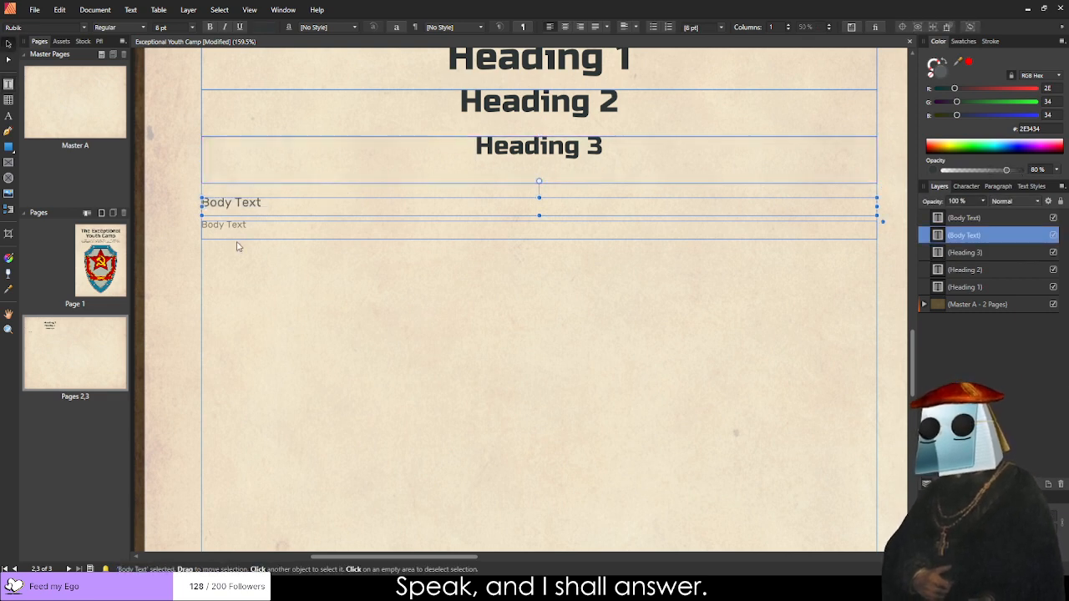
left_click(239, 242)
scroll(560, 298, "up", 4)
scroll(539, 371, "down", 4)
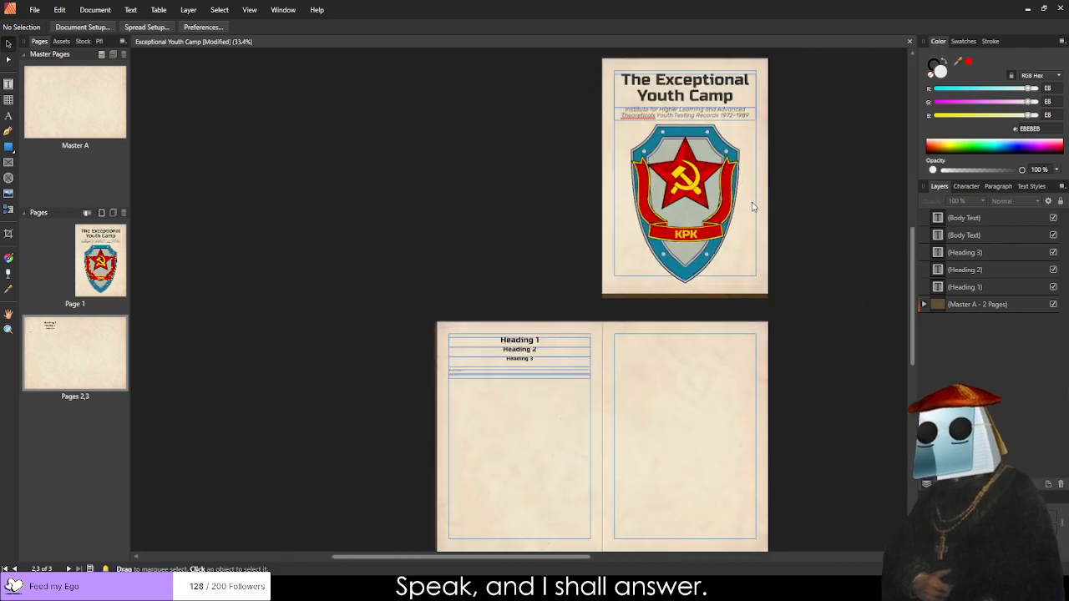
scroll(686, 200, "up", 2)
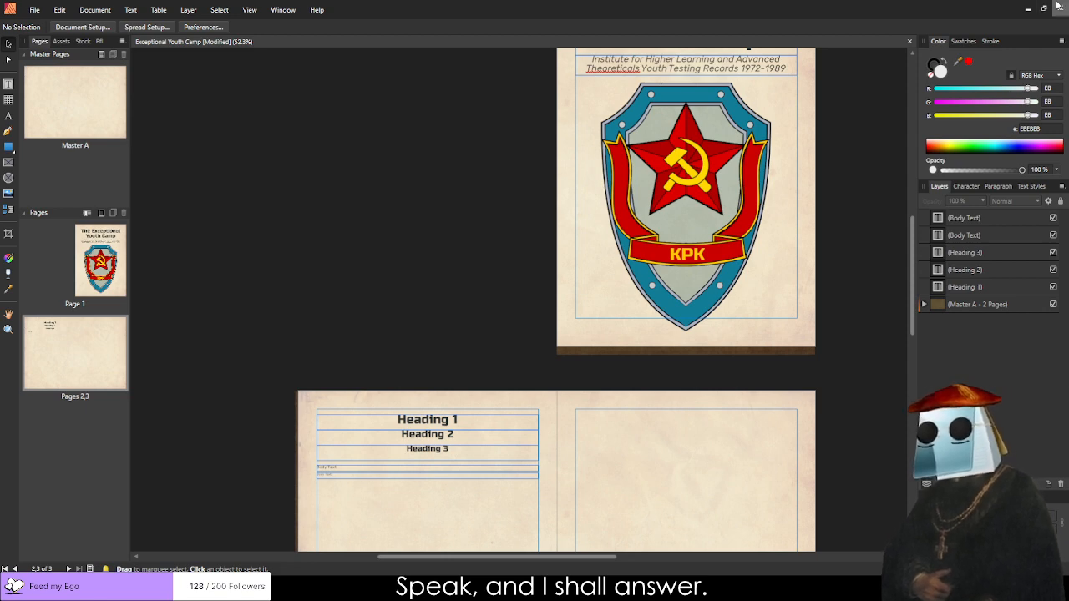
Paste the Pocket Quest color palette screenshot, enlarge it to about 152 mm wide, and place it beside the cover.
left_click(1027, 8)
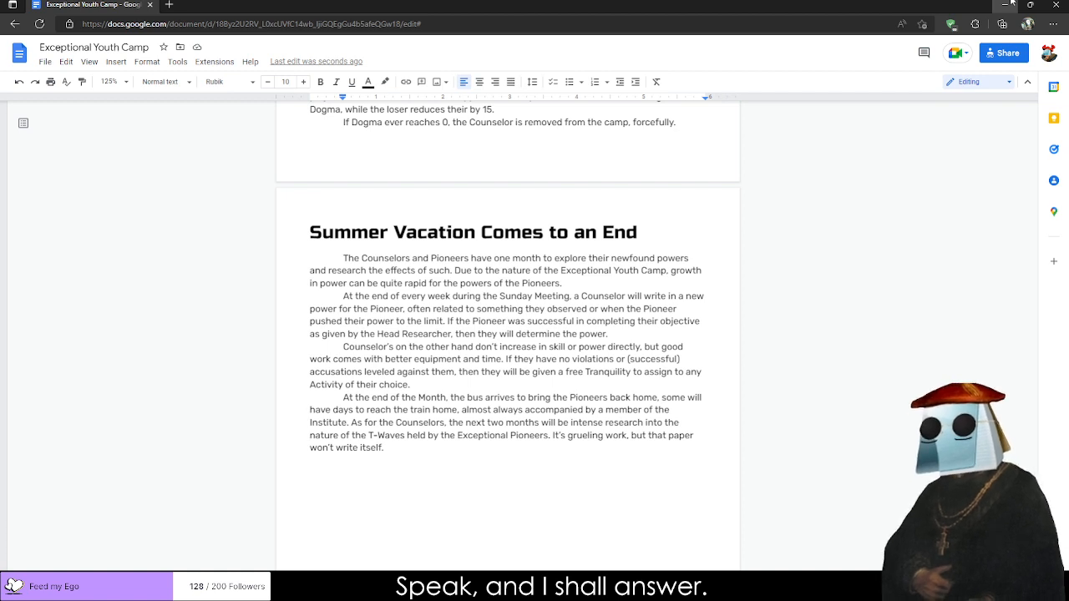
left_click(1008, 4)
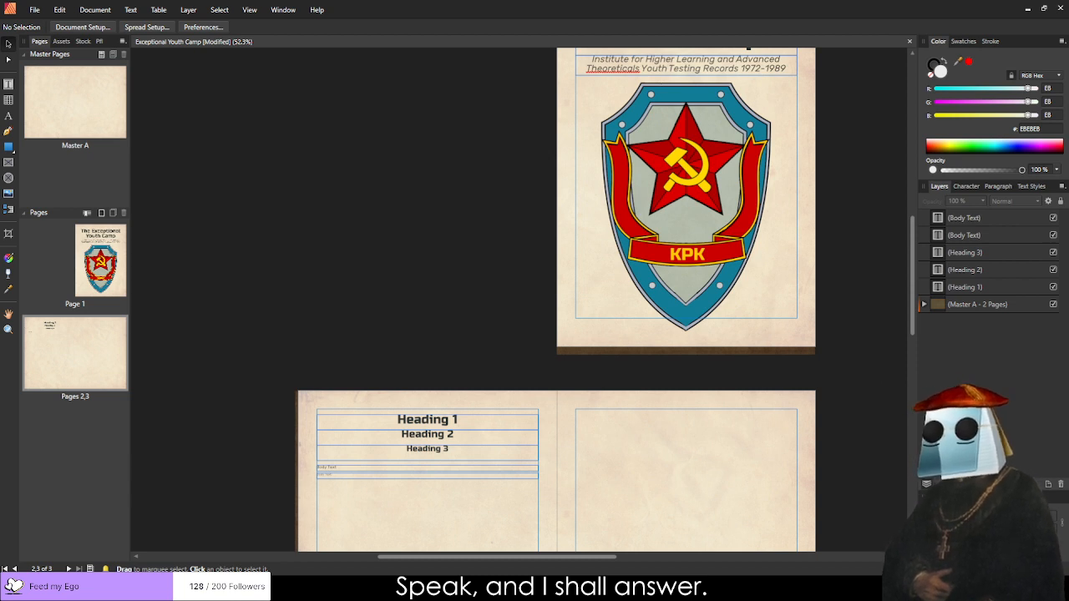
key("ctrl+v")
left_click_drag(275, 296, 198, 492)
left_click_drag(227, 456, 389, 248)
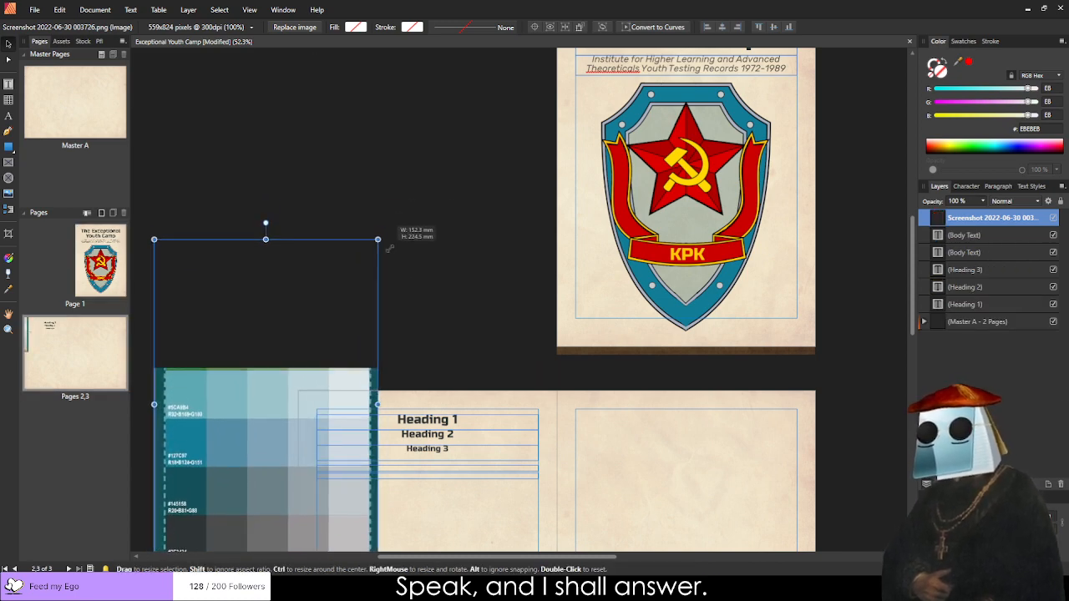
left_click_drag(267, 457, 408, 253)
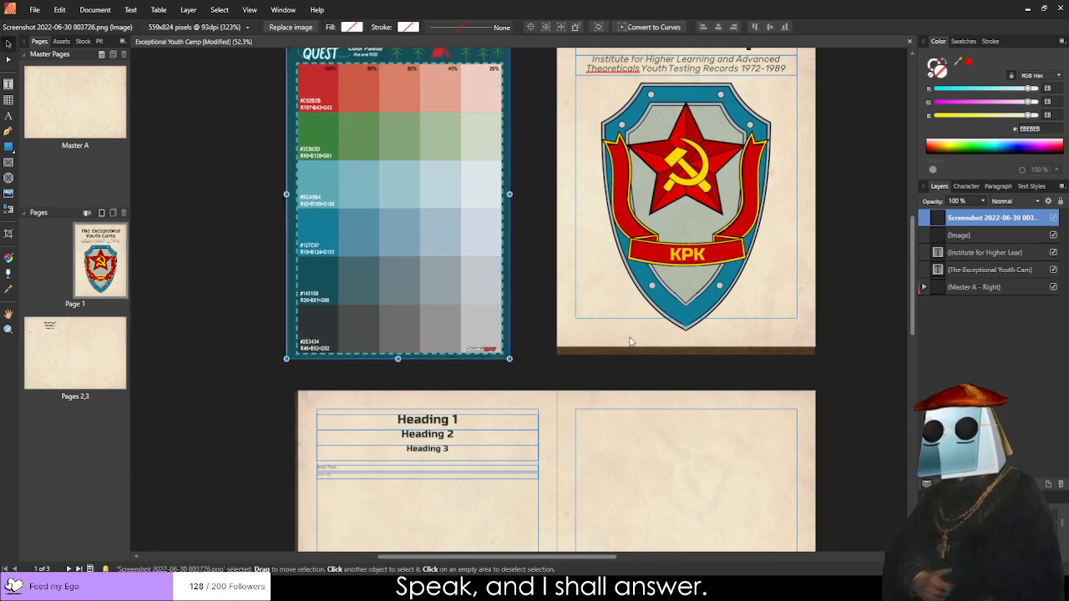
Examine the palette's swatches and hex values and compare them with the colors used on the cover.
scroll(221, 244, "up", 2)
scroll(328, 219, "up", 5)
scroll(492, 259, "up", 1)
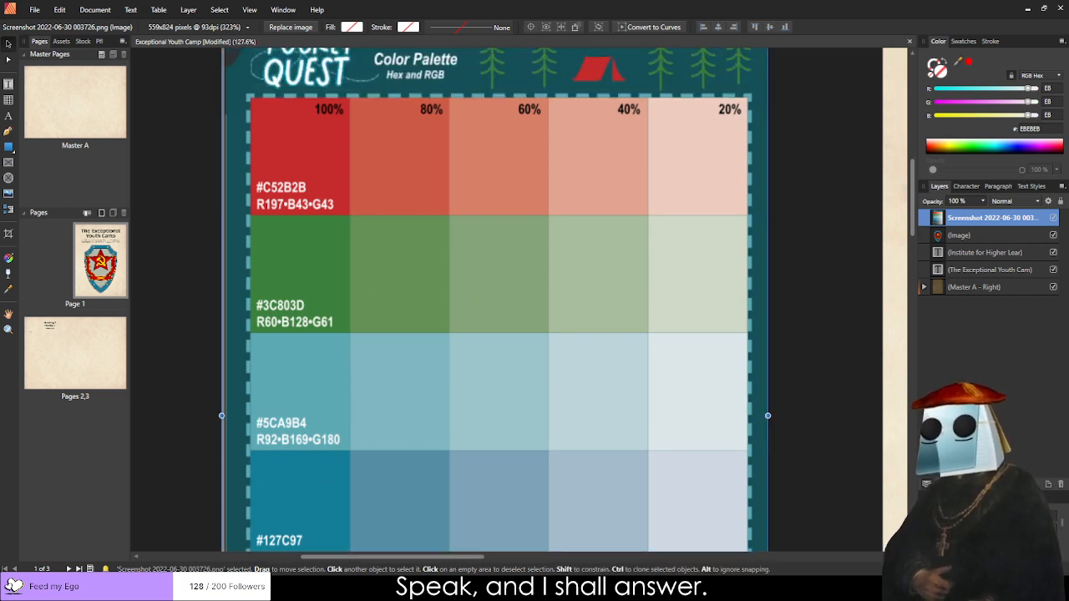
scroll(499, 301, "down", 5)
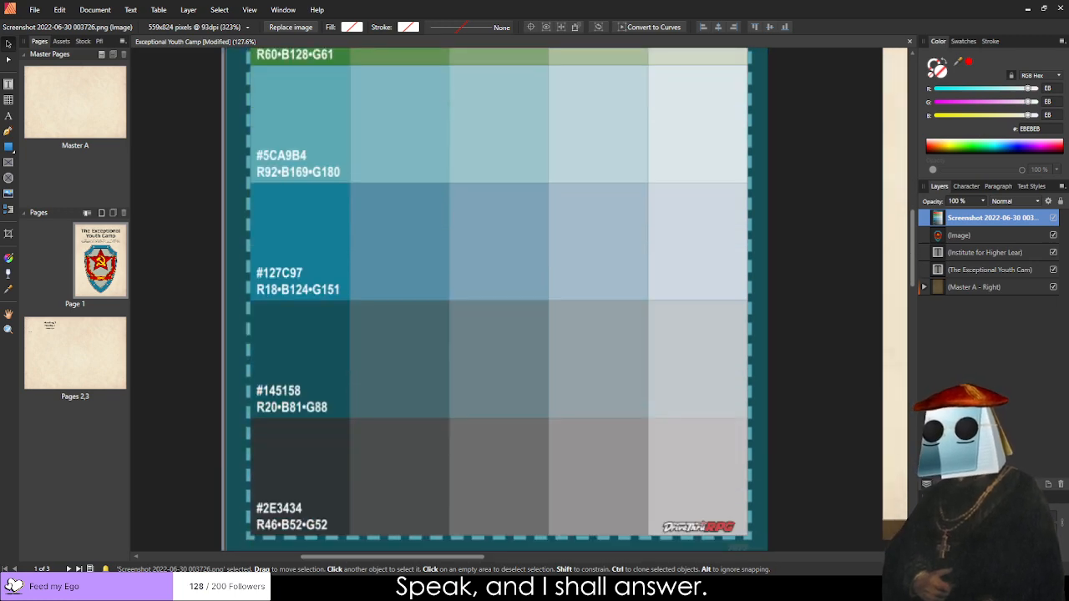
scroll(499, 300, "up", 5)
scroll(563, 311, "up", 1)
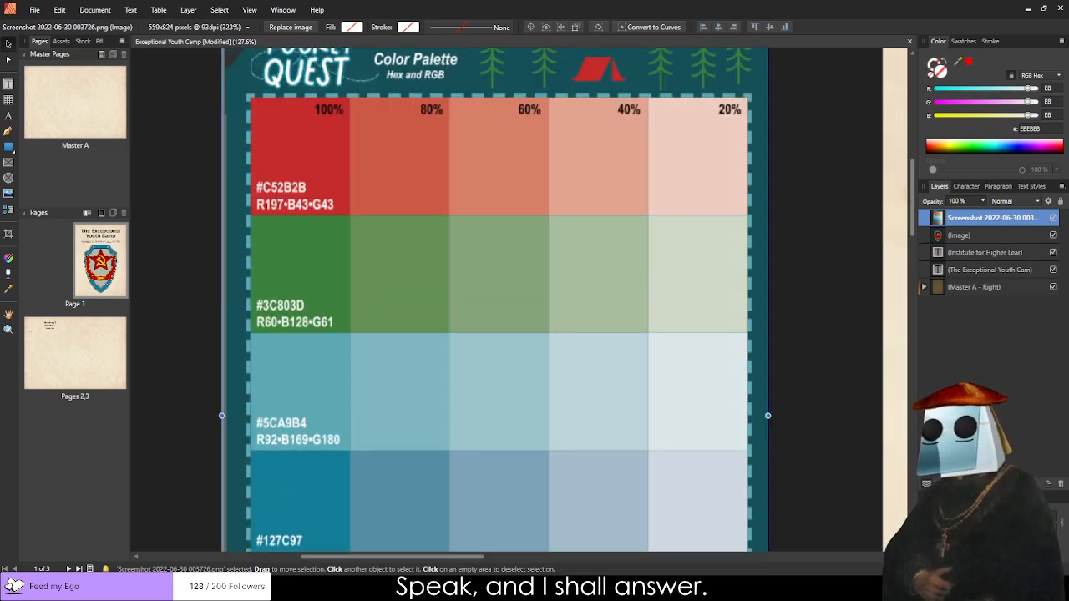
key("Escape")
scroll(751, 199, "down", 7)
scroll(751, 199, "up", 5)
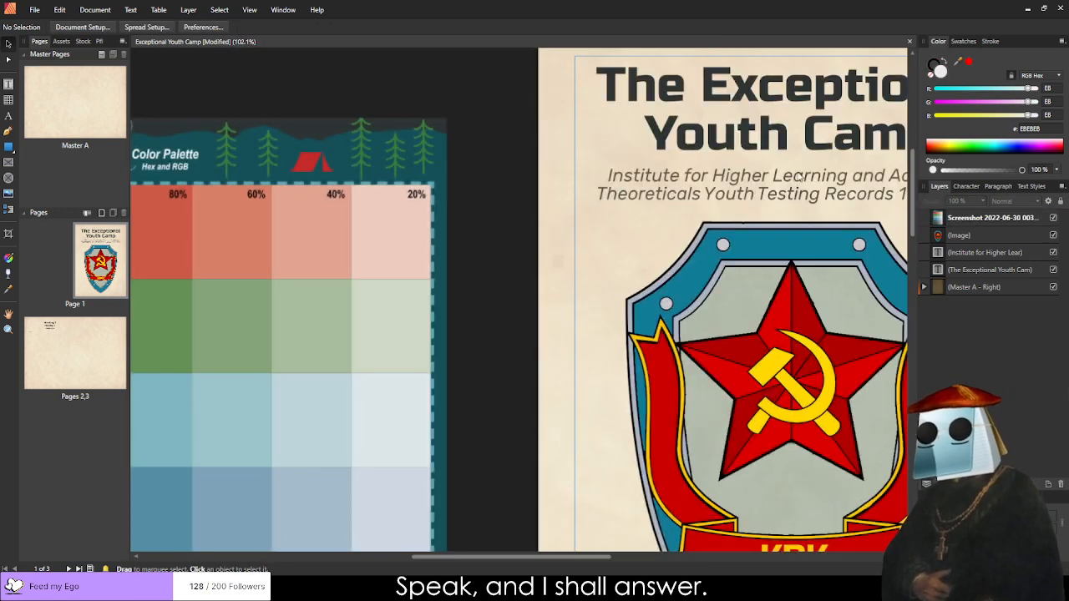
scroll(491, 206, "down", 2)
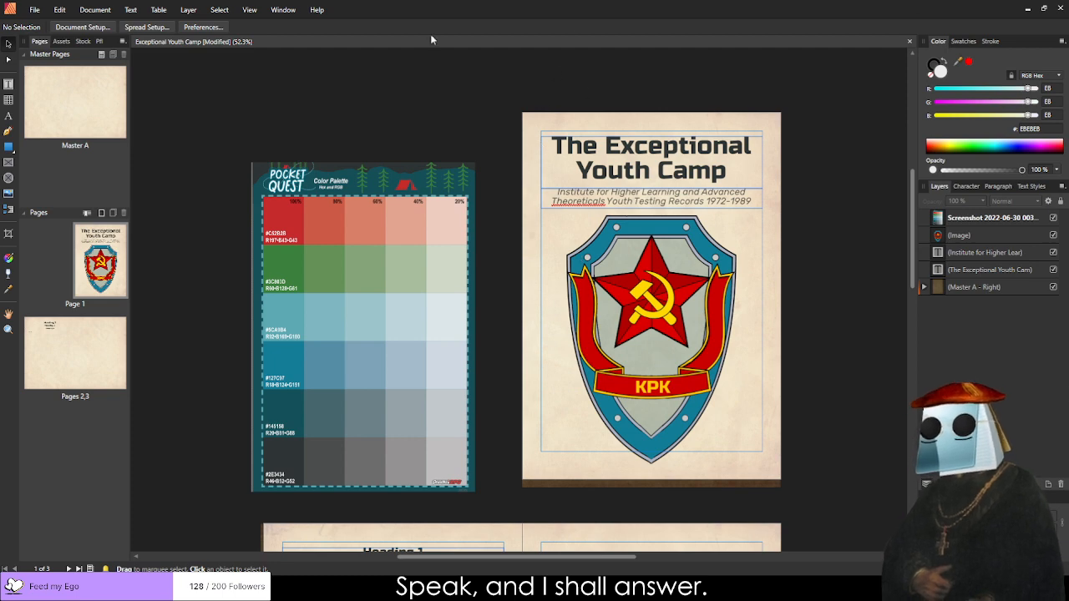
Open the Highfleet document and go to its cover on page 1.
left_click_drag(509, 7, 266, 9)
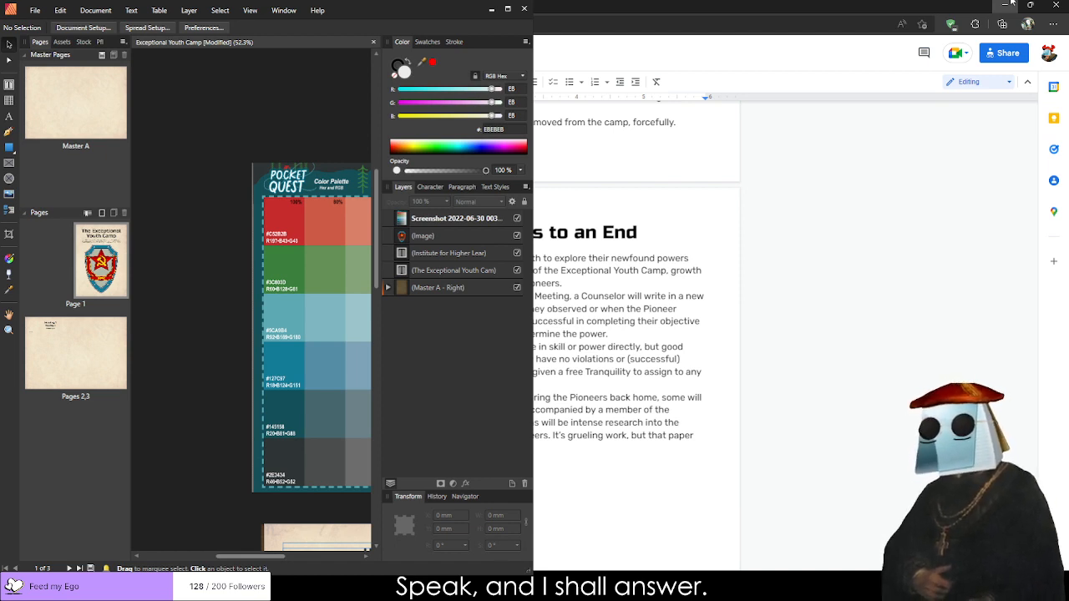
double_click(384, 10)
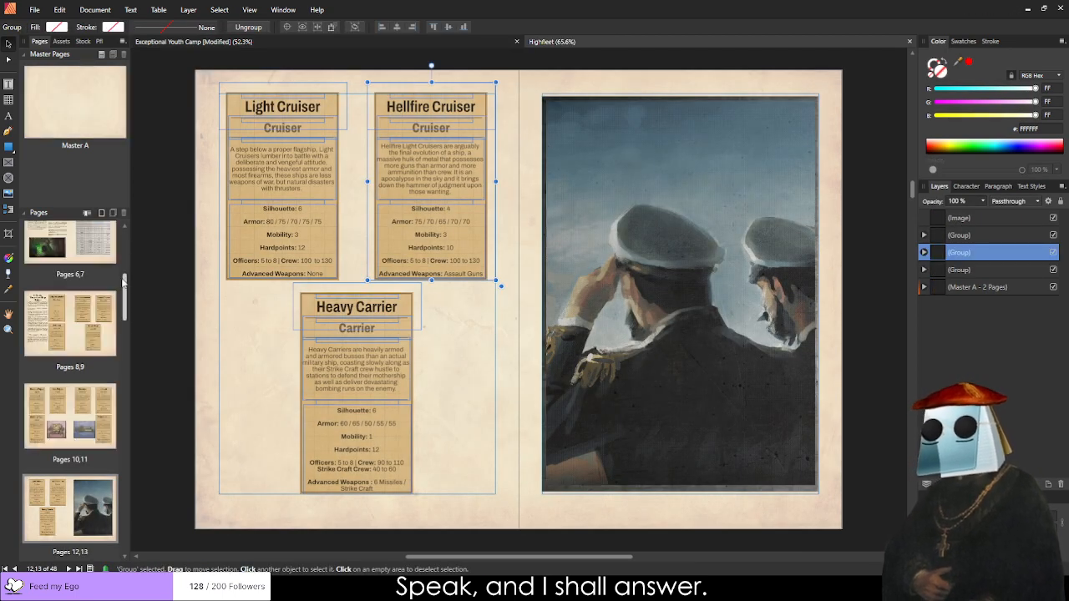
scroll(124, 313, "up", 5)
left_click(104, 261)
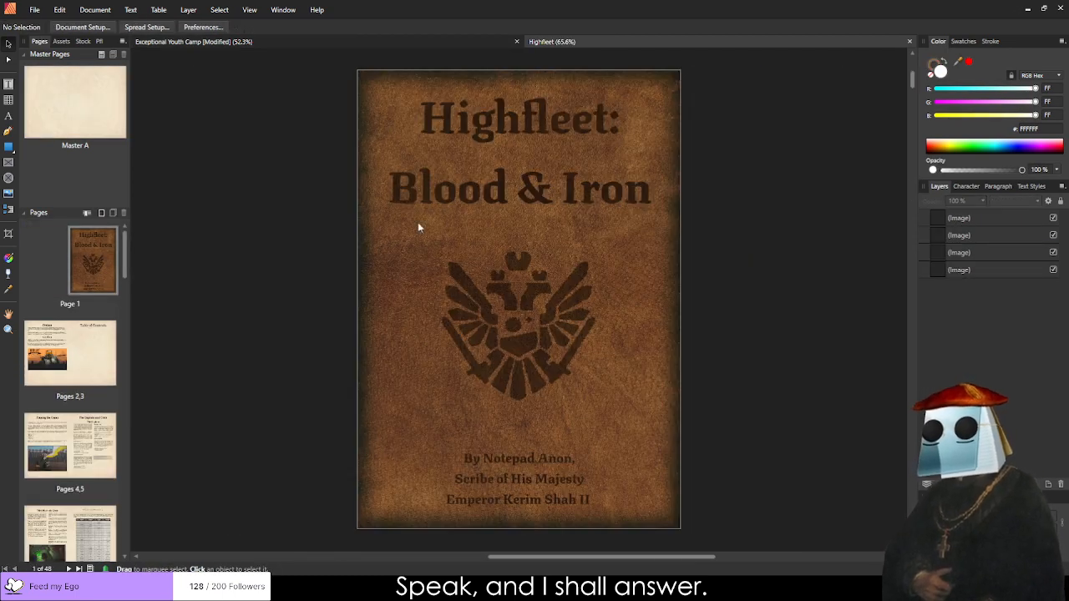
Copy the brown leather background image from the Highfleet cover and paste it onto the Exceptional Youth Camp cover page.
left_click(499, 244)
left_click(636, 235)
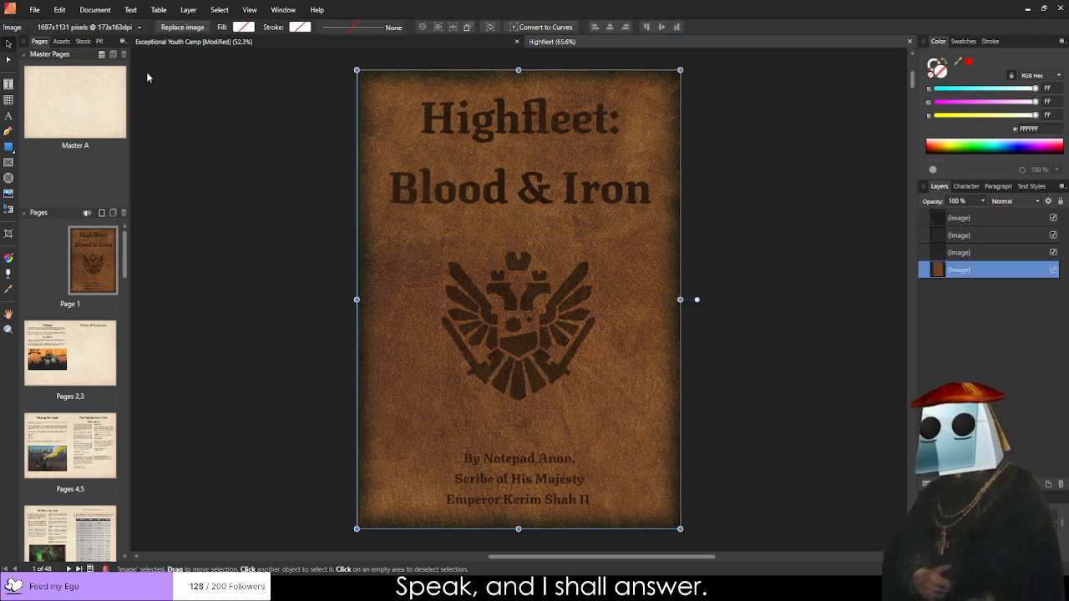
left_click(221, 41)
key("ctrl+v")
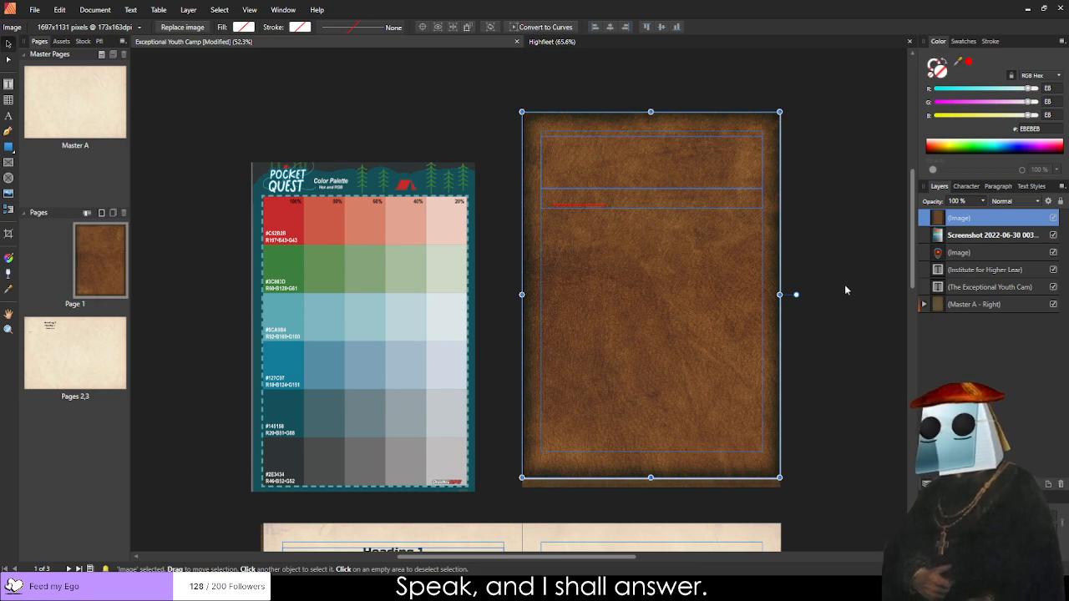
key("ctrl+minus")
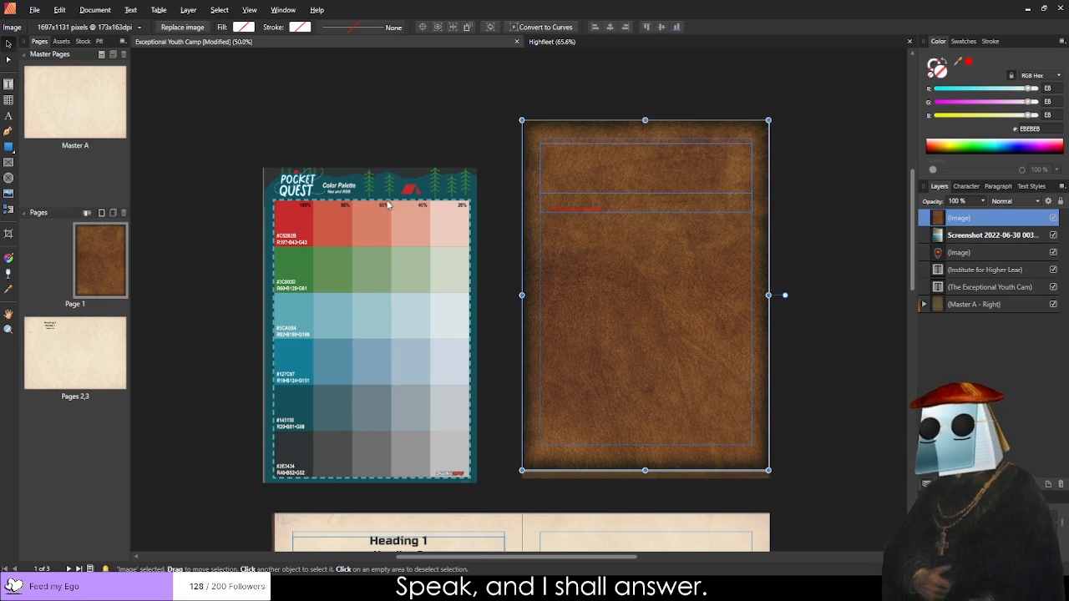
Move the leather image beneath all other layers on the cover and inspect it behind the title and emblem.
left_click_drag(956, 218, 970, 314)
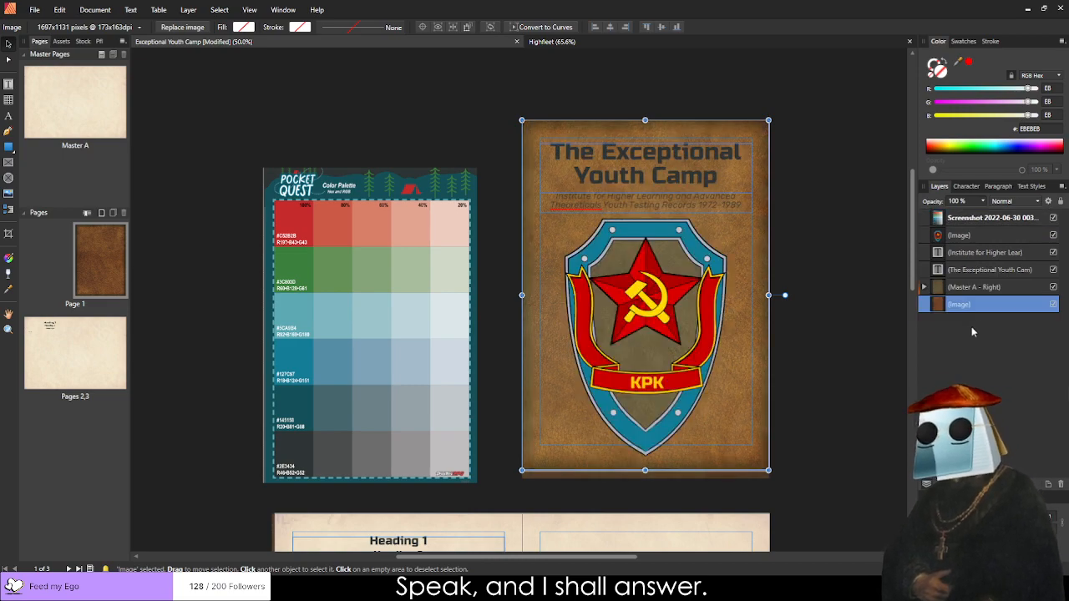
left_click(856, 326)
scroll(424, 250, "up", 5)
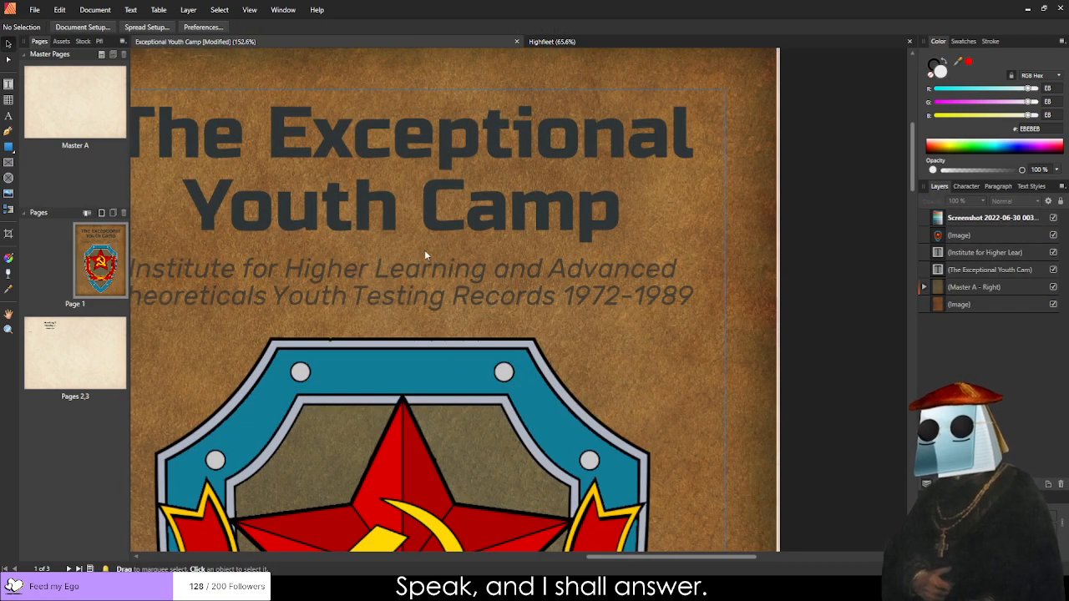
scroll(389, 153, "down", 3)
scroll(376, 142, "down", 3)
scroll(265, 146, "up", 3)
scroll(679, 279, "down", 3)
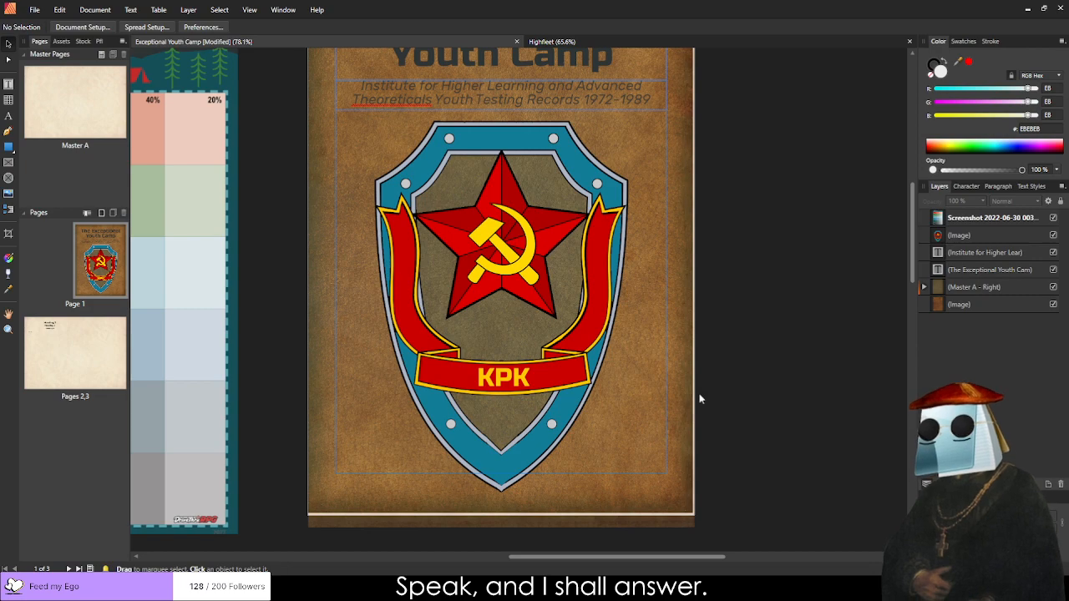
Delete the leather image from the cover page.
left_click(999, 302)
key("Delete")
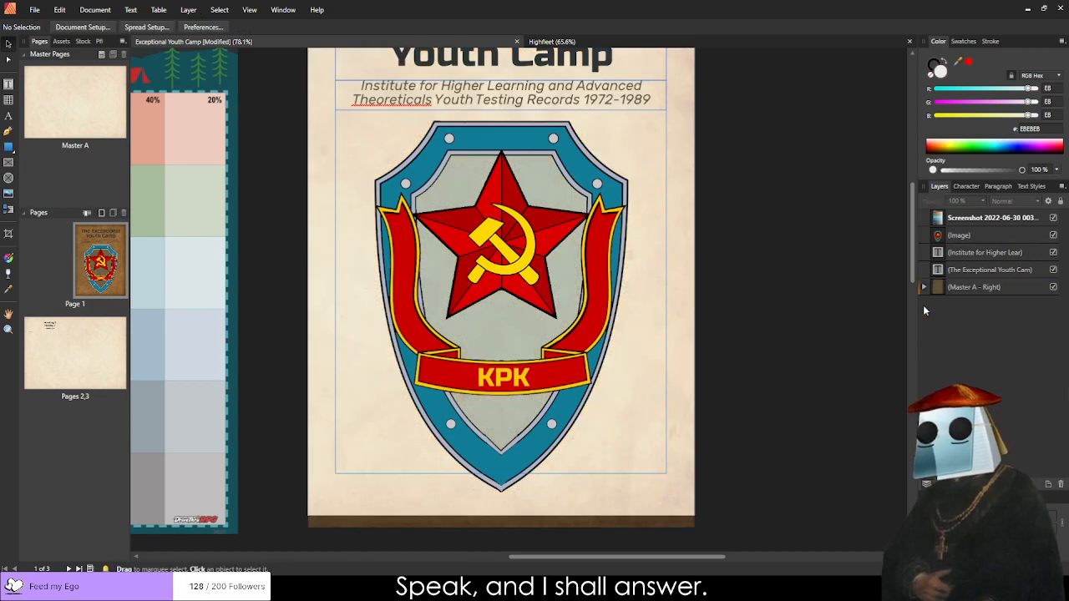
scroll(551, 262, "down", 3)
scroll(276, 282, "down", 3)
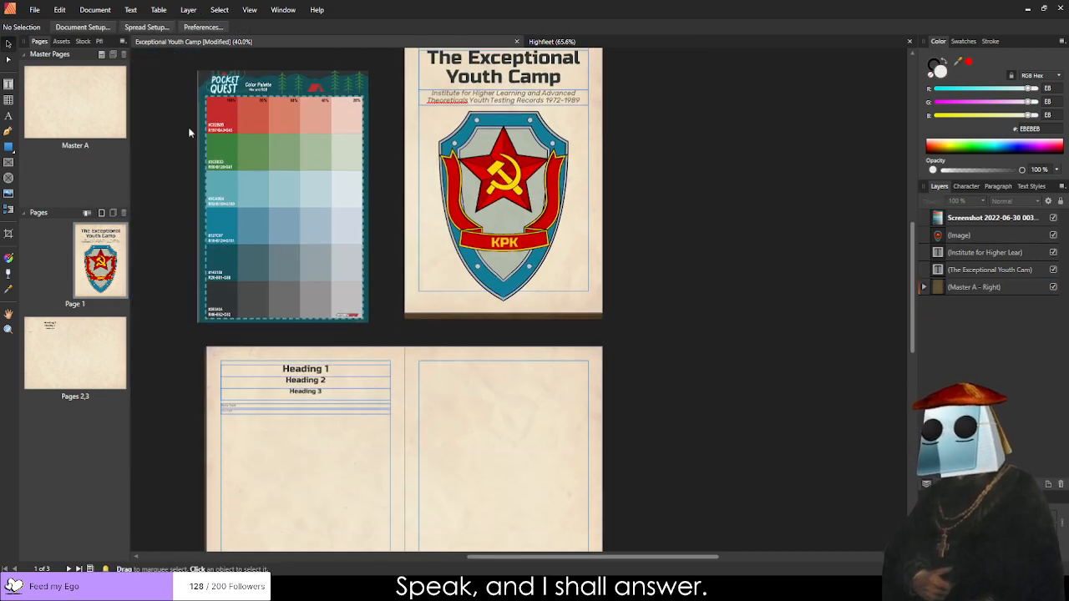
Examine the color palette's swatches and the background texture at the corner of the pages 2–3 spread.
scroll(188, 126, "up", 5)
scroll(385, 104, "up", 3)
scroll(359, 193, "up", 4)
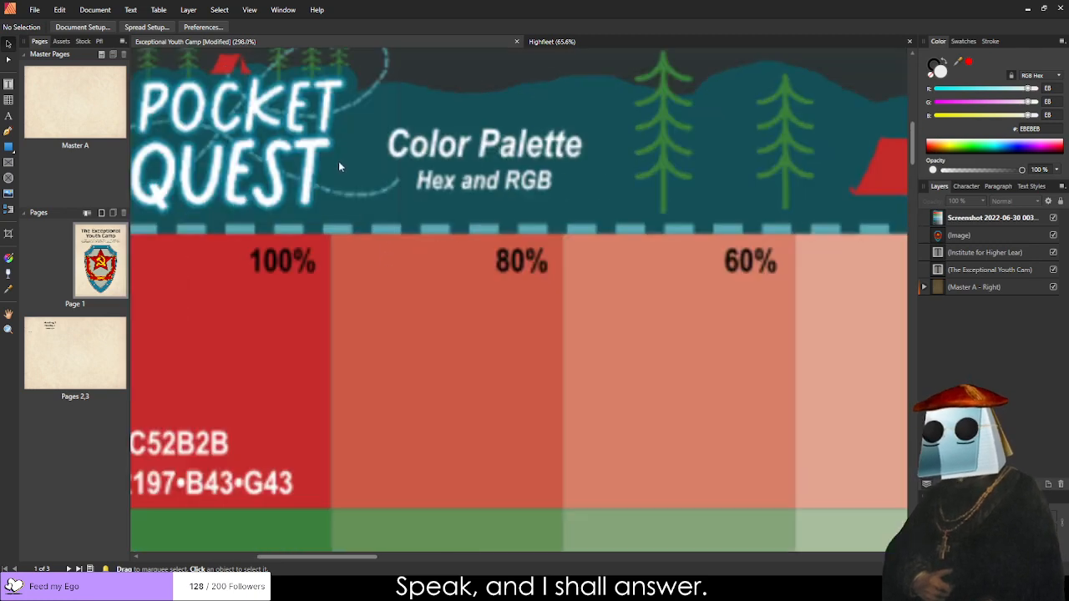
scroll(395, 184, "down", 4)
scroll(388, 198, "down", 6)
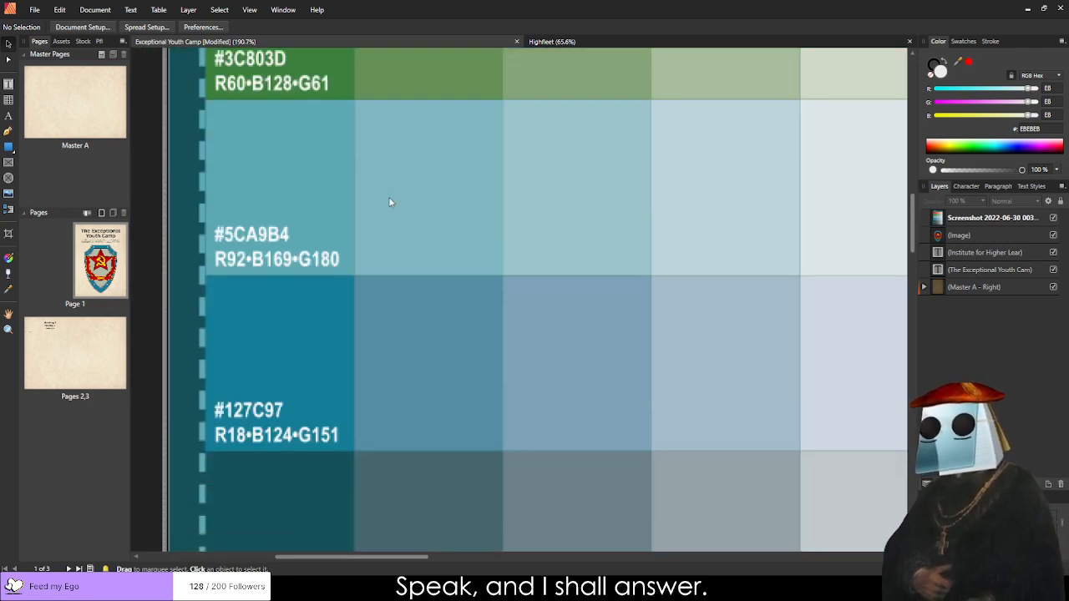
scroll(387, 201, "up", 3)
scroll(388, 200, "down", 6)
scroll(388, 200, "down", 3)
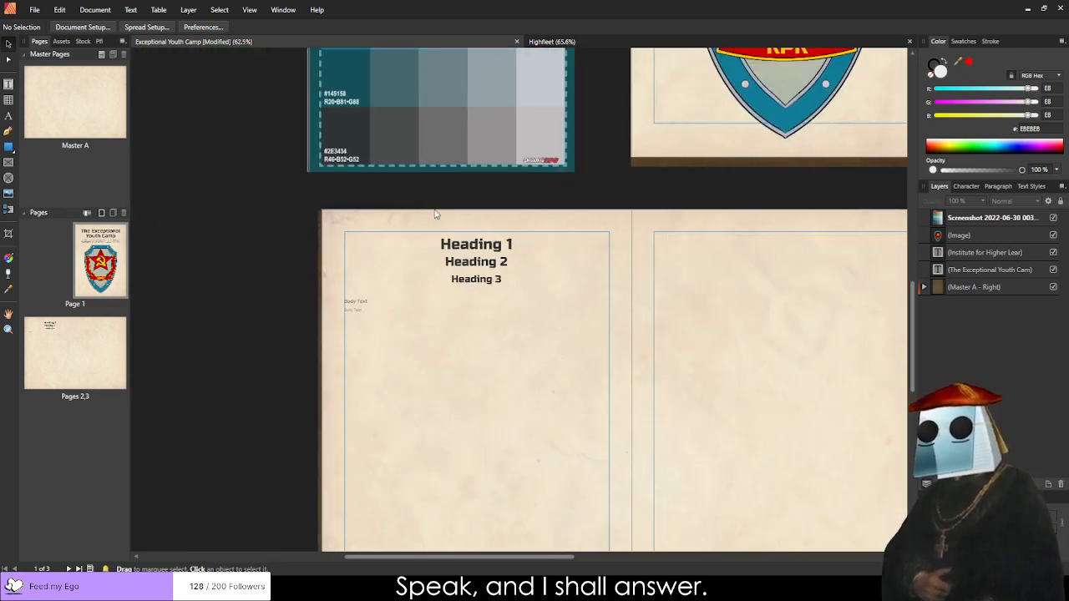
scroll(371, 232, "up", 8)
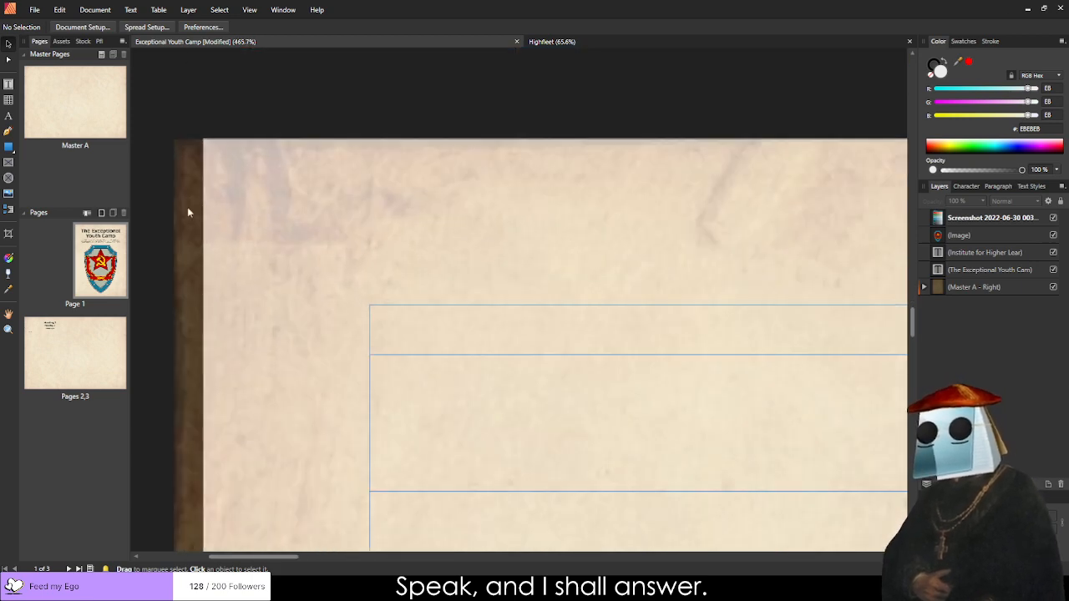
scroll(194, 213, "down", 1)
Enlarge the paper texture on Master A past the spread's upper-left corner and inspect the edge on pages 2–3.
double_click(59, 101)
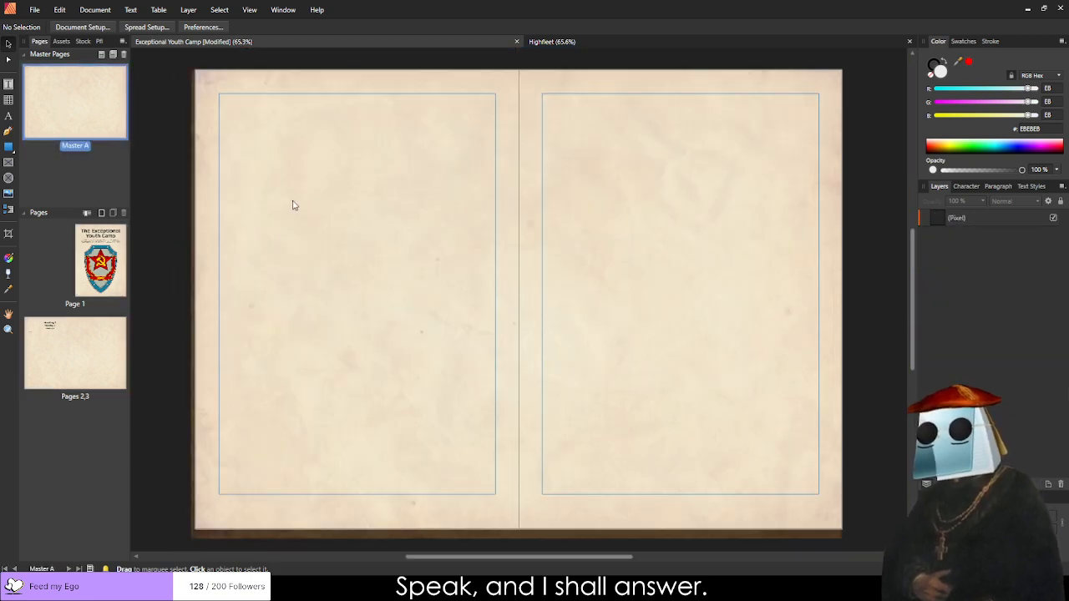
left_click(211, 124)
left_click_drag(191, 70, 186, 68)
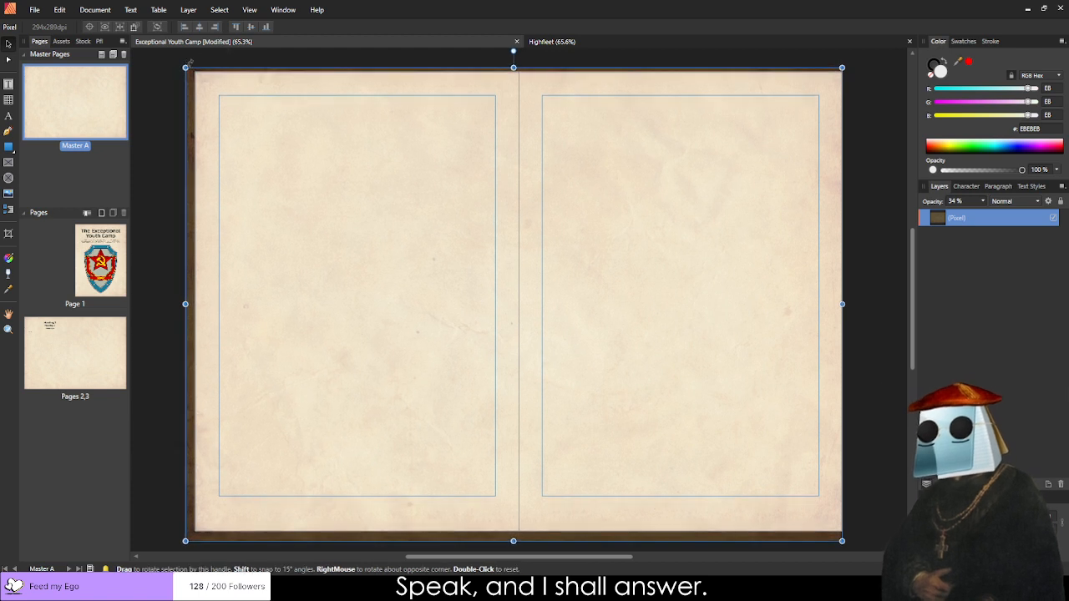
double_click(57, 324)
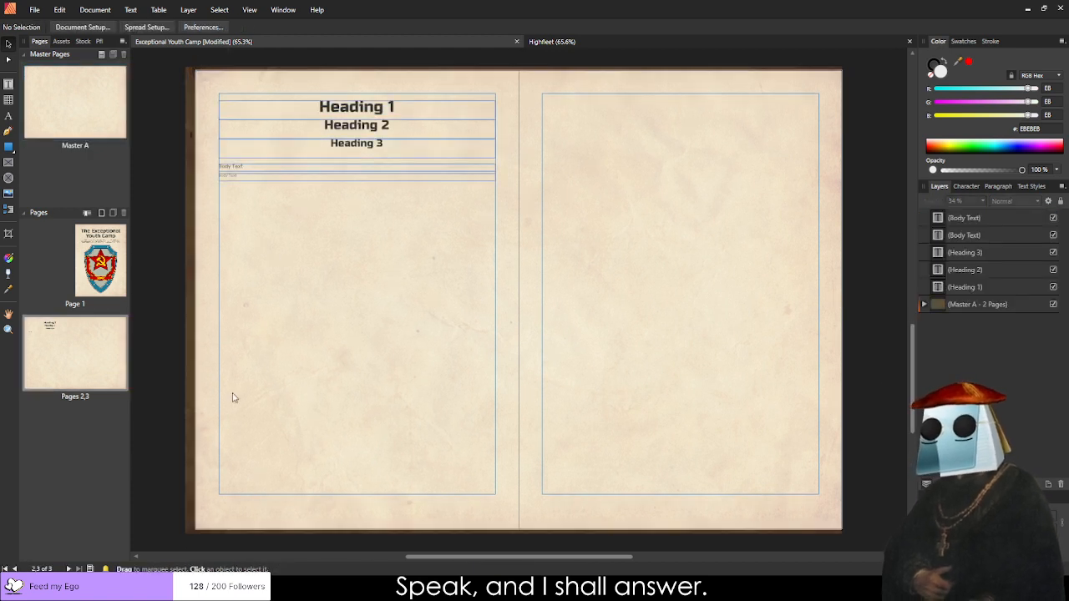
scroll(282, 417, "up", 2)
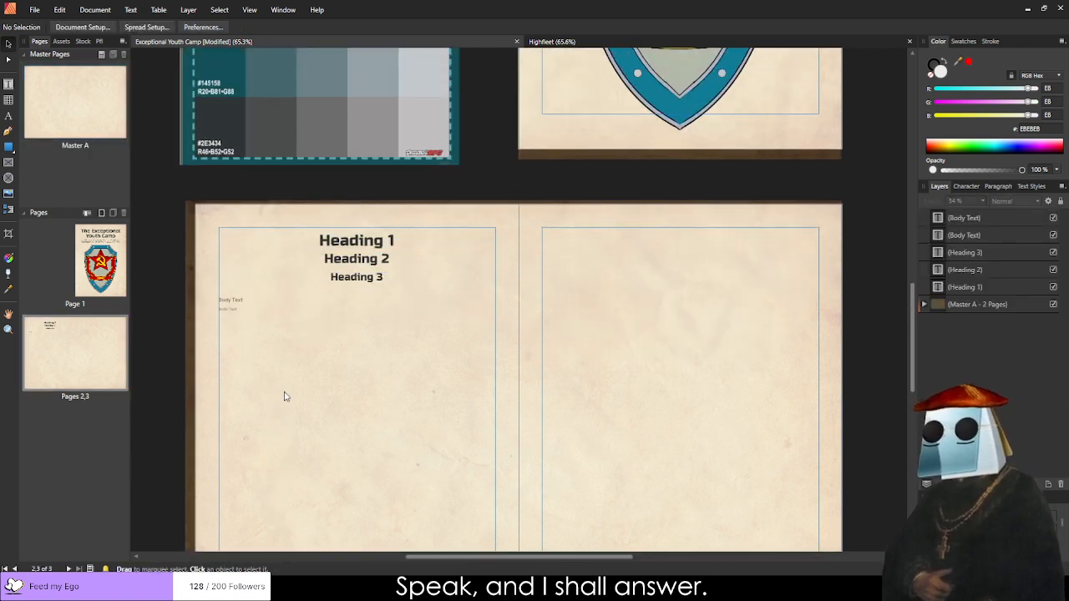
scroll(189, 262, "up", 10)
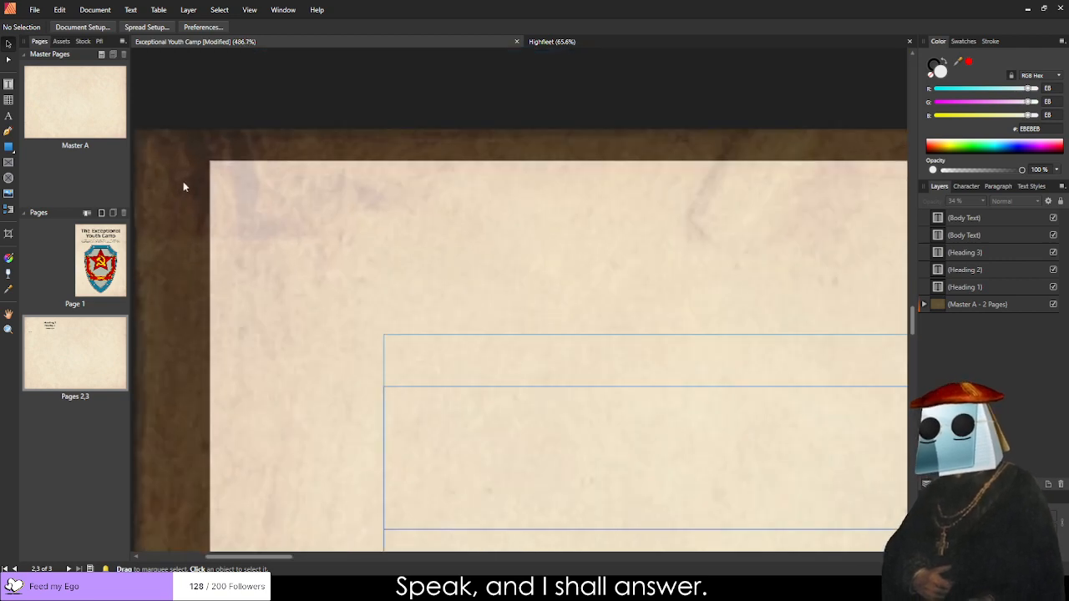
Resize and reposition the paper texture on Master A so all its sides snap to the spread's edges.
double_click(36, 99)
left_click(203, 76)
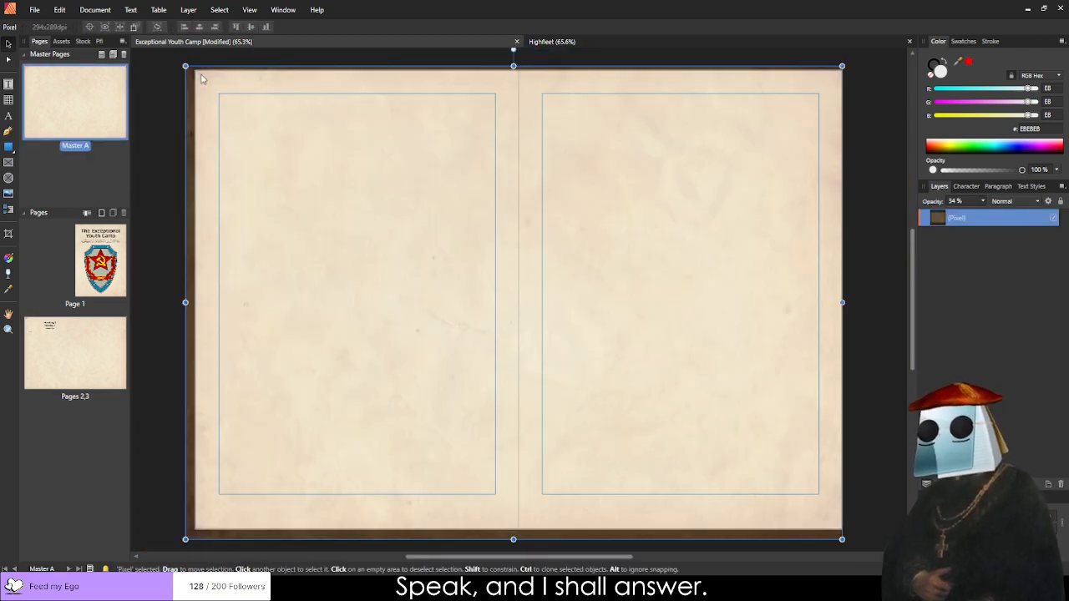
left_click_drag(185, 66, 192, 83)
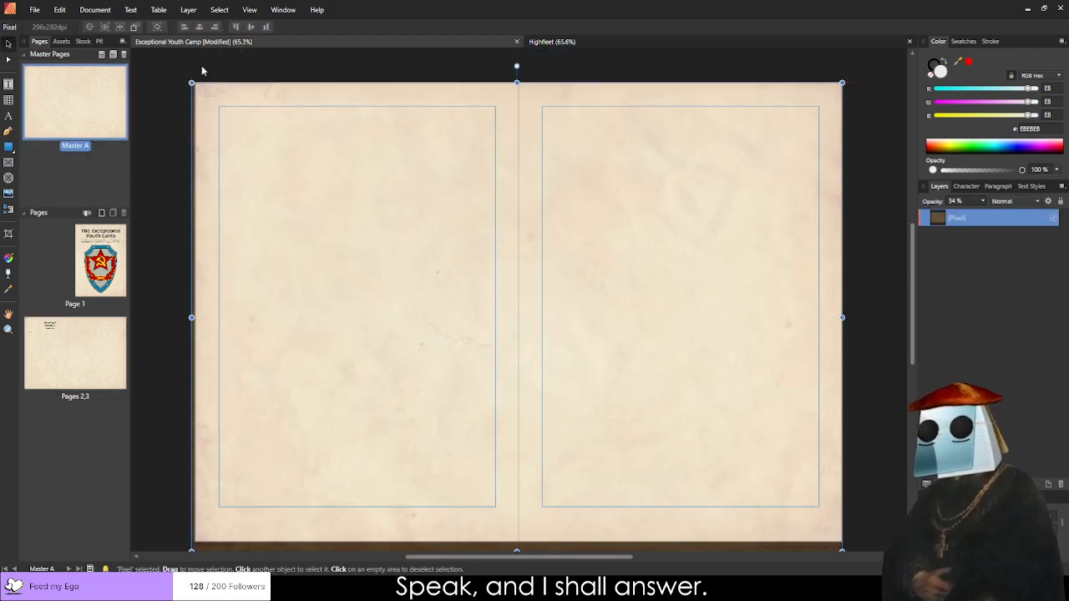
left_click_drag(191, 317, 195, 317)
scroll(528, 493, "down", 2)
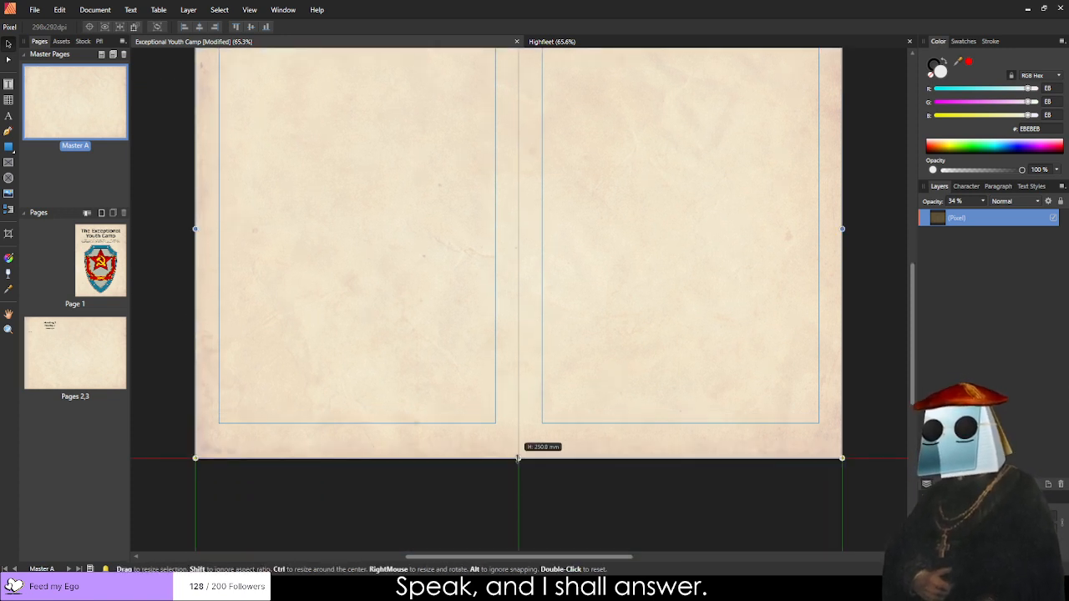
scroll(770, 282, "up", 2)
left_click(878, 216)
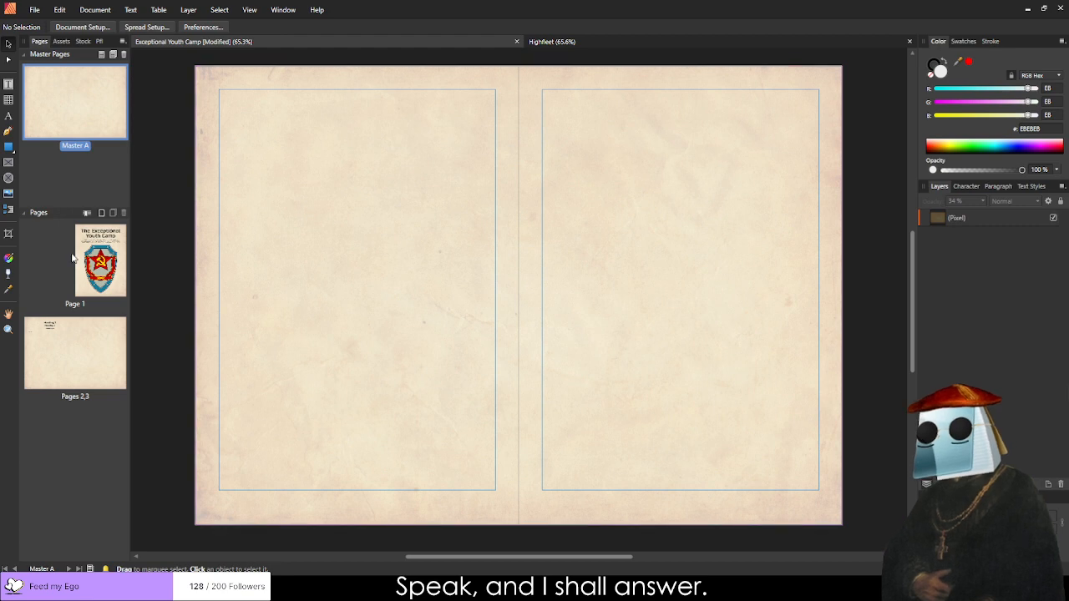
Open the pages 2–3 spread and examine the background coverage and the sample heading and body text.
double_click(65, 345)
scroll(747, 190, "down", 3)
scroll(258, 210, "up", 3)
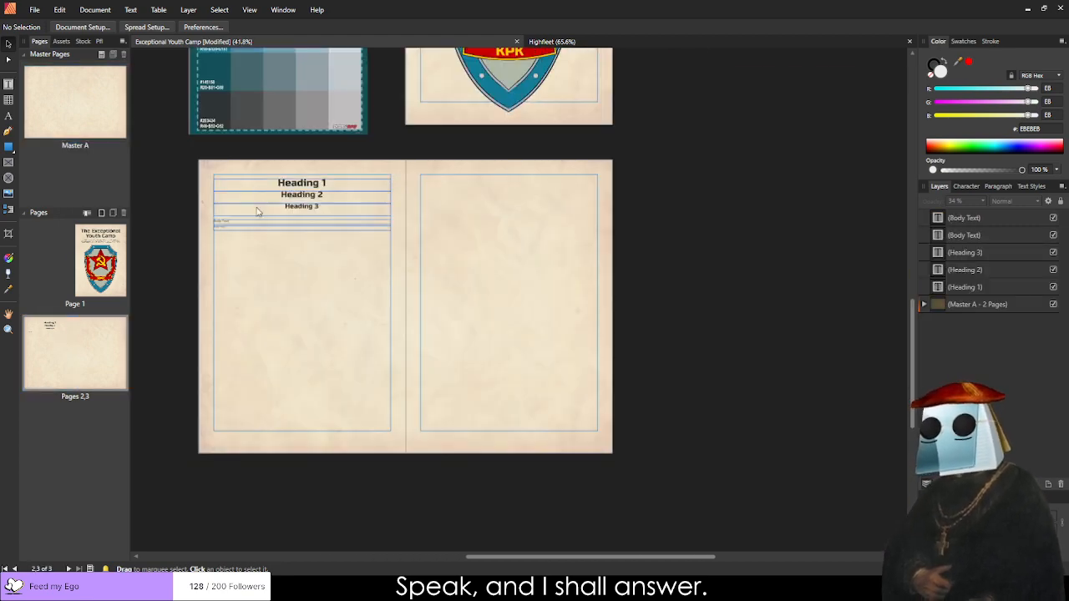
scroll(246, 226, "up", 2)
scroll(412, 267, "down", 1)
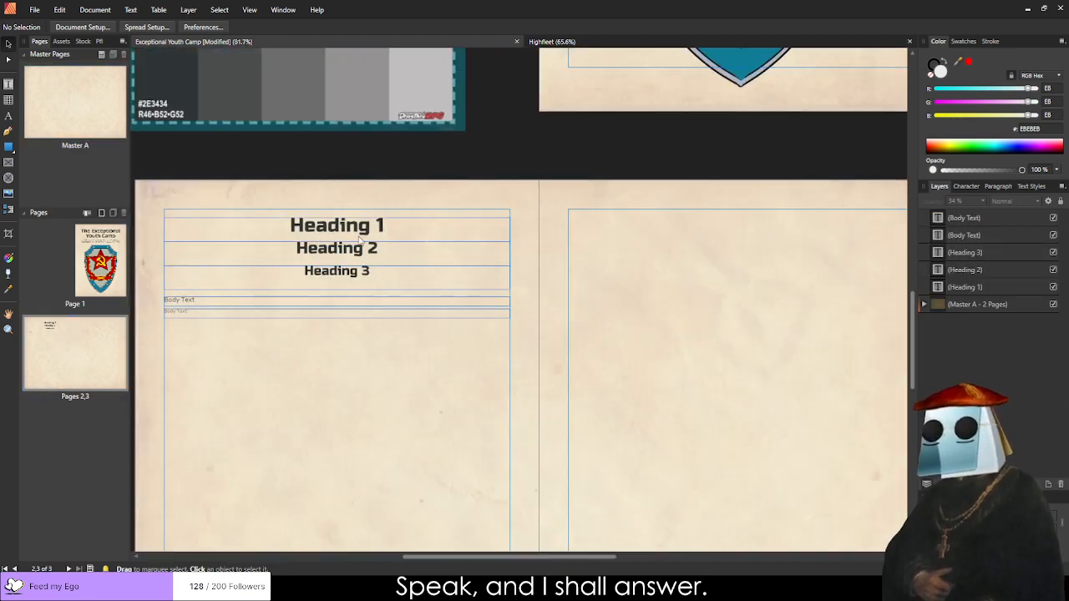
scroll(280, 249, "down", 2)
scroll(279, 249, "down", 3)
scroll(234, 217, "up", 2)
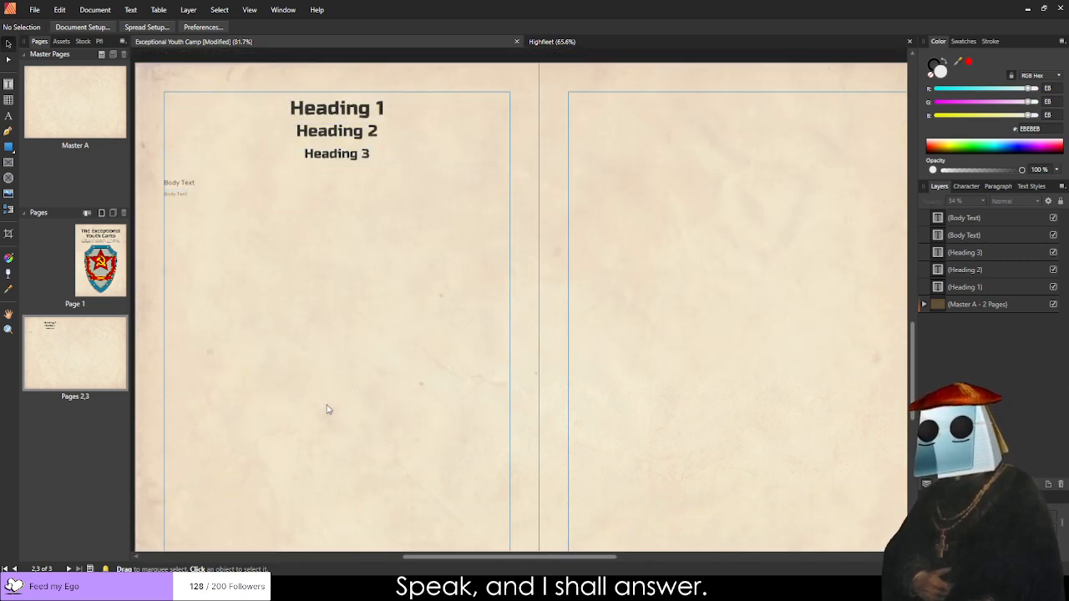
Duplicate the Heading 1 text frame onto page 3 and position it slightly below the upper margin.
left_click(362, 113)
mouse_move(362, 113)
left_mouse_down()
mouse_move(777, 113)
mouse_move(760, 105)
left_mouse_up()
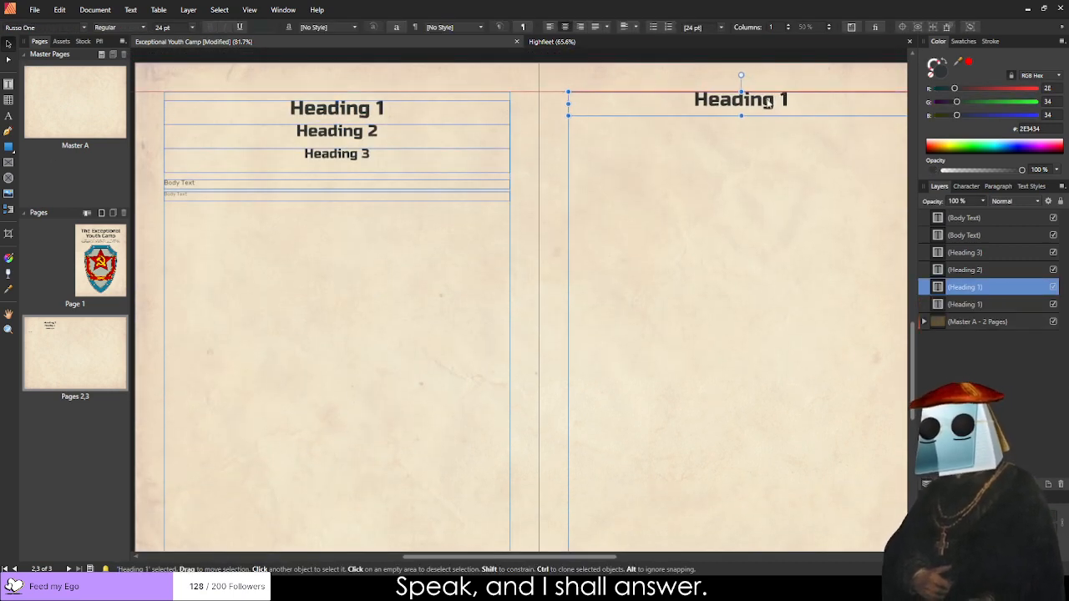
scroll(657, 109, "down", 3)
scroll(657, 108, "up", 4)
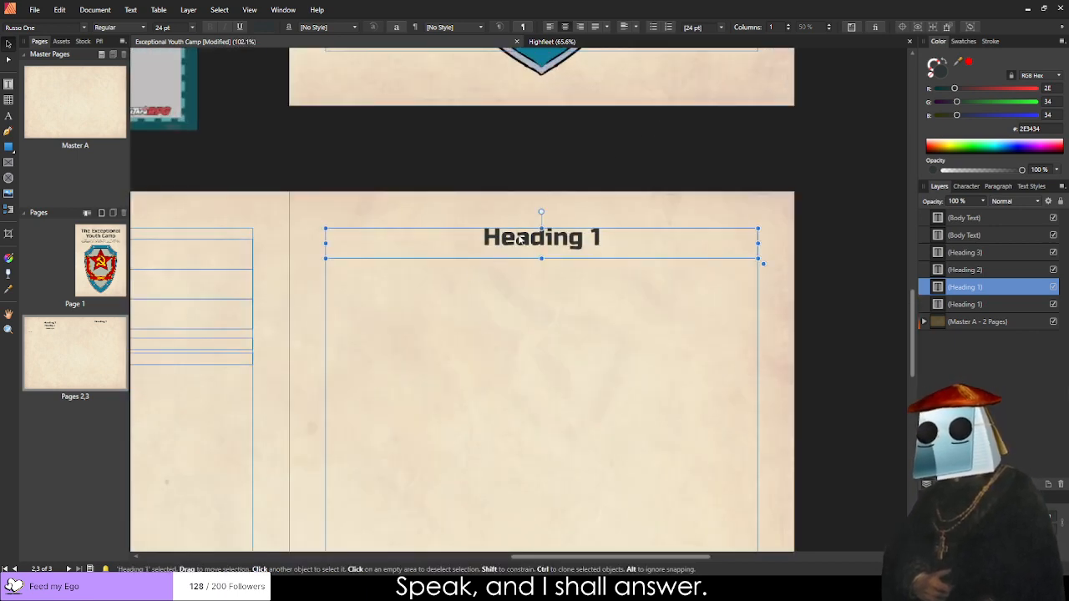
left_click_drag(488, 244, 488, 255)
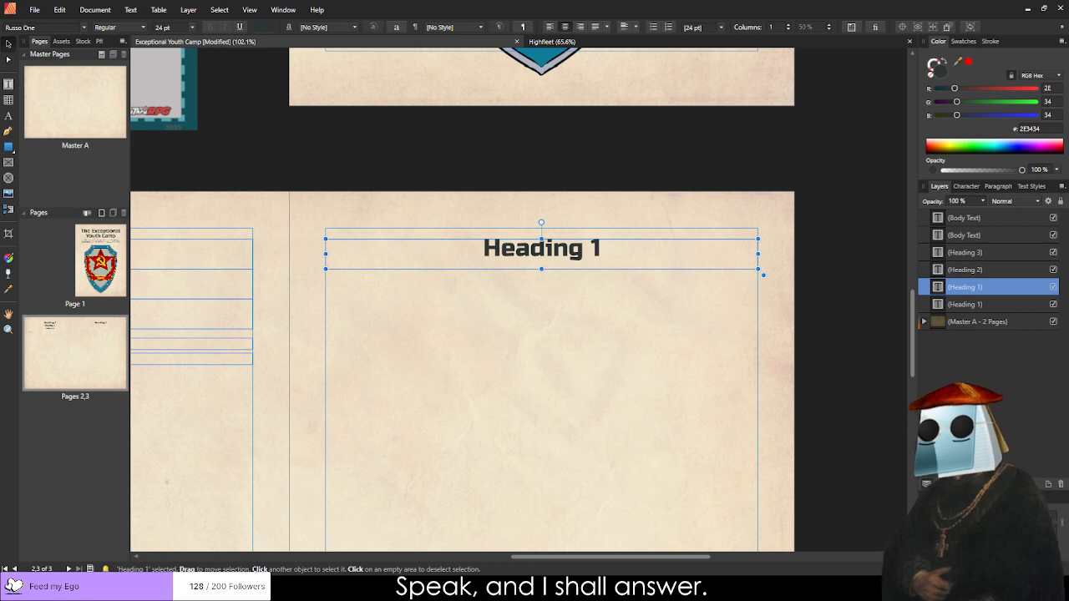
Replace the page 3 heading text with "A Letter to Parents".
triple_click(506, 250)
type("A Letter to Parents")
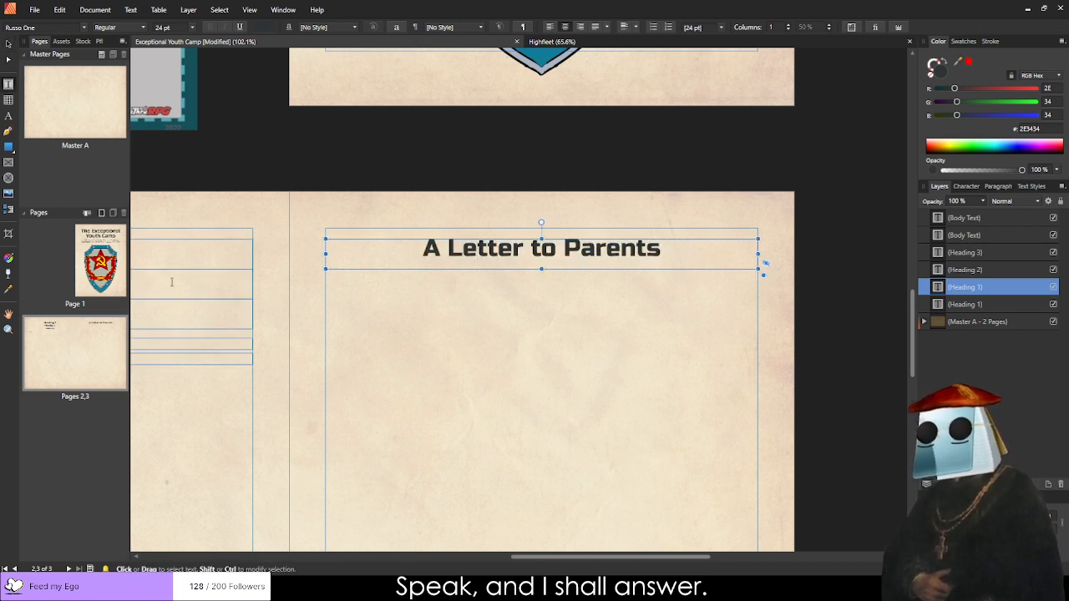
left_click(8, 44)
Duplicate the 8 pt Body Text frame and place the copy beneath the page 3 heading within the margins.
scroll(234, 326, "down", 7)
scroll(215, 326, "up", 3)
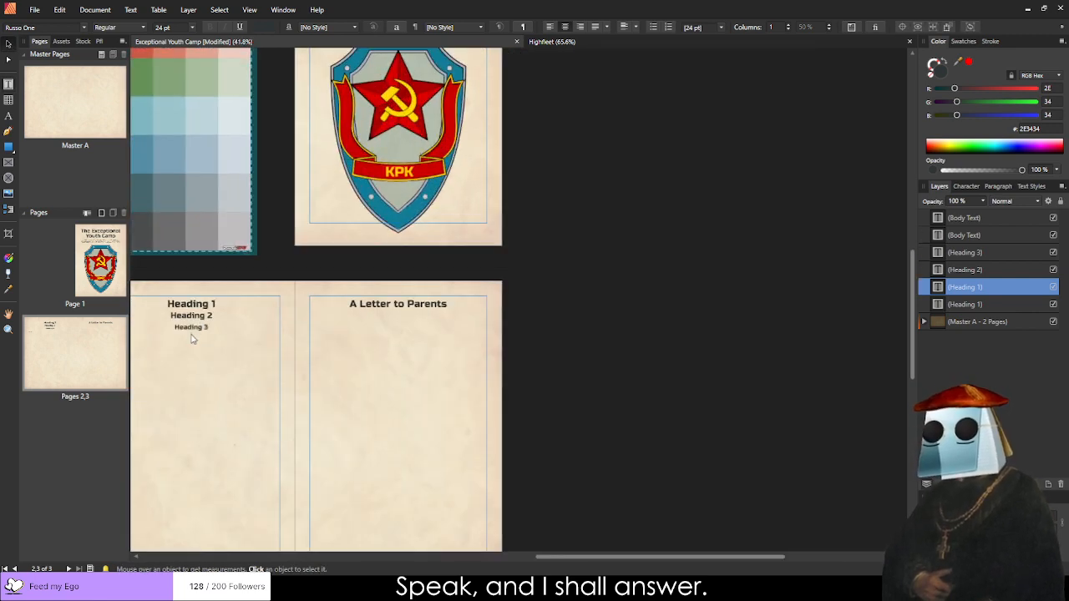
scroll(191, 339, "up", 2)
left_click(209, 346)
key("ctrl+j")
left_click_drag(225, 348, 580, 310)
scroll(579, 310, "up", 4)
scroll(249, 377, "down", 4)
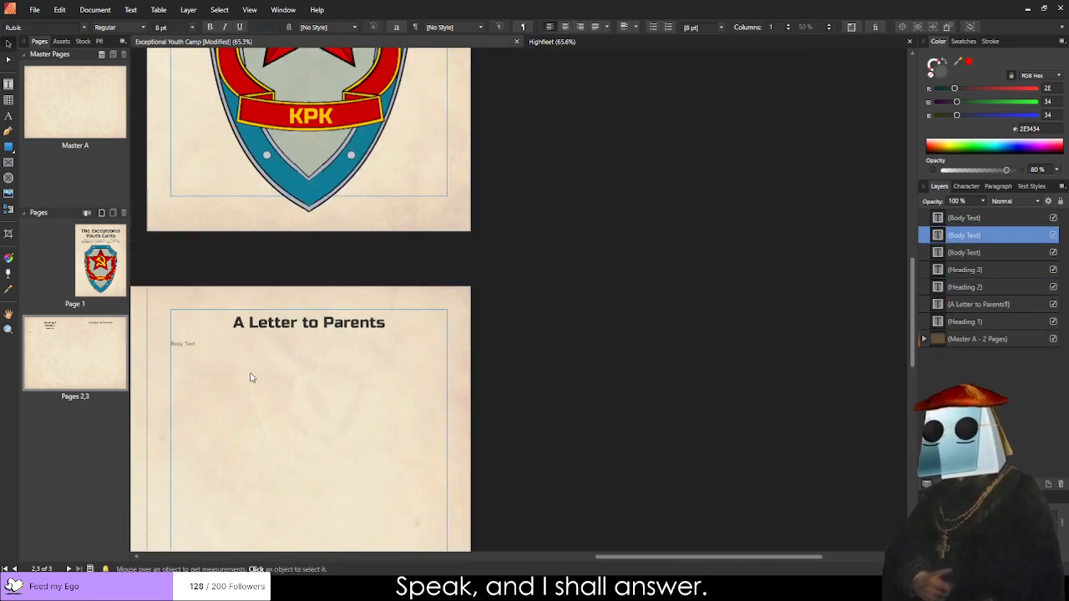
Replace the page 3 body text with the letter beginning "Greetings Comrades," and extend its frame downward to fit.
scroll(188, 368, "up", 4)
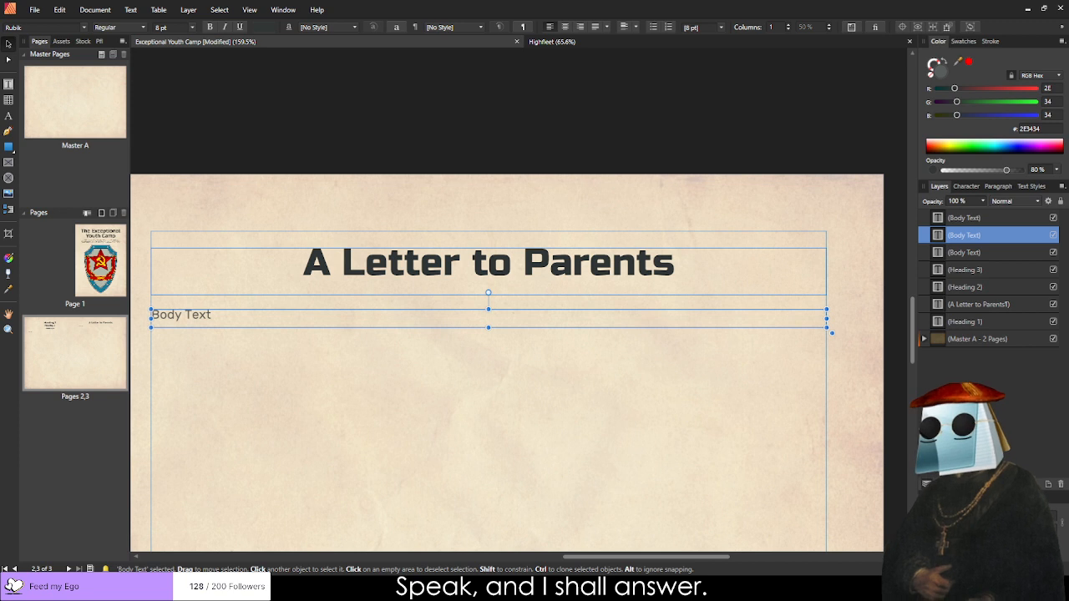
triple_click(268, 323)
type("Greetings Comrades,")
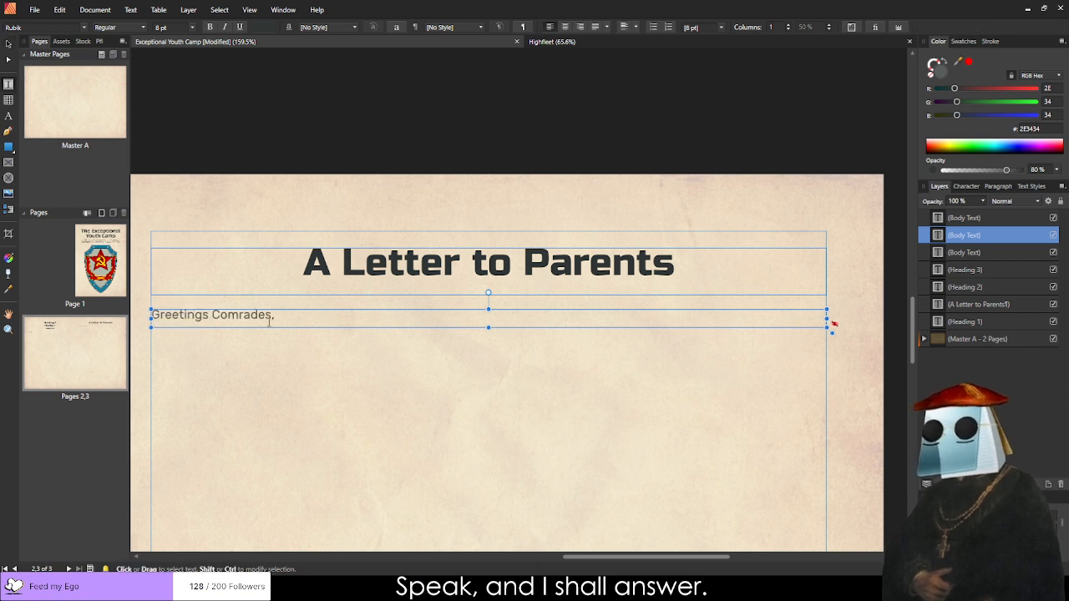
left_click_drag(488, 327, 488, 474)
scroll(489, 473, "down", 1)
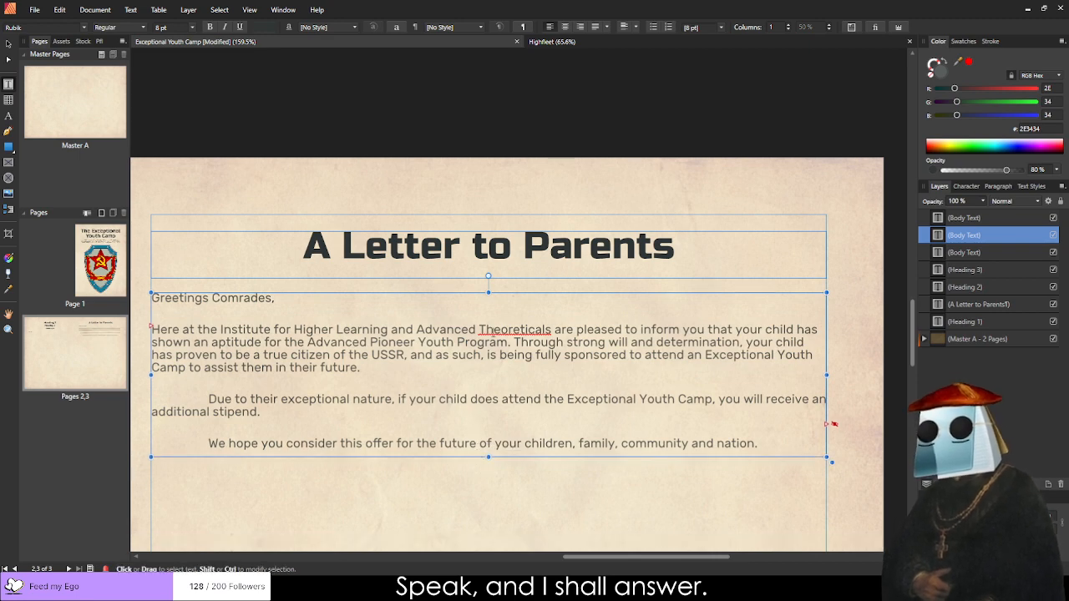
Copy the word "Theoreticals" from the letter's first paragraph, check it in a separate text window, and return to the booklet.
scroll(250, 339, "down", 5)
scroll(568, 272, "up", 5)
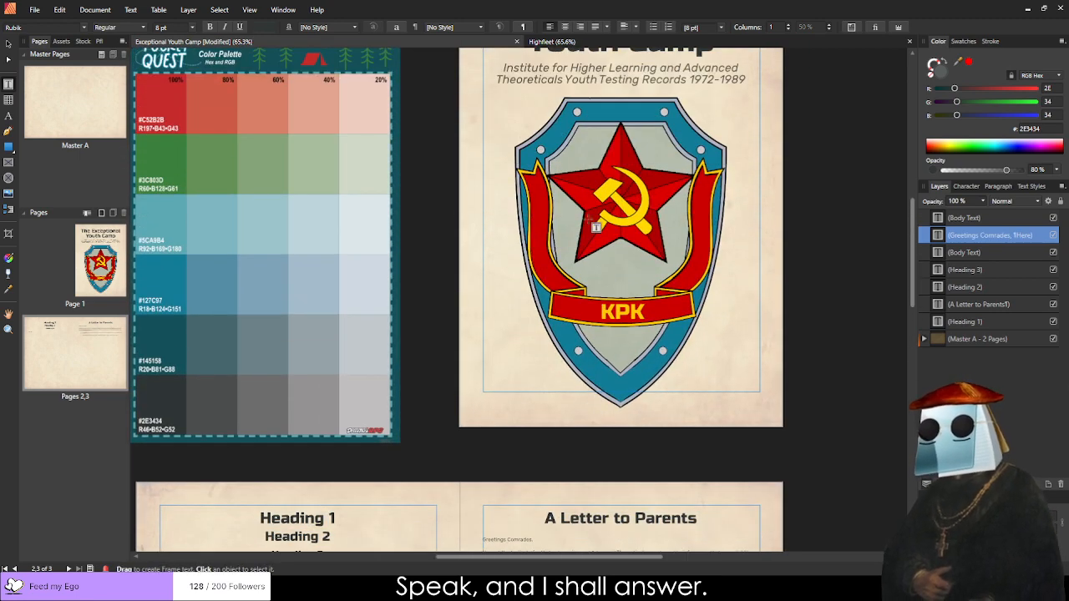
scroll(637, 368, "down", 5)
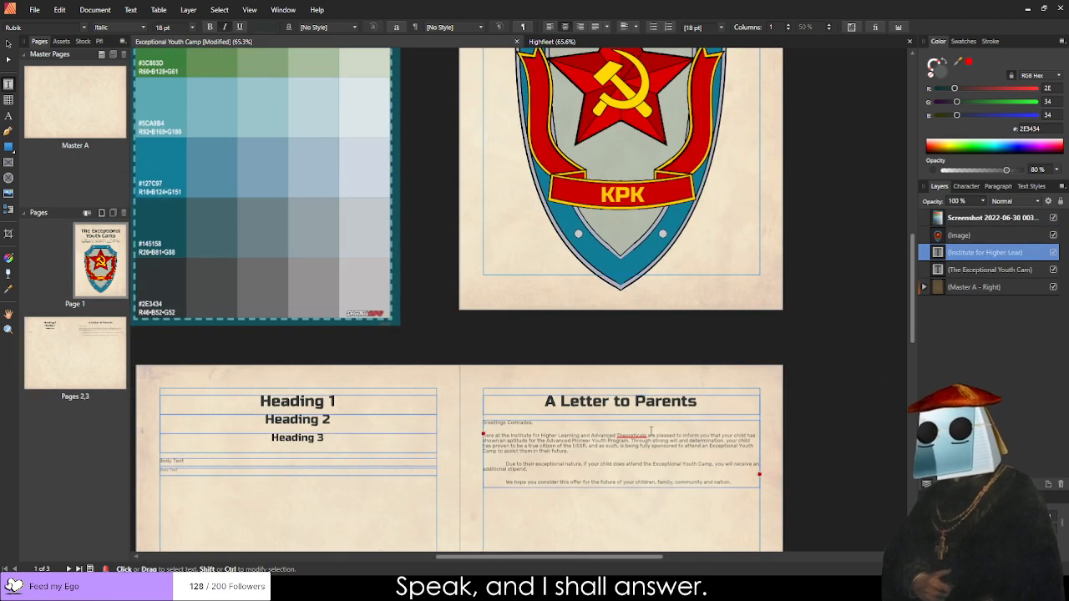
scroll(636, 369, "up", 3)
double_click(614, 413)
type("Theoreticals")
key("ctrl+z")
key("ctrl+c")
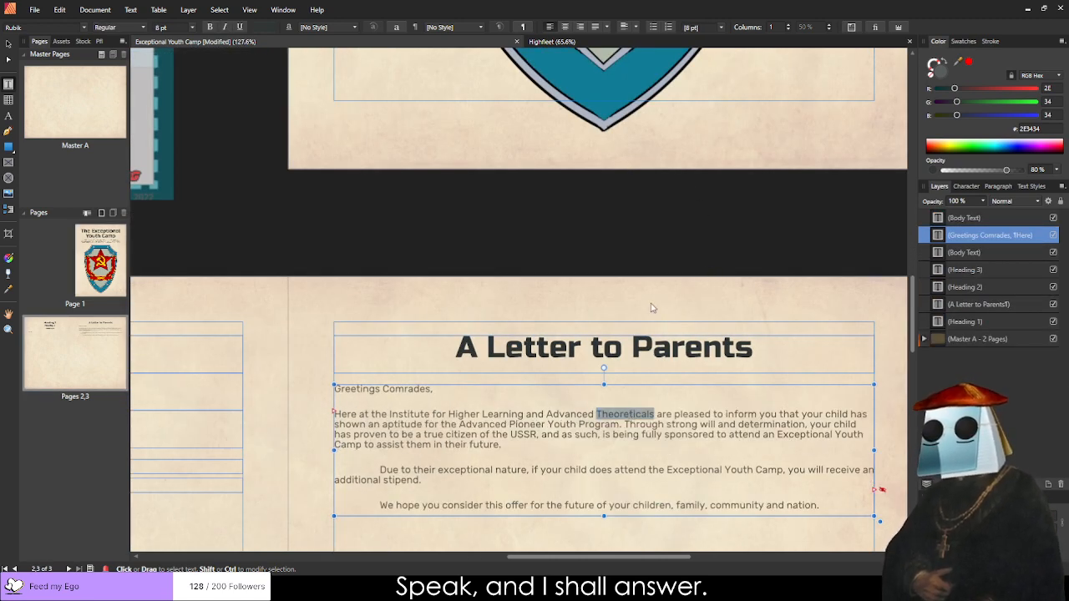
key("alt+Tab")
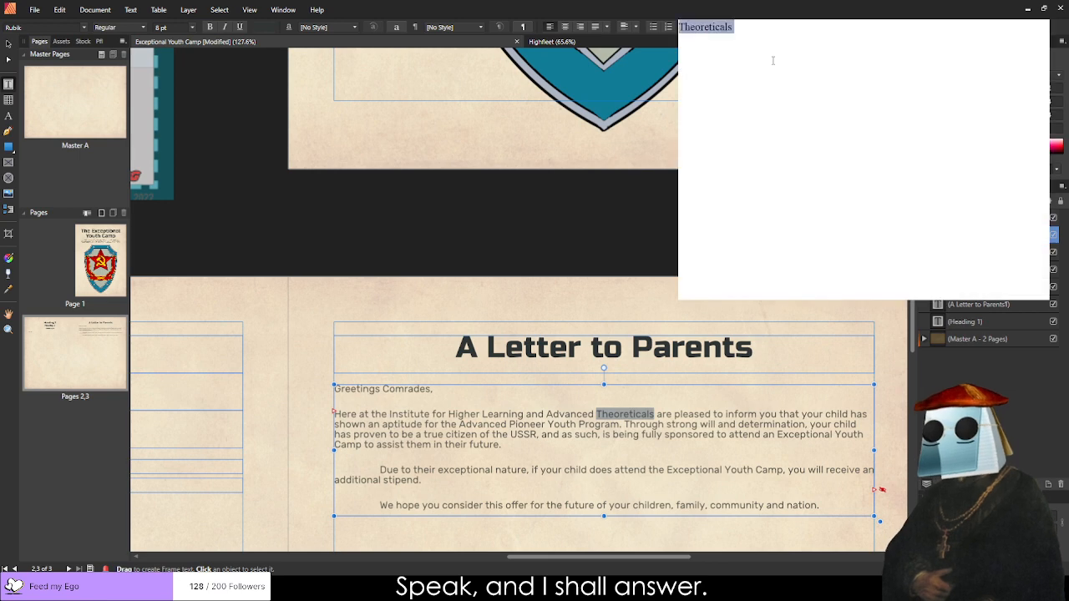
key("alt+Tab")
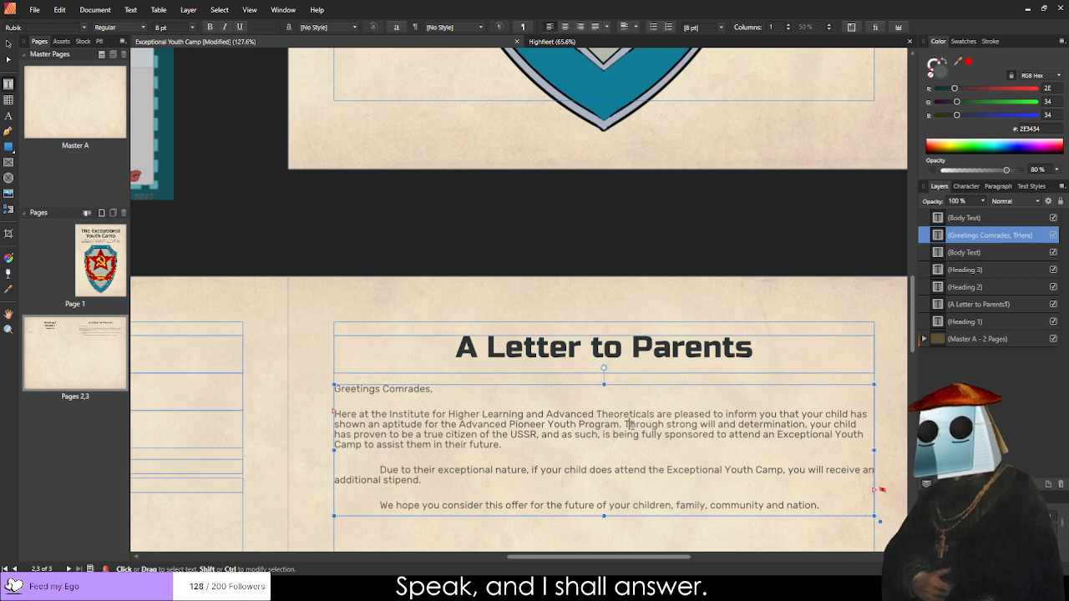
Indent the letter's first paragraph, starting "Here at the Institute", by one tab.
scroll(628, 424, "up", 1)
scroll(626, 425, "up", 1)
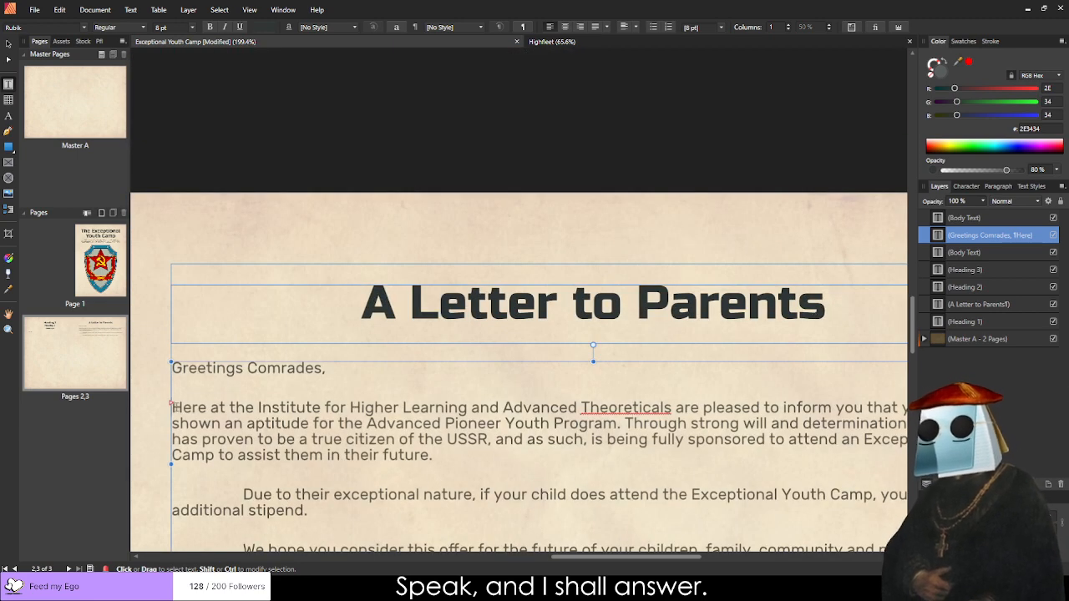
key("Tab")
Extend the letter frame downward and replace the institute name's last word in the signature line with "Theoreticals", without a space before the comma.
scroll(594, 416, "down", 3)
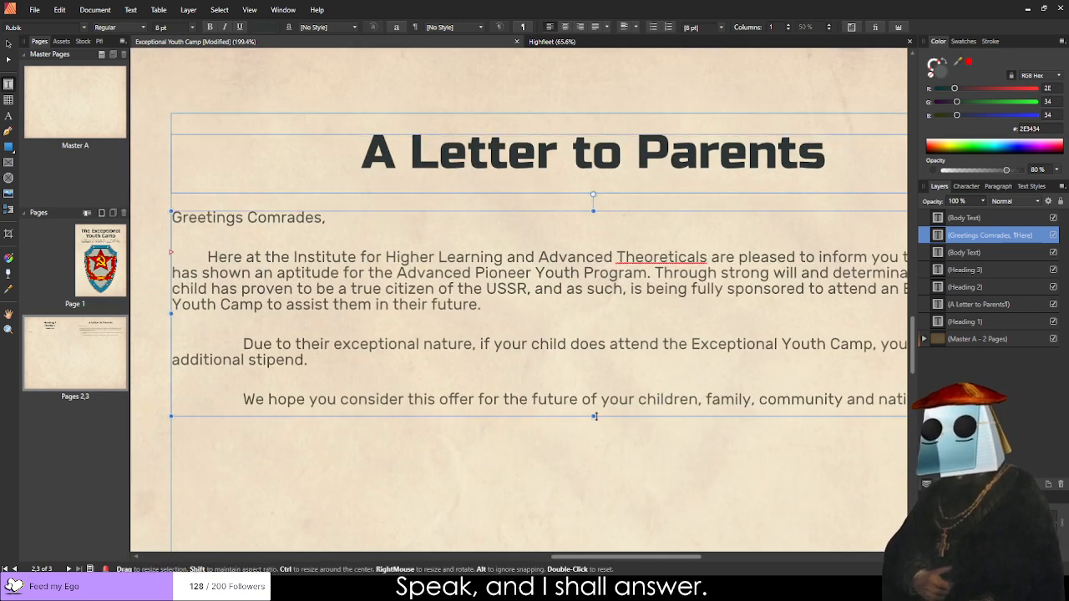
mouse_move(595, 416)
left_mouse_down()
mouse_move(601, 529)
mouse_move(601, 515)
left_mouse_up()
double_click(656, 499)
key("ctrl+v")
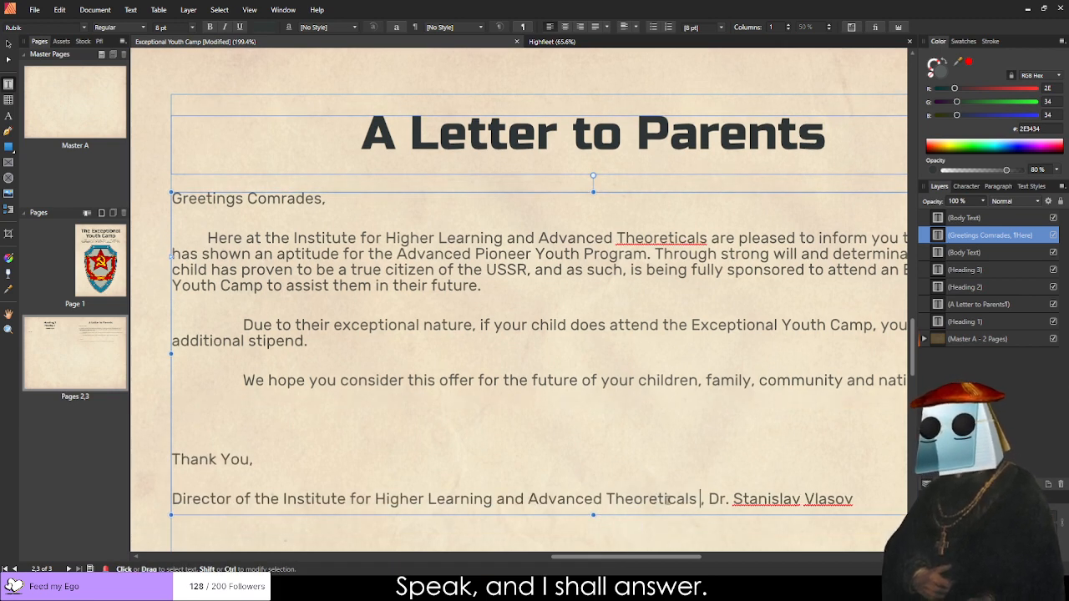
key("BackSpace")
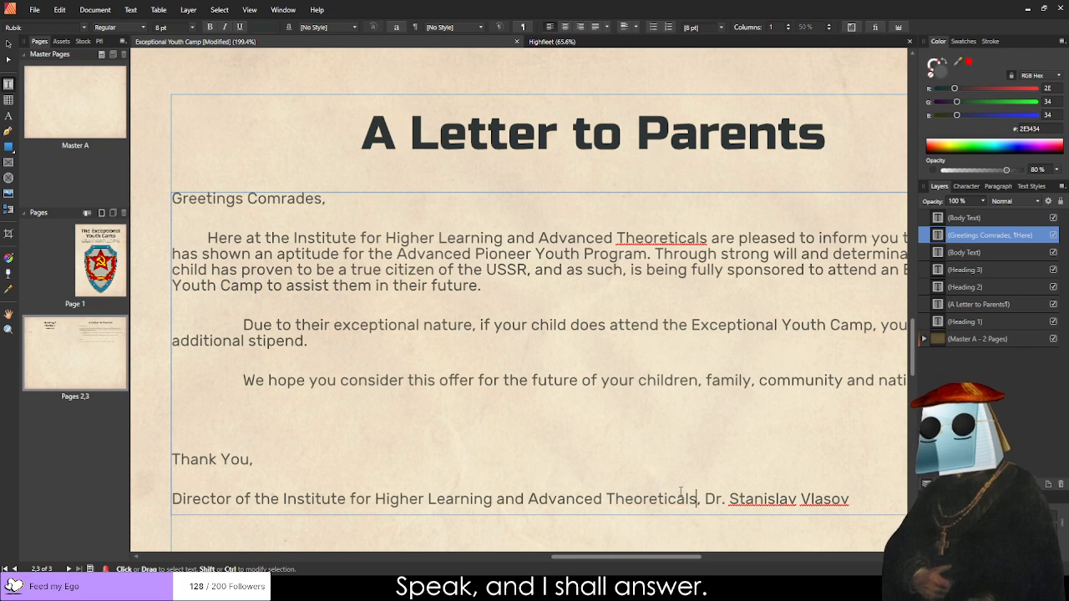
Set the letter's greeting line "Greetings Comrades," in italic, without bold.
scroll(716, 357, "down", 3)
scroll(711, 370, "up", 3)
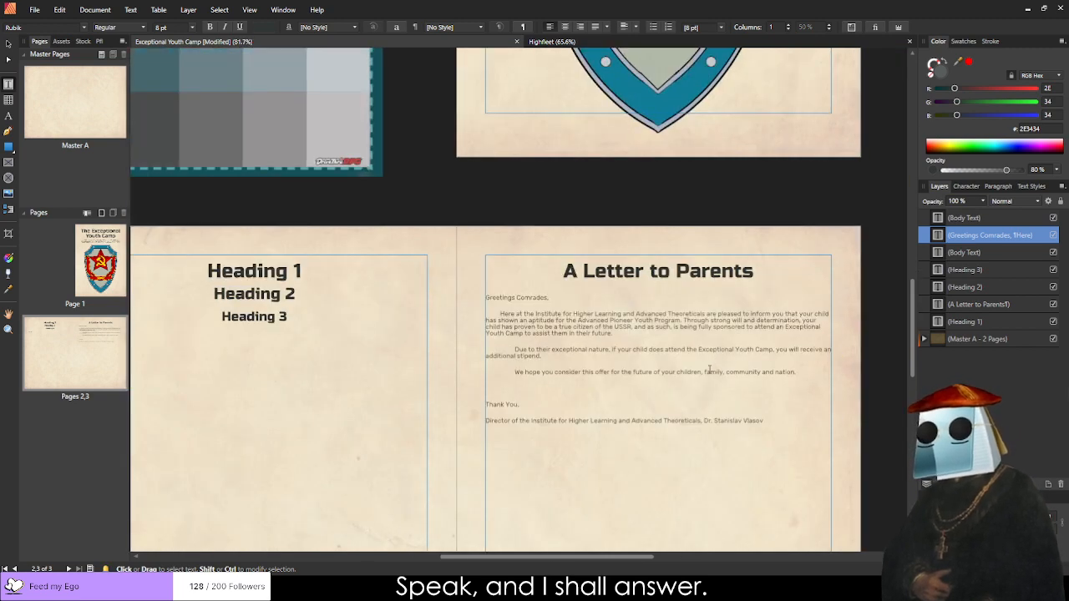
triple_click(267, 186)
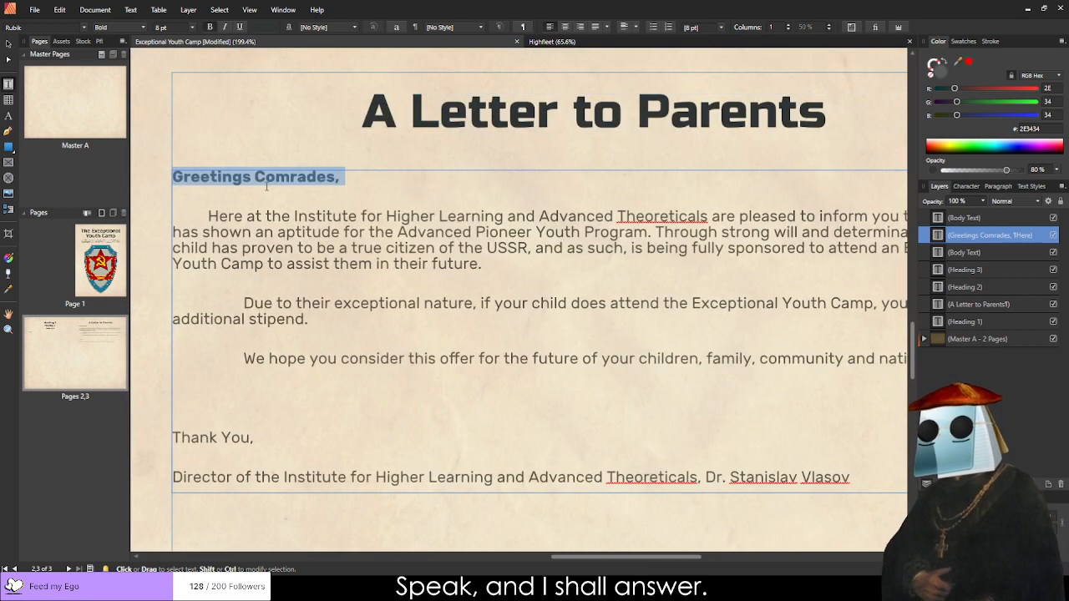
key("ctrl+b")
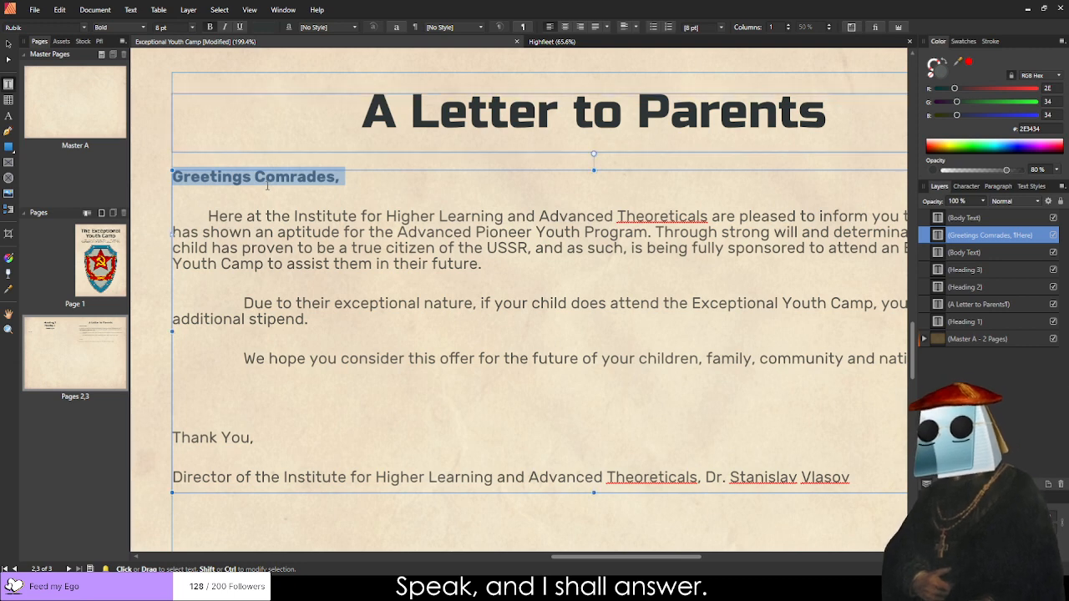
key("ctrl+i")
key("ctrl+b")
left_click(331, 263)
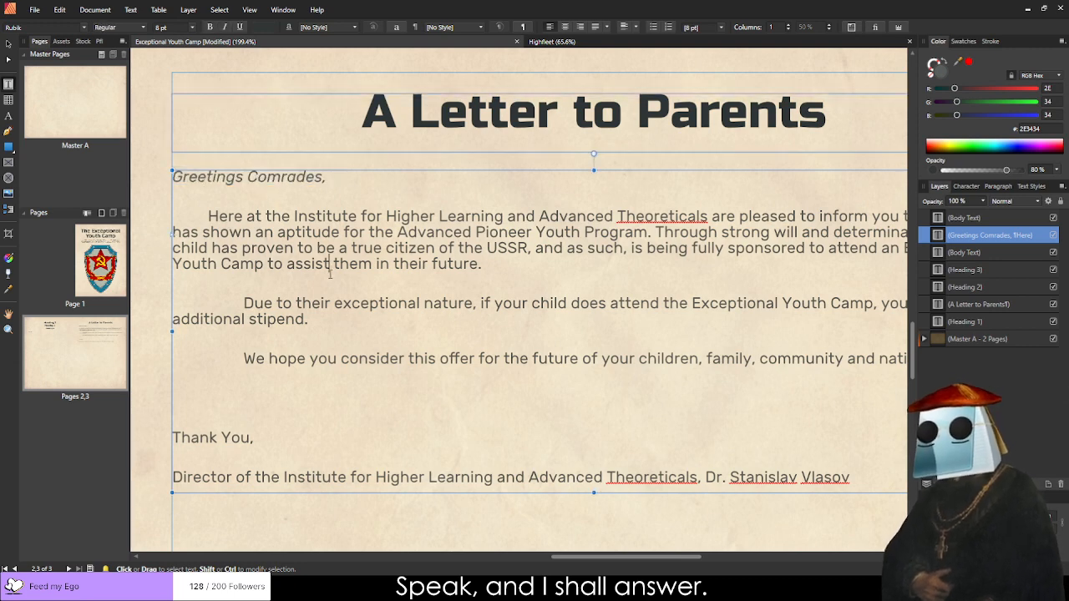
Reduce the indents of the letter's second and third paragraphs to a single tab, matching the first paragraph.
left_click_drag(181, 212, 493, 266)
left_click(493, 266)
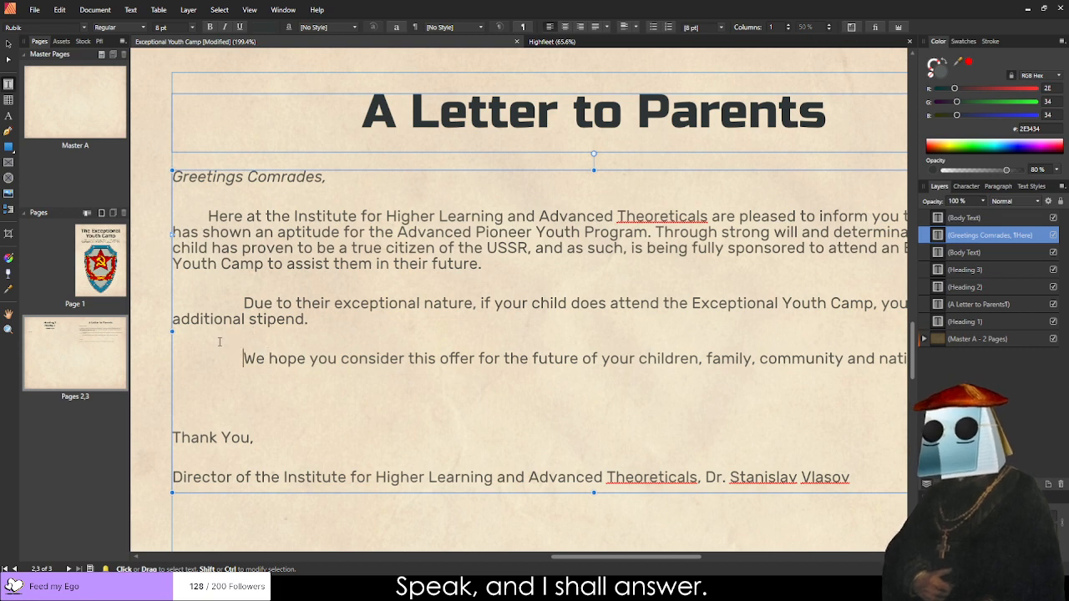
scroll(220, 342, "down", 3)
scroll(246, 372, "up", 3)
key("Up")
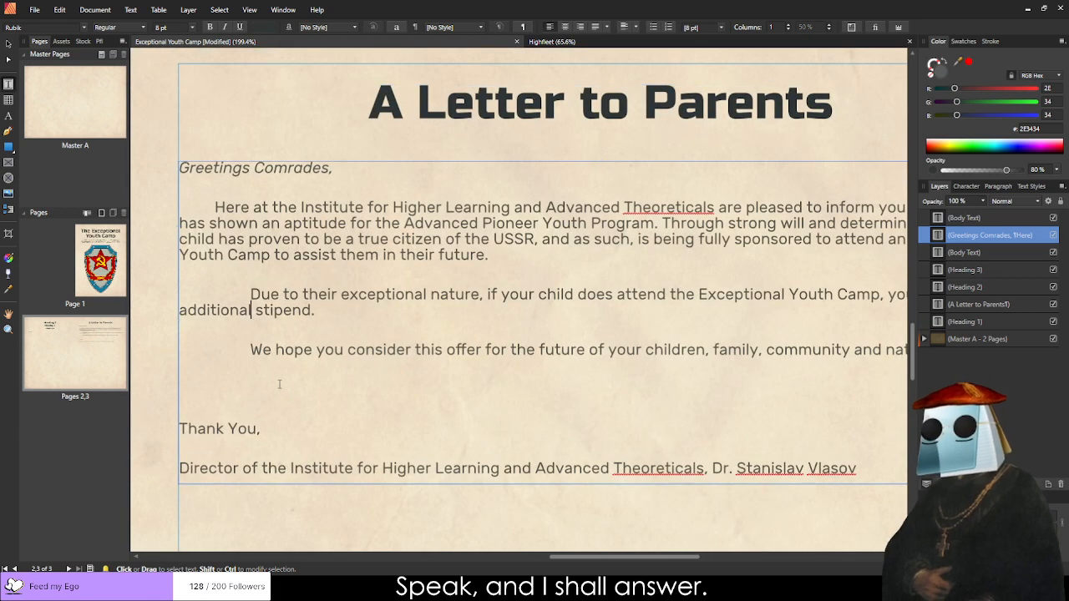
key("BackSpace")
key("BackSpace")
key("BackSpace")
key("Return")
key("Tab")
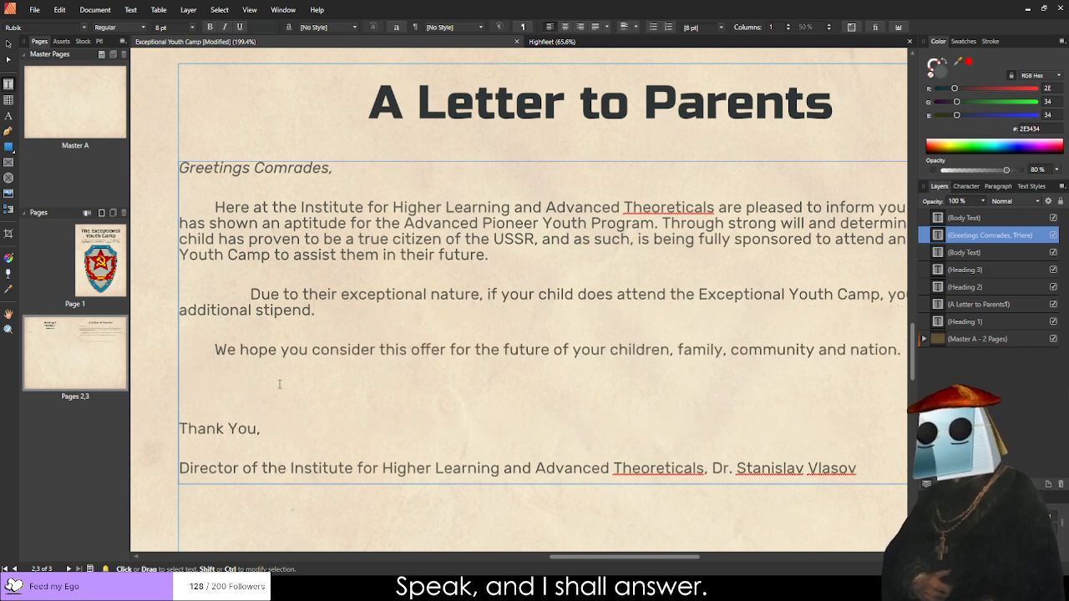
key("BackSpace")
key("BackSpace")
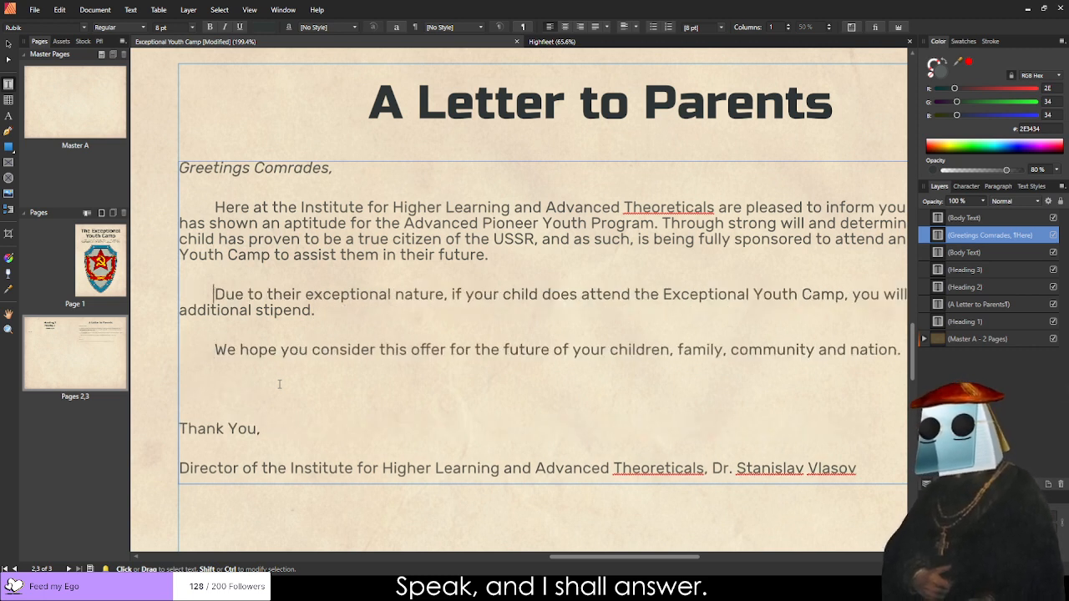
key("Tab")
Remove the blank line after "Thank You," and indent the director's signature line directly beneath it.
left_click(209, 361)
scroll(246, 405, "down", 1)
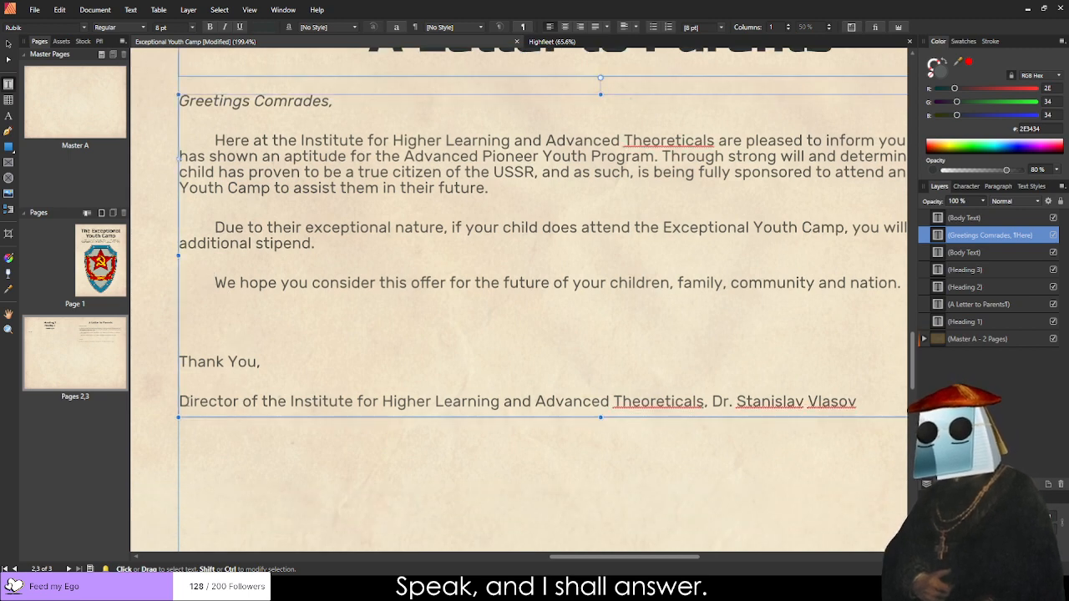
key("BackSpace")
key("BackSpace")
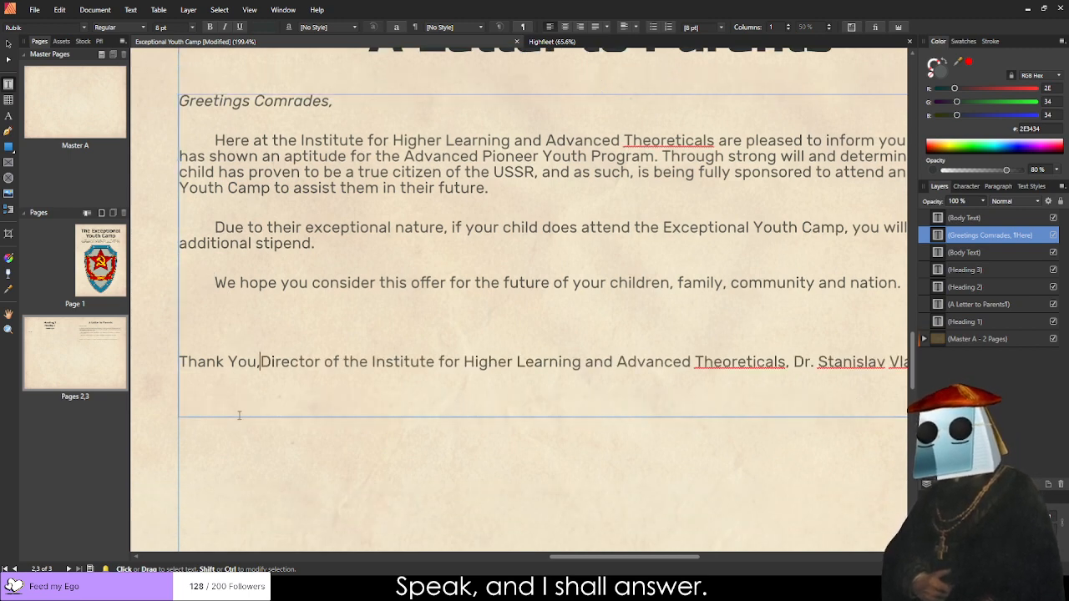
key("Return")
key("Tab")
Shorten the letter frame to fit its text, and move it slightly downward from the page 3 heading.
scroll(317, 357, "down", 4)
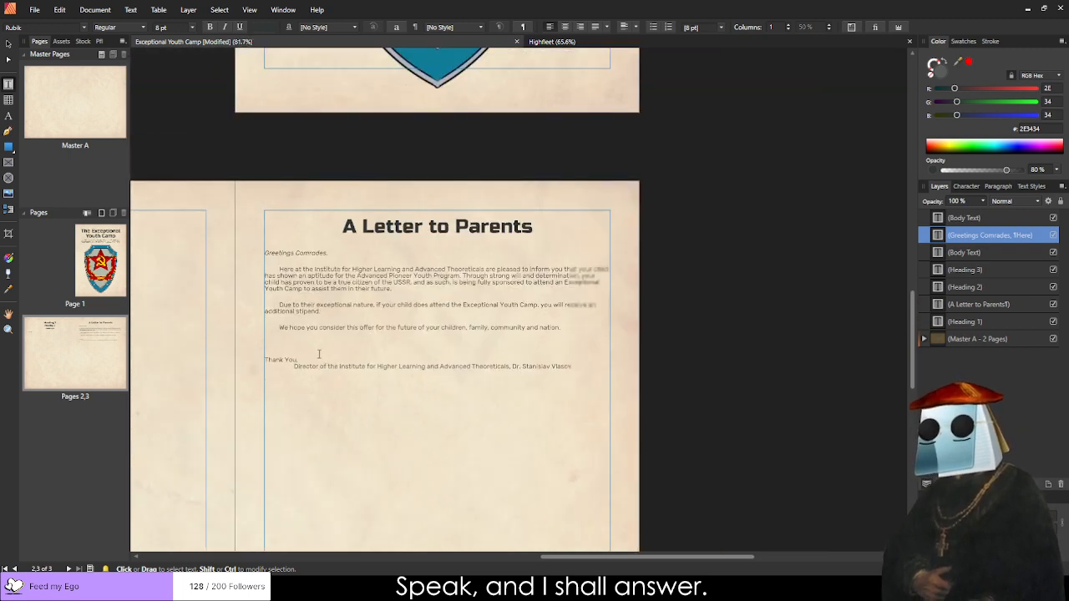
scroll(339, 394, "up", 3)
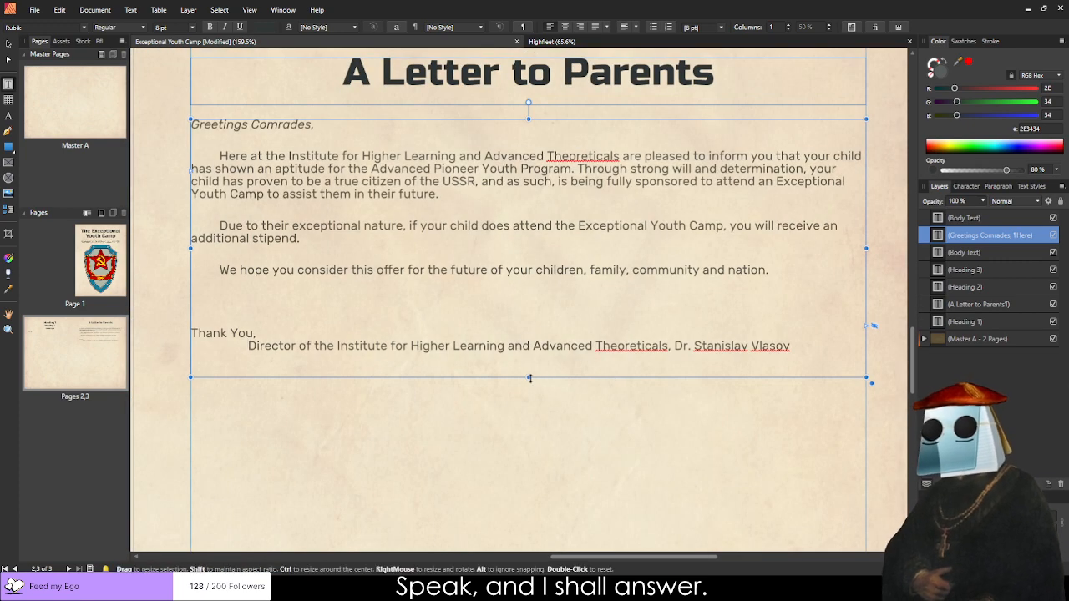
left_click_drag(529, 377, 529, 363)
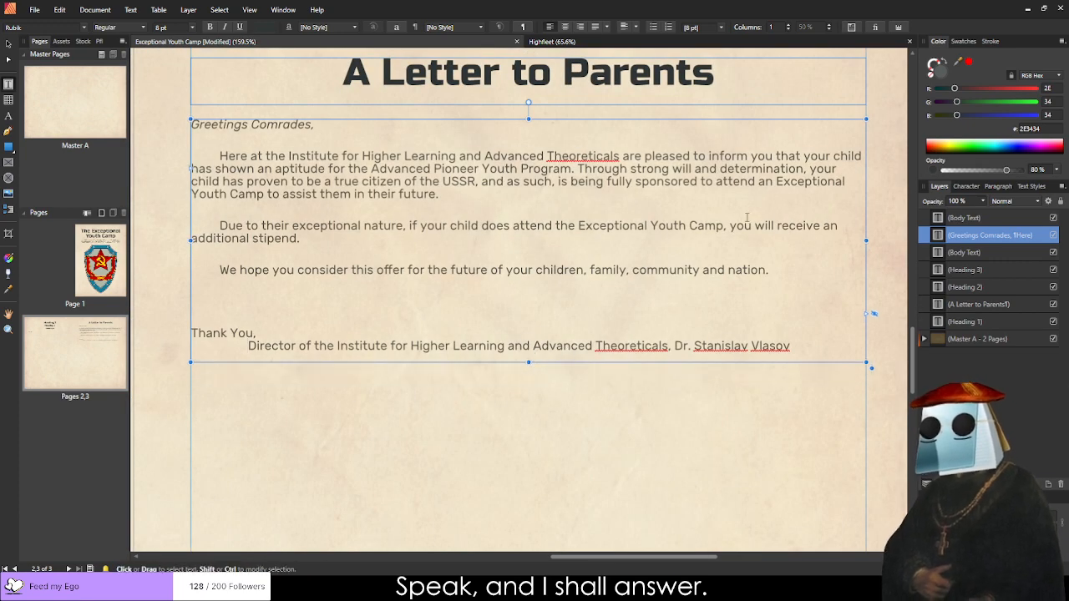
left_click(886, 211)
left_click(8, 44)
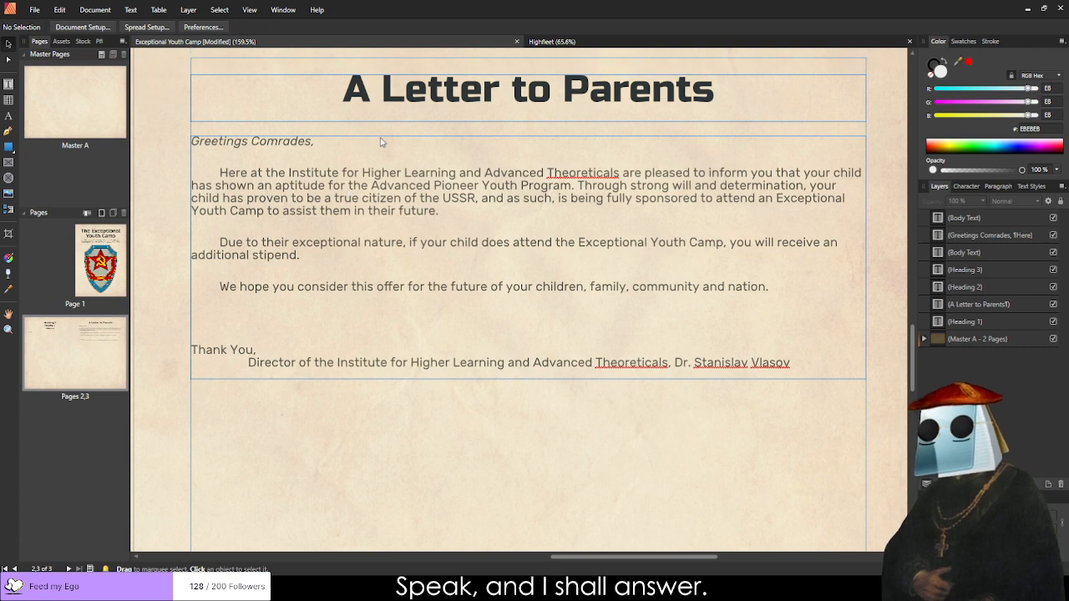
scroll(334, 214, "down", 5)
scroll(177, 267, "up", 2)
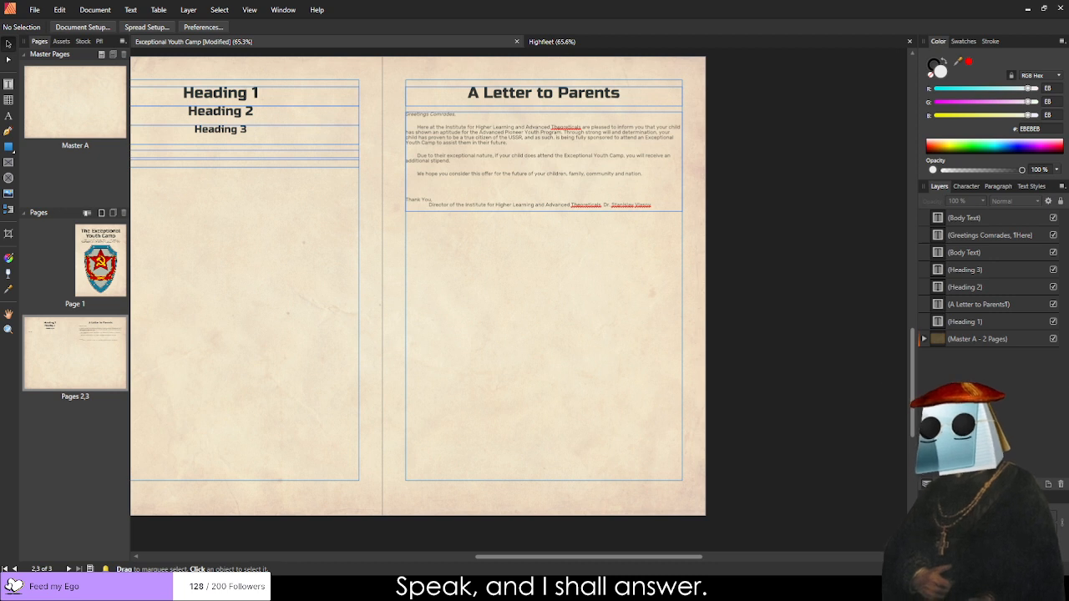
key("ctrl+z")
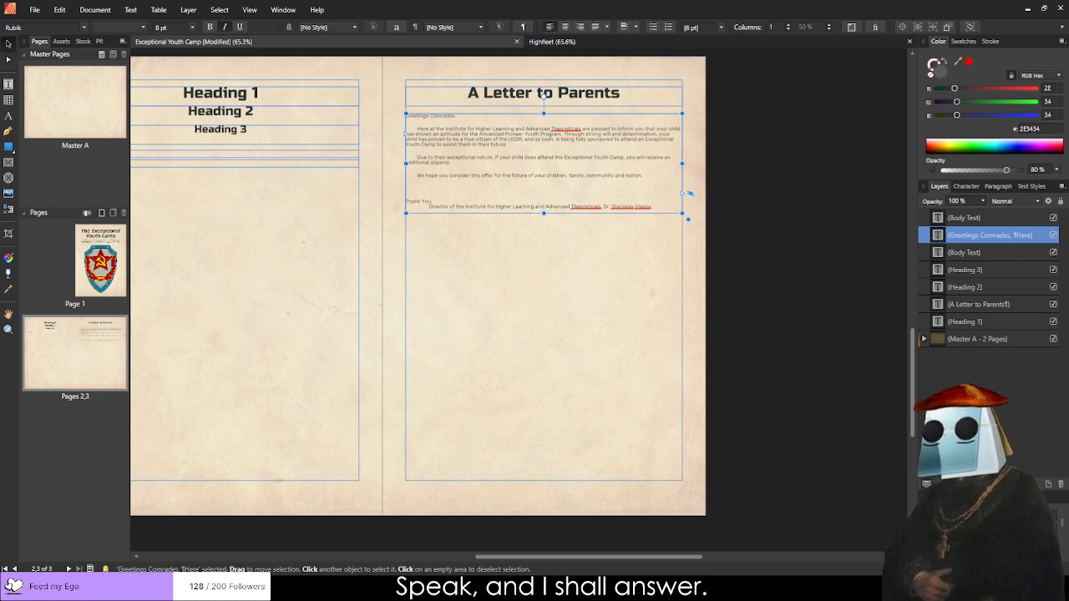
left_click(434, 242)
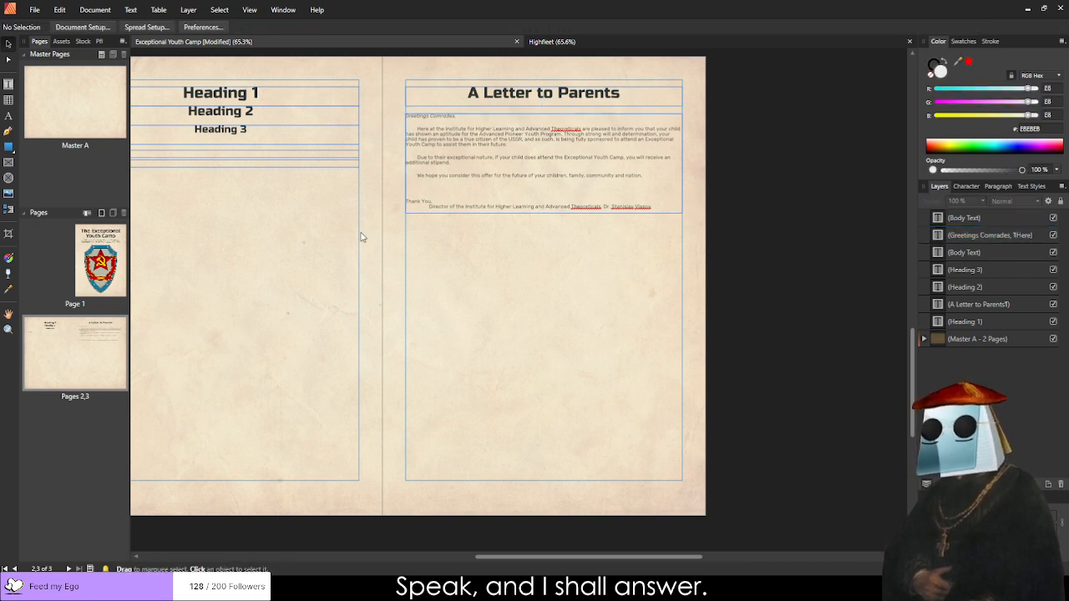
Close the Highfeet document and add pages 4 and 5 as a new spread to the booklet.
scroll(317, 241, "down", 2)
scroll(263, 244, "up", 2)
left_click(910, 41)
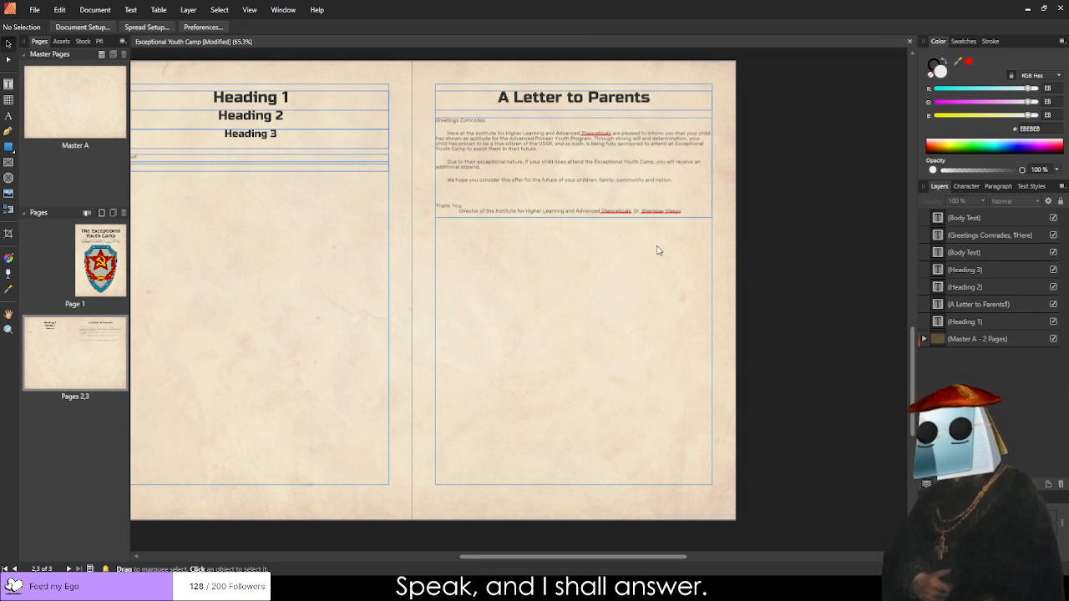
scroll(488, 261, "down", 2)
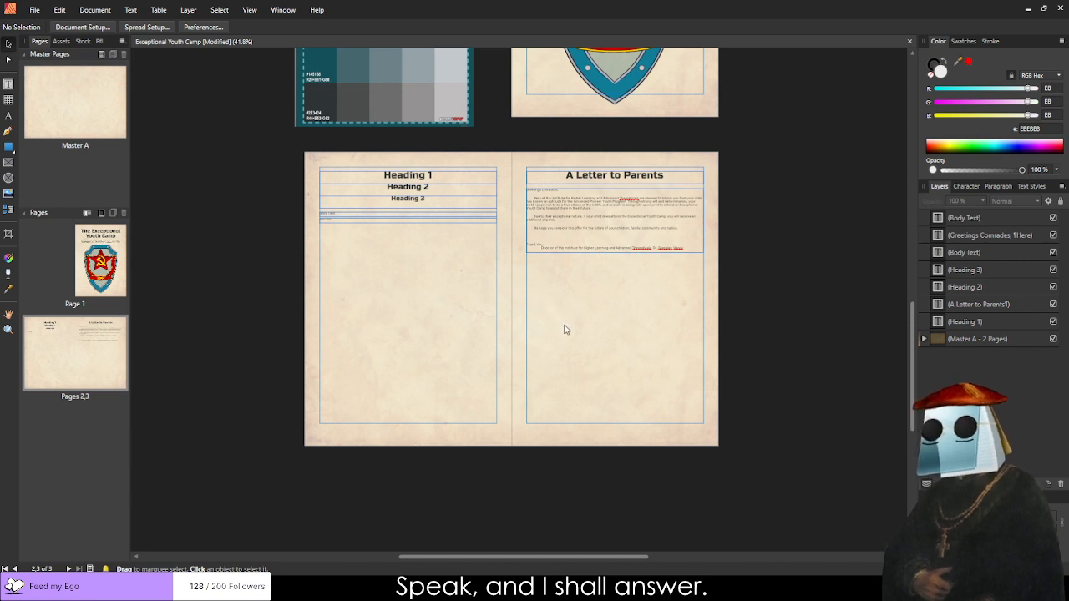
key("ctrl+z")
Copy the heading and letter frames from page 3 and place the copies within the margins of page 4.
double_click(88, 376)
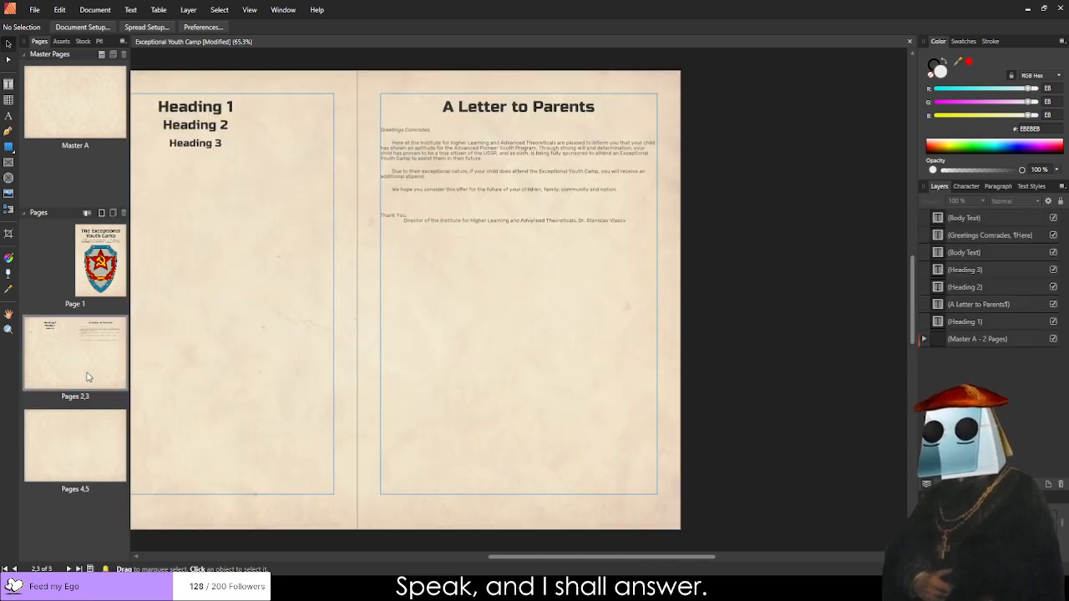
left_click(536, 151)
left_click(505, 113, "shift")
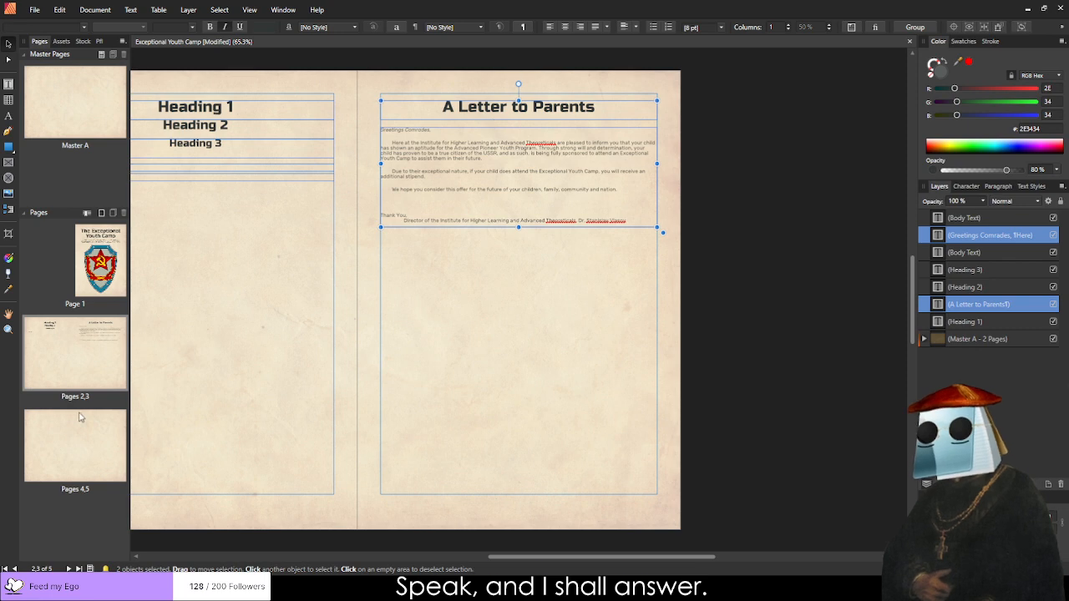
double_click(30, 447)
key("ctrl+v")
left_click_drag(751, 171, 424, 174)
left_click(334, 289)
left_click(478, 171)
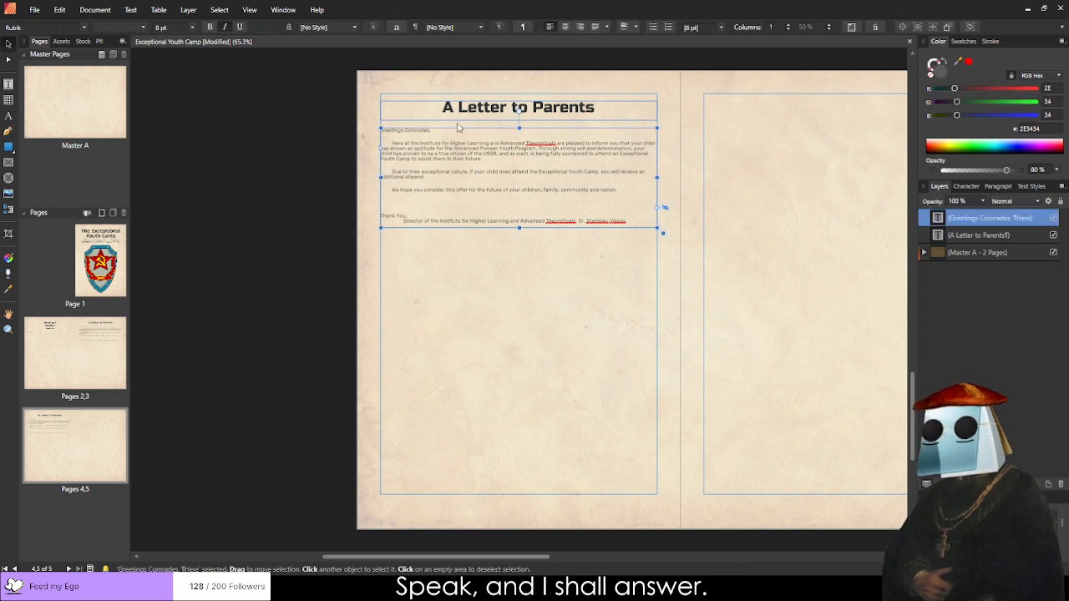
Move the heading and letter frames on pages 4 and 3 up to align with the page's top margin.
left_click(436, 119, "shift")
left_click(93, 343)
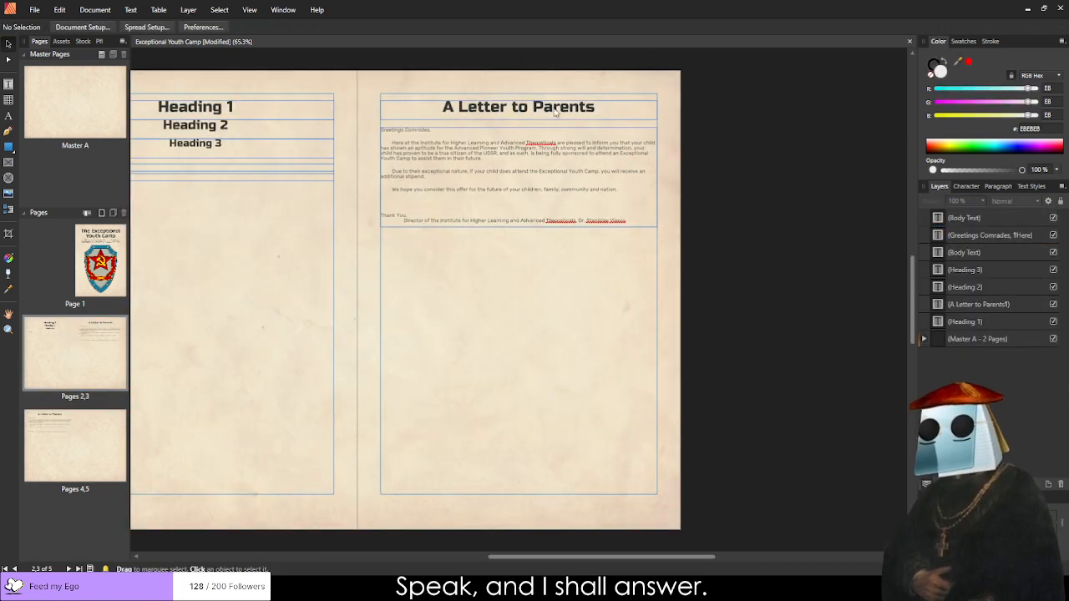
left_click(547, 110)
left_click(533, 137, "shift")
left_click_drag(533, 106, 534, 99)
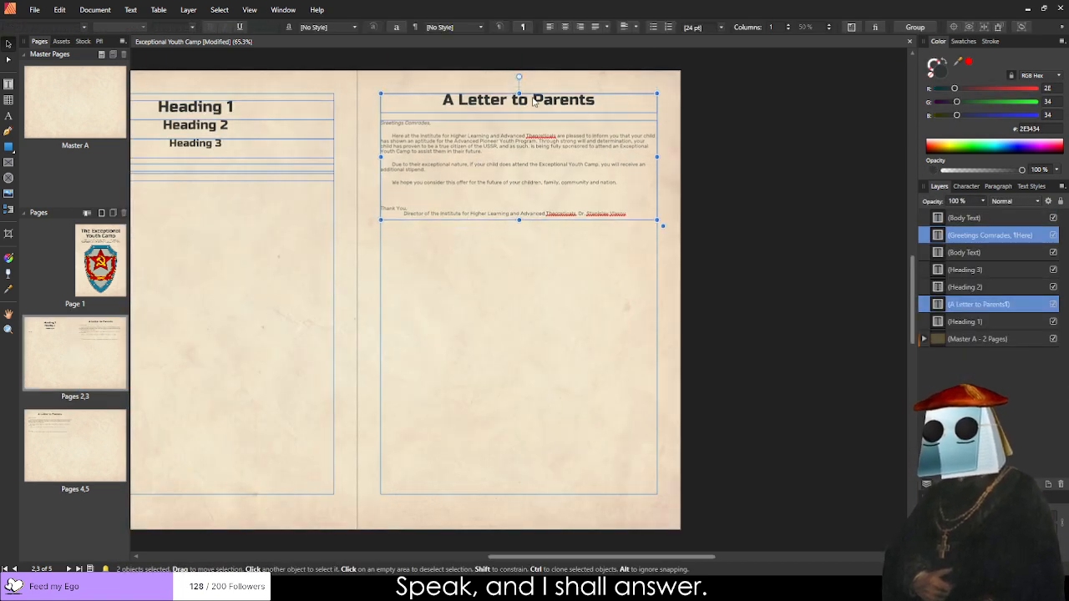
left_click(668, 219)
Replace the page 4 heading text with "Participation is Mandatory".
scroll(404, 149, "down", 3)
scroll(369, 108, "up", 3)
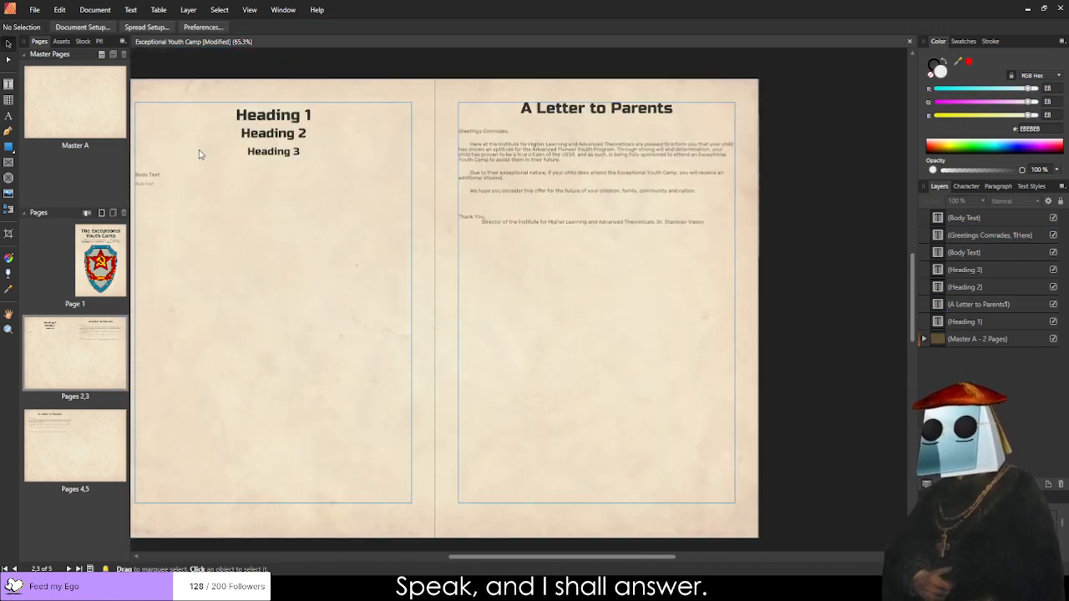
scroll(359, 268, "down", 2)
scroll(358, 268, "down", 2)
scroll(359, 268, "down", 3)
scroll(255, 340, "up", 1)
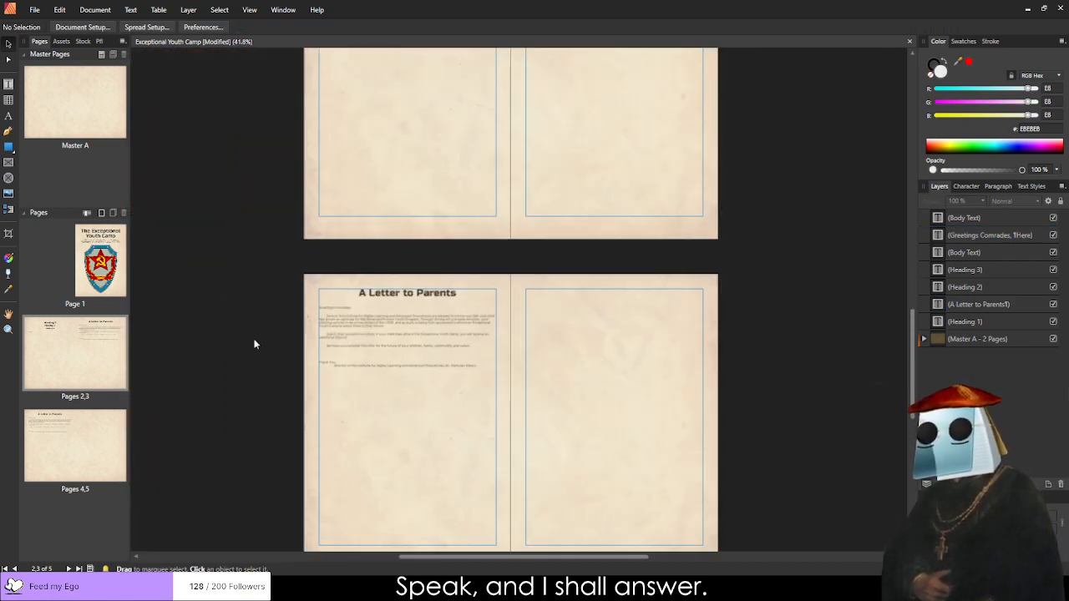
scroll(468, 356, "up", 1)
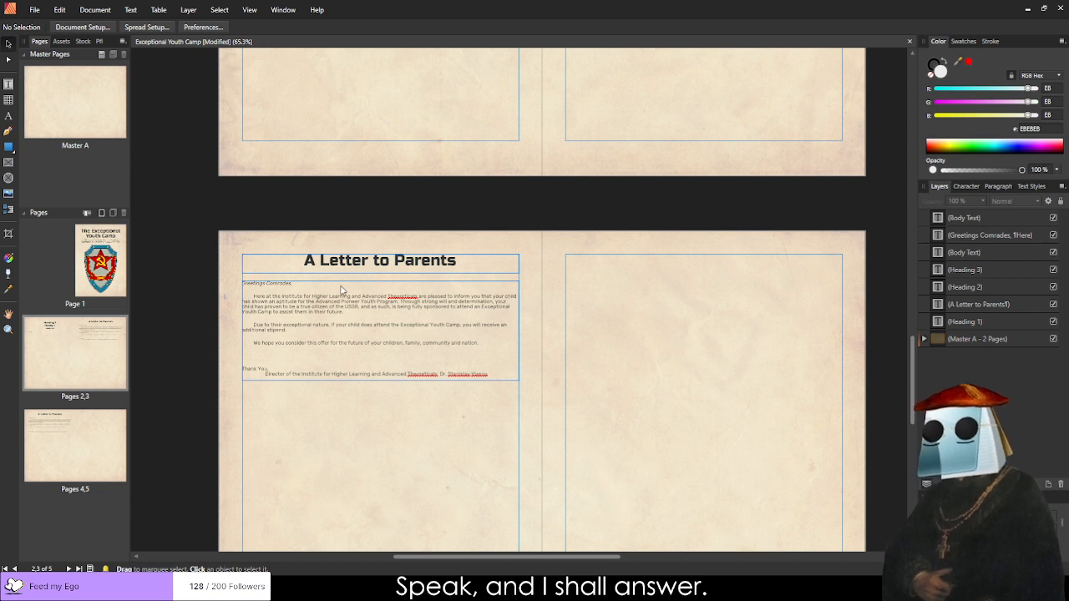
double_click(437, 263)
key("ctrl+a")
type("Participation is Mandatory")
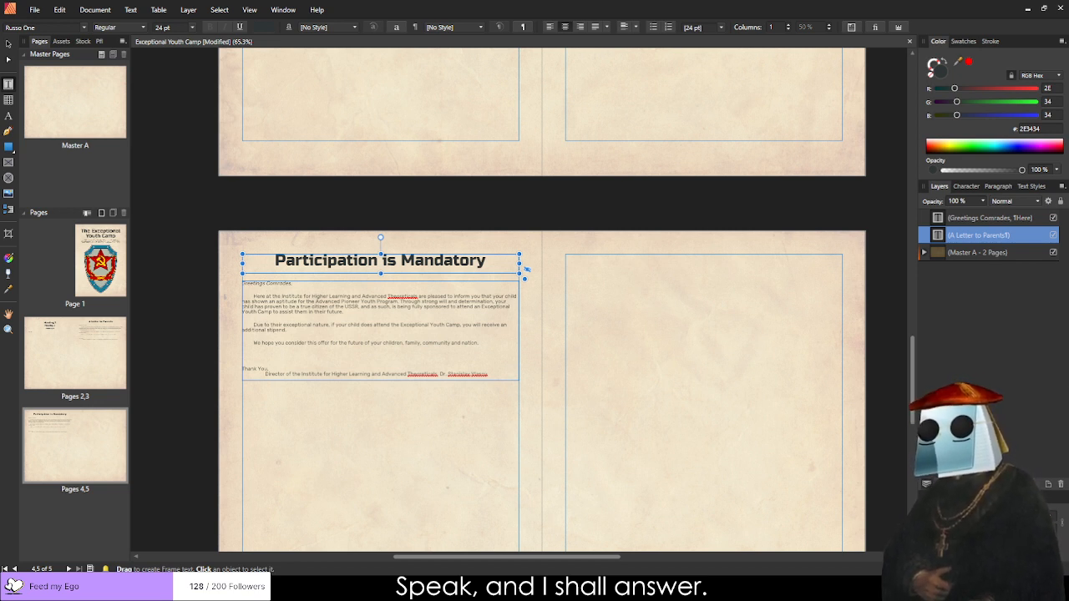
Replace the page 4 body text with the passage beginning "Exceptional Youth Camp is played with two D6's".
left_click(326, 289)
key("ctrl+a")
key("ctrl+v")
Indent the first paragraph of the page 4 body text by one tab and reduce the second paragraph's indent to one tab.
scroll(280, 311, "up", 5)
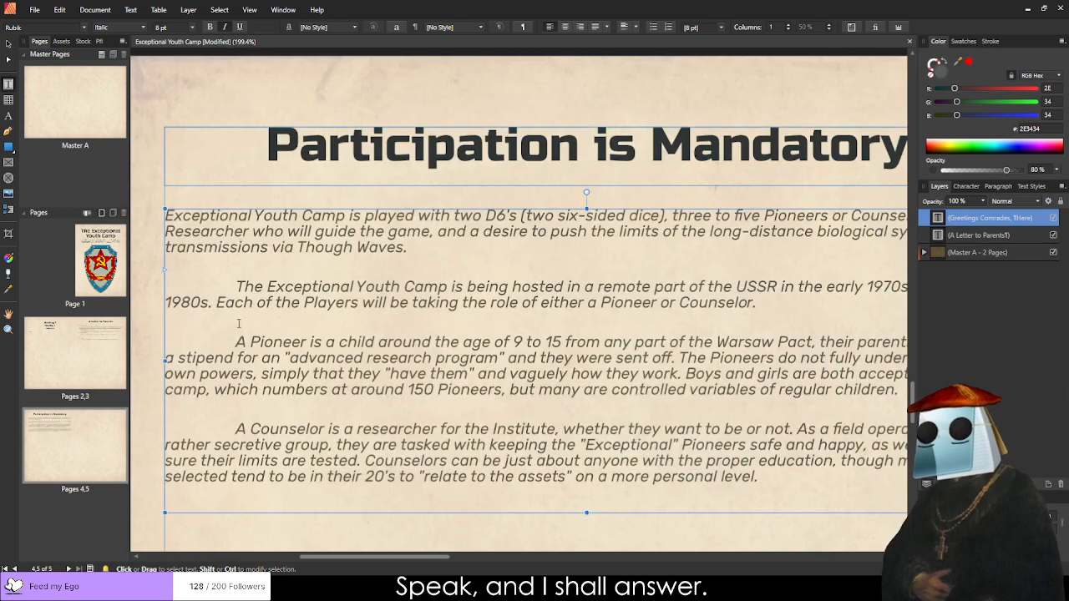
key("Tab")
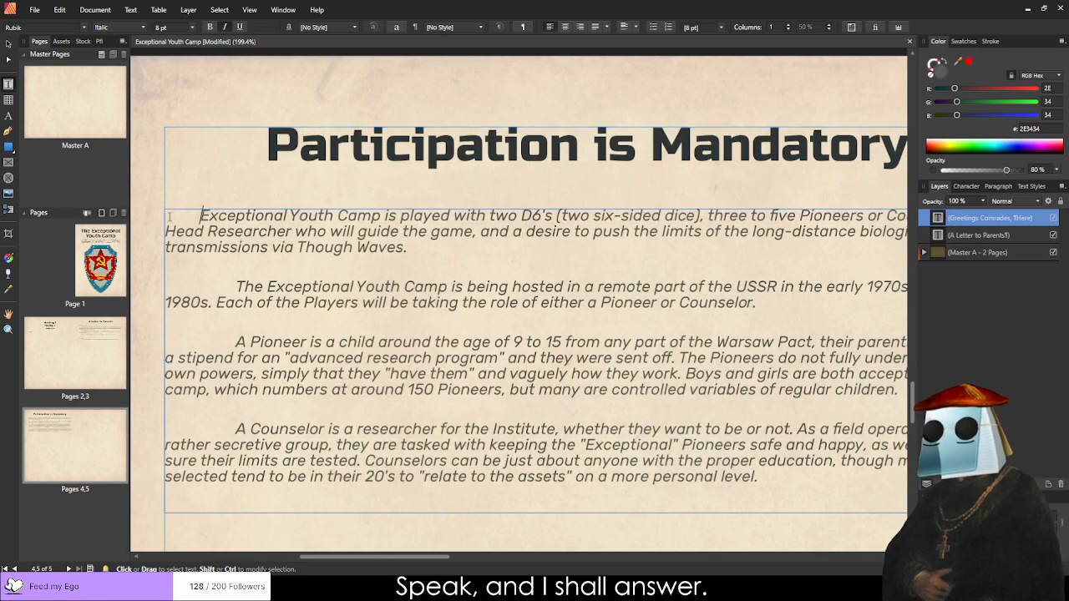
left_click(237, 285)
key("BackSpace")
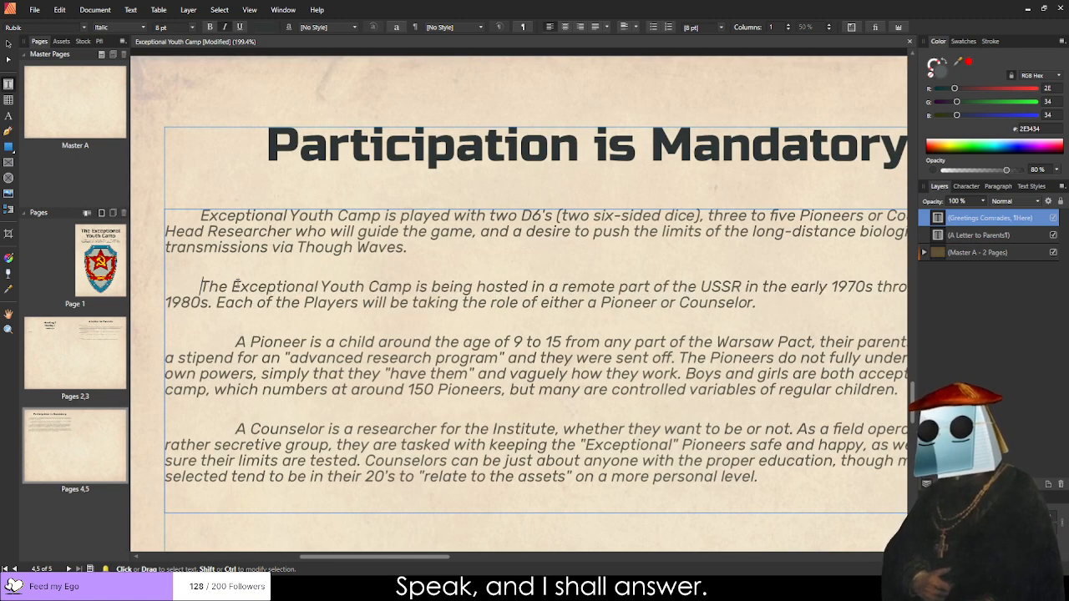
Reduce the indents of the "A Pioneer" and "A Counselor" paragraphs to one tab each.
key("Up")
key("Up")
key("Down")
key("Down")
key("Down")
key("Up")
key("Right")
key("BackSpace")
key("Down")
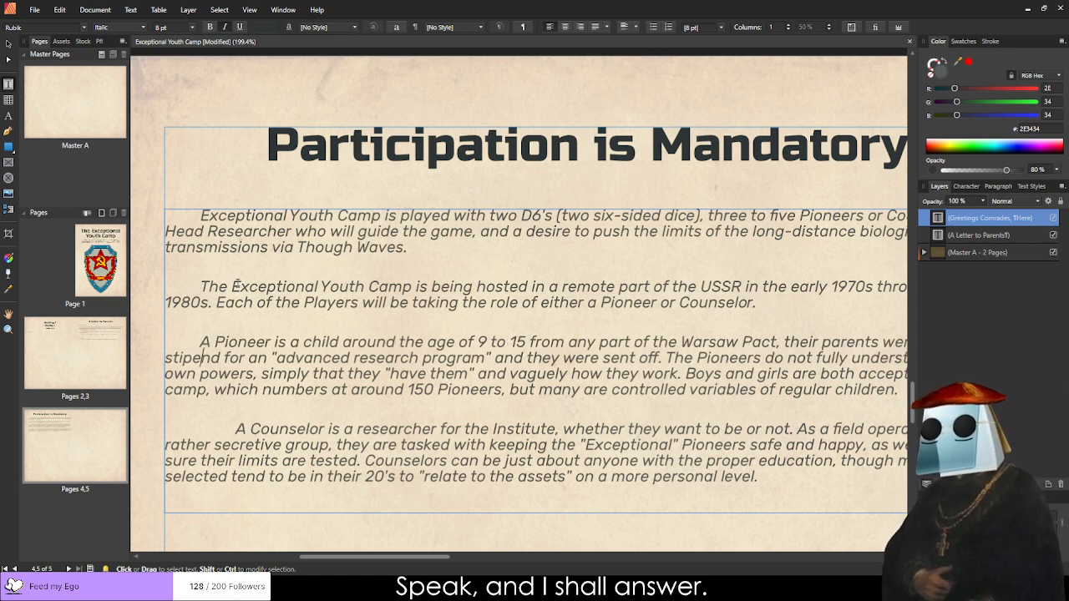
key("Down")
key("Down")
key("Down")
key("Down")
key("BackSpace")
key("BackSpace")
key("Tab")
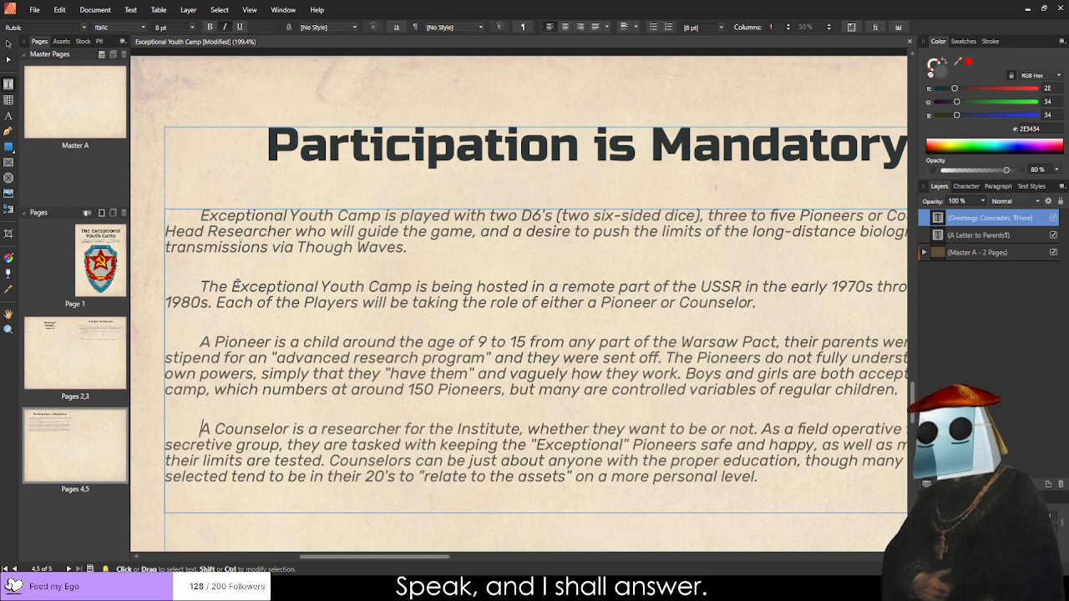
Remove the italics from all the page 4 body text except the opening words "Exceptional Youth Camp".
scroll(477, 392, "down", 2)
scroll(476, 393, "down", 4)
scroll(565, 434, "up", 2)
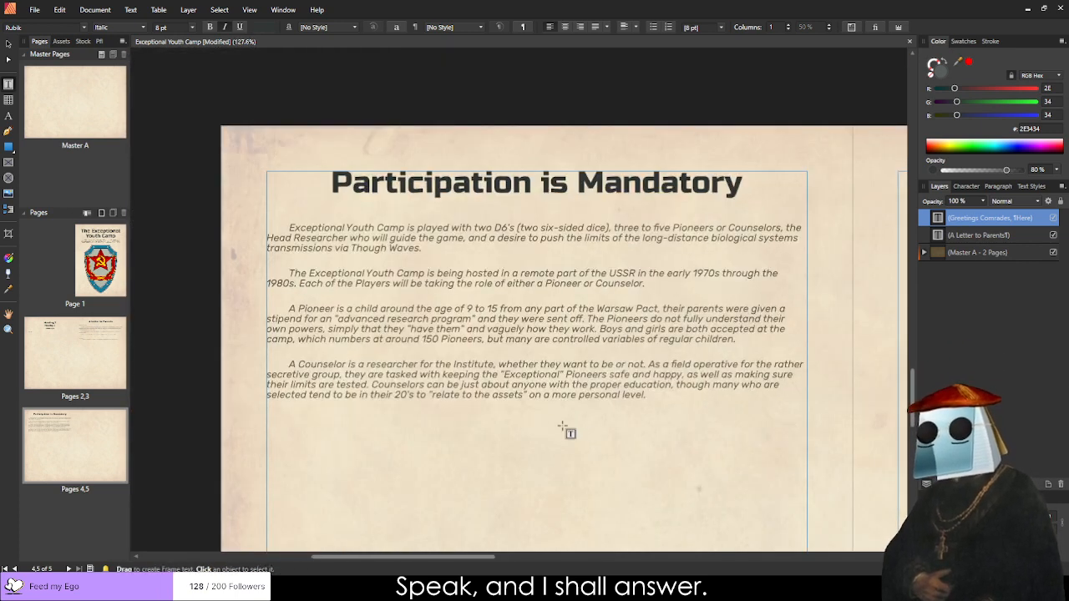
key("Escape")
mouse_move(538, 415)
left_mouse_down()
mouse_move(538, 456)
mouse_move(546, 402)
left_mouse_up()
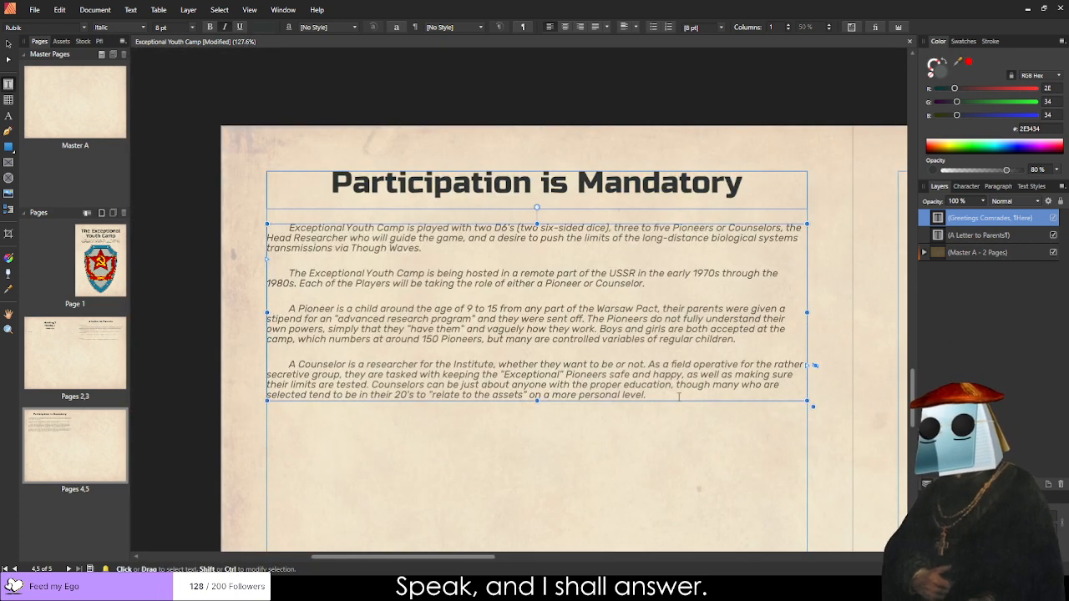
left_click_drag(679, 396, 408, 227)
key("ctrl+i")
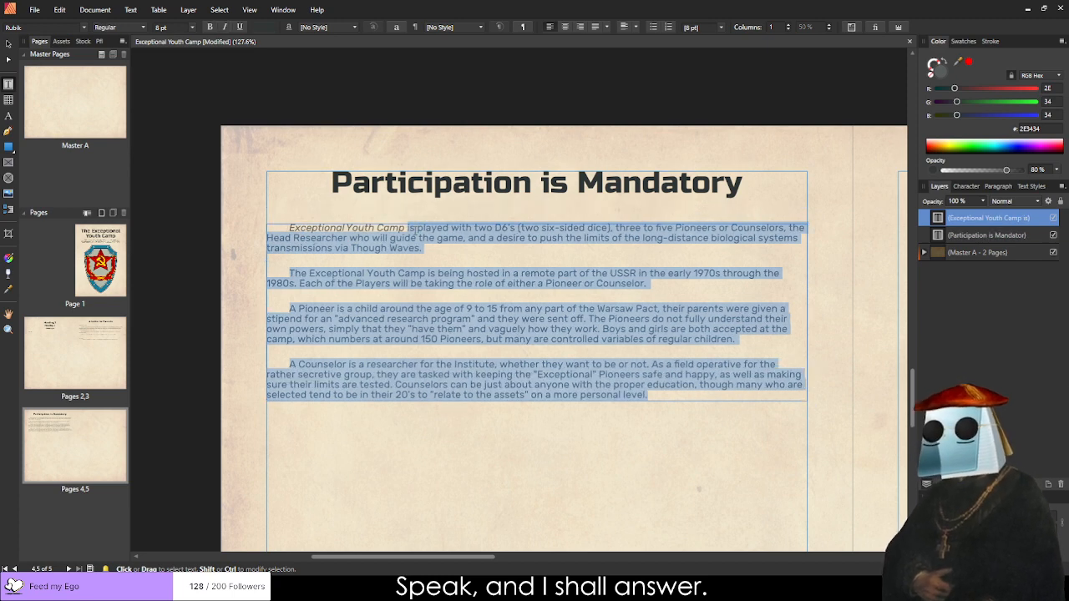
left_click(608, 470)
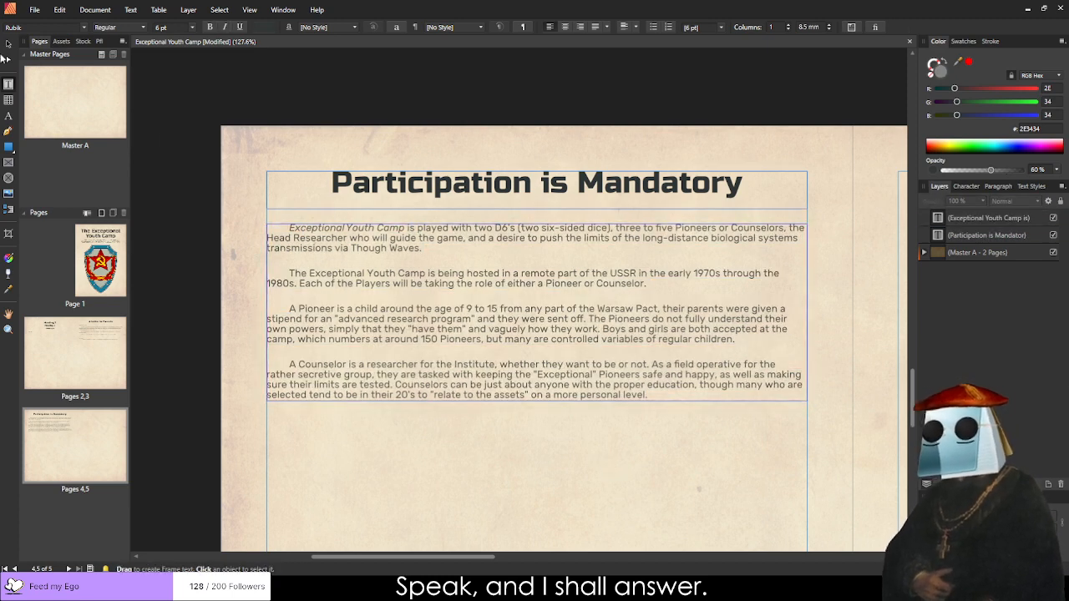
Justify the body text under the "Participation is Mandatory" heading.
key("v")
left_click(460, 370)
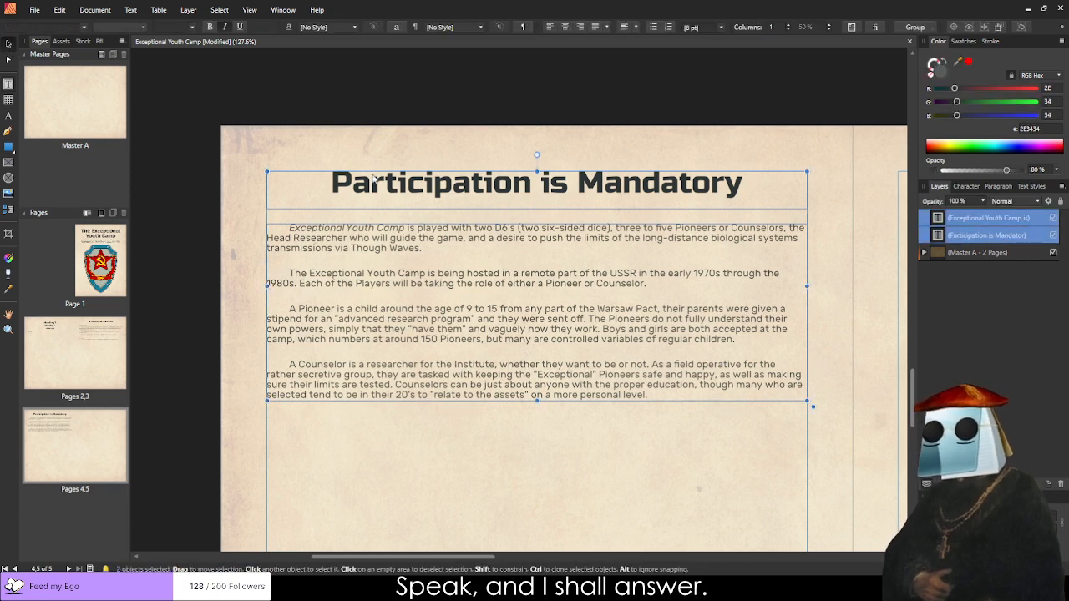
left_click(595, 28)
left_click(414, 456)
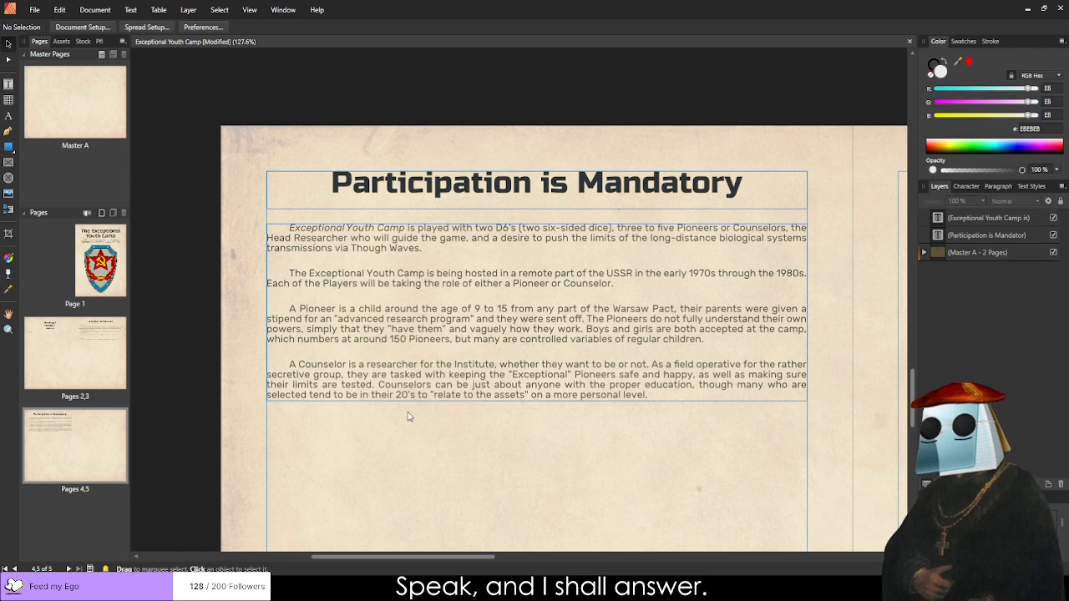
Remove the tab indents from the second, third and fourth paragraphs of the page 4 body text.
left_click(289, 273)
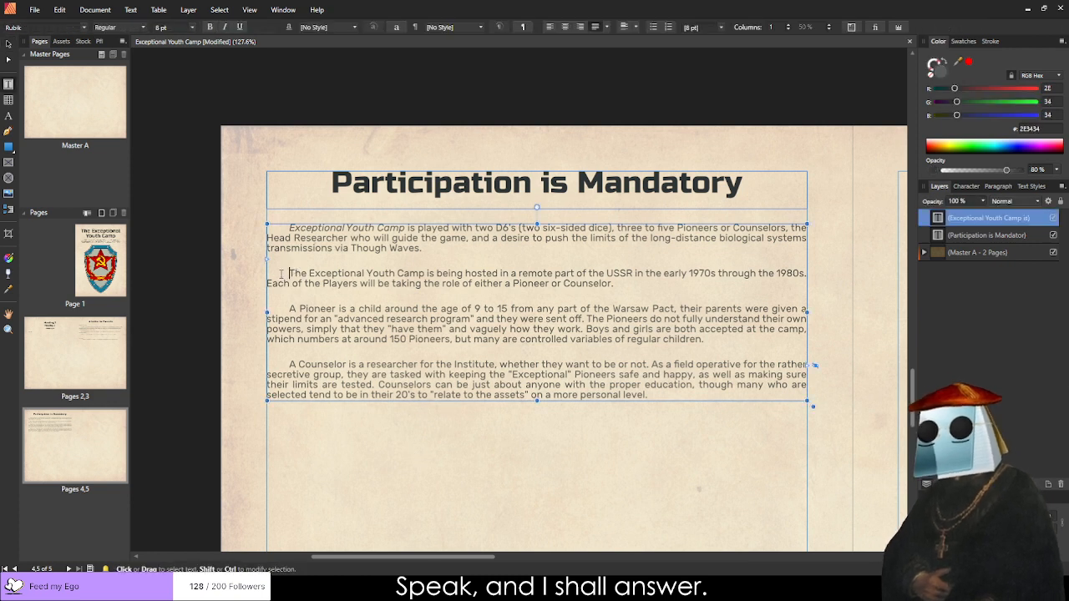
key("BackSpace")
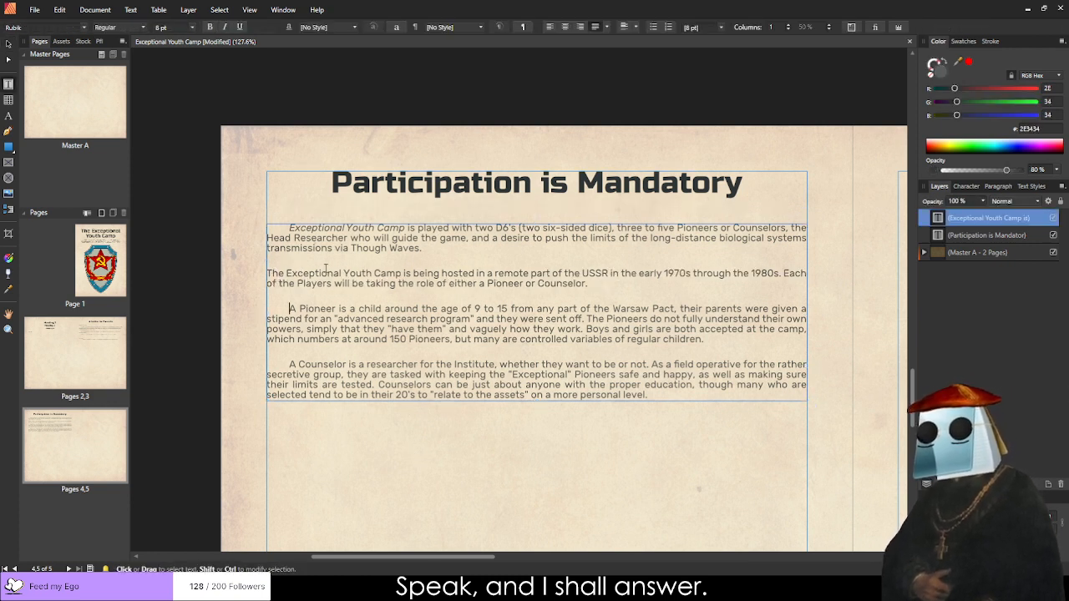
key("BackSpace")
key("BackSpace")
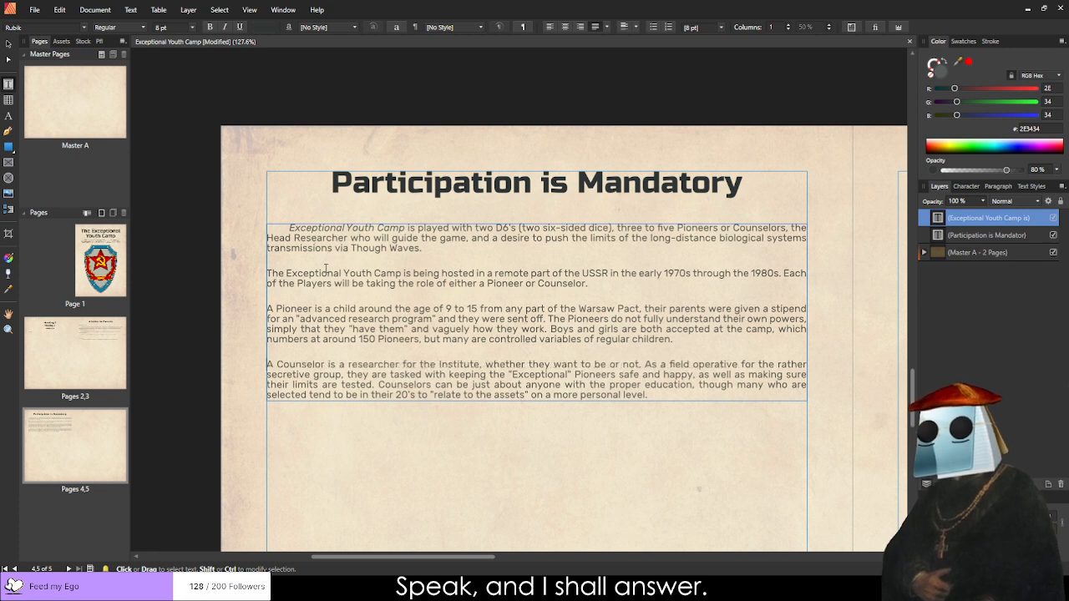
key("Escape")
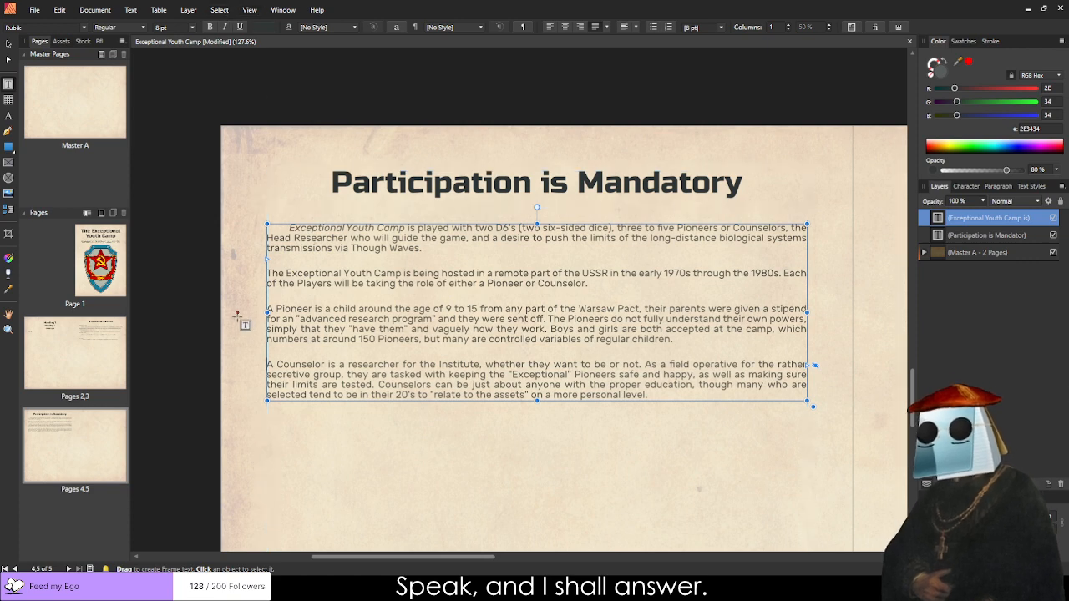
left_click(259, 392)
Duplicate the "Participation is Mandatory" heading and body frames directly below the originals on page 4.
scroll(310, 388, "down", 4)
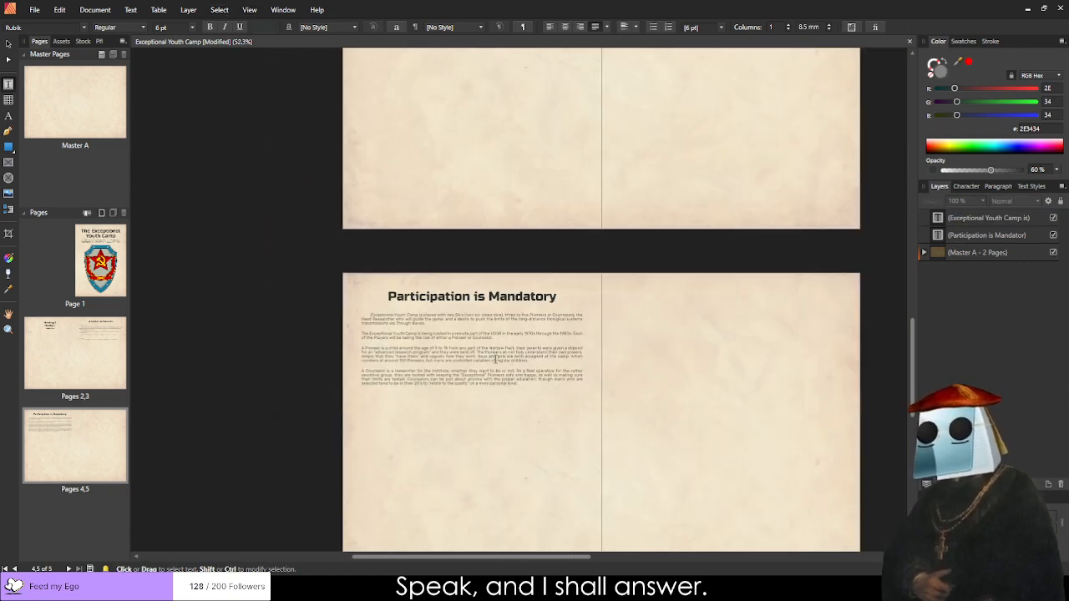
scroll(533, 347, "up", 5)
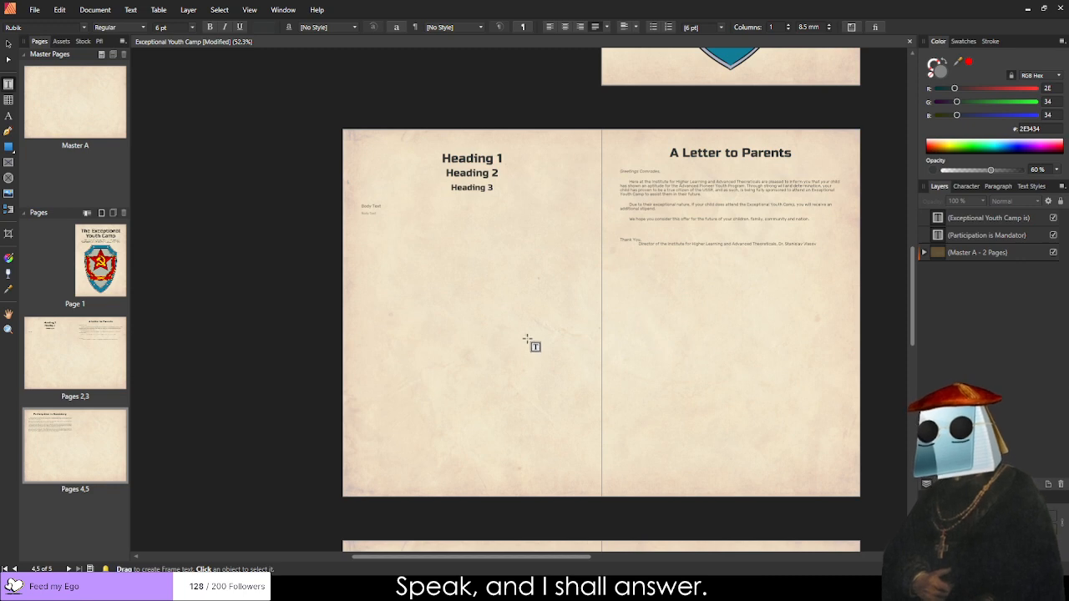
scroll(535, 348, "down", 6)
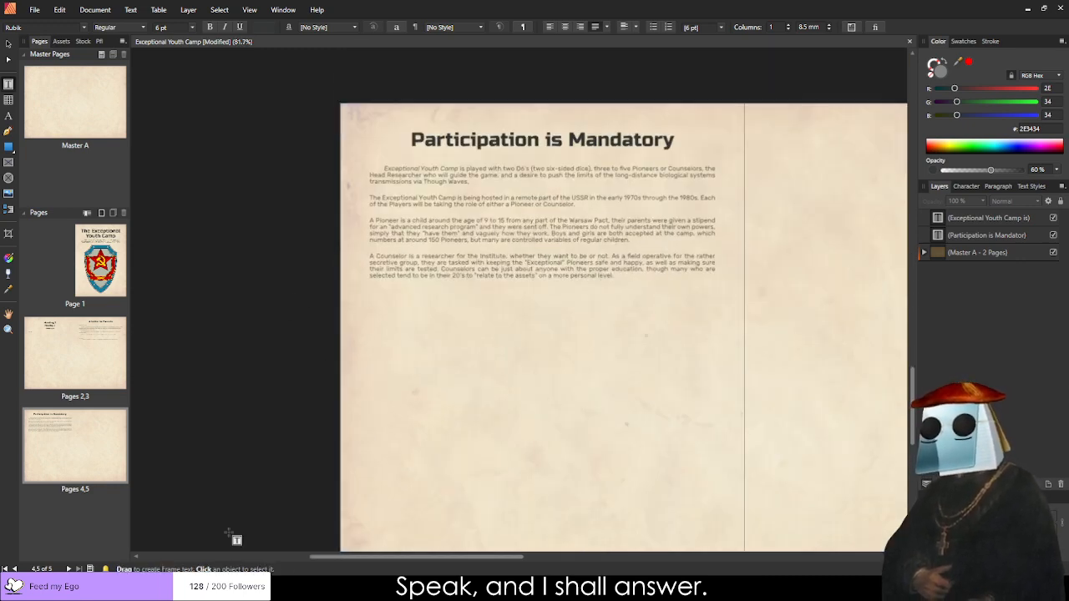
scroll(349, 425, "up", 2)
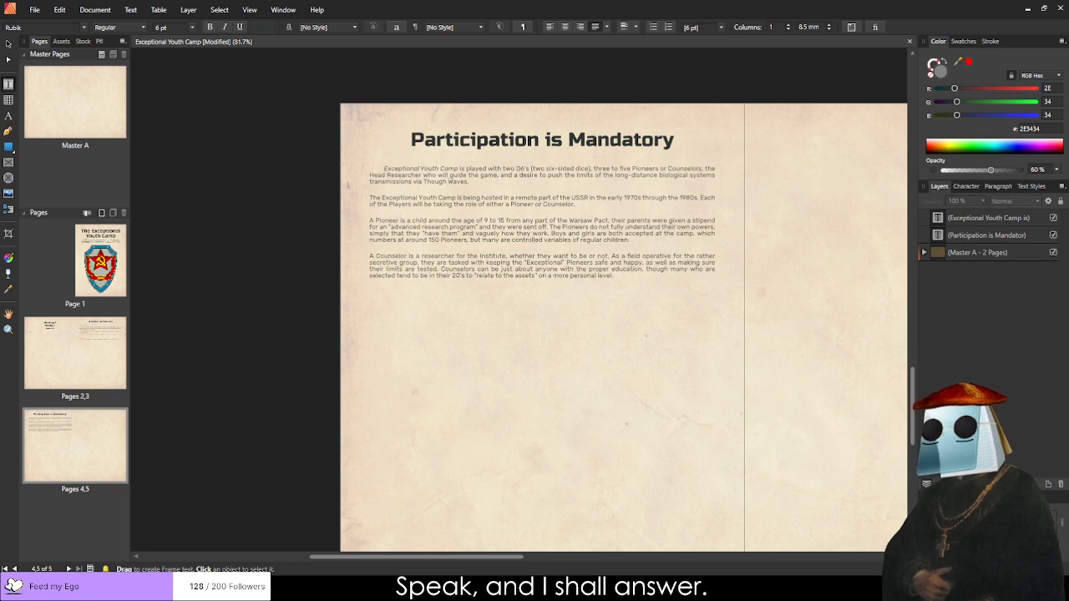
left_click(10, 45)
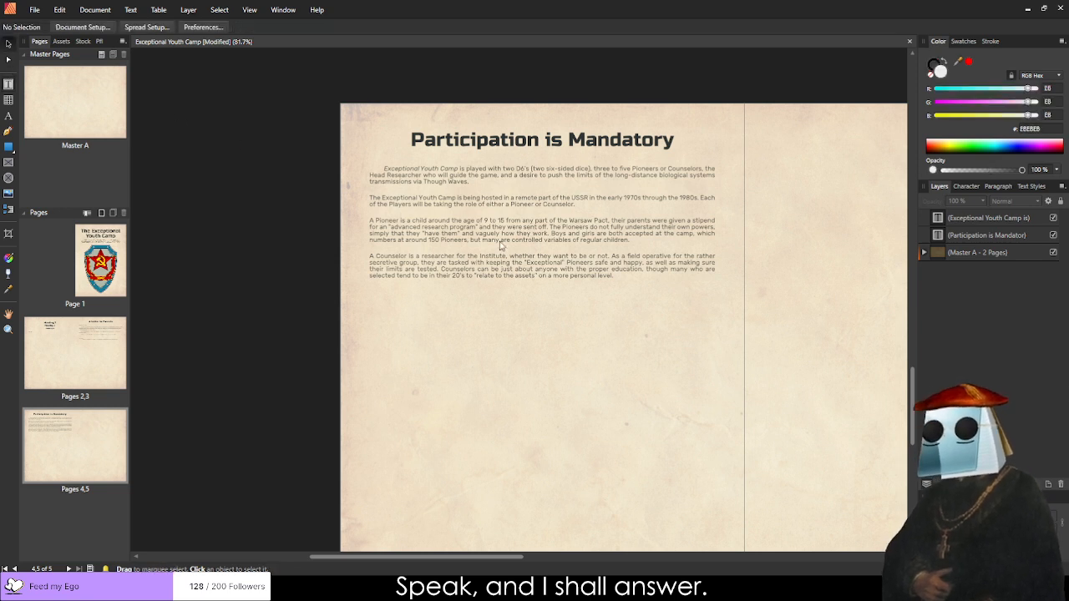
left_click(501, 244)
left_click(439, 138, "shift")
mouse_move(439, 138)
left_mouse_down()
mouse_move(445, 308)
mouse_move(441, 296)
left_mouse_up()
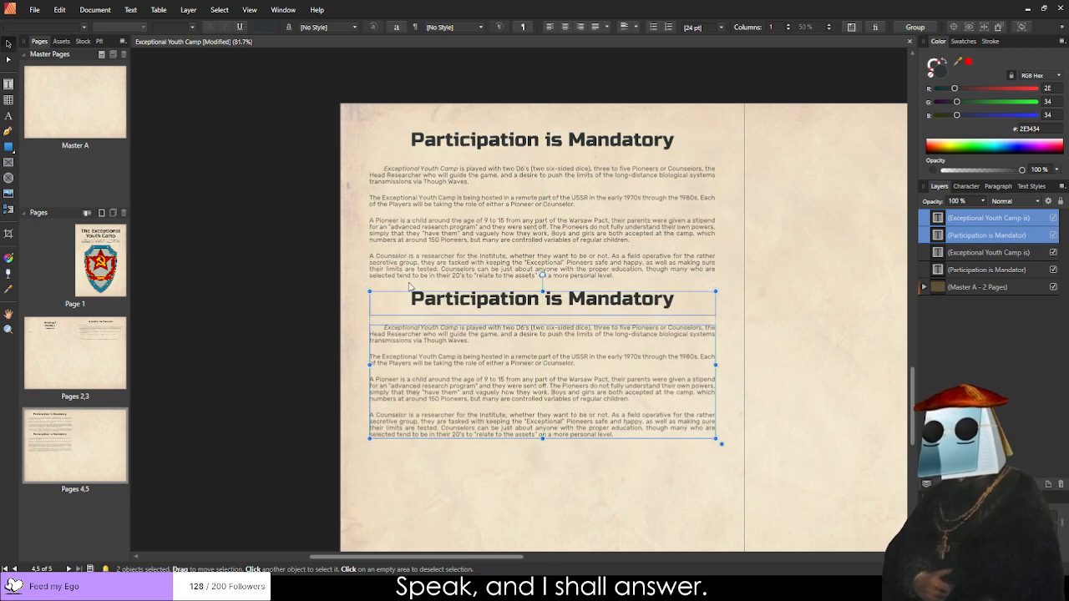
left_click(330, 287)
Replace the duplicated body text with the passage beginning "During their time at the Exceptional Youth Camp" and remove its italics.
scroll(267, 259, "down", 3)
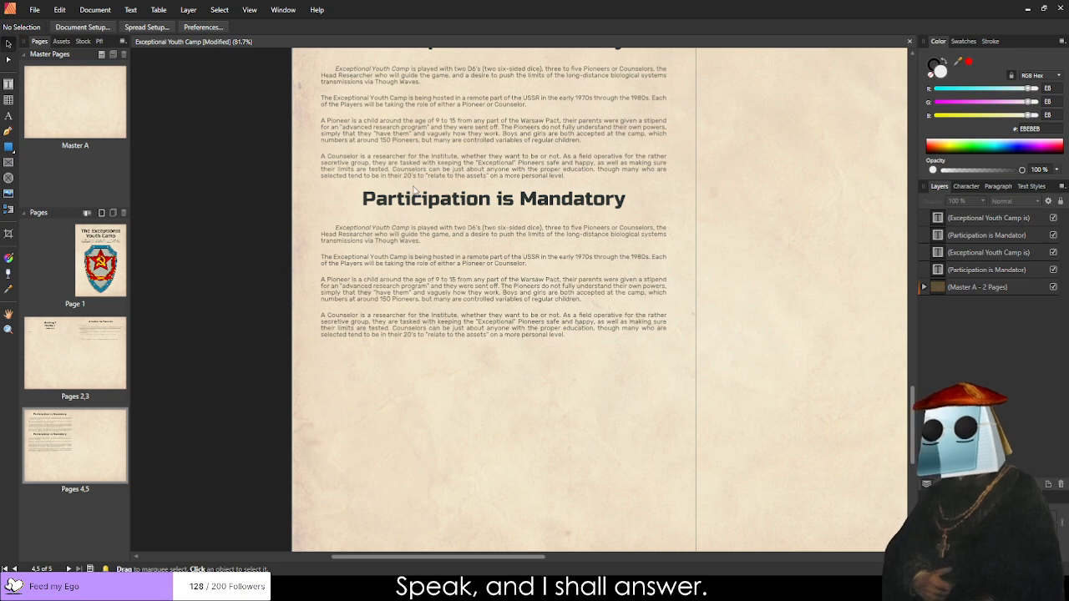
double_click(410, 249)
key("ctrl+a")
key("ctrl+v")
left_click_drag(442, 296, 312, 218)
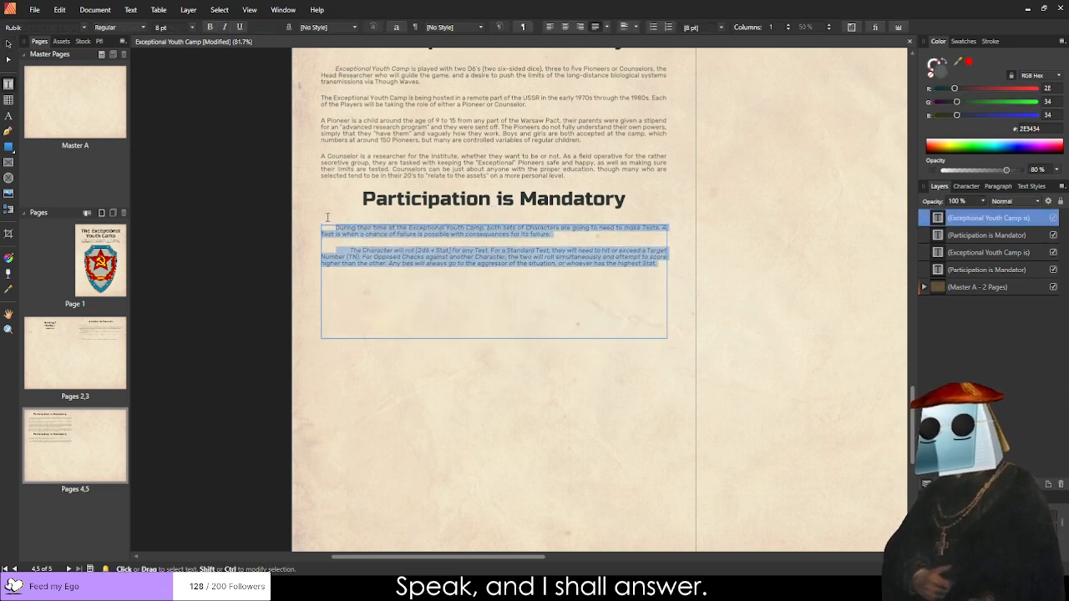
key("ctrl+i")
Reduce the indent of the "The Character will roll" paragraph to one tab and shorten the frame to fit its text.
key("Escape")
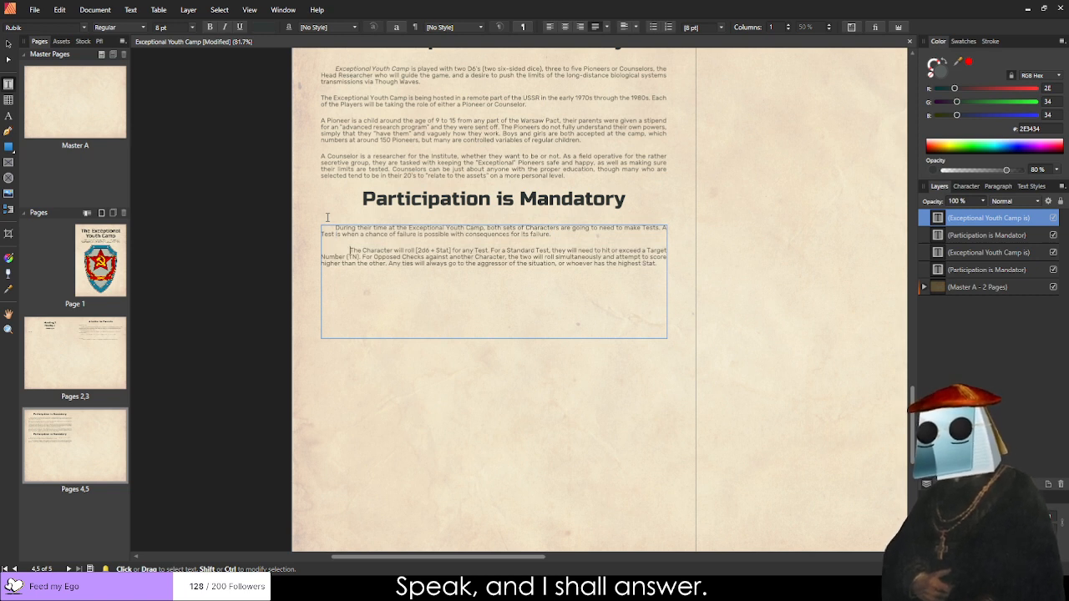
key("BackSpace")
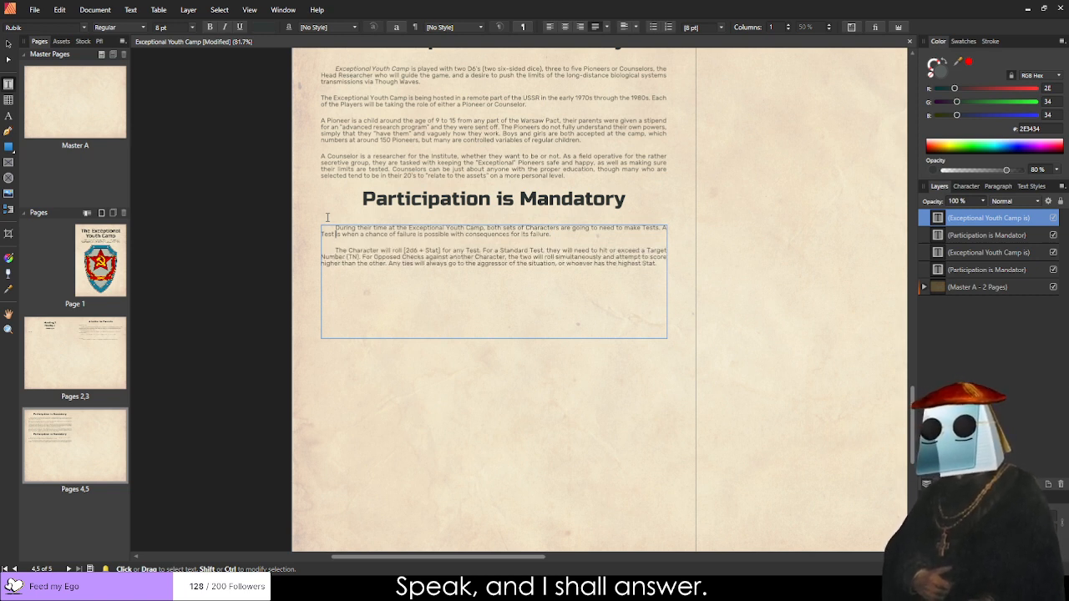
left_click(522, 251)
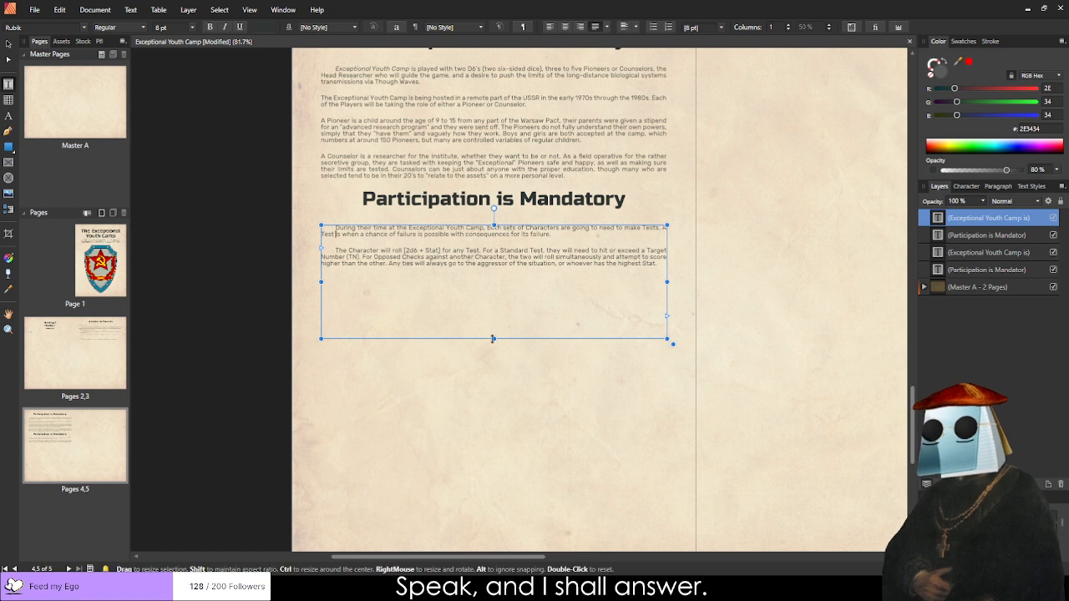
left_click_drag(494, 339, 493, 271)
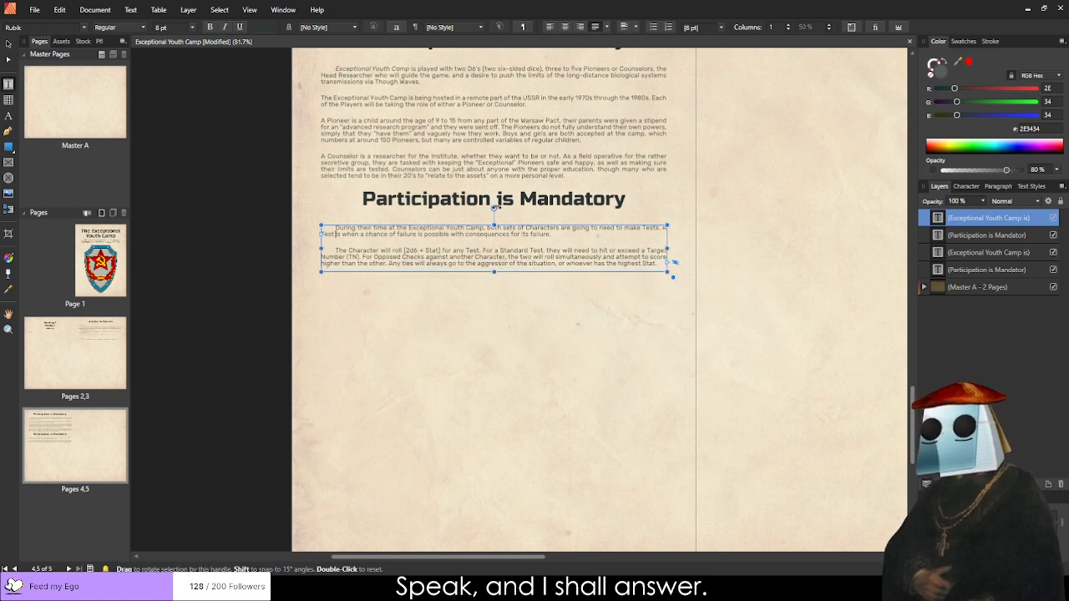
Replace the duplicated heading text with "Field Testing".
triple_click(499, 199)
type("Fe")
key("BackSpace")
type("ield Testing")
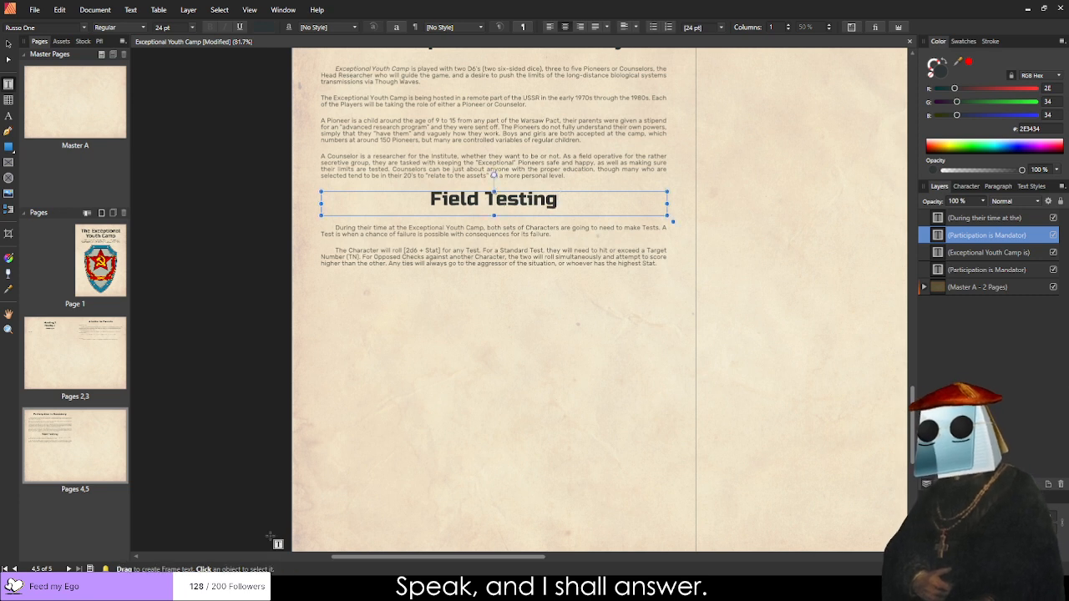
left_click(293, 380)
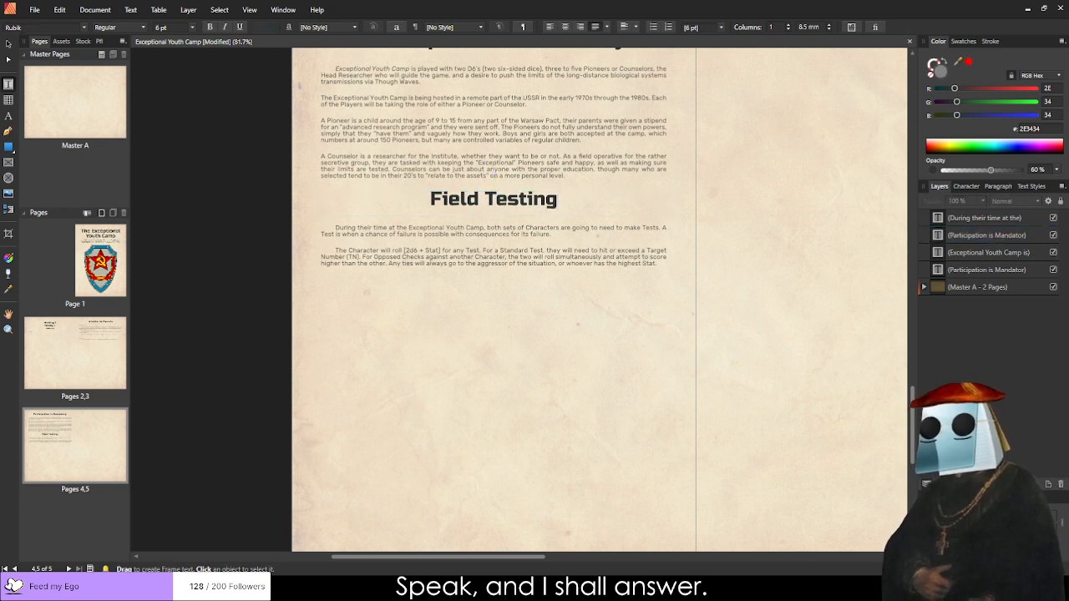
Move the "Field Testing" body frame slightly closer to its heading and shift both frames down to leave a gap above.
scroll(483, 261, "up", 2)
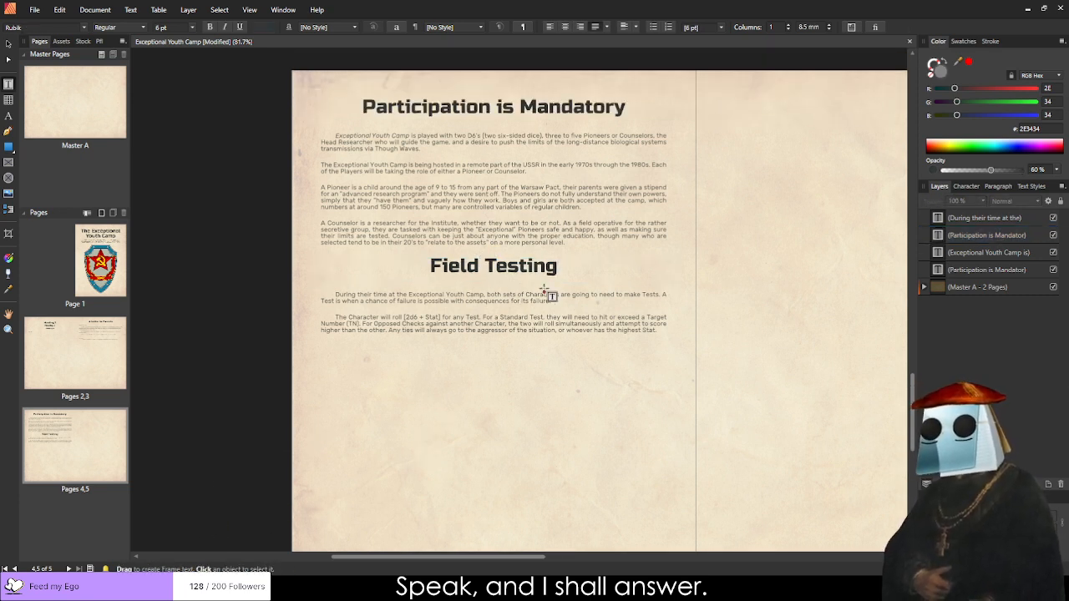
left_click(9, 44)
left_click_drag(565, 331, 565, 326)
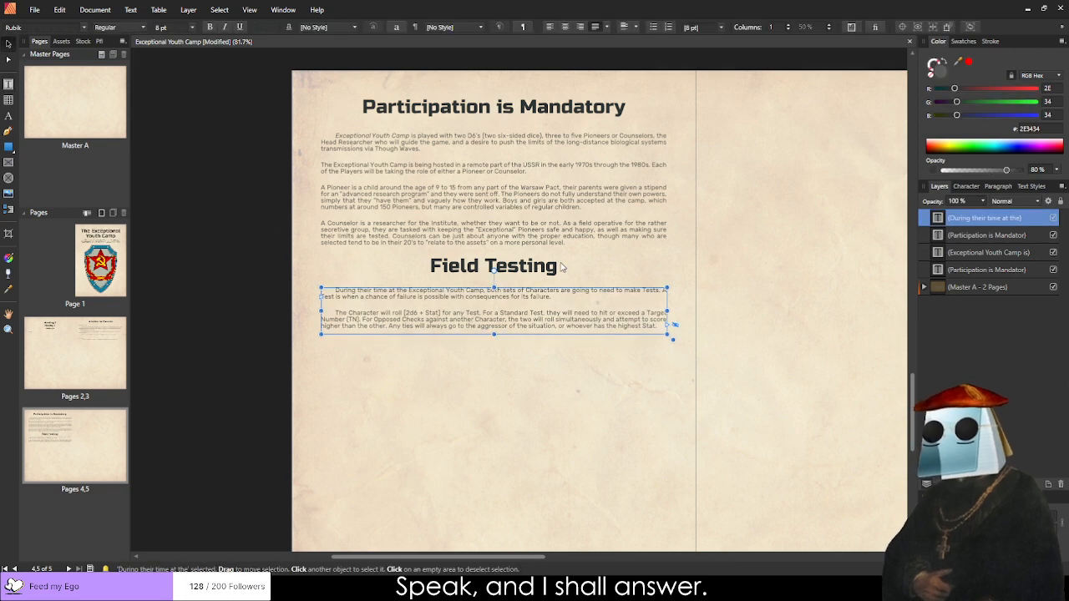
left_click(560, 269, "shift")
left_click_drag(560, 269, 559, 302)
left_click(527, 386)
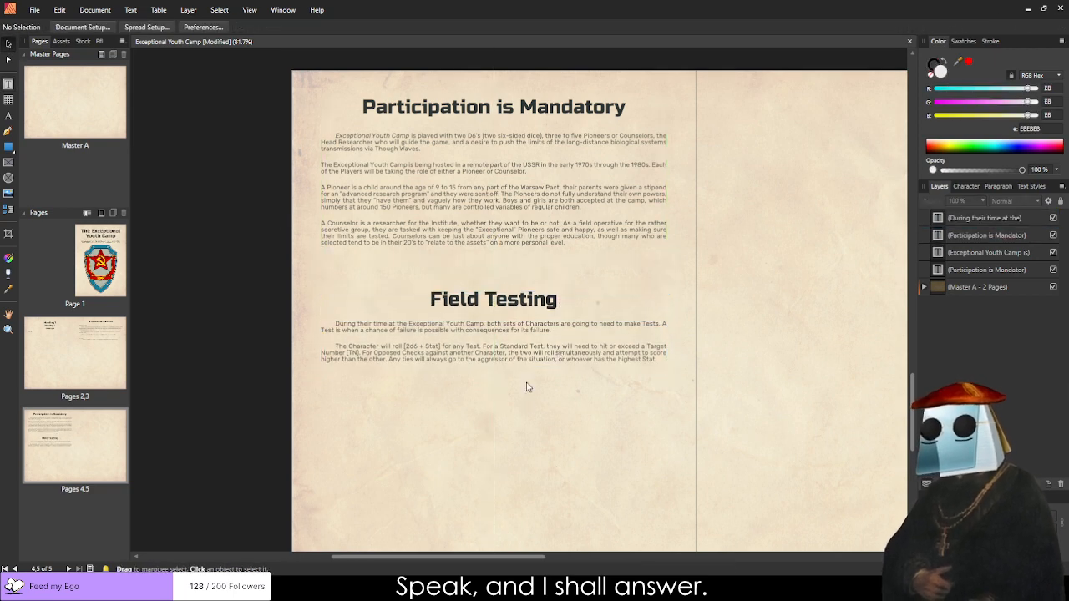
Move the "Field Testing" and "Participation is Mandatory" body frames up so each sits closer beneath its heading.
left_click_drag(527, 351, 526, 346)
left_click(558, 266)
left_click(547, 186)
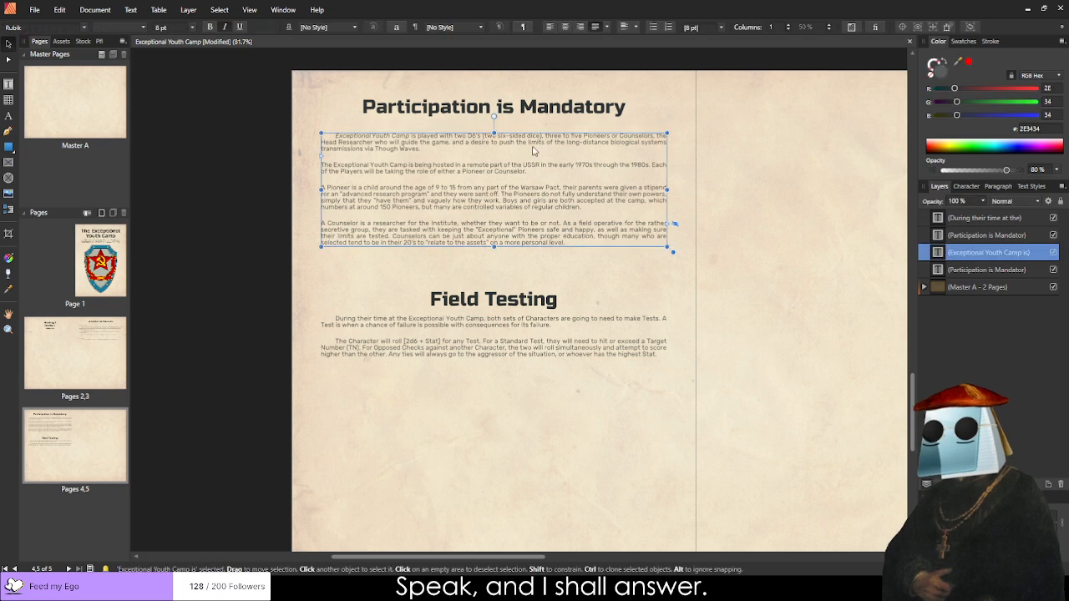
left_click_drag(536, 151, 536, 142)
left_click(737, 263)
Set the "Participation is Mandatory" body text to 10 pt and lengthen its frame to fit all the text.
triple_click(526, 196)
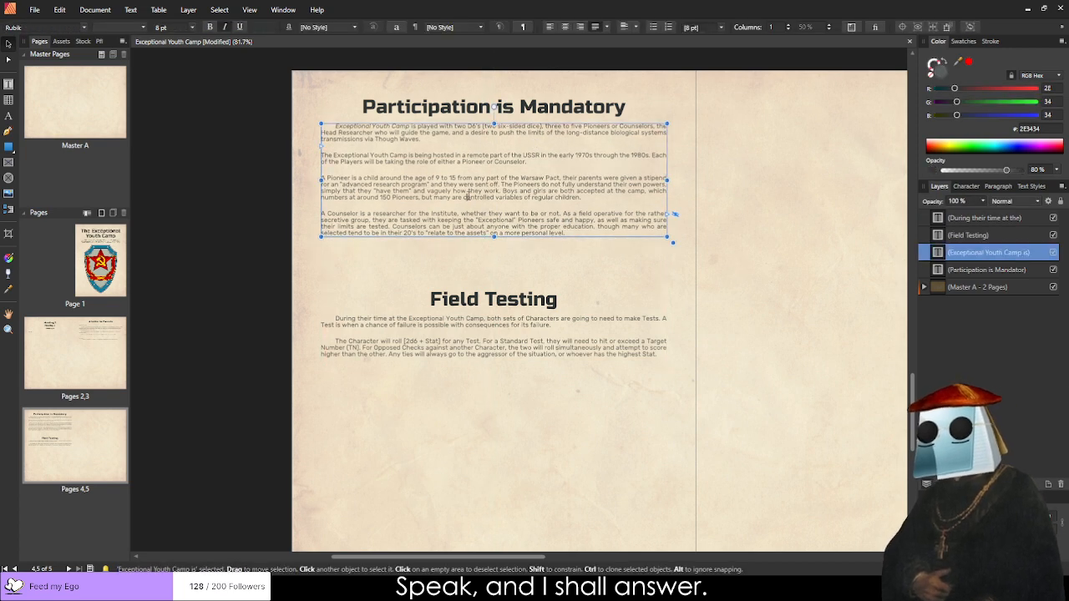
key("ctrl+a")
left_click(194, 29)
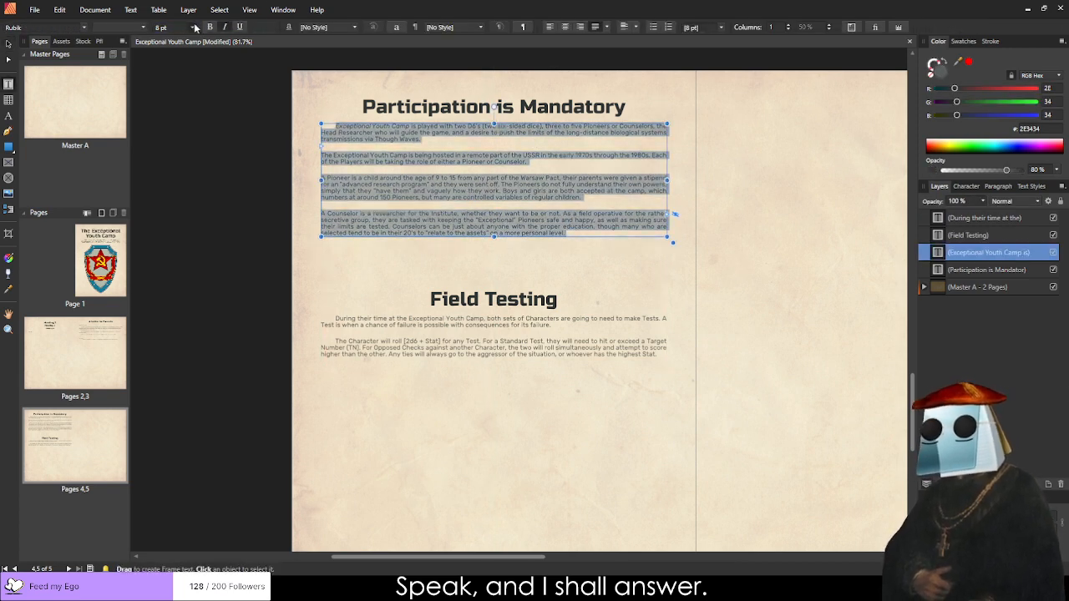
left_click(172, 69)
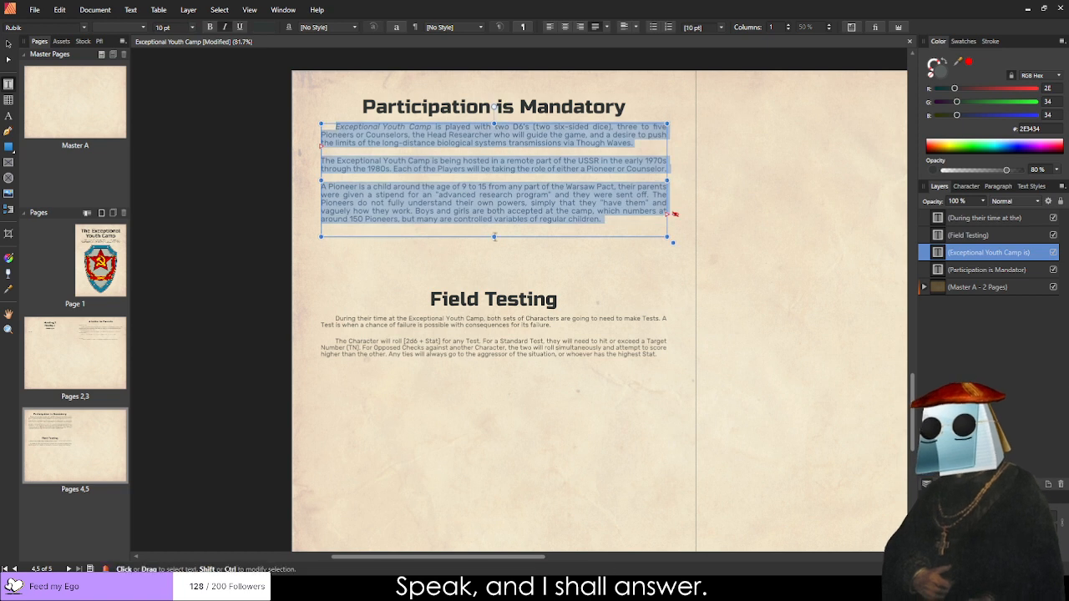
left_click(493, 237)
left_click_drag(493, 236, 497, 277)
Set the "Field Testing" body text to 10 pt and extend its frame downward to fit the text.
left_click(494, 320)
key("ctrl+a")
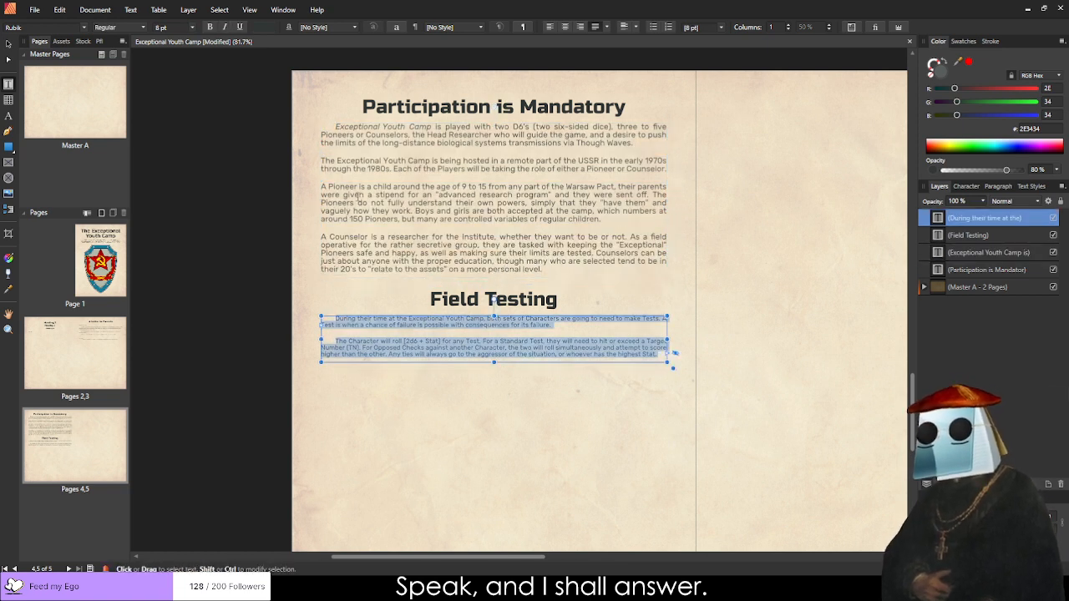
left_click(189, 28)
type("10")
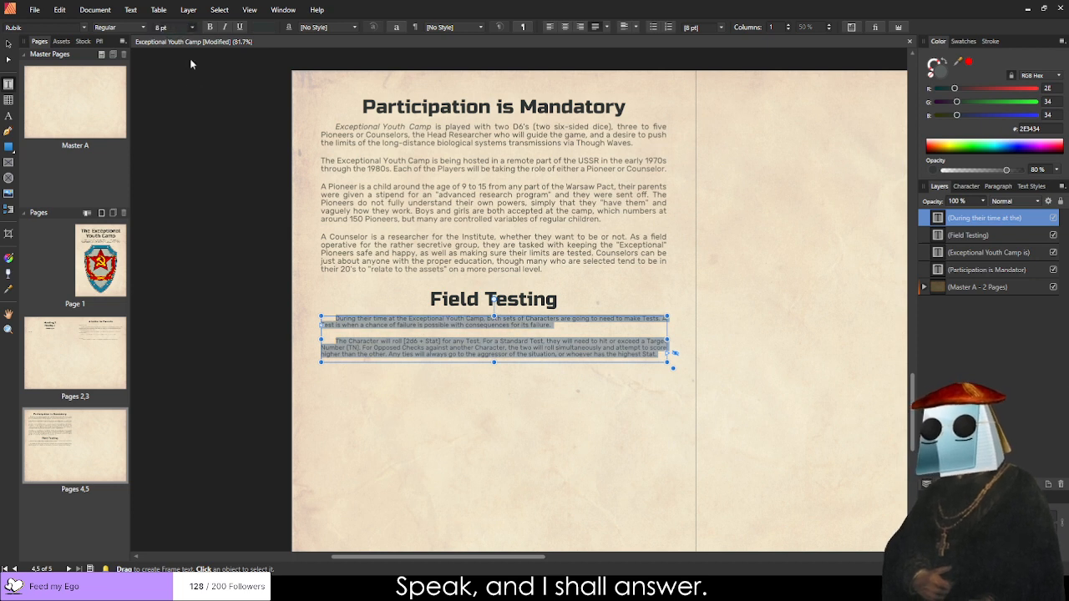
key("Return")
left_click_drag(494, 363, 493, 389)
left_click(410, 428)
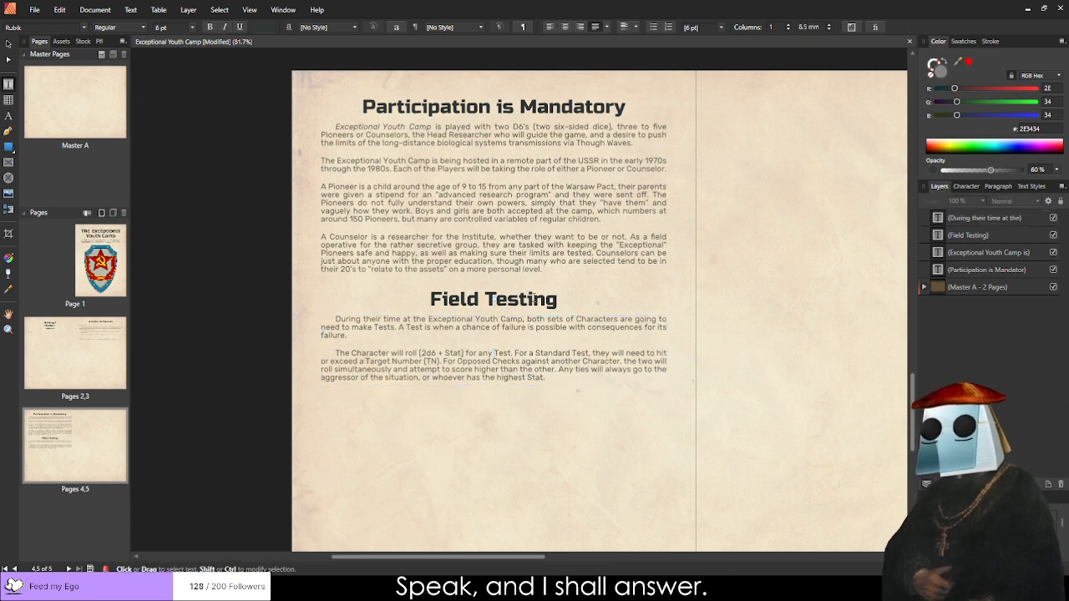
Indent the second, third and fourth paragraphs under "Participation is Mandatory" by one tab each.
scroll(430, 288, "down", 2)
scroll(430, 288, "up", 6)
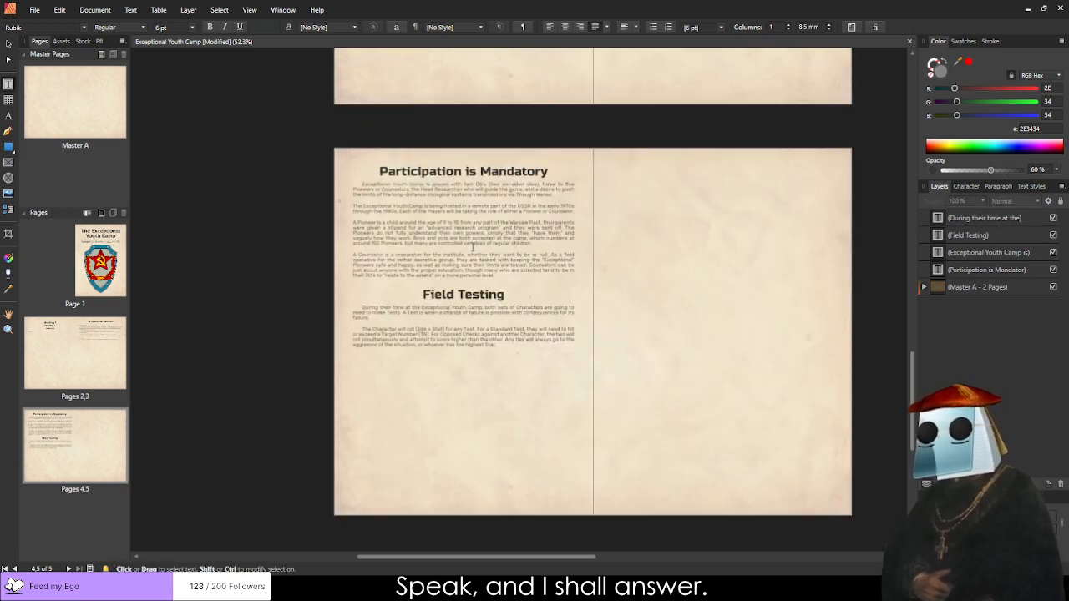
scroll(351, 269, "down", 4)
scroll(301, 322, "up", 1)
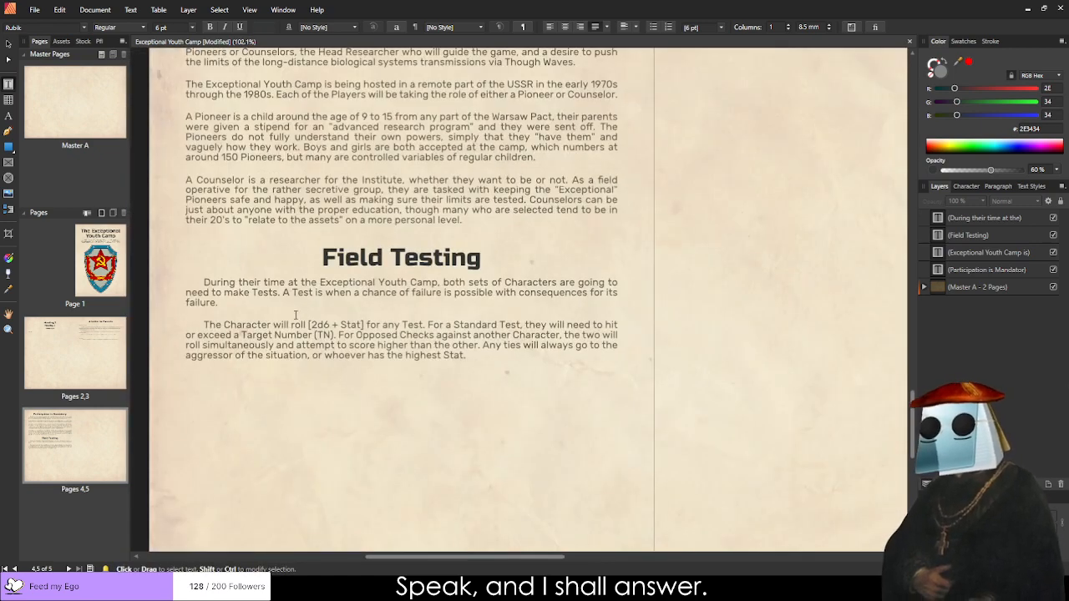
scroll(251, 251, "up", 1)
left_click(204, 92)
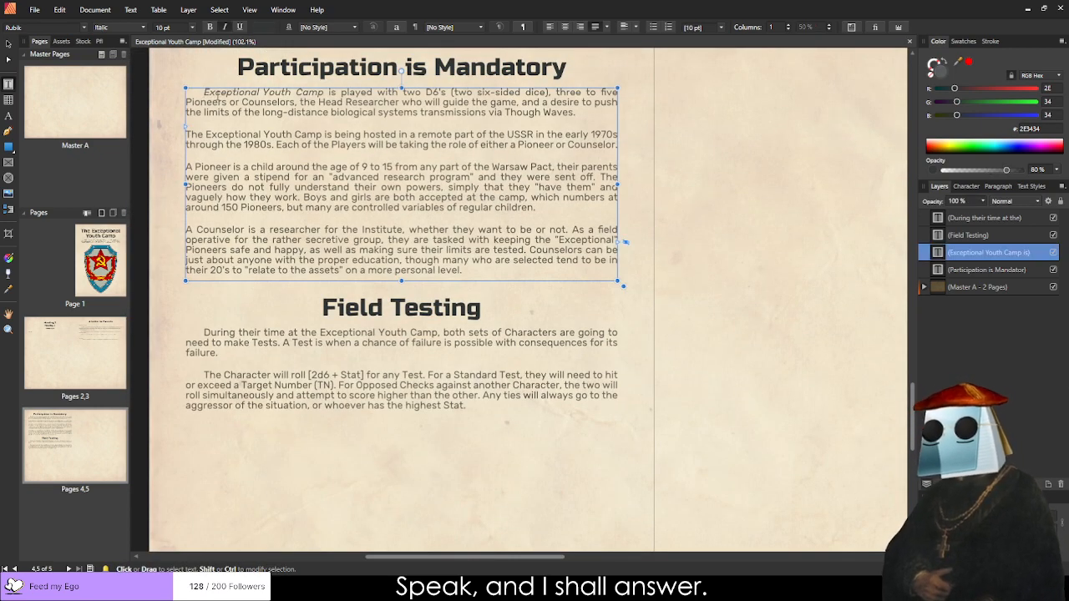
key("Down")
key("Down")
key("Tab")
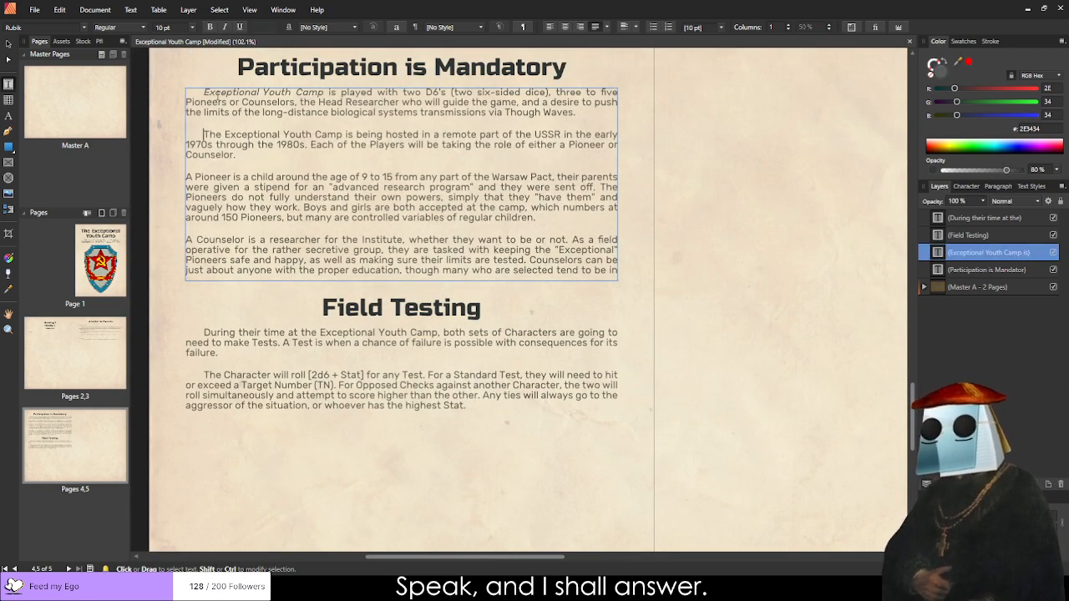
key("Tab")
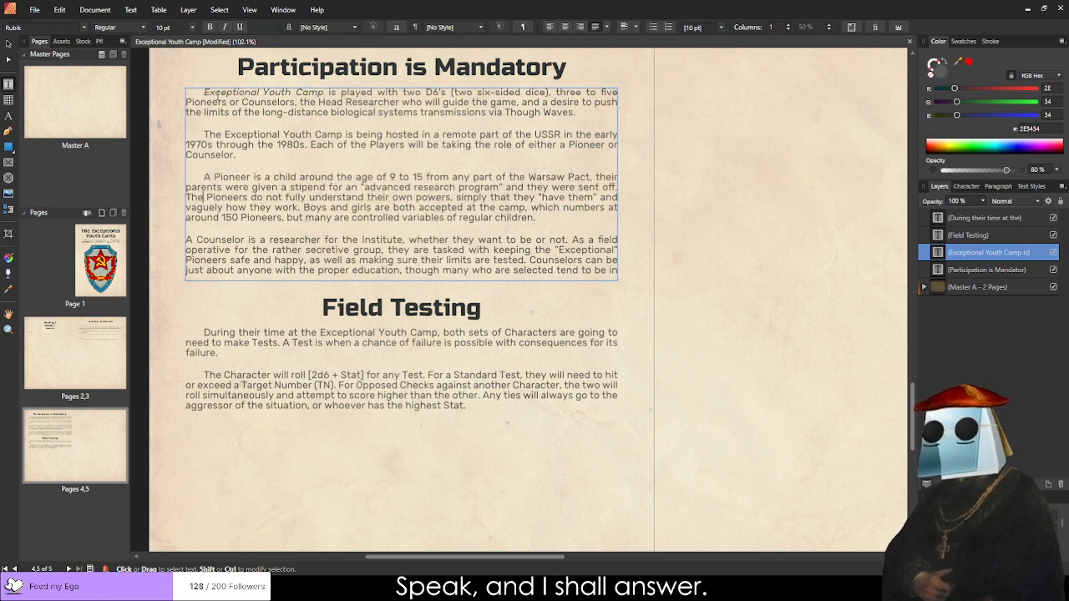
key("Tab")
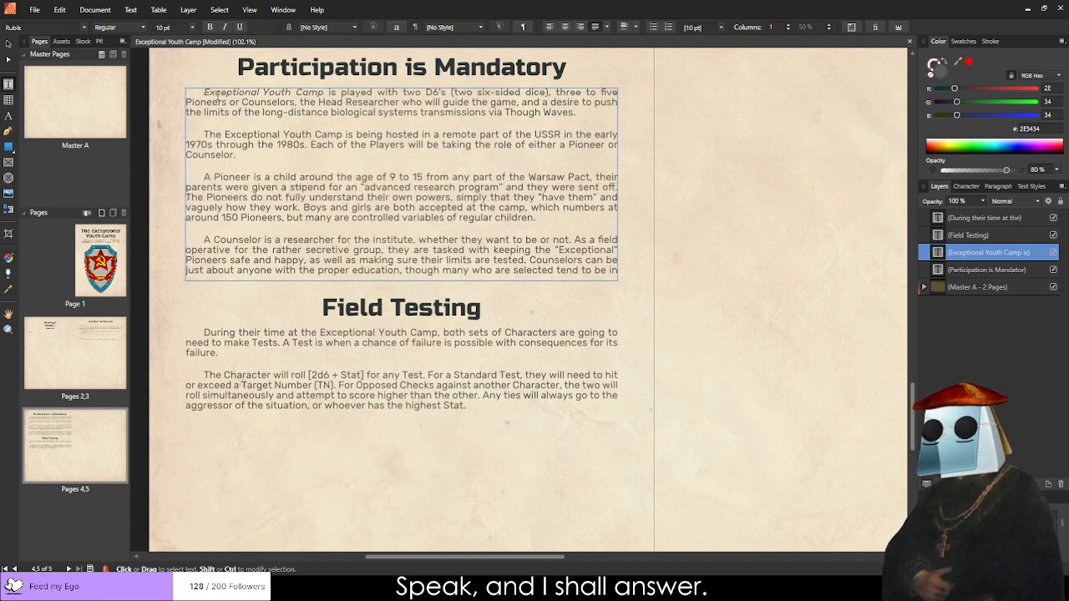
scroll(256, 167, "down", 4)
scroll(205, 133, "up", 7)
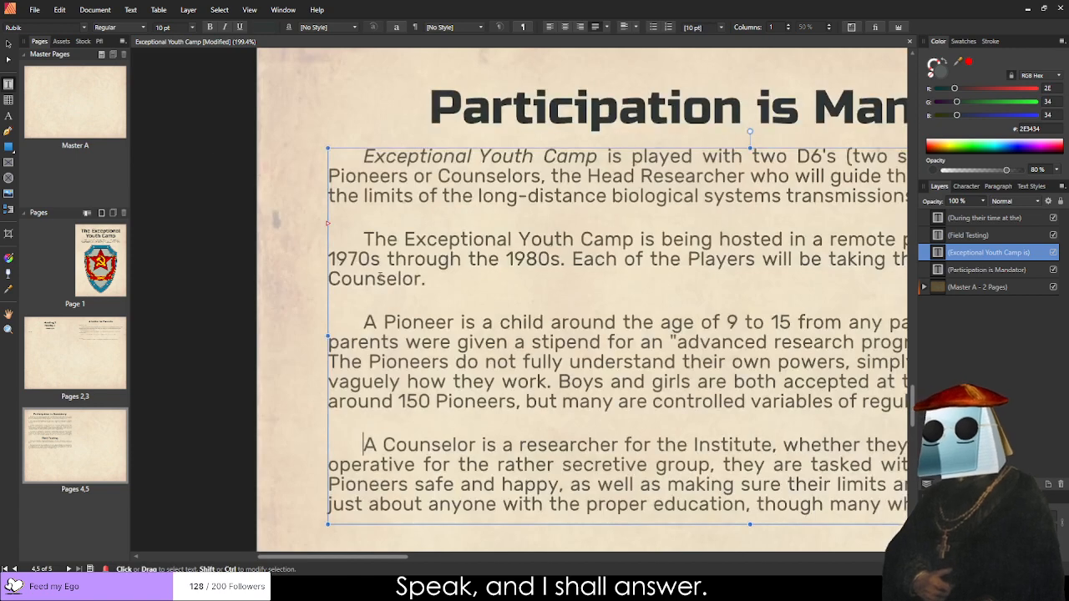
Remove the tab indents from the "A Counselor" and "A Pioneer" paragraphs and lengthen their frame slightly to fit the text.
scroll(380, 277, "down", 2)
key("ctrl+z")
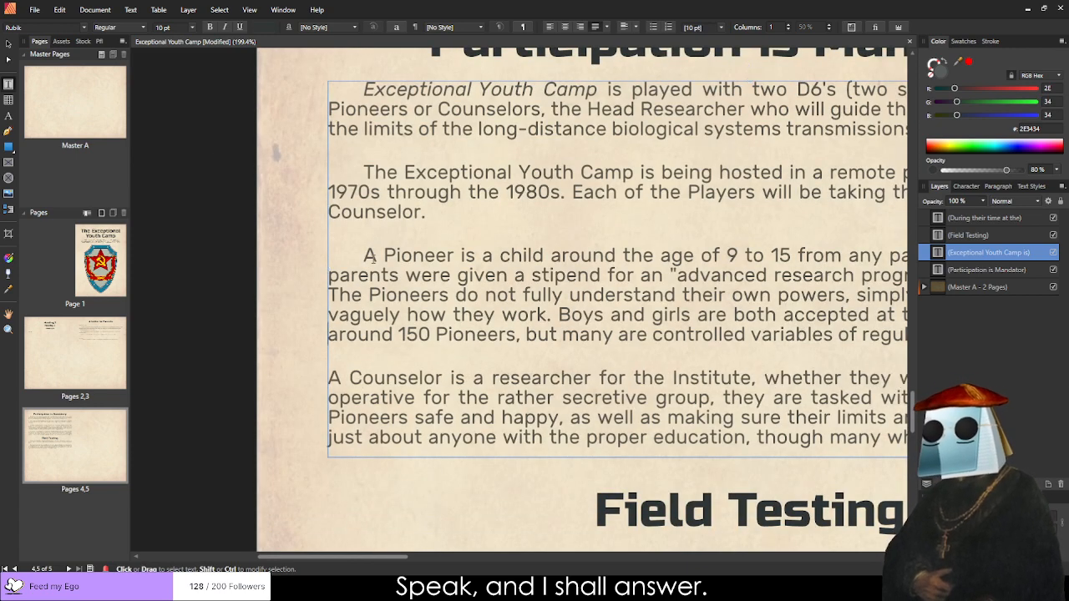
key("BackSpace")
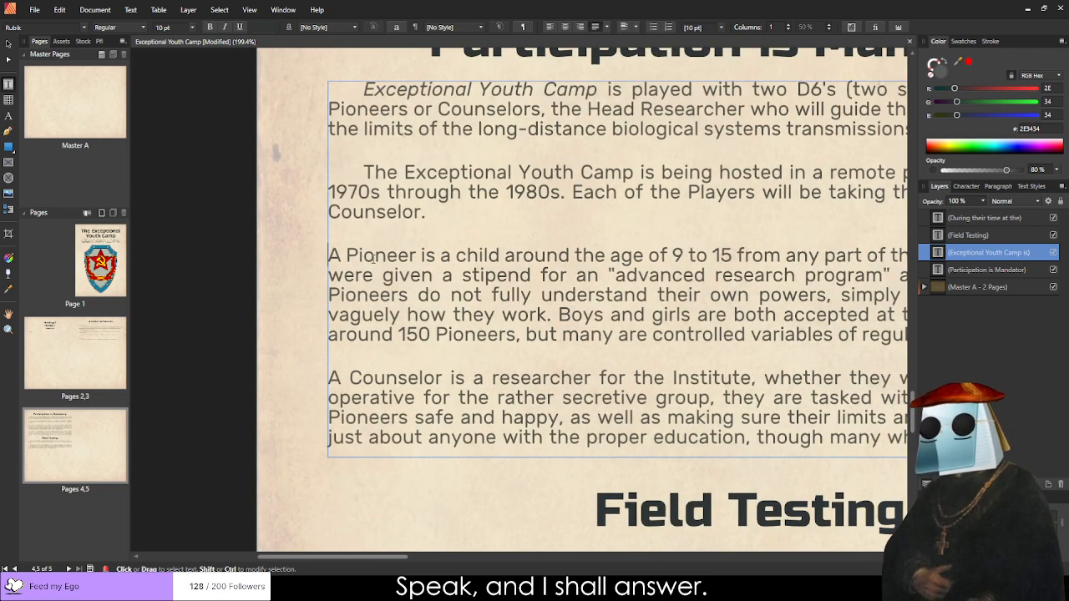
scroll(349, 264, "down", 3, "ctrl")
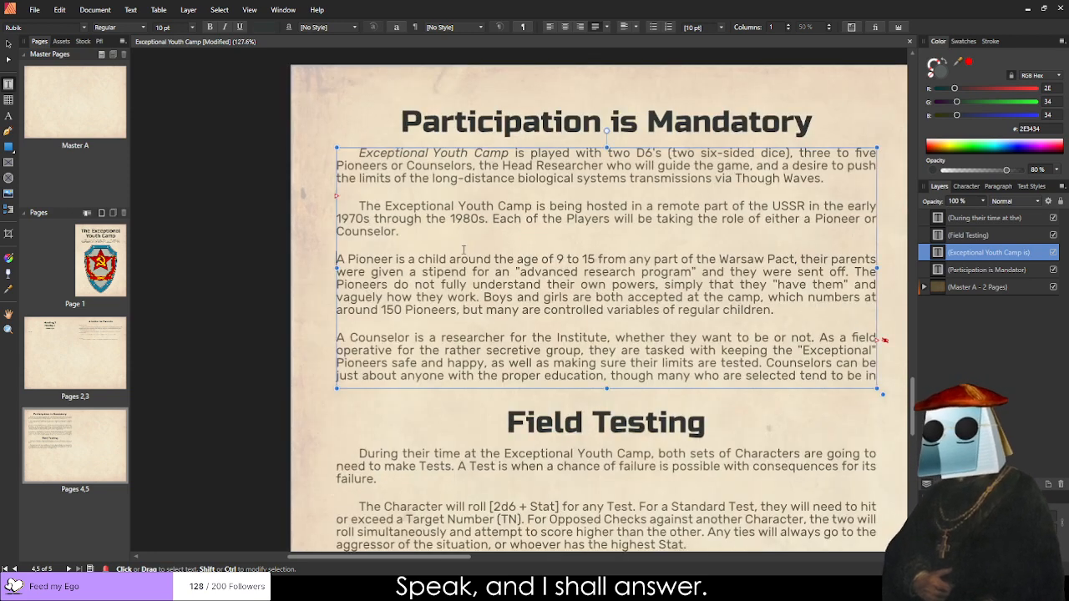
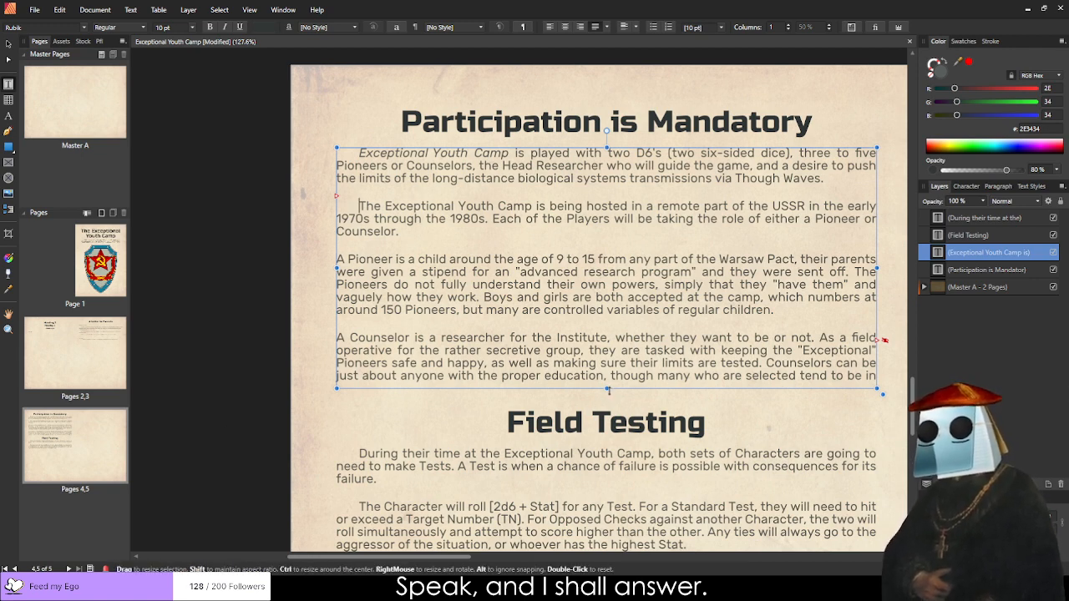
mouse_move(608, 388)
left_mouse_down()
mouse_move(606, 410)
mouse_move(606, 397)
left_mouse_up()
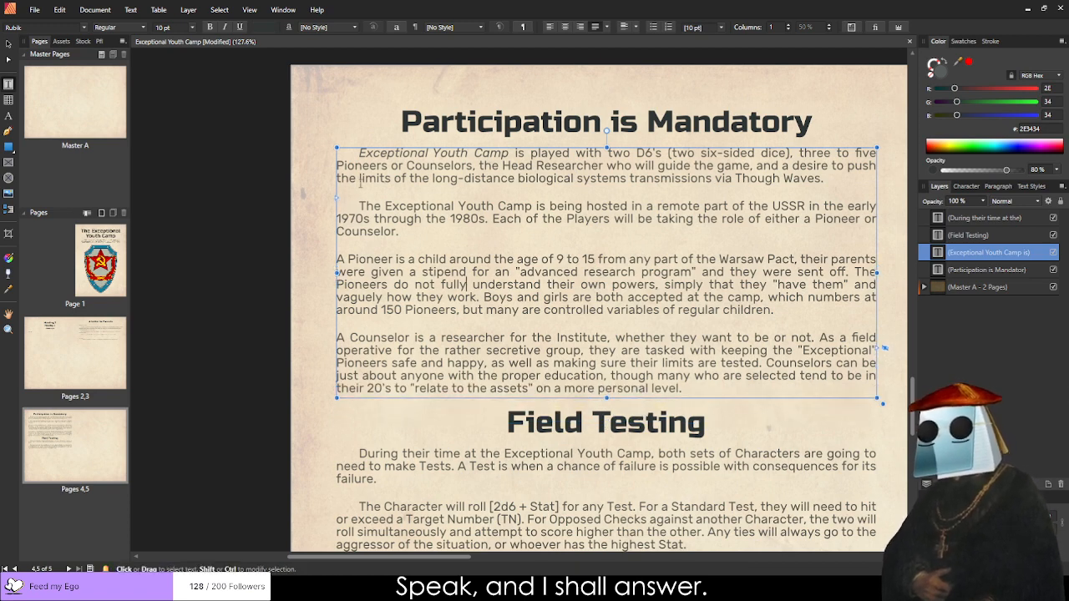
Try a one-tab indent on the "A Pioneer is a child" paragraph.
left_click(338, 260)
key("Tab")
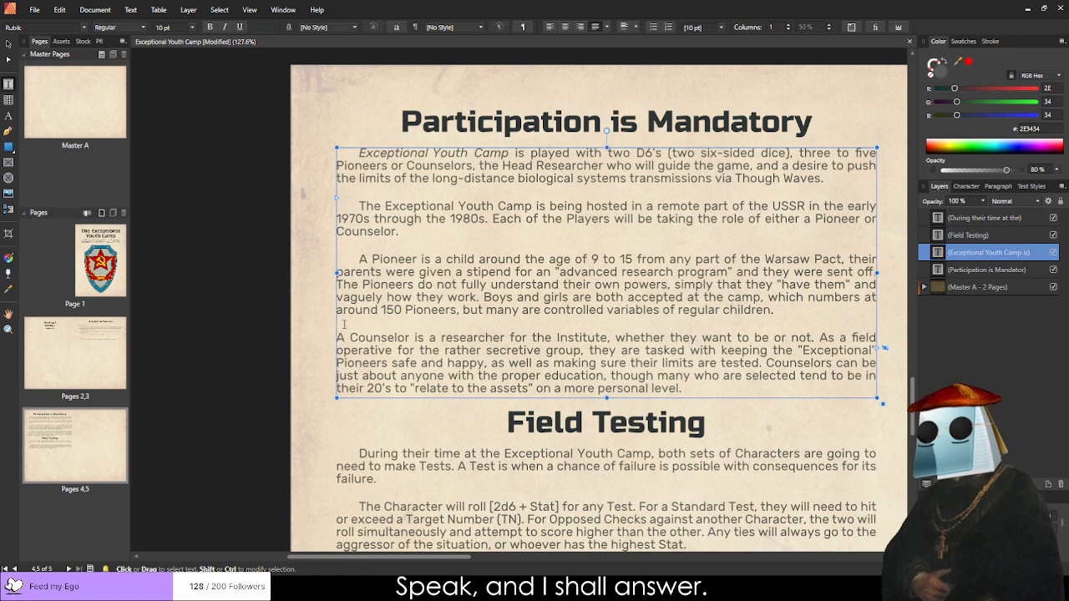
key("BackSpace")
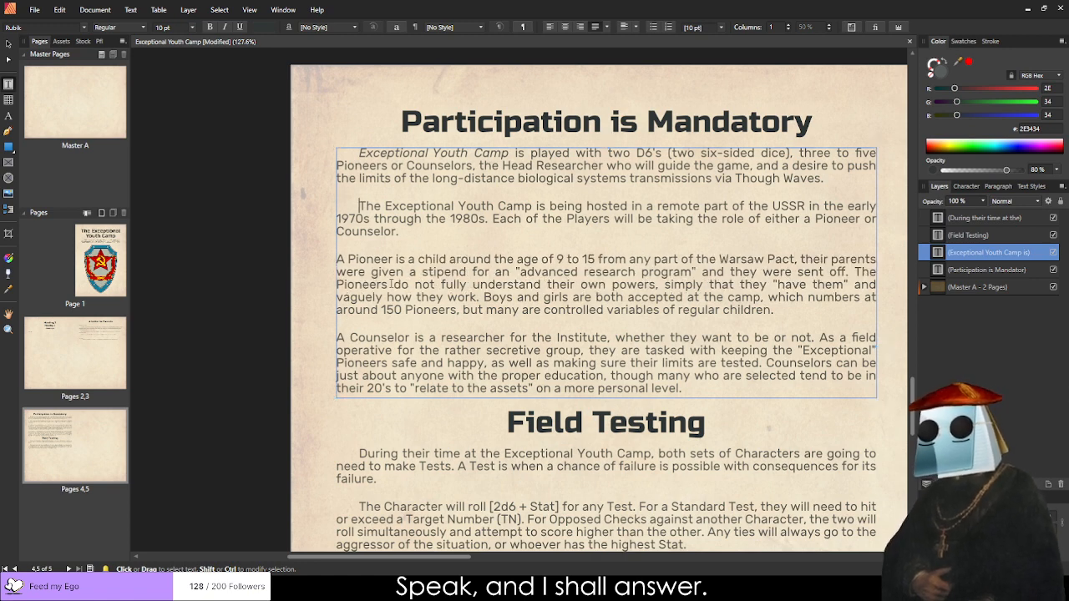
Remove the tab indents from the first two paragraphs under "Participation is Mandatory".
key("BackSpace")
key("Up")
key("Up")
key("Up")
key("Up")
key("Right")
key("BackSpace")
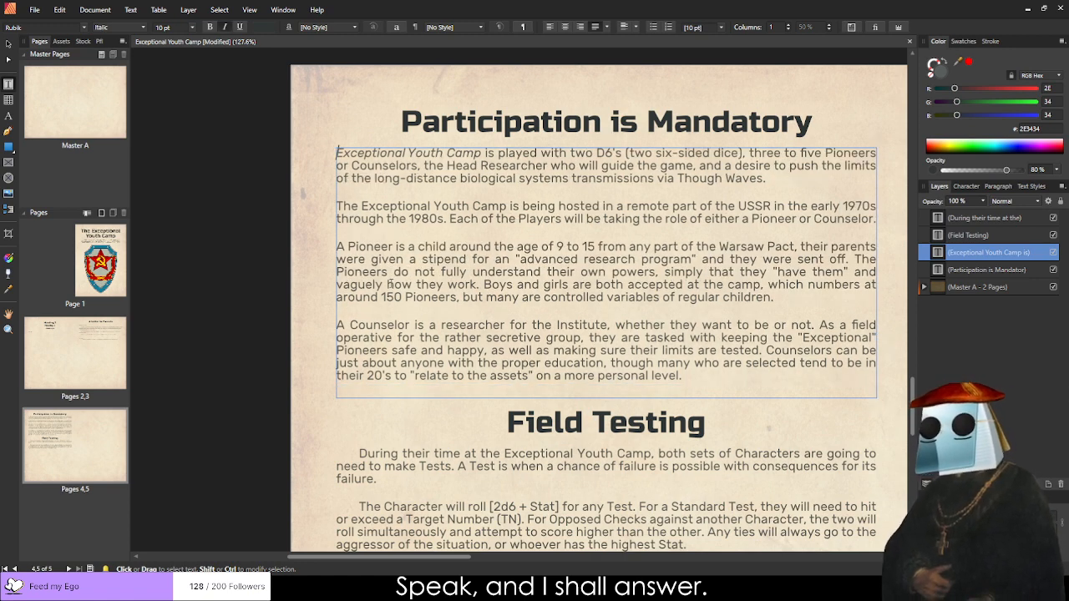
Left-align all the body text under "Participation is Mandatory".
scroll(327, 370, "down", 5)
scroll(375, 381, "up", 5)
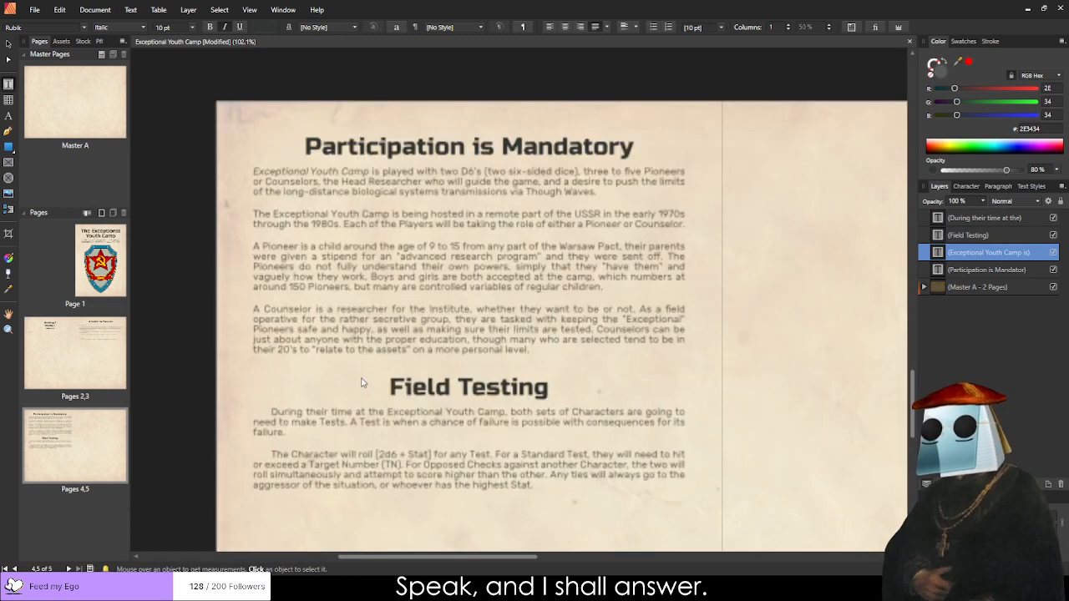
key("ctrl+a")
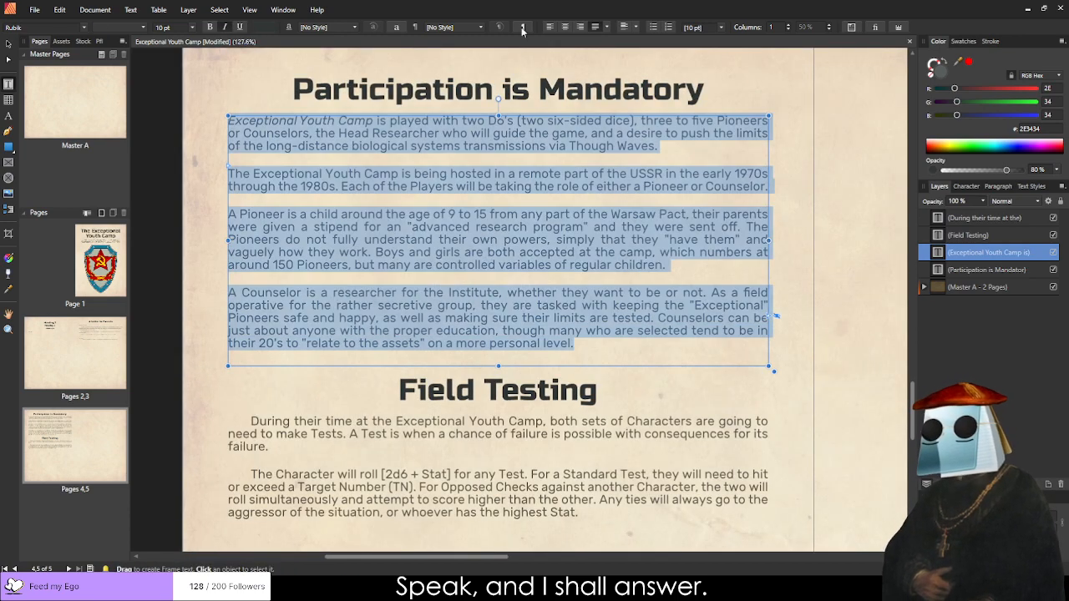
left_click(551, 28)
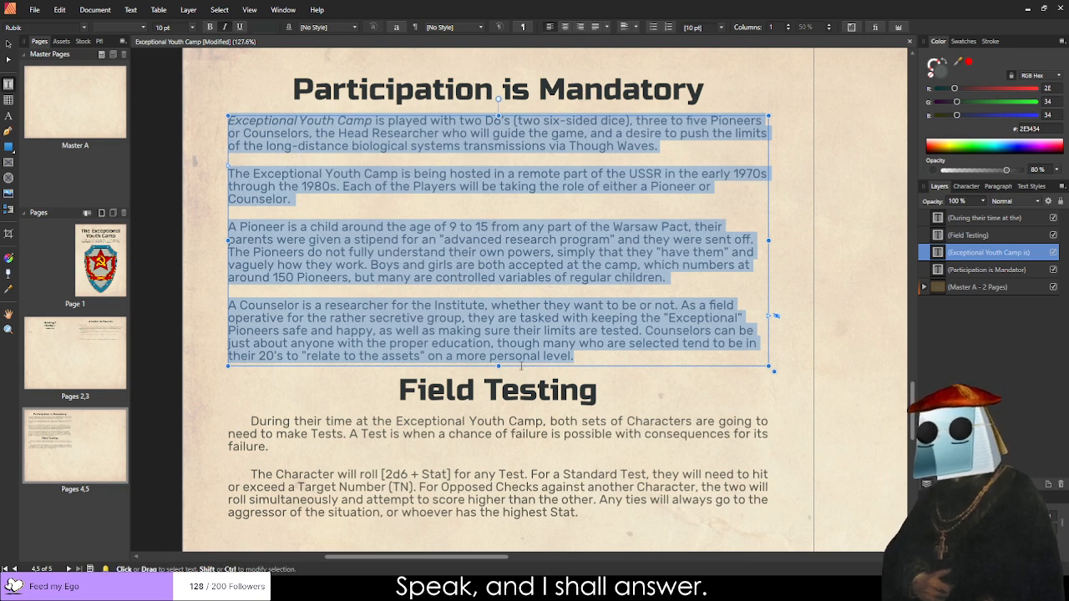
left_click(578, 330)
left_click(665, 407)
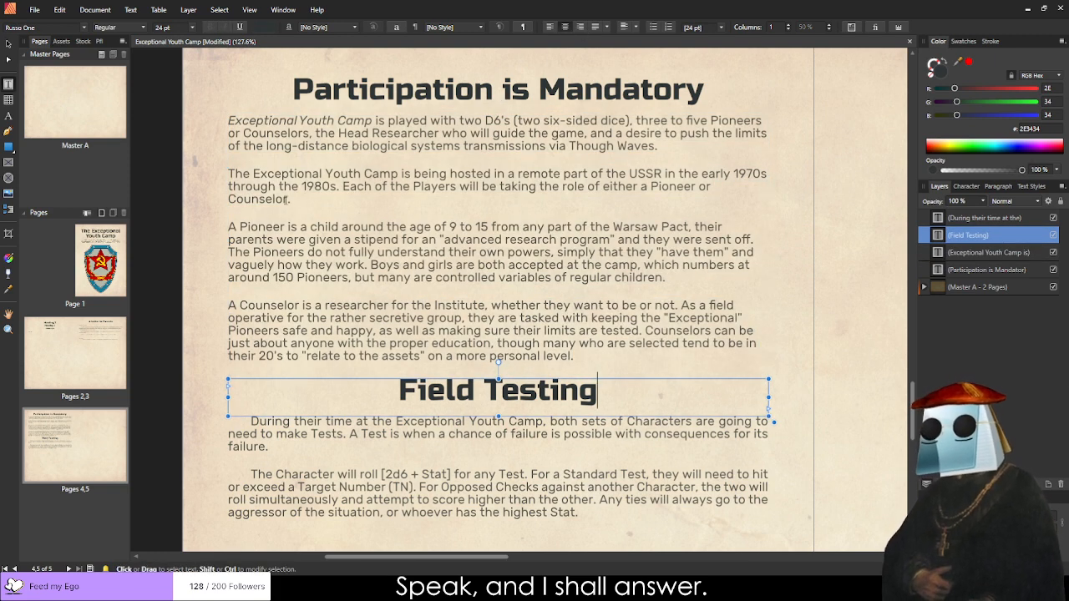
Select all four paragraphs under "Participation is Mandatory" and restore their justified alignment.
left_click(623, 351)
key("shift+Up")
key("shift+Up")
key("shift+Up")
key("shift+Up")
key("shift+Up")
key("shift+Up")
key("shift+Up")
key("shift+Up")
key("shift+Up")
key("shift+Up")
key("shift+Up")
key("shift+Up")
key("shift+Up")
key("shift+Up")
key("shift+Up")
key("shift+Up")
key("shift+Up")
key("shift+Up")
key("shift+Up")
key("shift+Up")
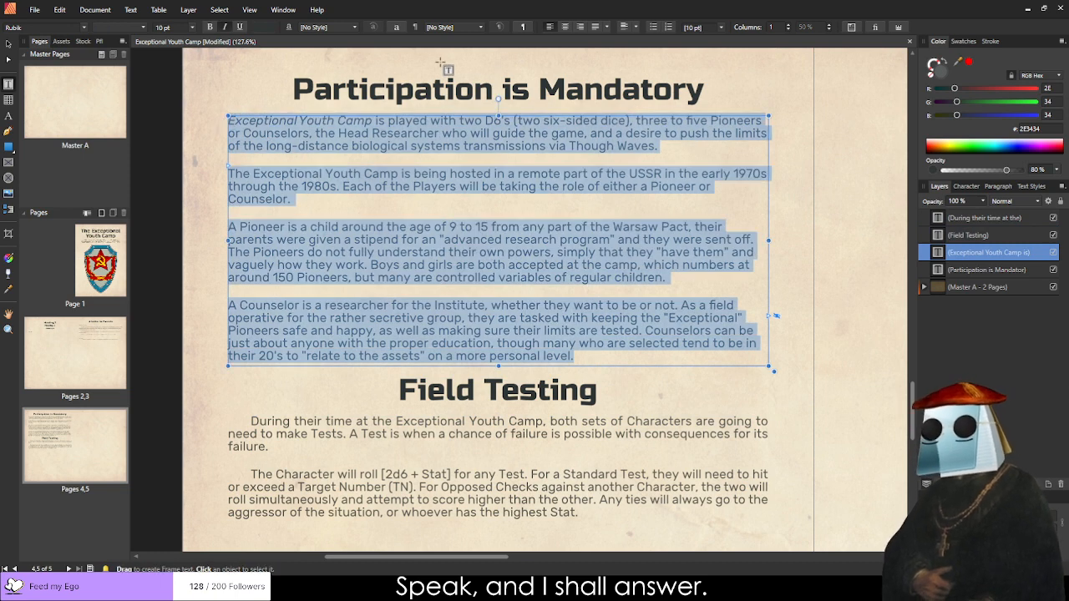
left_click(596, 27)
Try a one-tab indent on the opening "Exceptional Youth Camp" paragraph under "Participation is Mandatory".
scroll(592, 234, "up", 5)
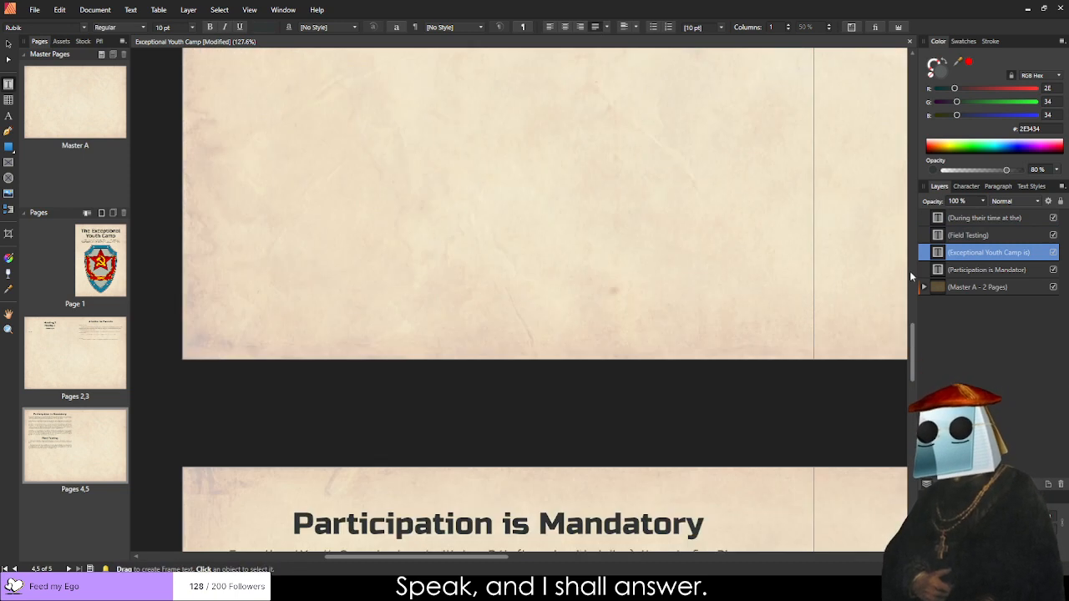
scroll(596, 466, "up", 3)
scroll(580, 454, "down", 4)
scroll(580, 454, "down", 3)
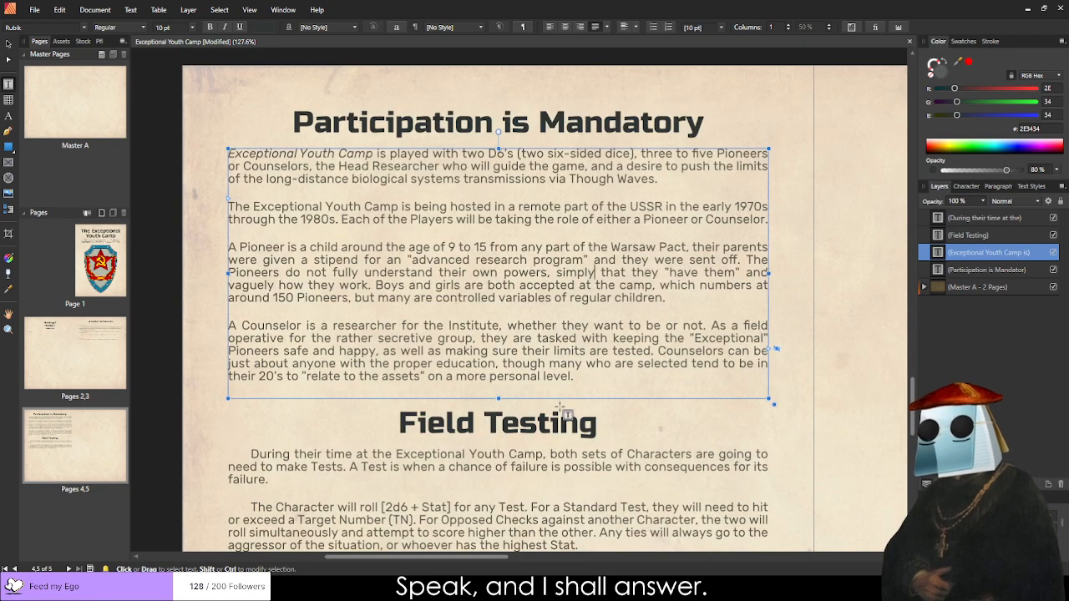
left_click(807, 393)
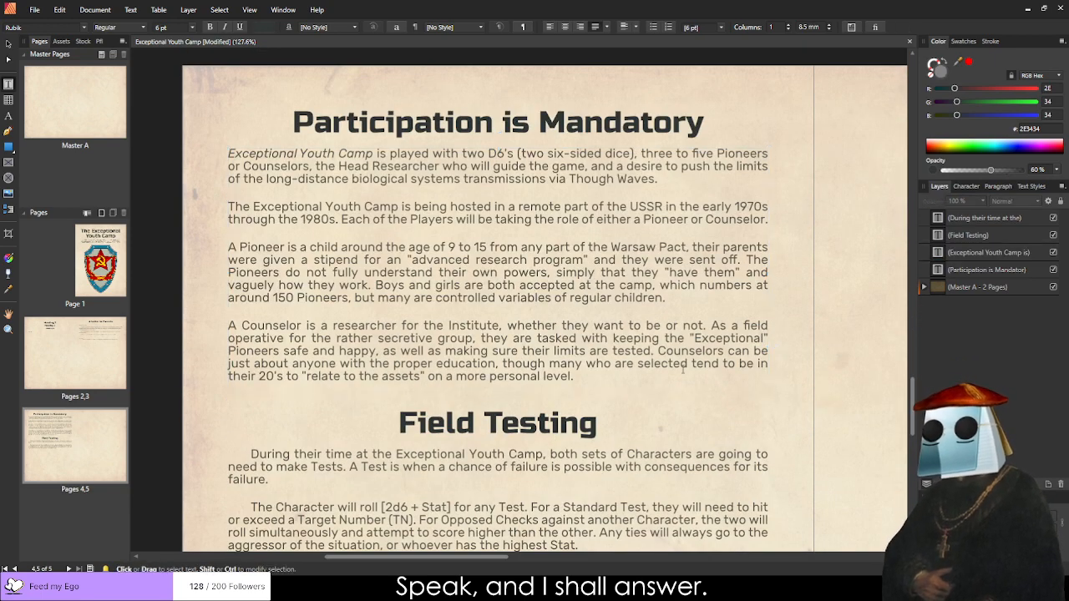
left_click(229, 154)
key("Tab")
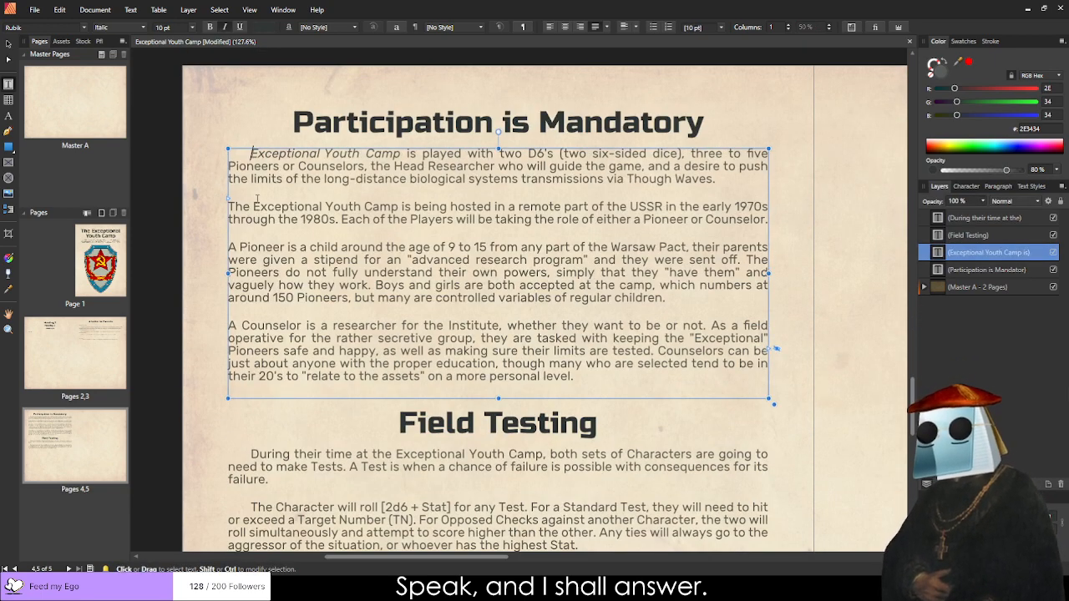
left_click(852, 294)
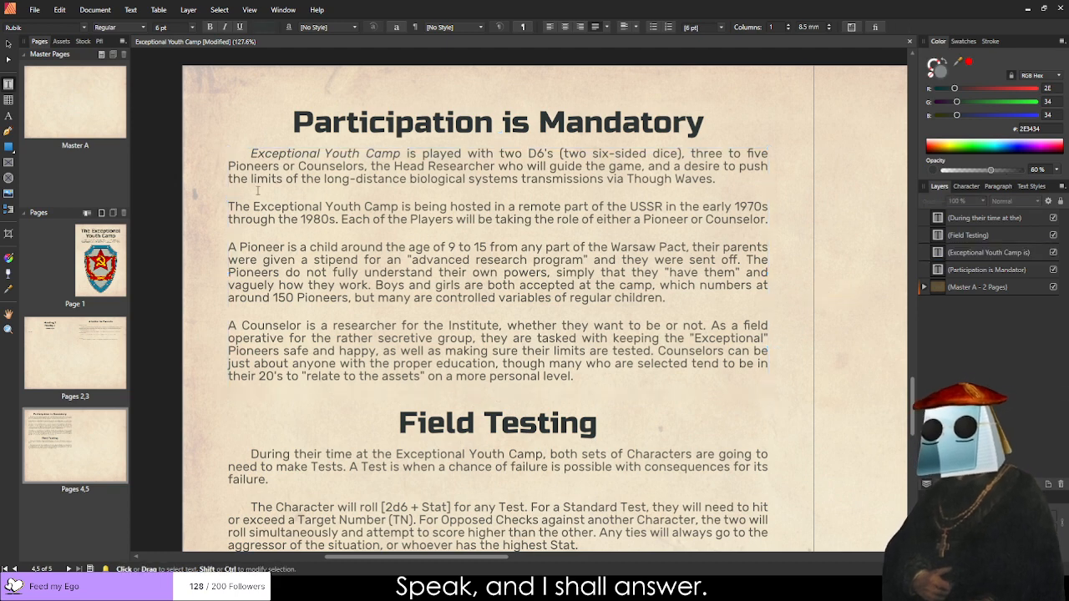
left_click(224, 251)
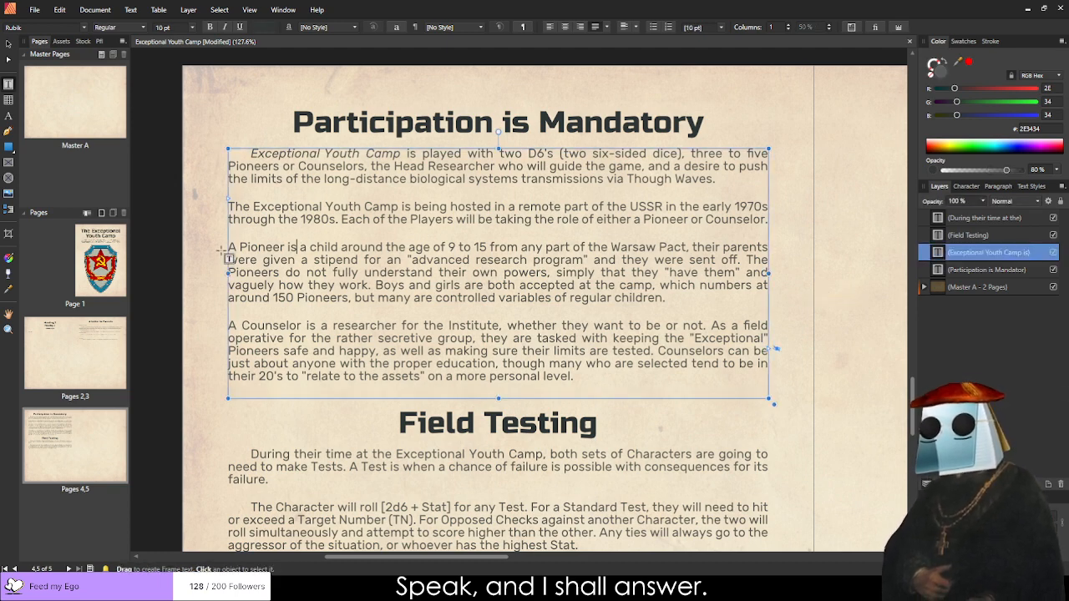
key("ctrl+Home")
key("Delete")
left_click(546, 318)
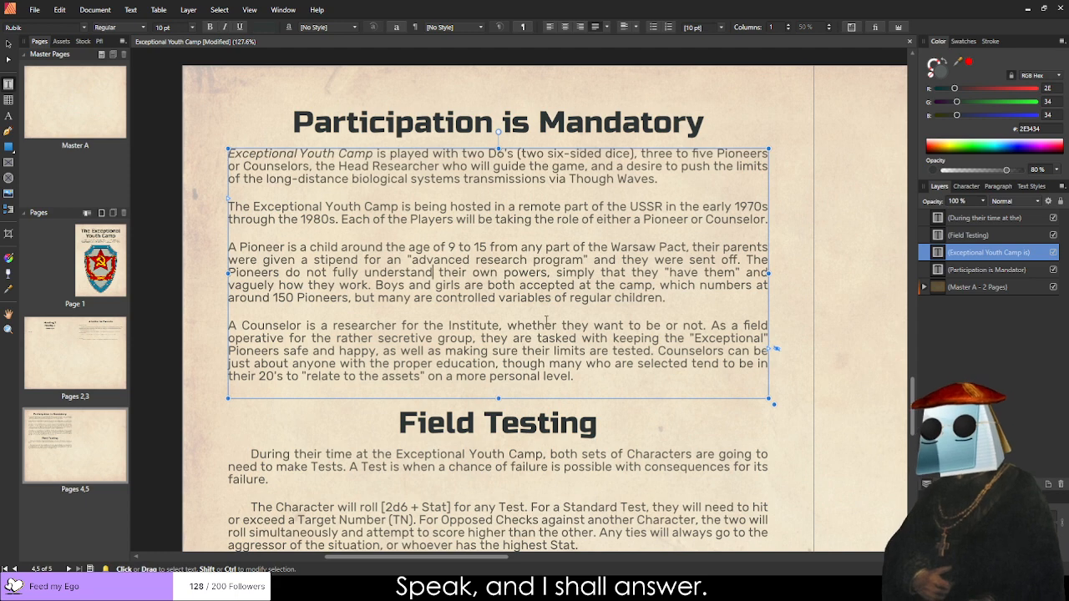
key("ctrl+a")
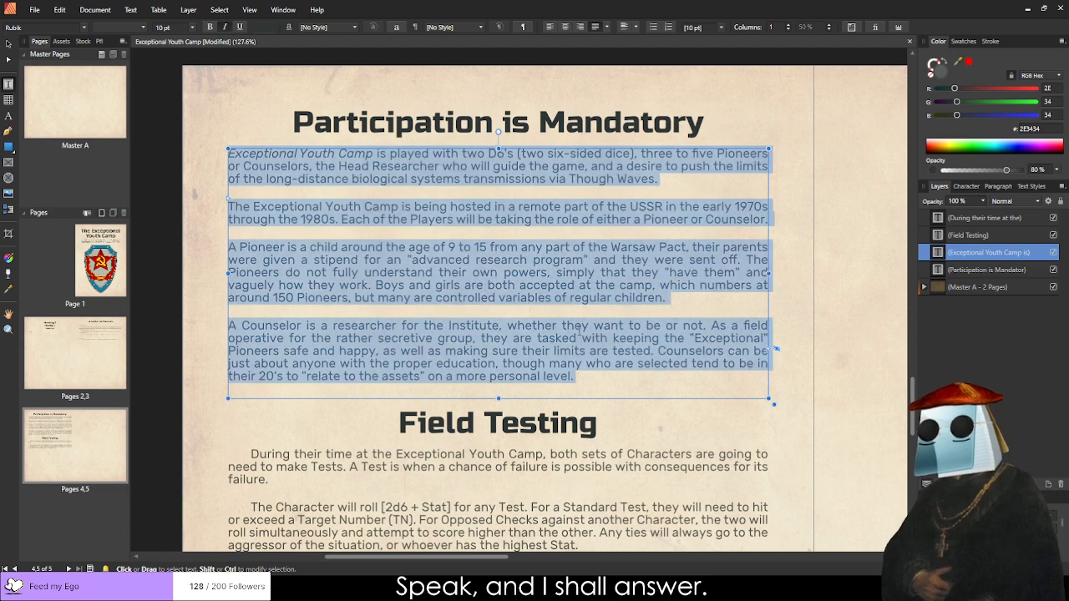
left_click(720, 30)
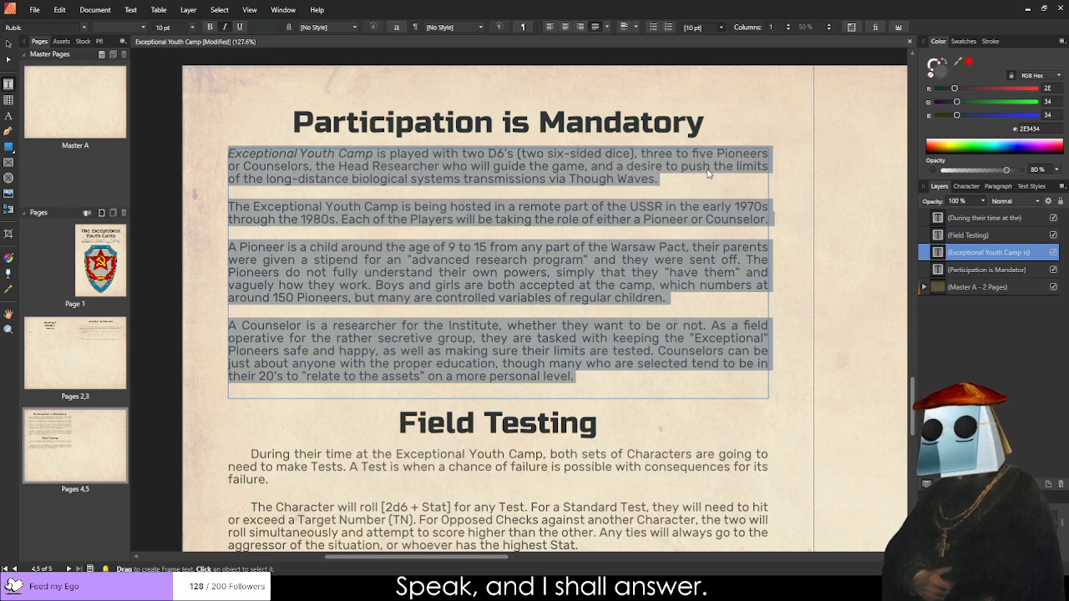
left_click(803, 112)
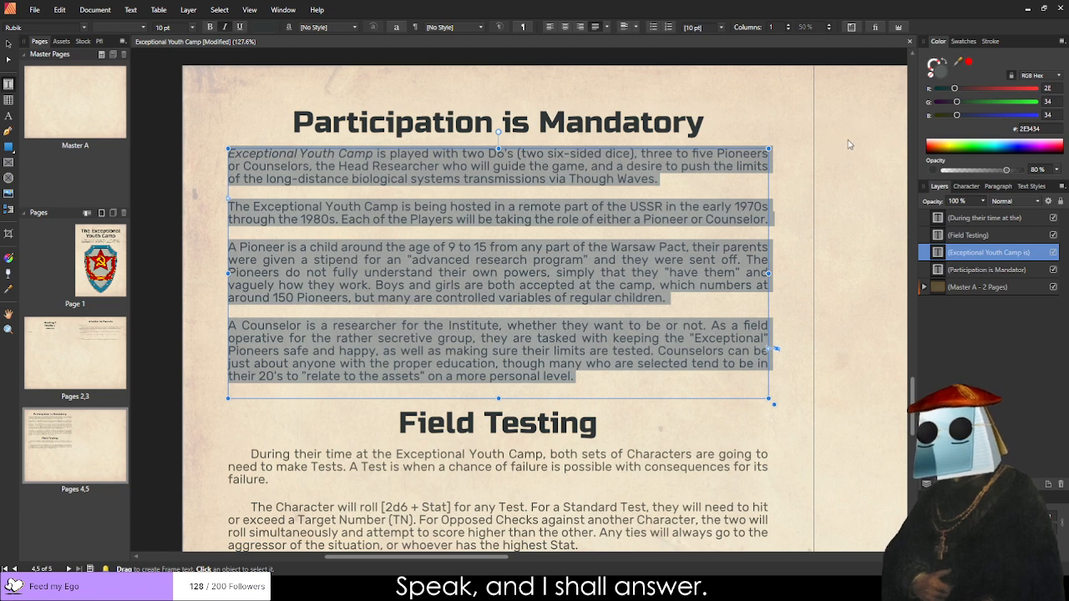
Select all the body text under "Participation is Mandatory" and set its leading to 10 pt.
left_click(233, 315)
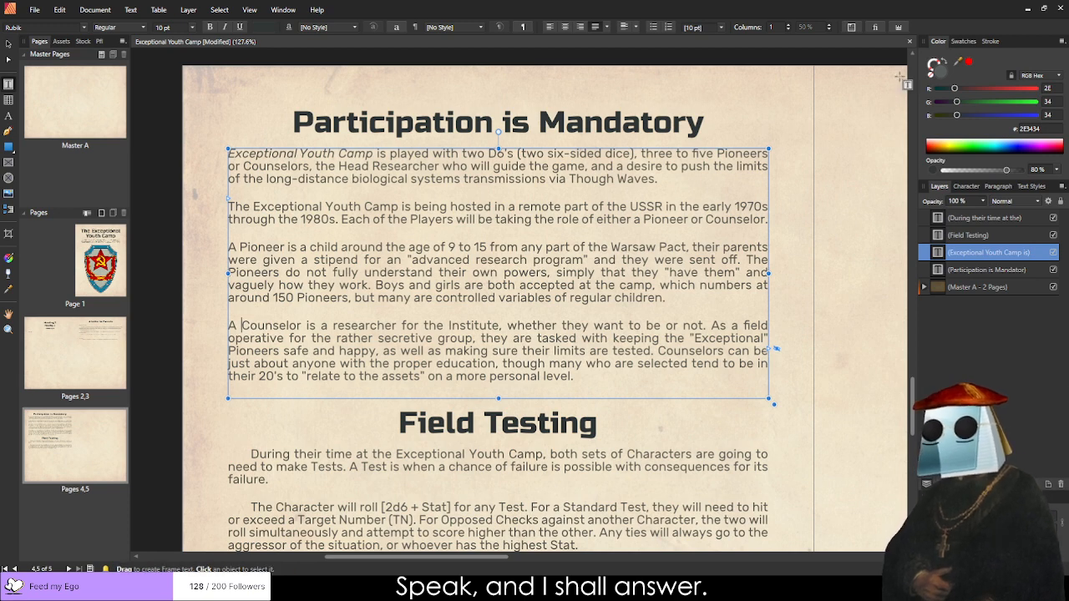
key("ctrl+a")
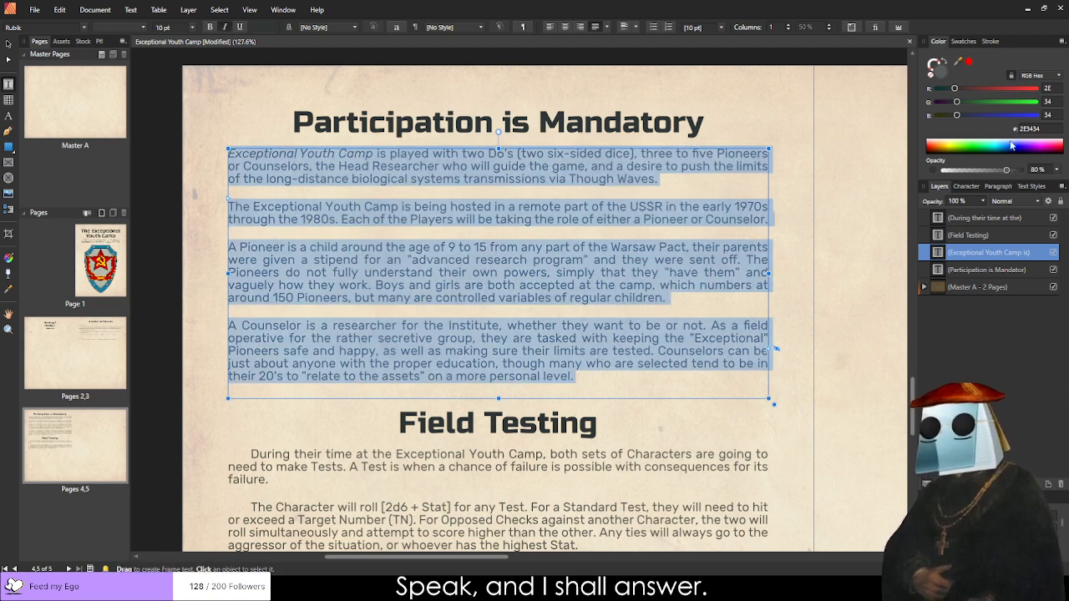
left_click(996, 186)
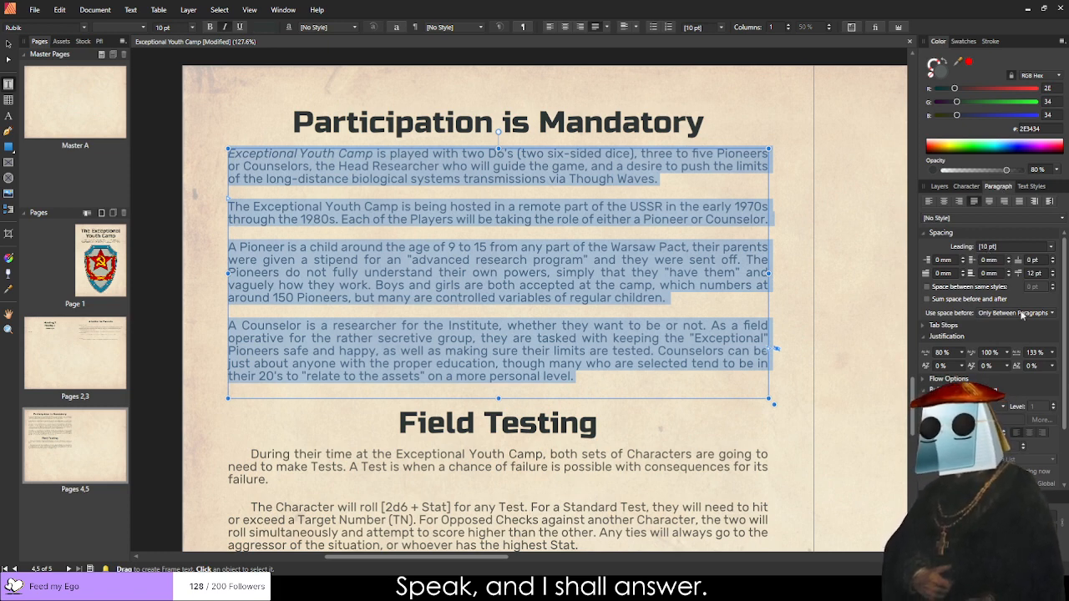
scroll(1001, 416, "down", 3)
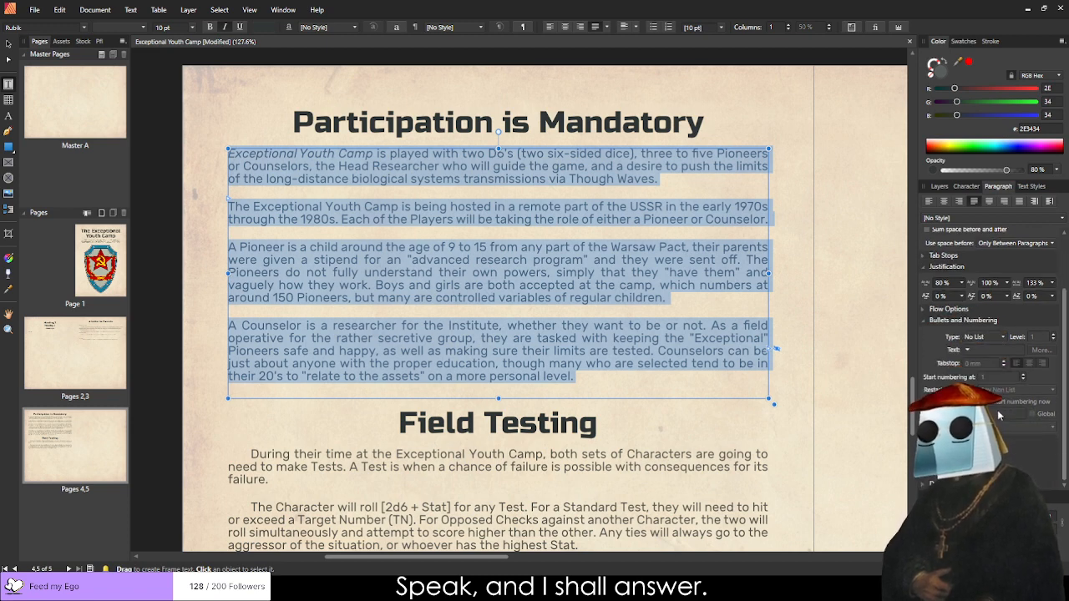
scroll(1000, 392, "up", 3)
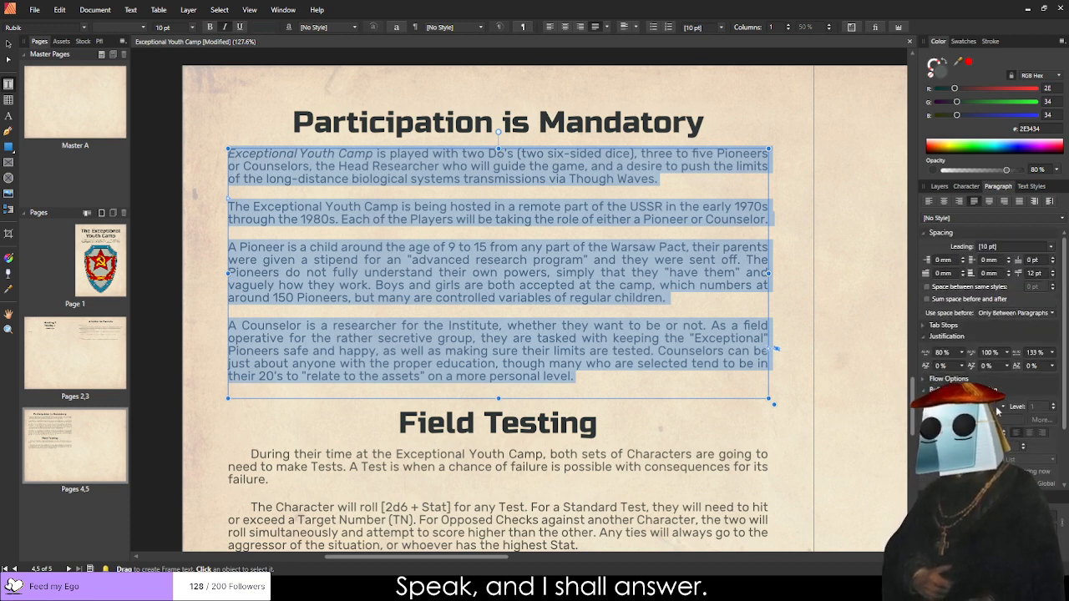
left_click(994, 247)
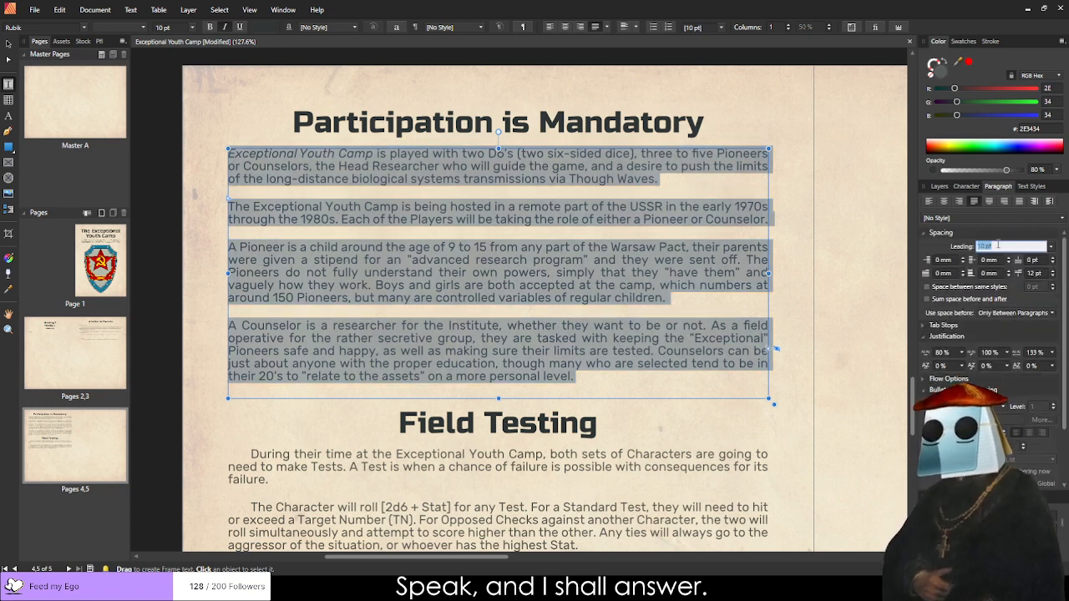
left_click(1051, 248)
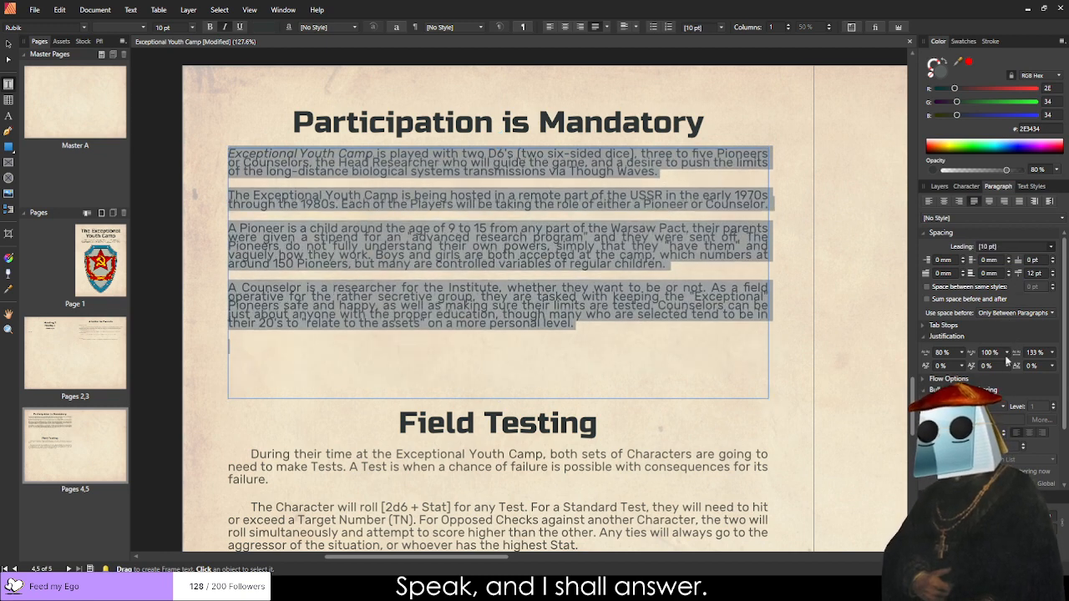
left_click(1005, 383)
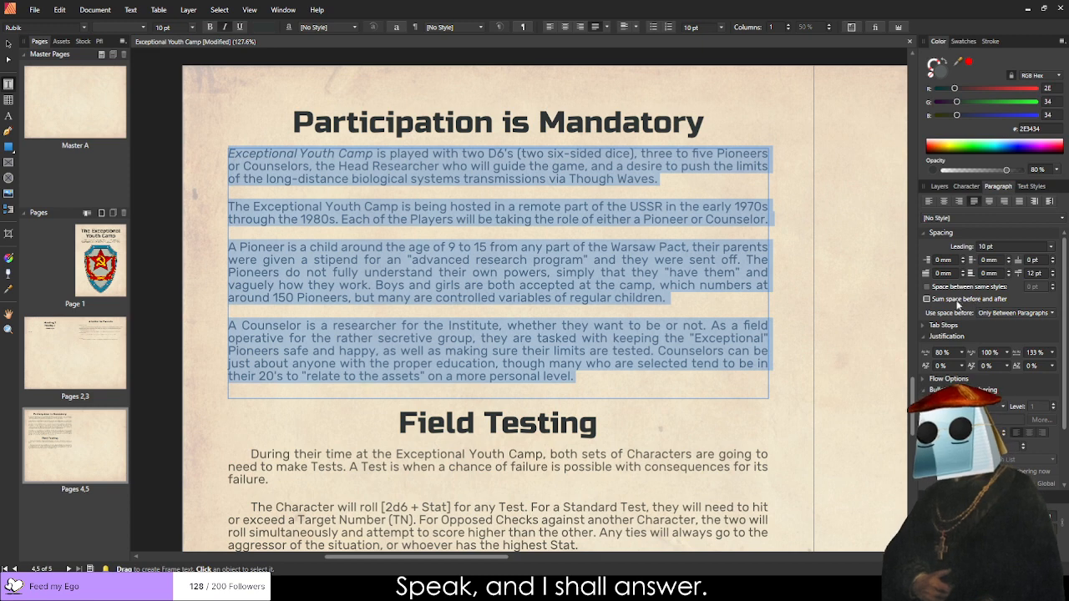
Reduce the space after each paragraph under "Participation is Mandatory" to 6 pt.
left_click(956, 289)
left_click(957, 289)
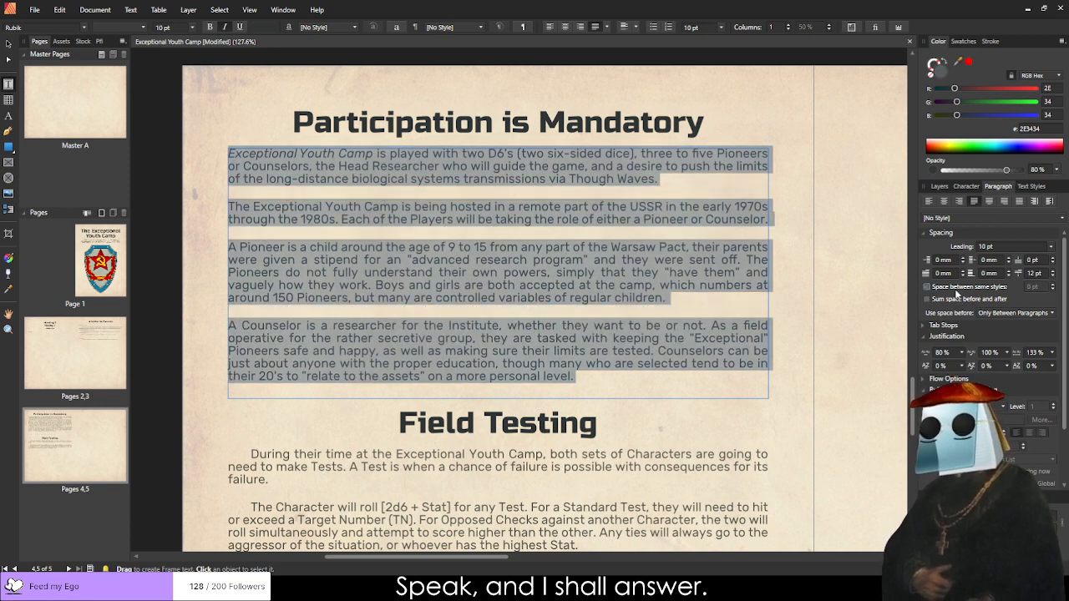
left_click(1053, 272)
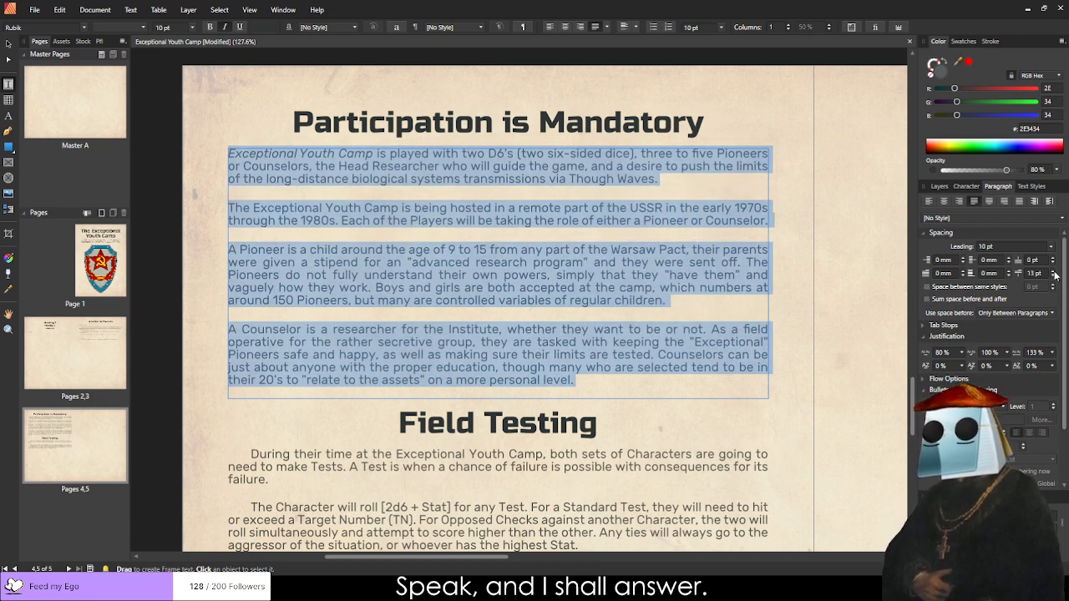
left_click(1053, 273)
left_click(1053, 276)
left_click(1053, 277)
left_click(1053, 277)
left_click(1053, 276)
left_click(1053, 277)
left_click(1053, 277)
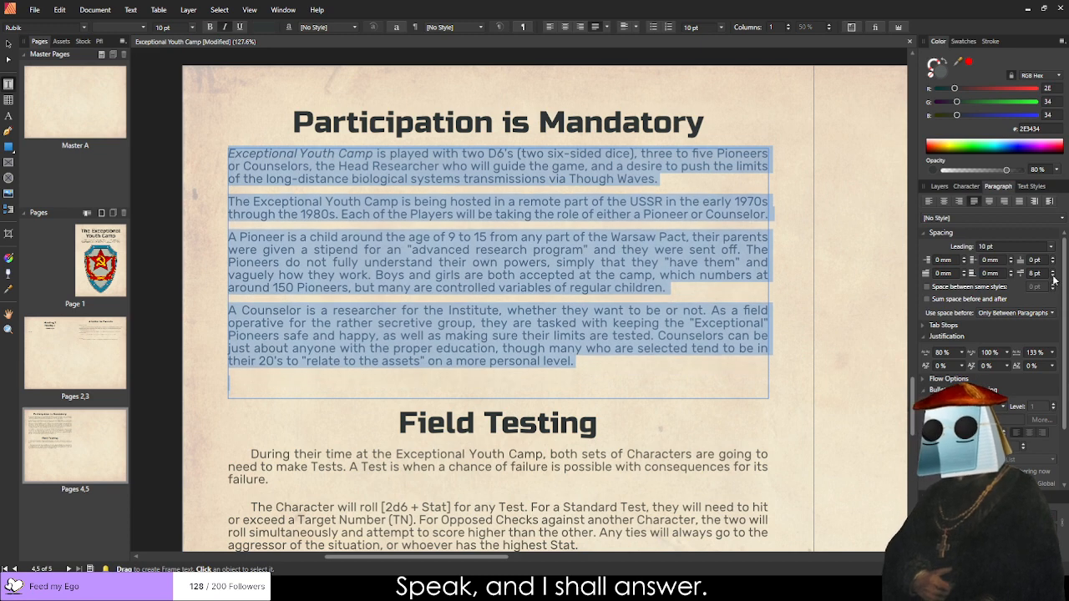
left_click(1053, 278)
left_click(1054, 278)
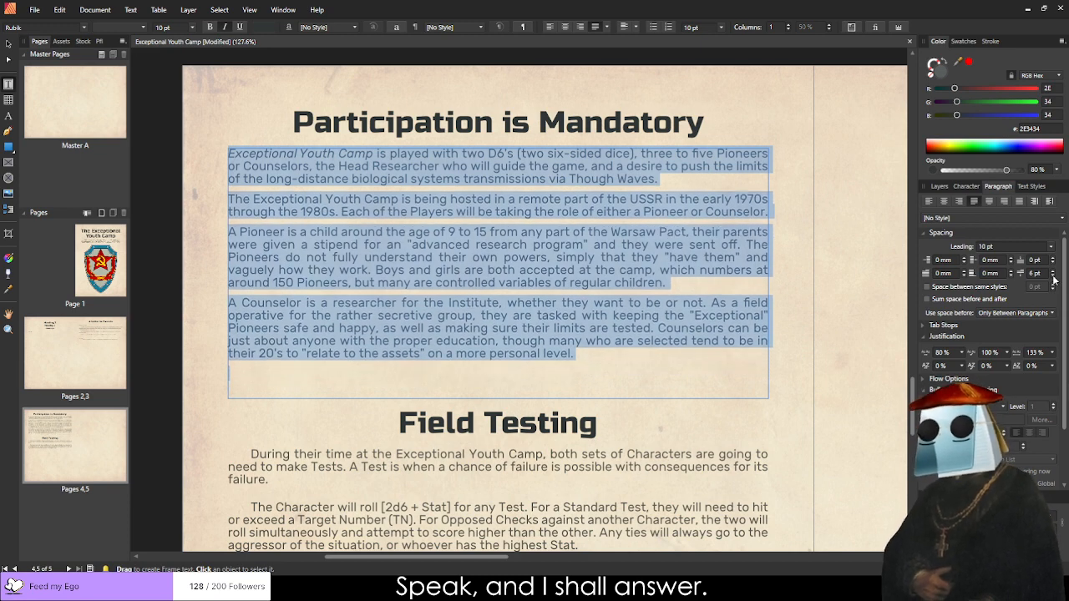
Select the whole "Participation is Mandatory" body text, set its space after paragraph to 8 pt, and deselect the frame.
key("Escape")
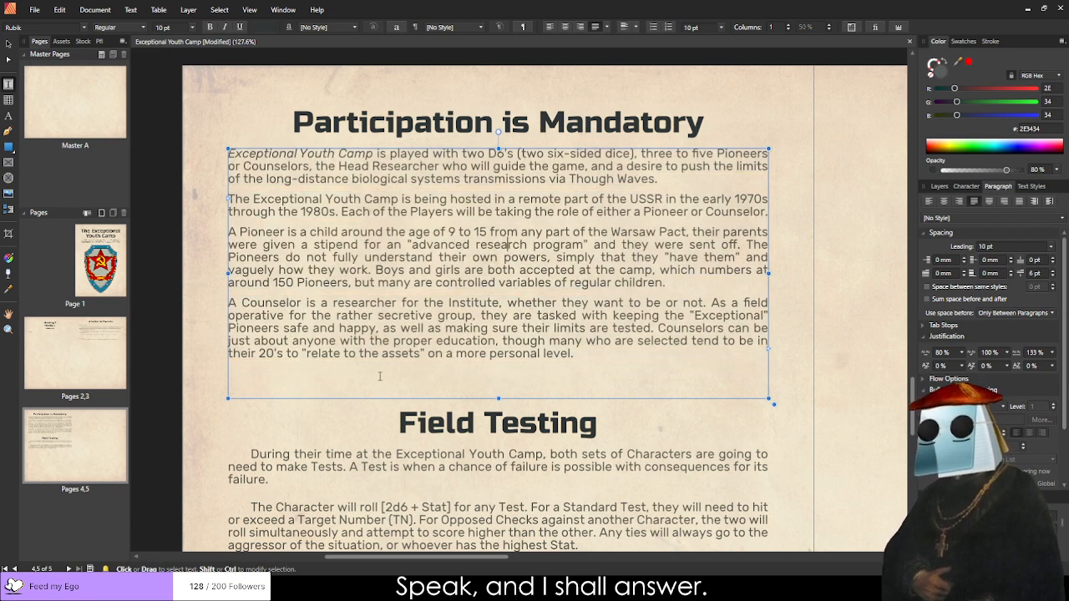
key("ctrl+a")
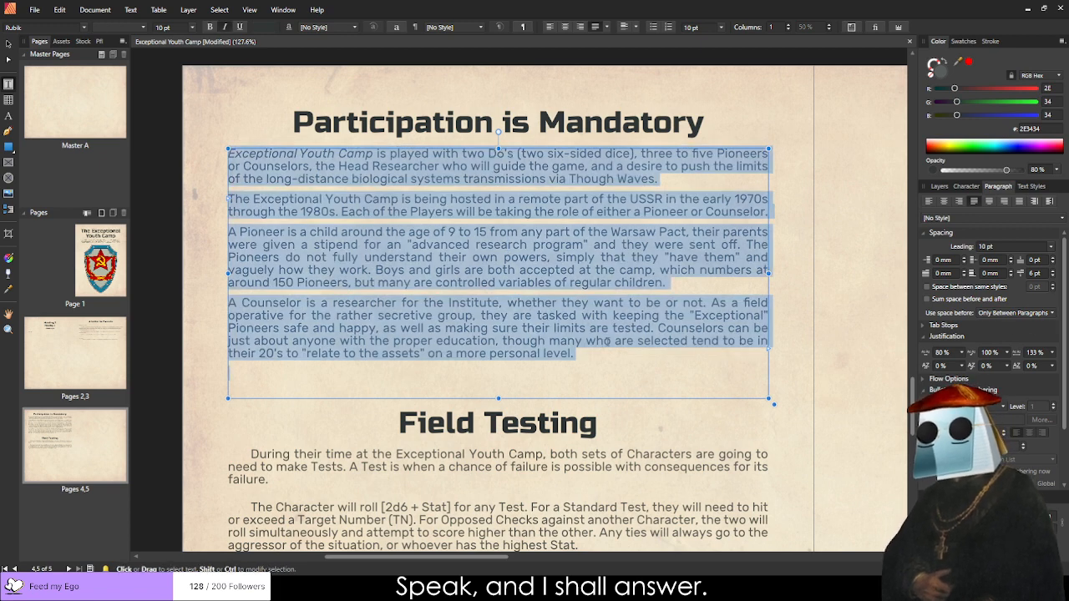
left_click(1053, 271)
left_click(1052, 271)
left_click(267, 243)
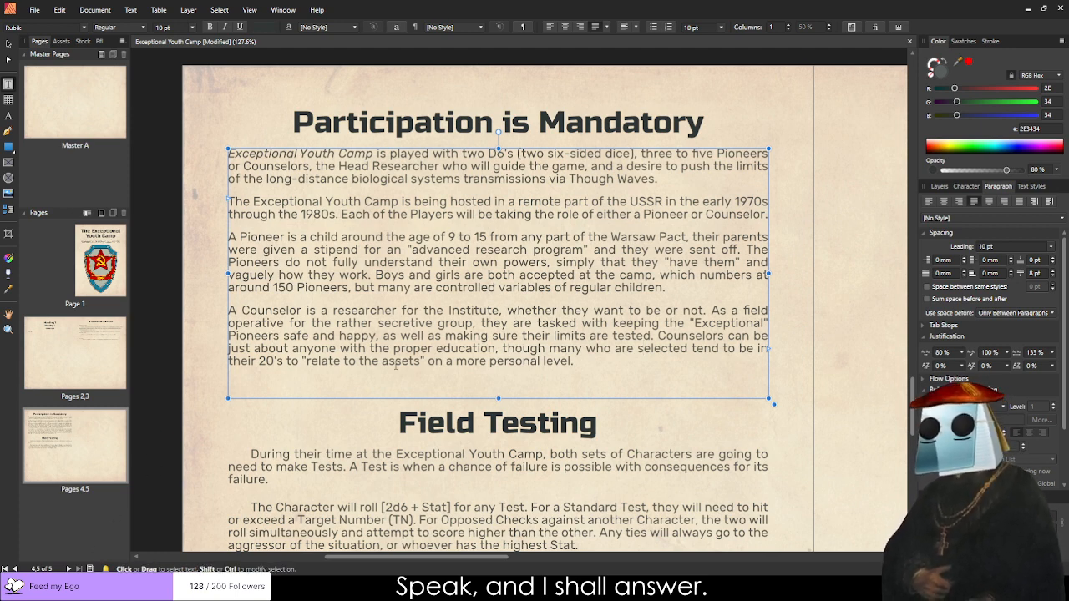
left_click(822, 360)
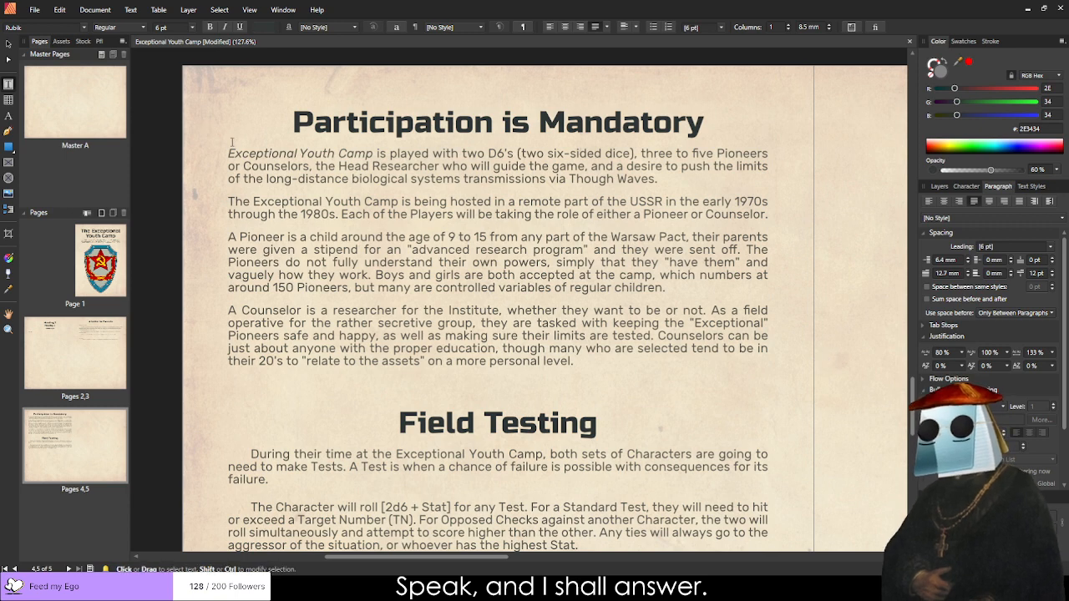
Select all the body text under "Field Testing" and set its space after paragraph to 8 pt.
scroll(271, 176, "down", 3)
left_click(328, 348)
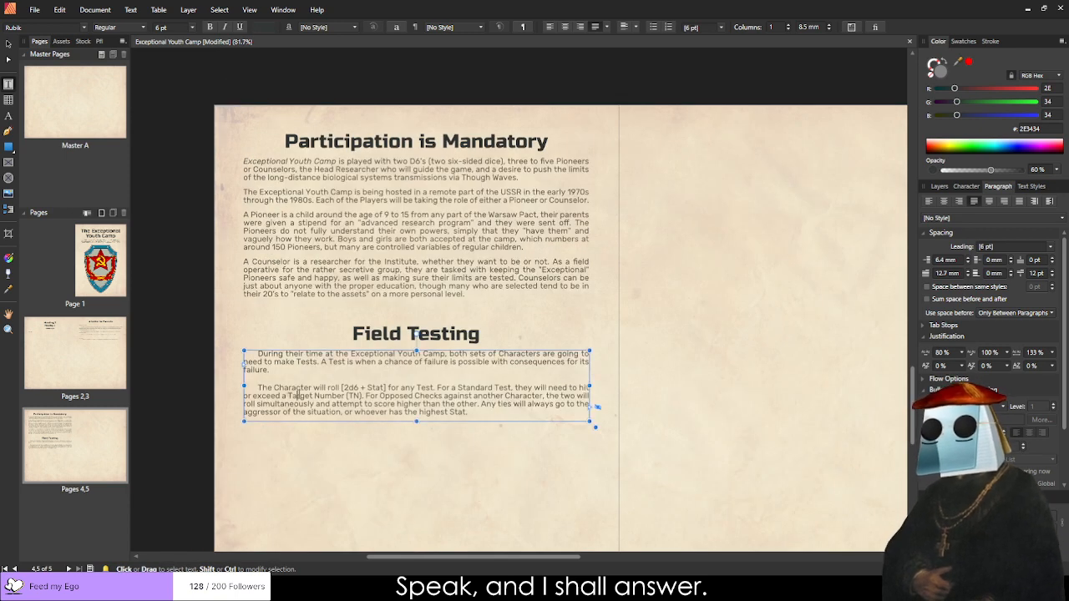
left_click(326, 239)
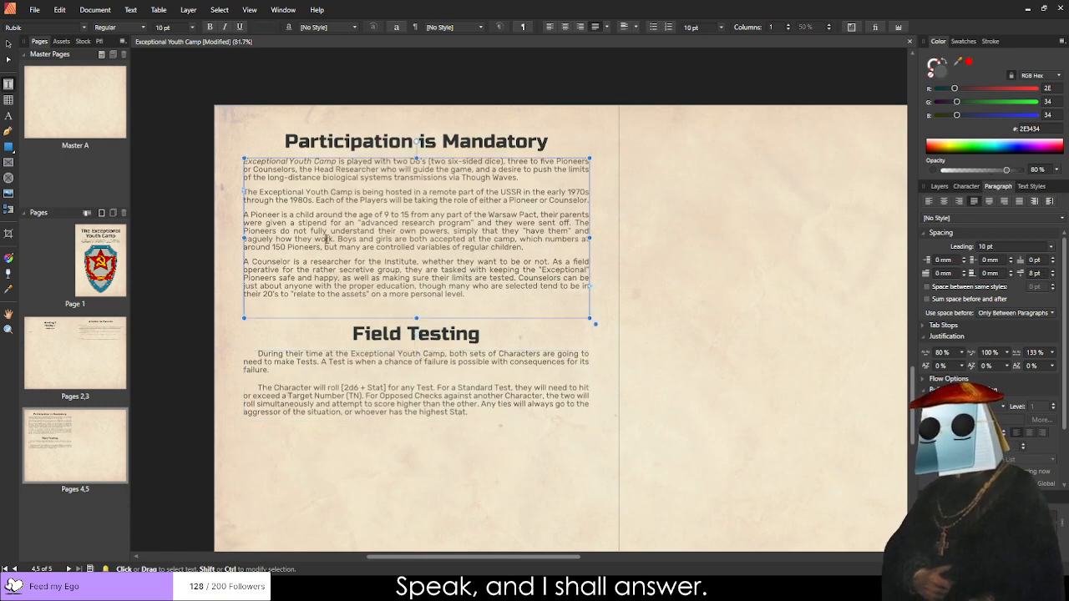
left_click(273, 372)
key("ctrl+a")
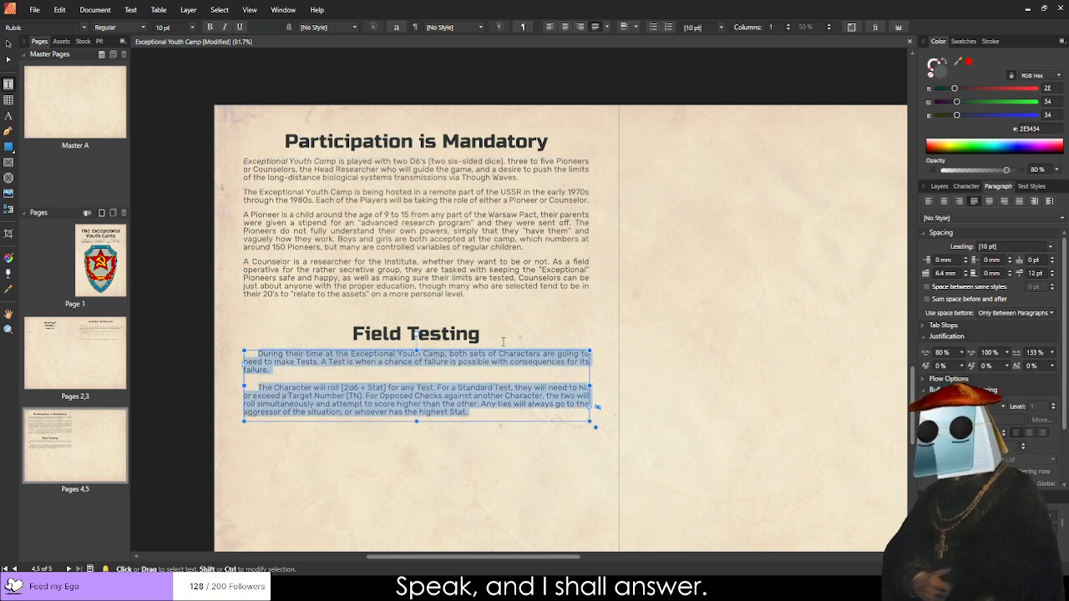
left_click(1051, 276)
left_click(1052, 276)
left_click(1051, 276)
left_click(1052, 277)
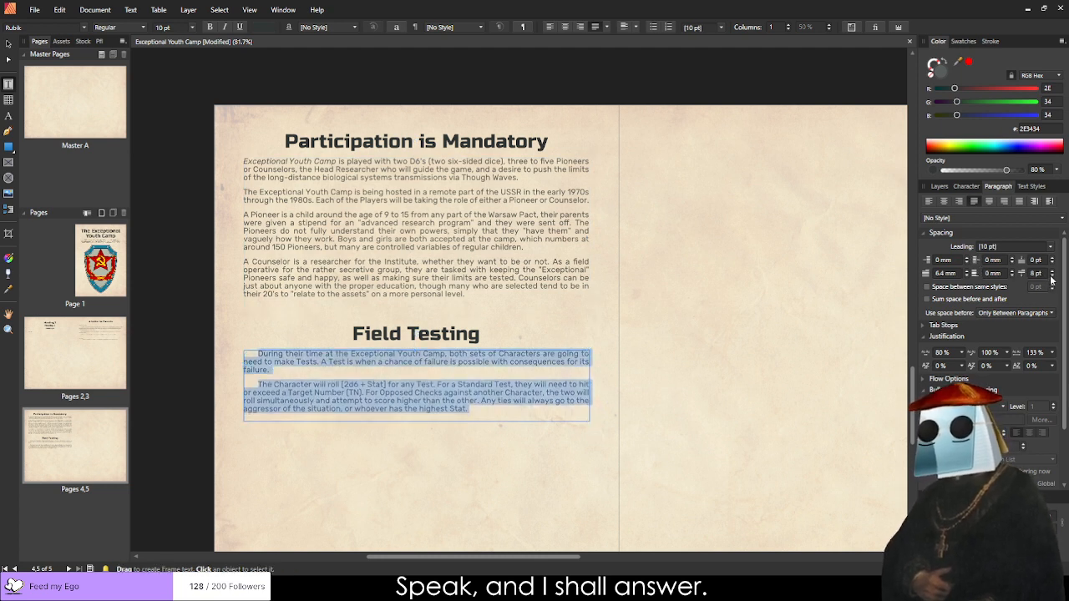
Remove the tab indents from the start of both paragraphs under "Field Testing".
left_click(258, 354)
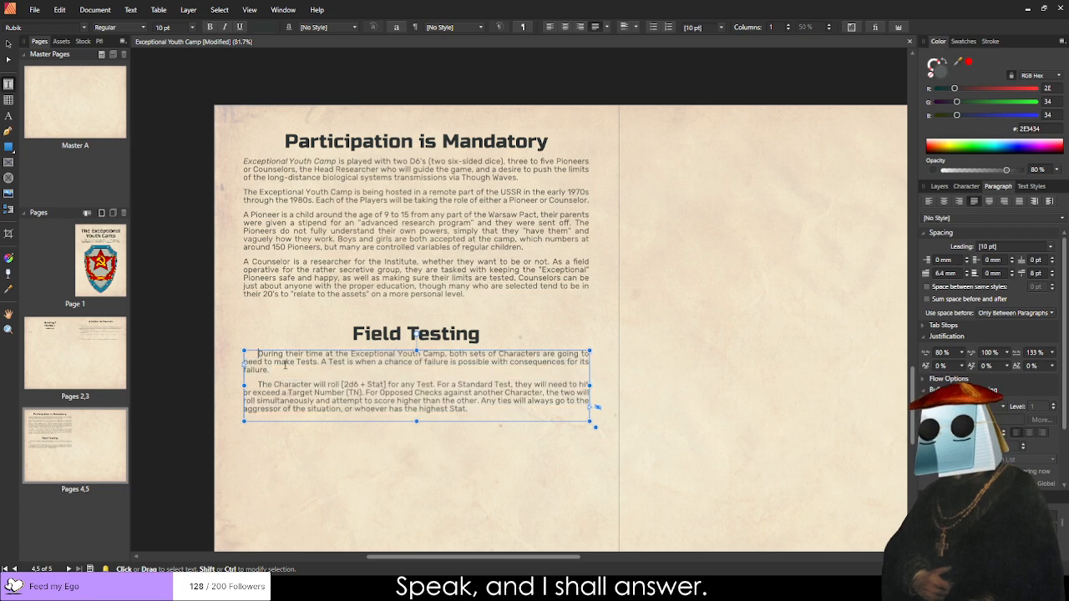
key("BackSpace")
key("Down")
key("Down")
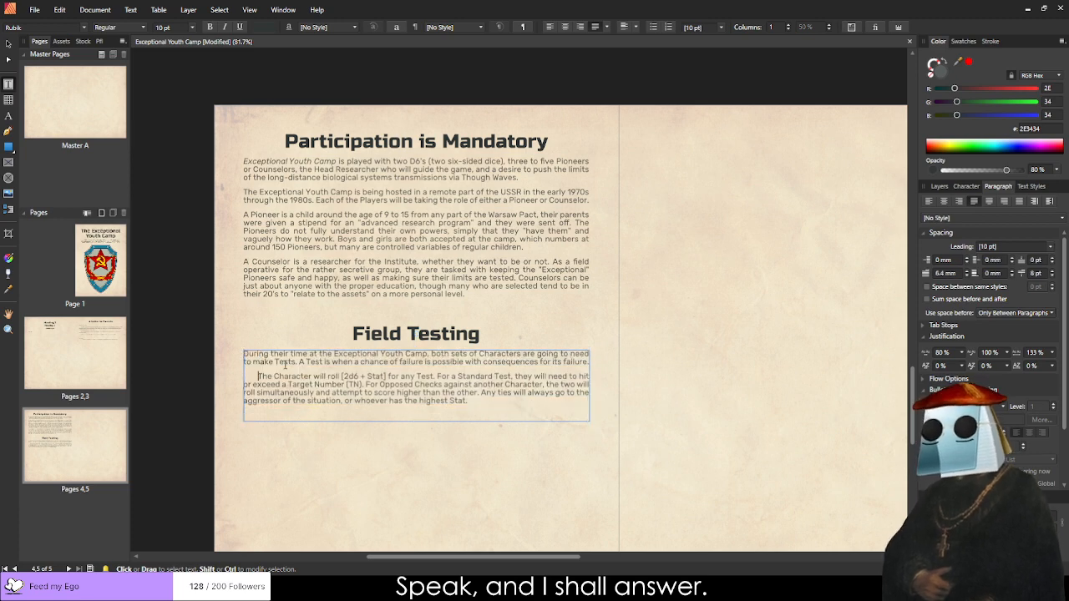
key("BackSpace")
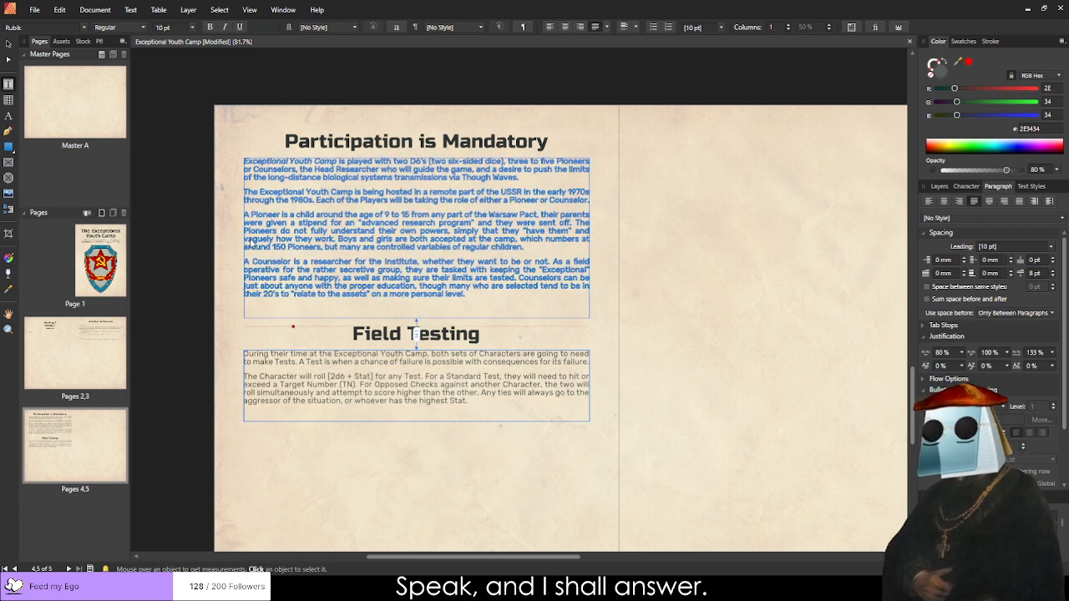
Shorten the "Participation is Mandatory" body text frame slightly by raising its lower edge closer to the last line.
scroll(243, 225, "up", 2)
left_click(466, 351)
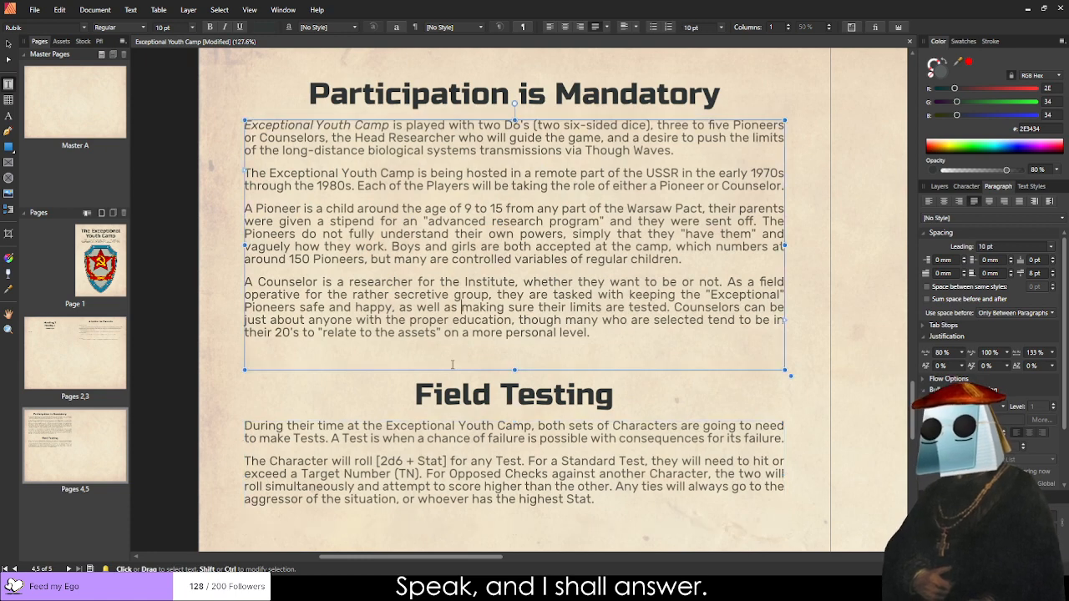
left_click_drag(516, 368, 514, 359)
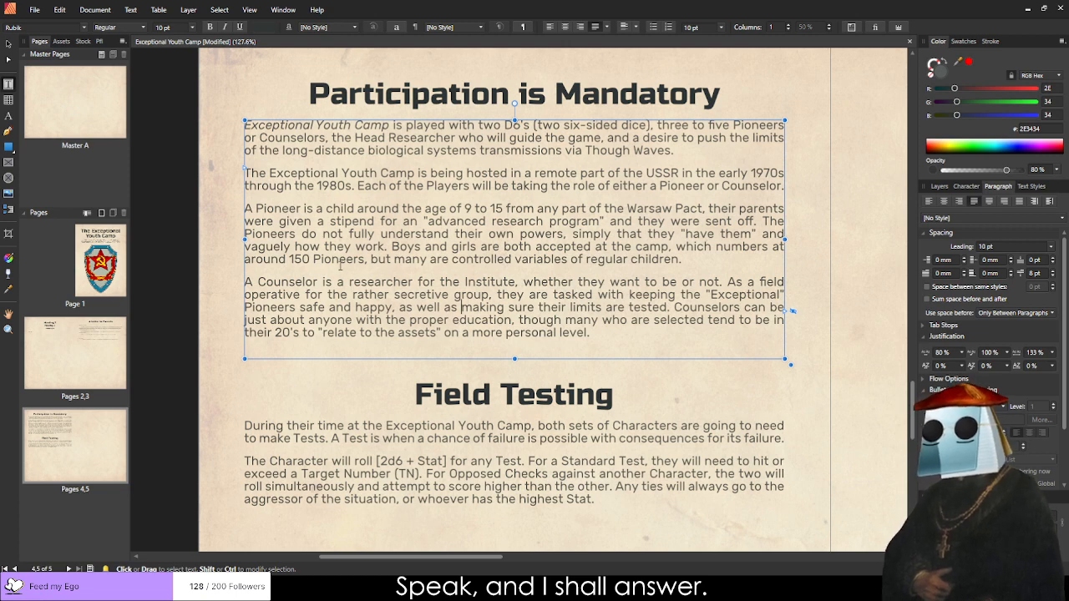
left_click(831, 202)
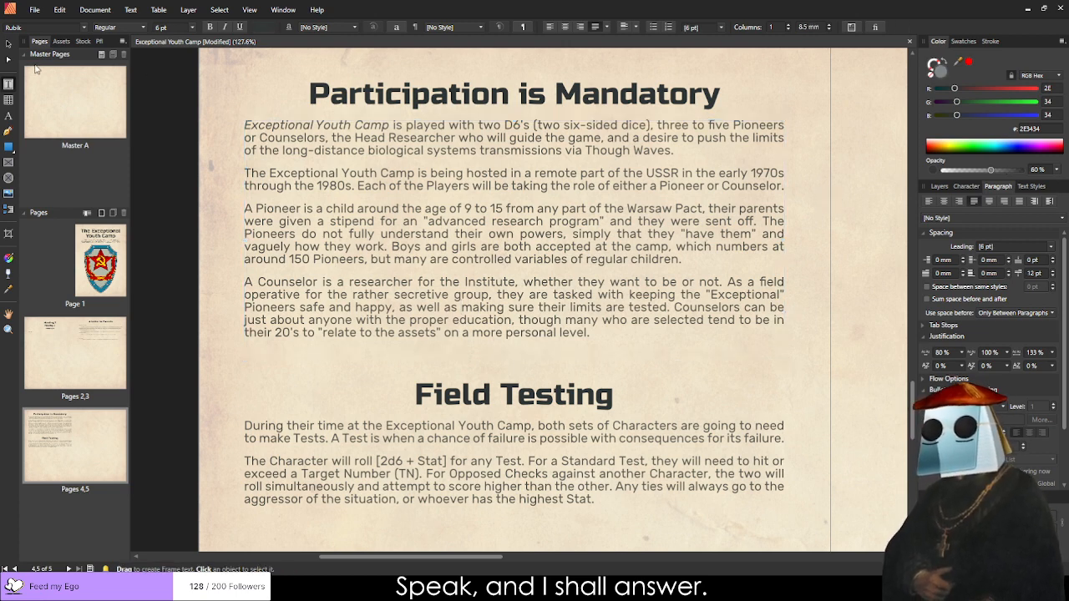
Shorten the "Field Testing" body text frame so its lower edge sits just below the last line, and deselect it.
left_click(7, 58)
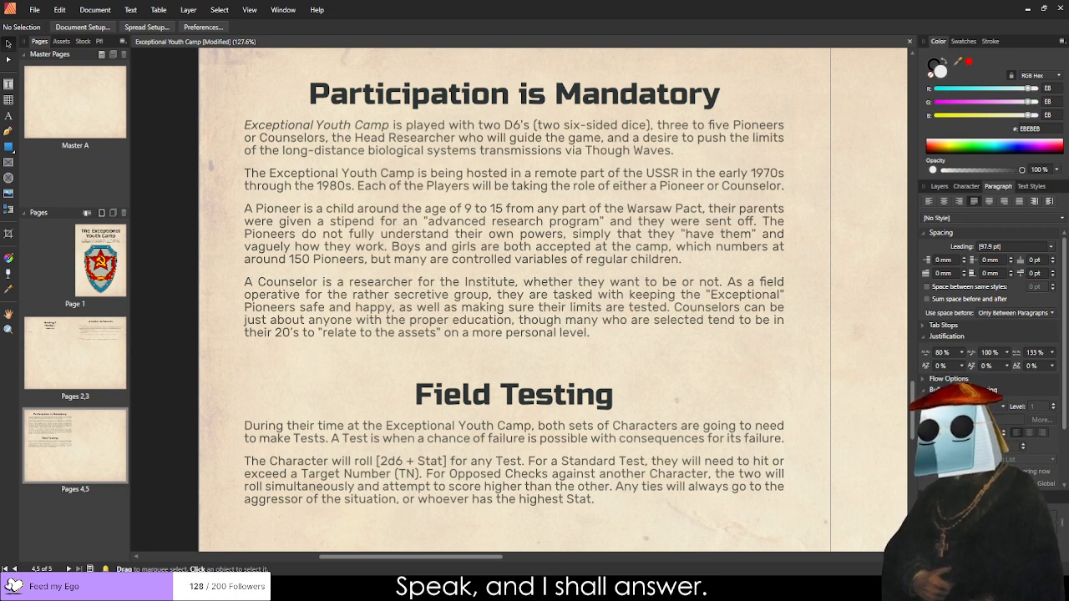
left_click(660, 224)
scroll(483, 299, "down", 1)
left_click(360, 351)
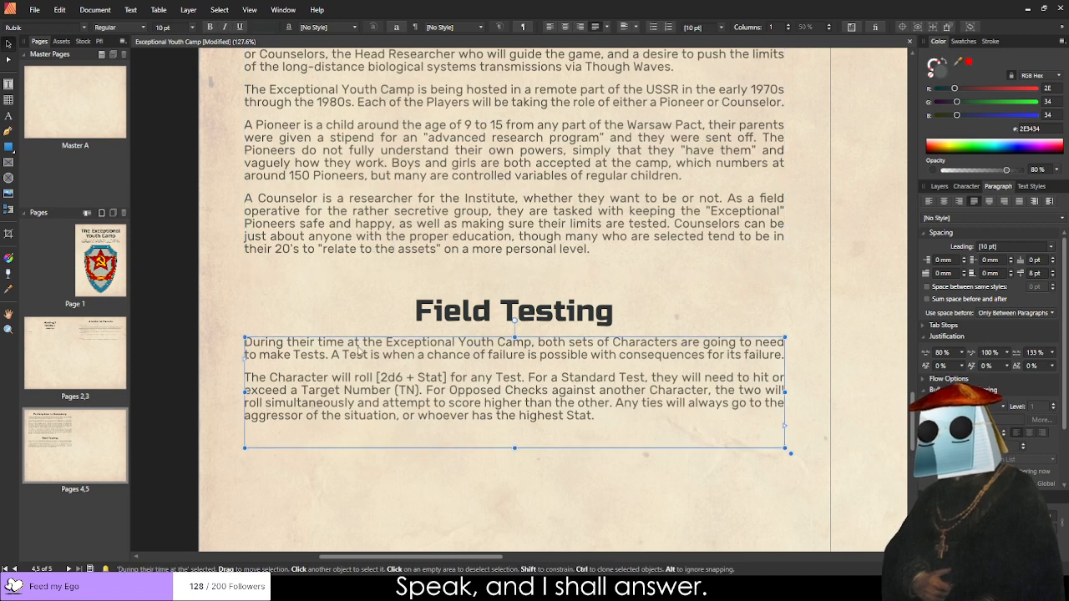
left_click_drag(514, 447, 516, 429)
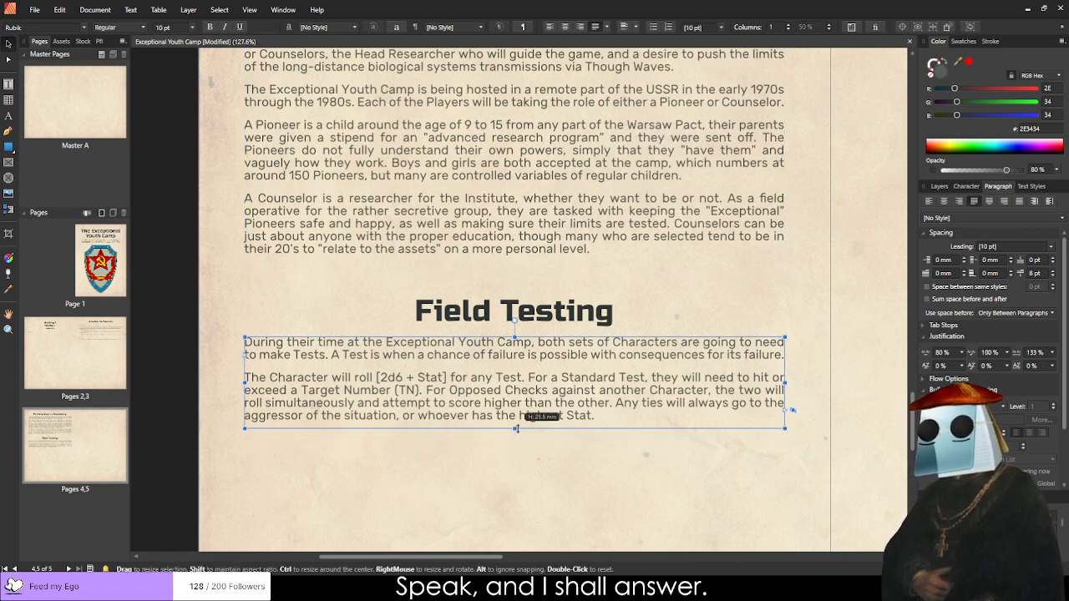
left_click(461, 492)
left_click_drag(295, 486, 215, 429)
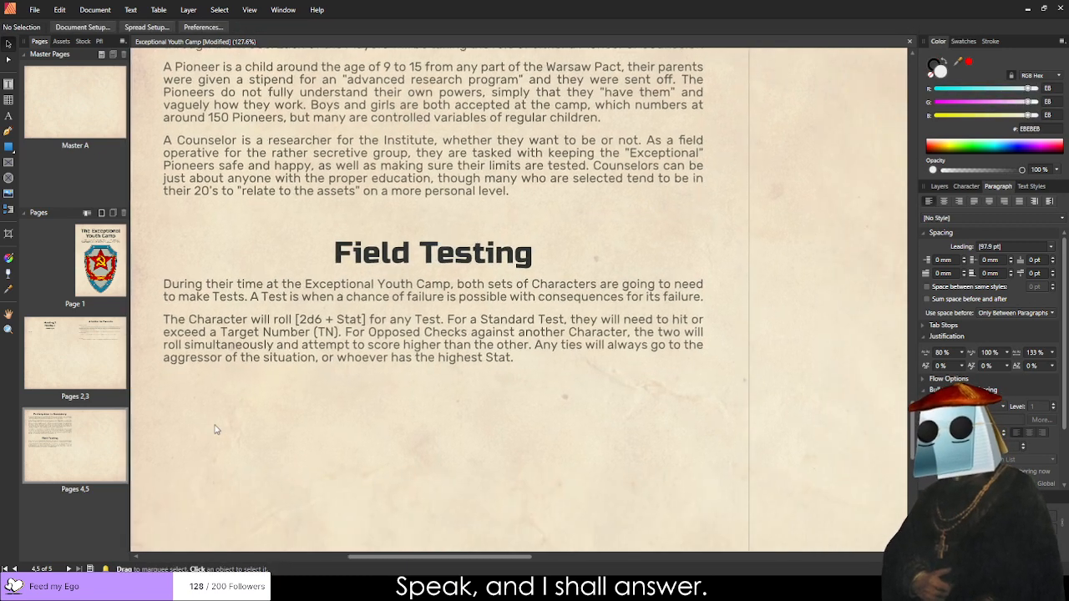
scroll(214, 429, "down", 3)
scroll(215, 429, "left", 1)
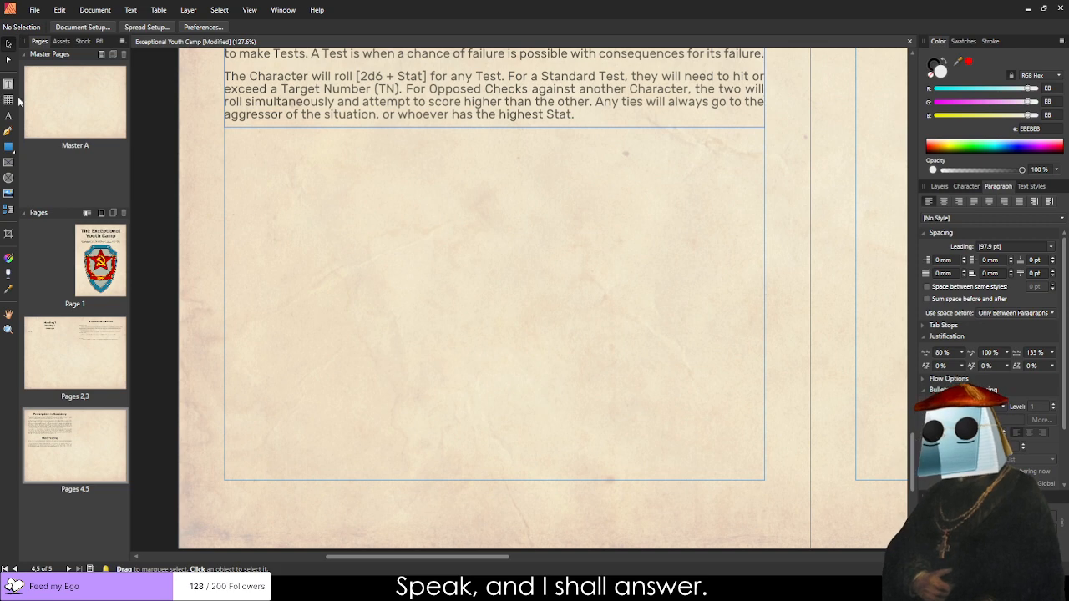
left_click(9, 100)
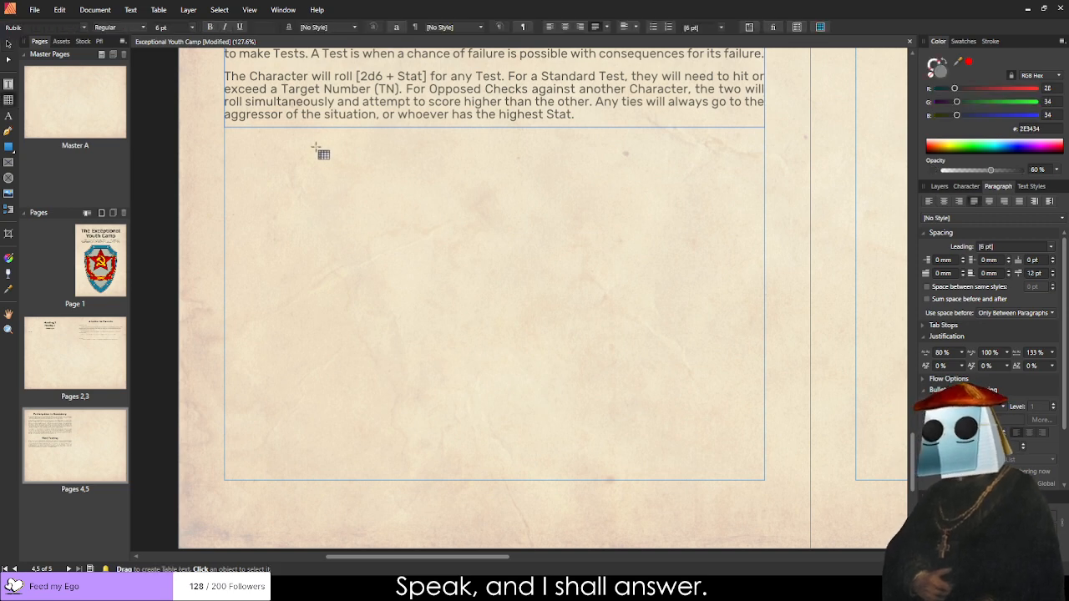
left_click_drag(286, 141, 510, 258)
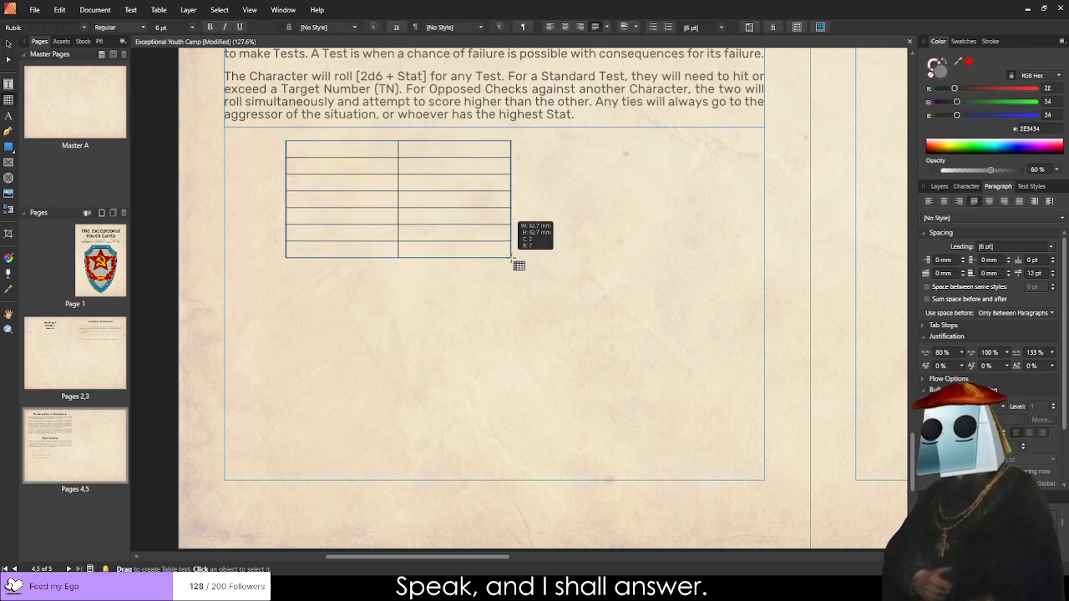
left_click(315, 134)
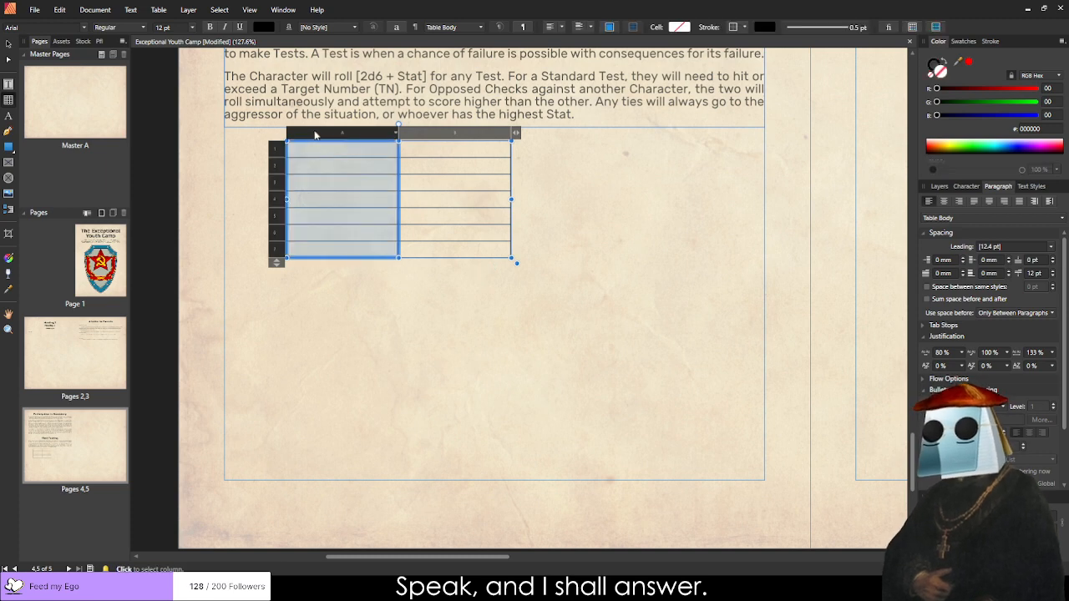
left_click(316, 135)
left_click(387, 276)
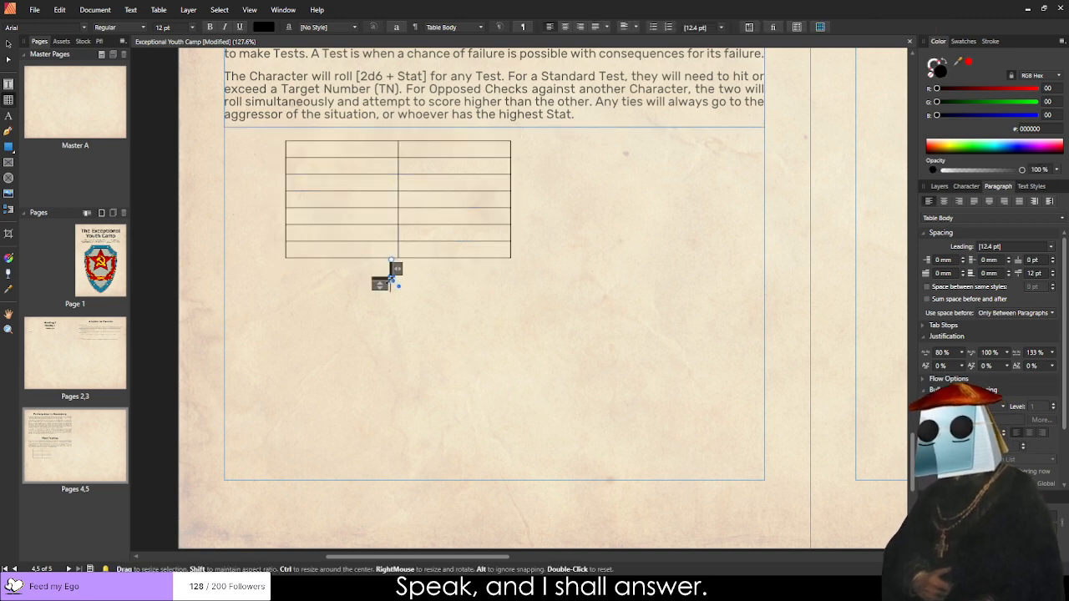
key("ctrl+z")
key("ctrl+z")
key("ctrl+z")
key("ctrl+z")
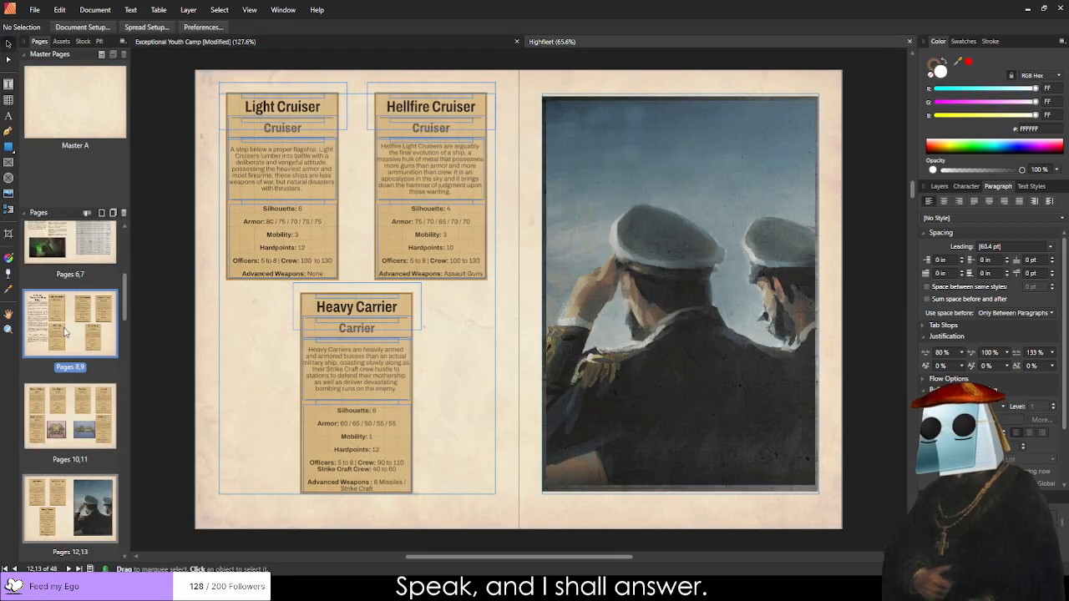
Look through the page spreads of the Highfleet document for a ready-made table, ending on pages 40 and 41.
scroll(66, 325, "down", 5)
scroll(66, 324, "down", 5)
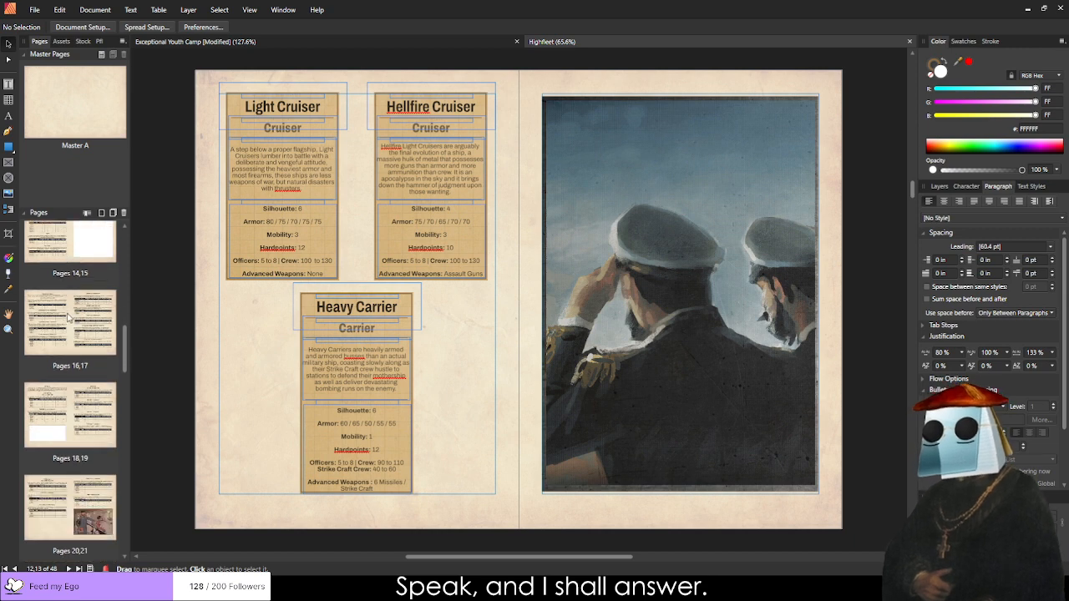
scroll(68, 316, "down", 6)
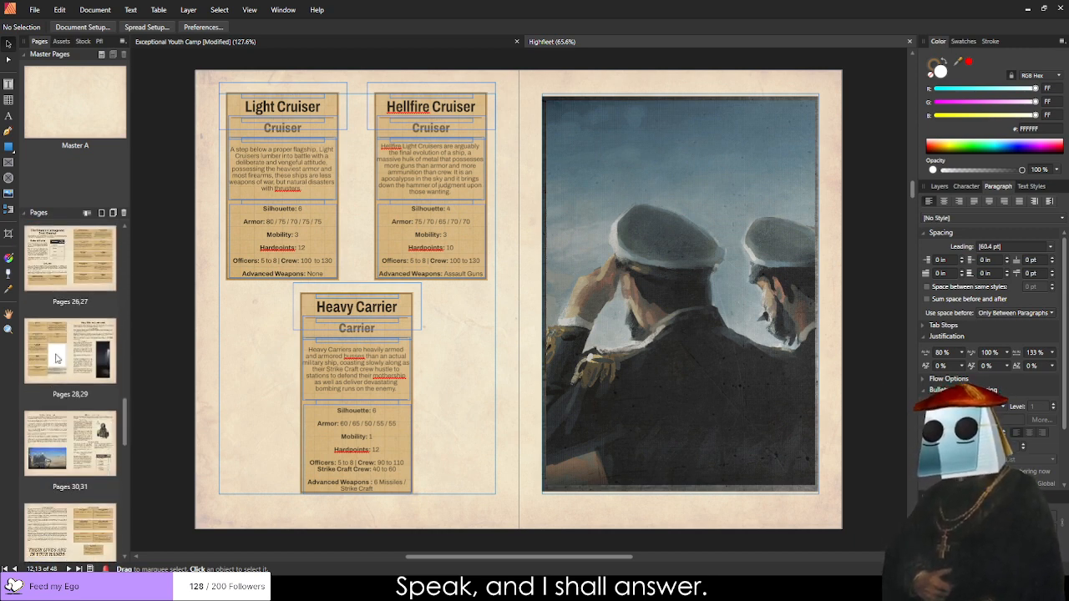
double_click(56, 354)
scroll(529, 274, "down", 3)
scroll(46, 374, "down", 1)
scroll(48, 373, "down", 4)
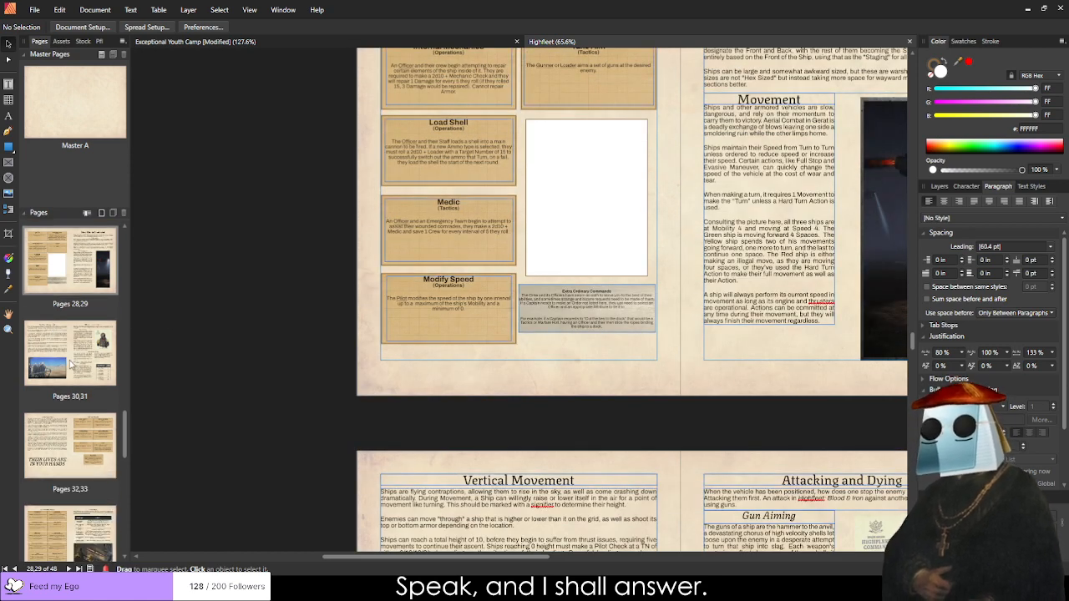
scroll(78, 350, "down", 5)
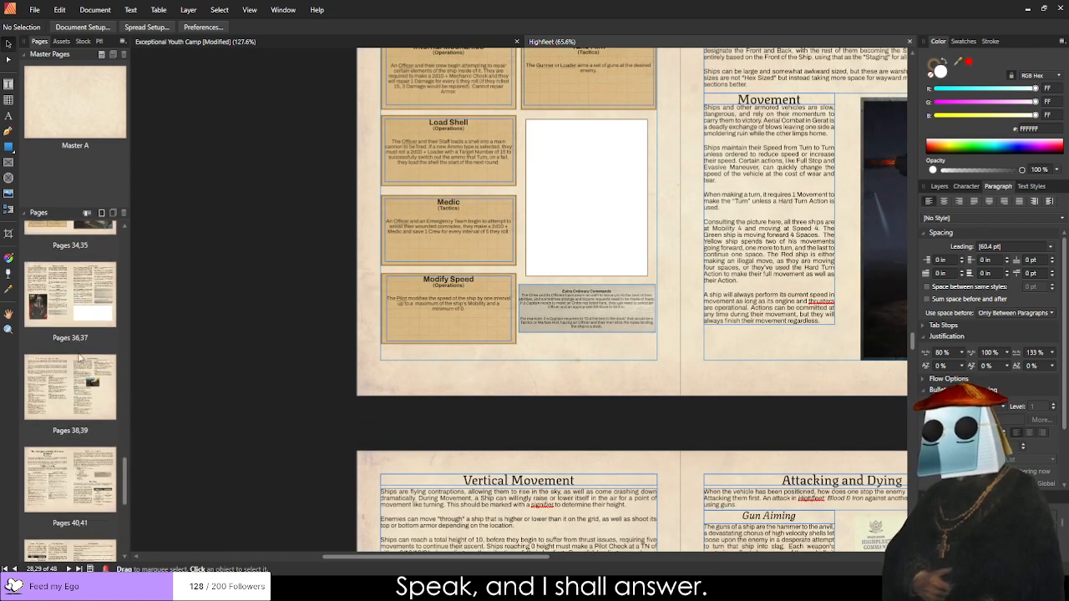
scroll(96, 409, "up", 3)
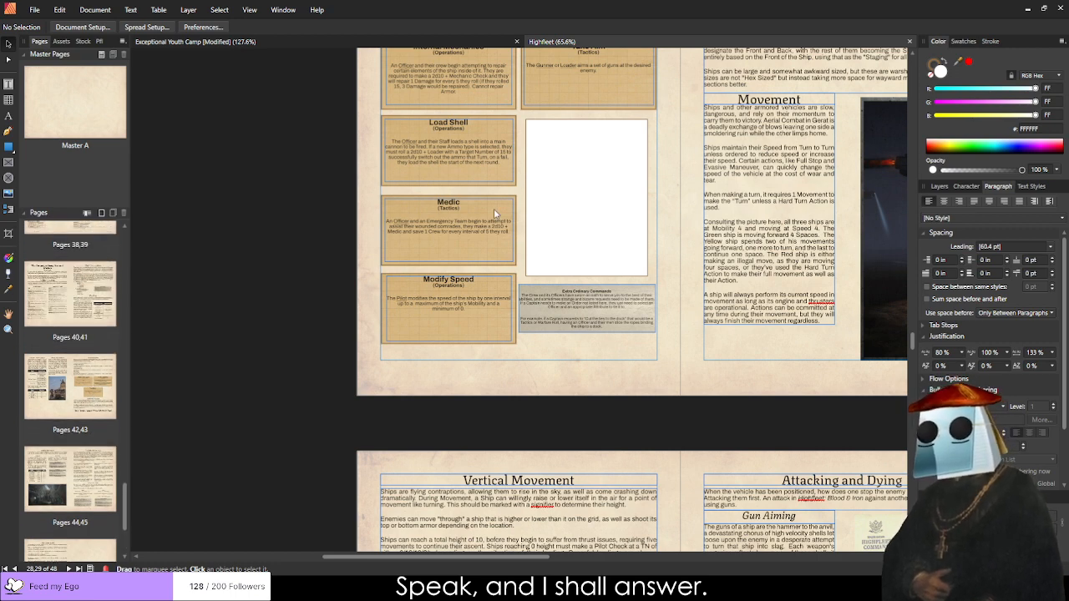
left_click_drag(126, 503, 117, 478)
double_click(93, 481)
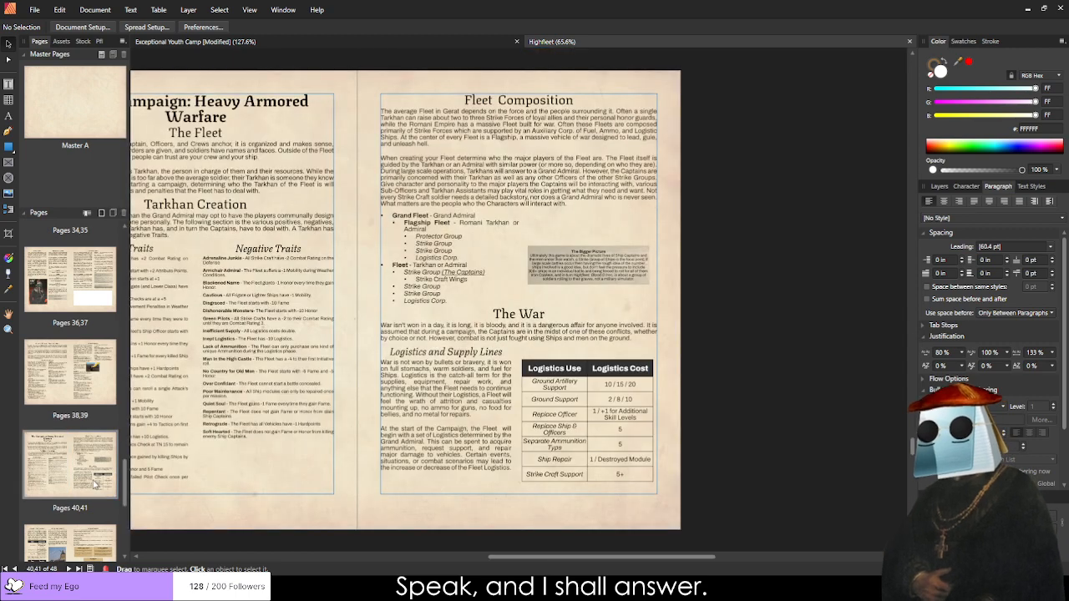
Copy the Logistics Use / Logistics Cost table into the Exceptional Youth Camp document and place it just below the "Field Testing" text.
left_click(558, 372)
key("ctrl+c")
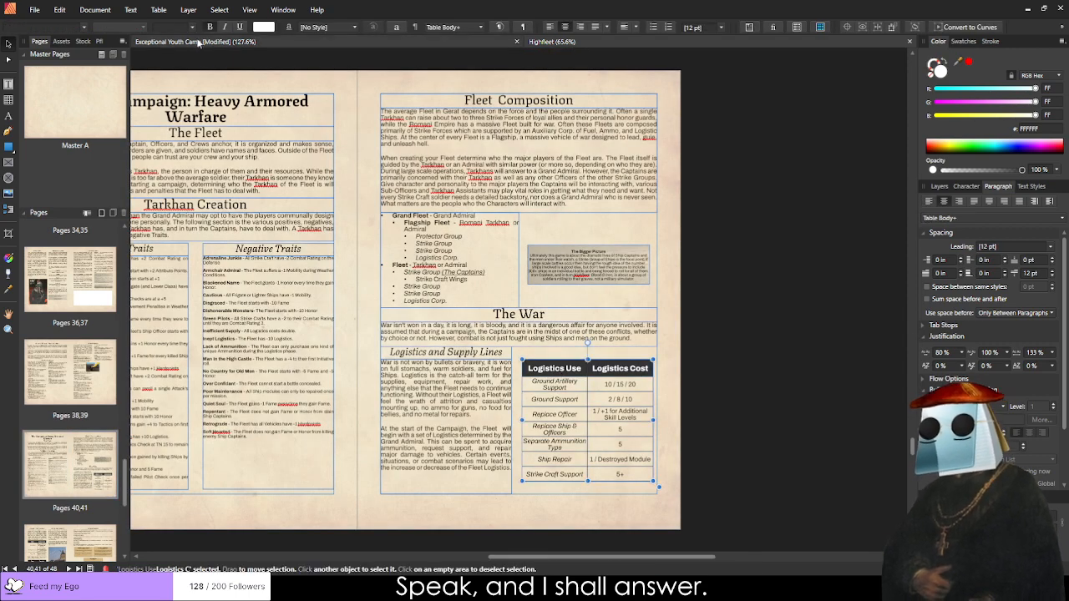
left_click(199, 42)
key("ctrl+v")
left_click_drag(451, 223, 355, 182)
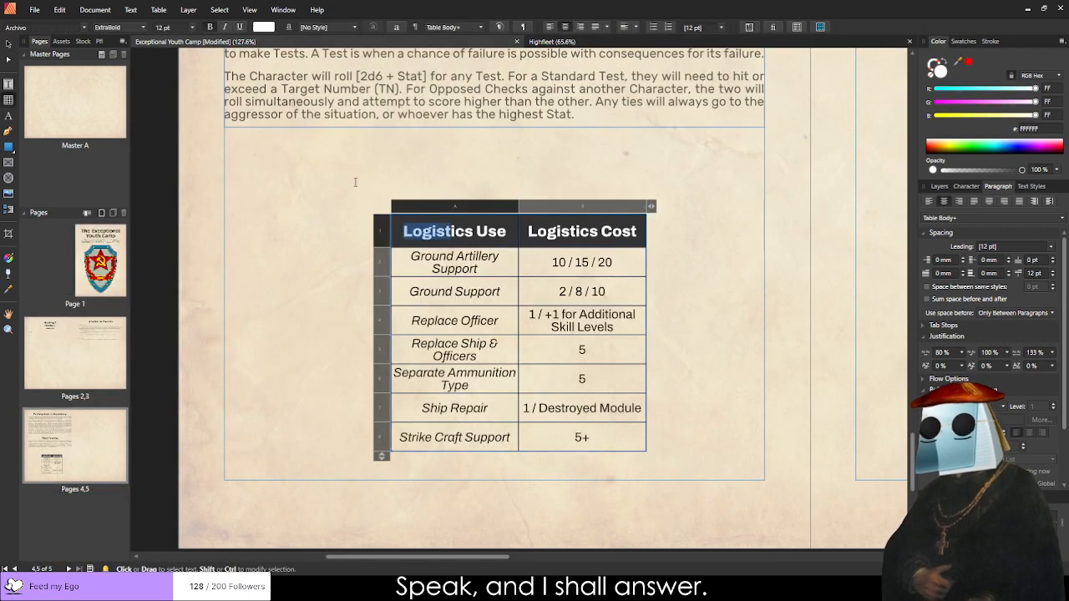
key("Escape")
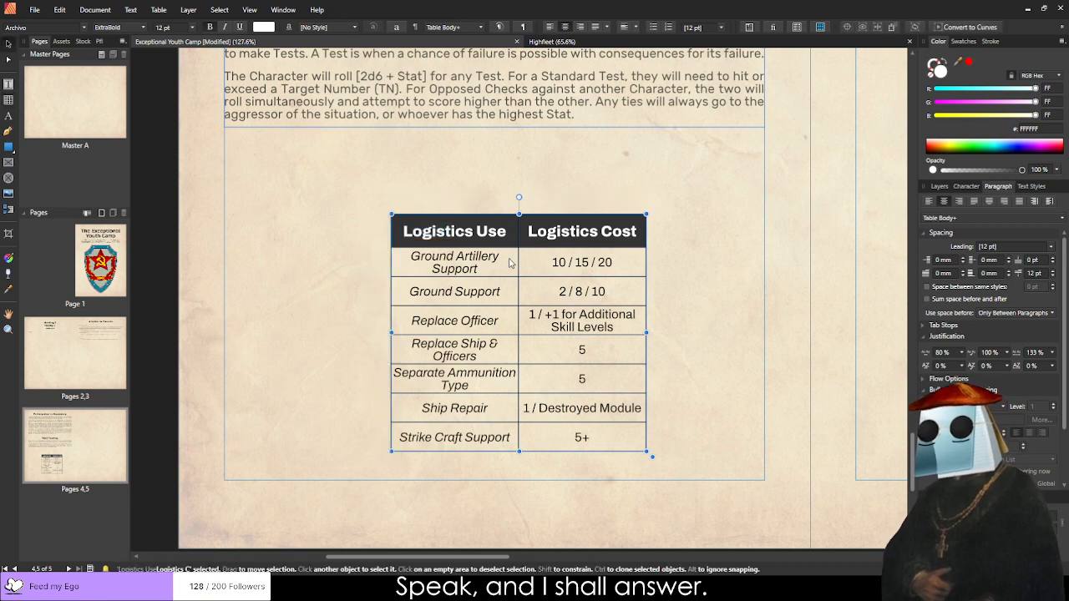
left_click_drag(549, 225, 400, 154)
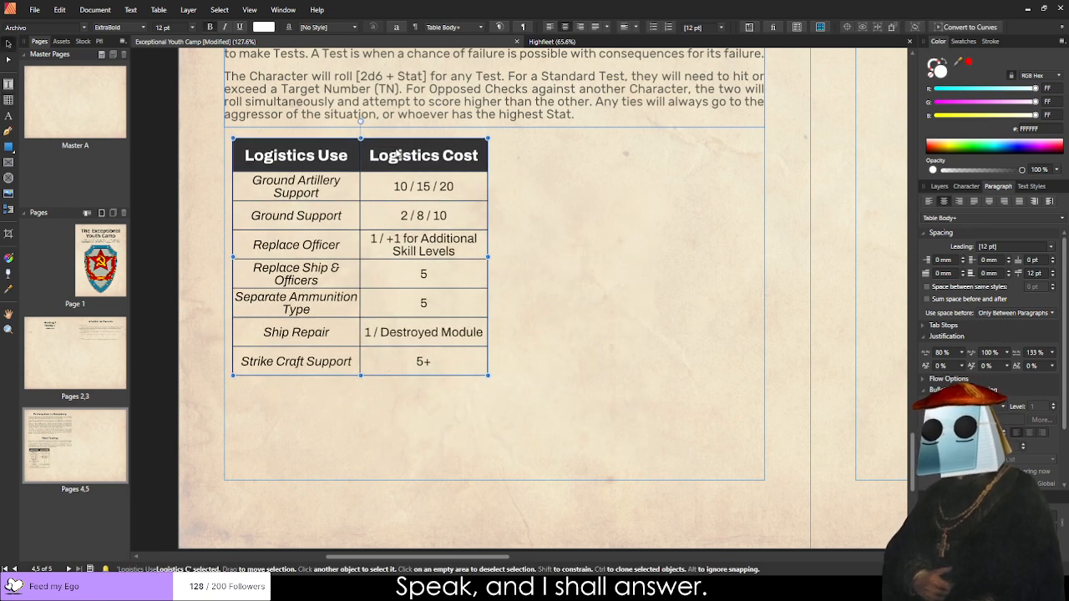
left_click(533, 209)
Duplicate the "Field Testing" body text frame and fit the copy into the space beside the table, matching the table's height.
scroll(567, 240, "up", 3)
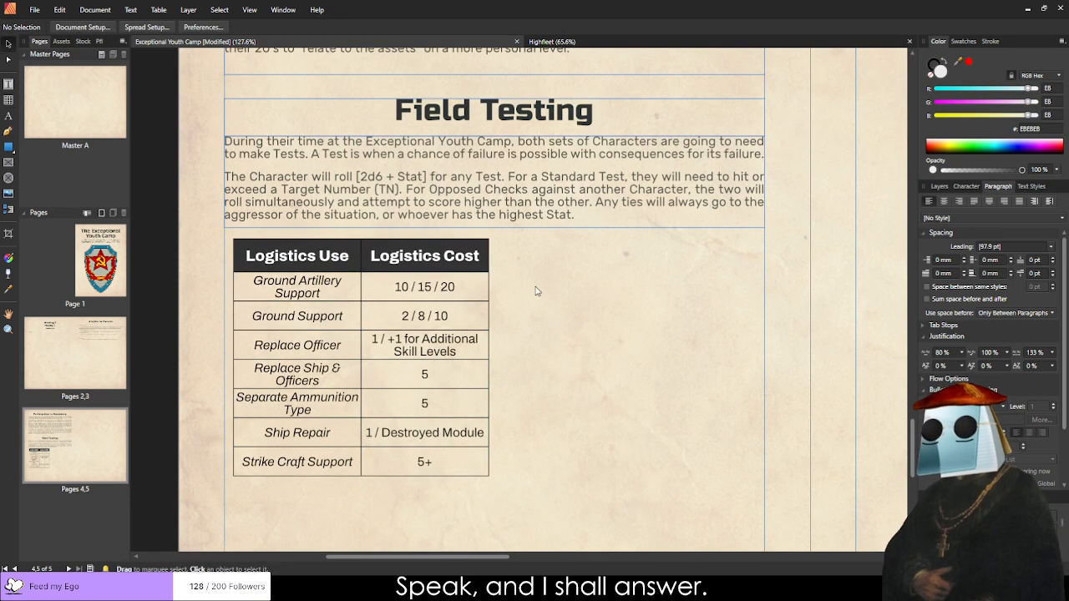
left_click(514, 214)
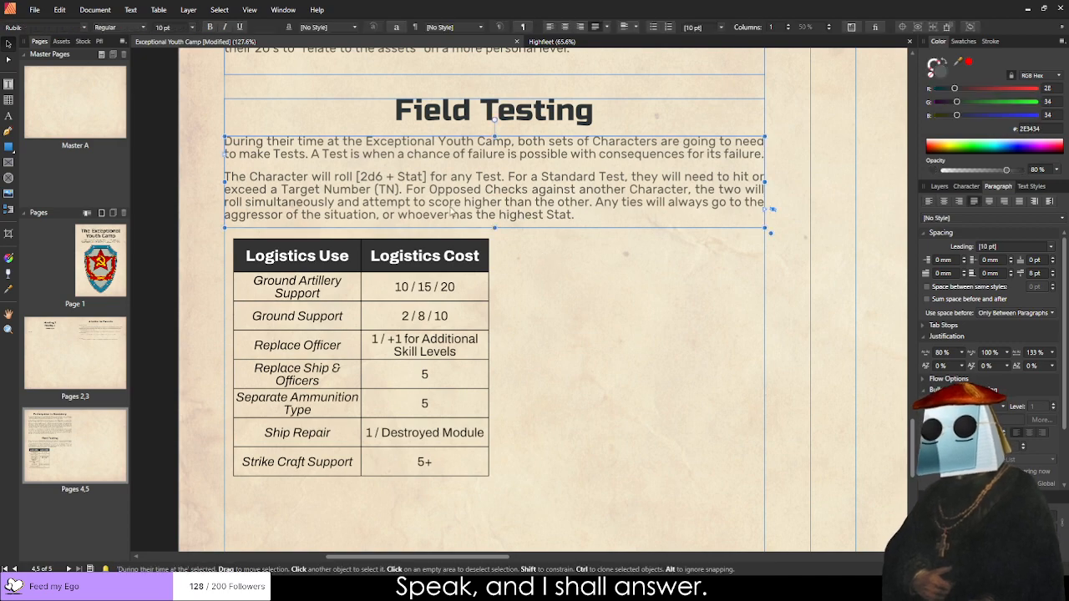
left_click_drag(451, 212, 451, 316)
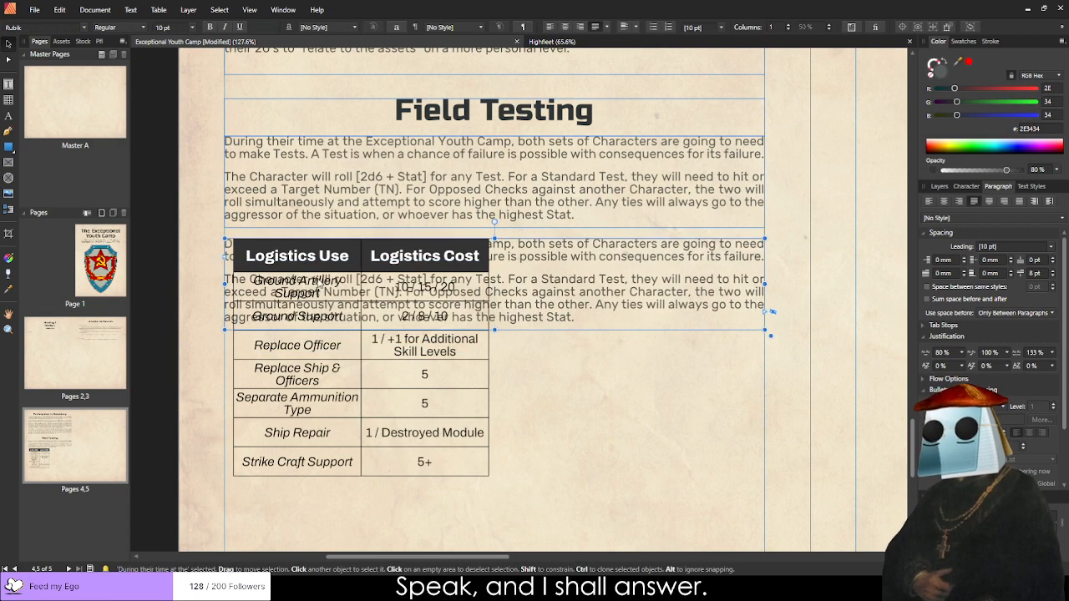
left_click_drag(224, 284, 493, 282)
scroll(646, 341, "down", 2)
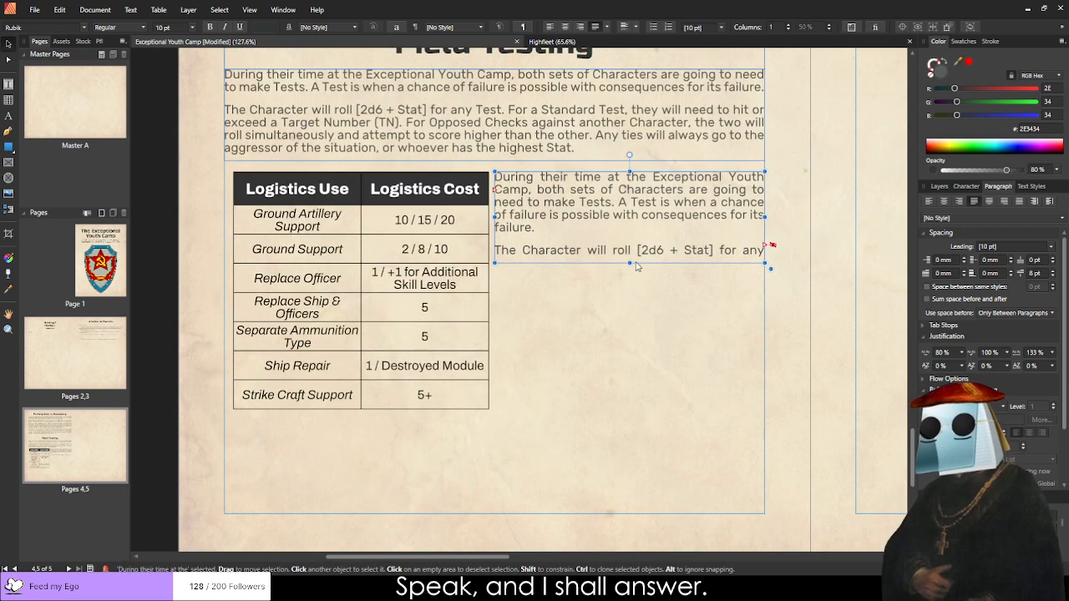
left_click_drag(635, 264, 632, 408)
left_click(523, 487)
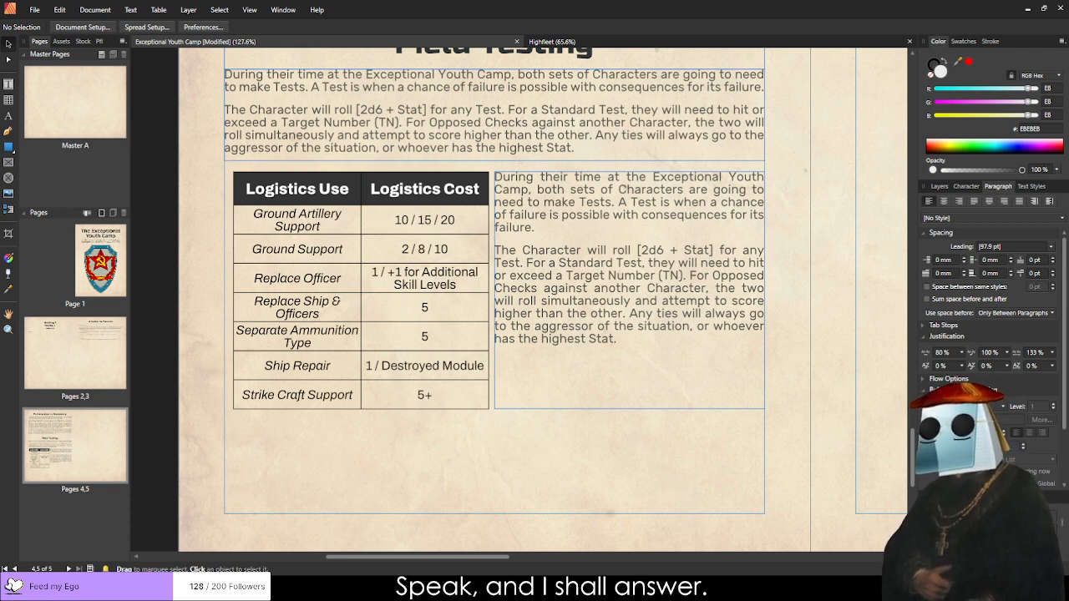
Replace all text in the frame beside the table with the copied paragraphs about Advantage and Disadvantage.
left_click(451, 234)
left_click(570, 249)
triple_click(570, 249)
key("ctrl+a")
key("ctrl+v")
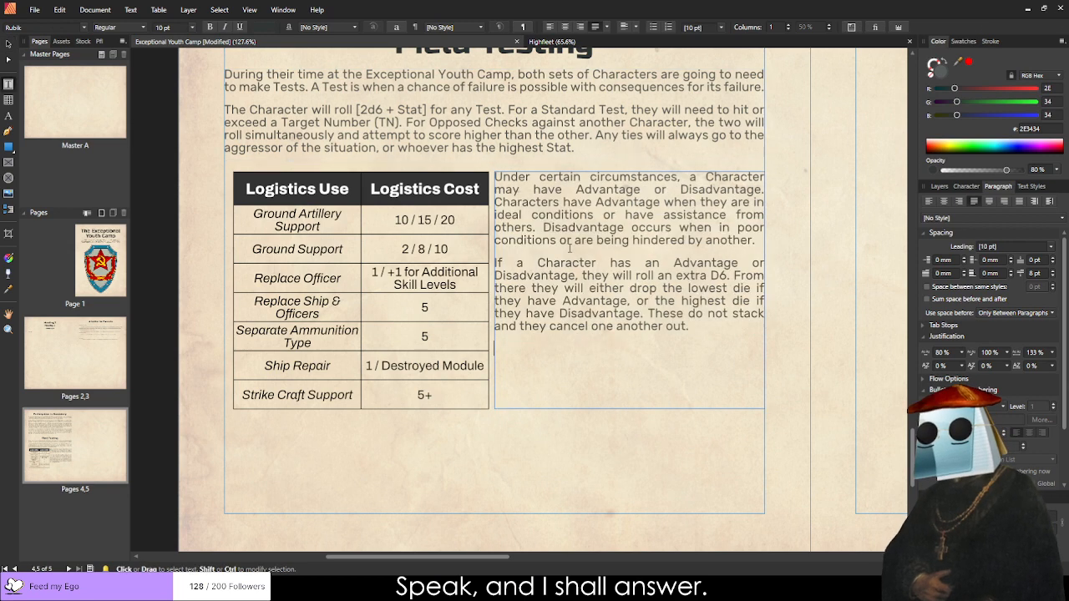
Deselect the text frame and hide the page margins and text frame outlines.
key("Escape")
left_click(802, 332)
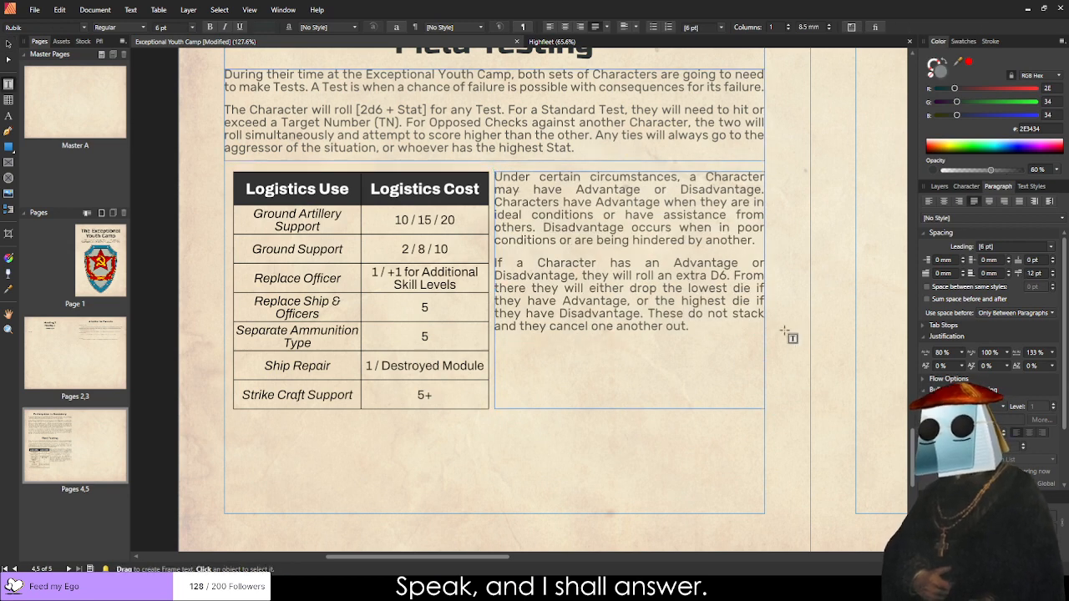
left_click(247, 9)
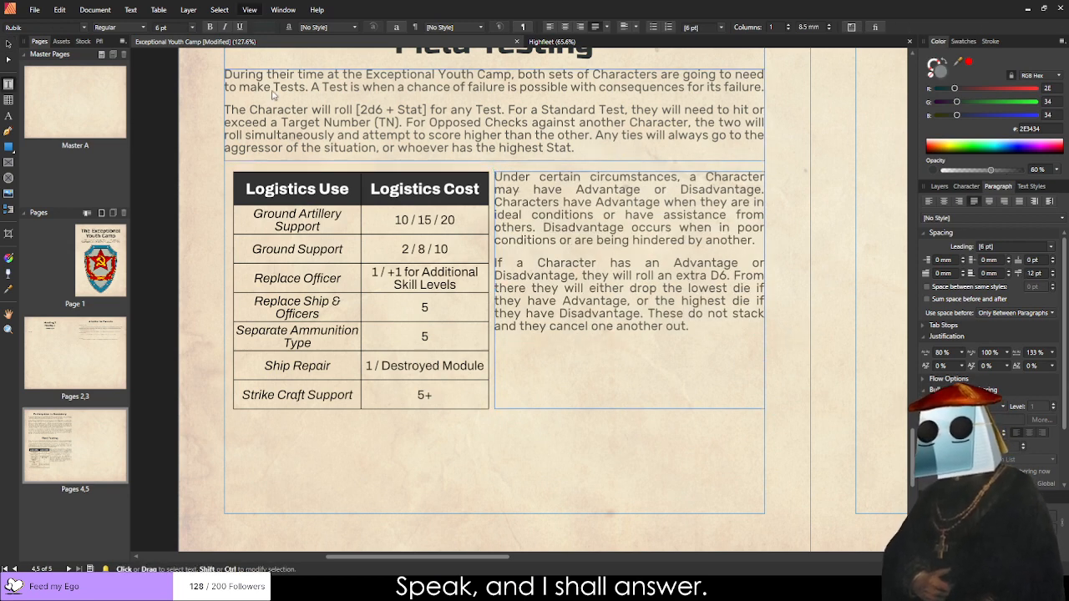
left_click(275, 171)
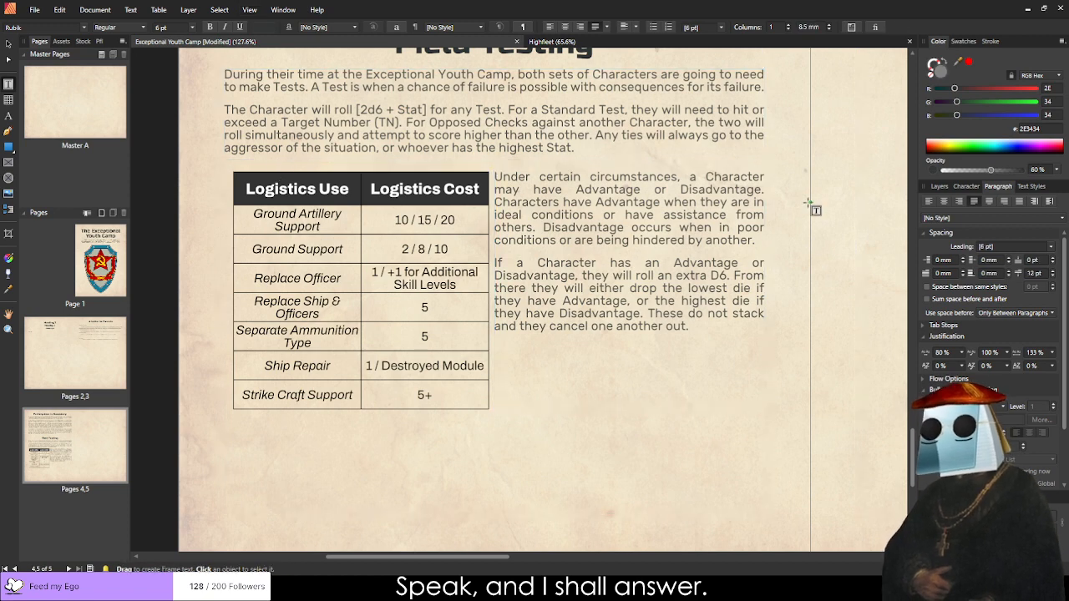
Try left alignment on the Advantage and Disadvantage paragraphs, and set them back to justified.
left_click_drag(699, 328, 441, 94)
left_click(550, 29)
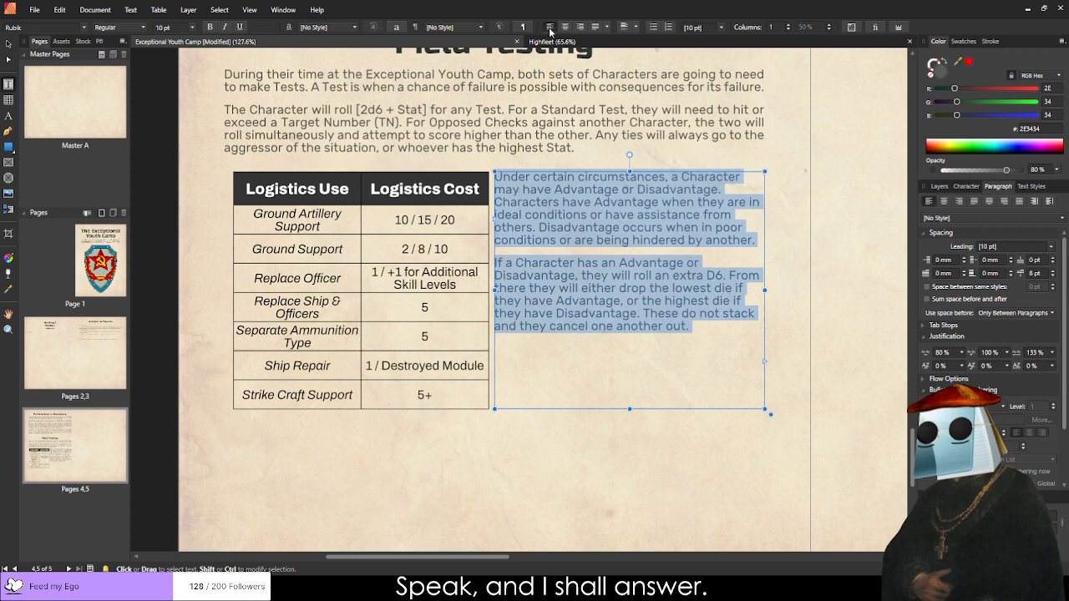
left_click(595, 27)
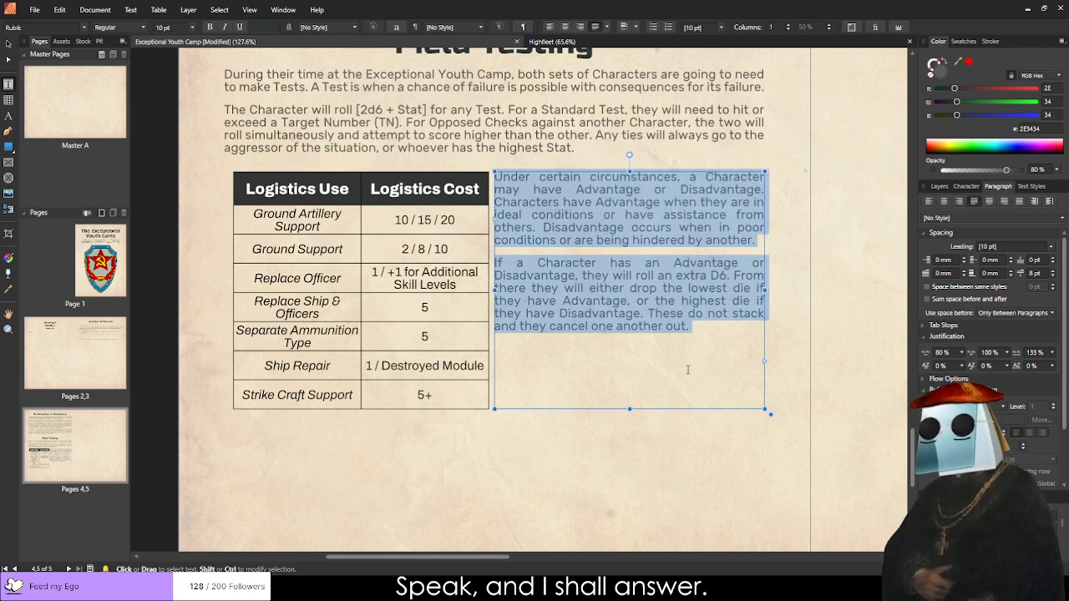
left_click(746, 300)
left_click_drag(503, 263, 709, 257)
left_click(575, 263)
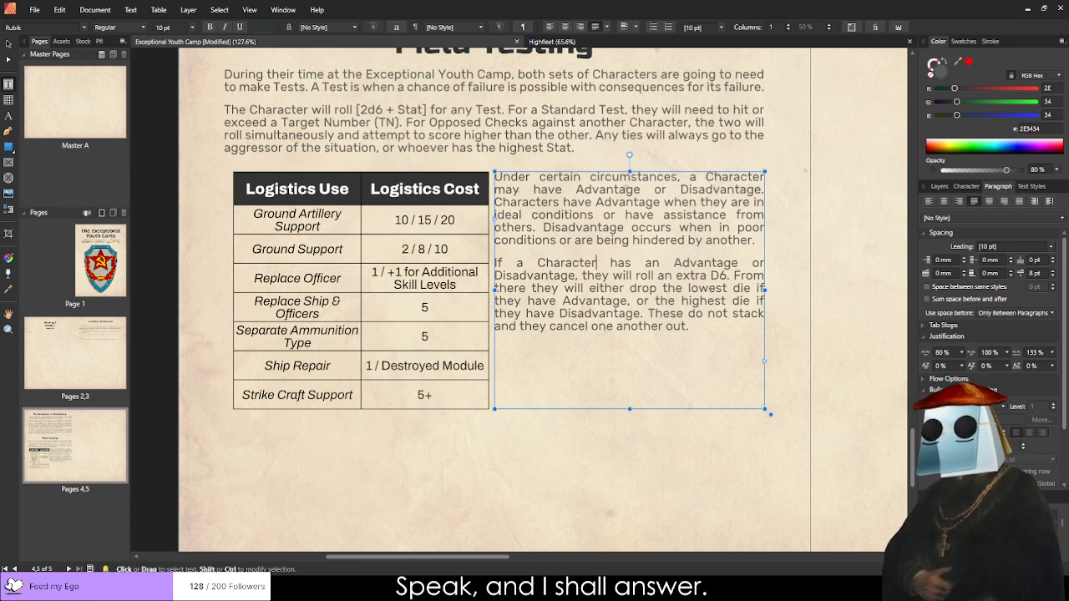
Replace the table's "Logistics Use" header text with "Target Number".
triple_click(283, 188)
type("Te")
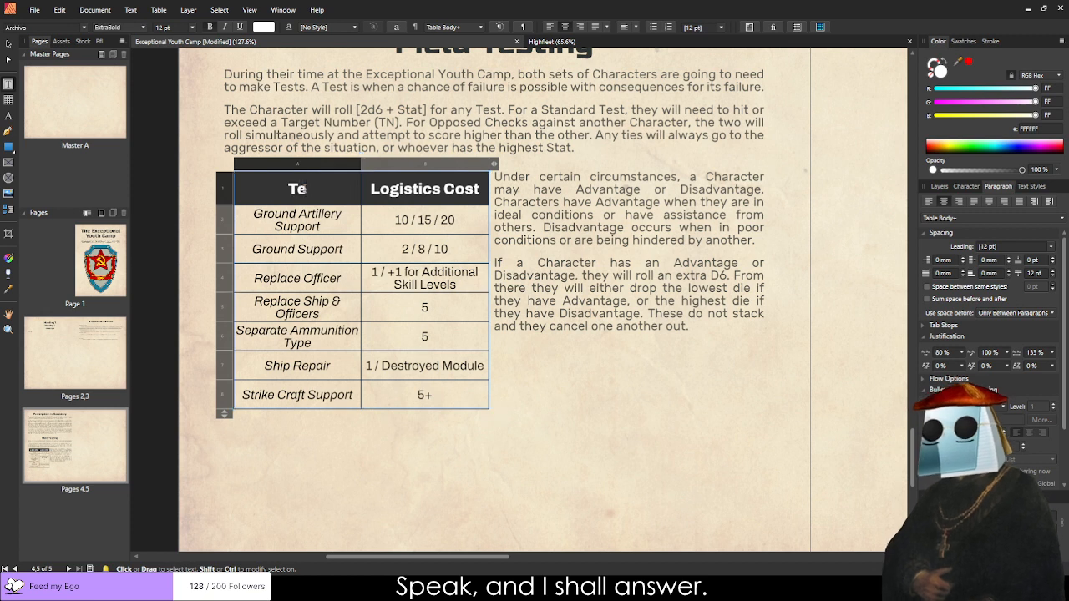
type("st")
key("BackSpace")
key("BackSpace")
key("BackSpace")
type("arget")
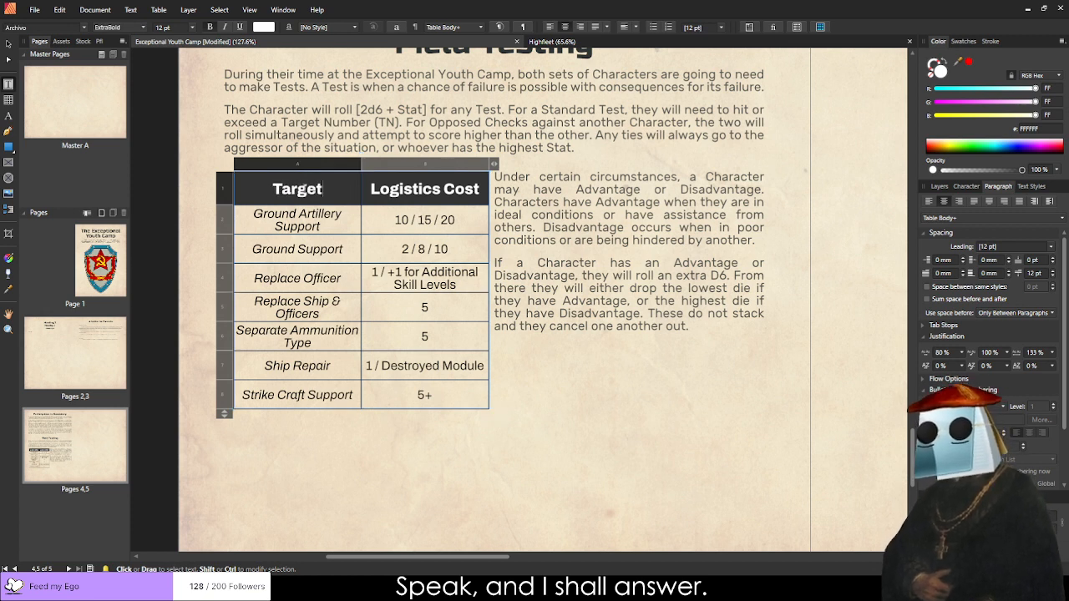
type(" NUmber")
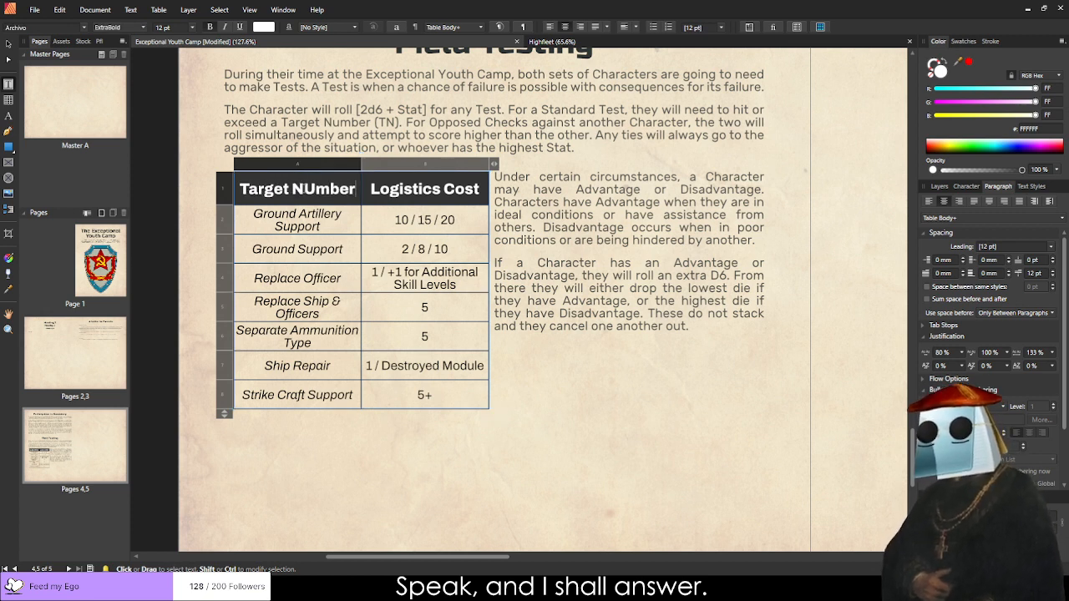
key("BackSpace")
key("BackSpace")
key("BackSpace")
key("BackSpace")
key("BackSpace")
type("umer")
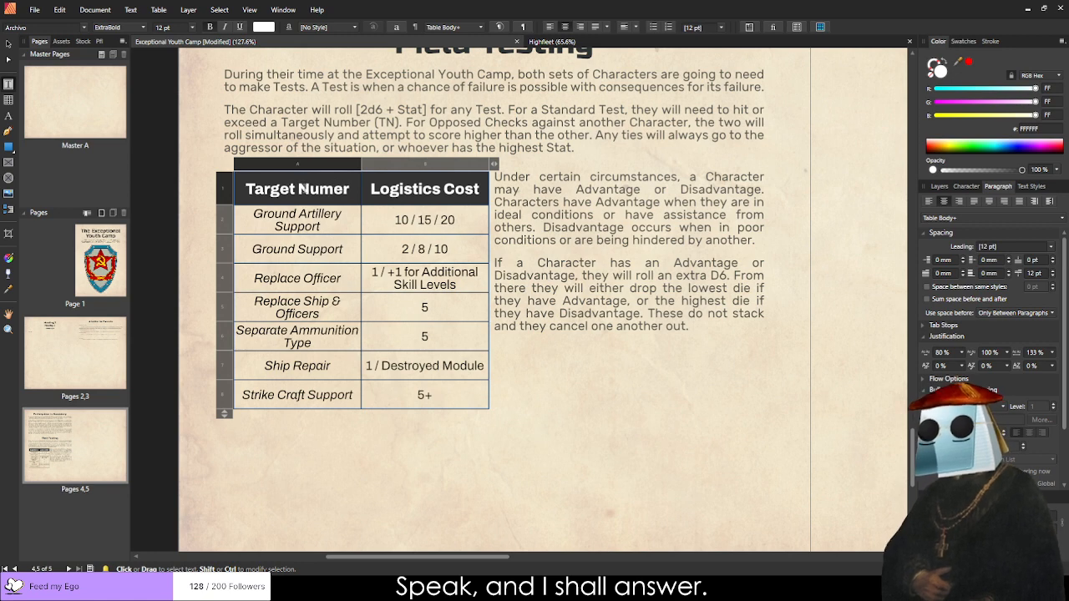
key("BackSpace")
key("BackSpace")
type("ber")
Select all the table's cells and set their font to Rubik.
left_click_drag(298, 189, 420, 391)
left_click(30, 27)
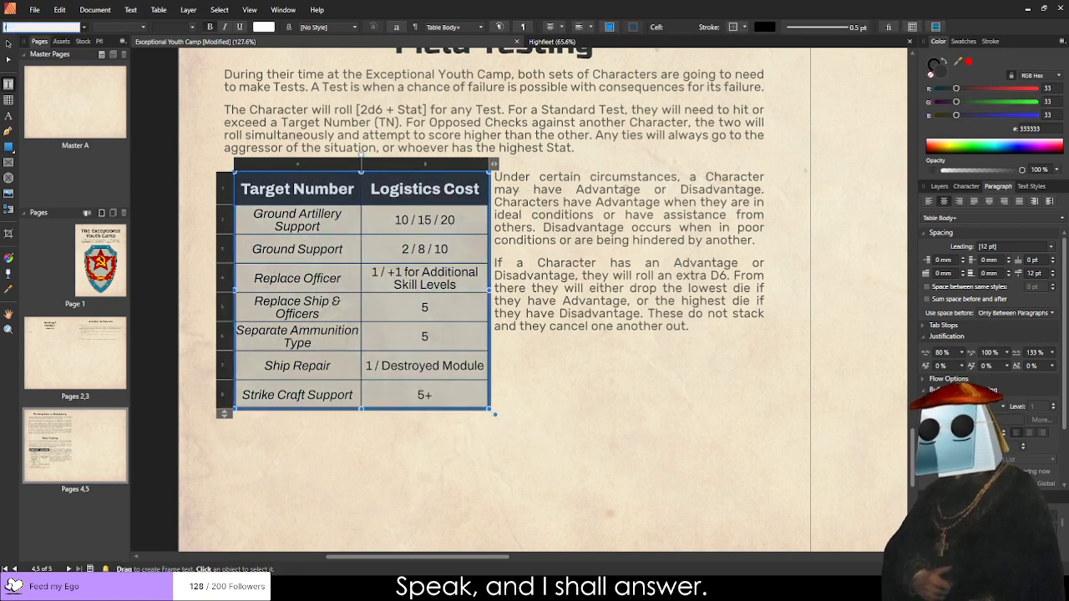
type("rubi")
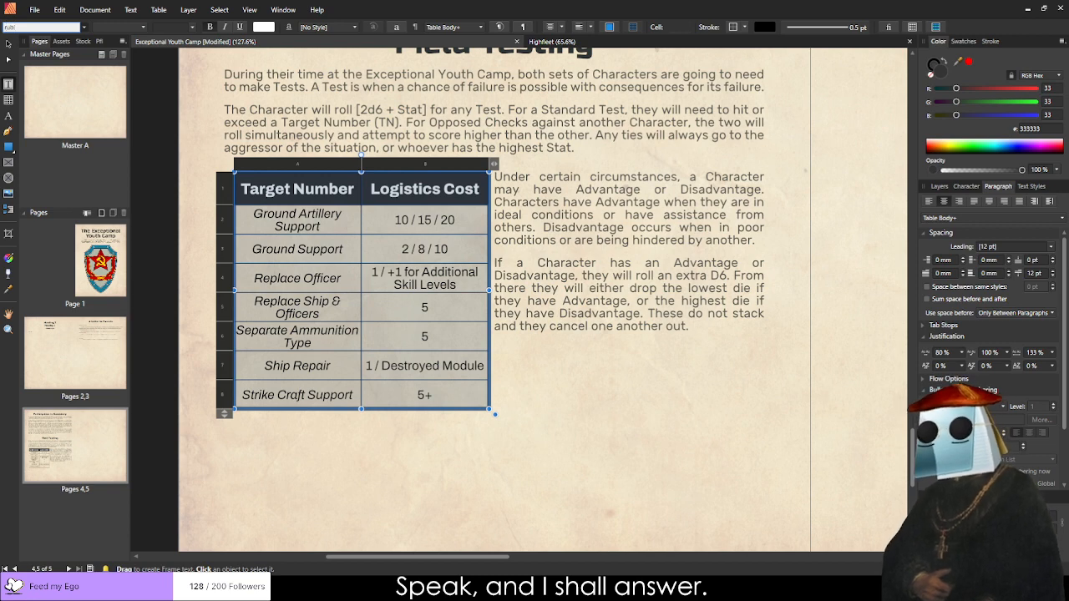
type("k")
key("Return")
Select the first-column cells below the "Target Number" header and remove their italics.
left_click(267, 219)
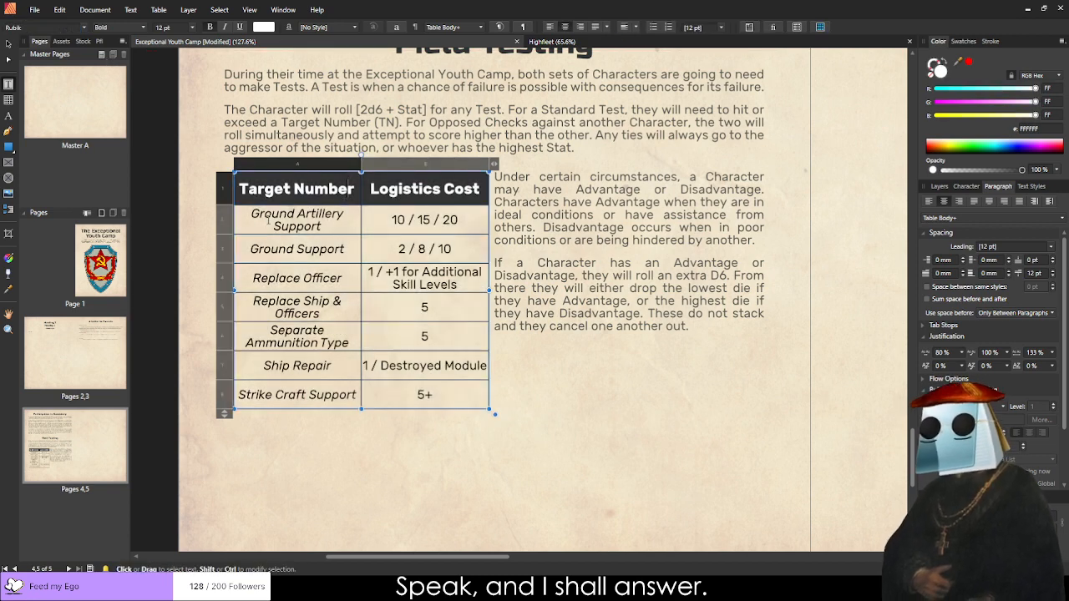
left_click_drag(267, 220, 286, 367)
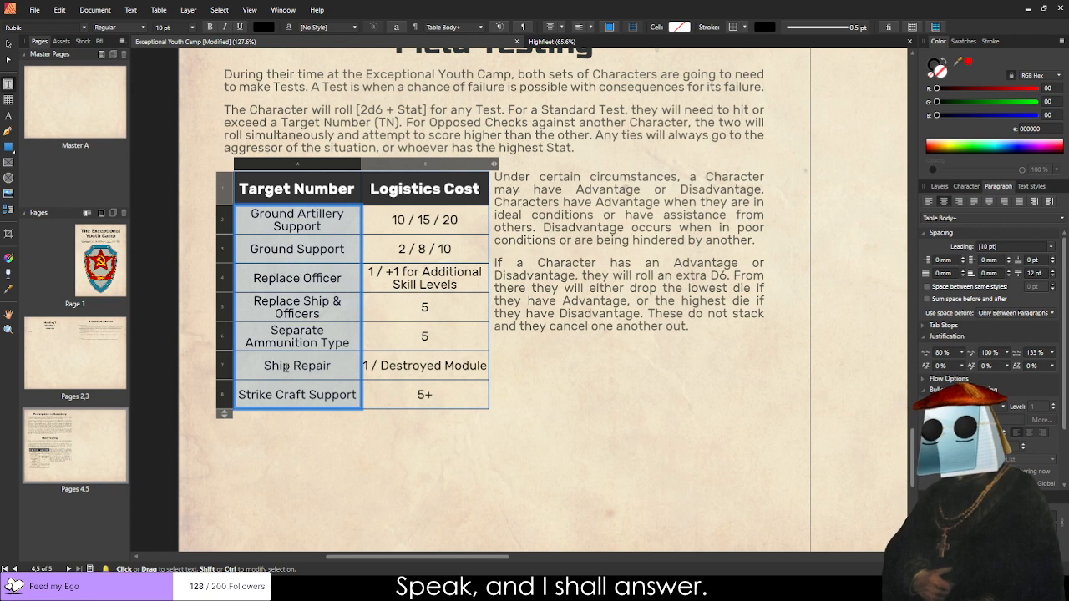
Move the "Target Number" header text into the second column's header cell, replacing "Logistics Cost".
left_click_drag(239, 188, 356, 189)
key("ctrl+c")
key("BackSpace")
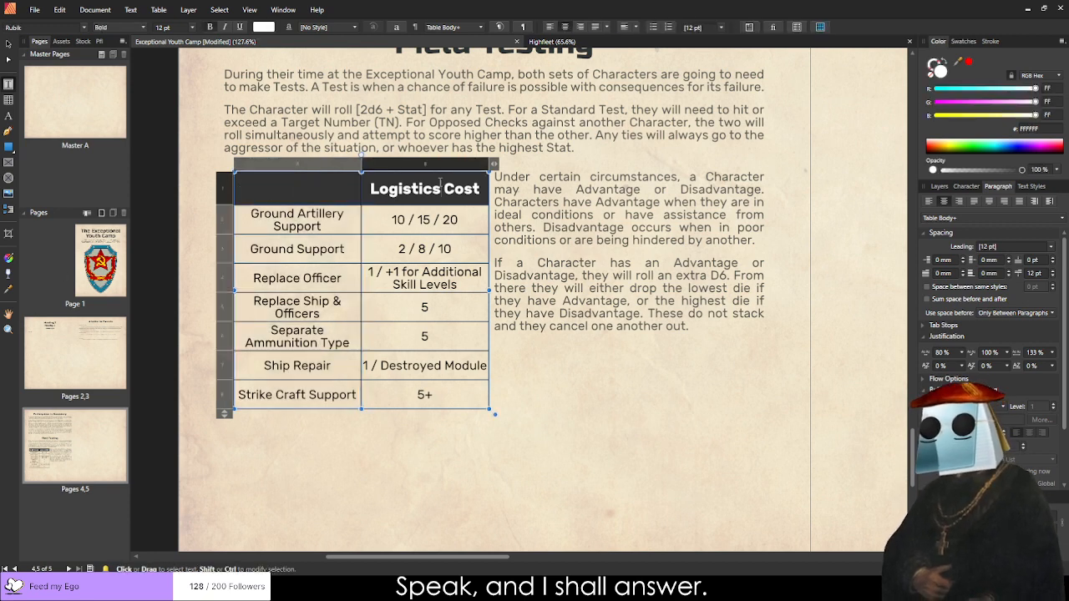
double_click(440, 183)
key("ctrl+a")
key("ctrl+v")
left_click(311, 191)
type("sd")
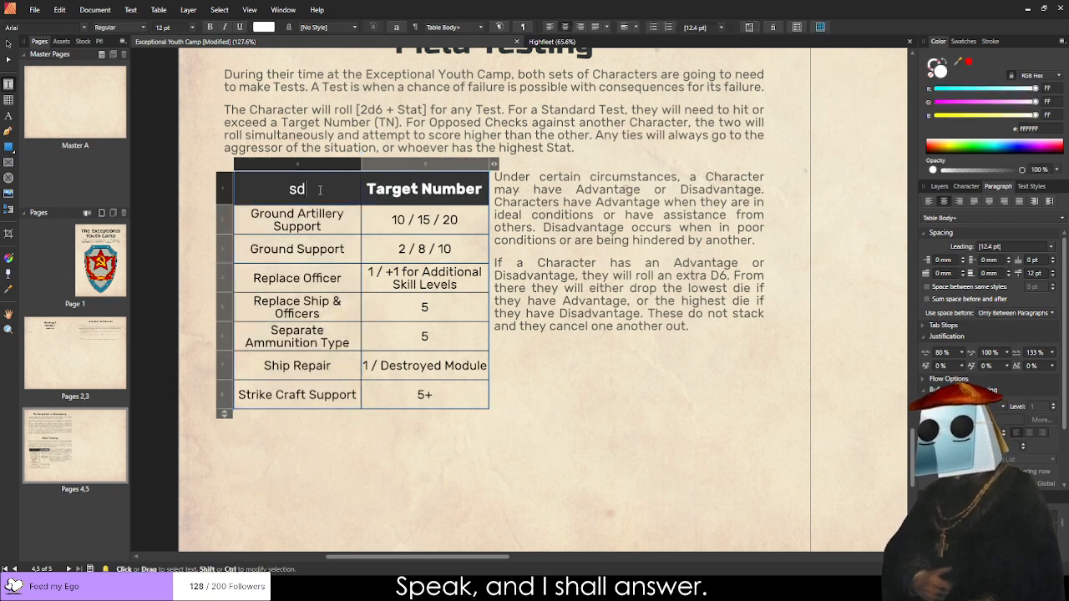
key("BackSpace")
key("BackSpace")
Copy the "Target Number" header into the empty first-column header cell and replace its text with "Difficulty".
double_click(364, 189)
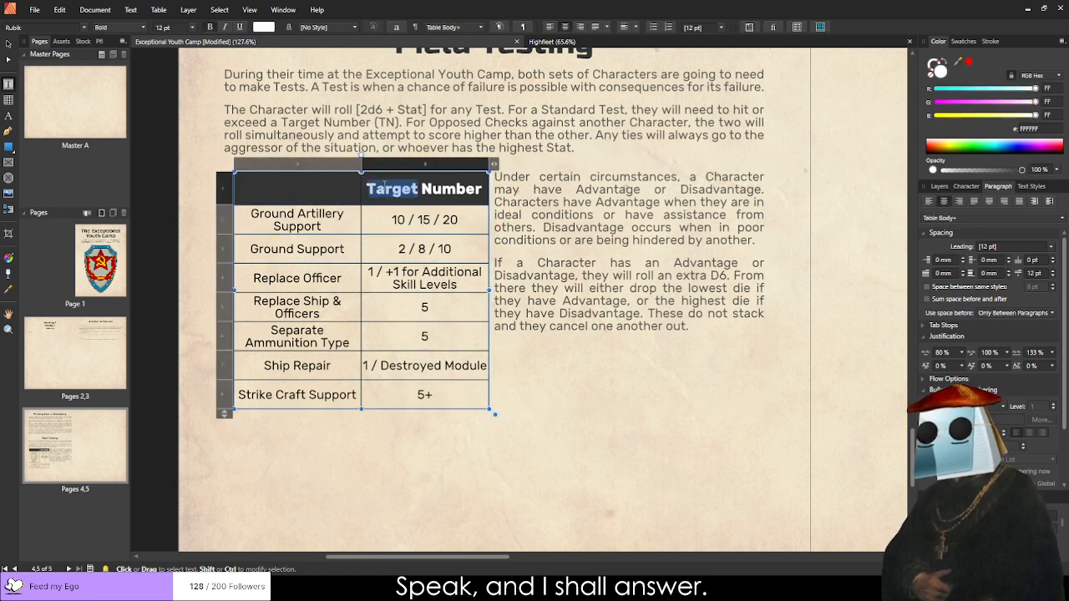
key("ctrl+a")
key("ctrl+c")
left_click(295, 188)
key("ctrl+v")
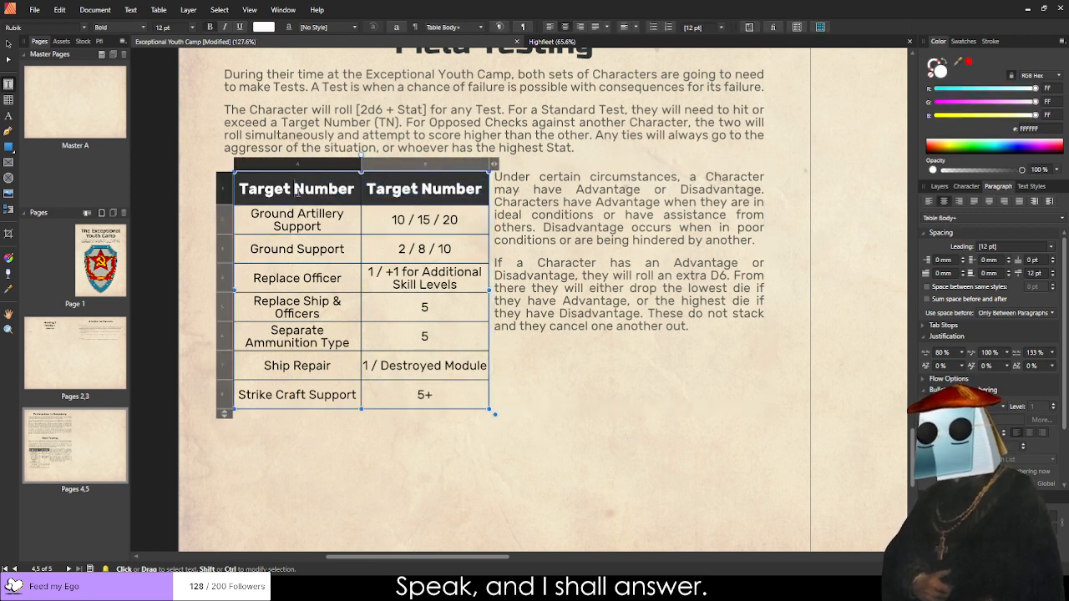
double_click(296, 189)
key("ctrl+a")
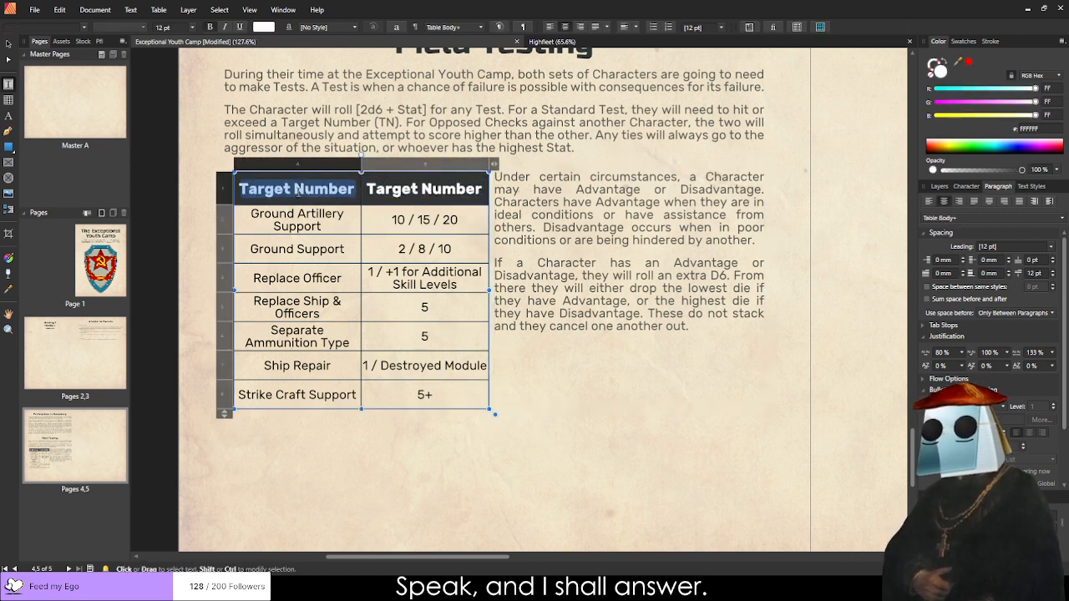
type("Difficulty")
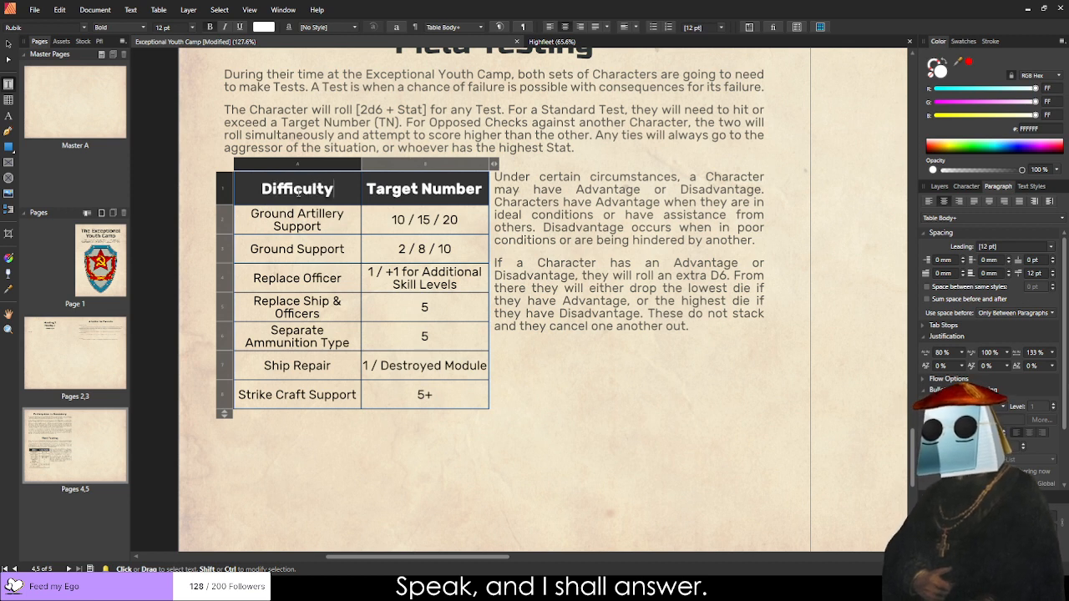
key("Escape")
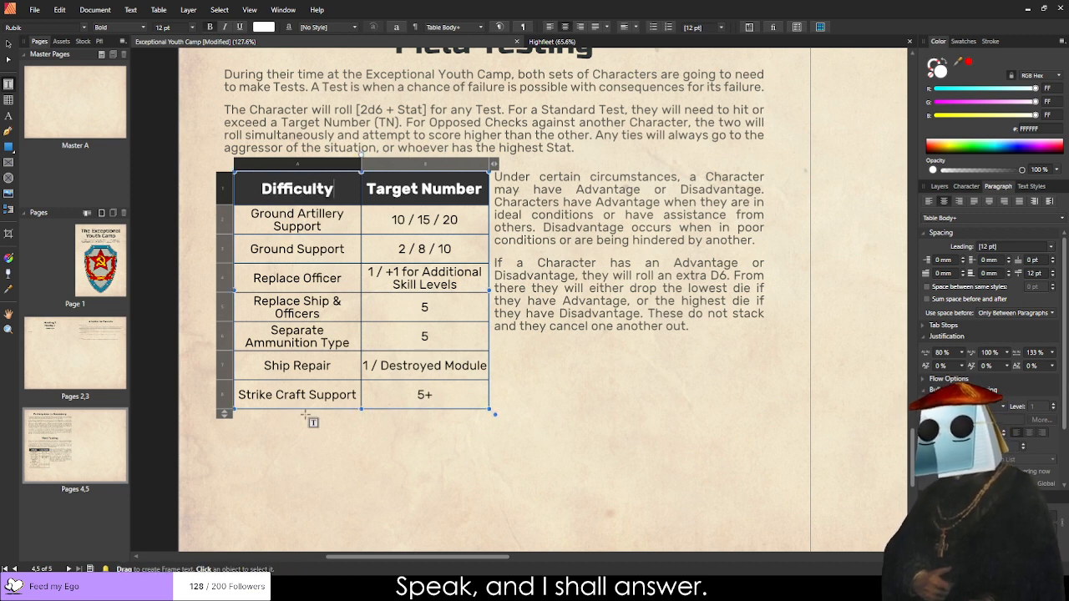
Select the whole "Ground Artillery Support" entry in the first row below the "Difficulty" header.
scroll(311, 419, "up", 1)
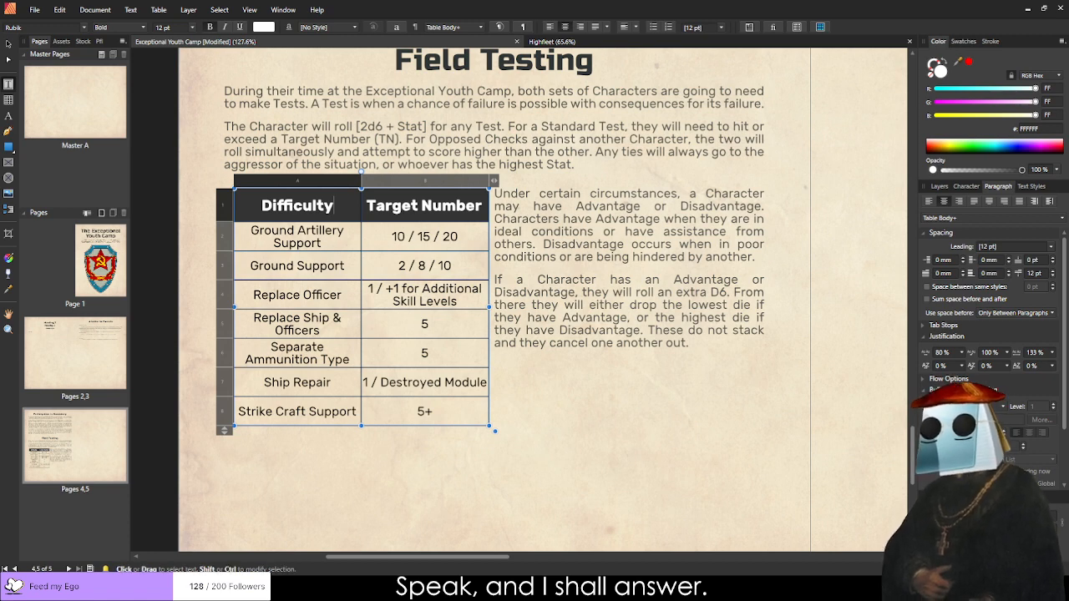
double_click(272, 231)
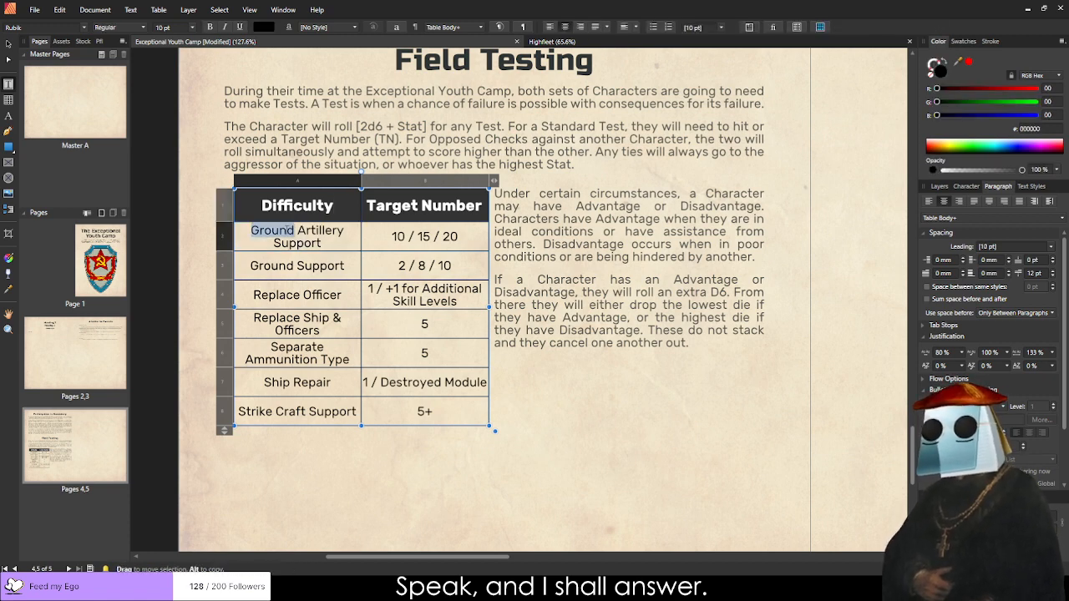
left_click(288, 230)
triple_click(335, 242)
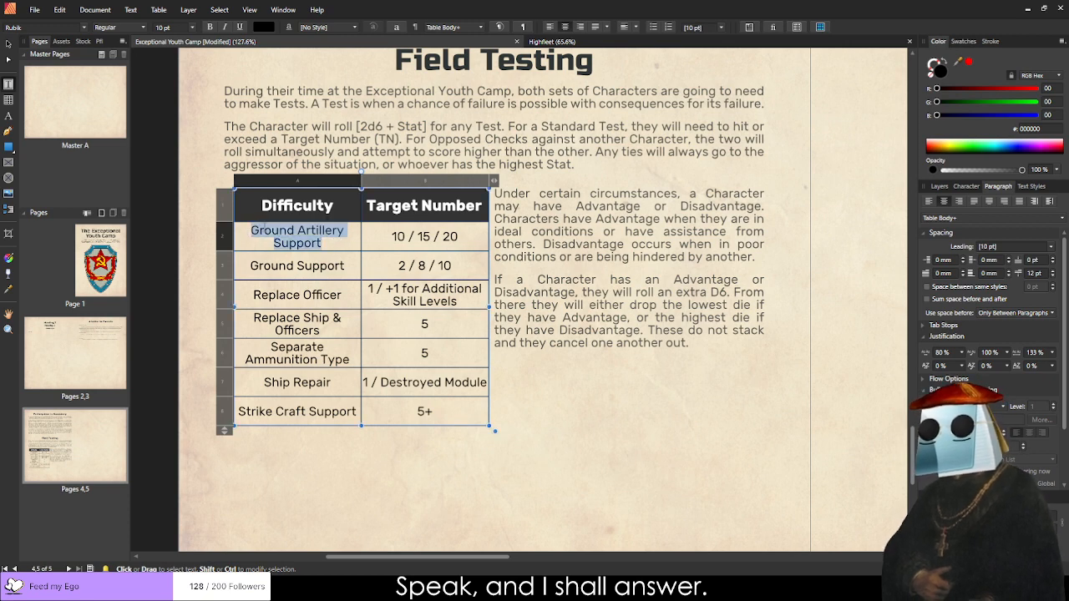
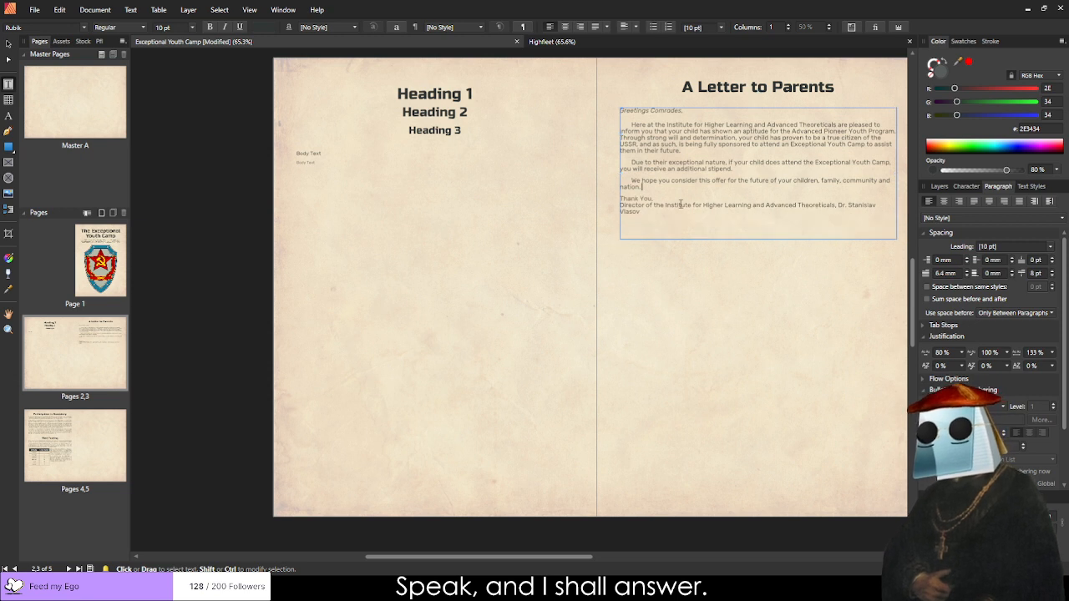
Undo the last indent change on the "Thank You," line of the letter to parents.
left_click_drag(656, 199, 620, 198)
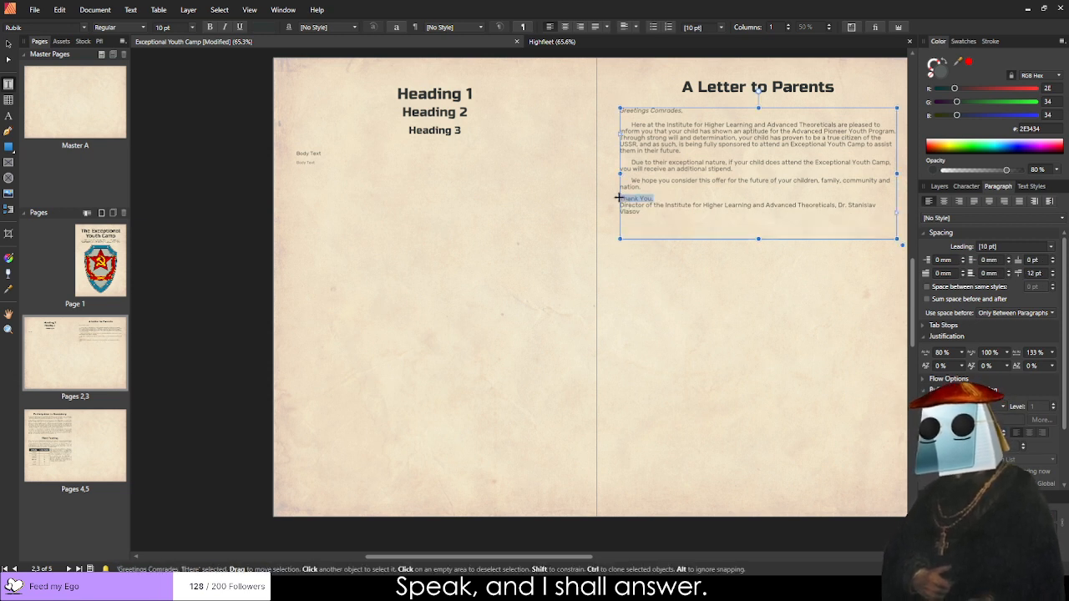
left_click(636, 211)
key("ctrl+z")
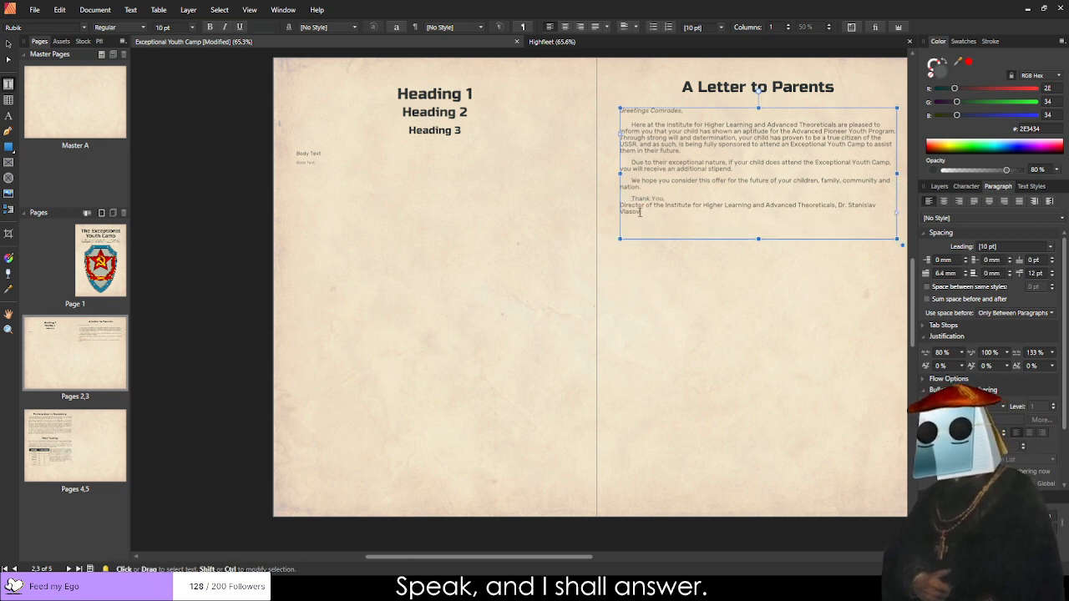
Remove the first-line indent from the letter's "Thank You," line and indent the director's signature line below it with a tab.
left_click_drag(665, 199, 629, 201)
left_click(630, 200)
key("BackSpace")
key("Tab")
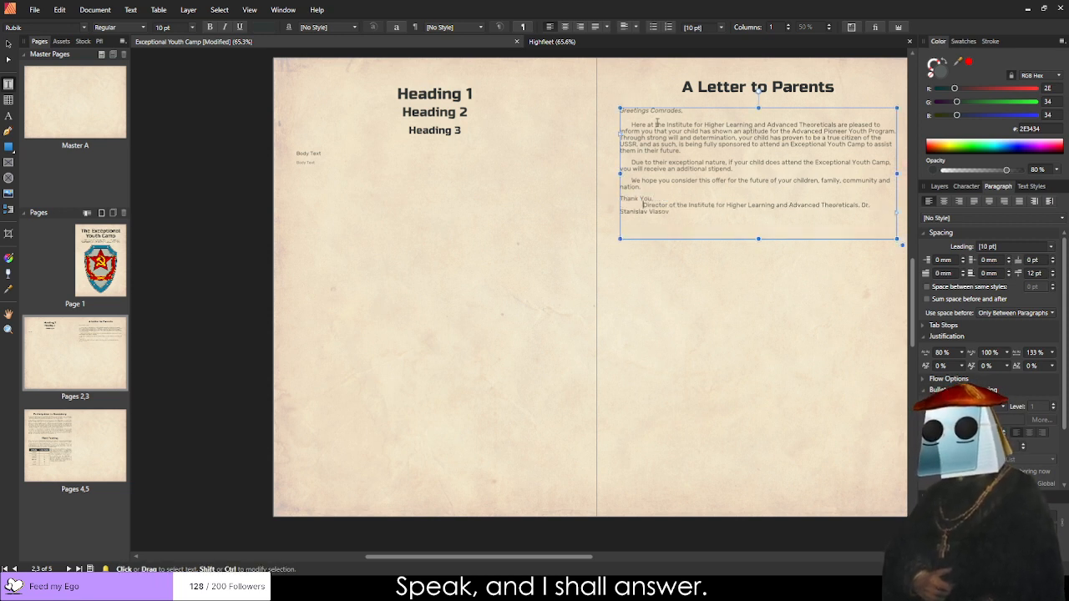
left_click(631, 124)
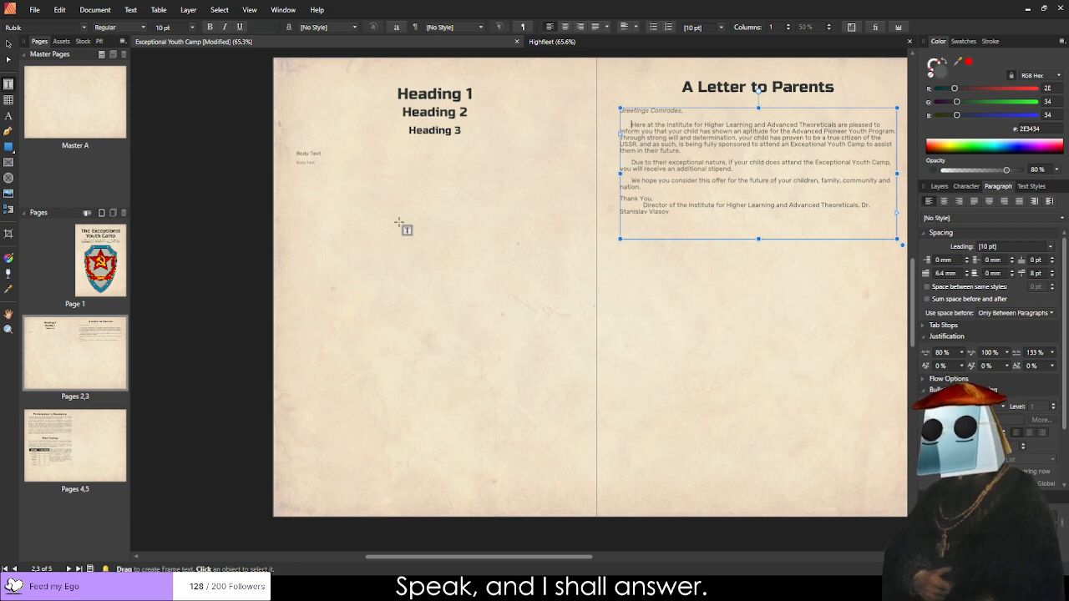
Duplicate the "Participation is Mandatory" heading and its body text from page 4 onto the blank page 5.
scroll(399, 205, "down", 10)
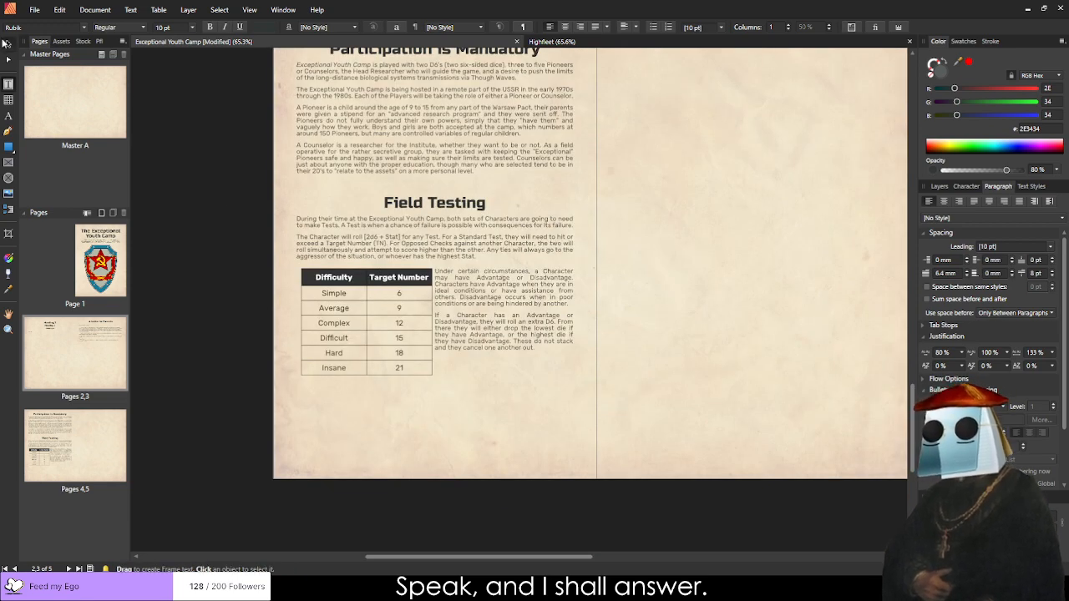
left_click(6, 43)
scroll(519, 297, "down", 5)
scroll(470, 302, "up", 4)
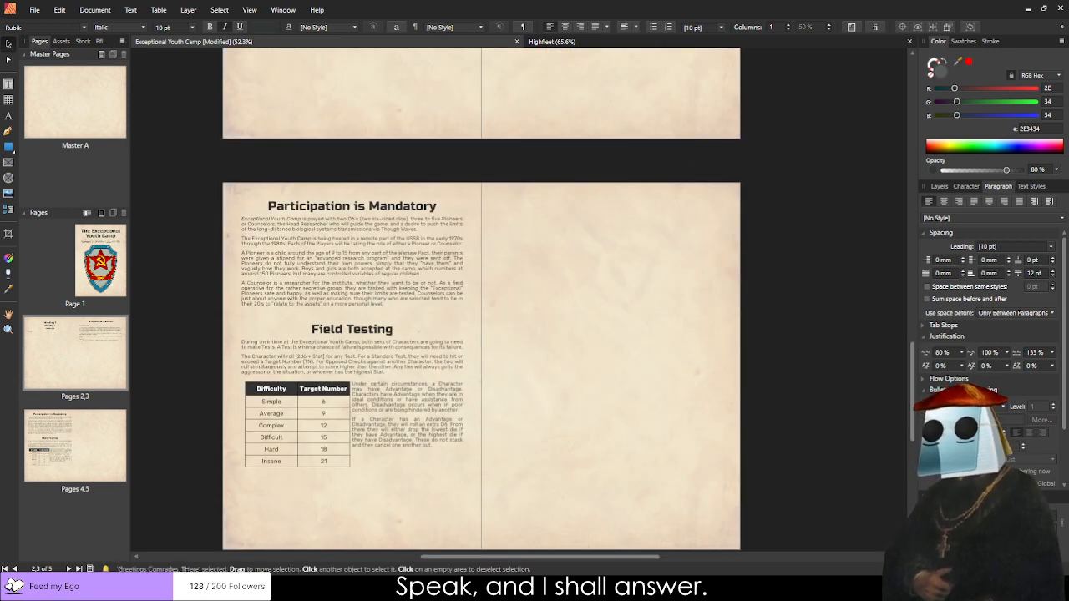
scroll(481, 299, "up", 1)
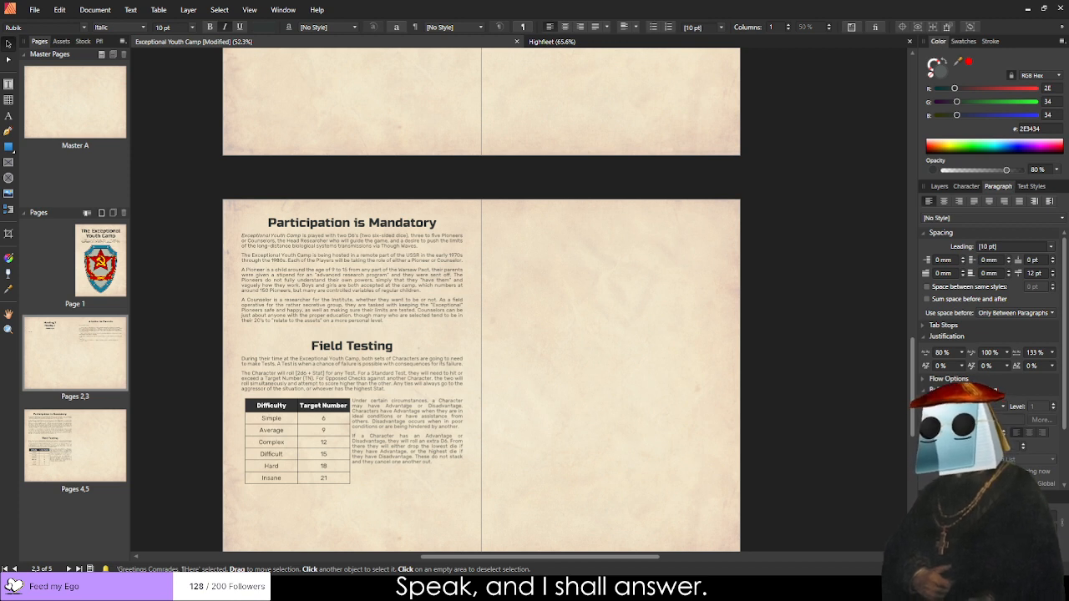
left_click(408, 223)
left_click(408, 270, "shift")
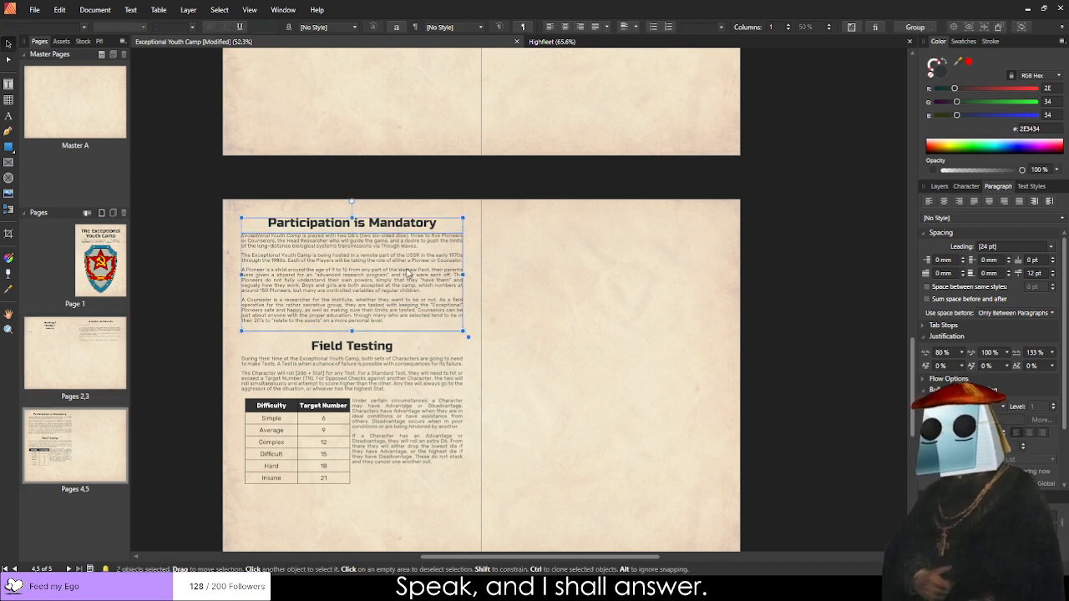
left_click_drag(408, 270, 662, 263)
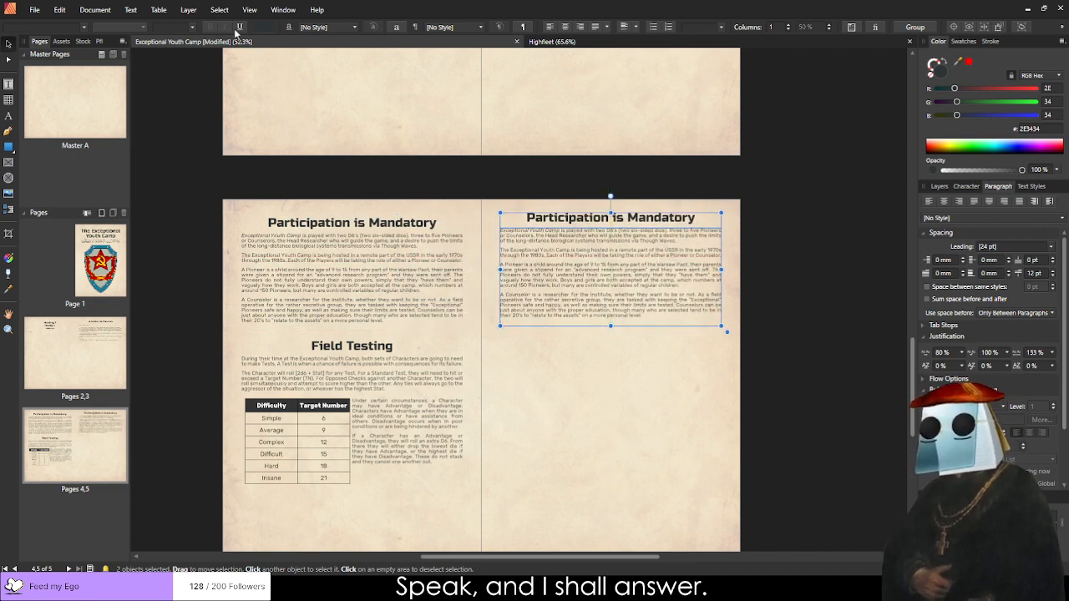
Move the duplicated heading and body text frames down to the top margin of the right-hand page.
key("ctrl+w")
left_click_drag(527, 219, 524, 225)
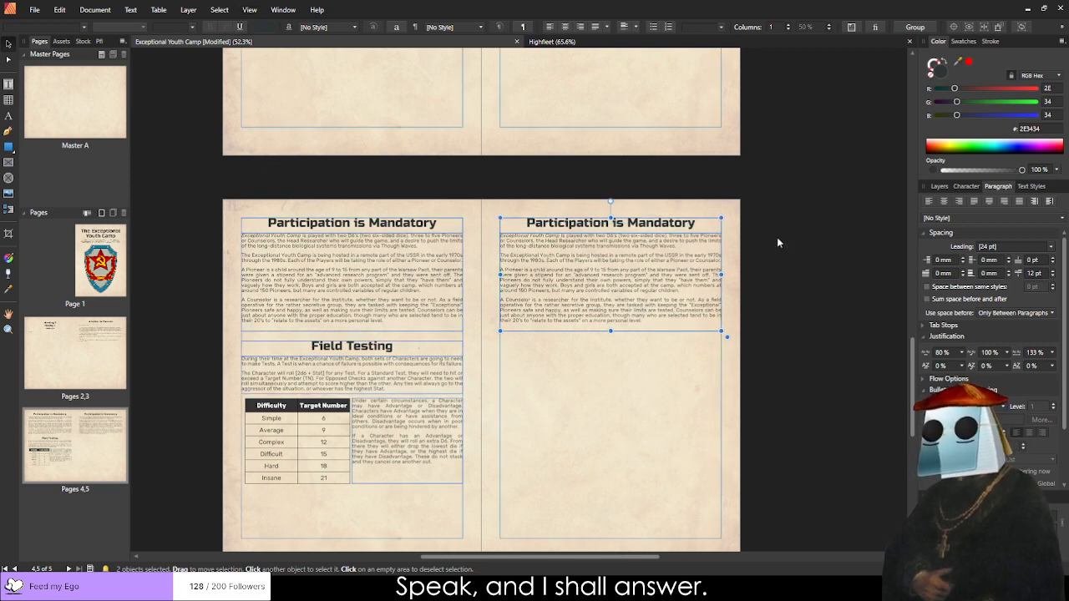
left_click(777, 239)
scroll(648, 231, "up", 1)
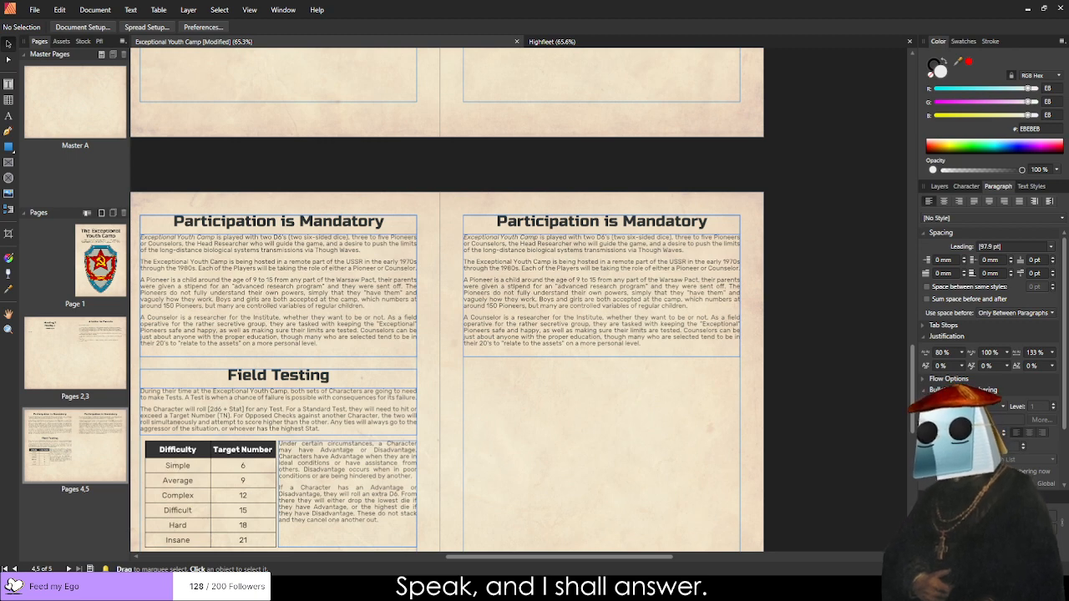
Retitle the right-hand page's heading "Pioneer and Counselor Assessments" and move the body text frame below its second line.
double_click(496, 221)
key("ctrl+a")
type("Pioneer and Counselor")
scroll(704, 291, "up", 2)
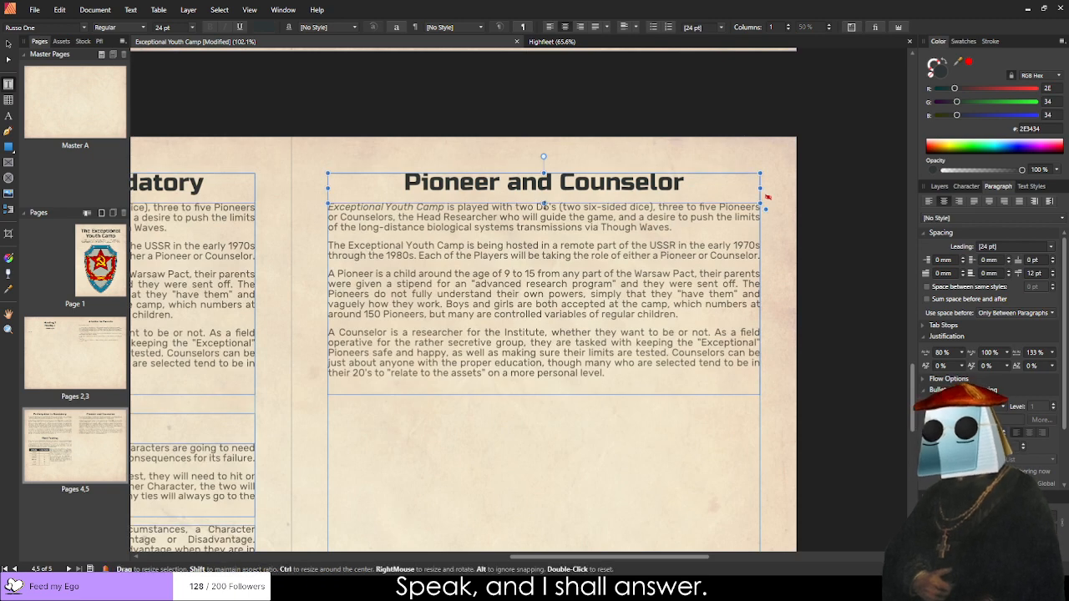
type("Assessments")
left_click(9, 43)
left_click_drag(514, 309, 496, 325)
Replace the body text under the new heading with the non-italic introduction to Character Statistics, without an indent at its start.
double_click(495, 324)
triple_click(495, 323)
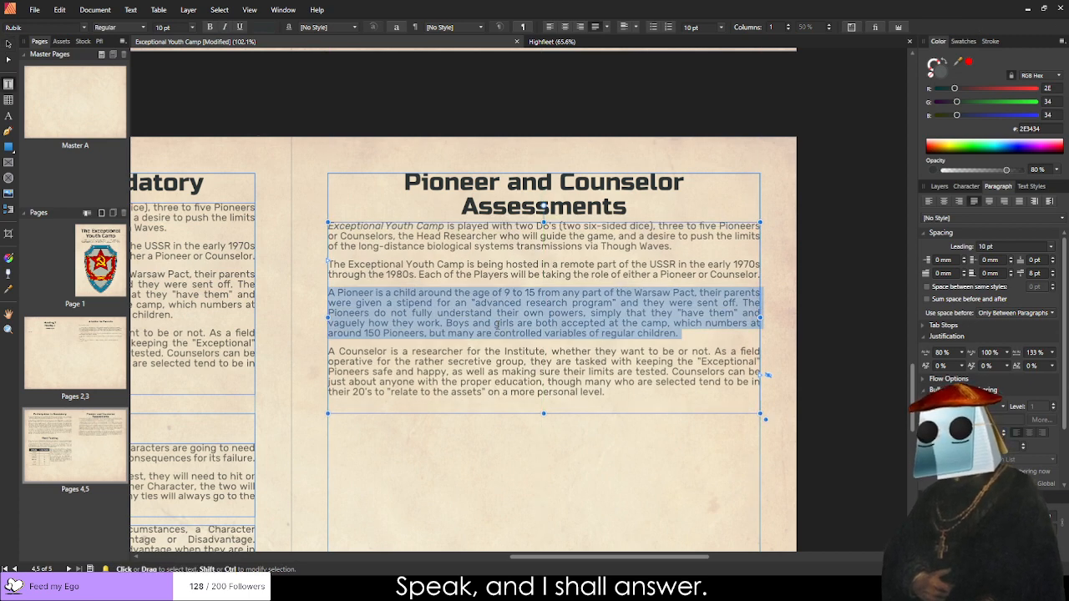
key("ctrl+a")
key("ctrl+i")
key("ctrl+i")
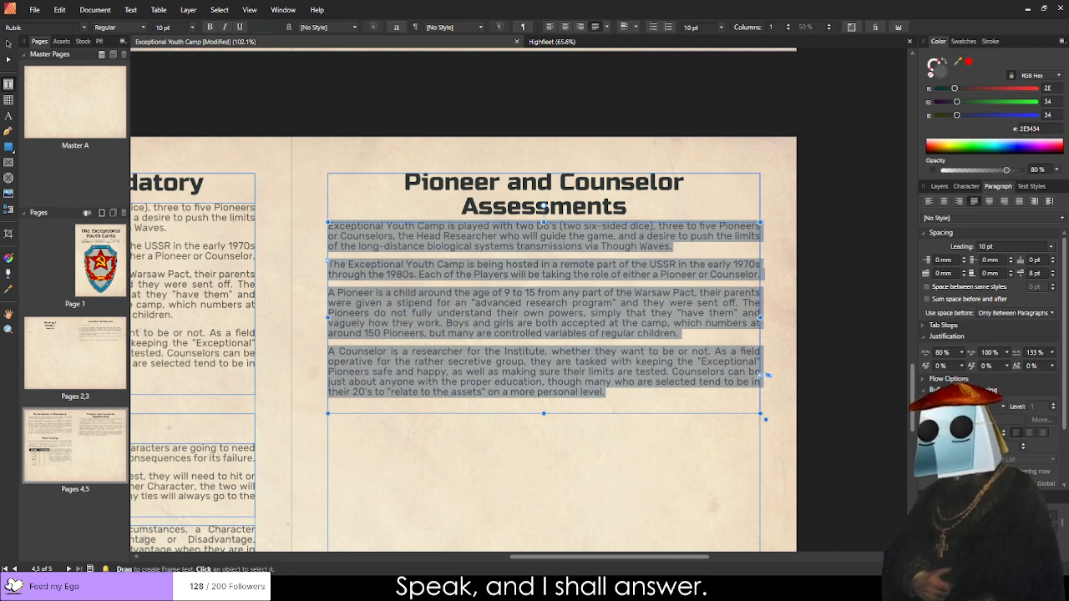
type("When entering the Exceptional Youth Camp, each Pioneer and Counselor will have a set of Statistics which govern their natural abilities and talents. These can be written on a notecard with relative ease. Every Character has the same four Core Statistics, but some have different contexts due to the disparity in both age and knowledge between Pioneer and Counselor.")
left_click(360, 260)
key("BackSpace")
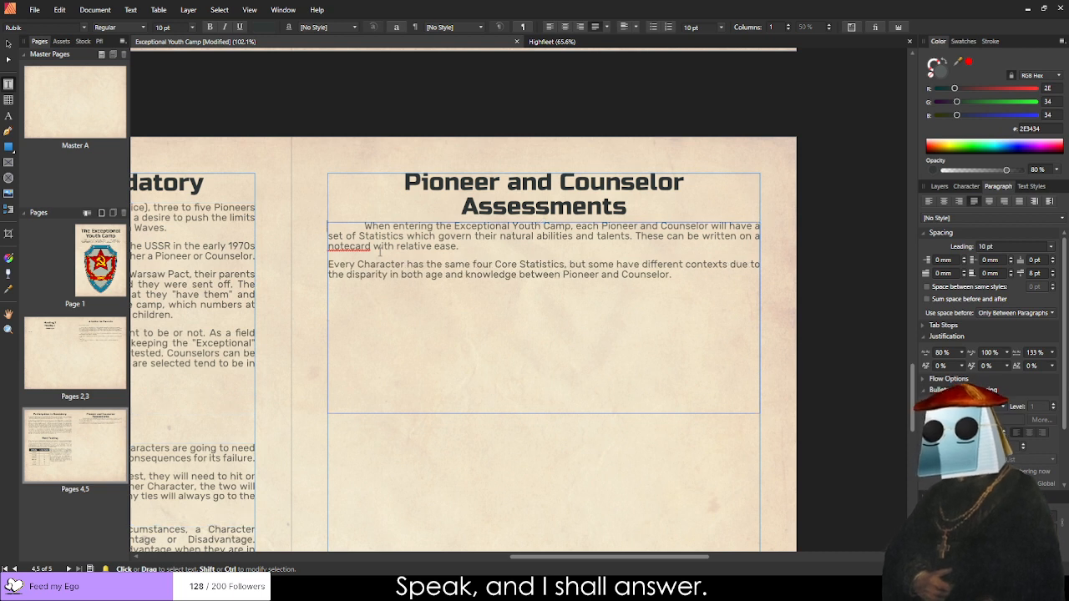
key("Delete")
key("Escape")
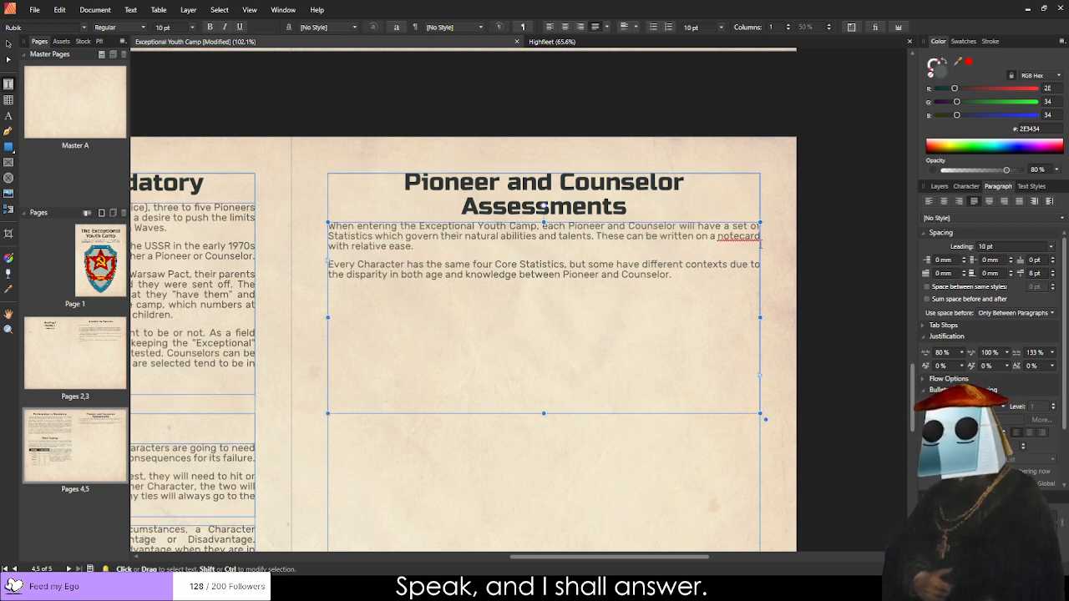
double_click(731, 241)
left_click(713, 241)
left_click(661, 282)
left_click_drag(661, 282, 372, 247)
left_click(373, 247)
left_click(696, 279)
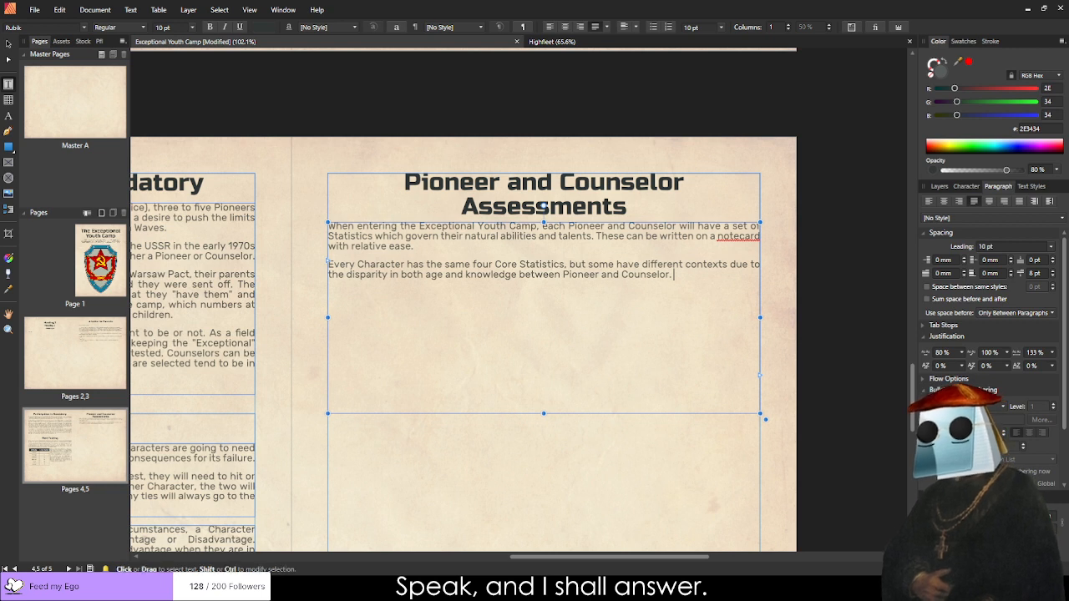
Shorten the introduction's text frame so it ends just below its last paragraph.
key("Return")
left_click_drag(543, 418, 542, 287)
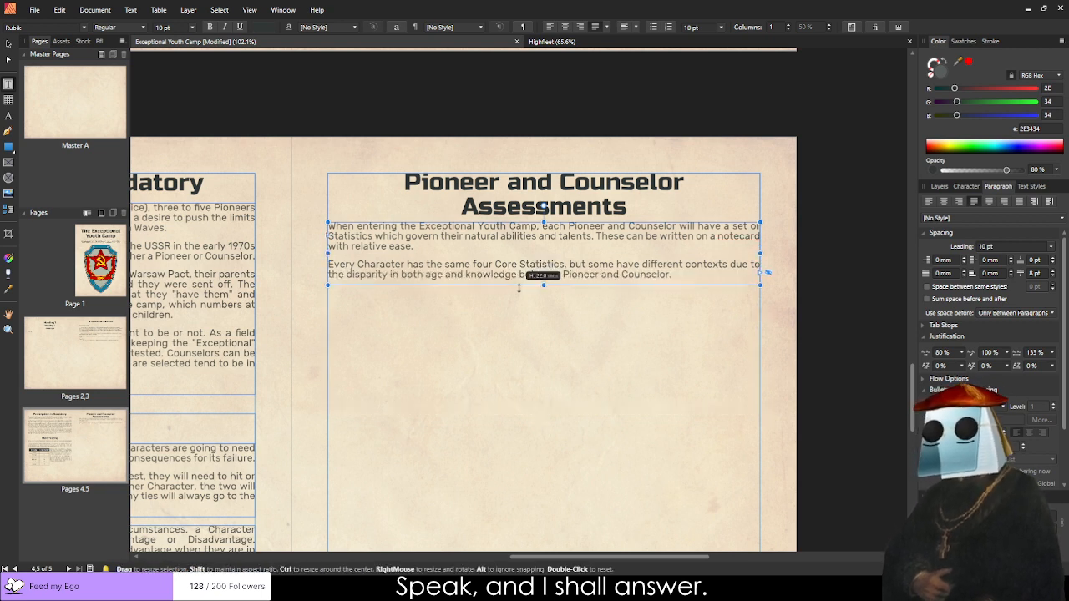
left_click(13, 46)
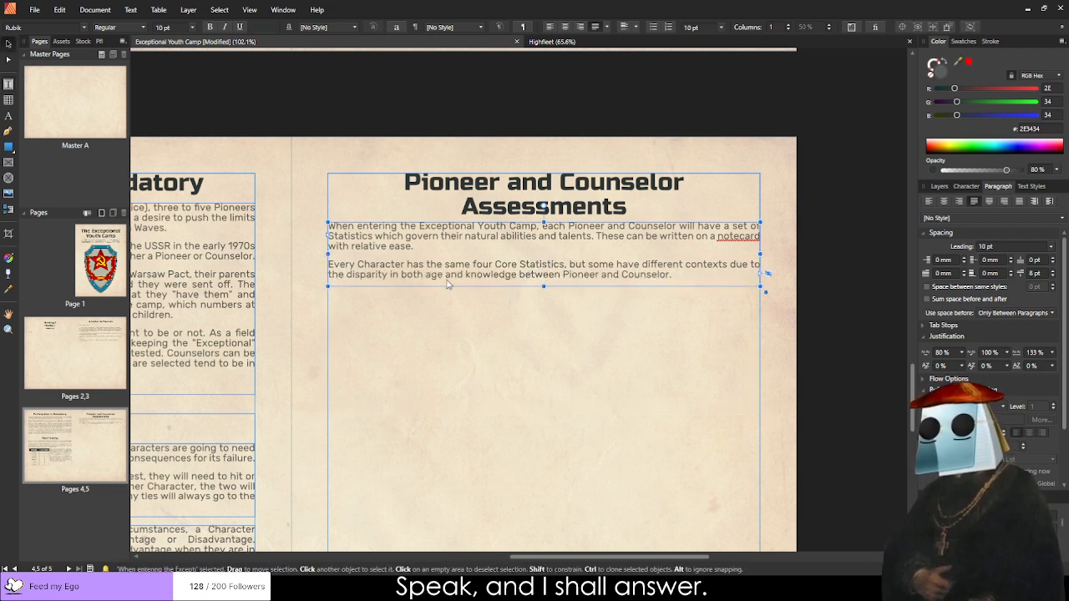
left_click(481, 369)
Place a copy of the "Heading 3" sample frame below the introduction on the Pioneer and Counselor Assessments page.
scroll(372, 373, "up", 1)
scroll(374, 373, "down", 5, "ctrl")
scroll(260, 260, "up", 2)
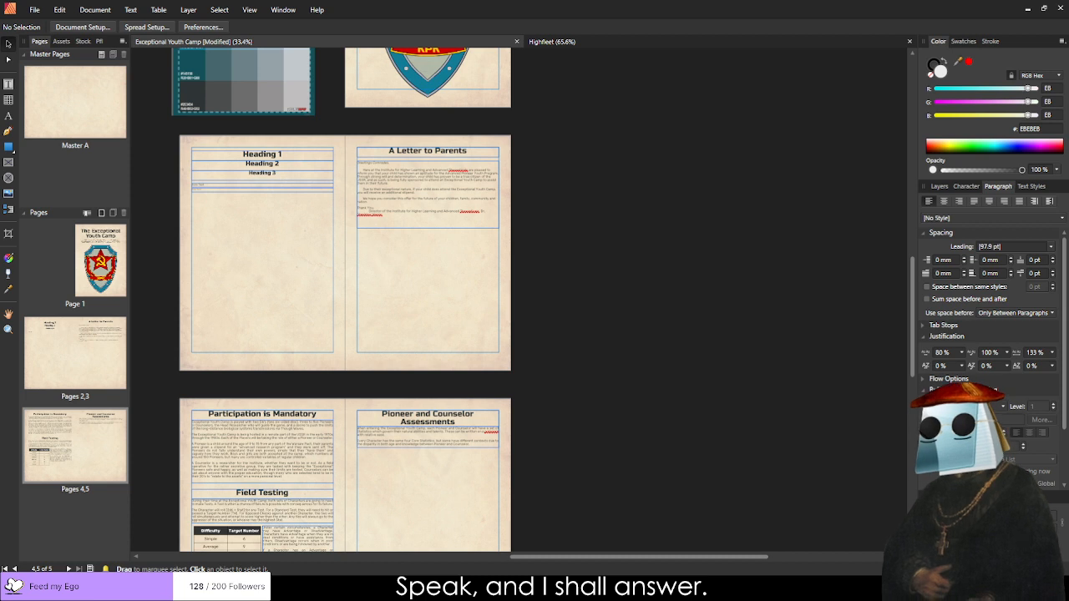
left_click(306, 187)
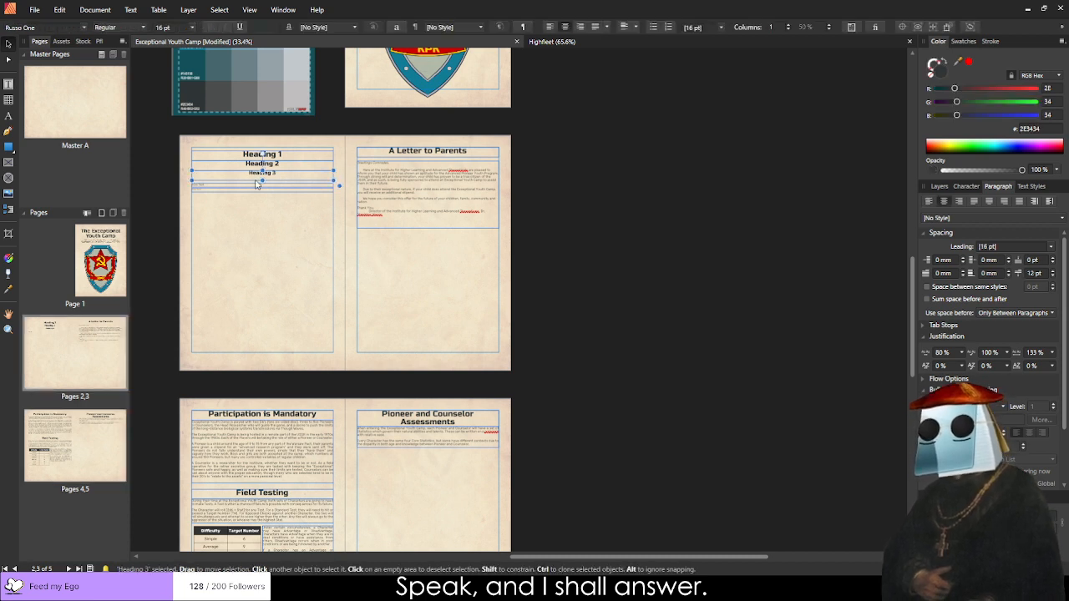
left_click_drag(306, 187, 464, 468)
scroll(421, 462, "up", 5)
scroll(433, 441, "down", 5)
scroll(334, 406, "down", 3)
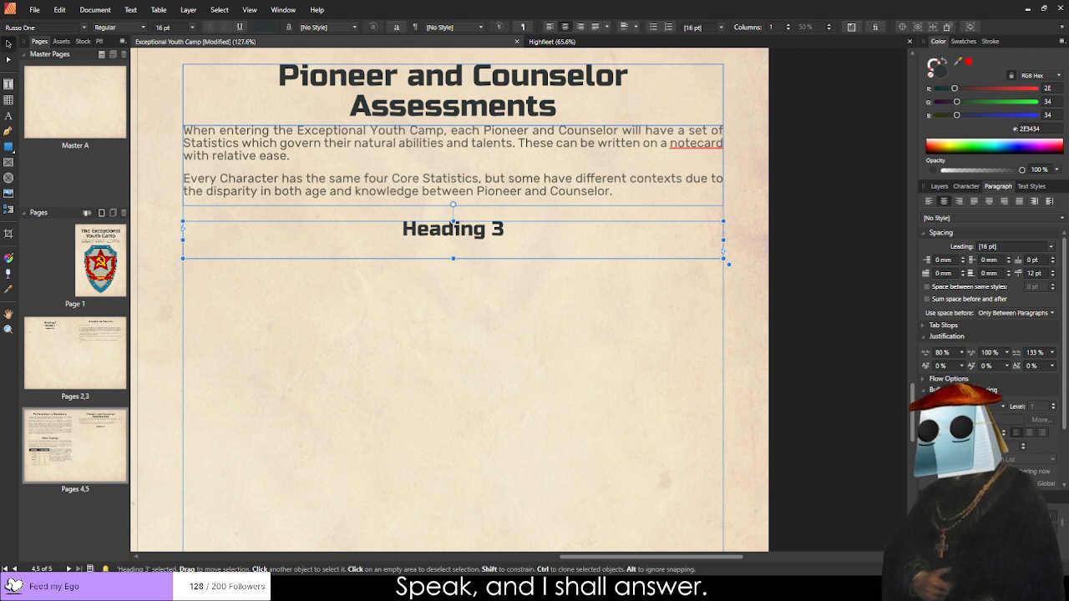
Change the copied Heading 3 text to "Control" and shorten its frame to fit the single line.
triple_click(427, 226)
type("Control")
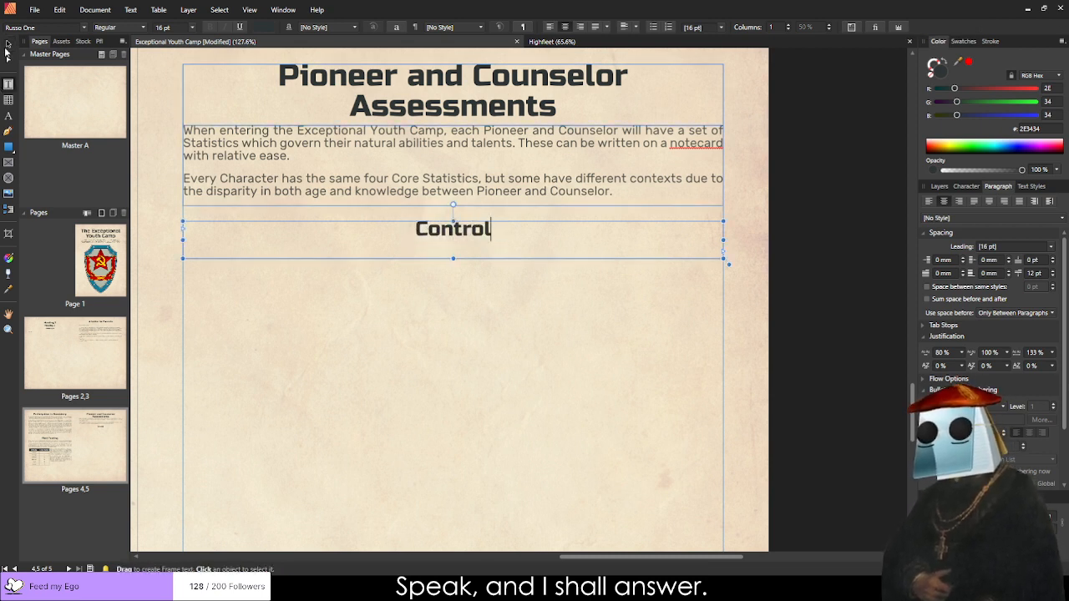
key("Escape")
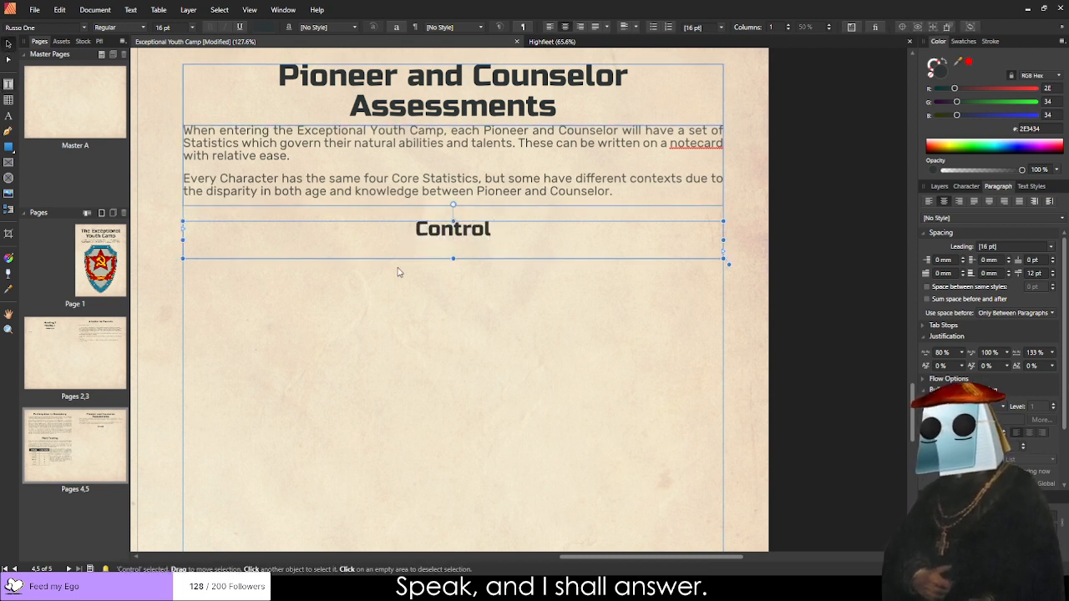
left_click_drag(453, 261, 466, 241)
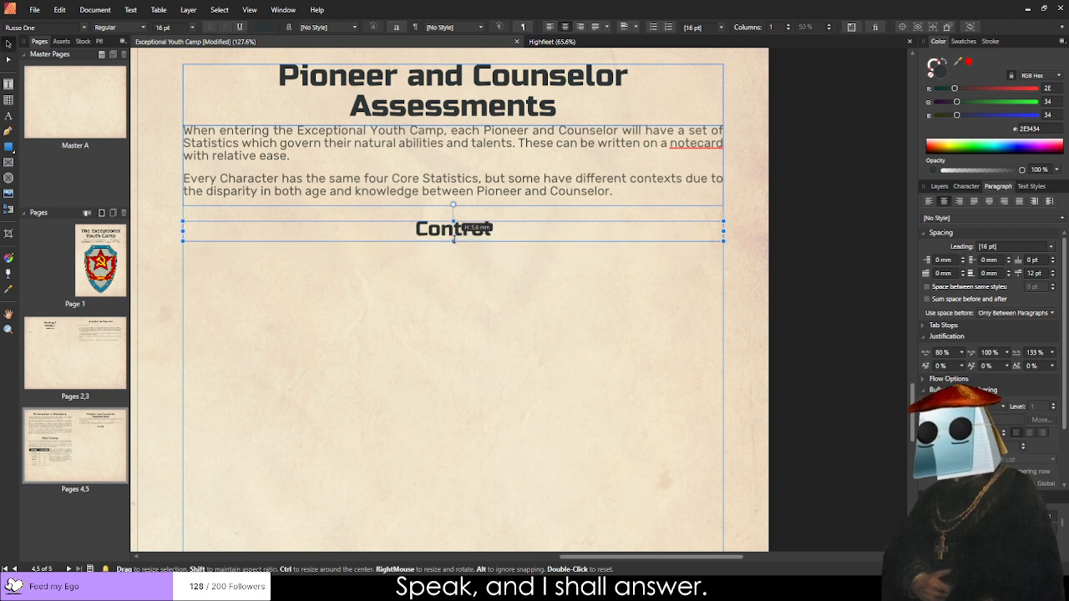
Extend the subheading with its Russian translation and capitalise the English word so it reads "CONTROL / КОНТРОЛЬ".
double_click(503, 233)
type("/")
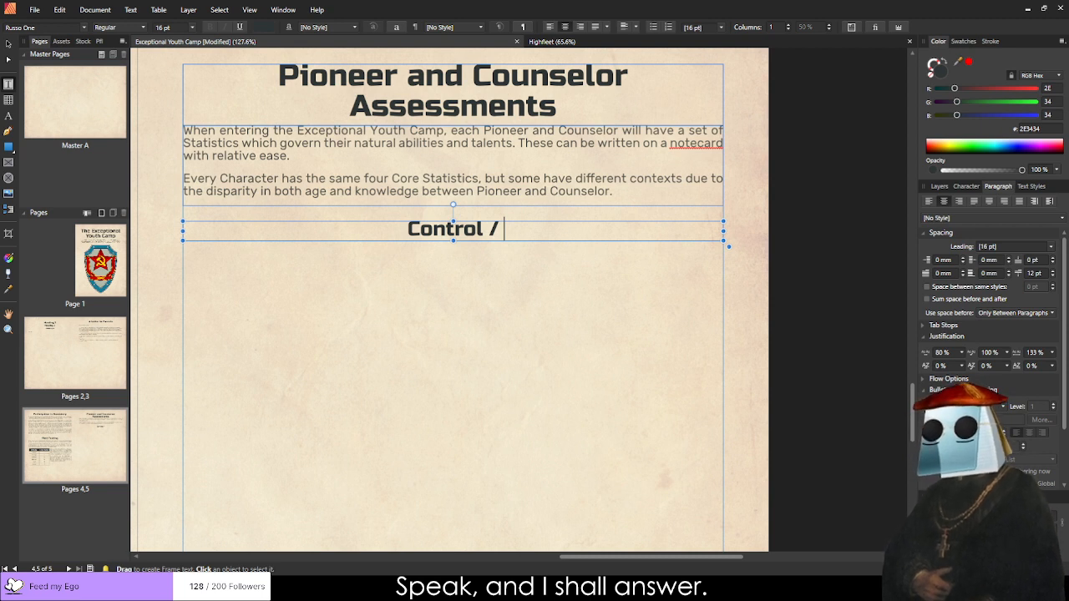
type("КОНТРОЛЬ")
double_click(412, 230)
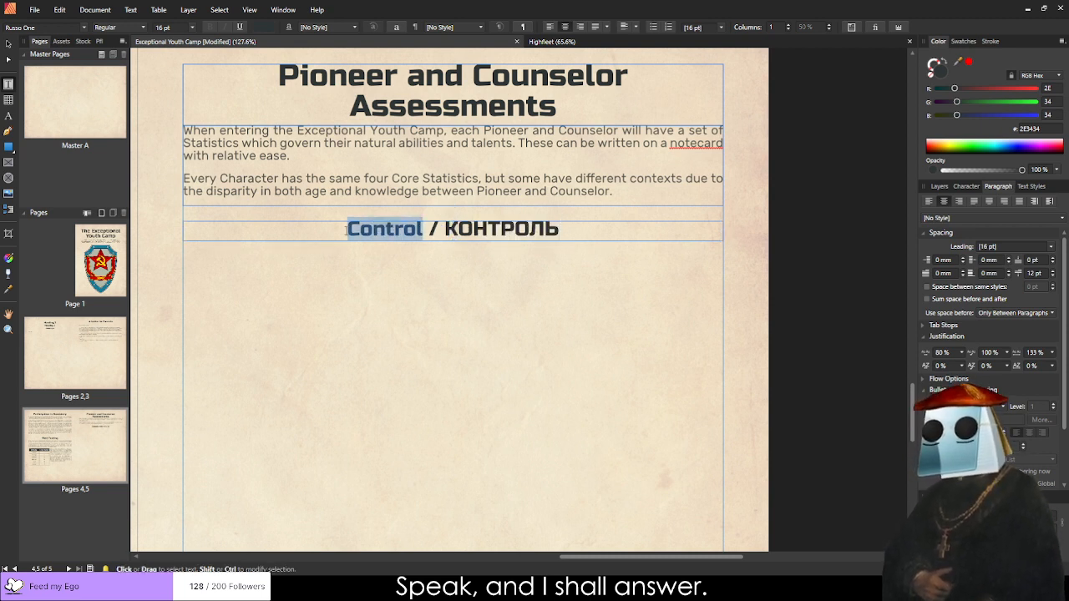
type("COON")
key("BackSpace")
key("BackSpace")
type("NTROL")
key("Escape")
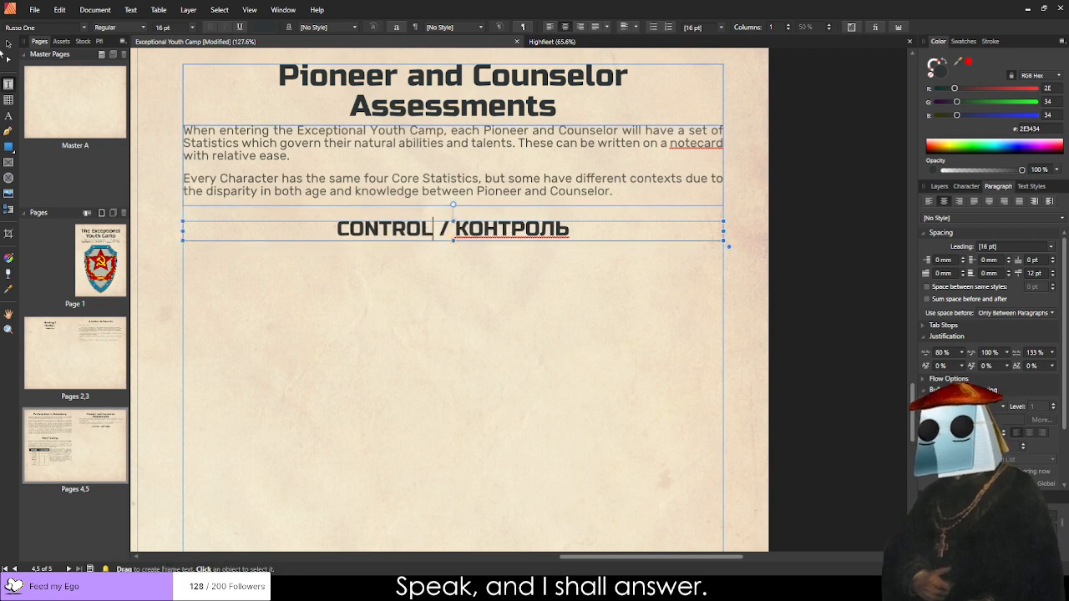
Duplicate the introduction's text frame directly beneath the "CONTROL / КОНТРОЛЬ" subheading.
left_click(7, 43)
left_click_drag(314, 171, 314, 287)
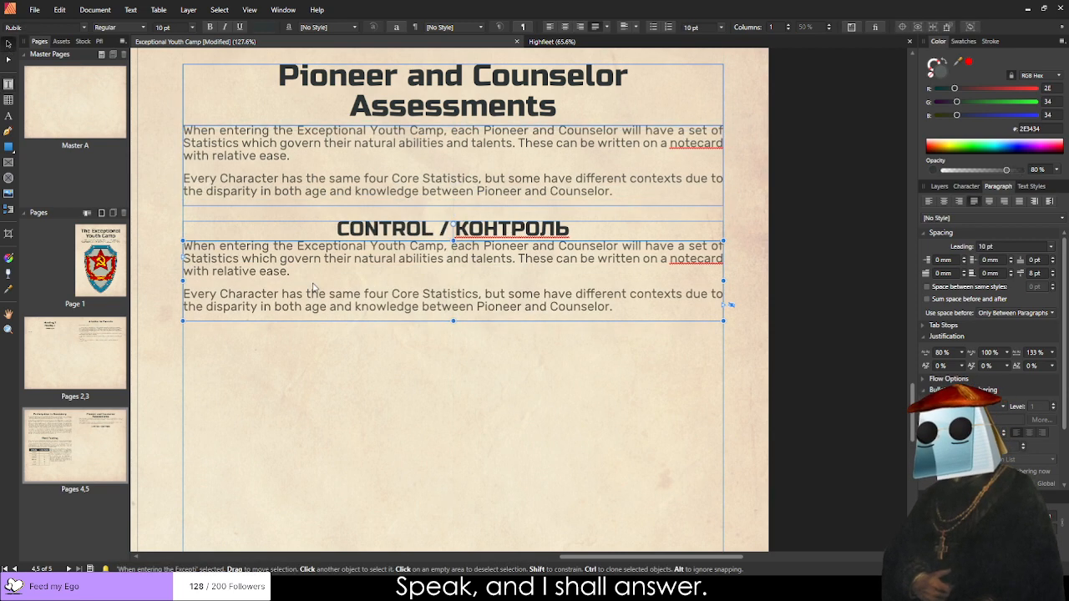
left_click(493, 432)
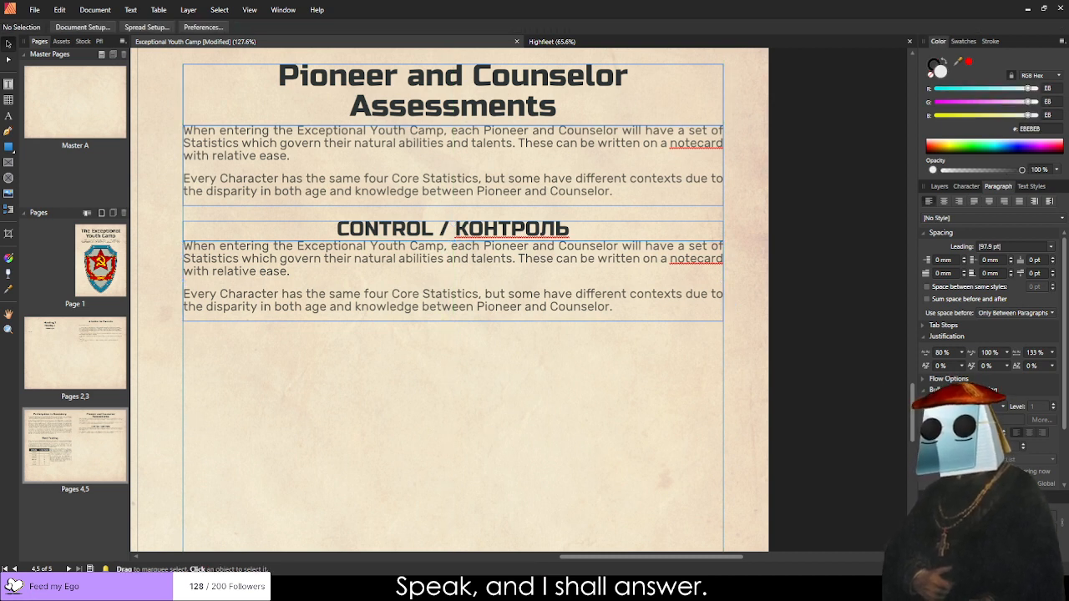
Replace the duplicated text with the two-paragraph description of Control and lengthen the frame to fit all lines.
double_click(380, 302)
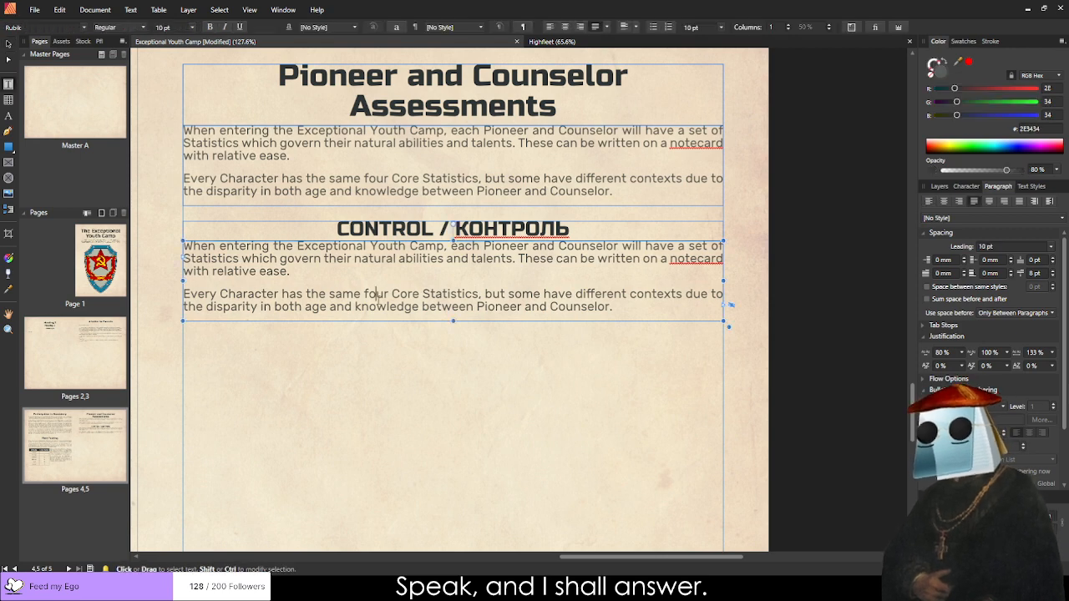
key("ctrl+a")
key("ctrl+v")
mouse_move(454, 321)
left_mouse_down()
mouse_move(472, 355)
mouse_move(465, 334)
left_mouse_up()
double_click(227, 247)
key("BackSpace")
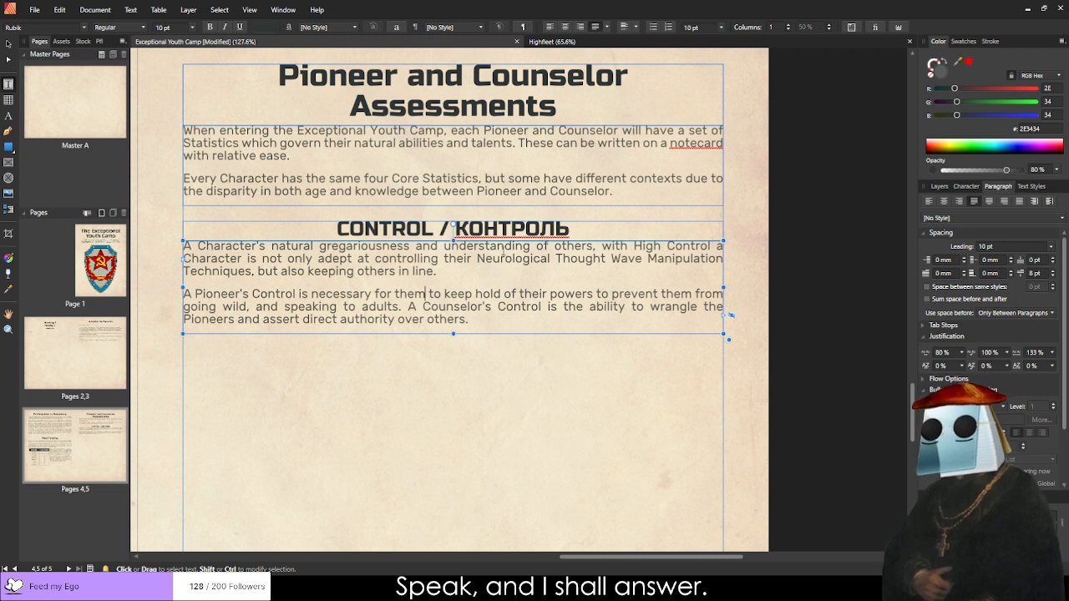
left_click(535, 259)
left_click(250, 272)
double_click(251, 271)
left_click(251, 271)
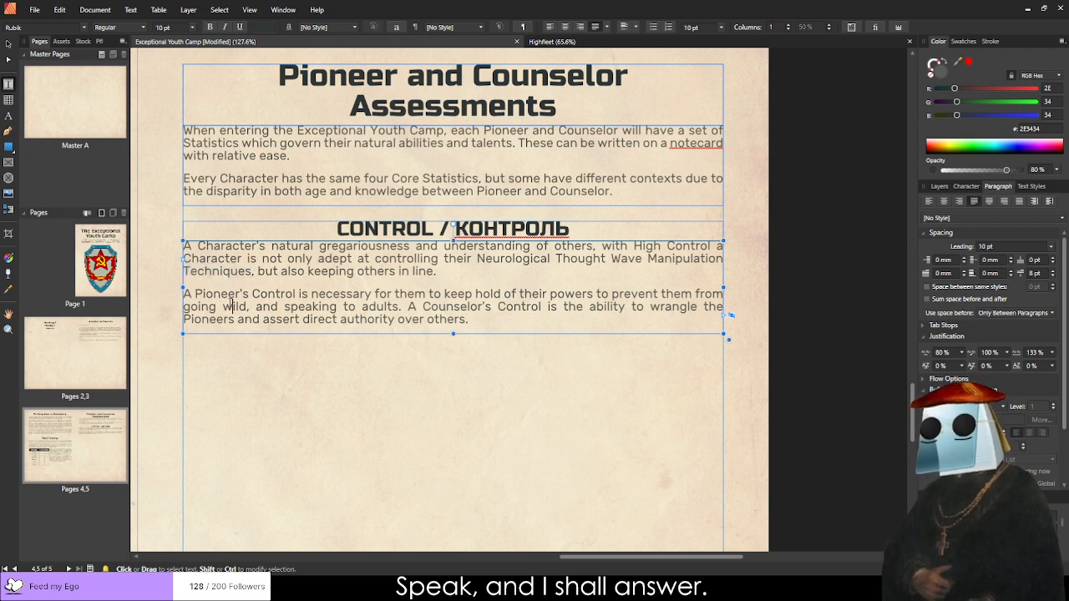
left_click(232, 306)
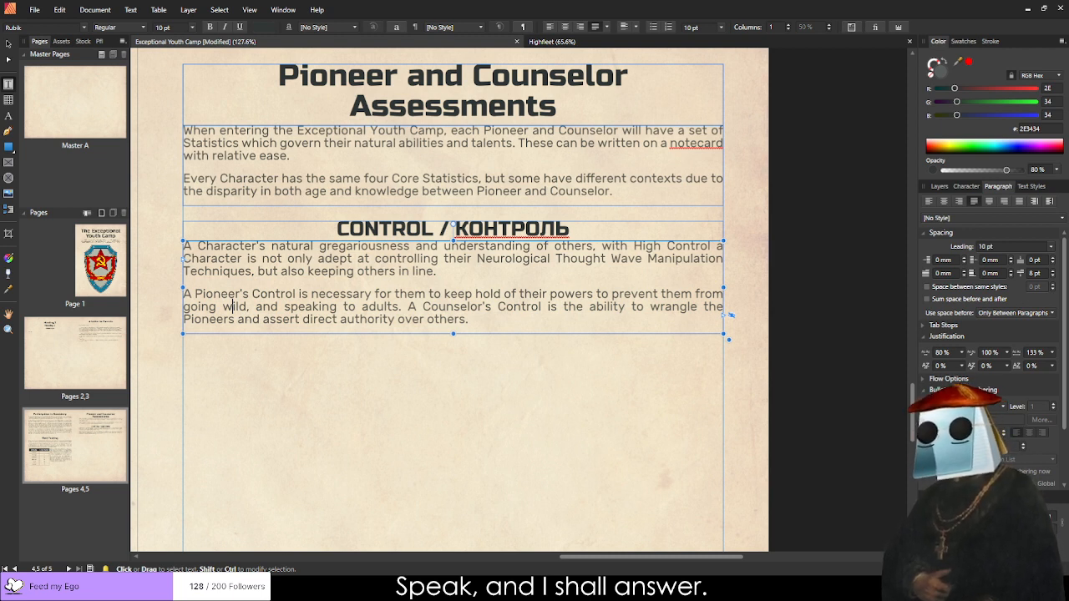
left_click(353, 418)
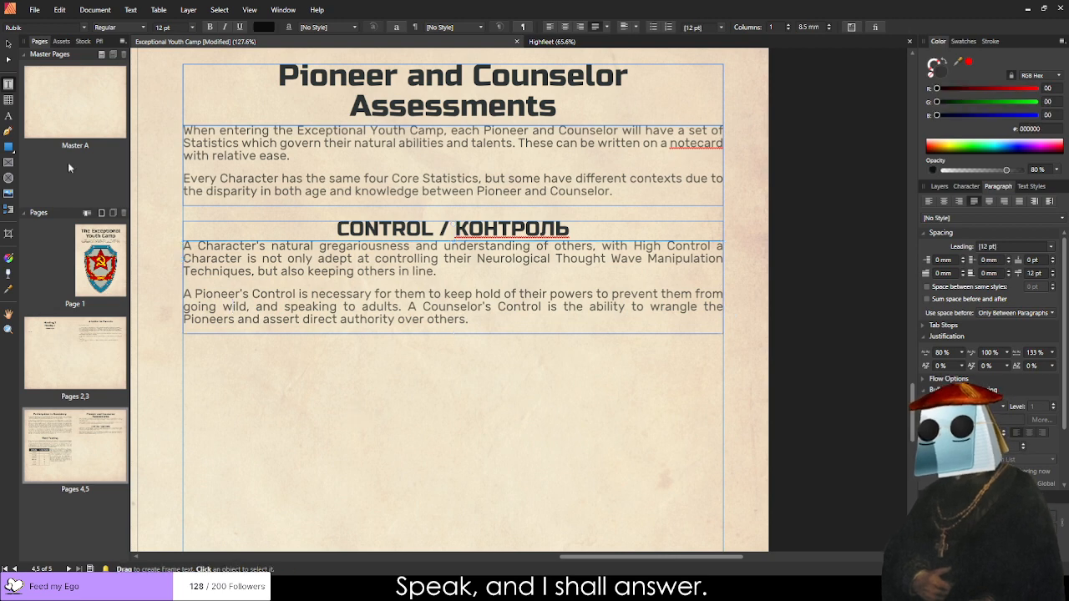
Duplicate the Control subheading and description together and place the copy directly below the original section.
left_click(7, 46)
left_click(267, 252)
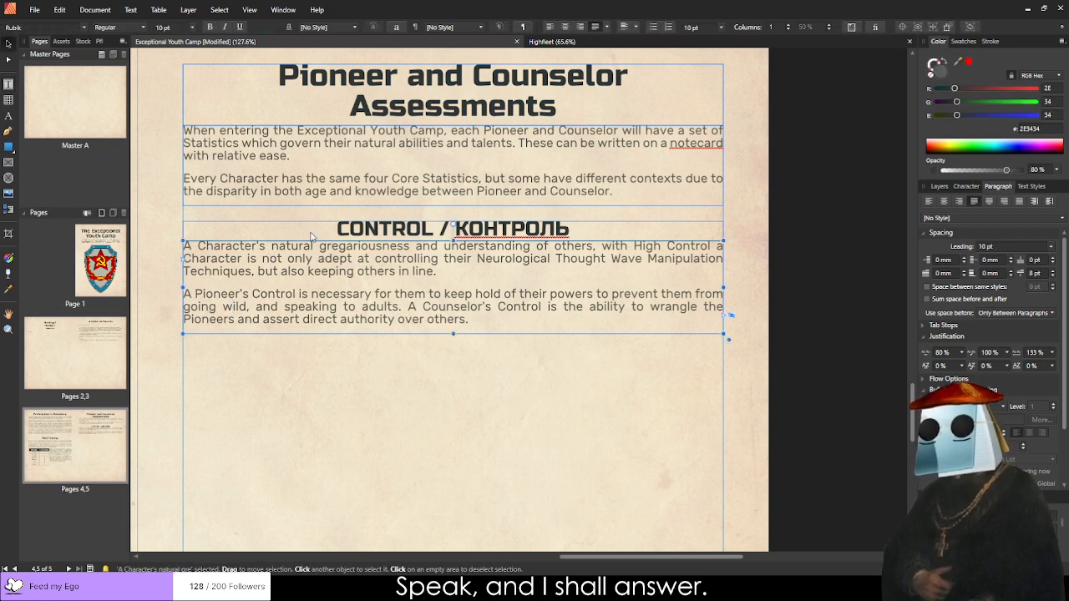
key("ctrl+v")
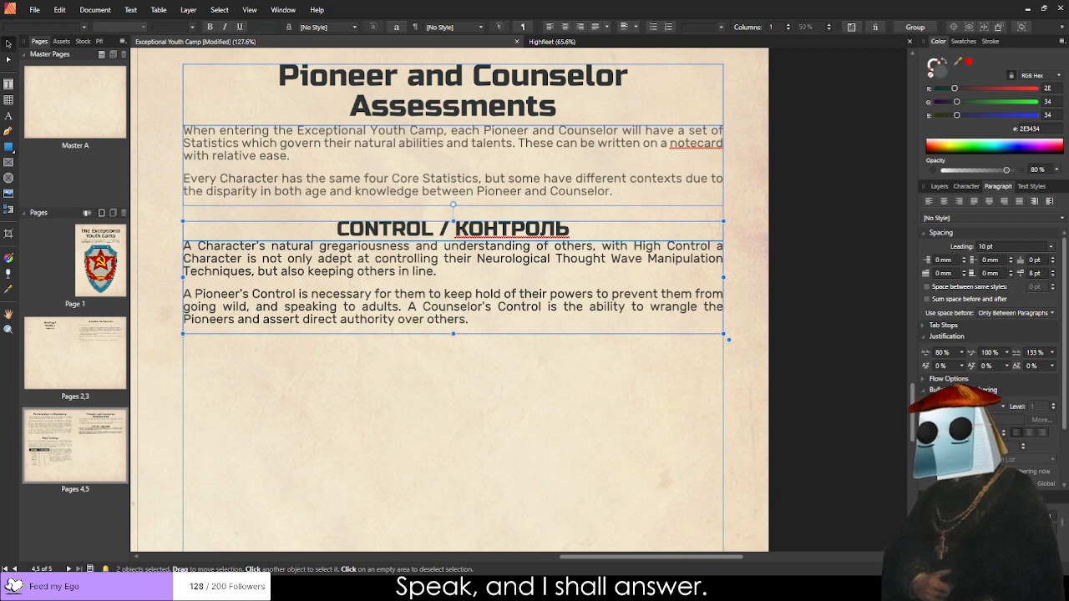
scroll(451, 276, "down", 2)
left_click_drag(377, 225, 377, 347)
left_click(351, 460)
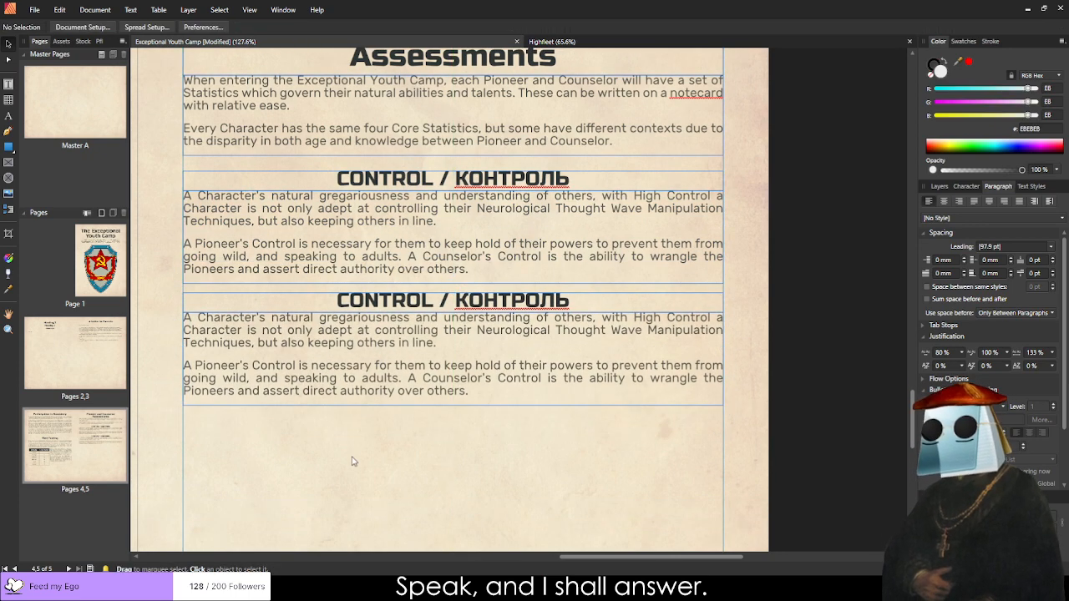
Move both Control subheadings and their descriptions up slightly, closer to the introduction.
left_click(240, 381)
left_click(266, 298, "shift")
left_click(279, 244, "shift")
left_click(279, 185, "shift")
left_click_drag(269, 185, 270, 178)
left_click(467, 446)
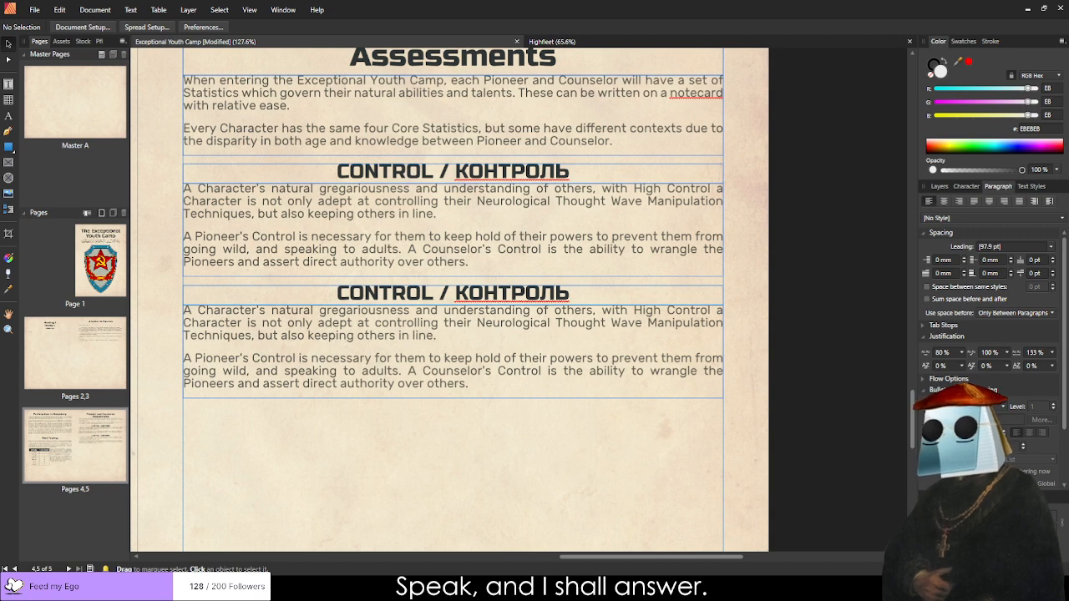
Change the second section's subheading to "Mental / Ментальный".
triple_click(402, 291)
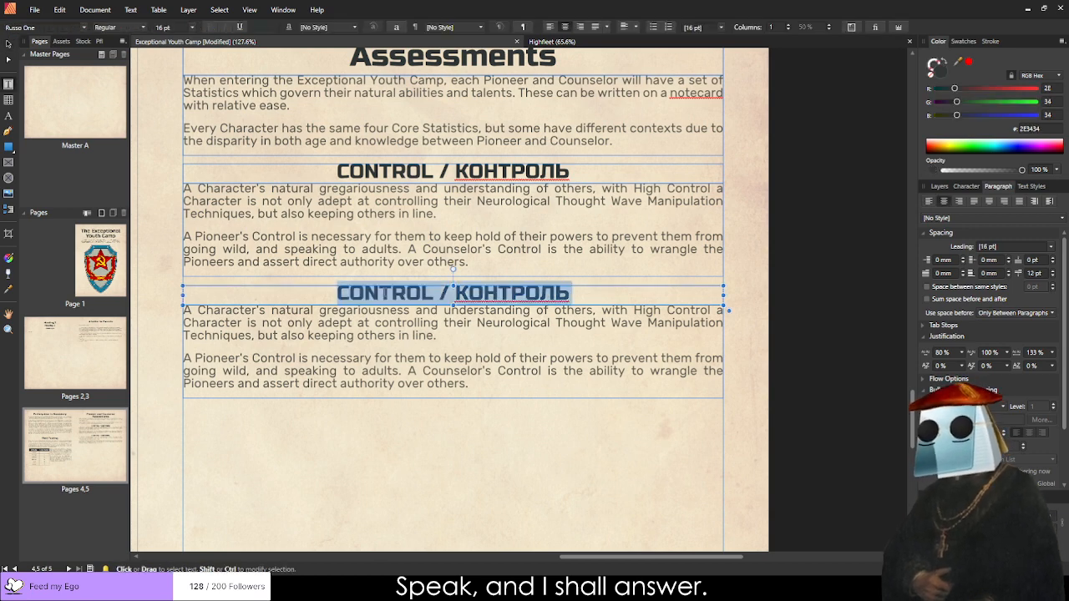
double_click(396, 292)
type("MENTAL")
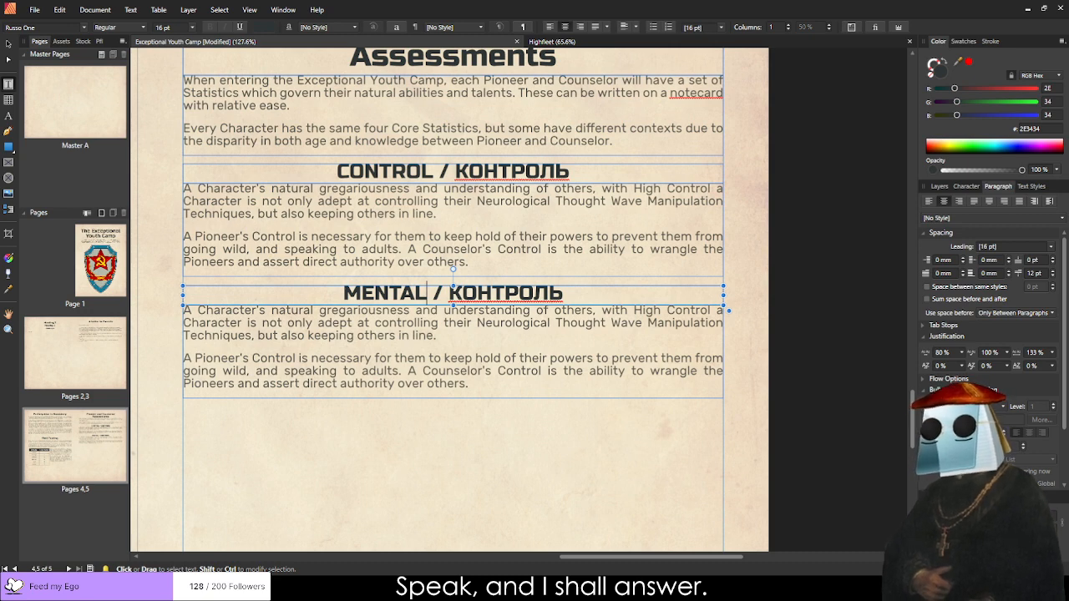
double_click(492, 294)
type("Ментальный")
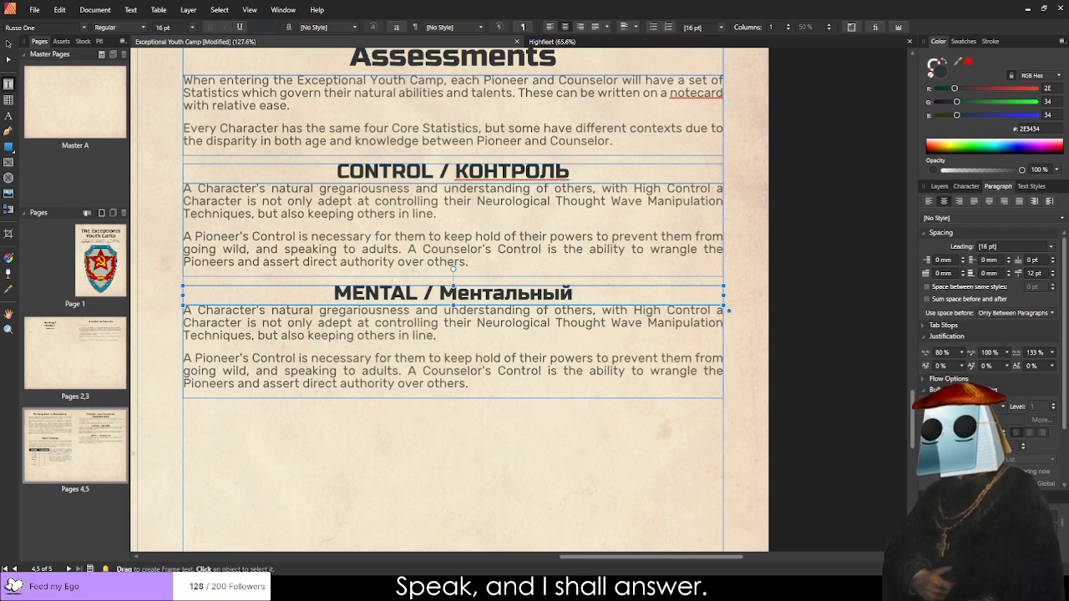
double_click(375, 293)
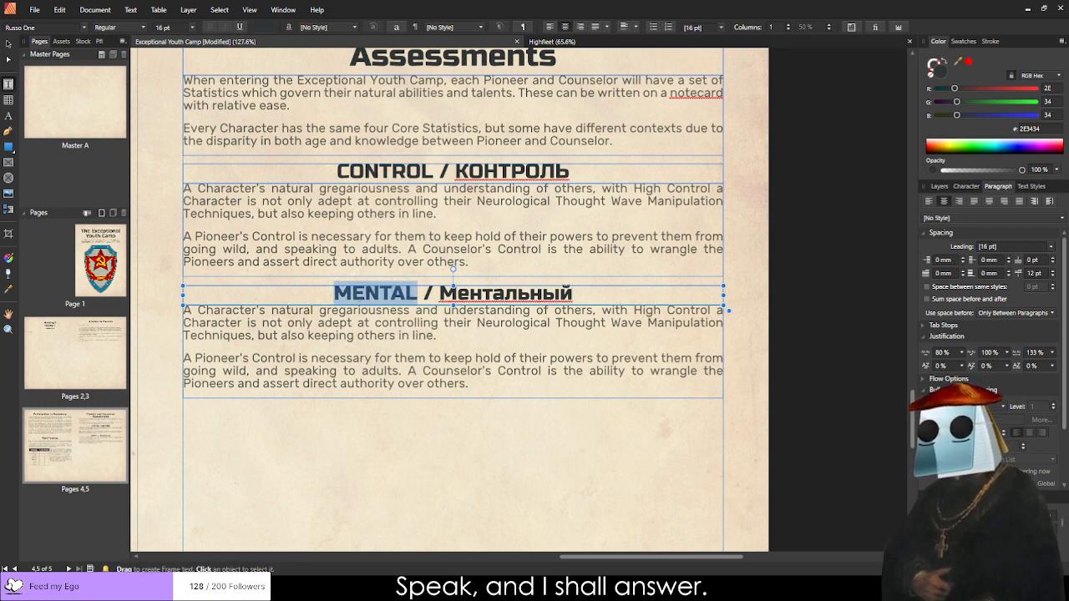
type("Mental")
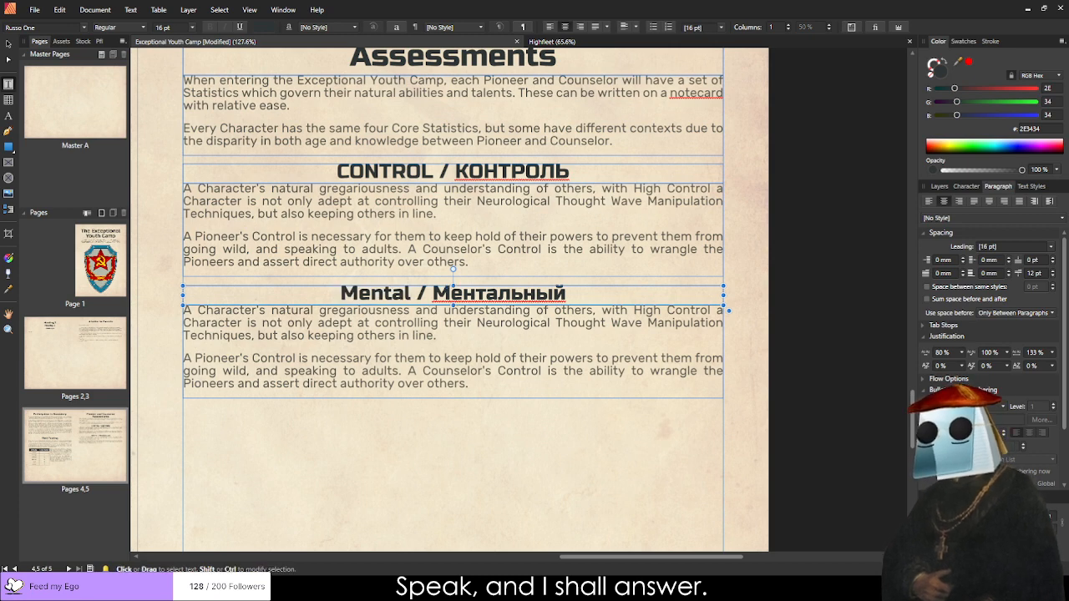
Put the second section's subheading in capitals as "MENTAL / МЕНТАЛЬНЫЙ".
left_click(423, 322)
left_click(441, 295)
key("End")
left_click_drag(432, 294, 566, 294)
type("МЕНТАЛЬНЫЙ")
left_click(480, 357)
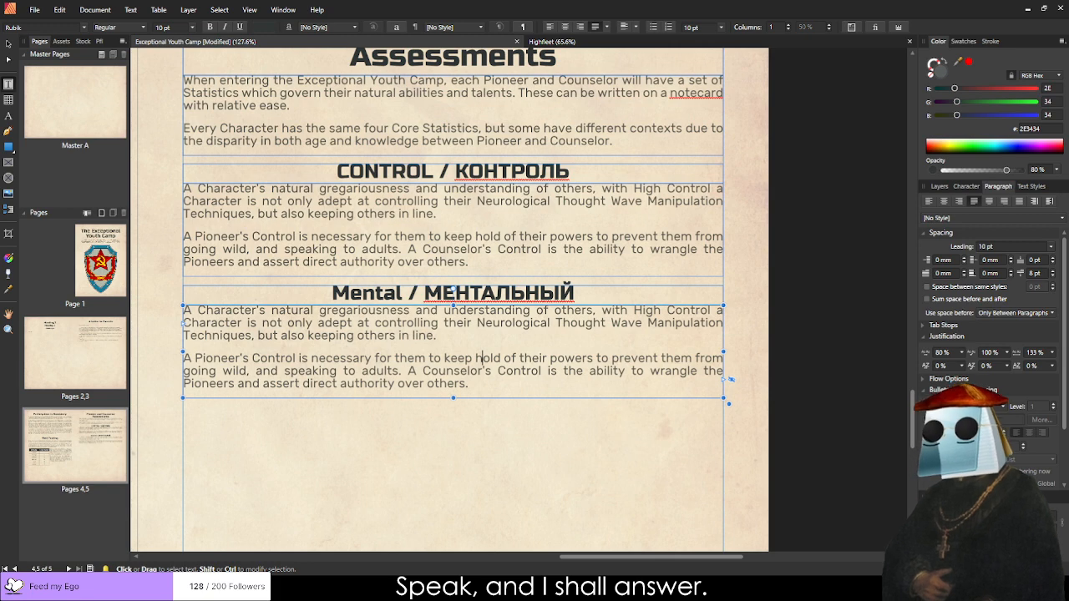
left_click_drag(403, 292, 351, 292)
type("ENTAL")
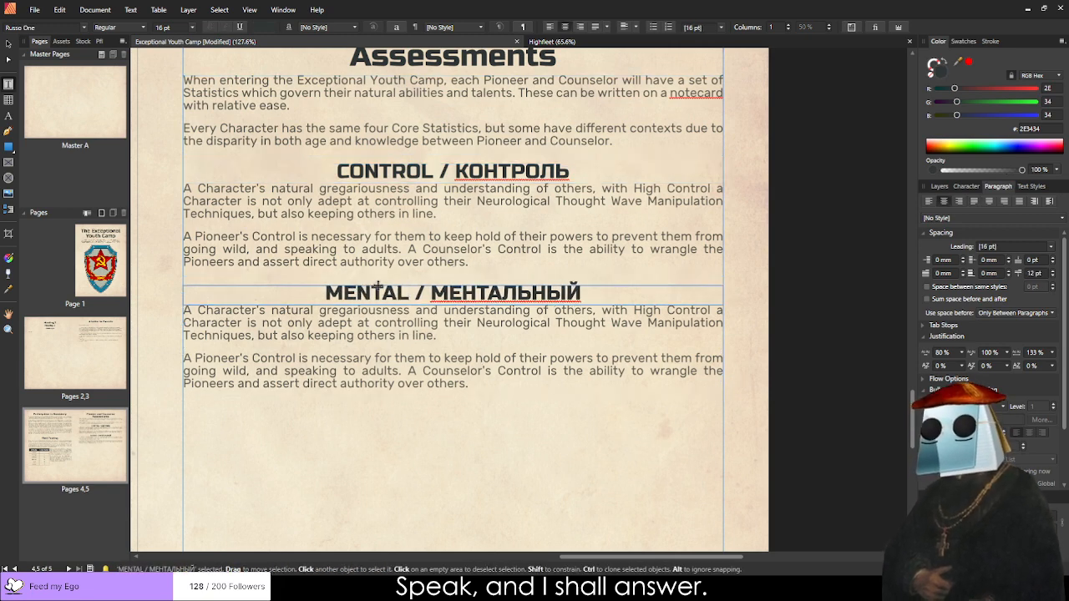
left_click(411, 335)
left_click(349, 466)
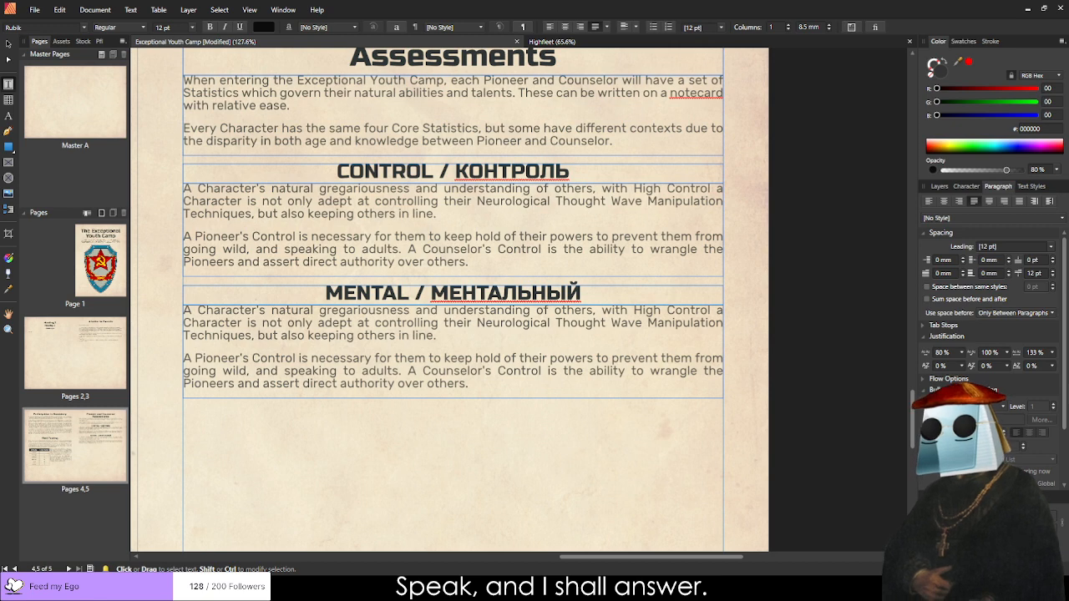
Replace the text under the Mental subheading with the two-paragraph description of the Mental statistic.
double_click(454, 371)
key("ctrl+a")
type("A Character's natural ability to pick up on details and notice their surroundings, having a high Mental means the Character is perceptive and intelligent. A Pioneer's Mental is a representation of their skill at \"understanding information.\" A Counselor's Mental is more about their ability to deliver and remember information, as every Counselor is intelligent enough to be accepted into the Institute, they may not be ideal in delivering the Institute’s goals to others well.")
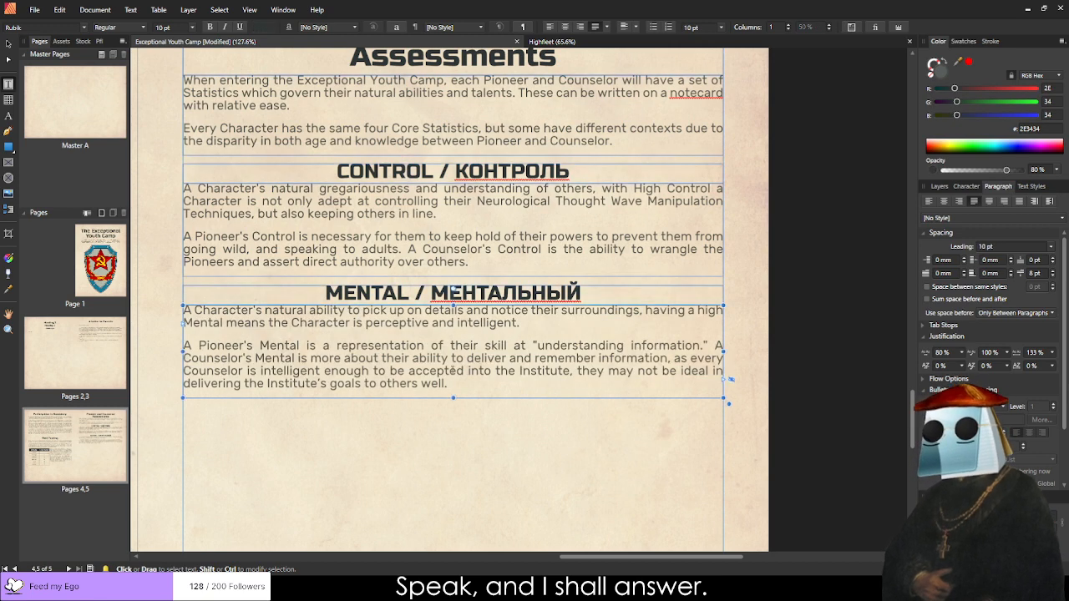
left_click(453, 518)
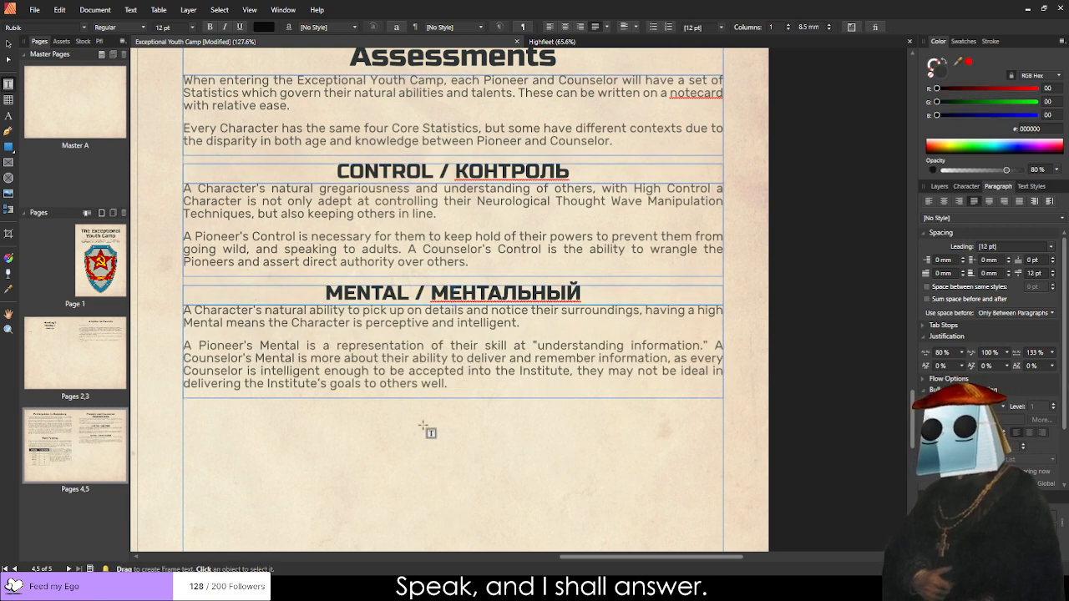
Duplicate the Mental subheading and description together and place the copy directly below the Mental section.
scroll(349, 407, "down", 2)
scroll(341, 397, "down", 3)
scroll(333, 390, "down", 6)
scroll(250, 305, "up", 6)
scroll(592, 391, "down", 5)
scroll(697, 417, "up", 5)
left_click(8, 44)
left_click(407, 294)
left_click(370, 318, "shift")
left_click_drag(370, 318, 371, 438)
left_click(750, 399)
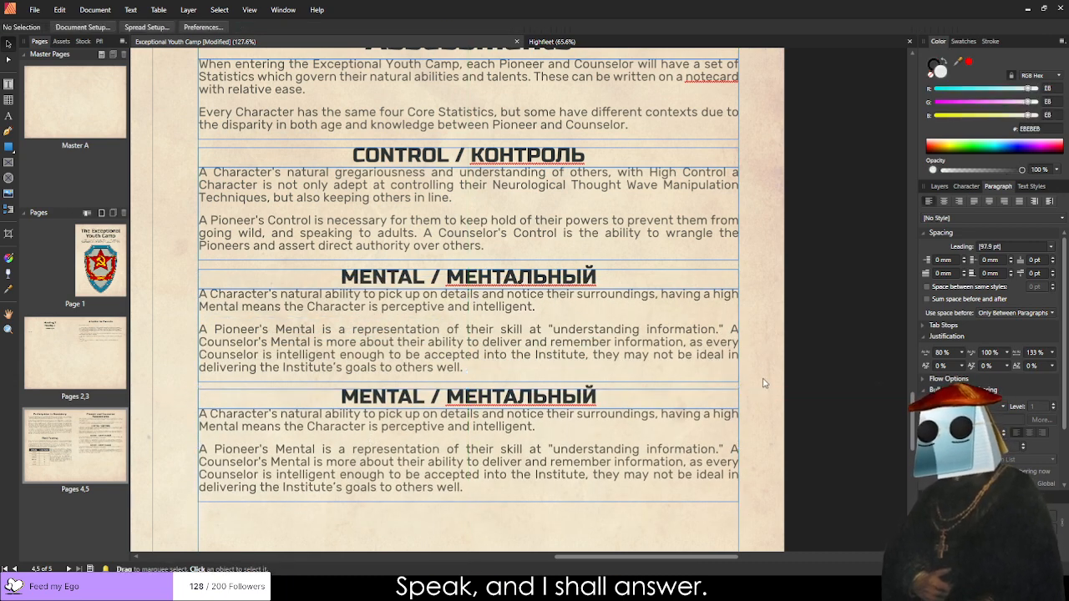
Change the third section's subheading to "PHYSICAL / ФИЗИЧЕСКИЙ".
scroll(442, 315, "down", 3)
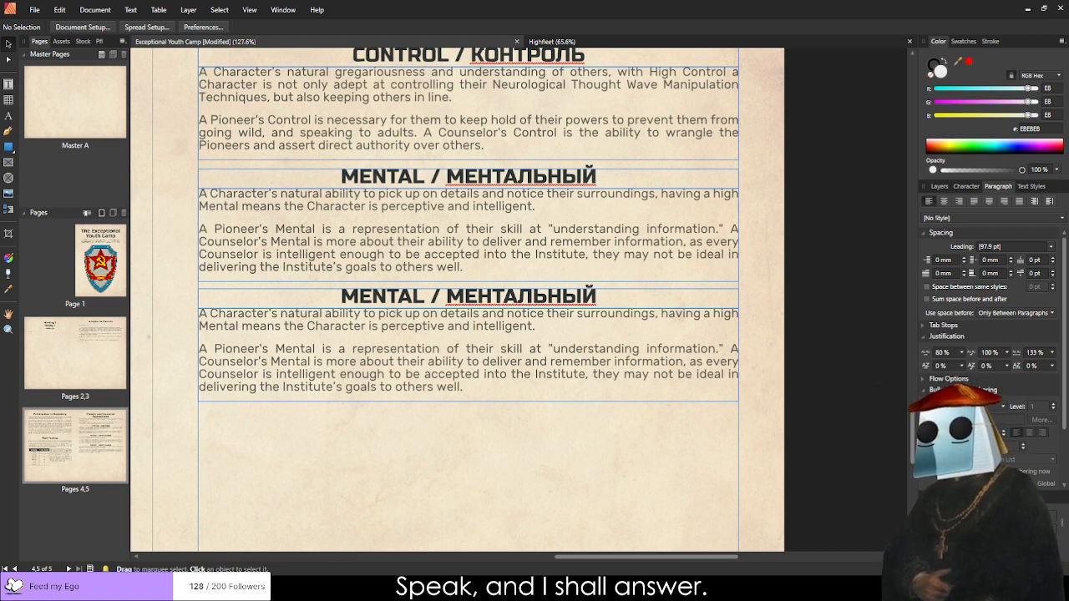
triple_click(350, 301)
type("PHYSICAL")
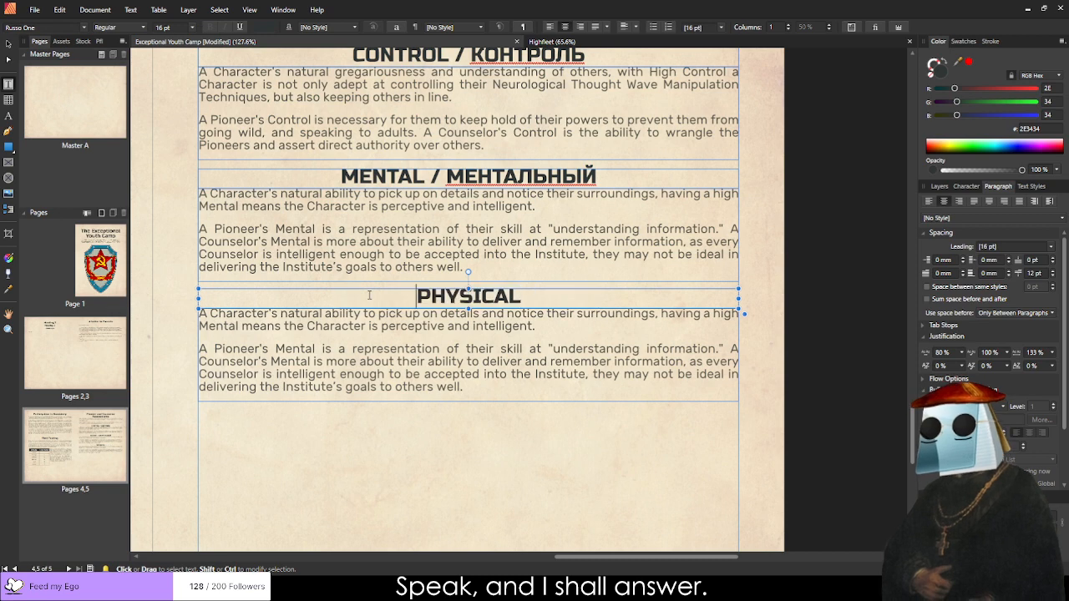
type(" /")
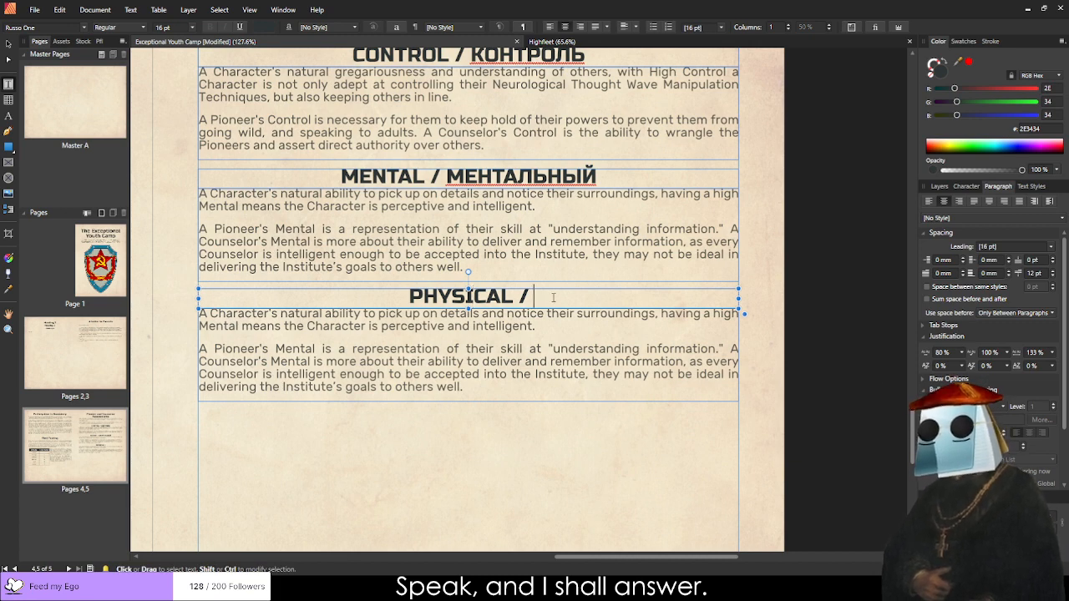
type("ФИЗИЧЕСКИЙ")
left_click(472, 361)
scroll(472, 361, "up", 2)
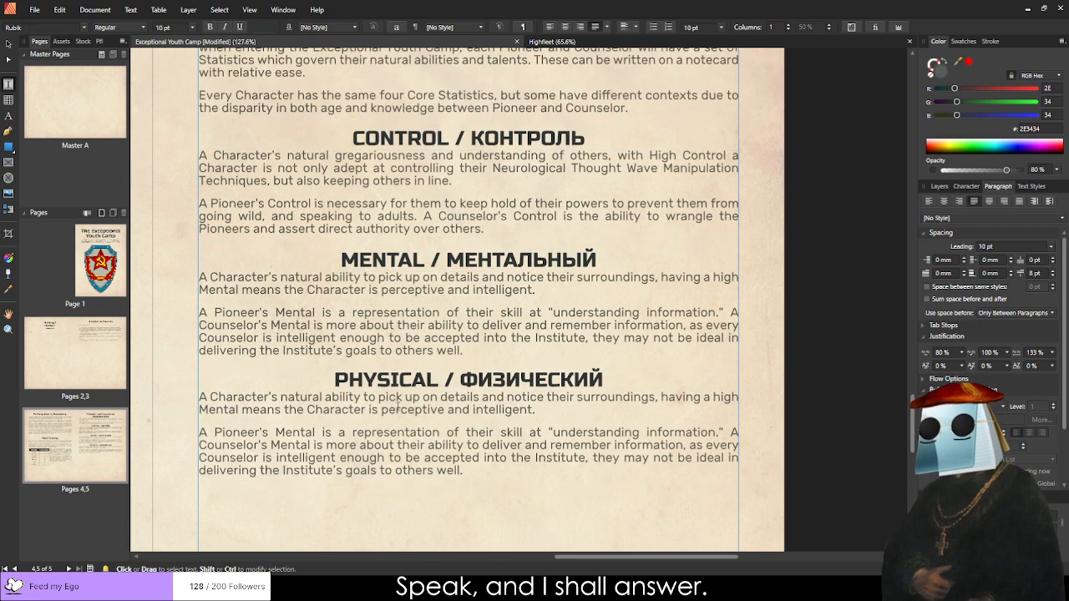
left_click(796, 333)
scroll(764, 338, "down", 4)
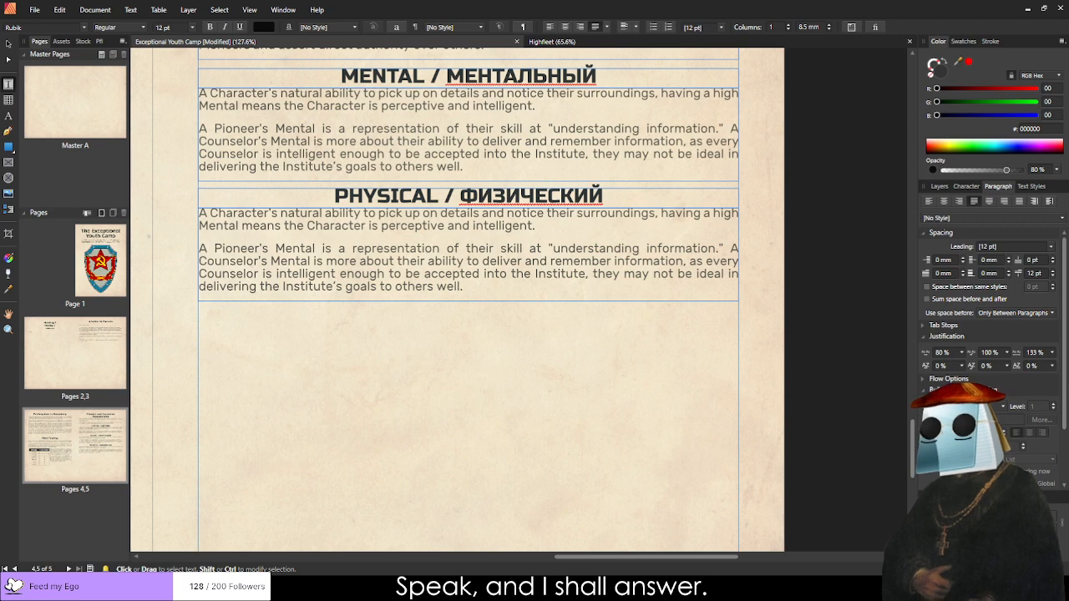
Replace the third section's text with the two-paragraph Physical description, remove the first line's leading space and shorten the frame to fit.
left_click(454, 245)
key("ctrl+a")
type("A Character's overall physical health and endurance, having a high Physical means the Character is fit and ready.  A Pioneer's Physical is both a representation of their health as well as their development. A Counselor's Physical is a more direct representation of overall strength of body and physical condition.")
left_click(243, 225)
left_click(242, 213)
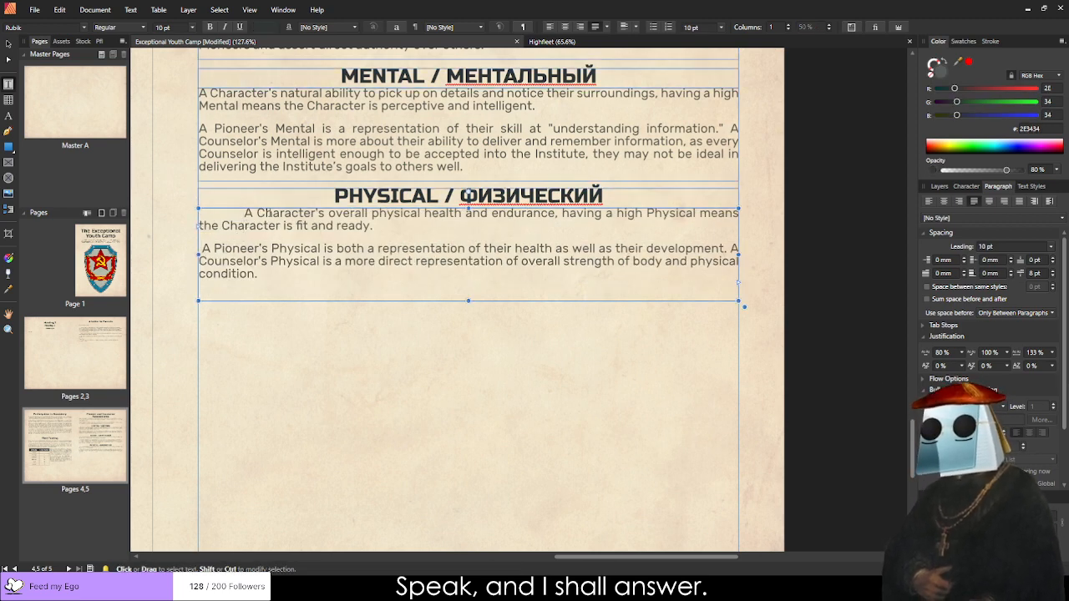
key("BackSpace")
key("Escape")
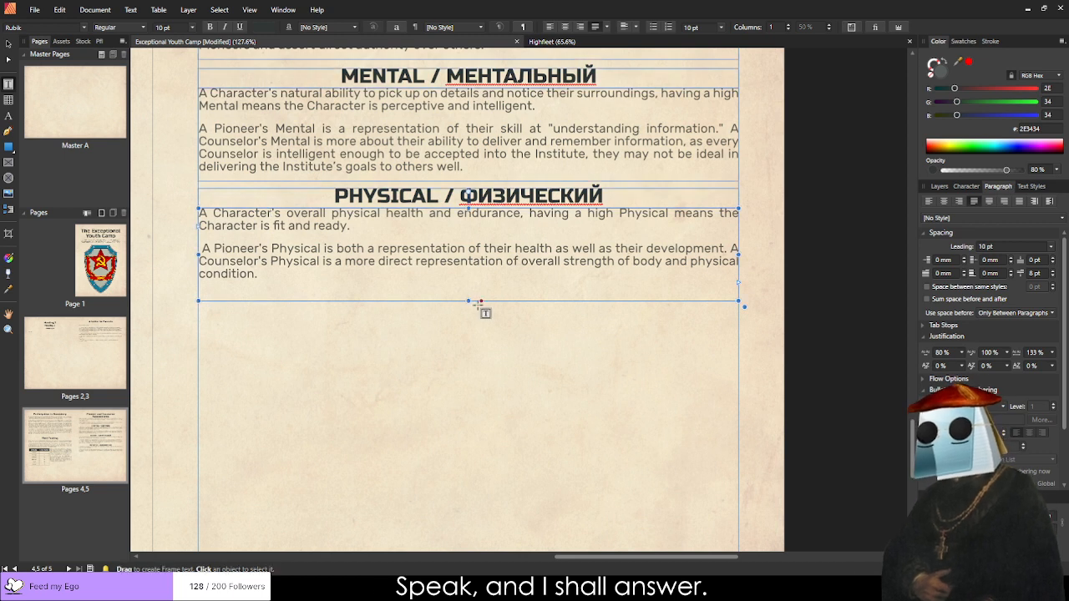
left_click_drag(469, 302, 469, 286)
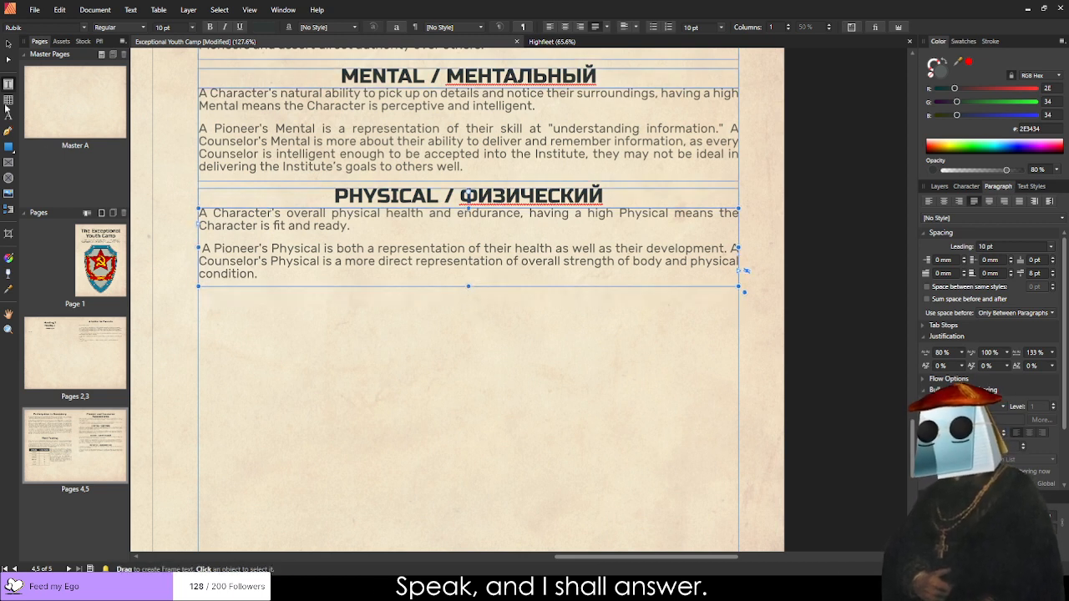
Duplicate the Physical subheading and description together and place the copy directly below the Physical section.
left_click(263, 203, "shift")
left_click_drag(263, 203, 261, 308)
left_click(715, 289)
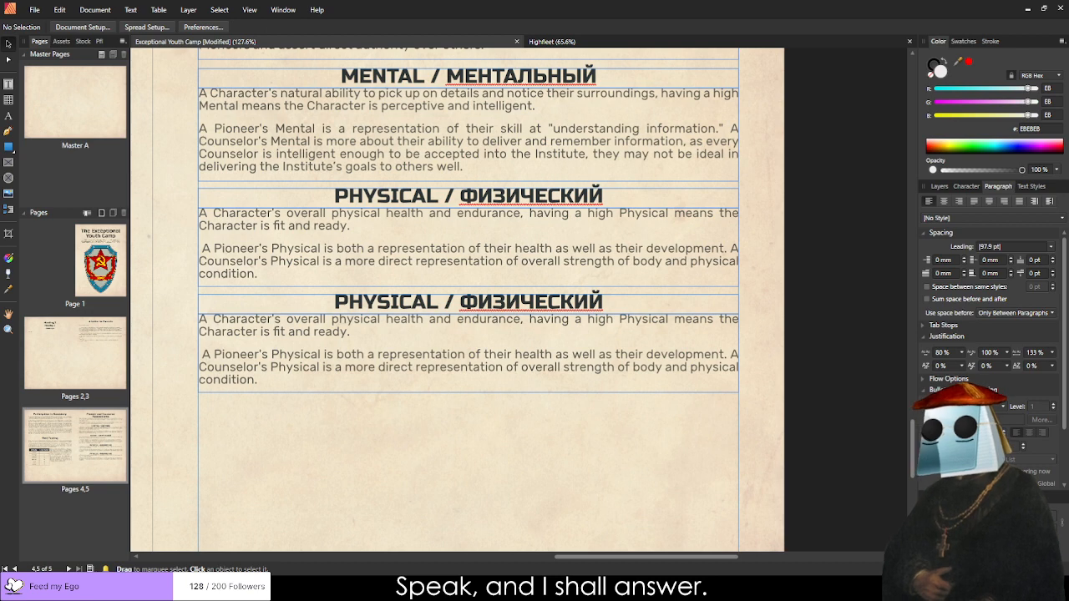
Change the fourth section's subheading to "STABILITY / СТАБИЛЬНОСТЬ".
triple_click(378, 301)
double_click(379, 301)
type("STA")
type("BILITY")
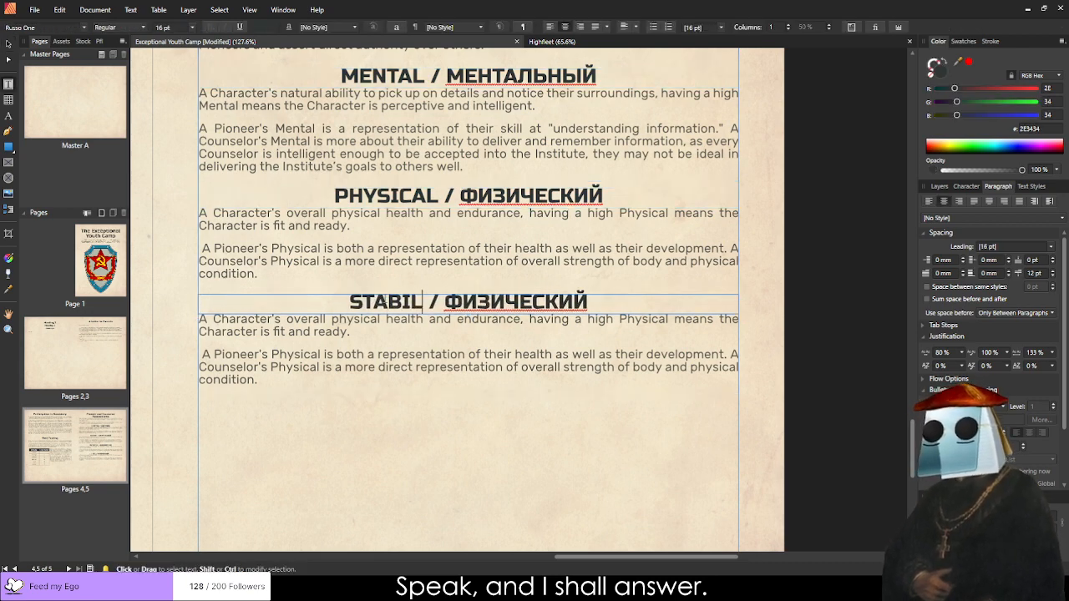
key("ctrl+shift+Left")
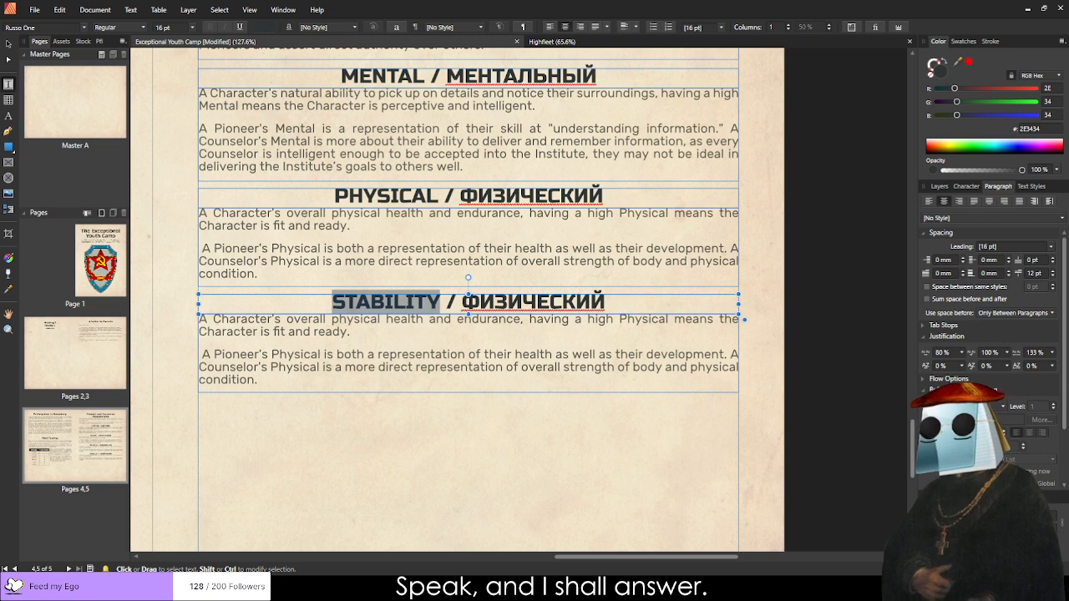
double_click(484, 305)
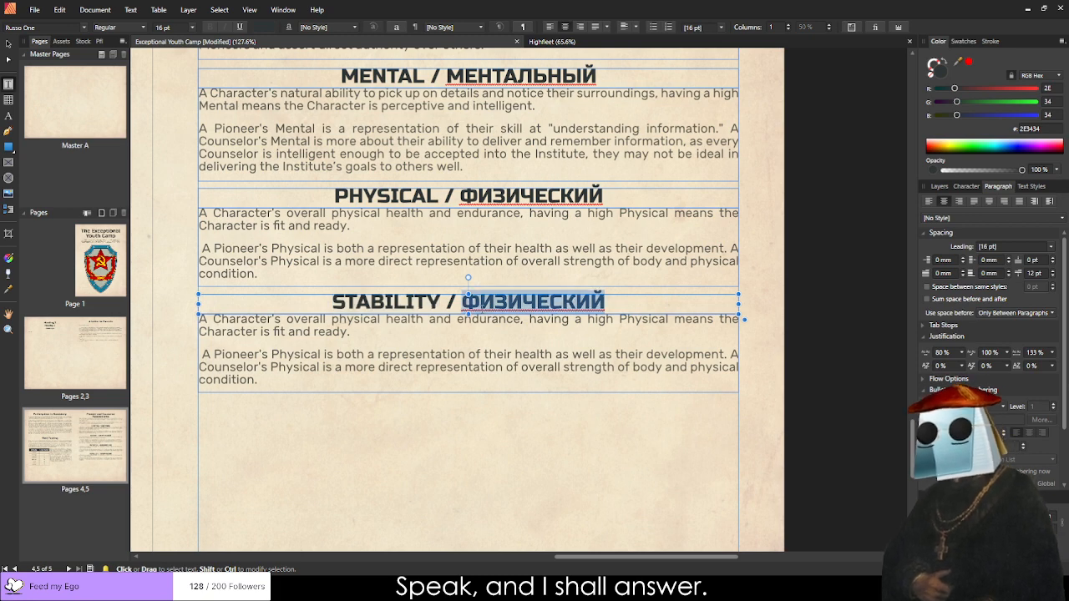
key("ctrl+v")
left_click(726, 391)
left_click(730, 423)
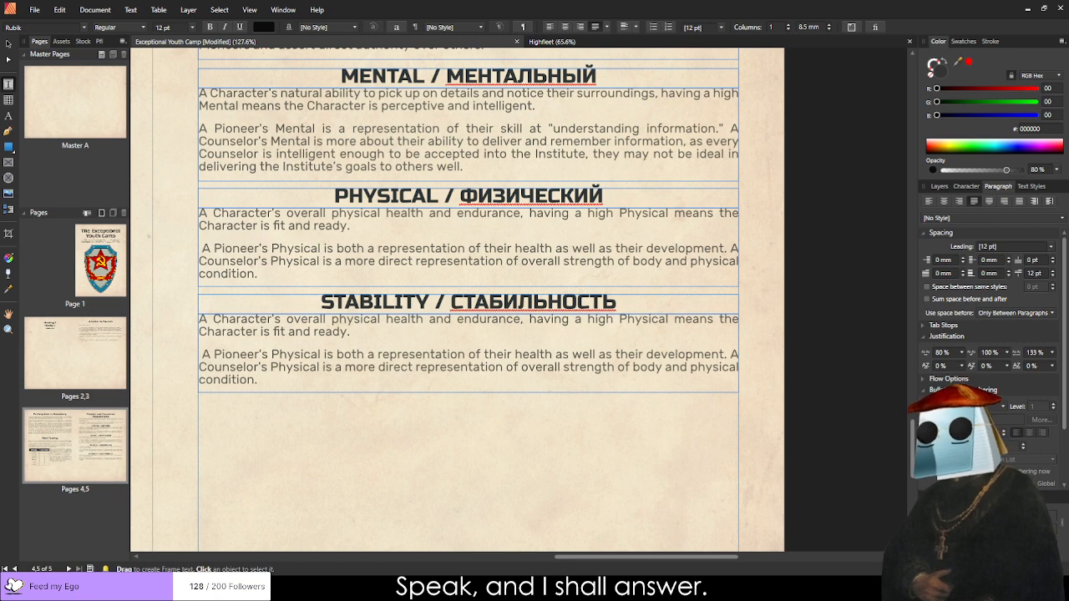
Replace the fourth section's text with the two-paragraph description of Stability and lengthen the frame to fit all lines.
scroll(468, 301, "up", 3)
scroll(468, 300, "down", 3)
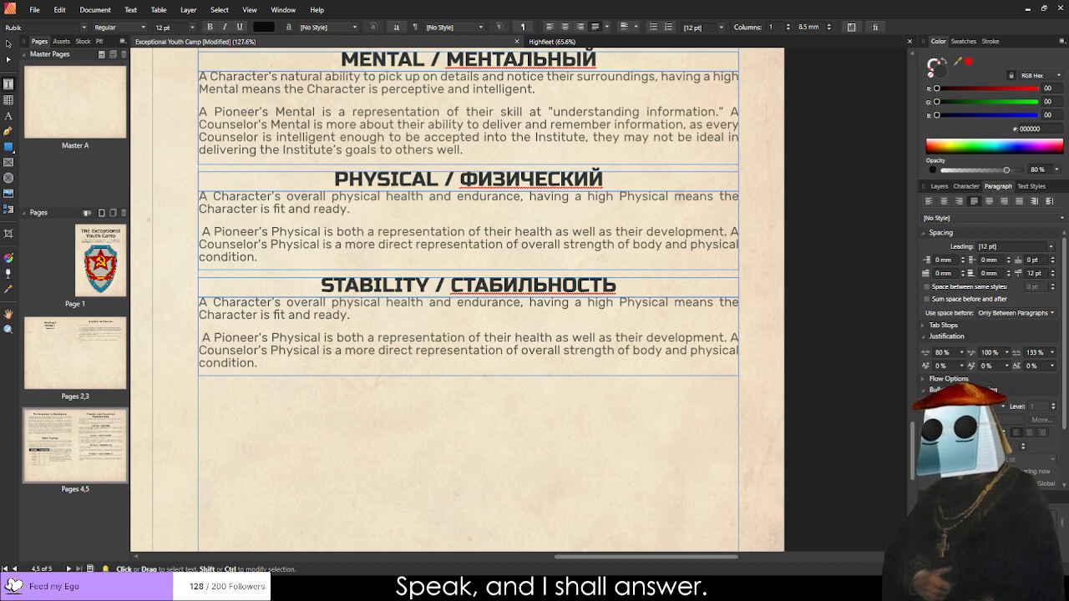
left_click(499, 368)
key("ctrl+a")
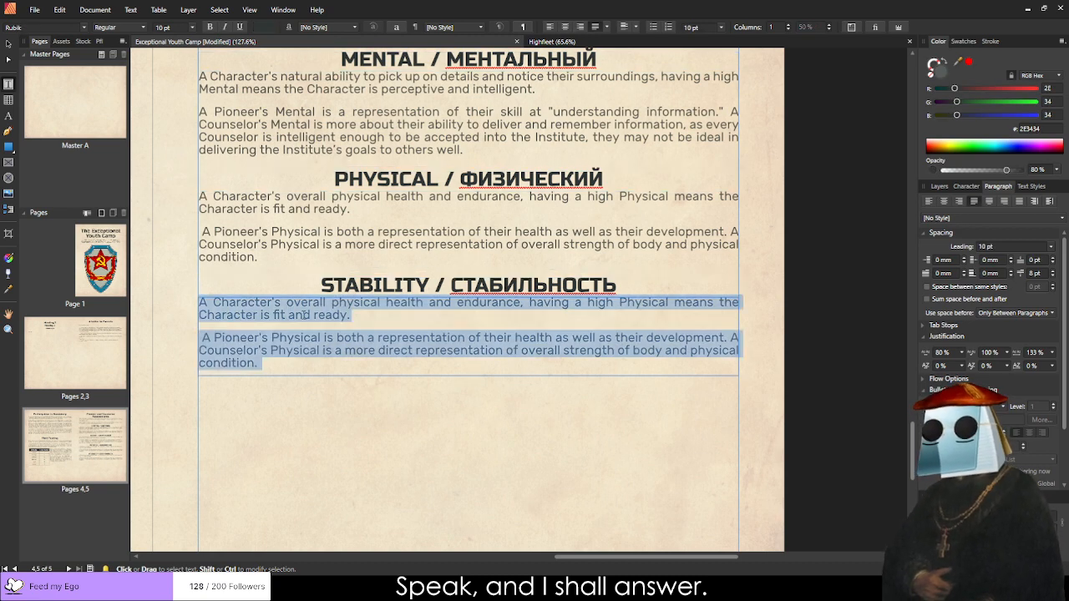
key("ctrl+v")
left_click_drag(468, 376, 474, 389)
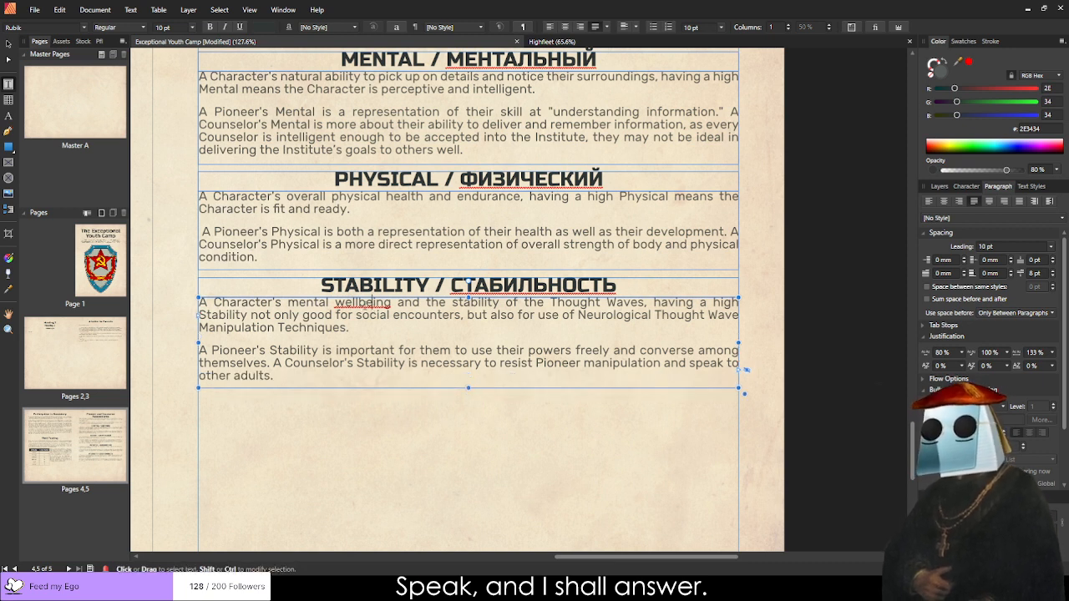
Correct "wellbeing" to "well-being" in the first line of the Stability description.
double_click(378, 303)
type("well-being")
left_click(369, 331)
left_click(810, 317)
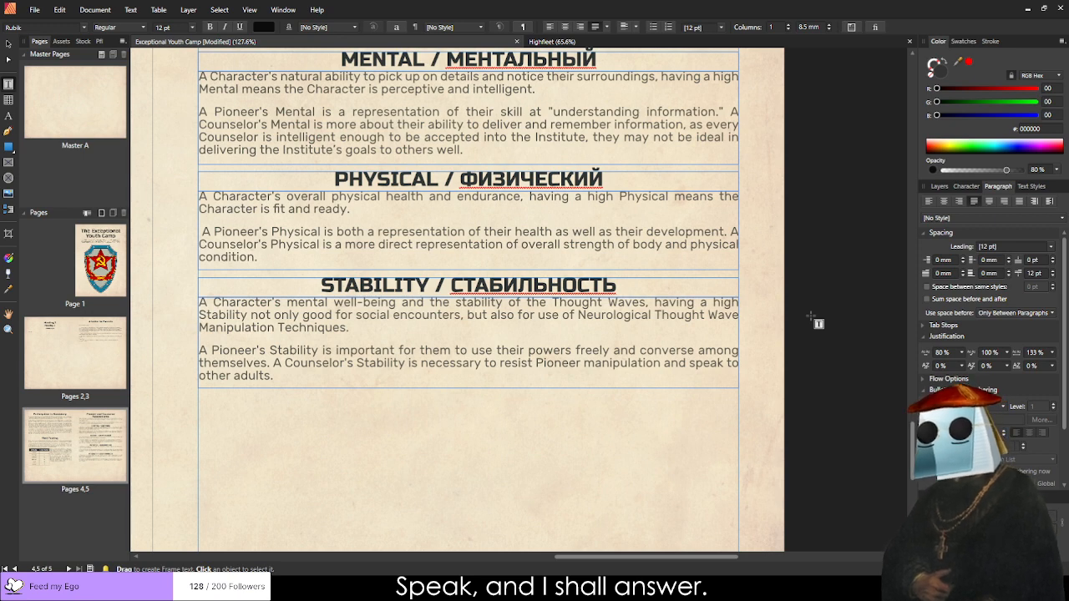
Hide the frame outlines and examine the layout of the whole spread.
scroll(810, 318, "up", 3)
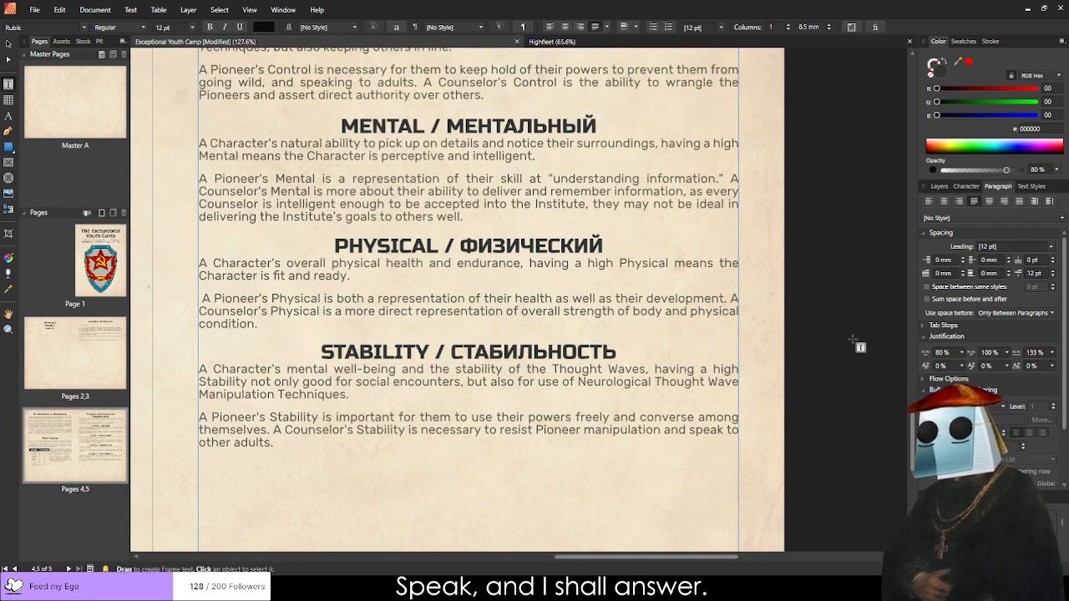
scroll(756, 309, "down", 1)
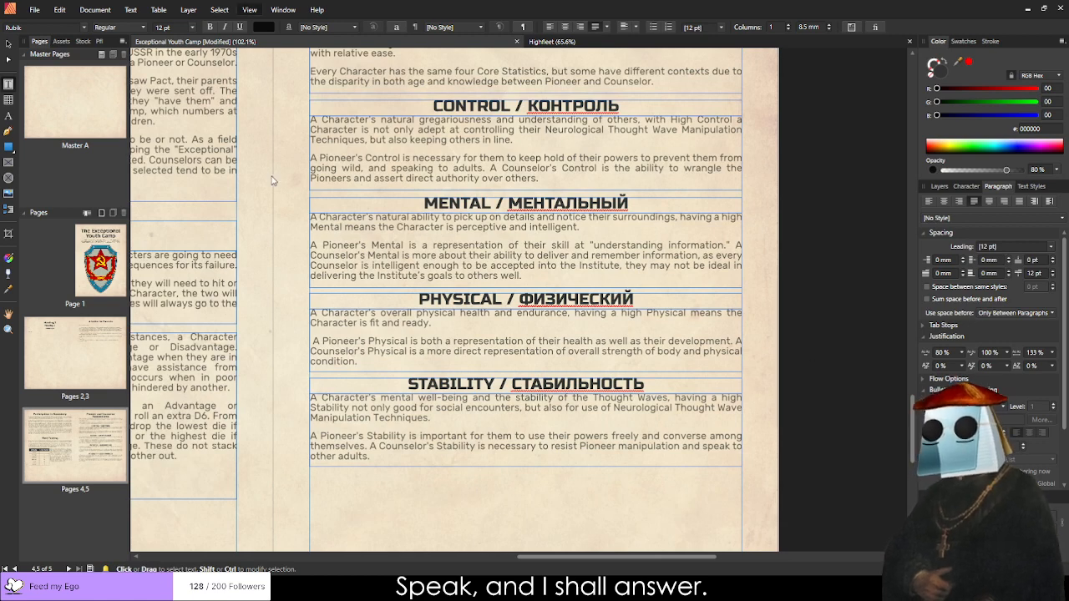
key("ctrl+w")
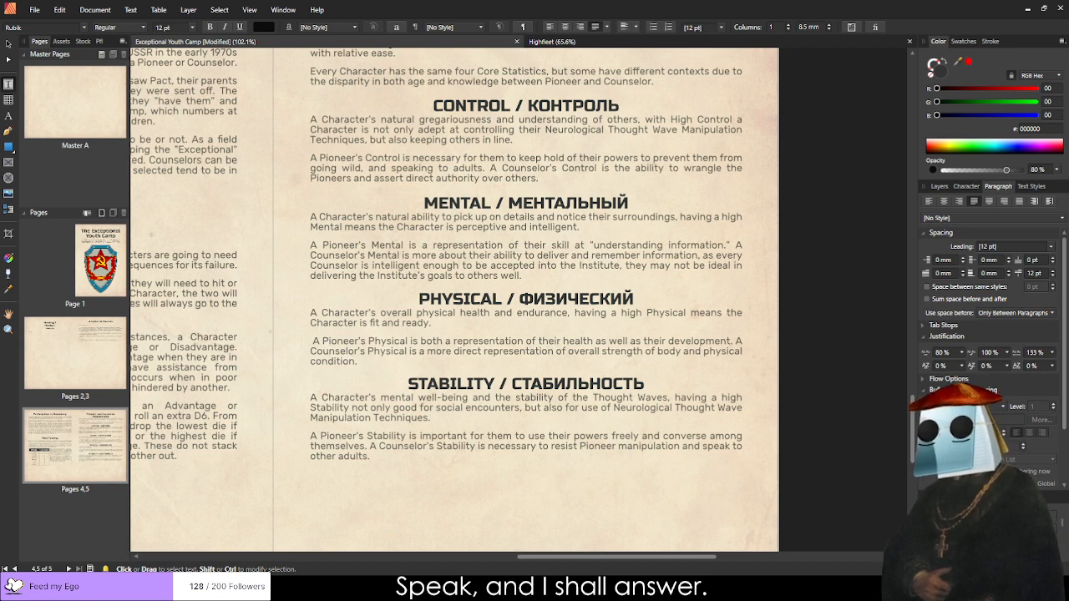
scroll(485, 420, "down", 4)
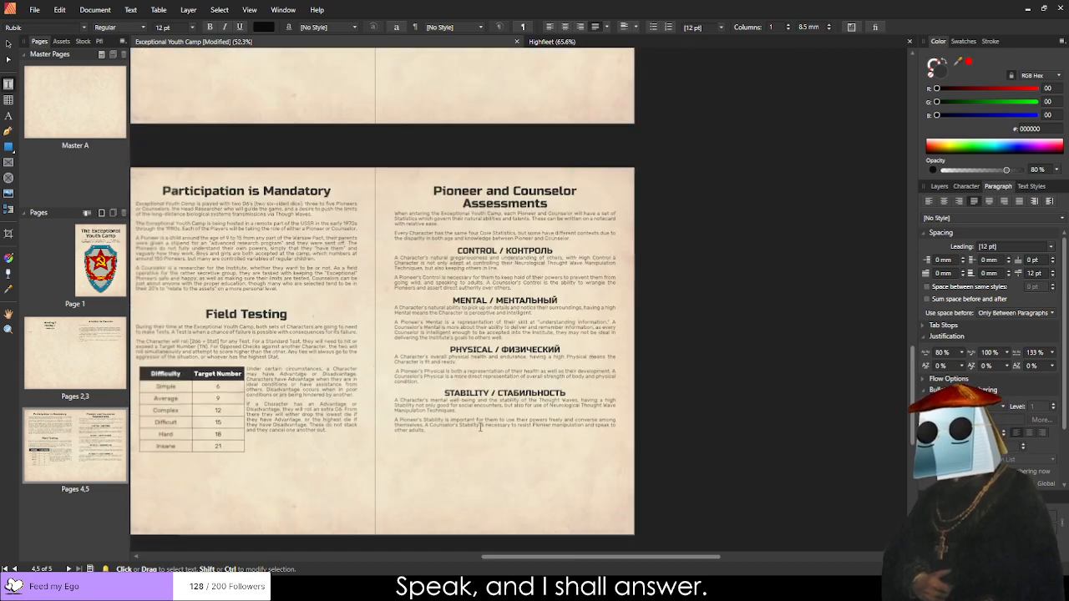
Duplicate the introduction's text frame and place the copy below the Stability section, aligned with the column.
left_click(8, 58)
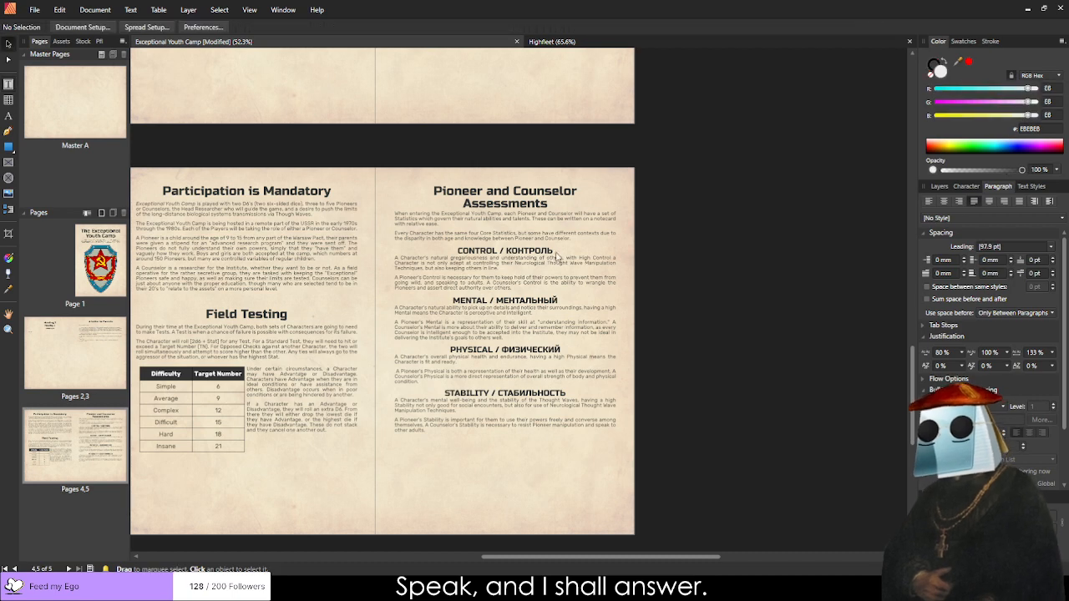
left_click(527, 224)
left_click_drag(527, 223, 527, 452)
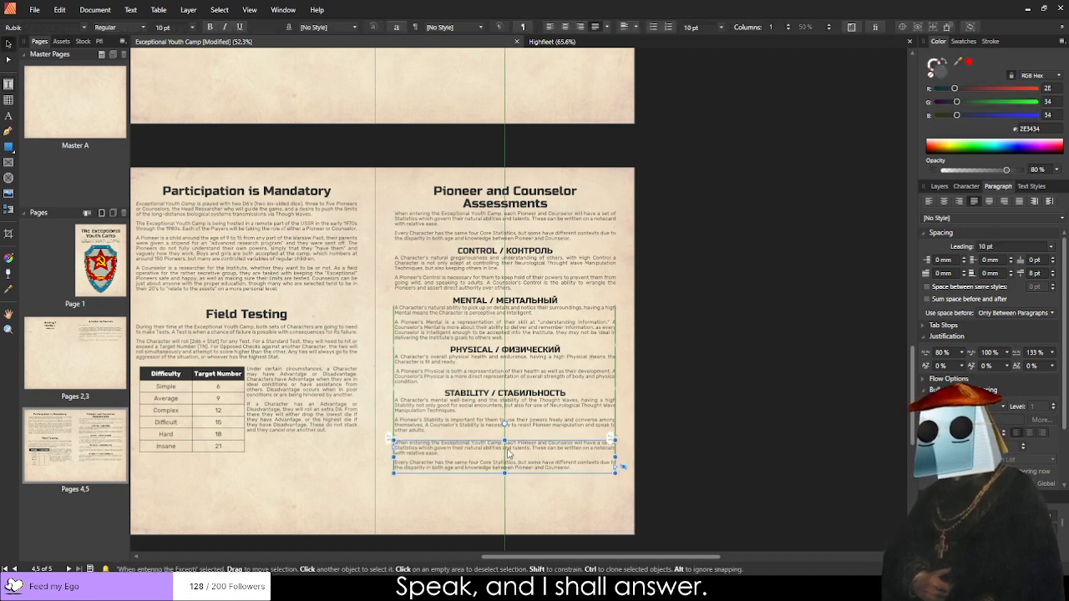
left_click(713, 452)
Replace the copied introduction with the paragraph on assigning Stat Points to Pioneers and Counselors, and shorten its frame to fit.
scroll(552, 476, "down", 1)
scroll(478, 407, "up", 5)
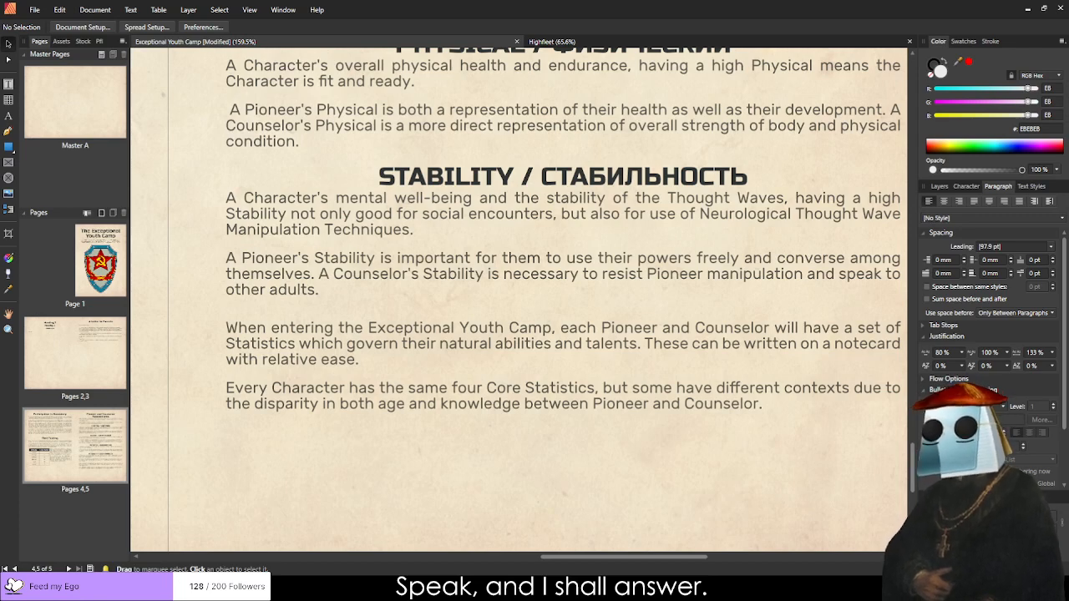
triple_click(365, 389)
key("ctrl+a")
key("ctrl+v")
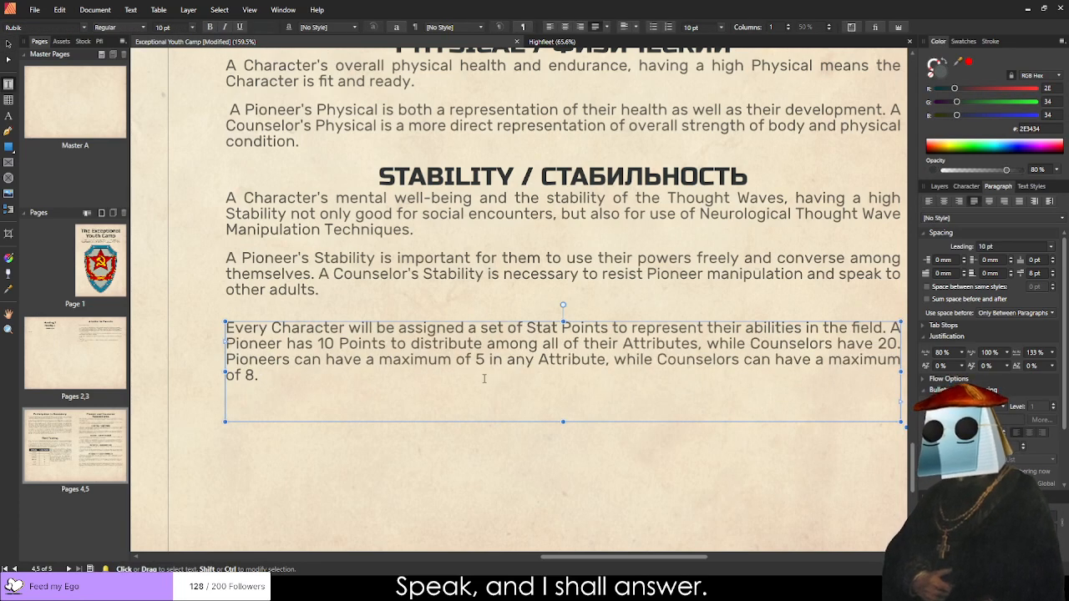
scroll(482, 380, "down", 4)
scroll(547, 397, "up", 2)
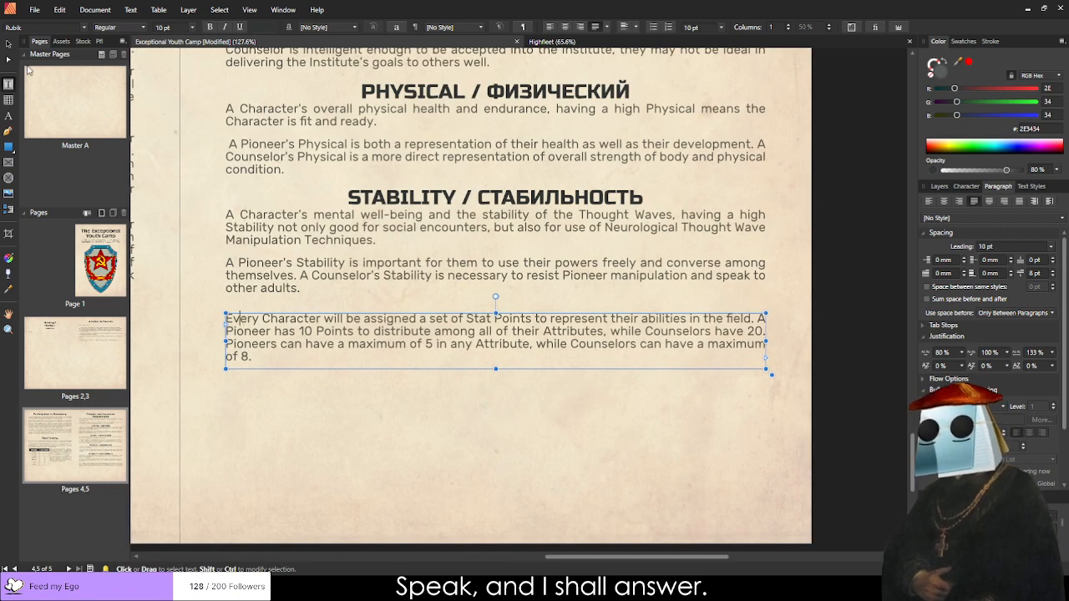
Move the Stat Points paragraph down towards the foot of the page, leaving a gap below the Stability section.
left_click(9, 43)
left_click(409, 410)
scroll(462, 443, "up", 2)
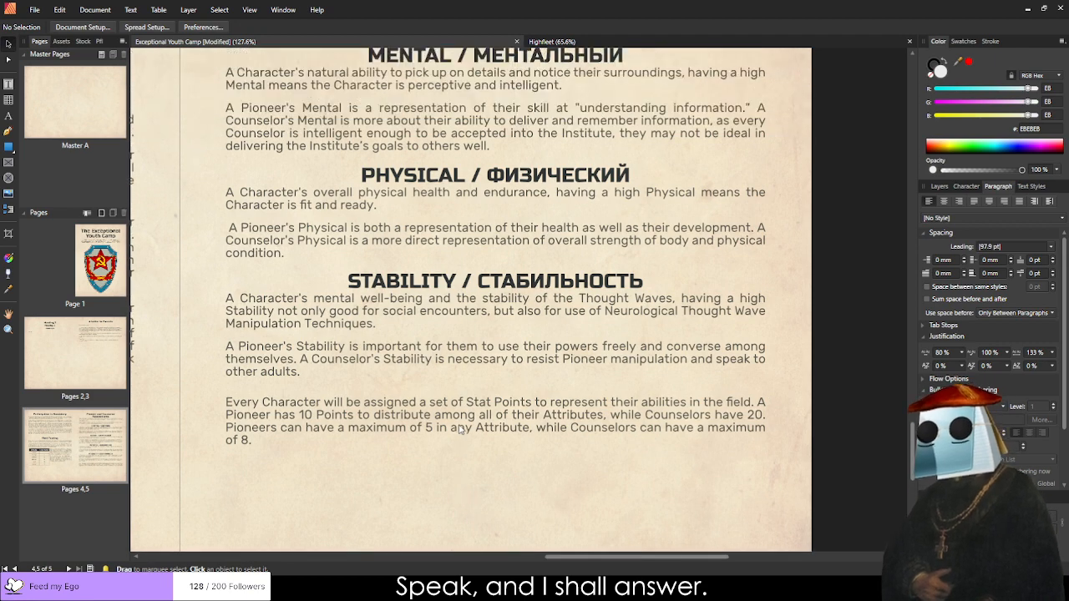
left_click(450, 434)
scroll(449, 437, "down", 2)
left_click_drag(405, 330, 404, 458)
scroll(427, 357, "down", 2)
left_click_drag(422, 410, 421, 423)
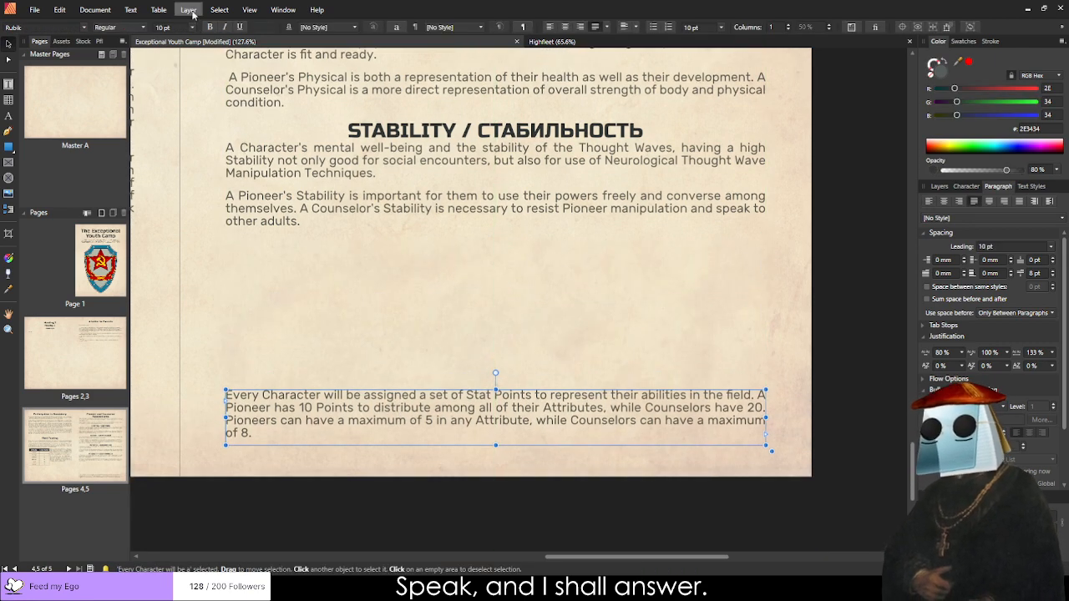
left_click_drag(328, 419, 328, 382)
left_click(320, 449)
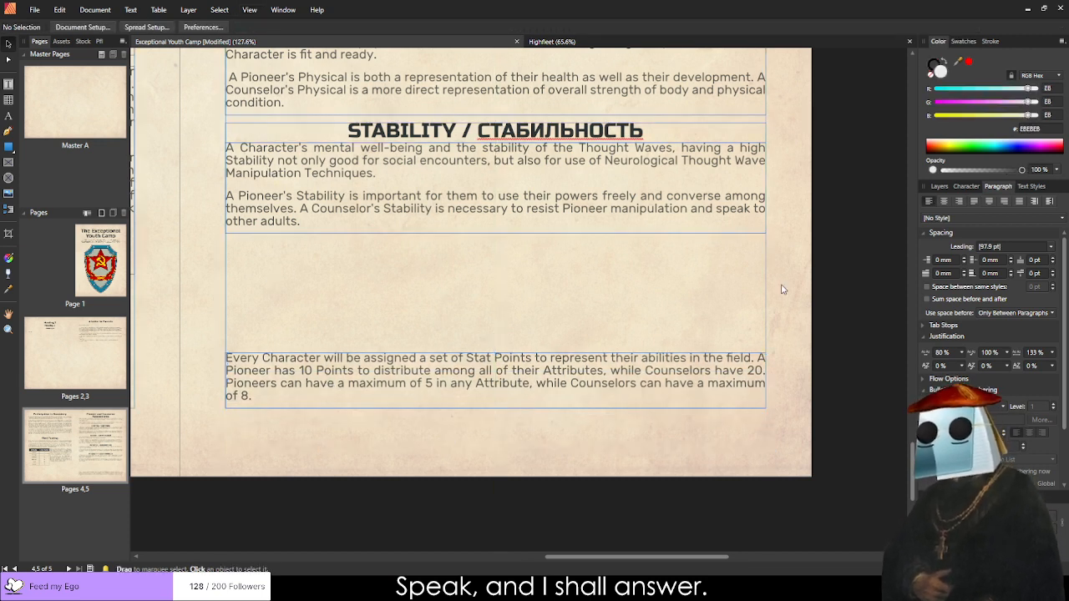
Draw a light grey placeholder rectangle across the column in the gap between the Stability section and the Stat Points paragraph.
scroll(375, 308, "down", 5)
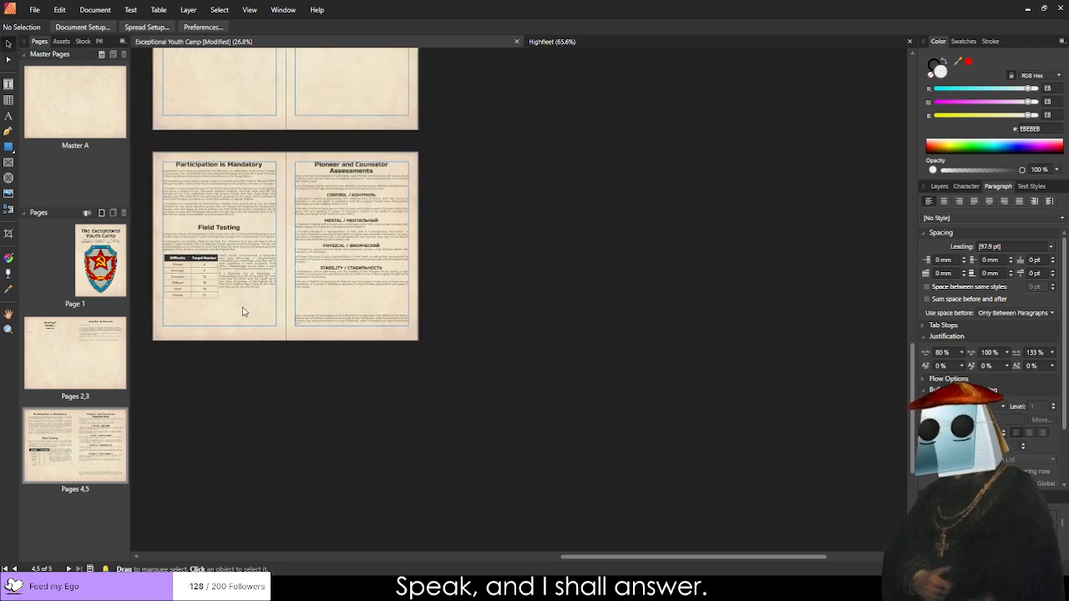
scroll(261, 313, "up", 2)
scroll(271, 326, "up", 1)
key("m")
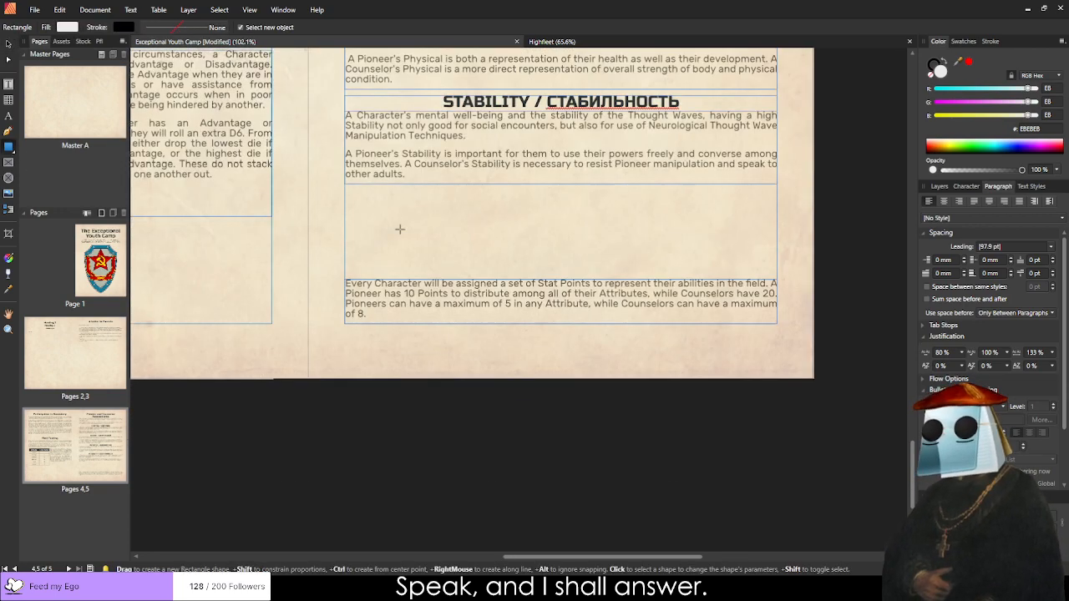
left_click_drag(349, 190, 777, 260)
scroll(350, 343, "down", 3)
scroll(290, 307, "up", 2)
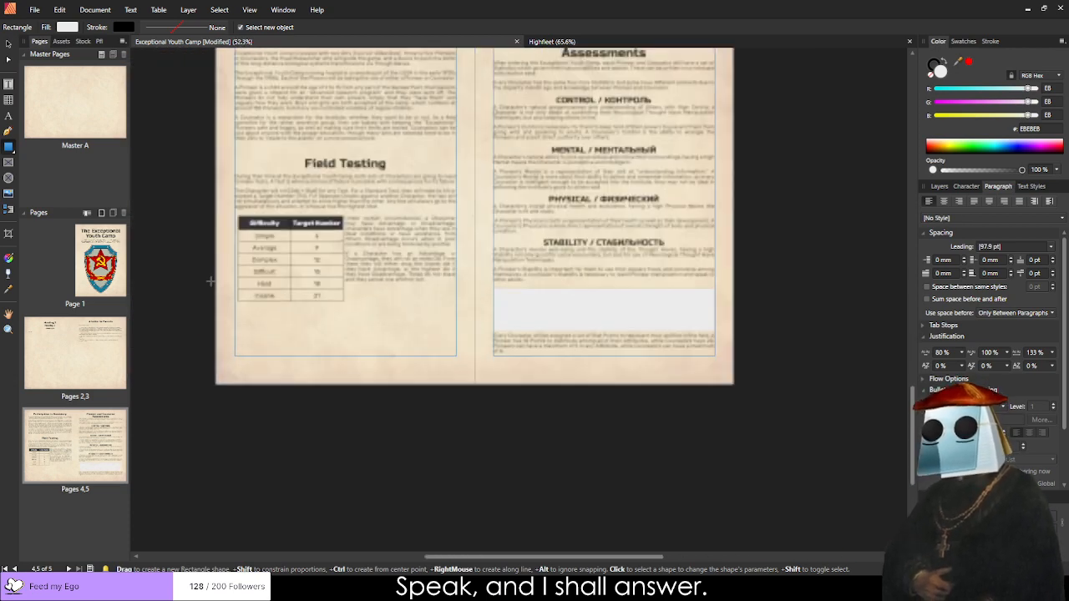
Move the Field Testing heading, its text frames and the difficulty table up together, directly beneath the introductory text.
scroll(291, 306, "up", 2)
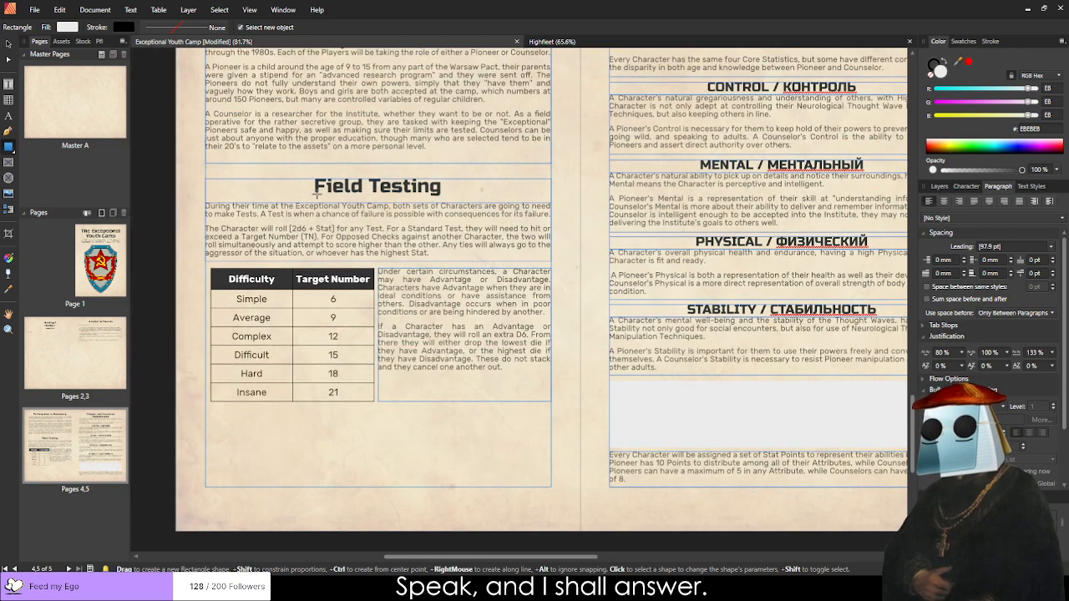
left_click(8, 43)
left_click(500, 346)
left_click(312, 326, "shift")
left_click(314, 218, "shift")
left_click(328, 188, "shift")
left_click_drag(328, 187, 328, 173)
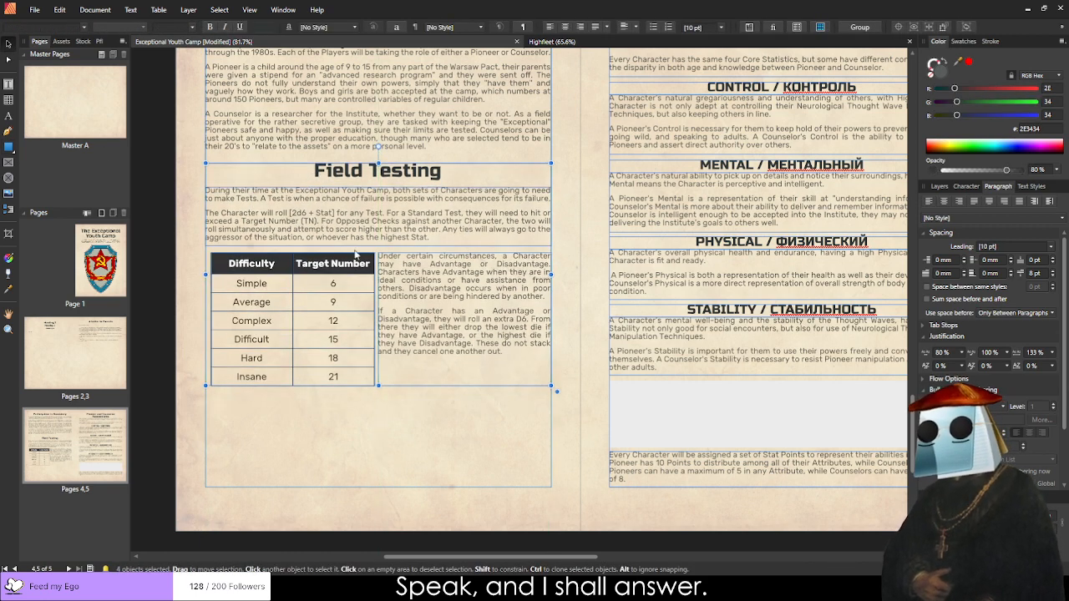
left_click(398, 475)
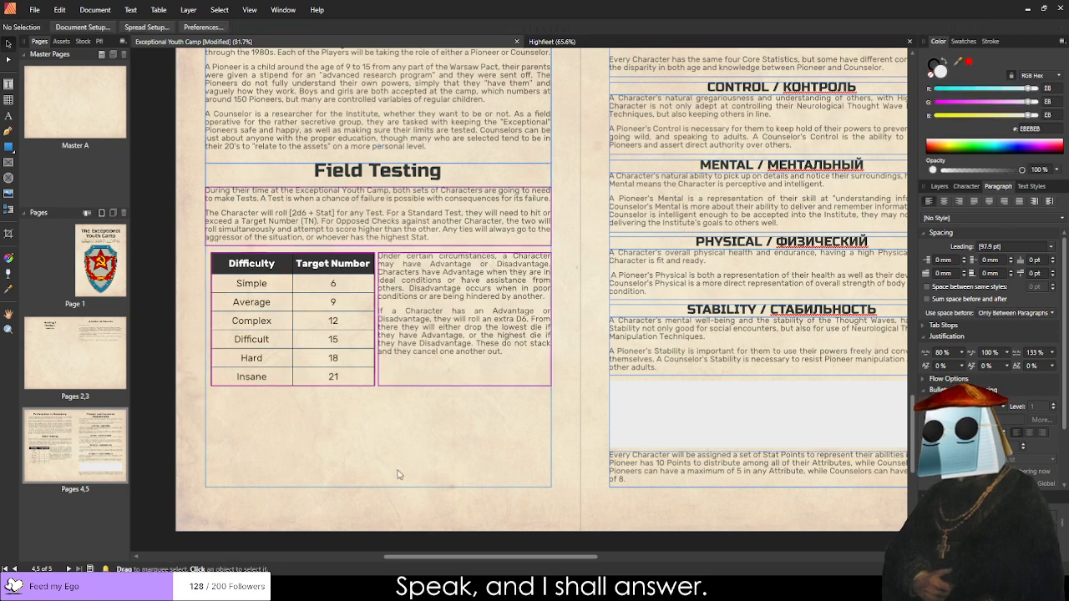
Copy the placeholder rectangle to the facing page, below the difficulty table and aligned with the column.
left_click(710, 408)
left_click_drag(663, 411, 296, 432)
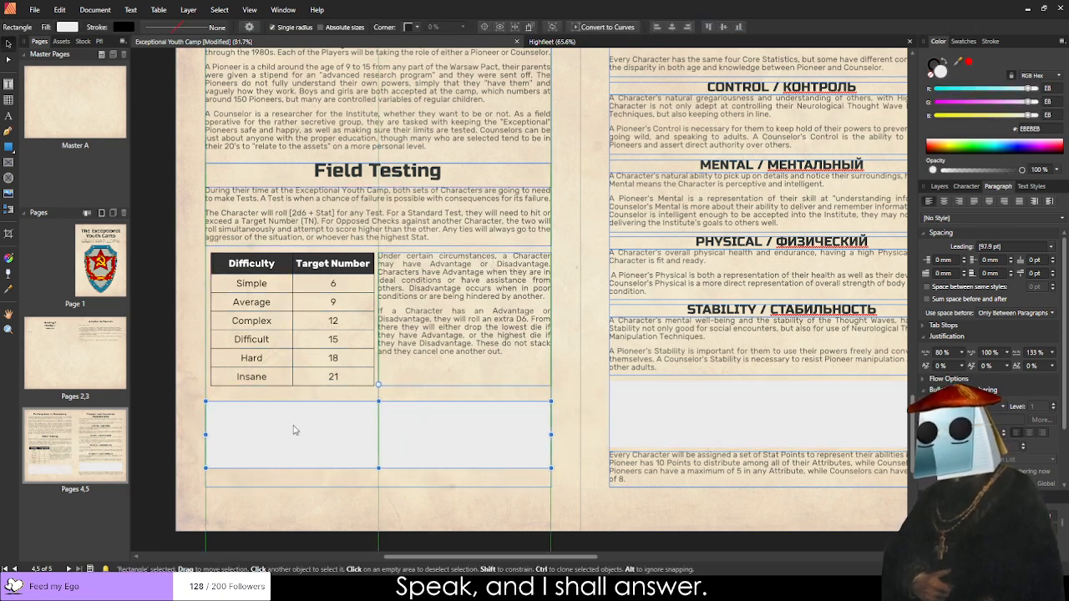
left_click(349, 479)
scroll(517, 517, "down", 4)
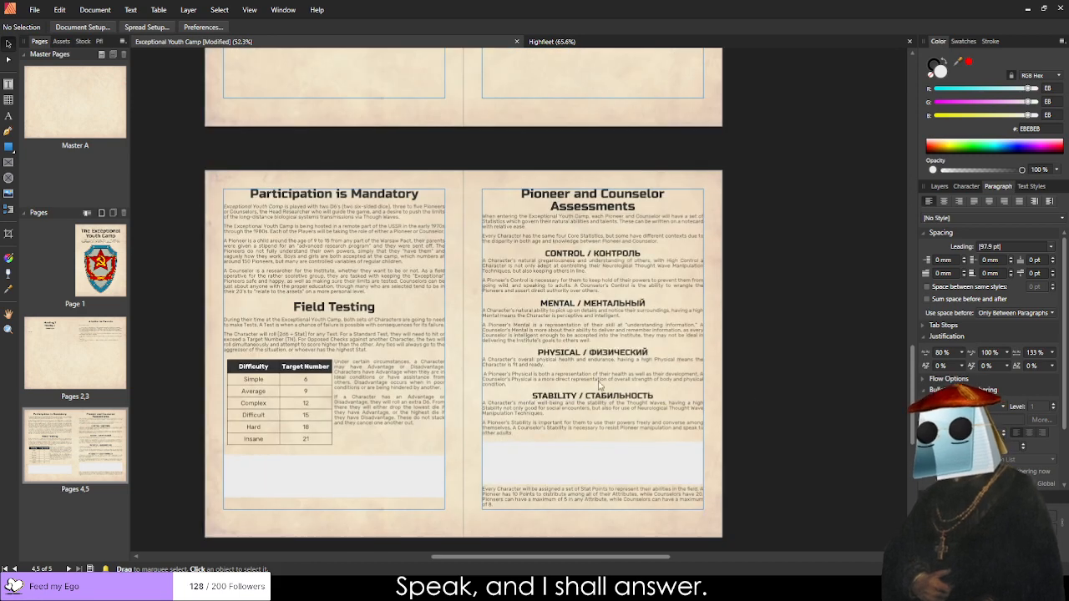
scroll(449, 338, "down", 3)
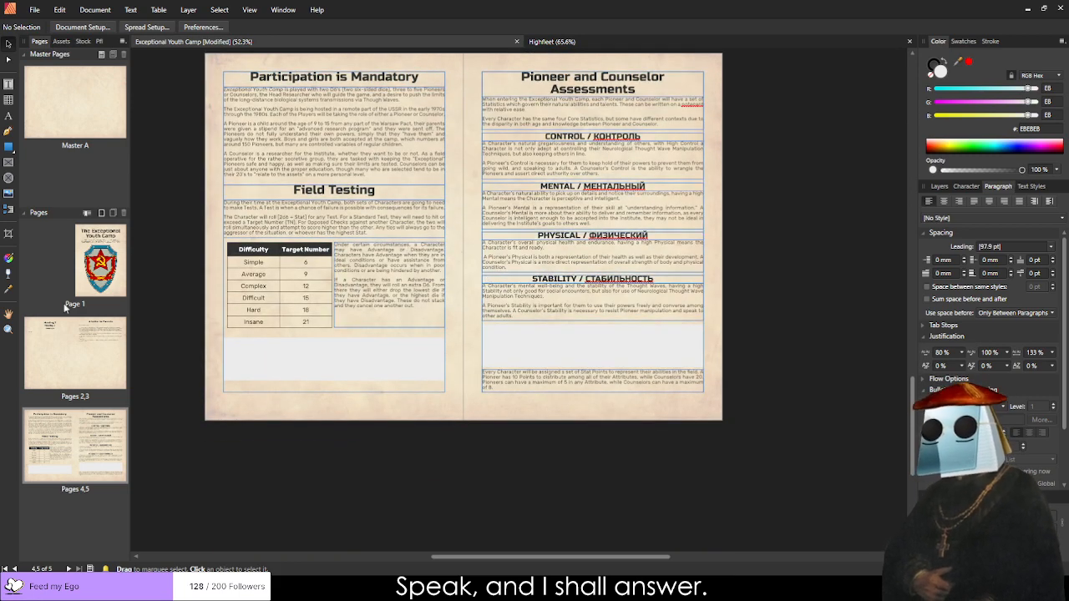
Add a new two-page spread after pages 4 and 5.
left_click(96, 460)
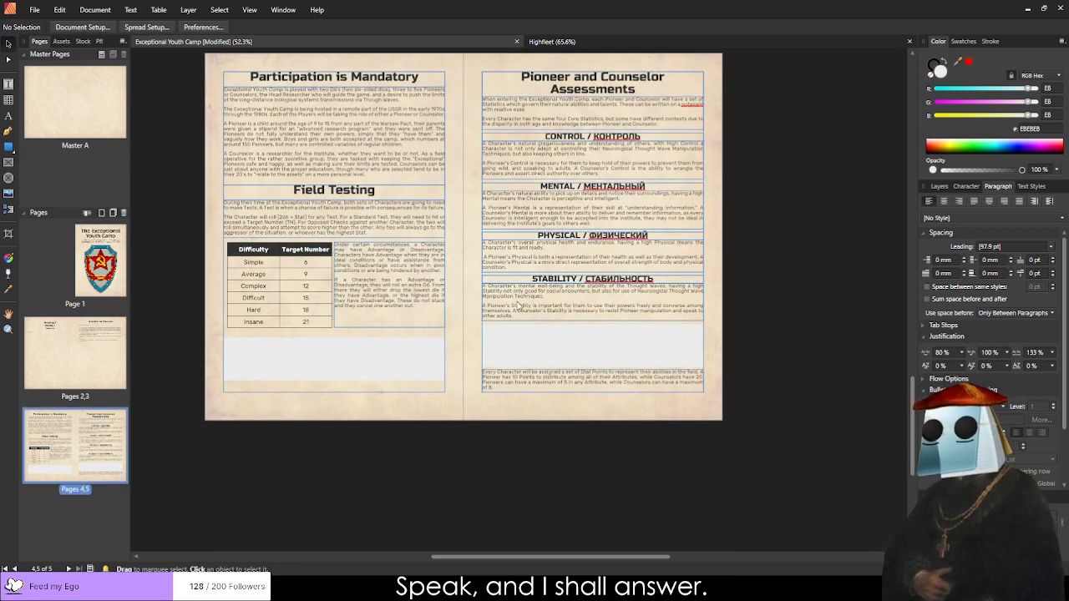
scroll(42, 486, "down", 1)
double_click(54, 512)
Copy the "Pioneer and Counselor Assessments" heading and introduction frames onto page 6, aligned to the upper margin.
double_click(89, 420)
left_click(422, 119)
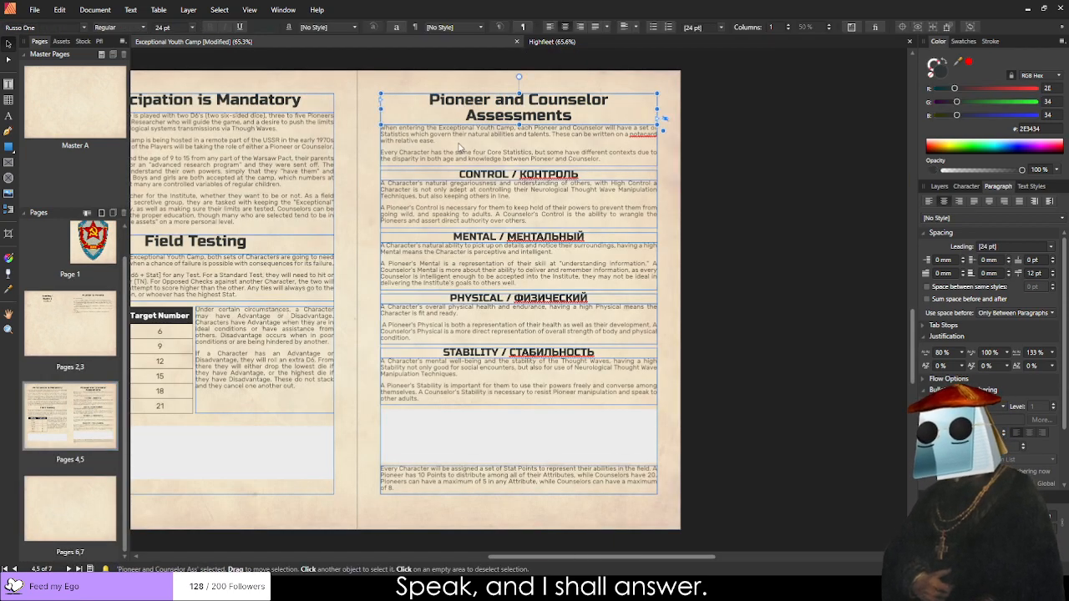
double_click(46, 509)
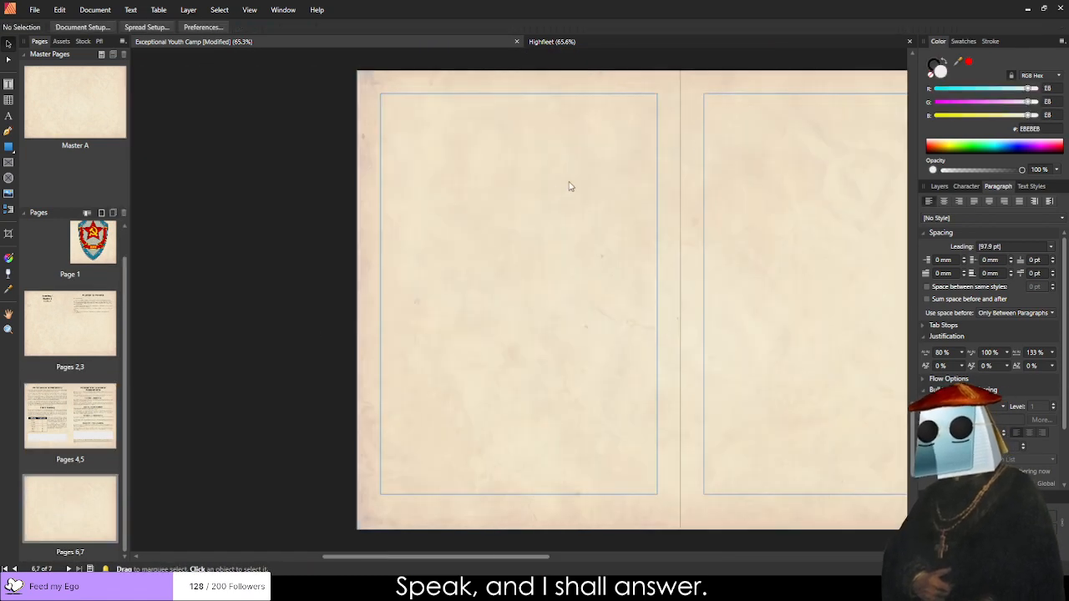
key("ctrl+v")
left_click_drag(767, 108, 441, 97)
left_click(387, 309)
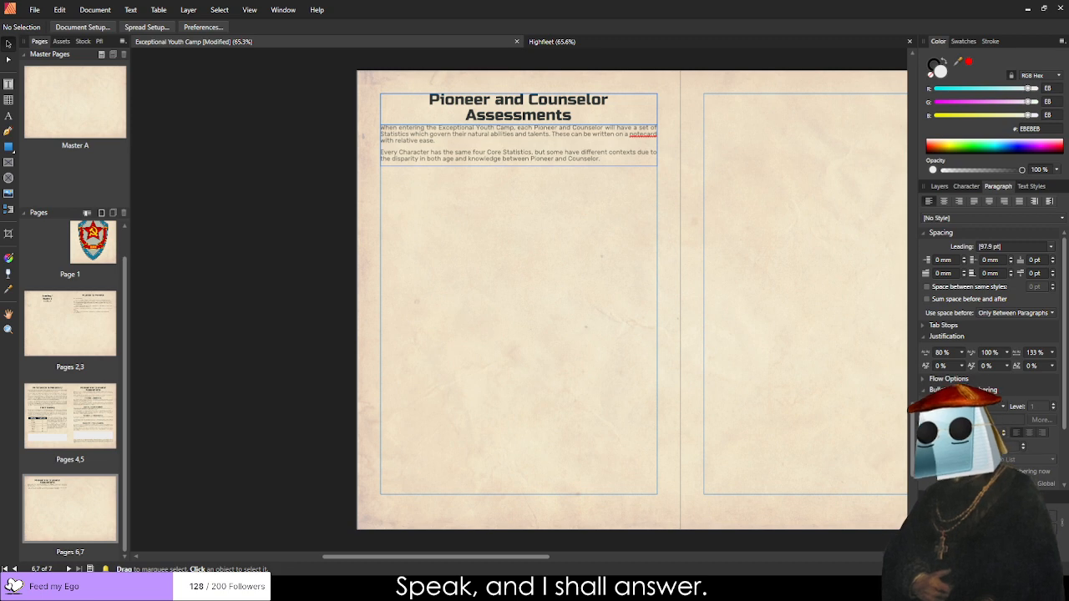
Replace the heading copied onto page 6 with "Neurological Thought Wave Manipulation".
double_click(431, 100)
left_click_drag(430, 99, 573, 119)
type("Neurological Thought Wave Manipulation")
scroll(608, 88, "up", 3)
scroll(232, 392, "down", 2)
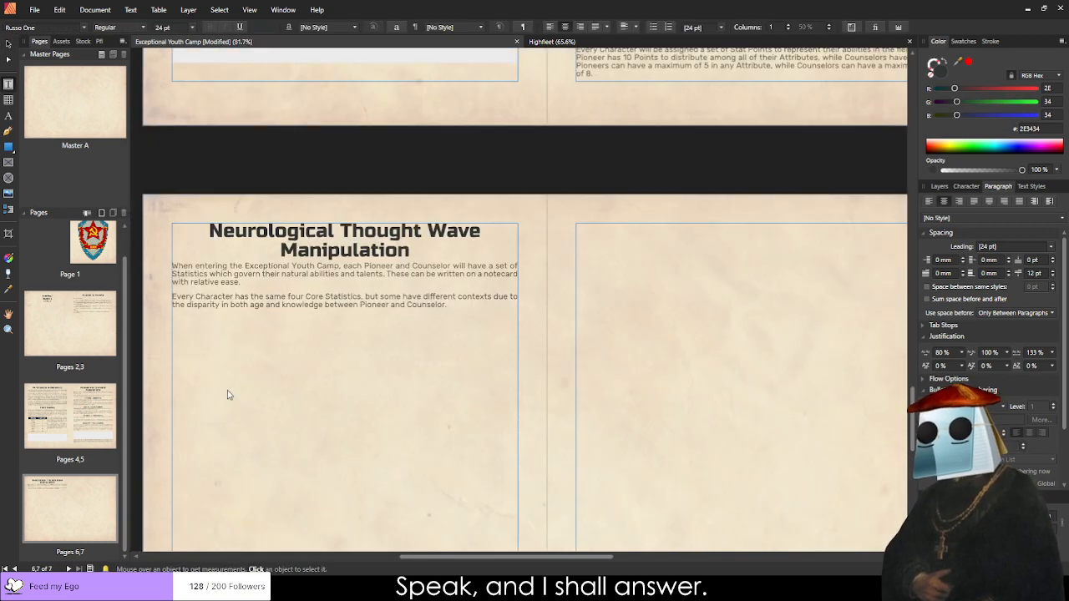
Replace the introduction under the new heading with the pasted T-Waves text and lengthen its frame to show all paragraphs.
scroll(183, 312, "up", 2)
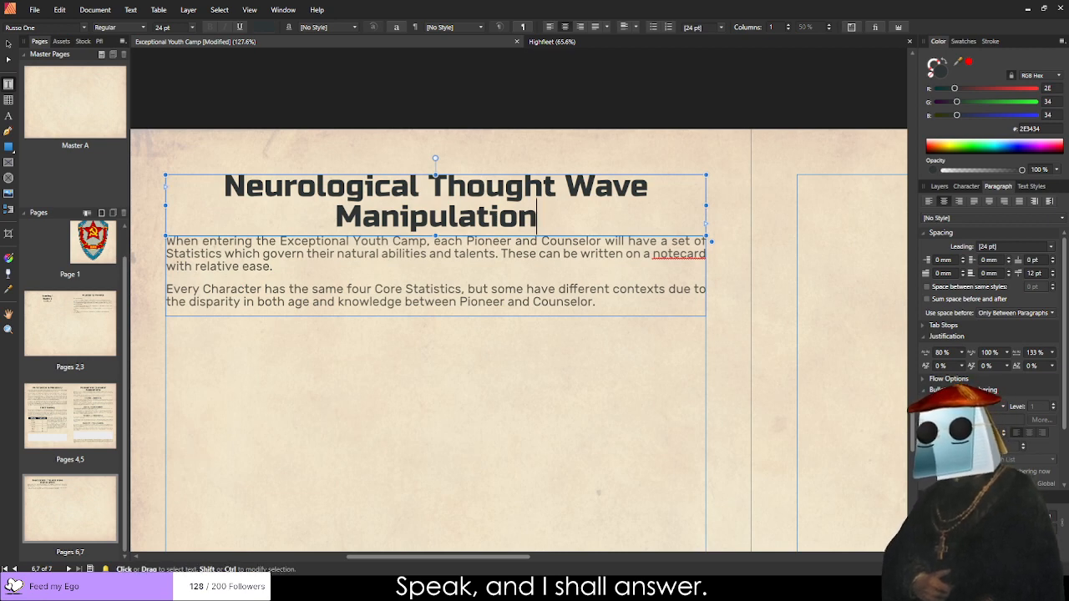
double_click(389, 289)
key("ctrl+a")
key("ctrl+v")
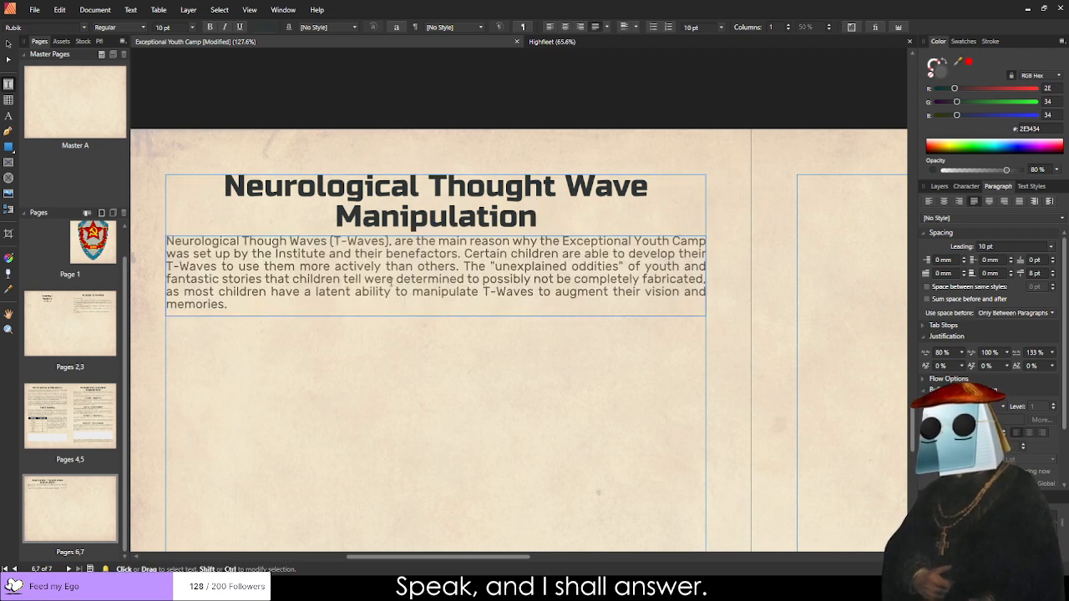
left_click_drag(451, 316, 456, 452)
Centre the line "Children see the world differently. Literally.", remove its indent and make it bold.
left_click_drag(213, 327, 464, 327)
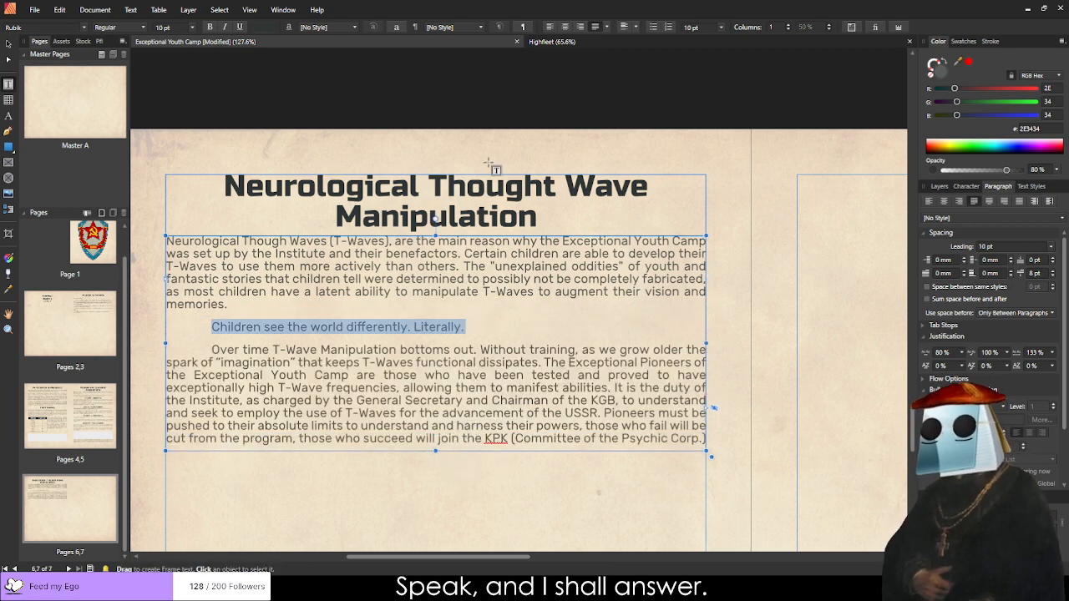
left_click(565, 27)
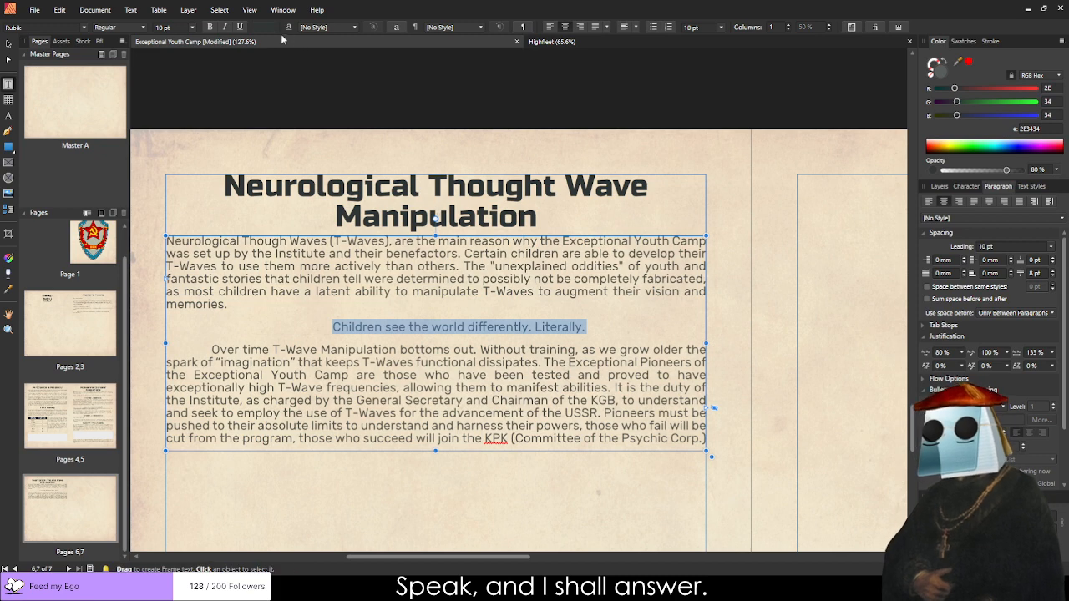
left_click(328, 318)
key("BackSpace")
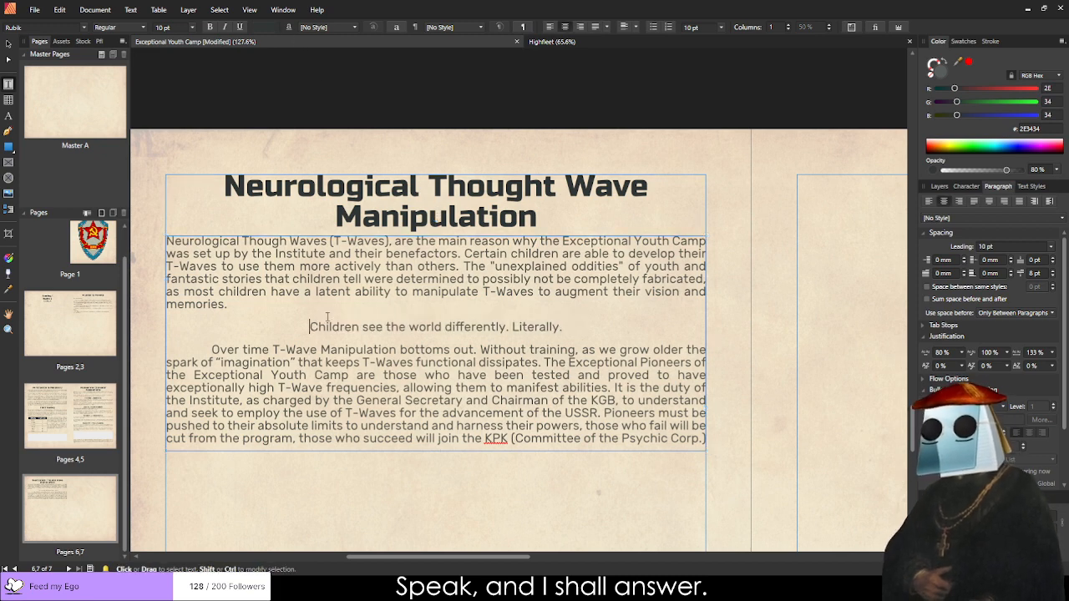
left_click_drag(310, 327, 564, 327)
key("ctrl+b")
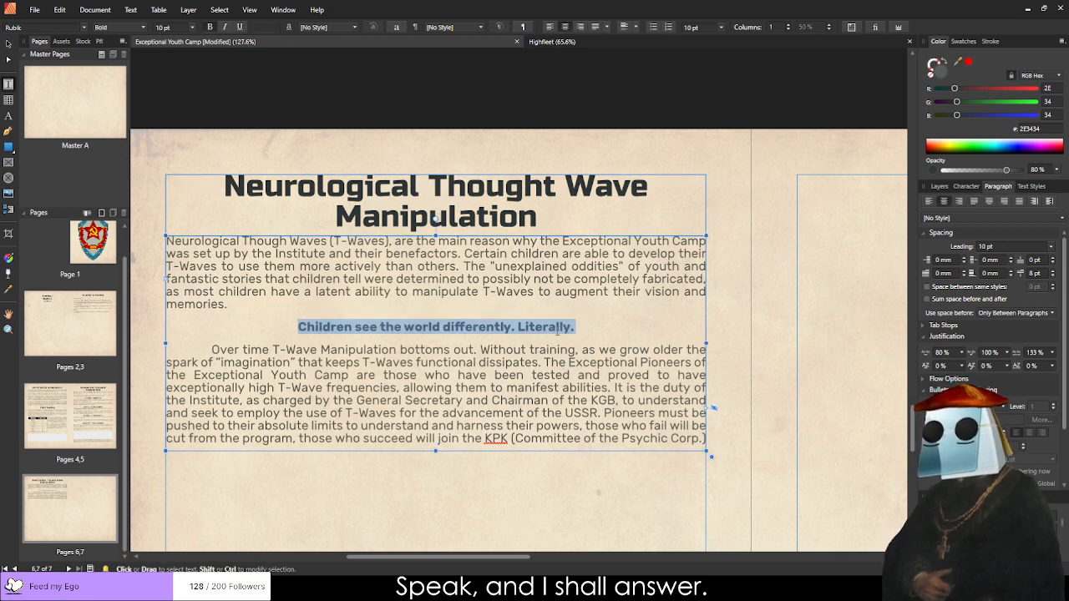
left_click(493, 362)
scroll(408, 386, "down", 2)
left_click_drag(298, 293, 585, 296)
left_click(585, 295)
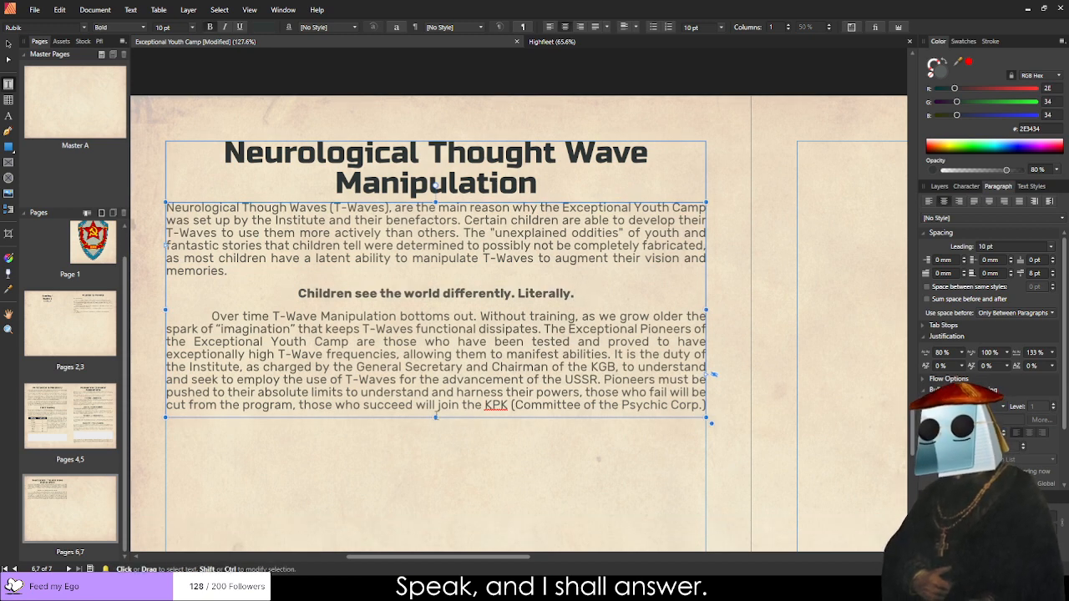
Adjust the T-Waves frame's height slightly and remove the first-line indent from the paragraph starting "Over time T-Wave Manipulation".
mouse_move(435, 418)
left_mouse_down()
mouse_move(439, 464)
mouse_move(440, 420)
left_mouse_up()
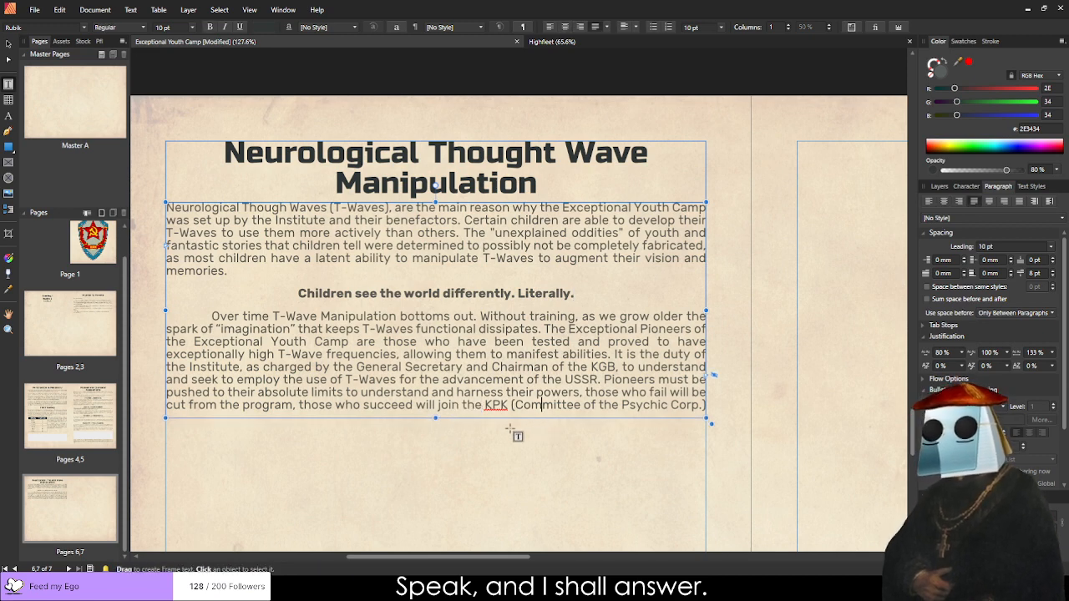
left_click(542, 404)
scroll(541, 404, "down", 2)
left_click(211, 249)
key("BackSpace")
key("Escape")
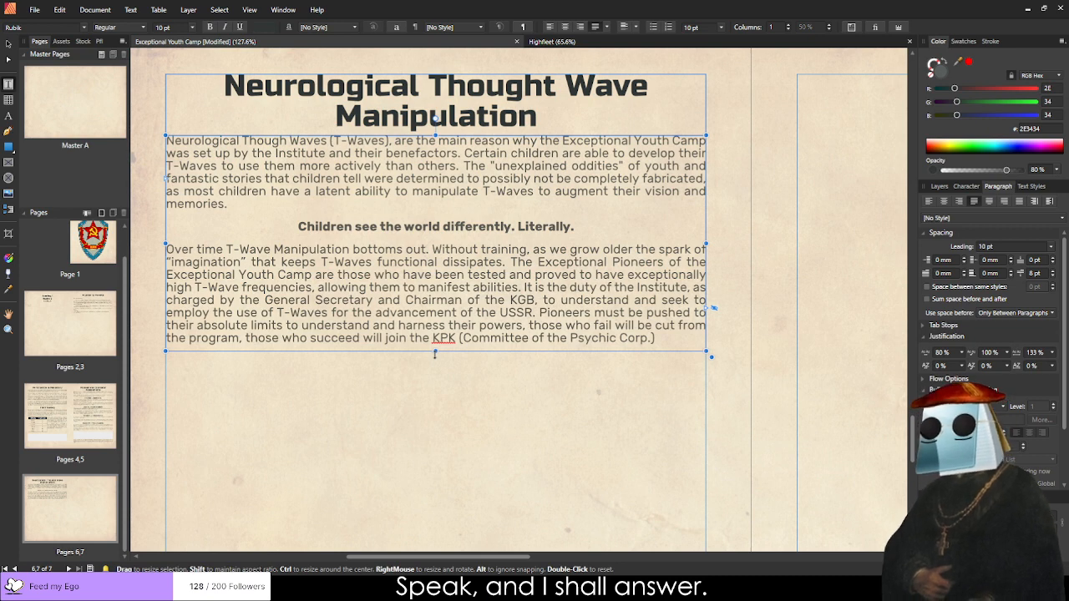
key("Escape")
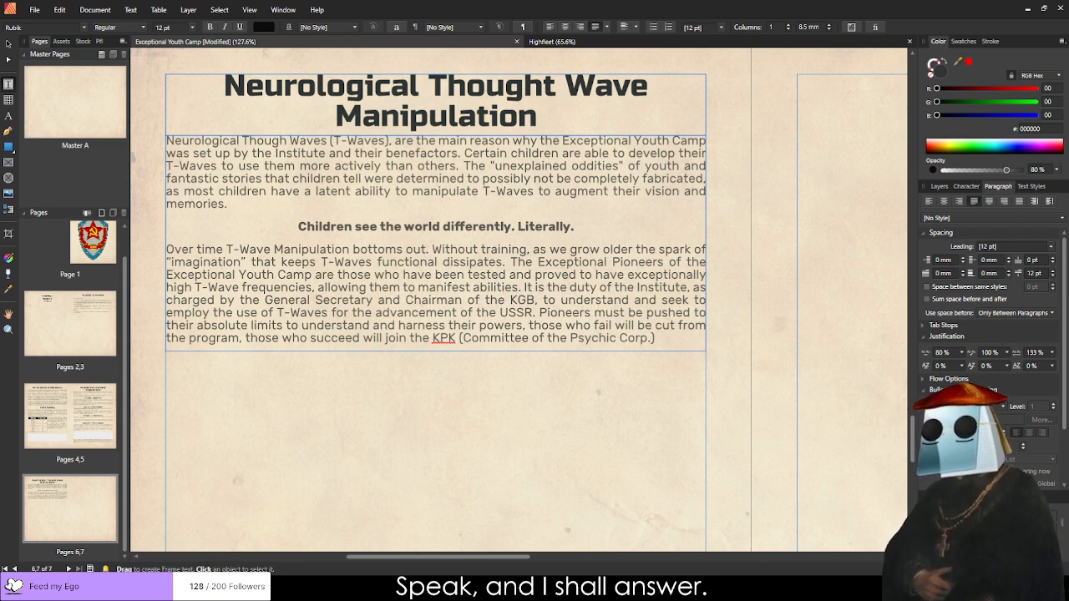
left_click(364, 140)
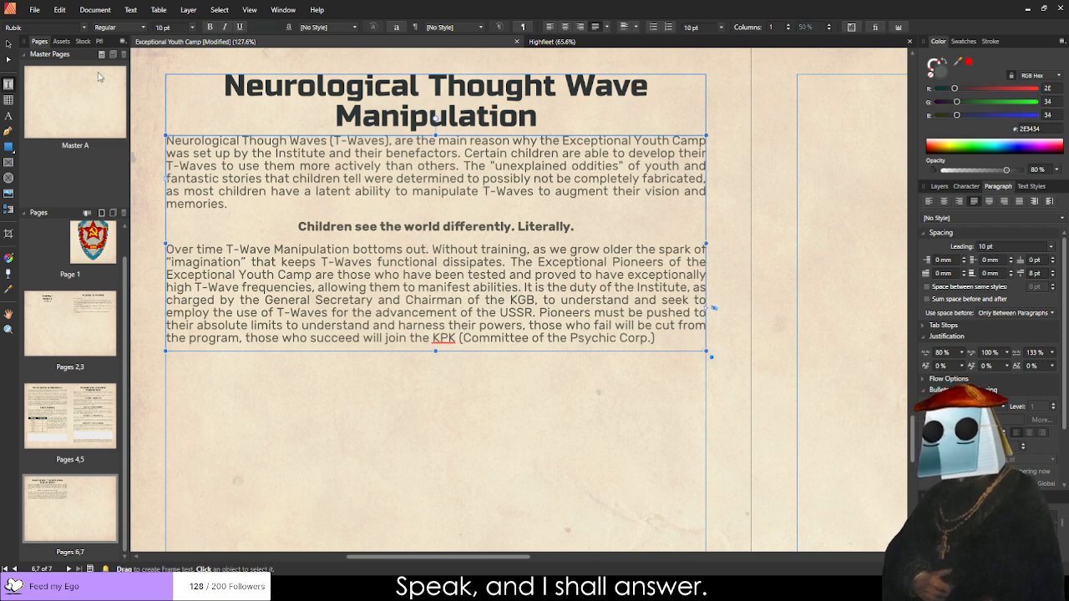
key("Escape")
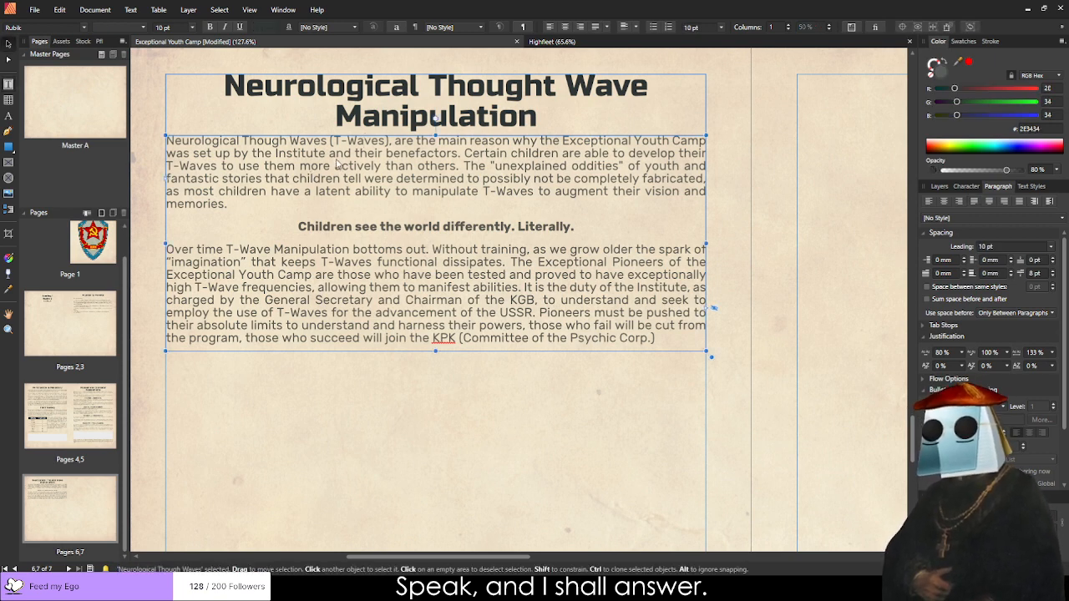
left_click(311, 113)
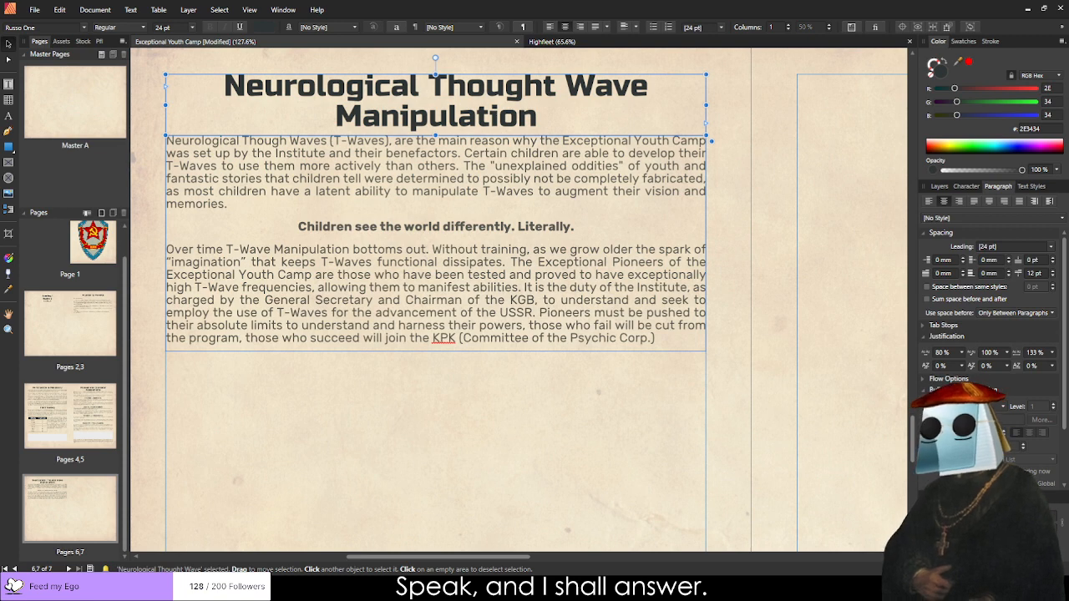
Copy the "Heading 2" sample from page 2 to page 6, centred in the column below the T-Waves text.
scroll(404, 384, "down", 13)
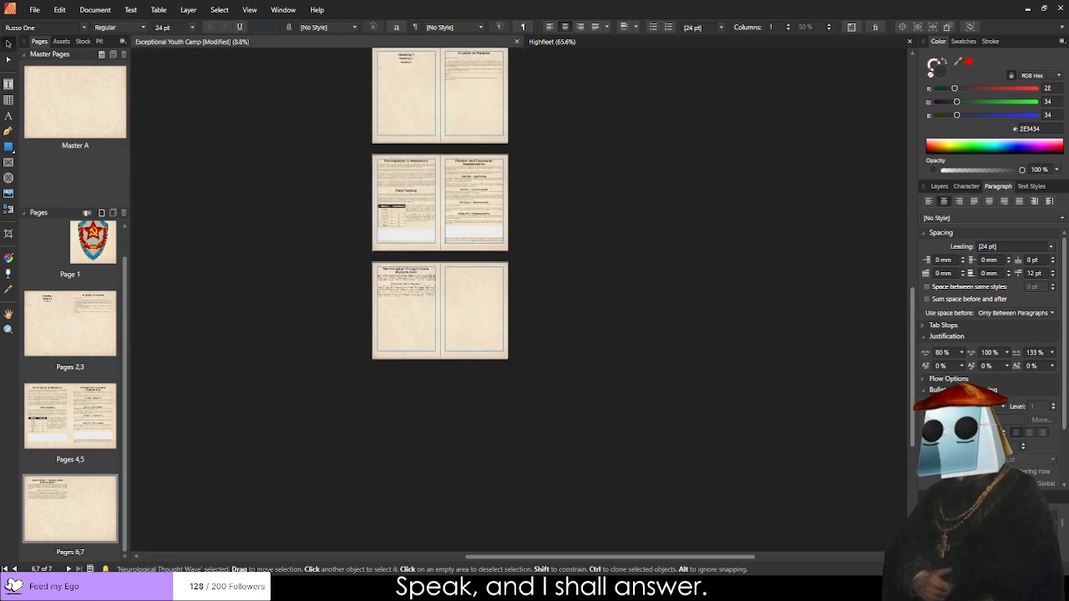
scroll(389, 152, "up", 9)
left_click(479, 214)
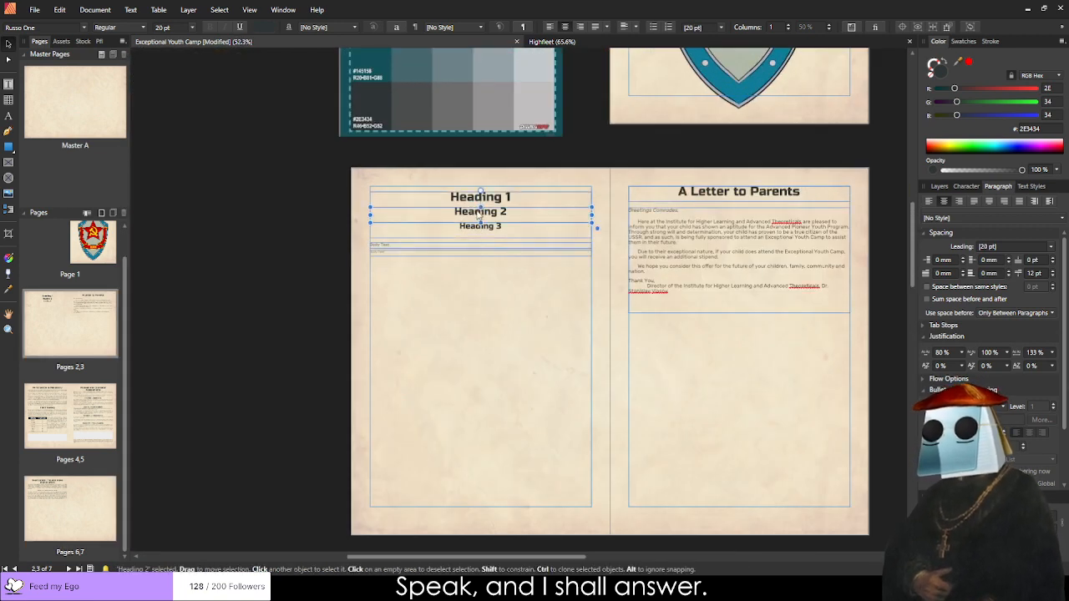
left_click_drag(471, 218, 504, 375)
scroll(508, 418, "down", 8)
scroll(477, 385, "down", 3)
scroll(618, 315, "up", 5)
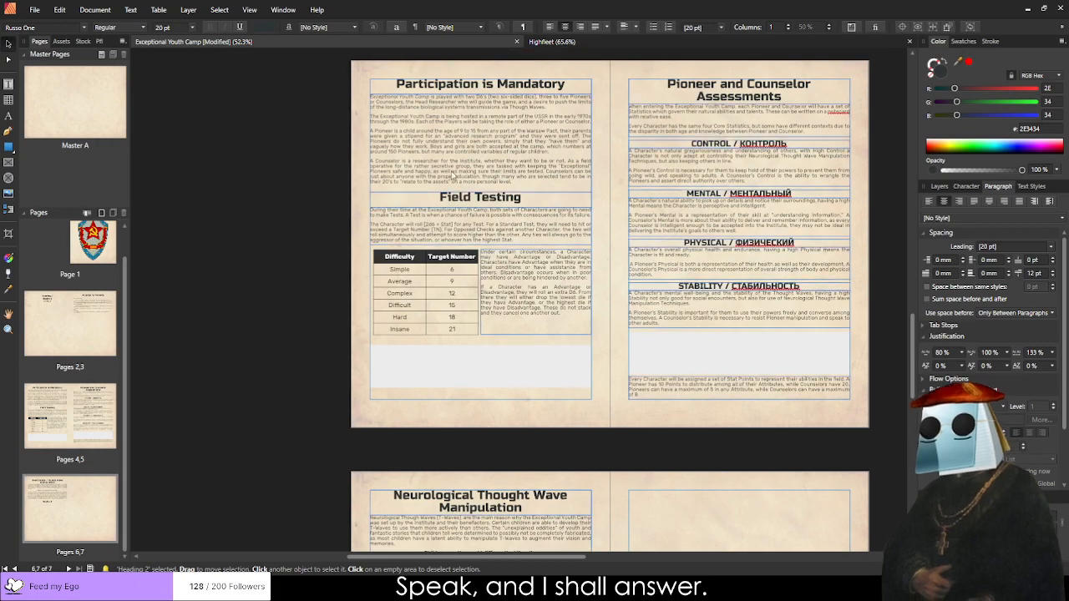
scroll(532, 209, "down", 6)
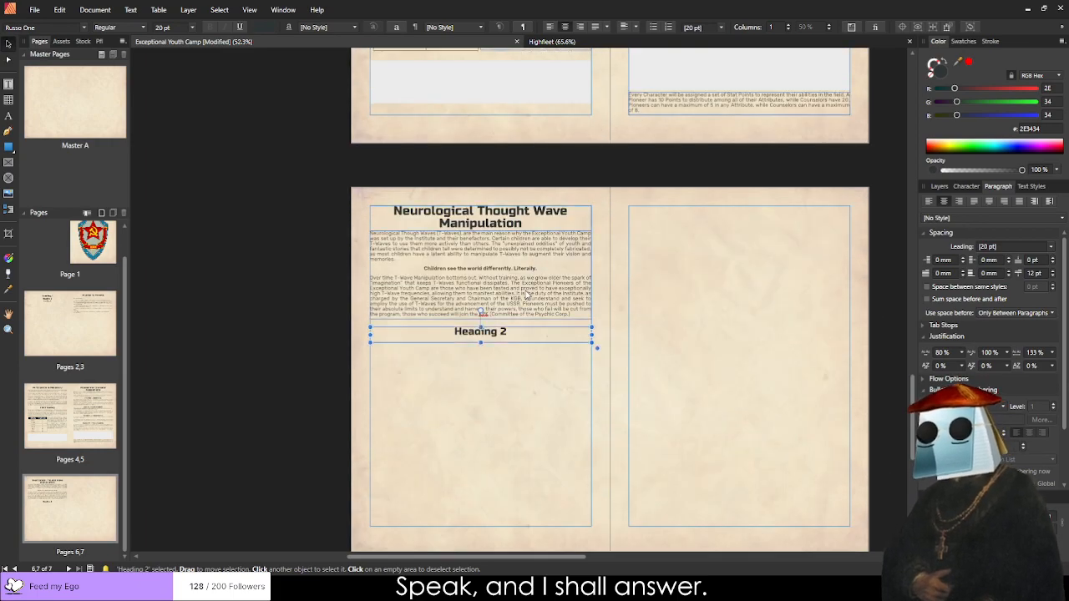
Duplicate the T-Waves text frame and place the copy below "Heading 2", aligned with the column.
scroll(390, 294, "up", 4)
mouse_move(459, 284)
left_mouse_down()
mouse_move(426, 558)
mouse_move(425, 526)
left_mouse_up()
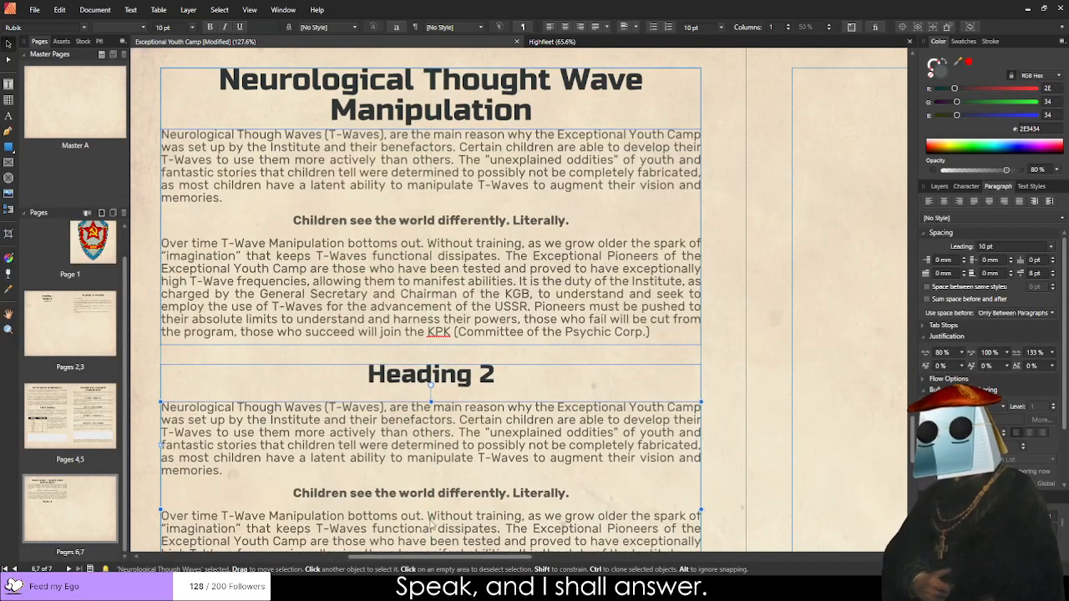
key("Escape")
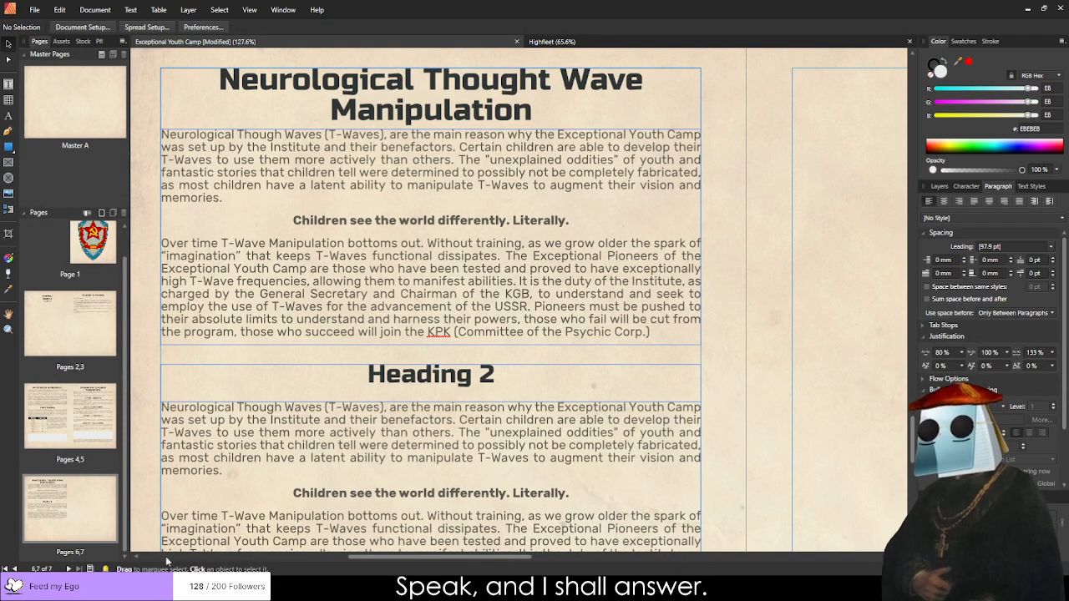
Switch to the web browser, search for "Gen Con" in a new tab and open the official Gen Con website.
left_click(1027, 8)
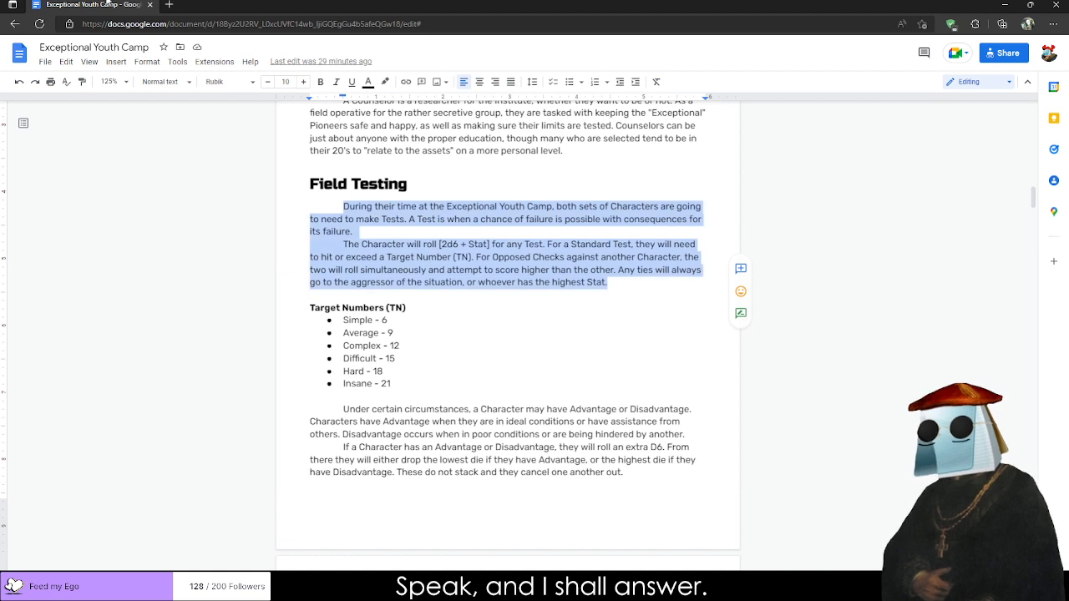
left_click(168, 4)
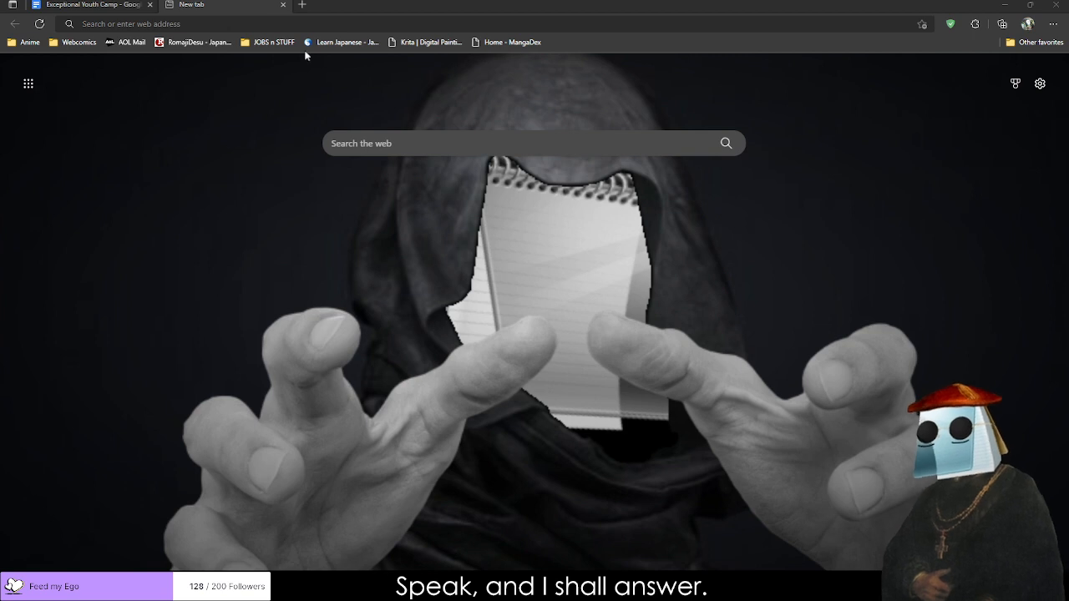
left_click(256, 26)
type("Gen Con")
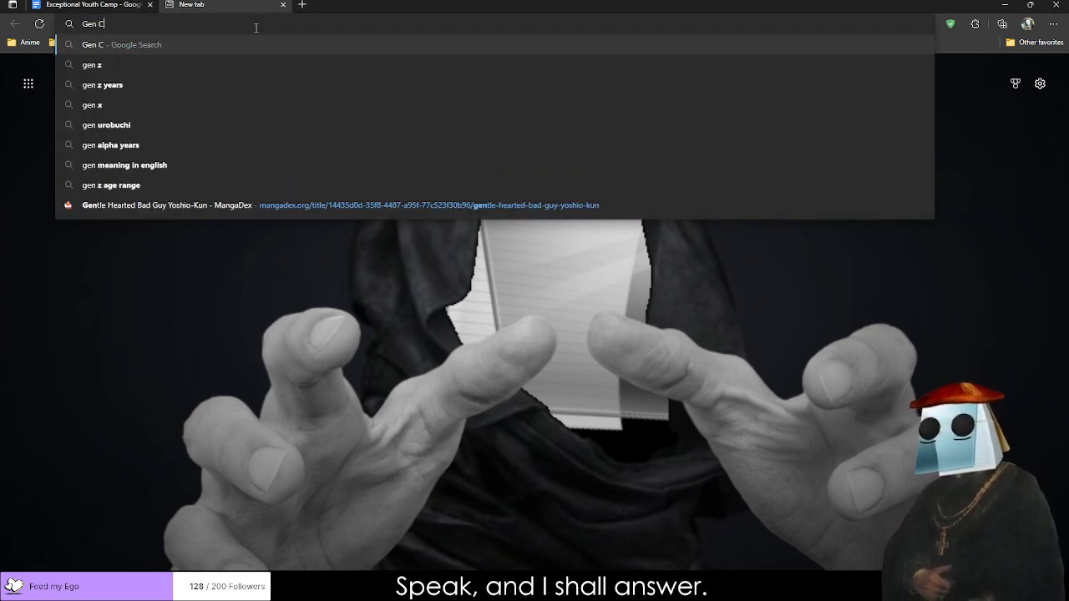
key("Return")
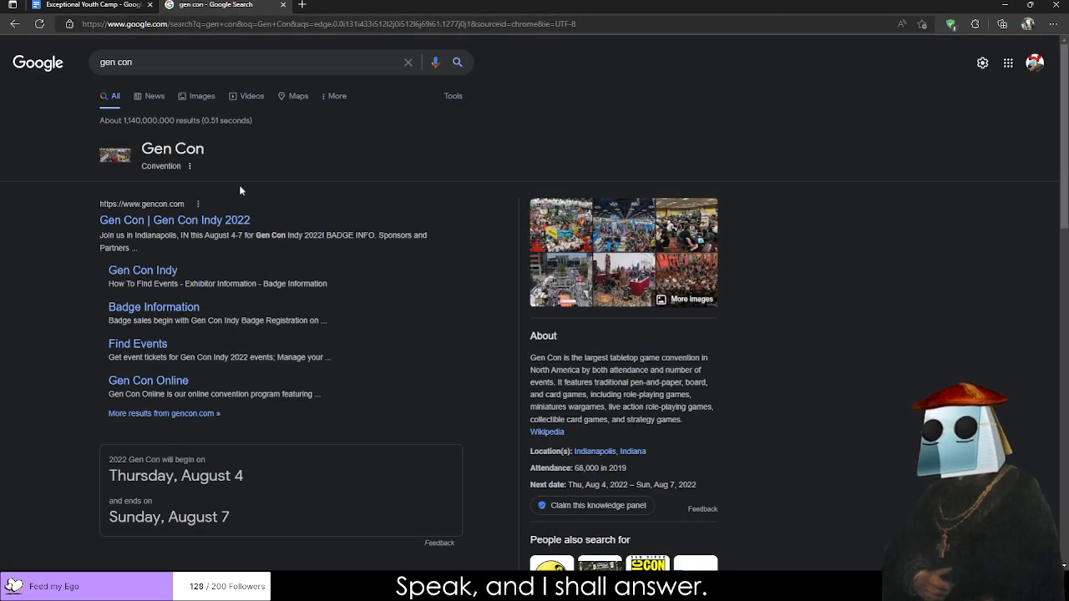
left_click(202, 220)
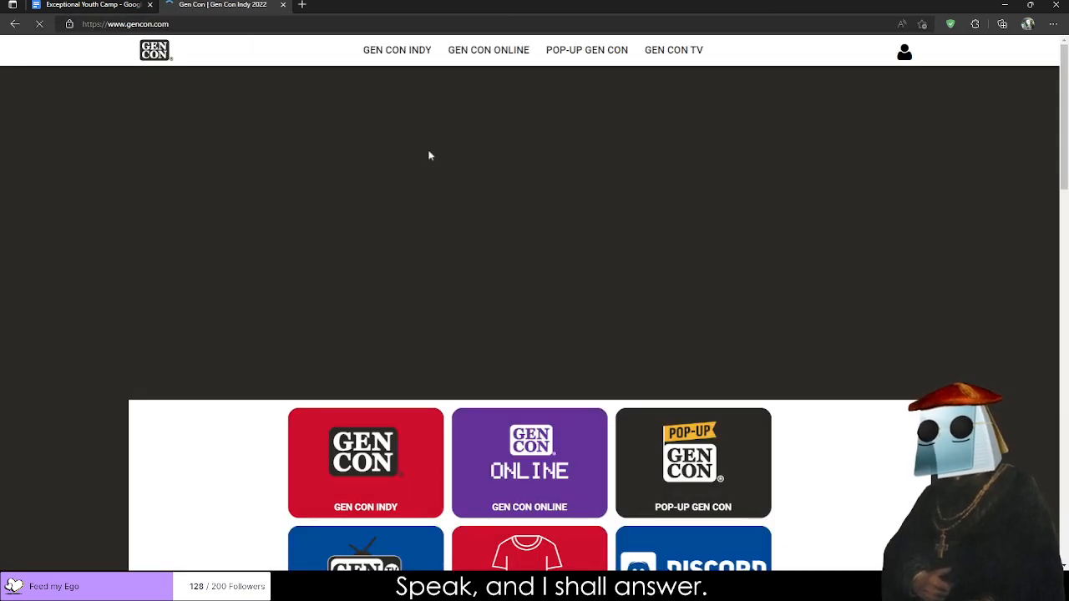
Look through the Gen Con homepage, including its blog posts, video, sponsors and footer.
scroll(660, 97, "down", 2)
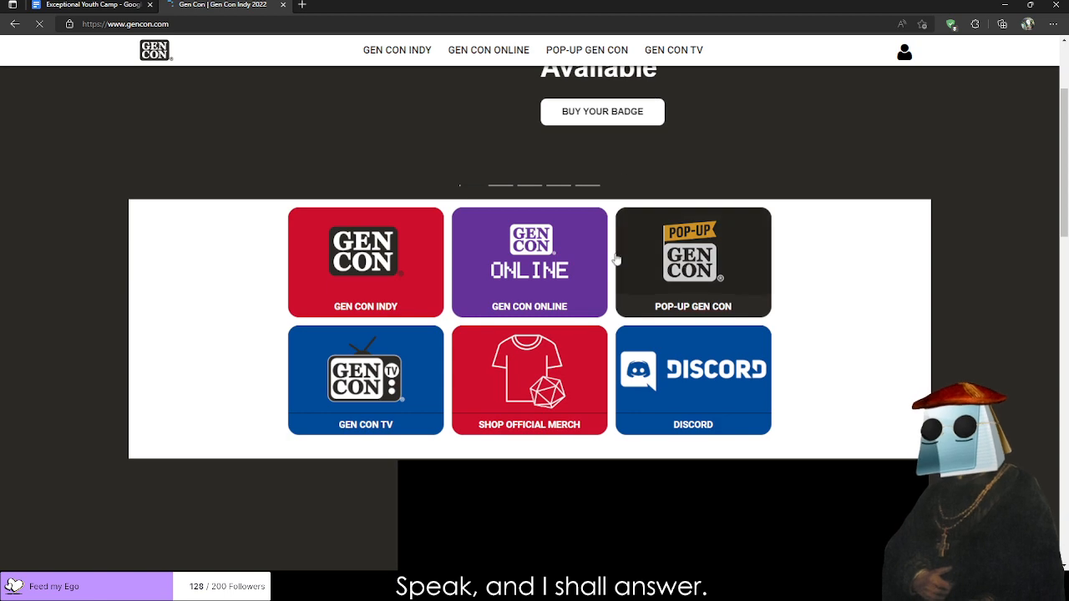
scroll(622, 257, "up", 2)
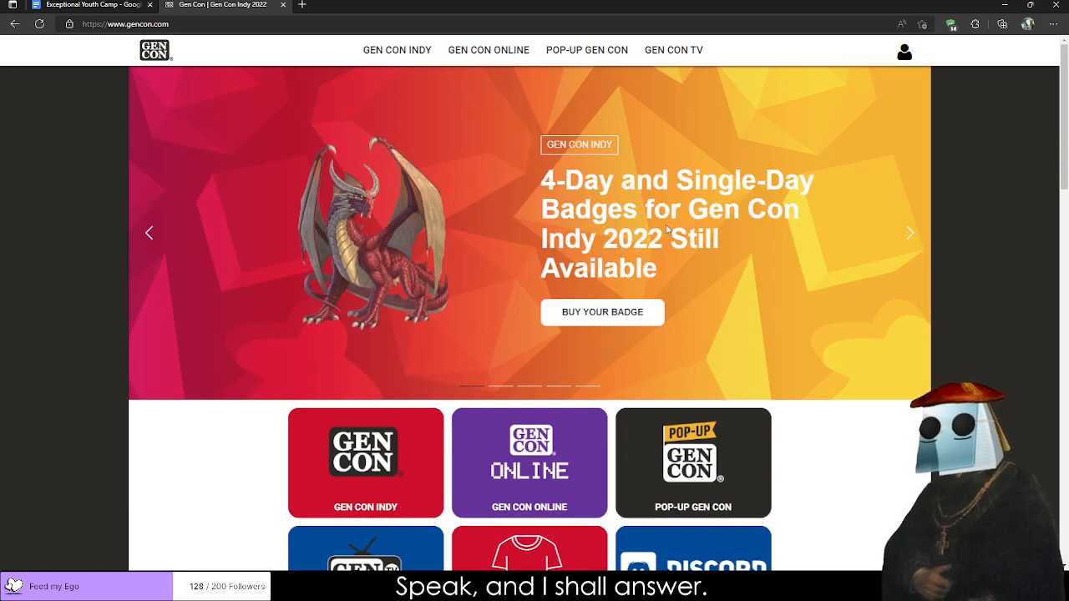
scroll(648, 227, "down", 5)
scroll(633, 223, "down", 4)
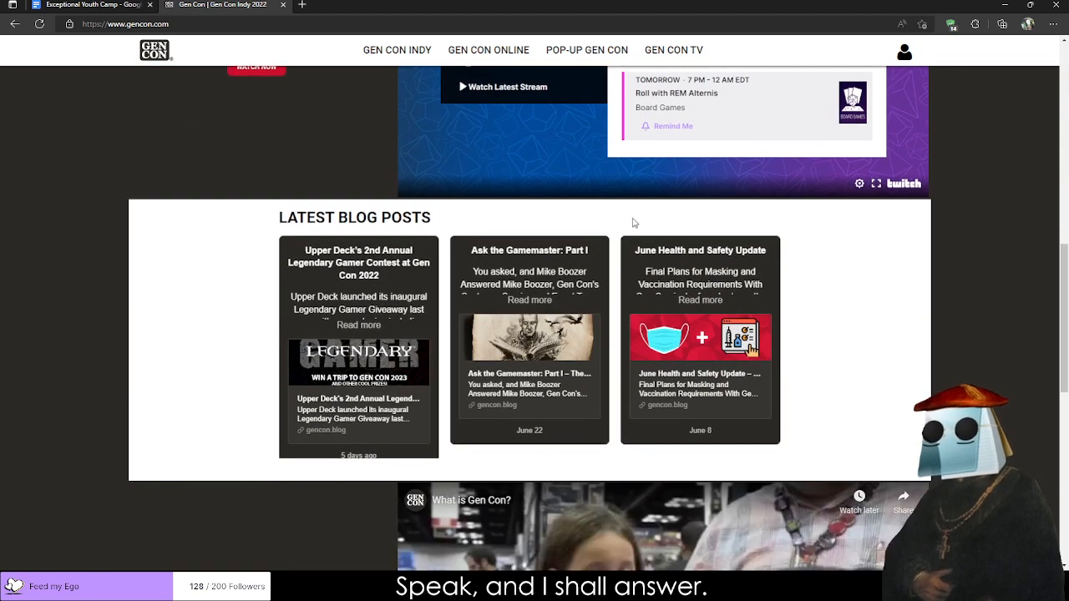
scroll(588, 220, "down", 6)
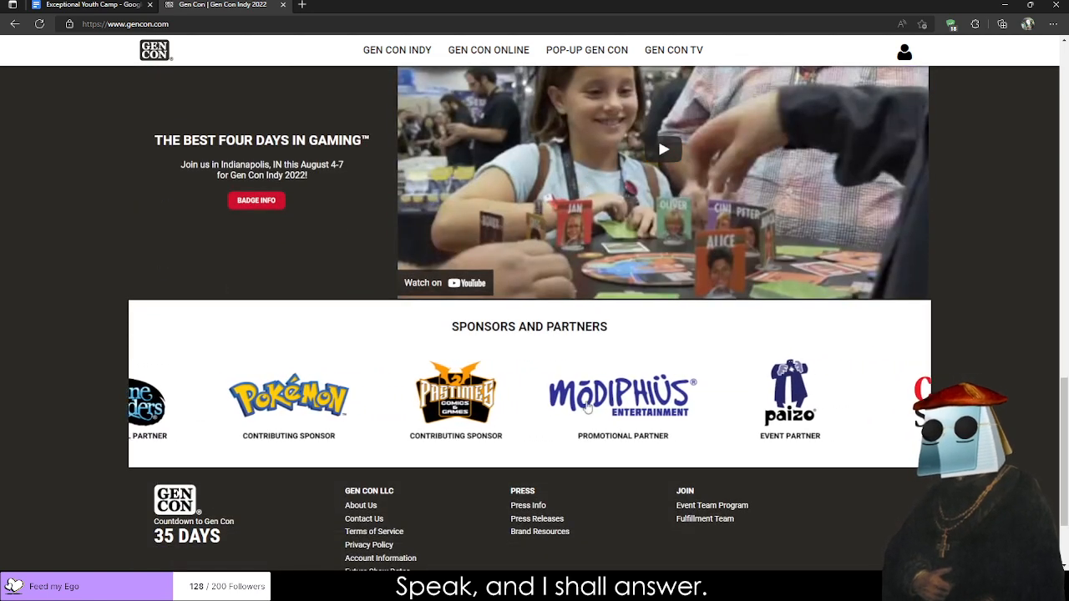
scroll(785, 376, "down", 2)
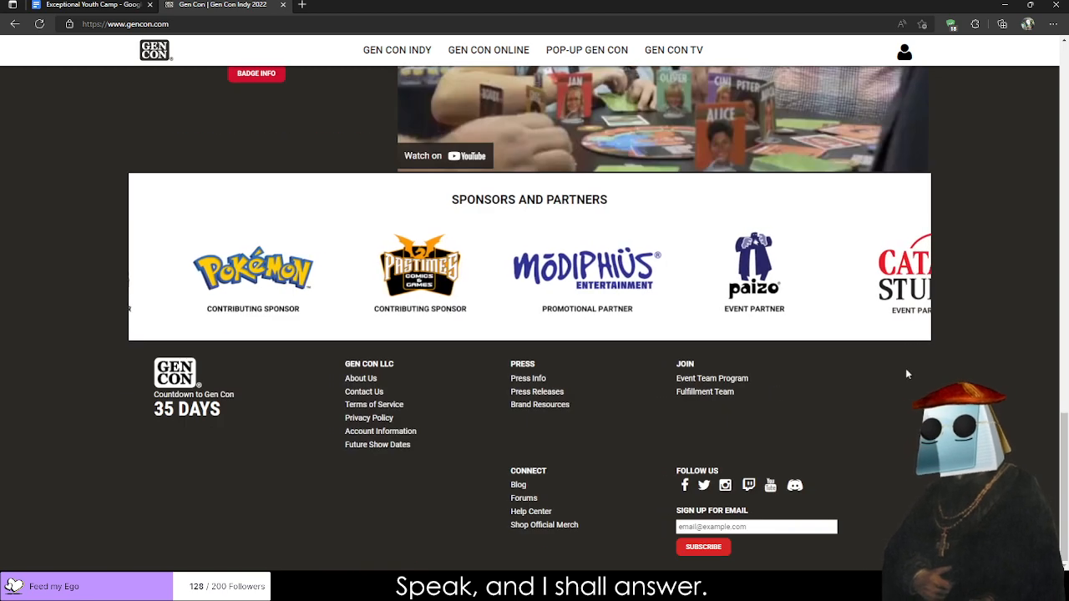
scroll(938, 356, "up", 3)
scroll(938, 357, "down", 1)
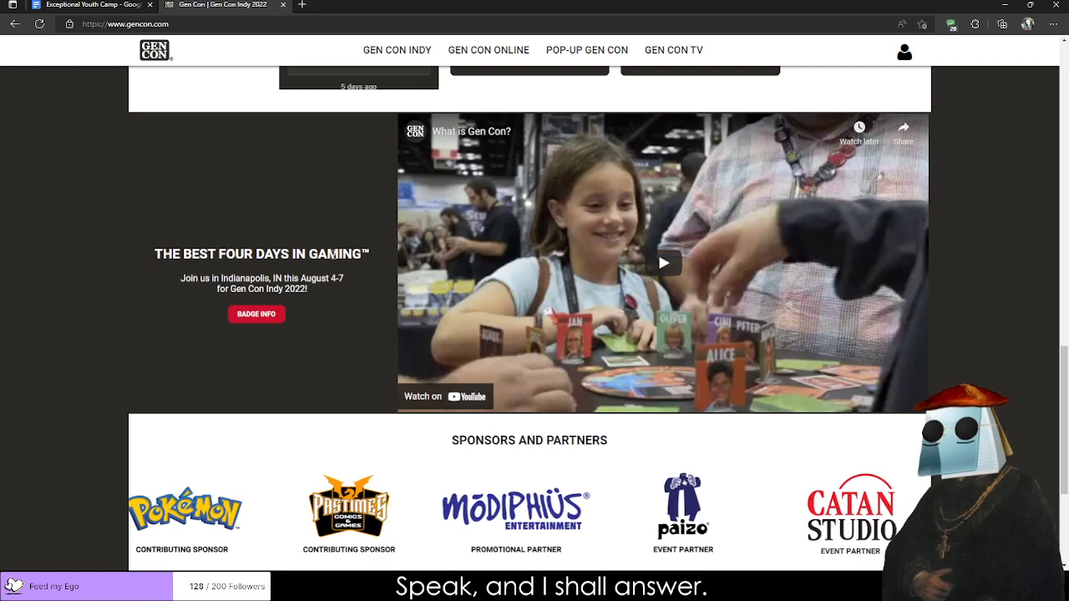
Check the Gen Con Indy 2022 dates beside the video and the countdown in the homepage footer.
left_click_drag(299, 278, 362, 278)
scroll(659, 298, "up", 3)
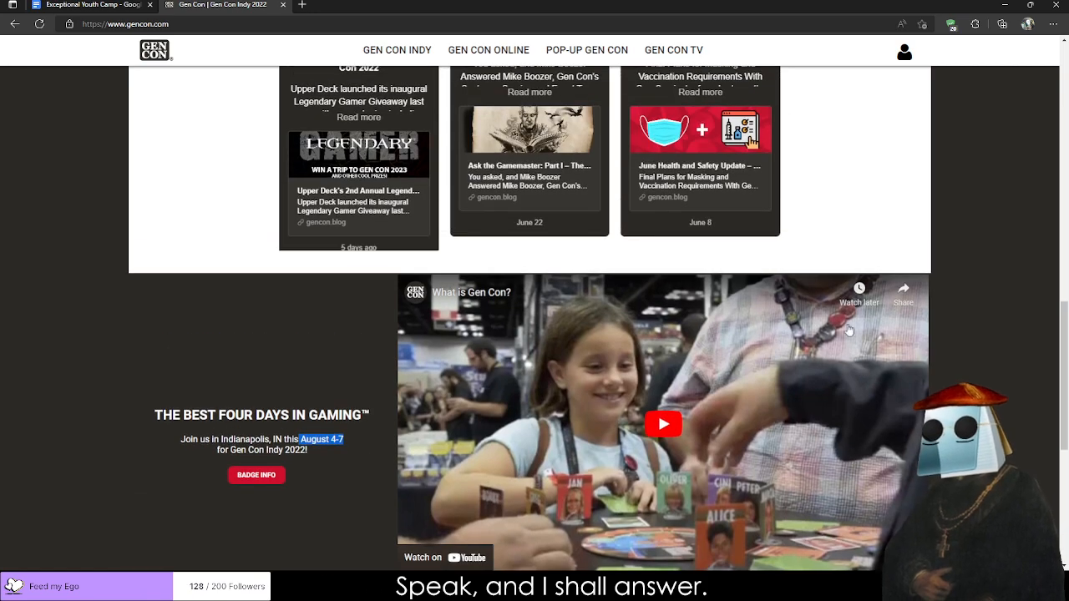
scroll(551, 266, "down", 3)
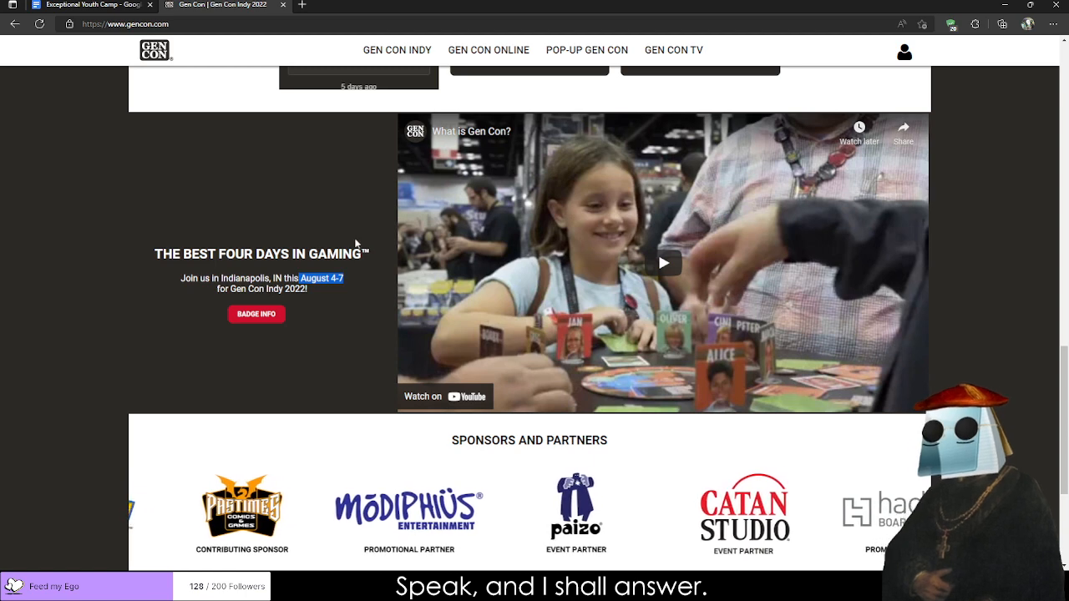
scroll(336, 246, "down", 3)
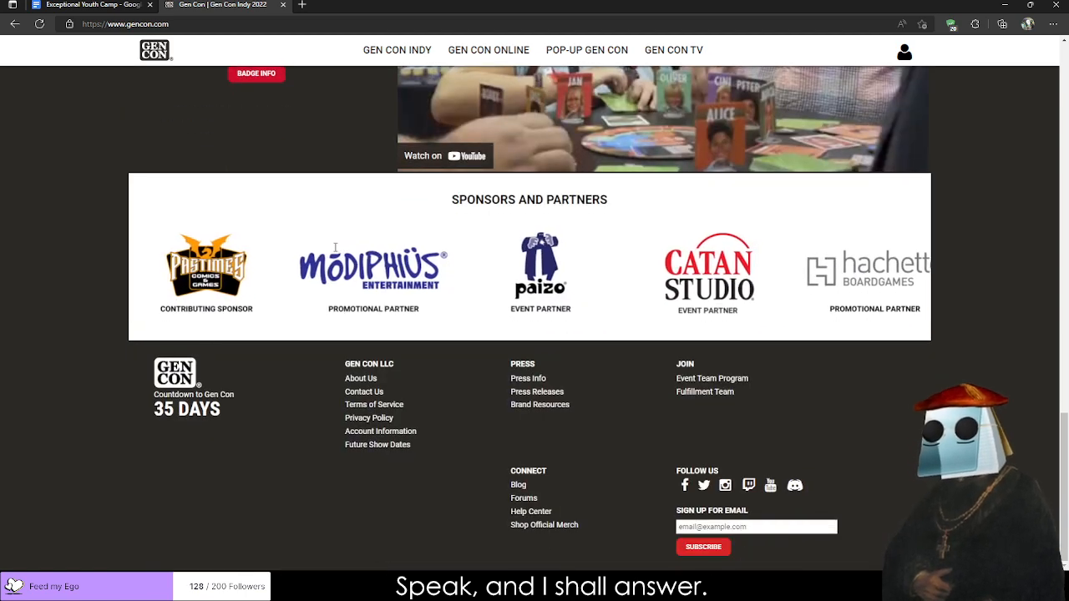
left_click_drag(154, 409, 232, 409)
scroll(317, 472, "up", 1)
scroll(485, 460, "up", 15)
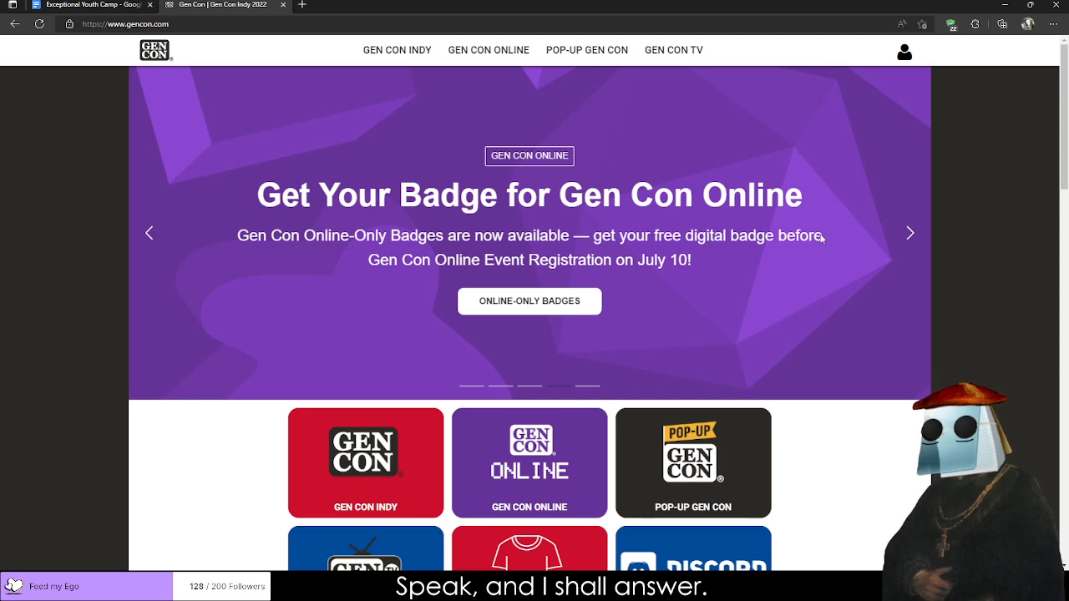
Open the badge purchase from the homepage's Gen Con Indy banner and read the sign-in page's account options.
left_click(909, 234)
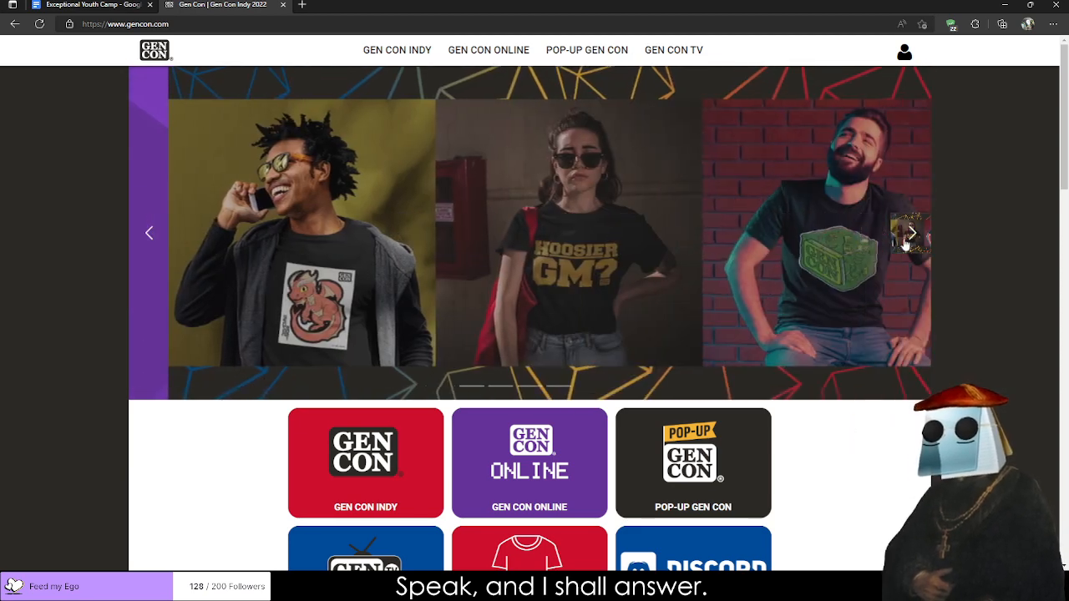
left_click(909, 234)
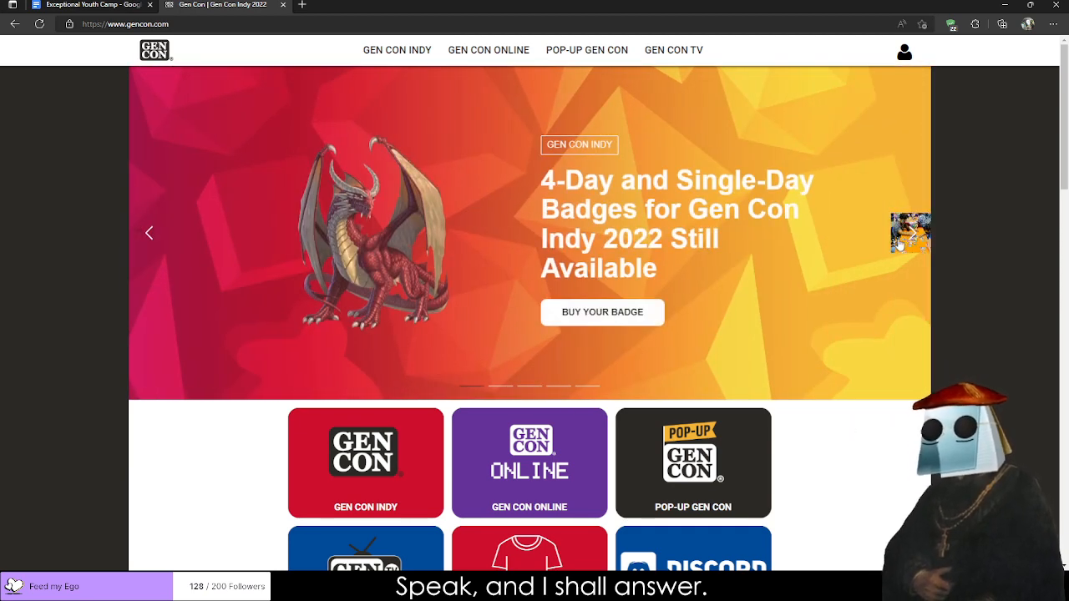
left_click(585, 319)
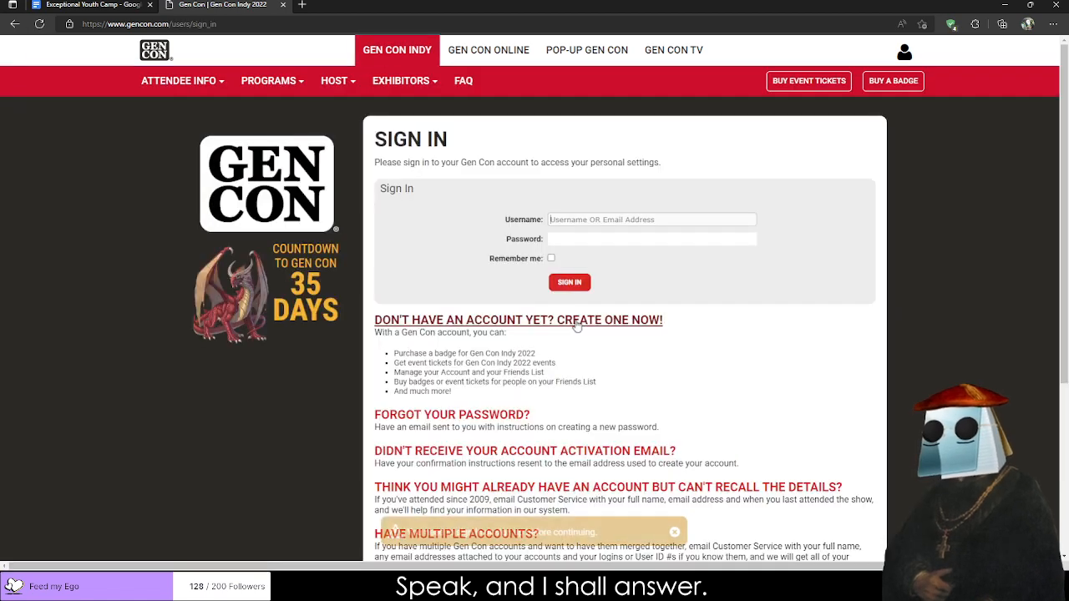
scroll(543, 330, "down", 2)
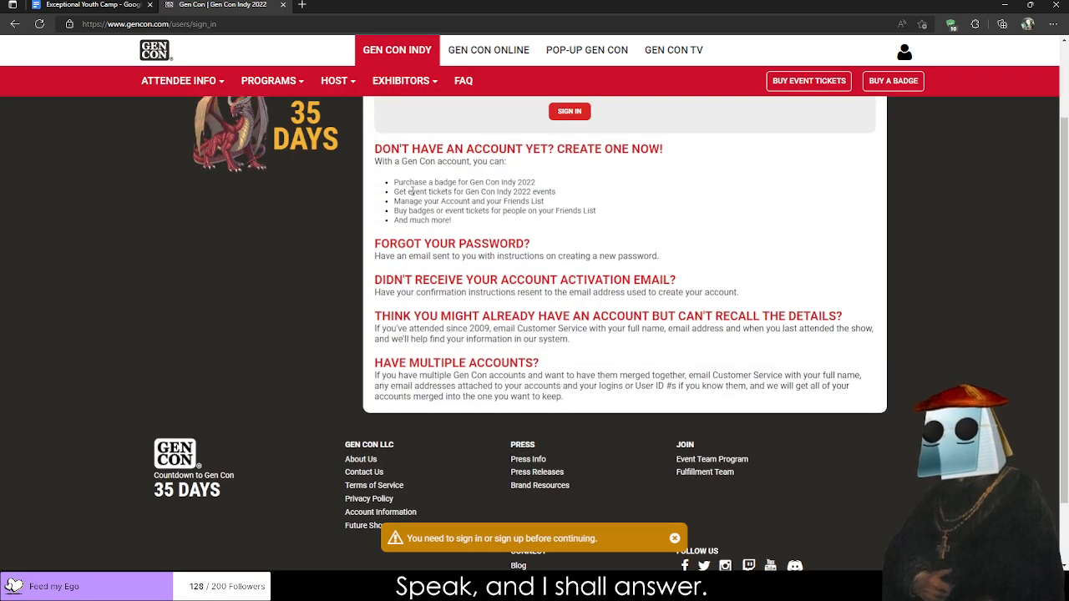
scroll(411, 197, "up", 1)
scroll(332, 244, "up", 1)
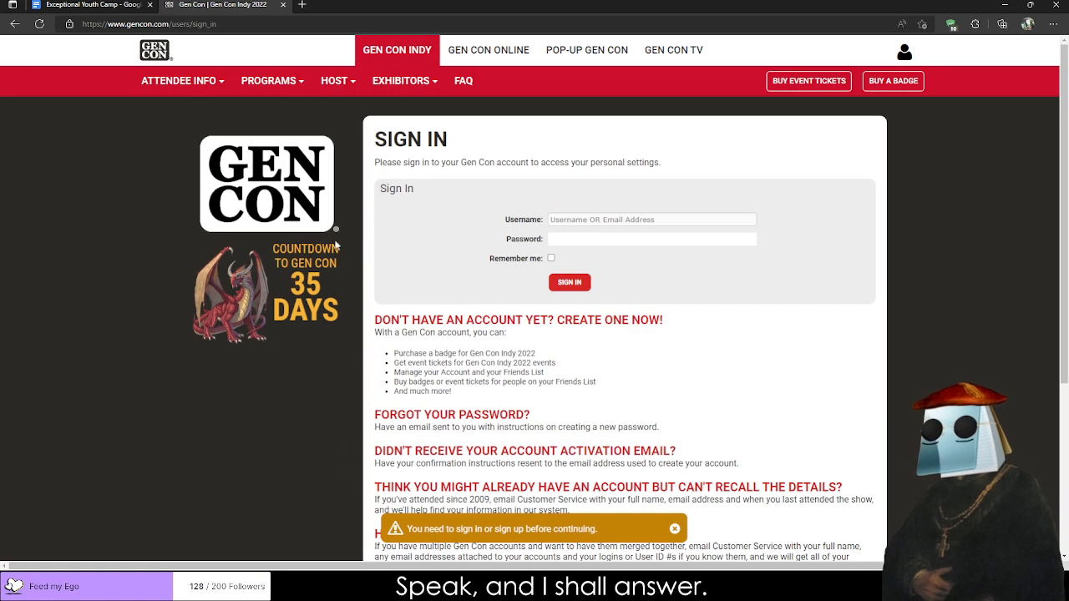
scroll(535, 284, "down", 3)
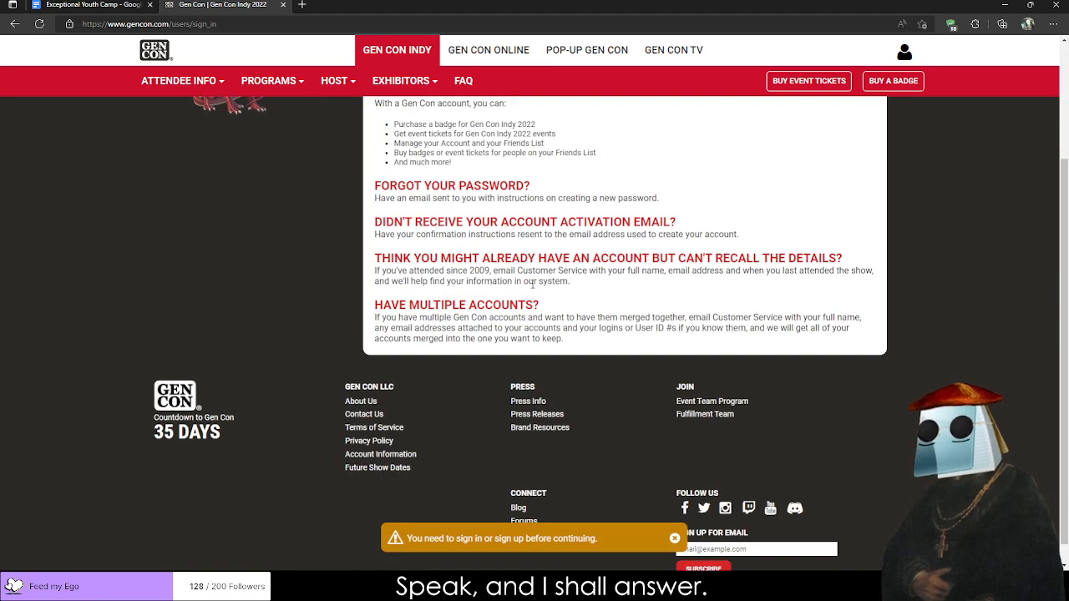
scroll(528, 284, "up", 3)
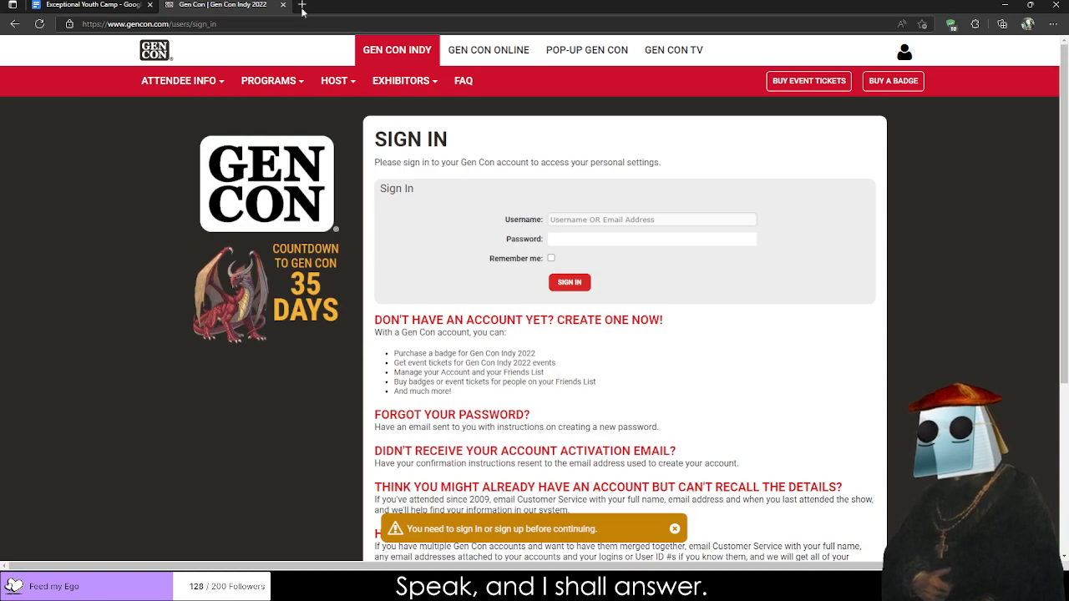
Search for "gen con badge prices" in a new tab and open Gen Con's Badge Information page.
left_click(93, 4)
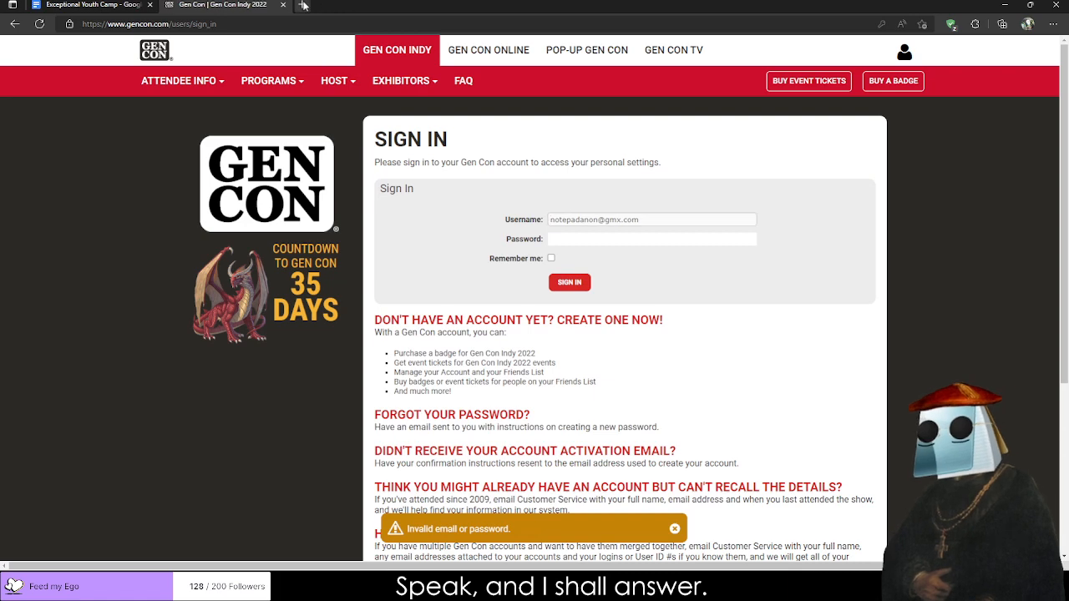
left_click(297, 5)
type("Gen COn ")
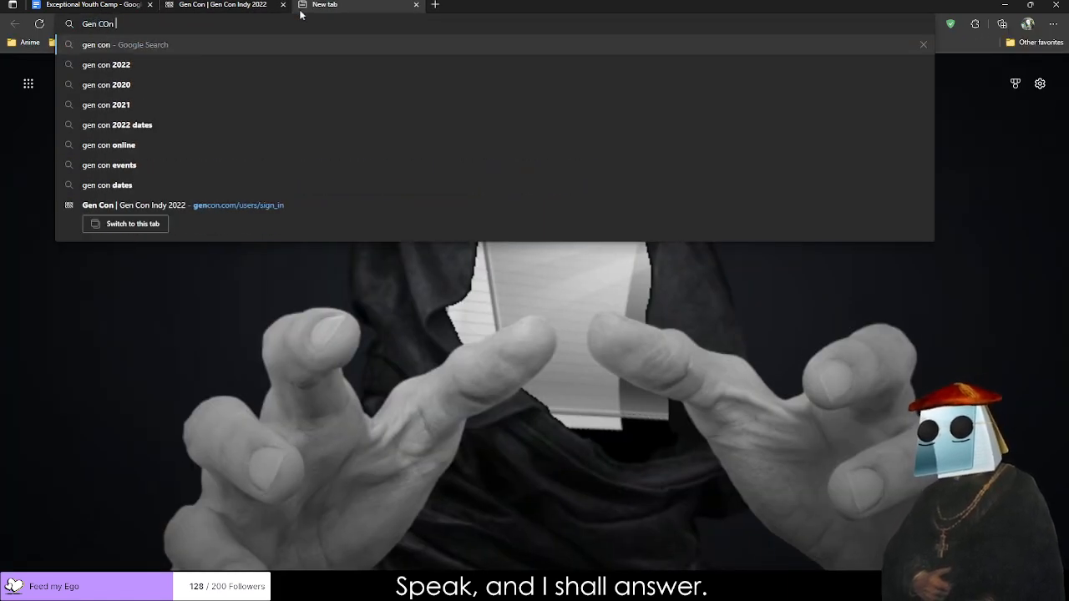
type("Badge Price")
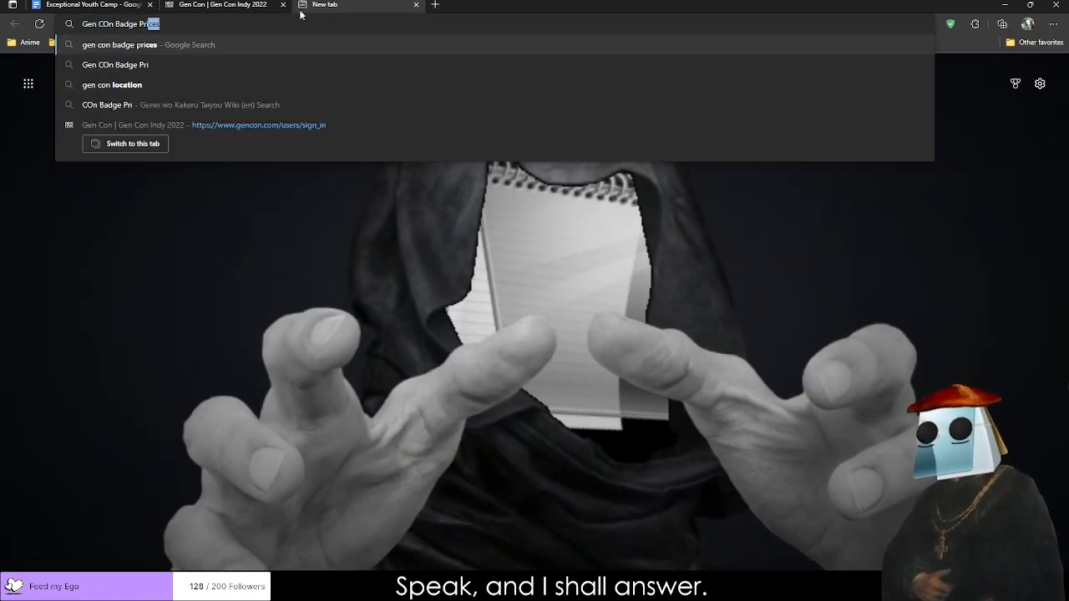
key("Return")
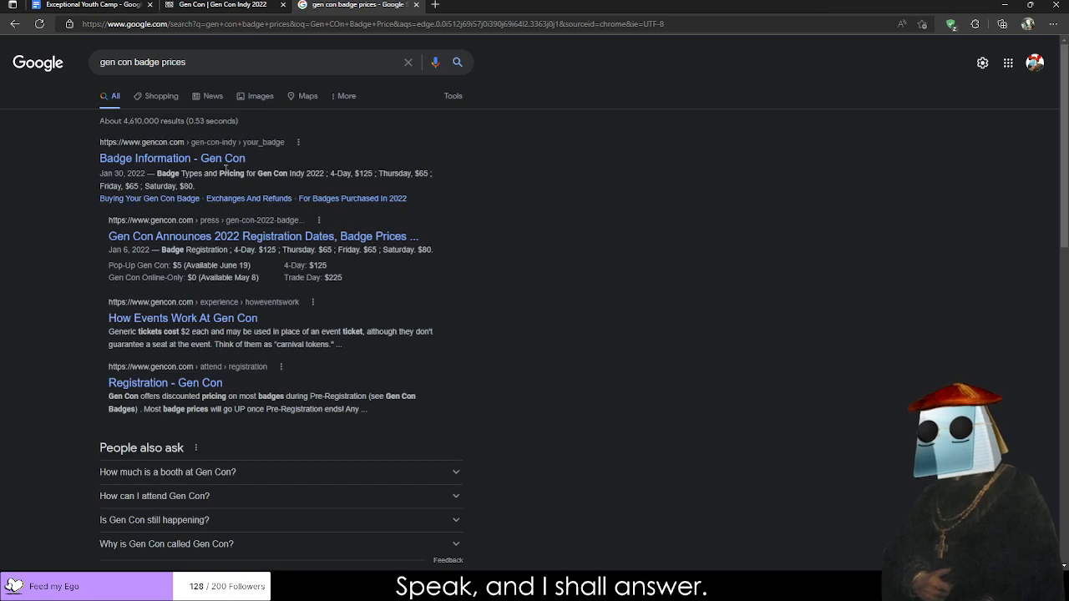
left_click(227, 162)
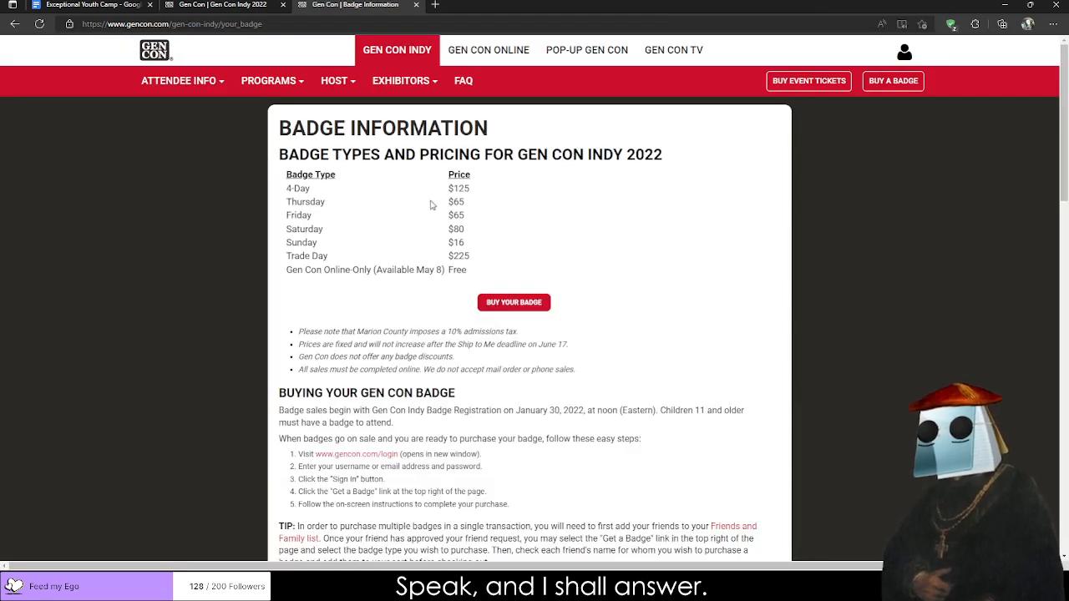
Examine the 4-Day and single-day badge prices in the Gen Con Indy 2022 pricing table.
left_click_drag(391, 197, 502, 194)
left_click(405, 191)
left_click_drag(310, 202, 468, 224)
left_click(362, 202)
left_click(469, 224)
Read the badge buying, delivery and Will Call details, and recheck the 4-Day badge price.
scroll(417, 213, "down", 3)
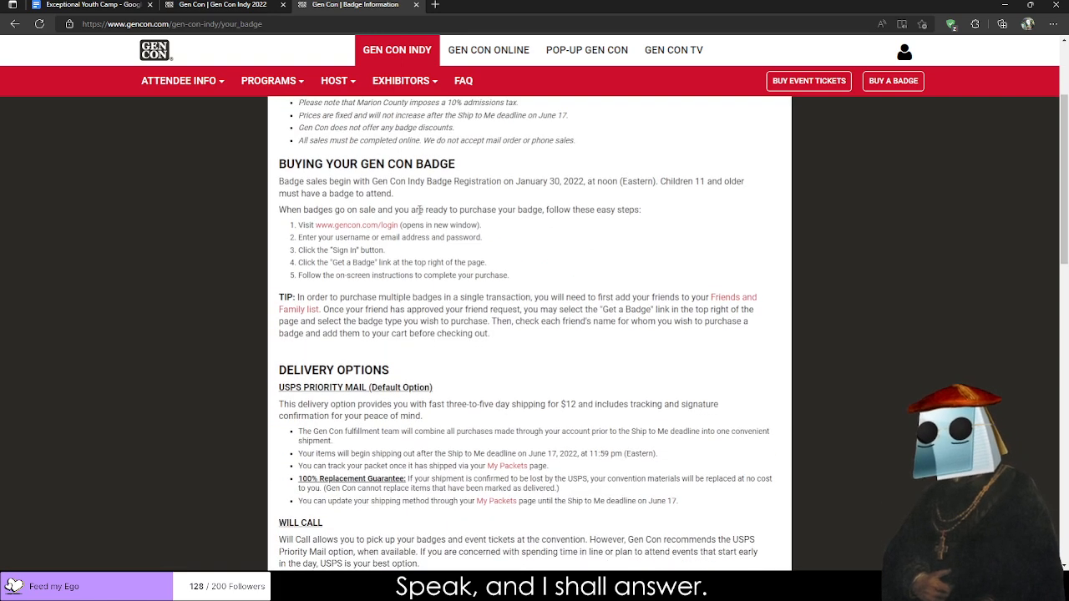
scroll(364, 223, "down", 3)
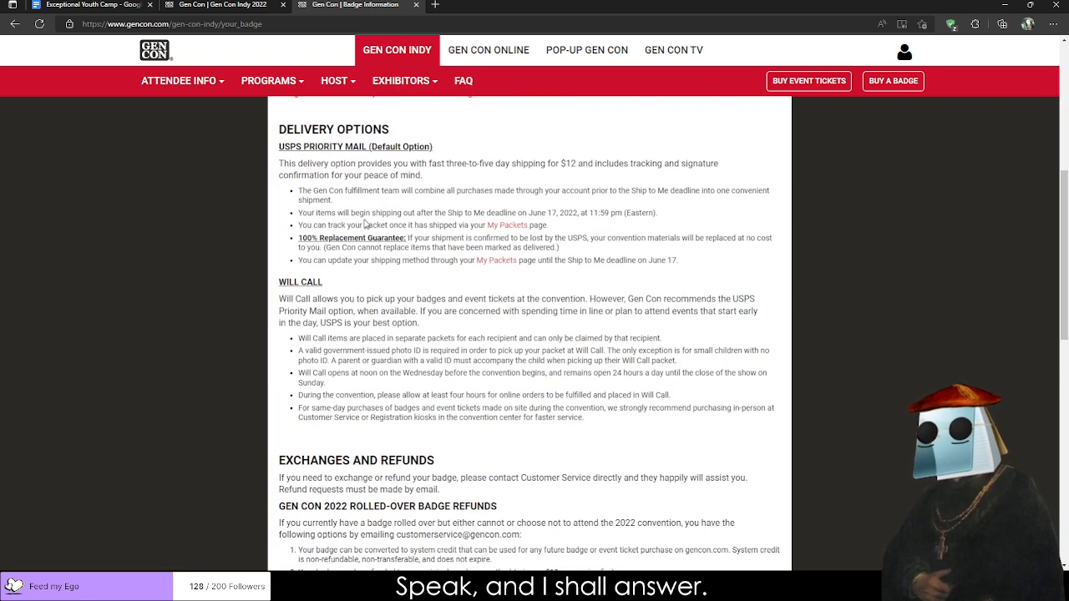
left_click_drag(296, 299, 332, 298)
left_click(332, 301)
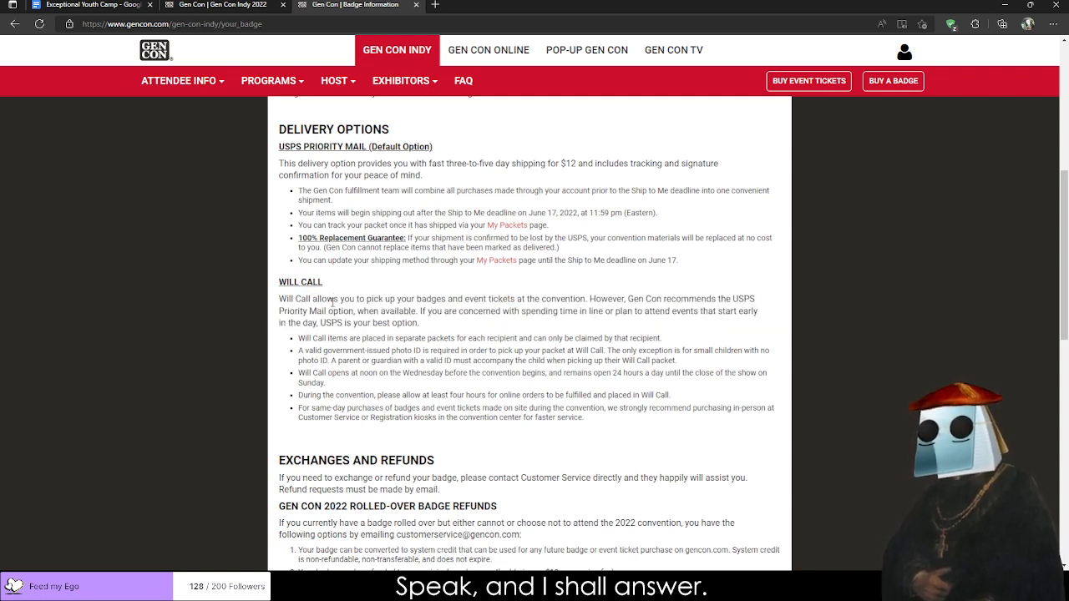
scroll(335, 302, "down", 4)
scroll(444, 238, "up", 10)
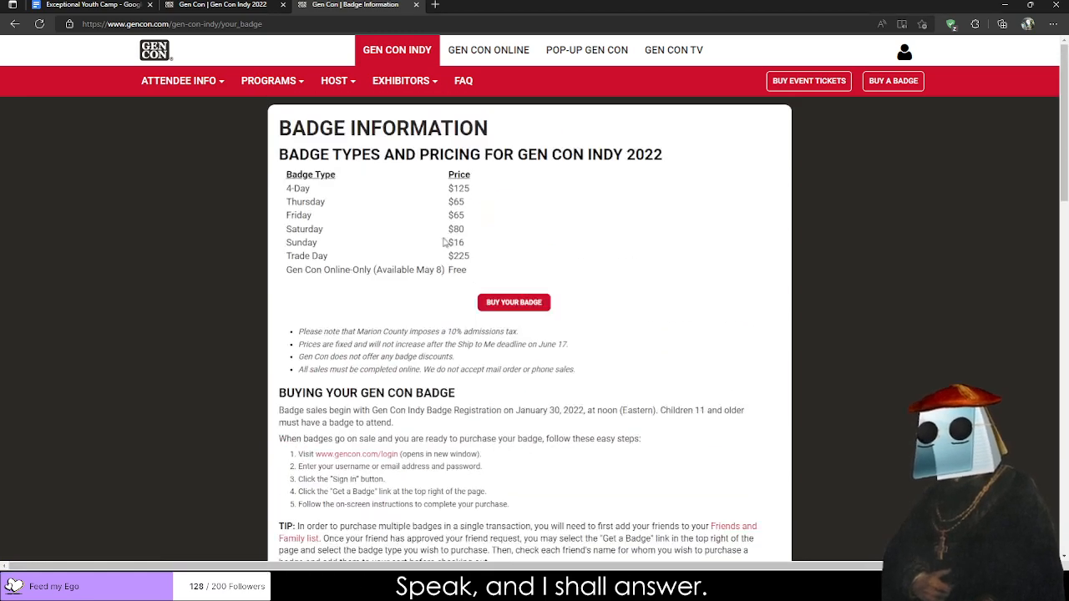
left_click_drag(448, 188, 471, 194)
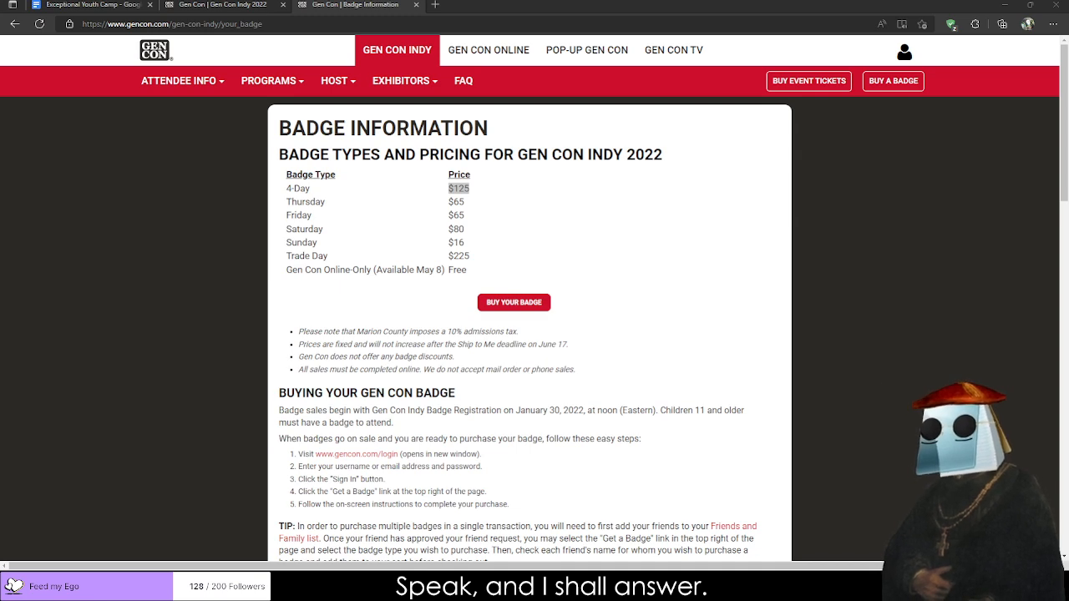
Search for "anthrocon 2022" and open the official Anthrocon website.
left_click(384, 21)
type("anthrocon")
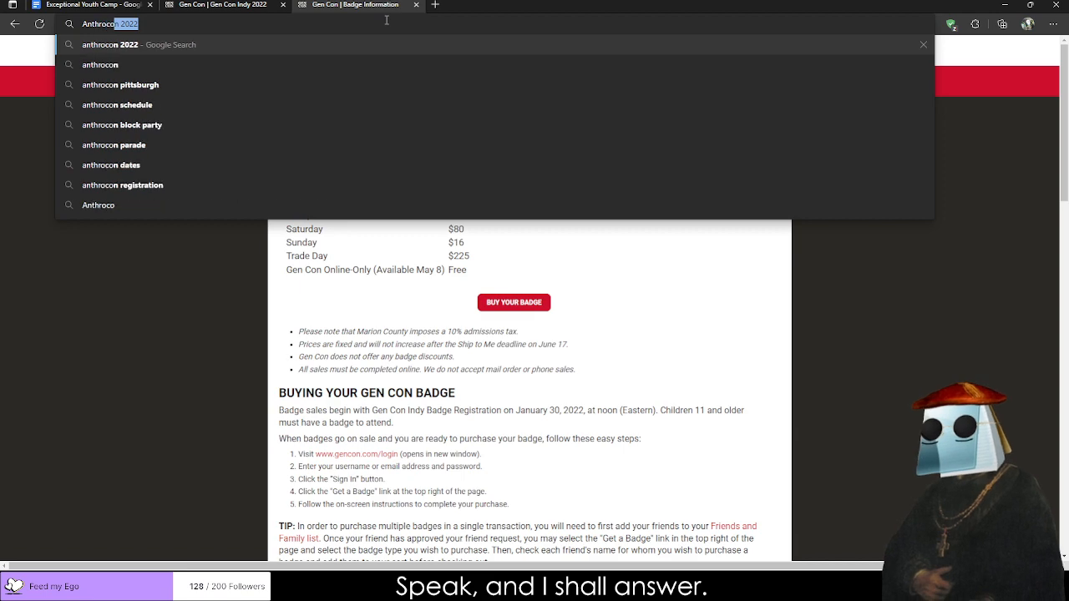
key("Return")
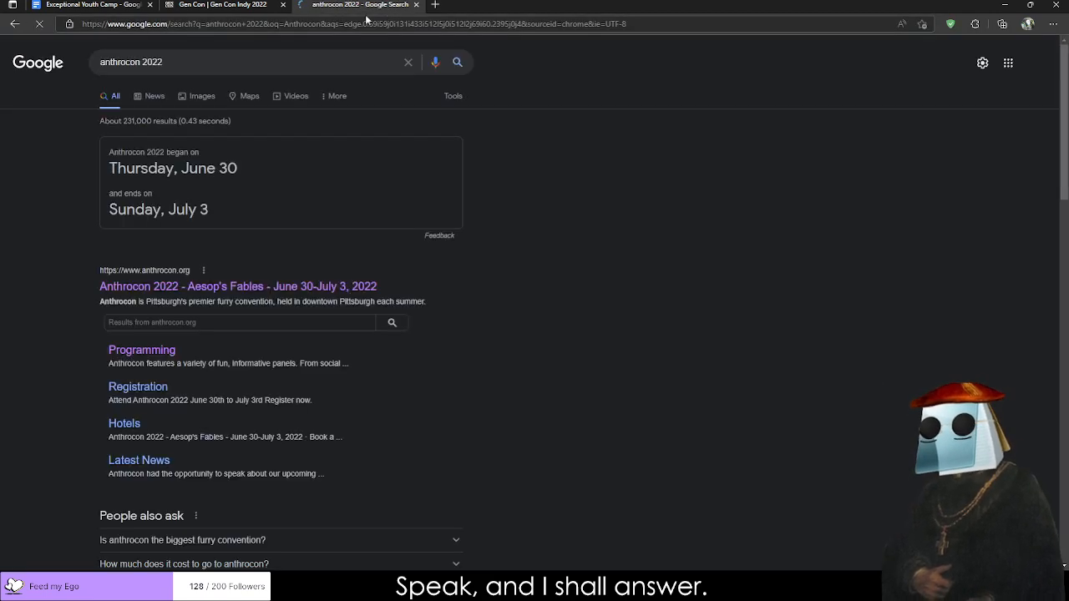
scroll(311, 157, "down", 2)
left_click(322, 127)
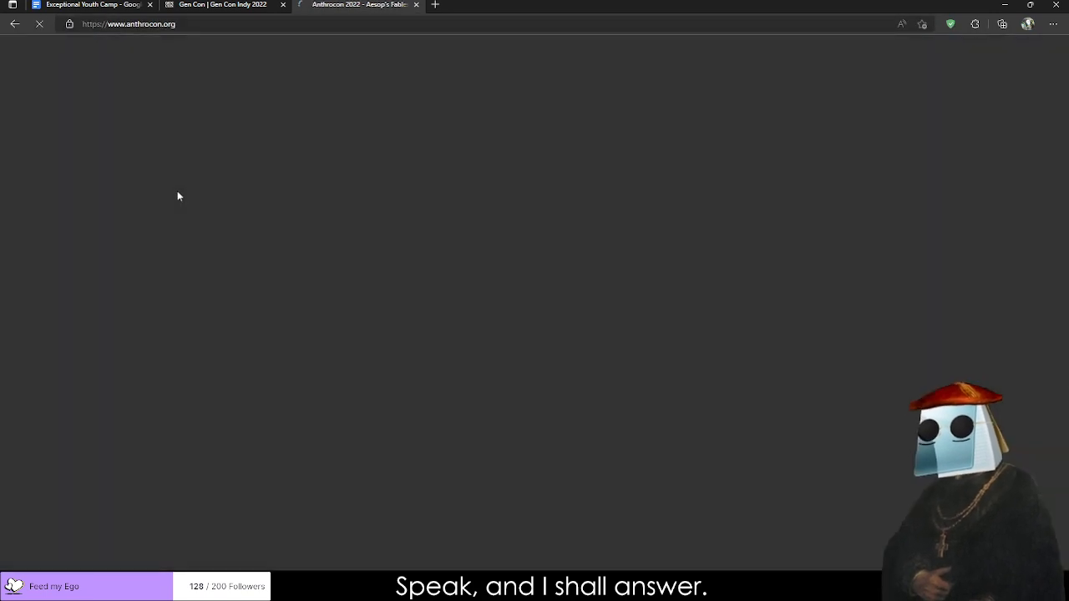
Check the convention dates on the Anthrocon home page and open the Programming page for its events.
scroll(322, 218, "down", 3)
scroll(325, 218, "down", 5)
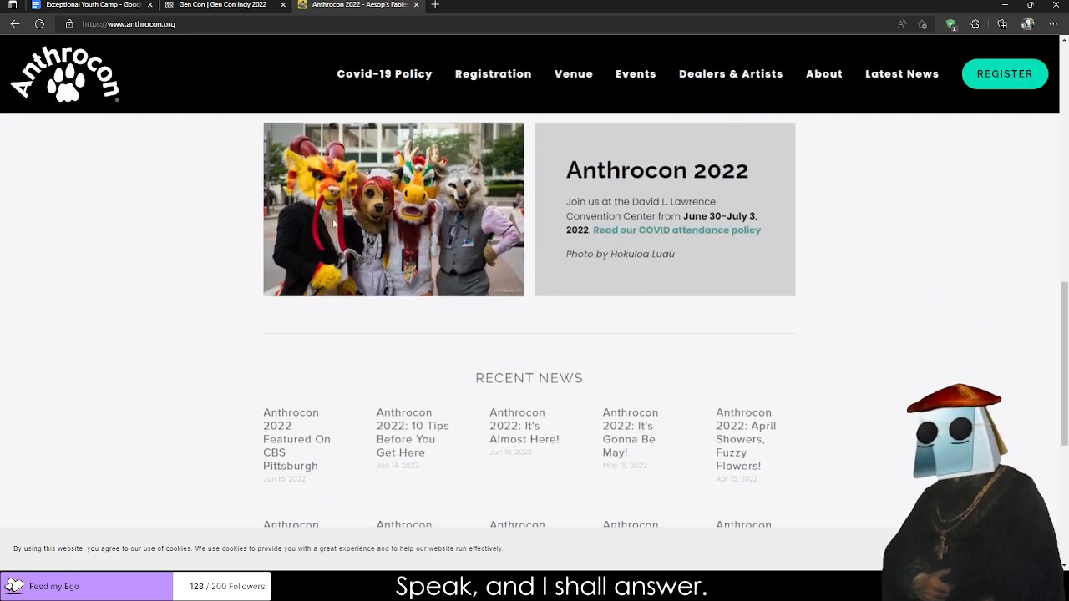
left_click_drag(567, 155, 721, 153)
scroll(616, 223, "up", 7)
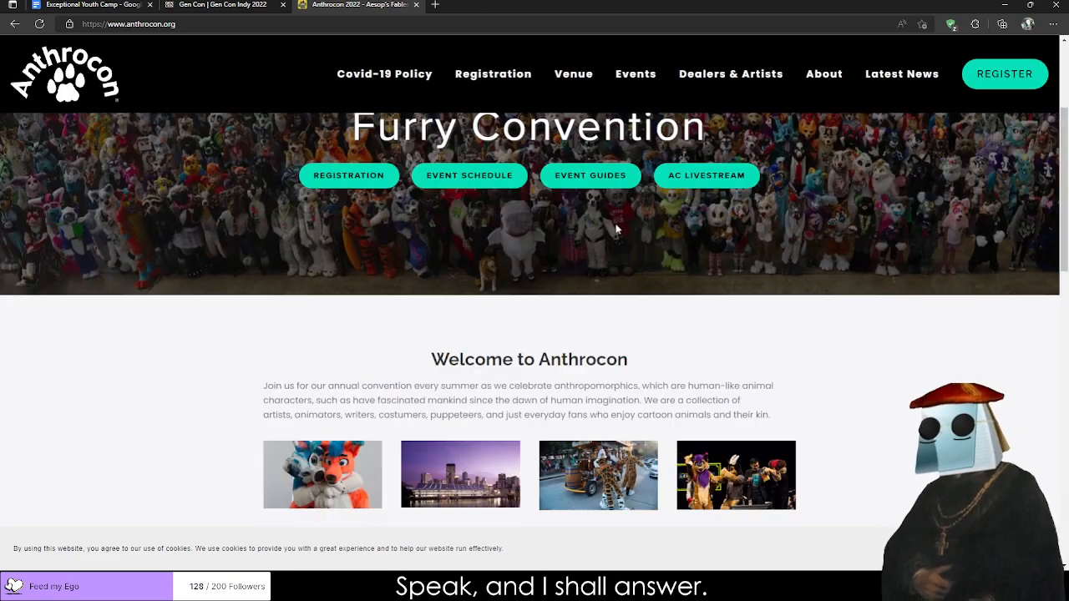
scroll(648, 77, "down", 1)
mouse_move(620, 87)
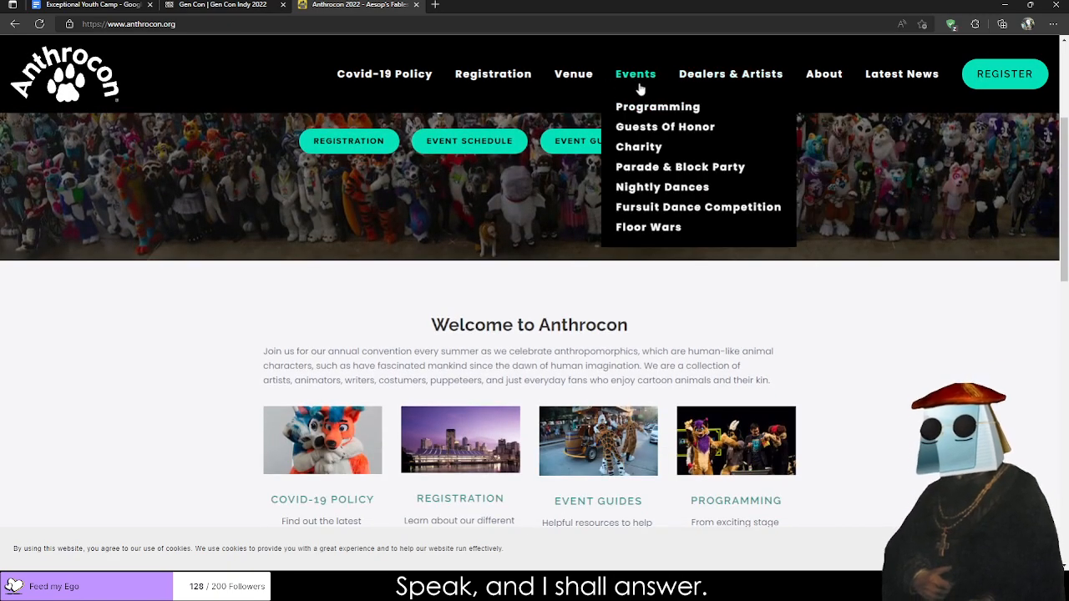
left_click(646, 109)
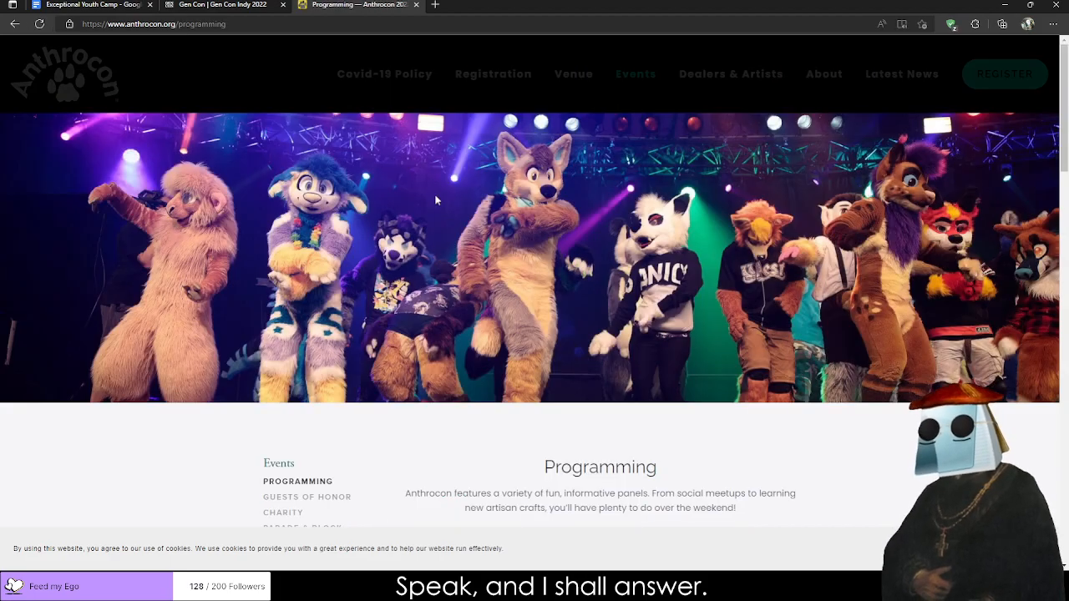
Look through the Programming page and open the Anthrocon 2022 schedule on Sched.
scroll(441, 229, "down", 3)
scroll(434, 226, "up", 4)
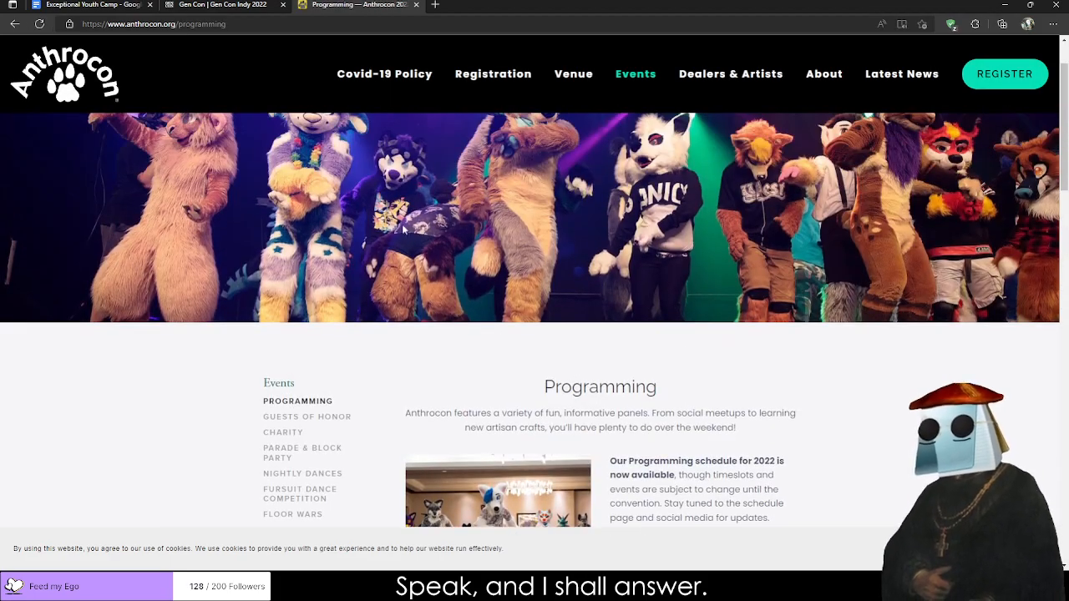
scroll(476, 219, "down", 4)
scroll(543, 219, "up", 1)
scroll(612, 220, "up", 1)
left_click(687, 326)
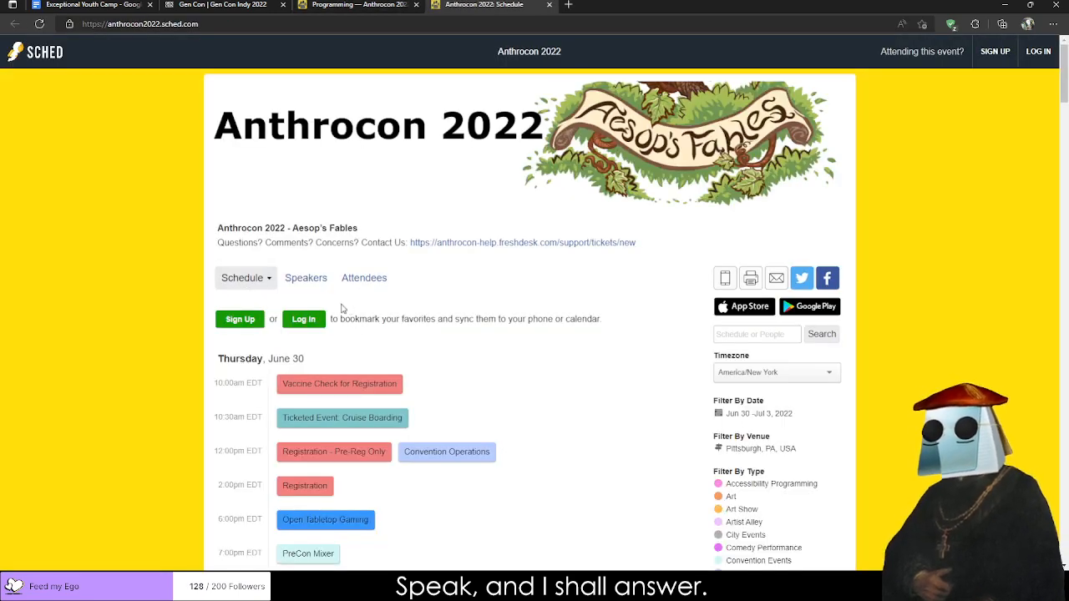
Filter the Anthrocon 2022 schedule to Tabletop events of the Gaming type.
scroll(346, 312, "down", 4)
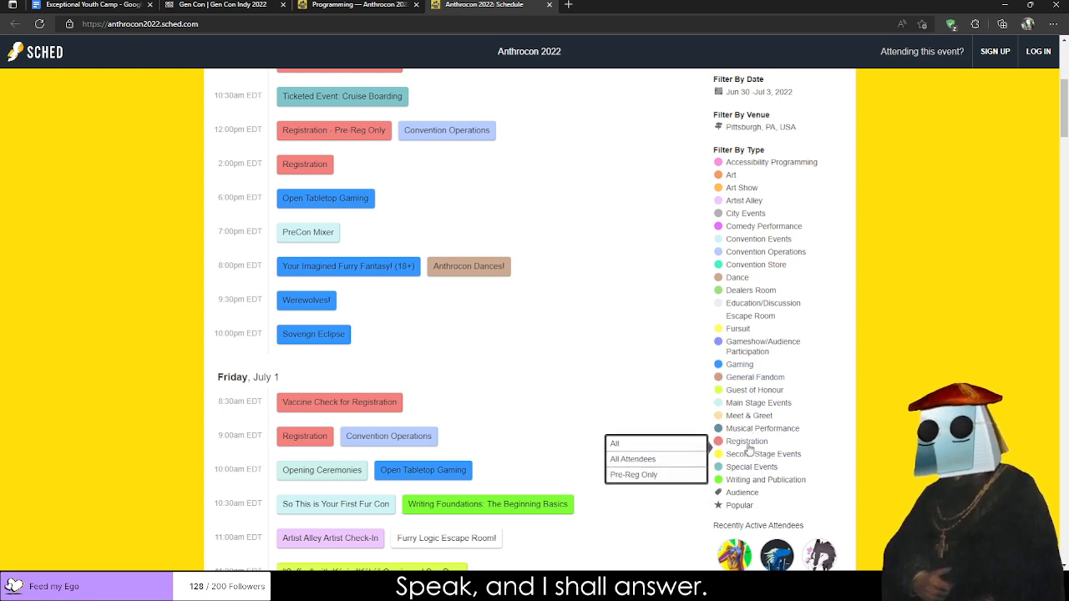
mouse_move(740, 364)
left_click(635, 390)
scroll(524, 369, "down", 4)
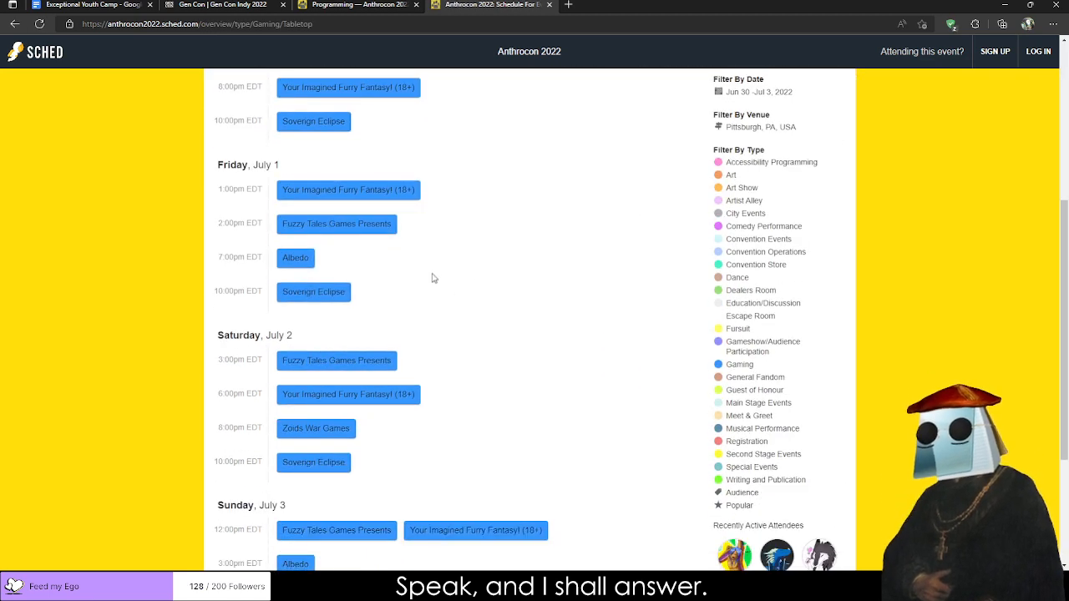
Examine the tabletop gaming sessions listed for Friday, July 1.
scroll(430, 272, "up", 1)
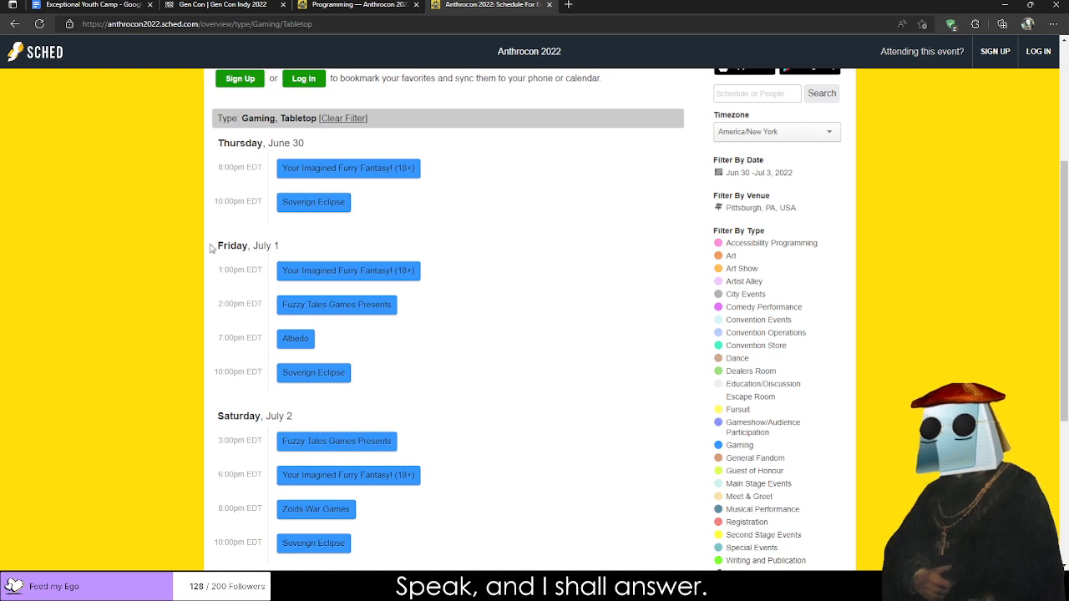
left_click_drag(212, 253, 298, 259)
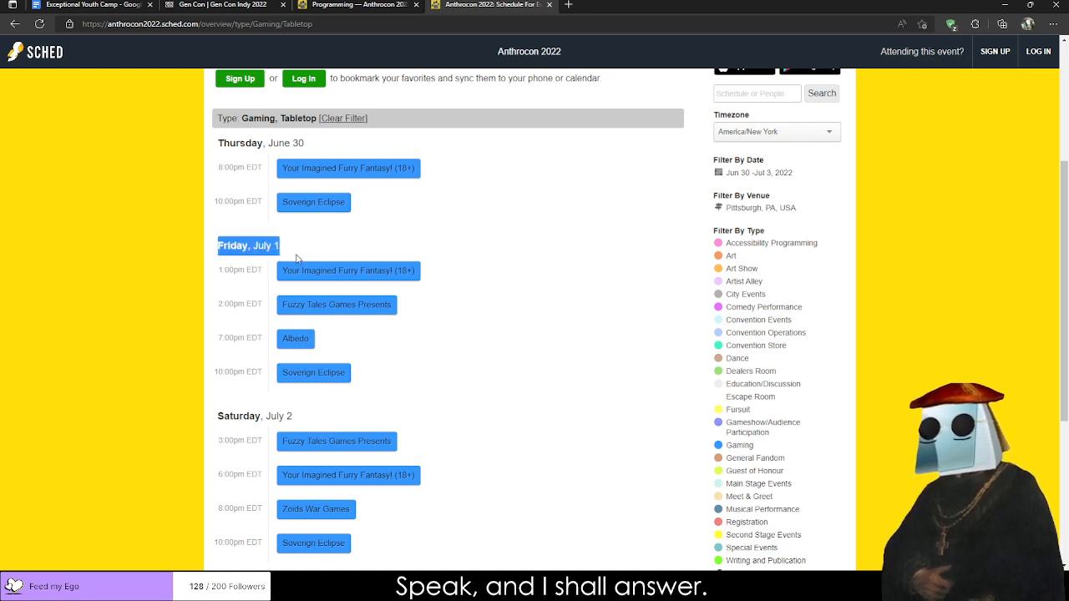
left_click(466, 281)
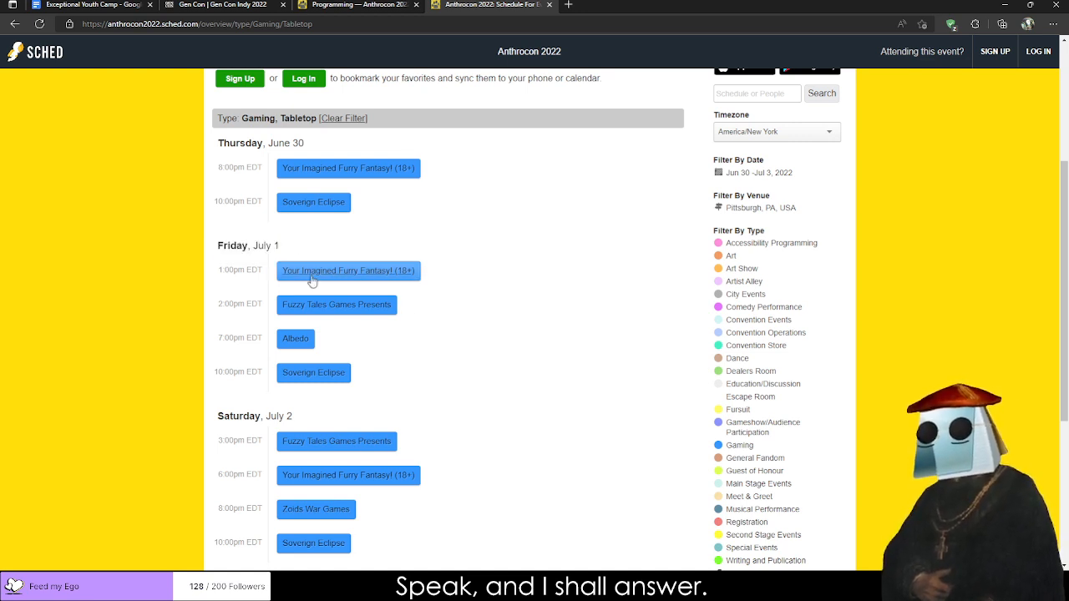
left_click_drag(209, 258, 390, 365)
left_click(490, 405)
left_click(407, 382)
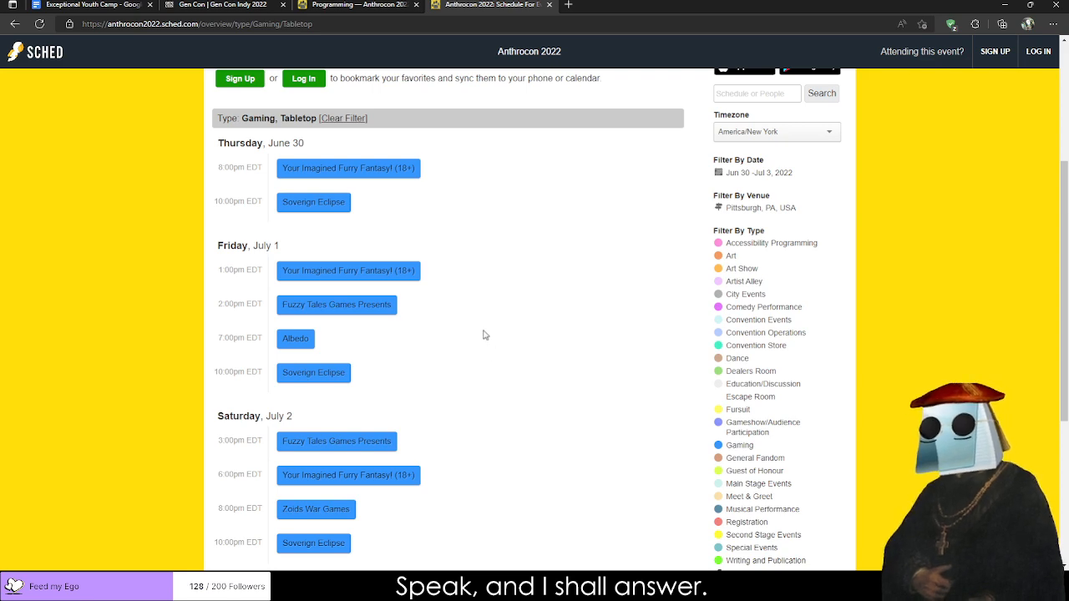
Open Friday's "Your Imagined Furry Fantasy! (18+)" event and read its description, speaker and attendee details.
left_click(359, 273)
scroll(351, 309, "down", 3)
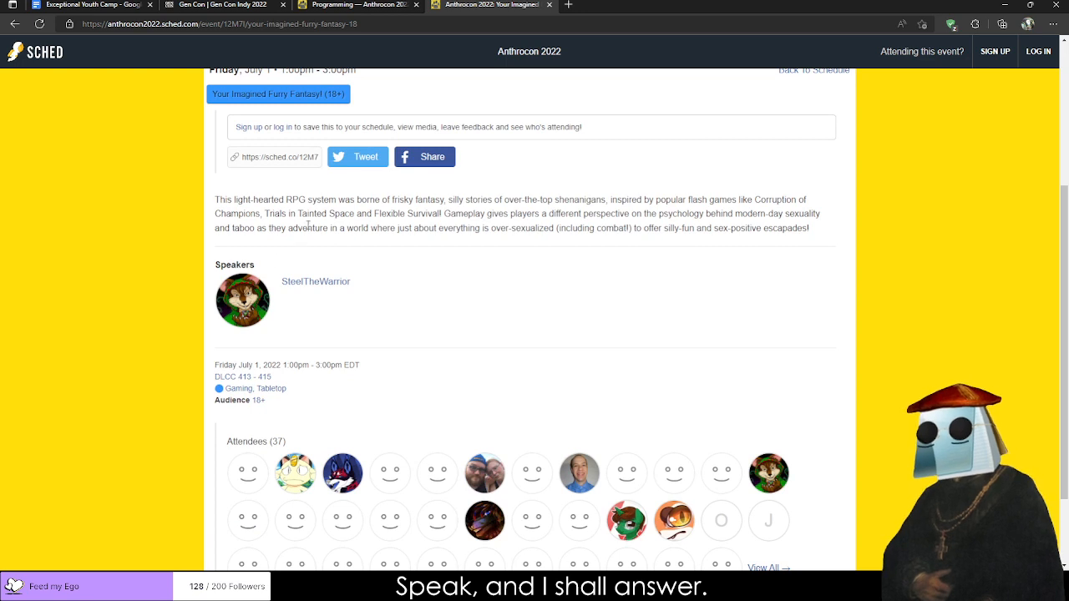
left_click_drag(292, 200, 299, 201)
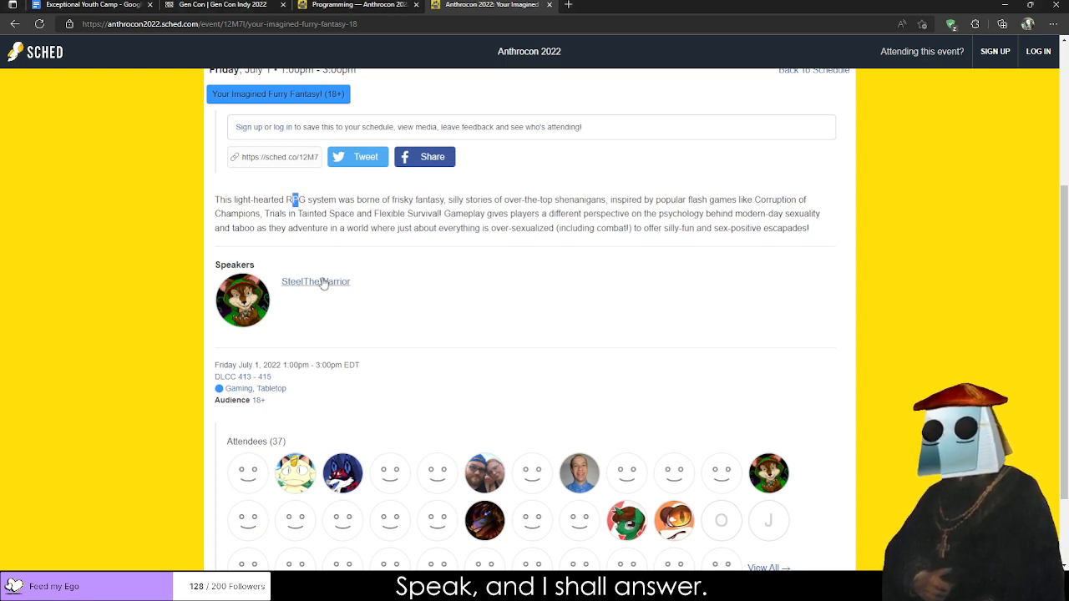
left_click_drag(297, 225, 262, 210)
left_click_drag(256, 204, 465, 215)
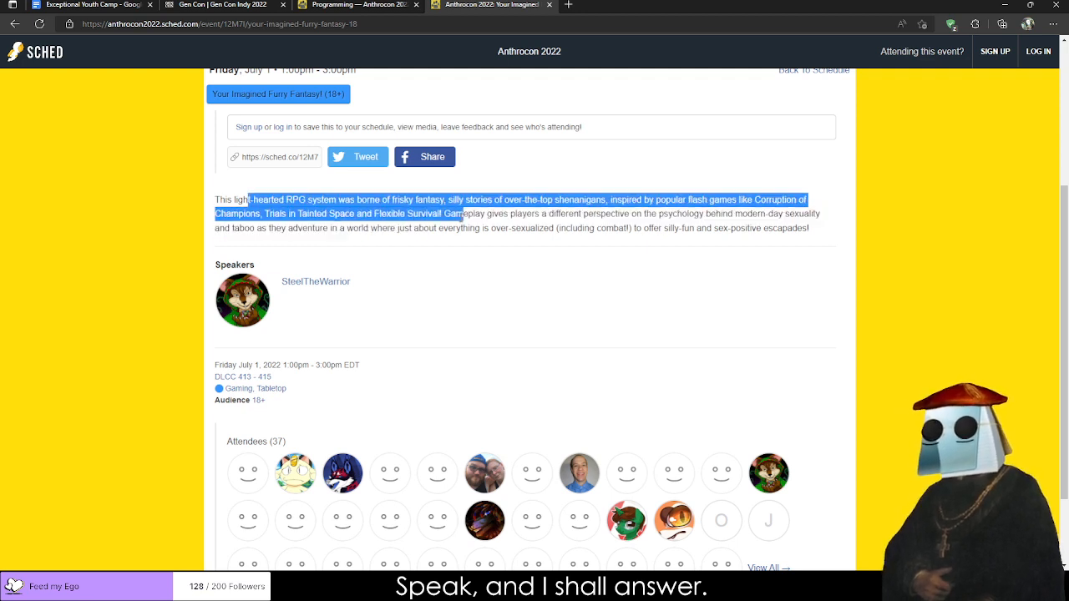
left_click(392, 208)
left_click_drag(392, 210, 532, 211)
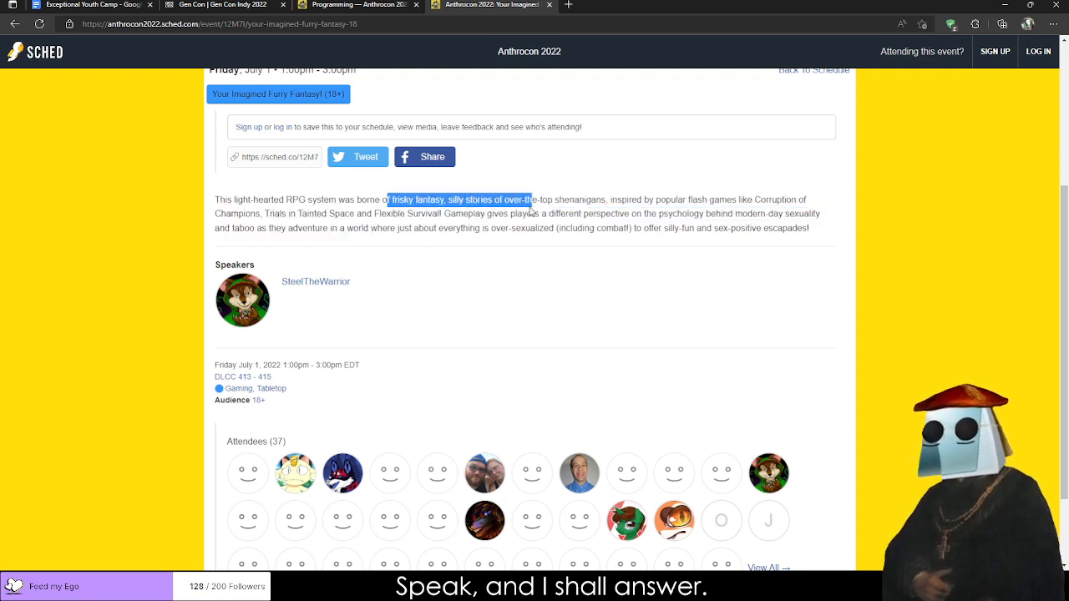
scroll(533, 212, "up", 3)
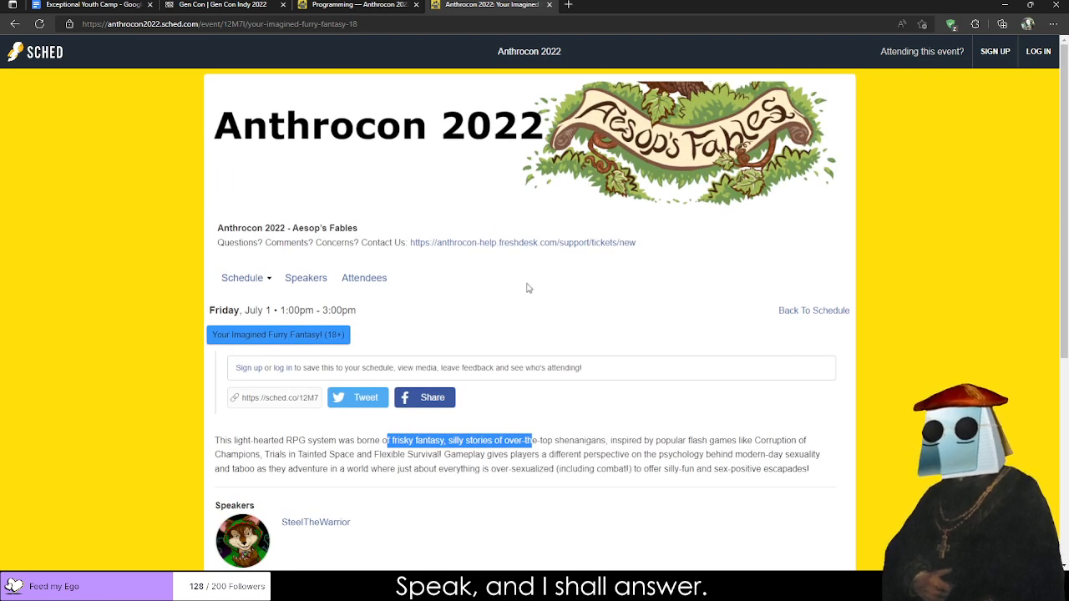
scroll(576, 305, "down", 3)
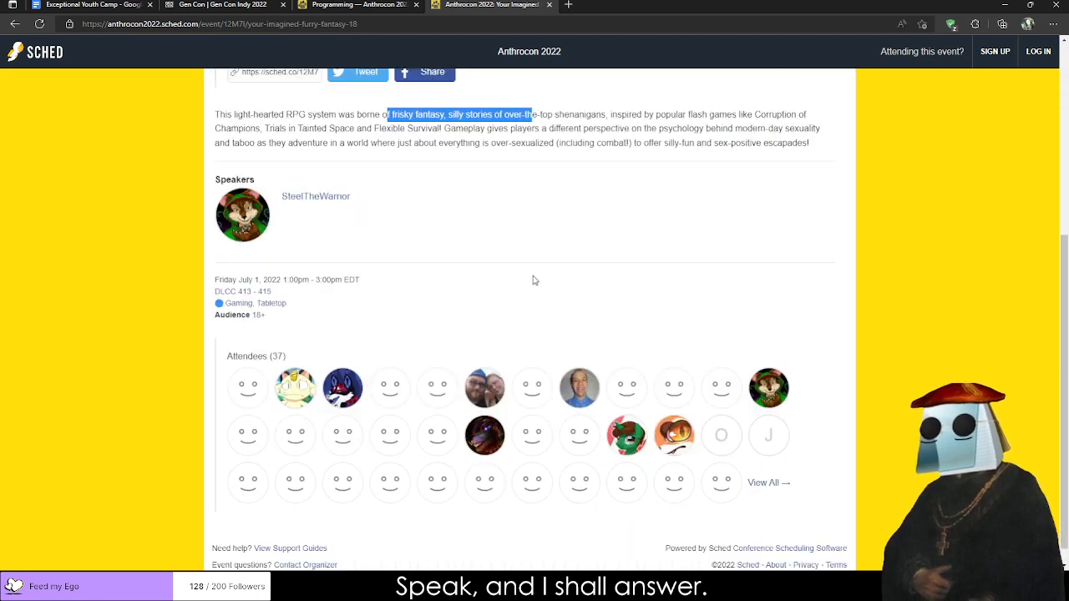
scroll(499, 264, "up", 3)
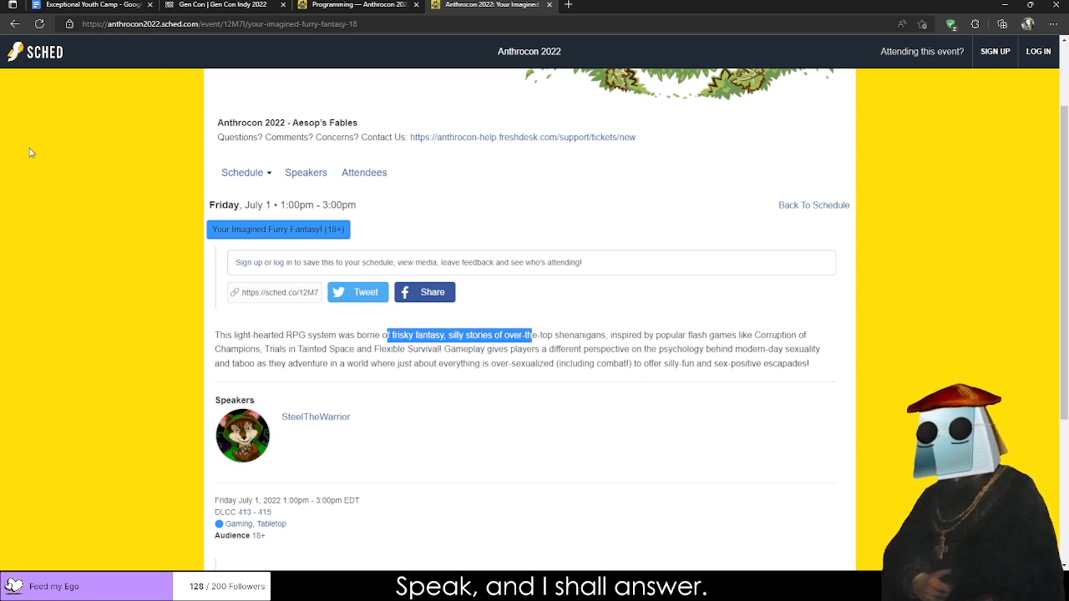
Return to the tabletop schedule, open Friday's "Fuzzy Tales Games Presents" event and read its description.
left_click(15, 23)
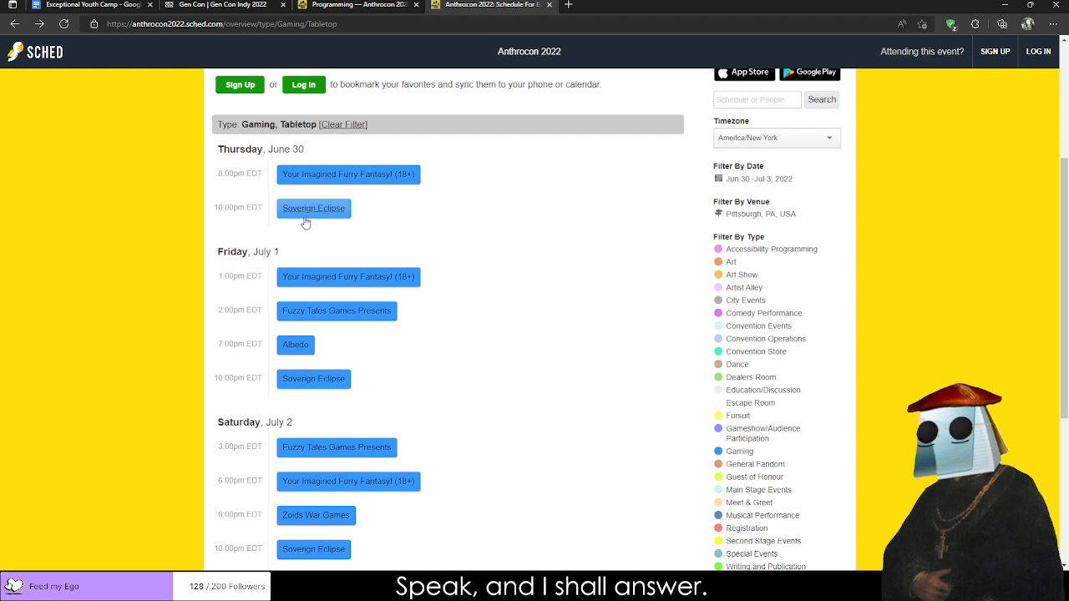
left_click(319, 311)
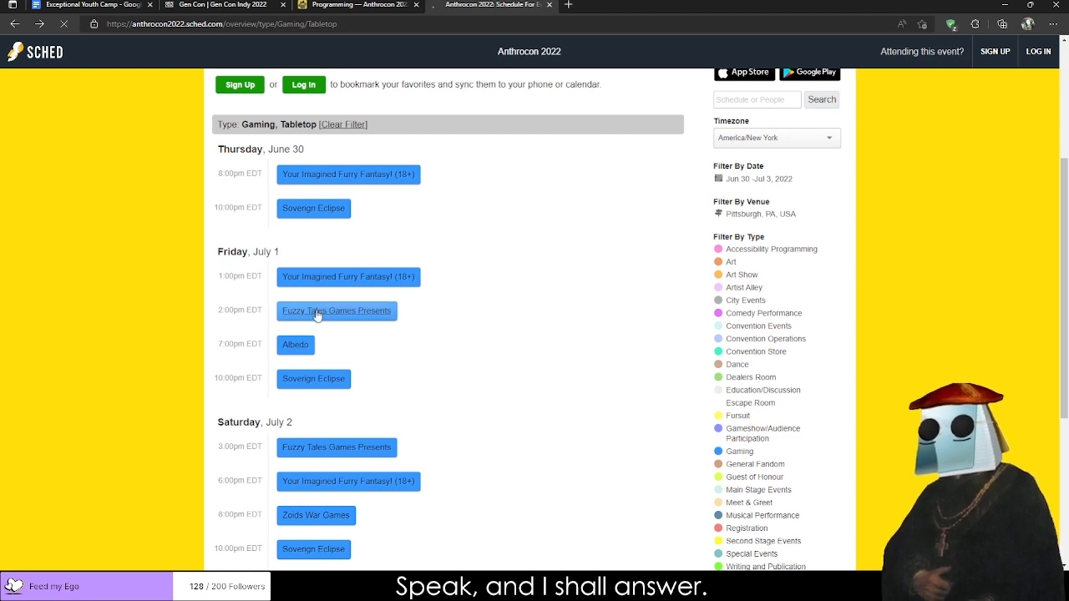
left_click_drag(639, 458, 423, 441)
left_click(412, 440)
left_click_drag(337, 440, 460, 454)
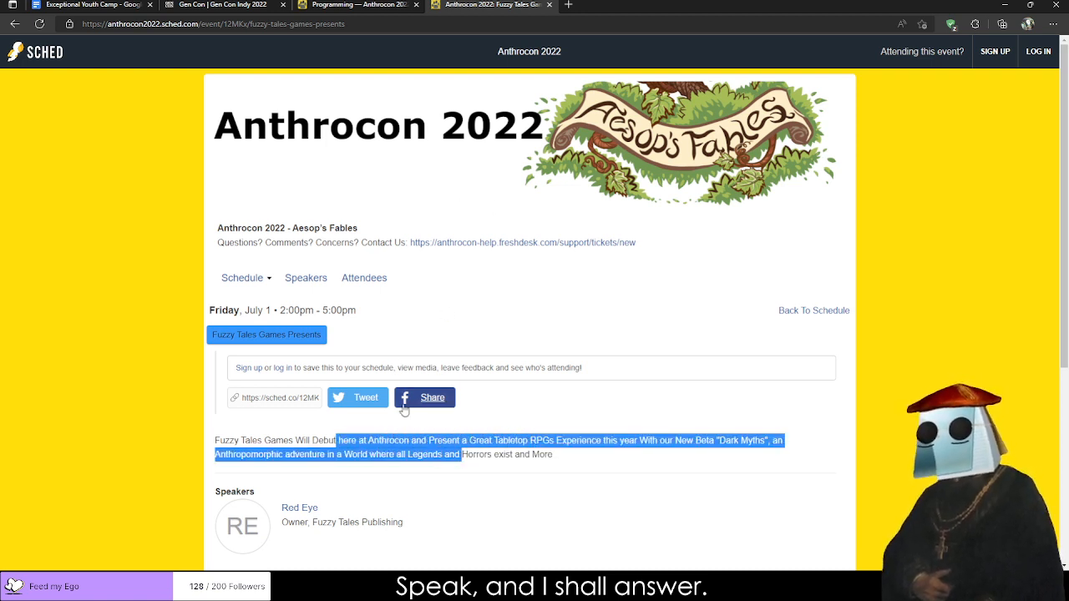
scroll(408, 333, "down", 3)
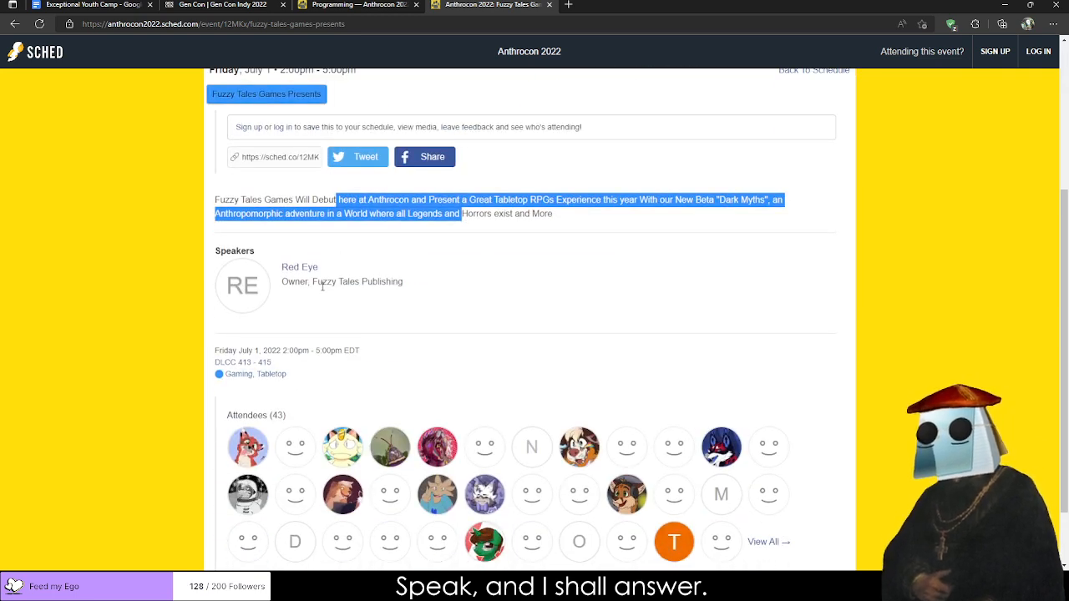
Search the web in a new tab for "Fuzzy Tales Publishing" and open the Bizapedia company page.
left_click_drag(314, 288, 444, 292)
key("ctrl+c")
left_click(568, 4)
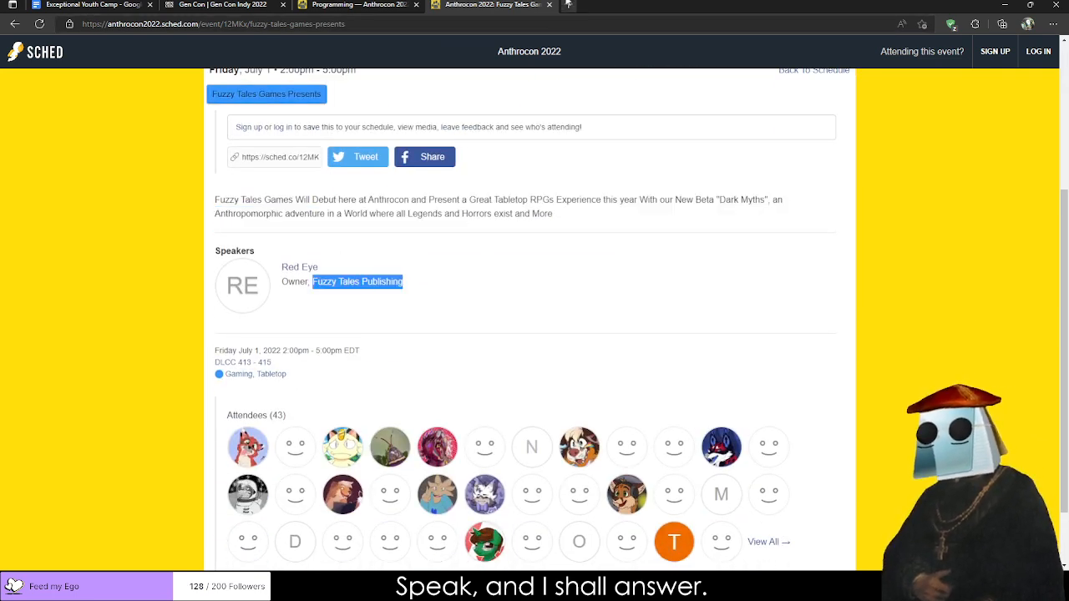
key("ctrl+v")
key("Return")
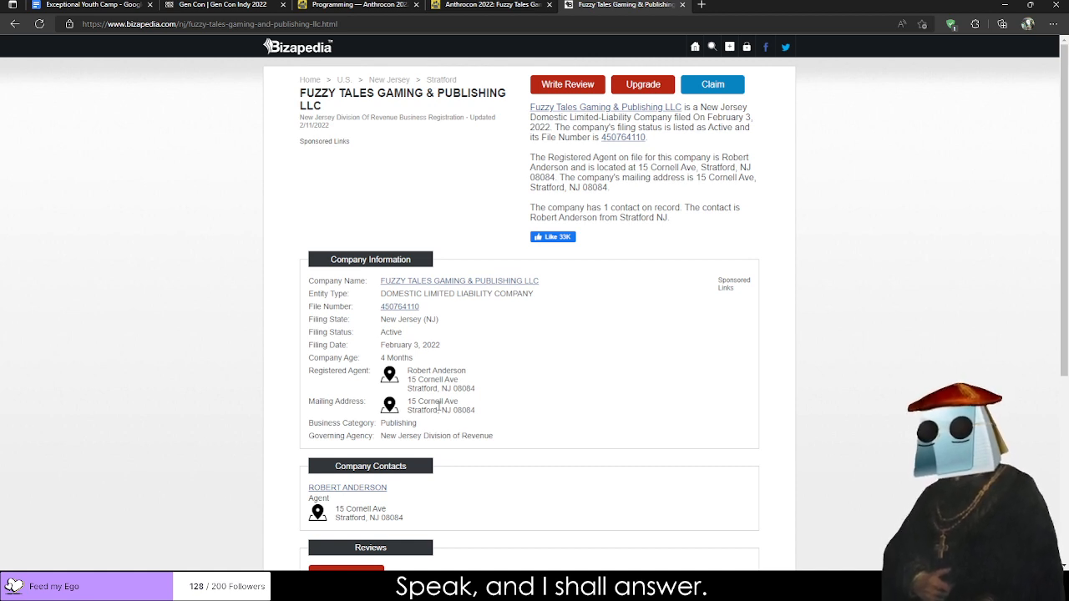
Examine the Fuzzy Tales Gaming & Publishing LLC registration and contact details on Bizapedia.
scroll(438, 407, "down", 3)
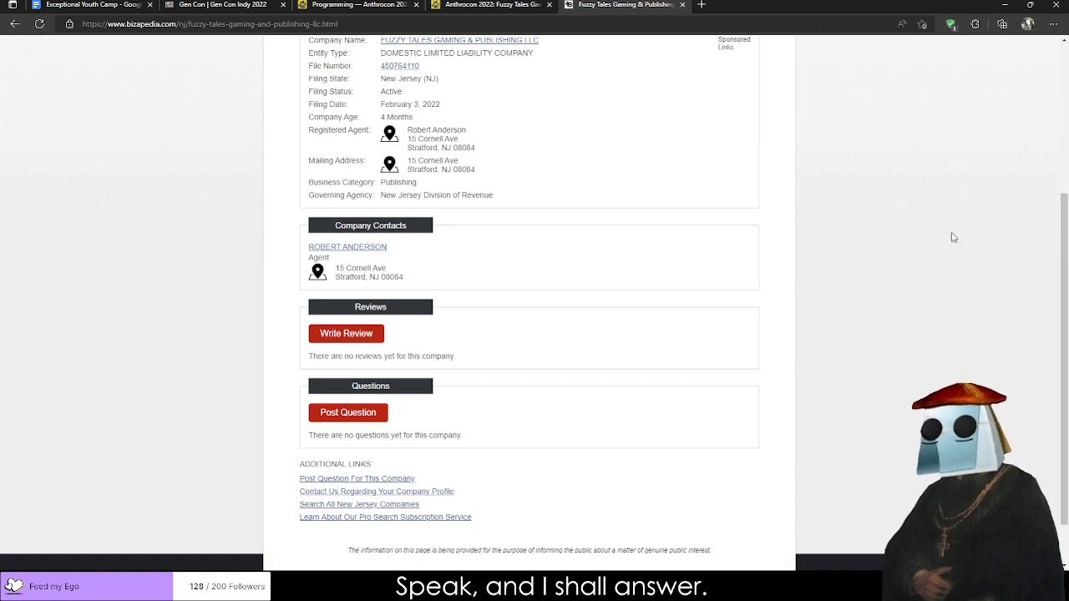
scroll(434, 407, "up", 3)
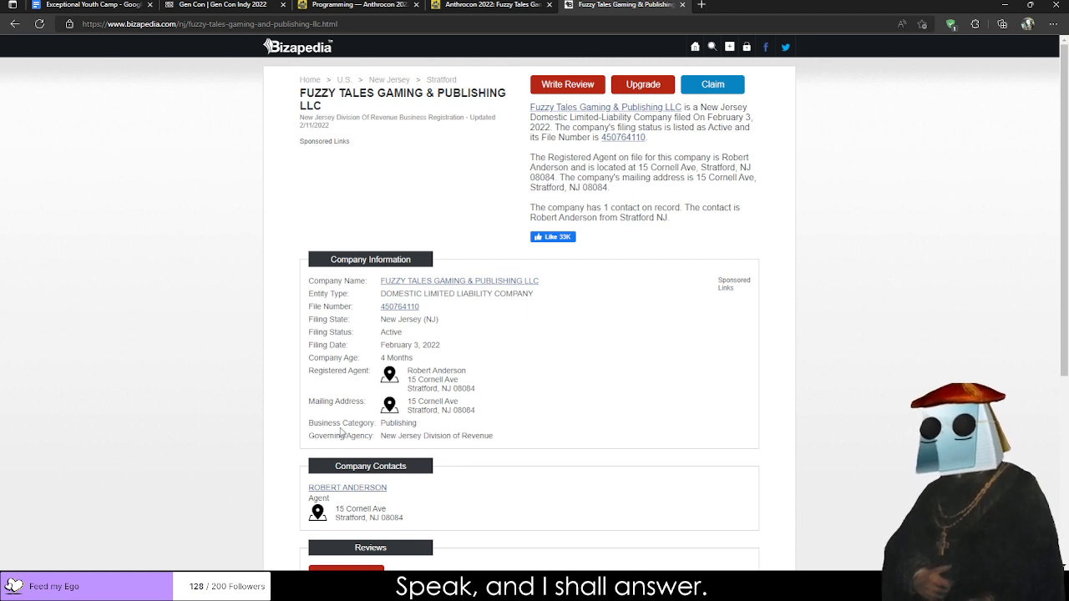
left_click_drag(562, 354, 647, 377)
left_click(586, 425)
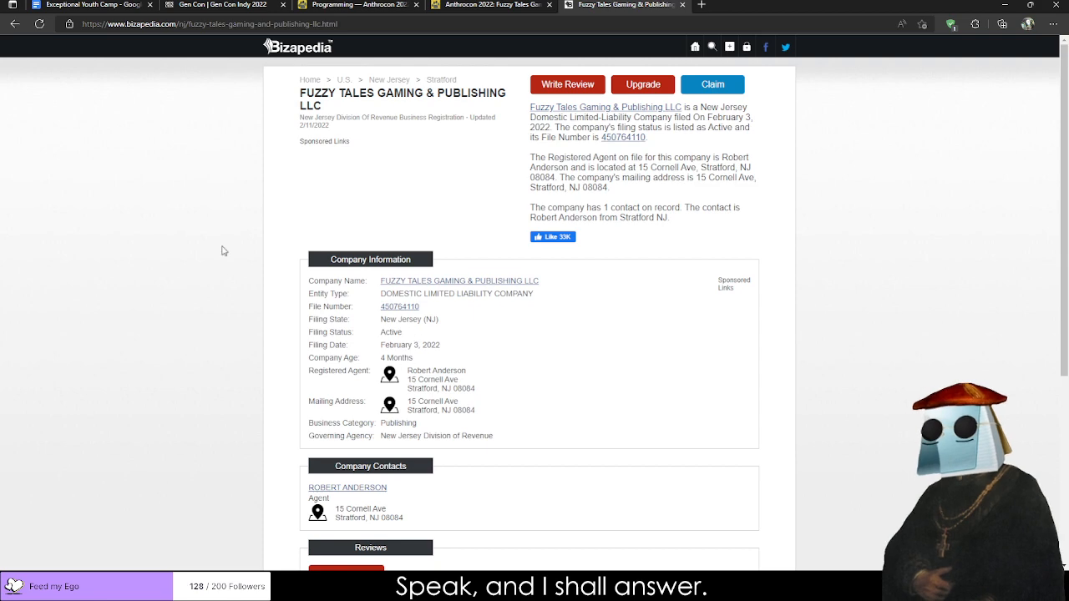
Go back to the "Fuzzy Tales Publishing" search results and look through the other listings.
left_click(15, 30)
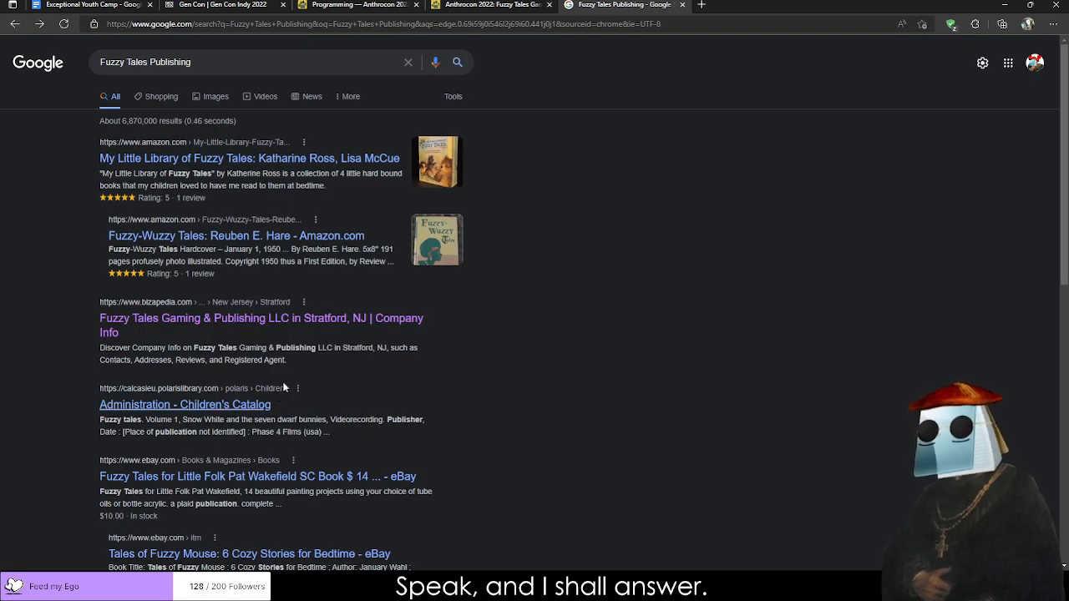
scroll(313, 361, "down", 6)
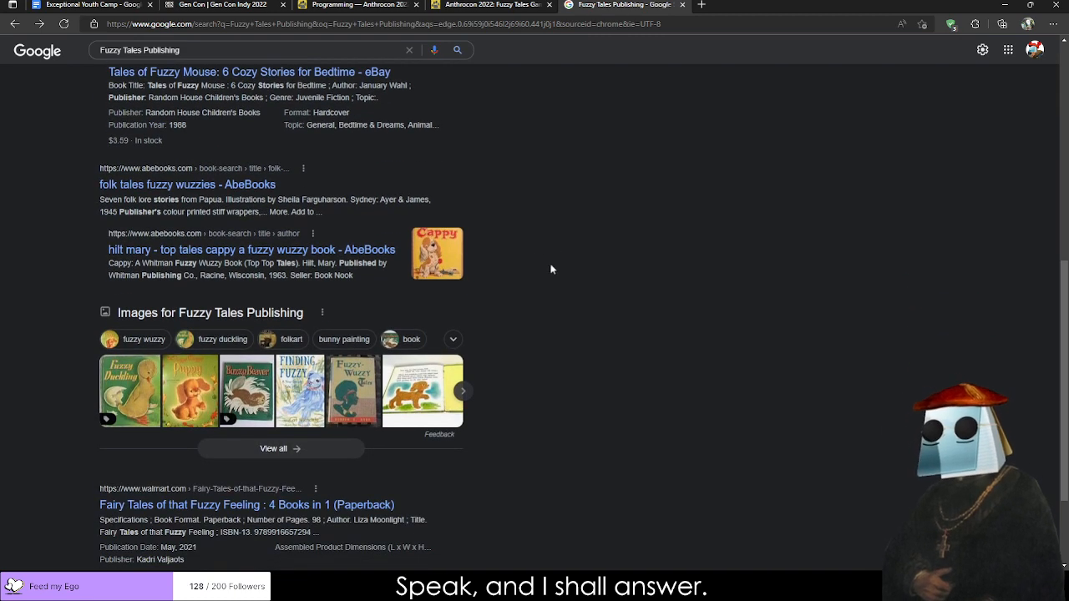
scroll(535, 385, "up", 6)
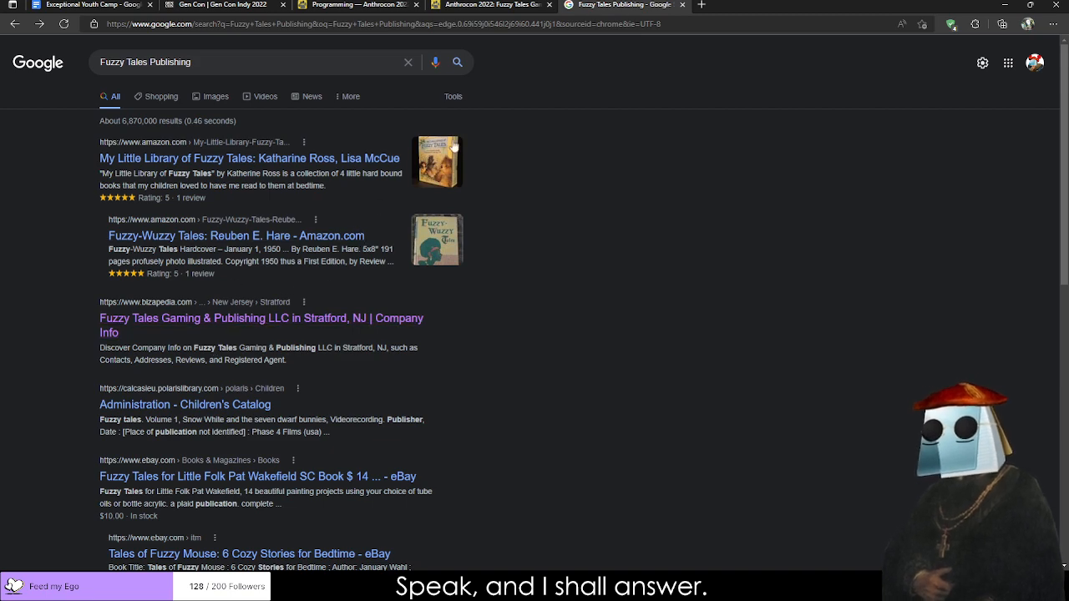
Reread the "Fuzzy Tales Games Presents" description on Sched and compare the publisher's name with the search results.
left_click(491, 5)
scroll(339, 244, "up", 2)
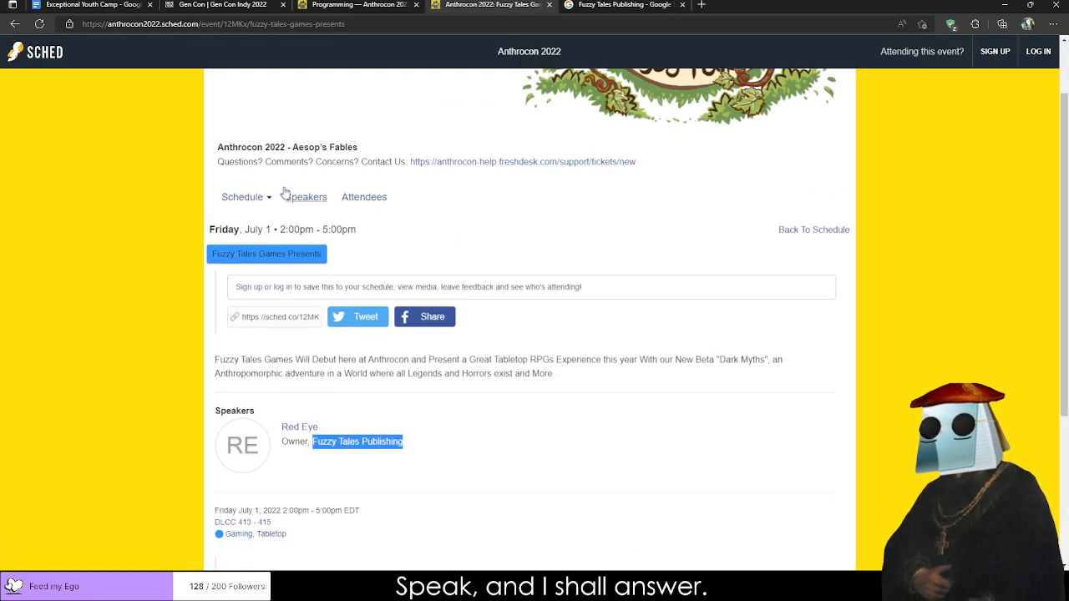
left_click_drag(265, 365, 496, 387)
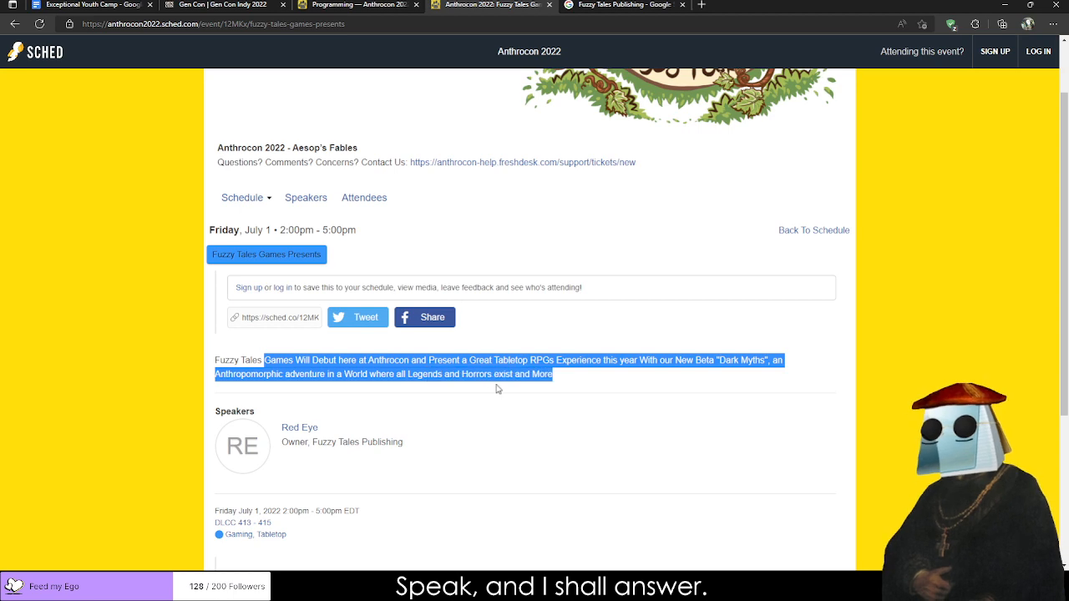
left_click_drag(215, 362, 427, 365)
left_click(420, 372)
left_click(590, 4)
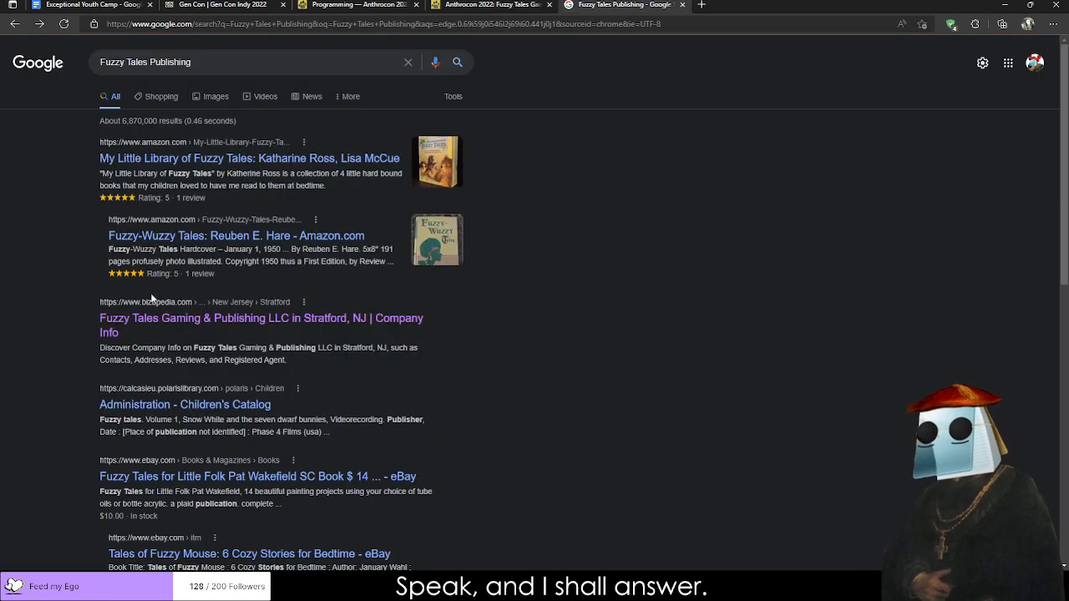
left_click(494, 5)
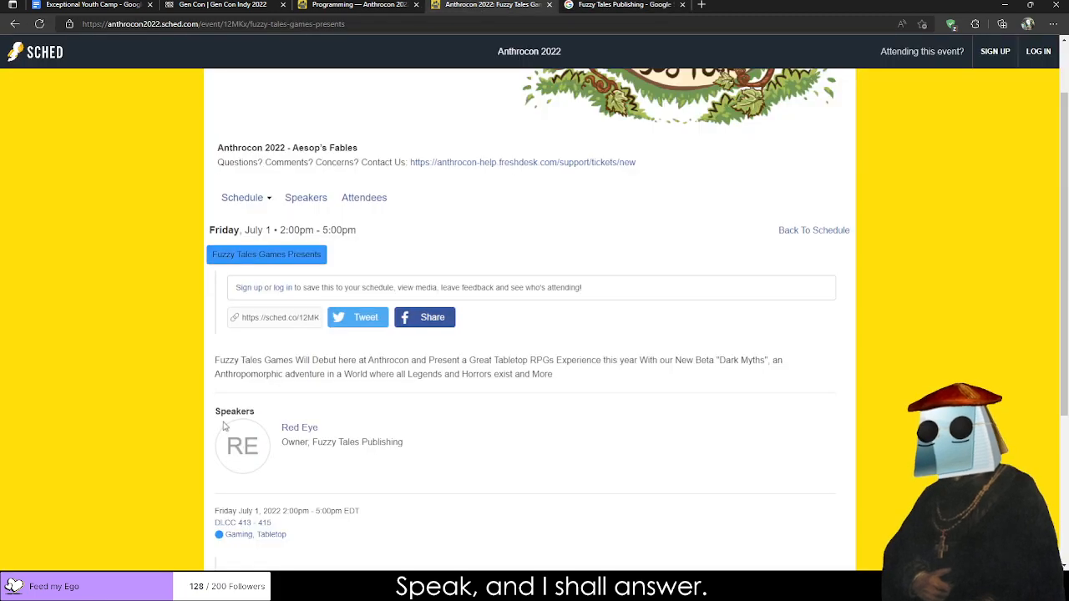
Compare the "Fuzzy Tales Publishing" search results with the Sched event description, focusing on the "Dark Myths" passage.
left_click_drag(215, 366, 272, 367)
left_click(652, 4)
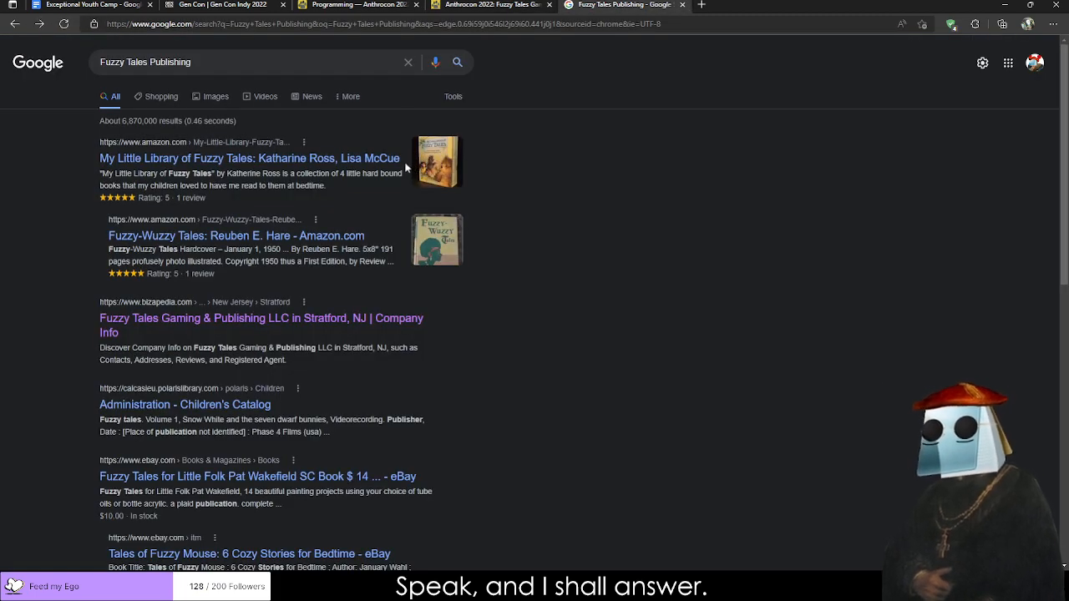
left_click(465, 5)
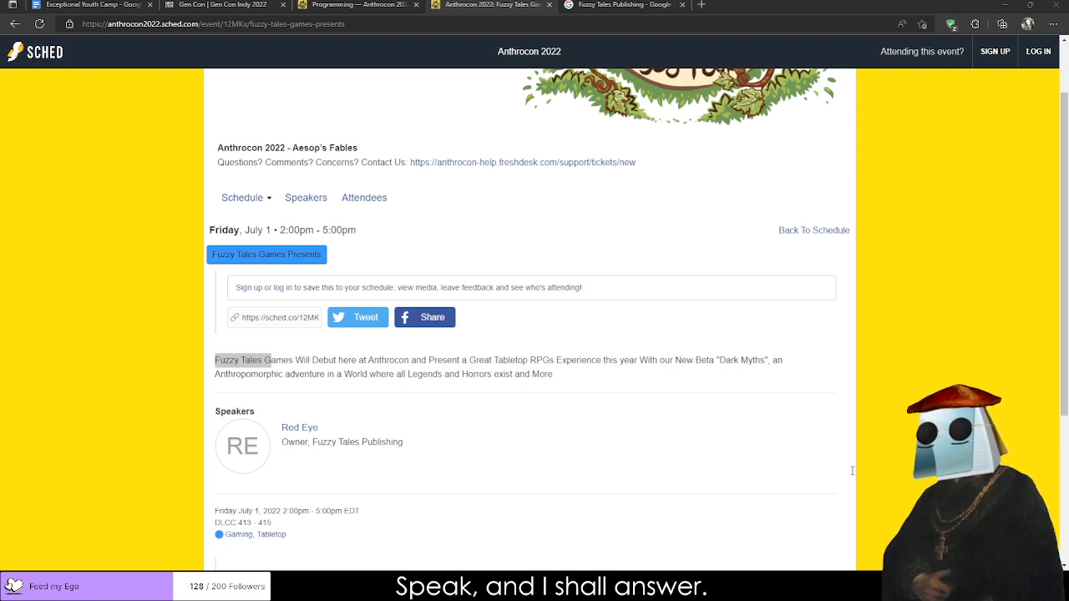
left_click_drag(438, 374, 543, 375)
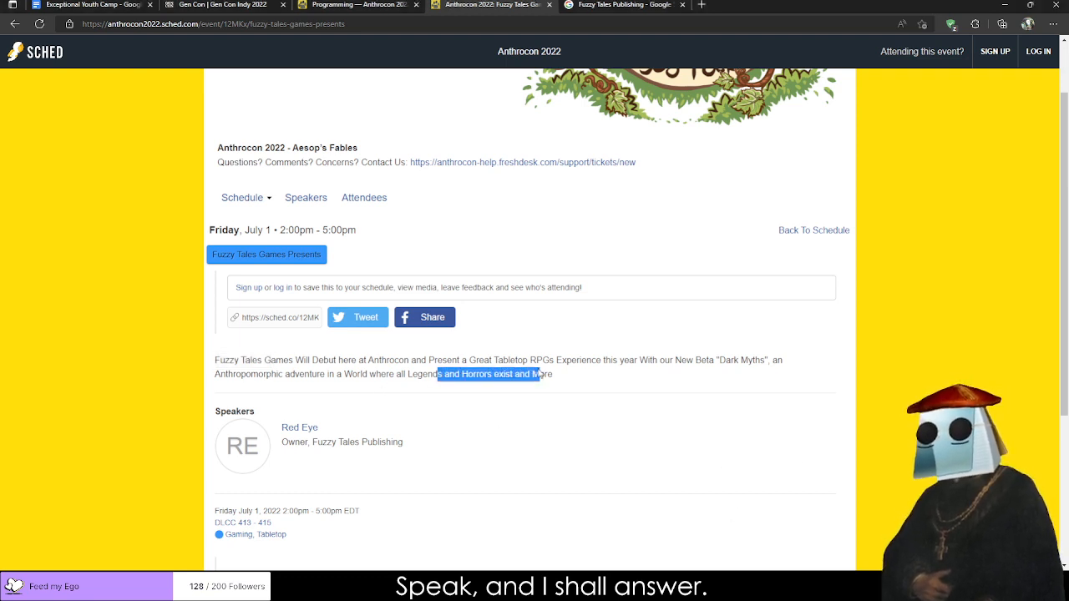
left_click_drag(659, 362, 781, 370)
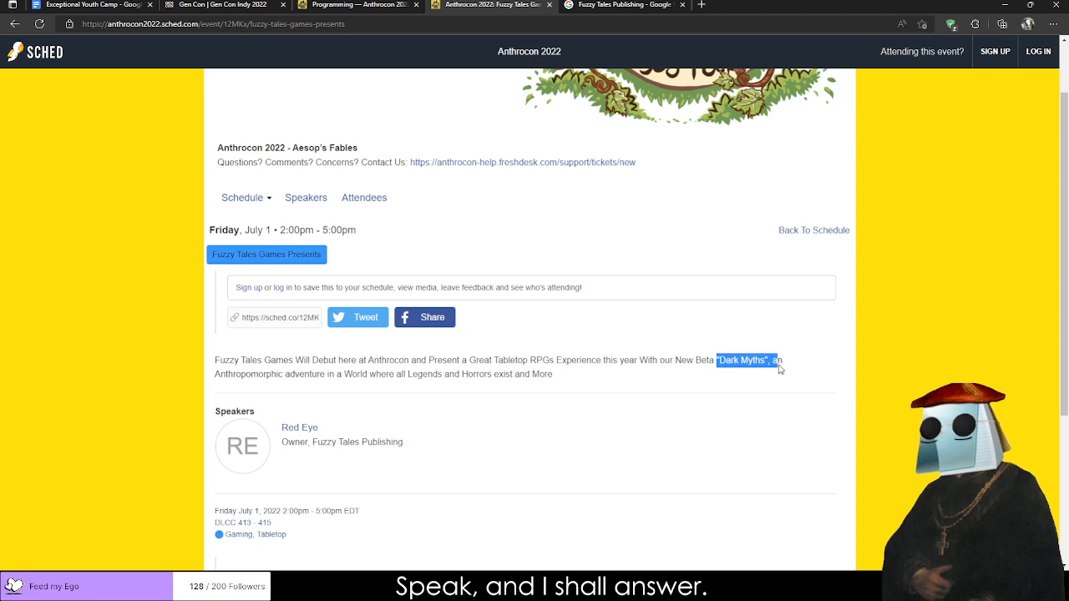
Go back to the tabletop gaming schedule and read the description of the Friday "Albedo" event.
left_click(14, 24)
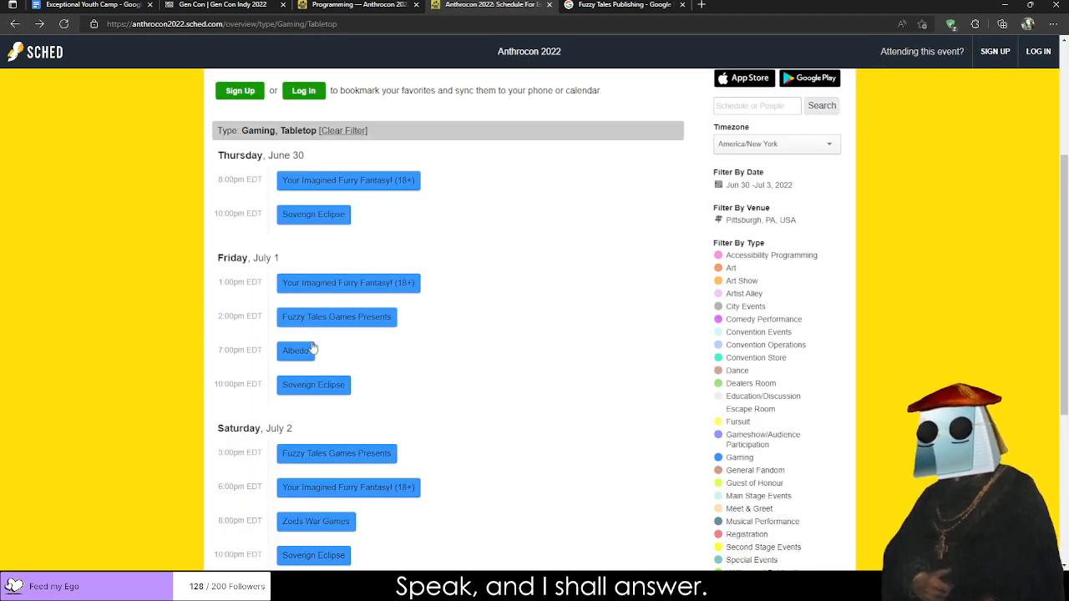
left_click(296, 351)
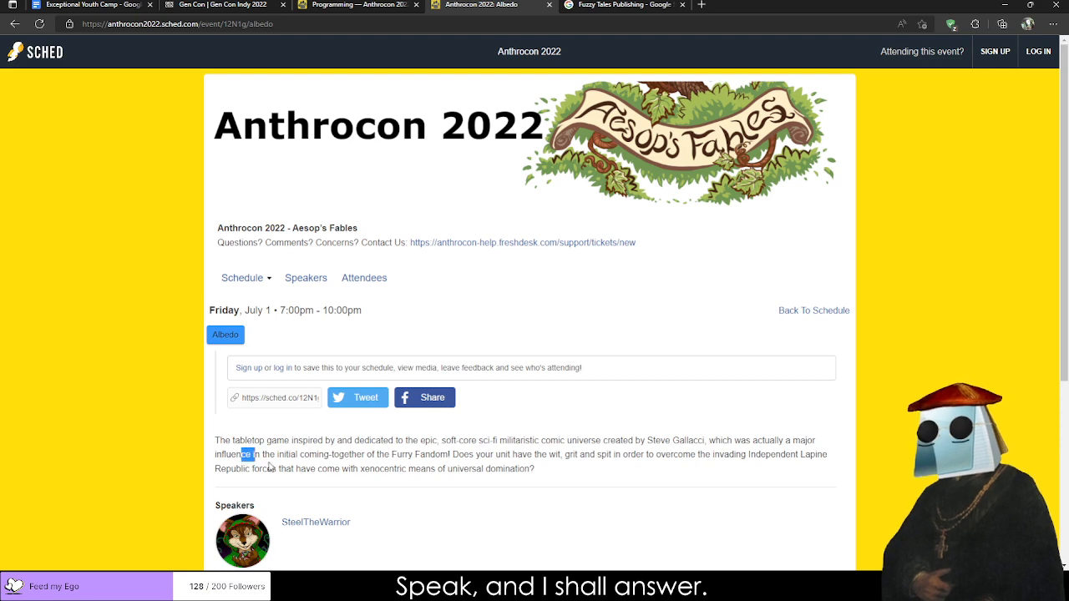
left_click_drag(248, 455, 392, 485)
scroll(278, 535, "down", 1)
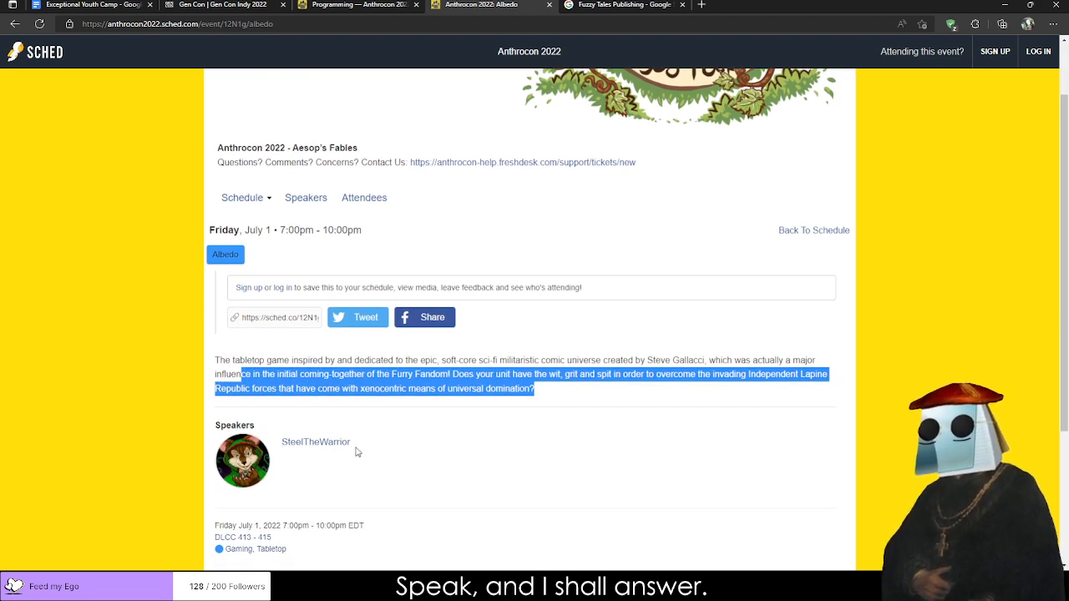
mouse_move(488, 389)
left_mouse_down()
mouse_move(320, 360)
mouse_move(443, 391)
mouse_move(504, 389)
left_mouse_up()
left_click(362, 372)
left_click_drag(342, 362, 394, 388)
left_click(393, 389)
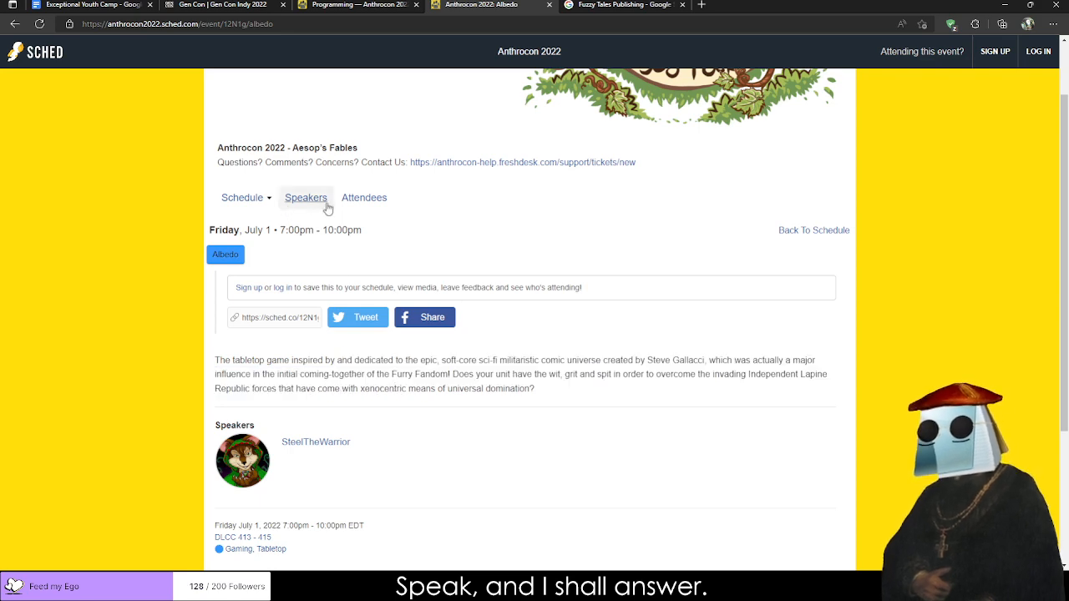
Look through the Albedo event's attendees, browse one attendee's profile and schedule, and return to the event page.
scroll(337, 226, "down", 2)
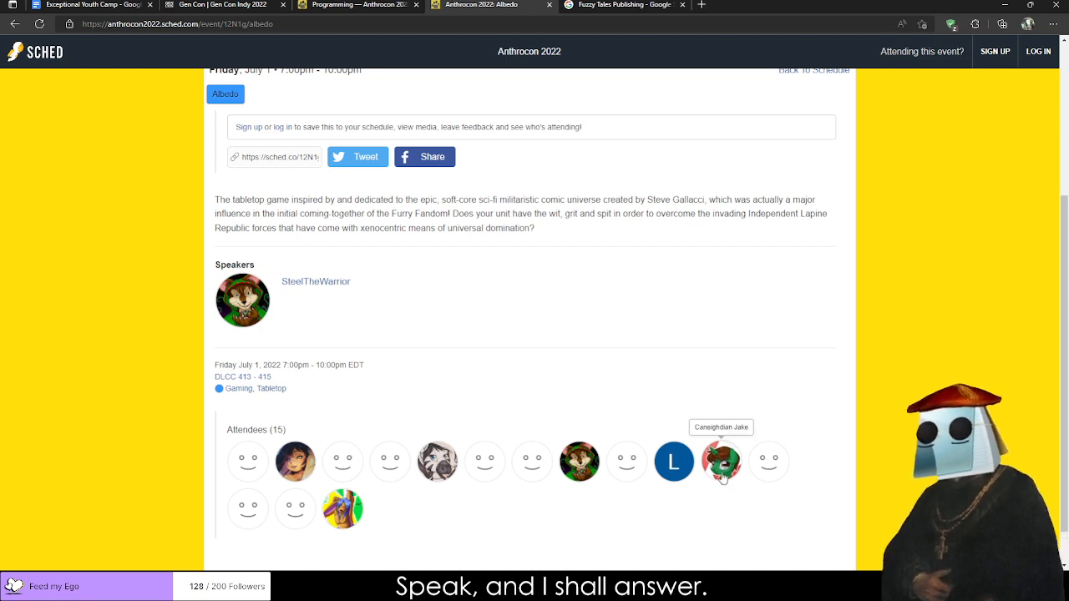
scroll(723, 476, "down", 1)
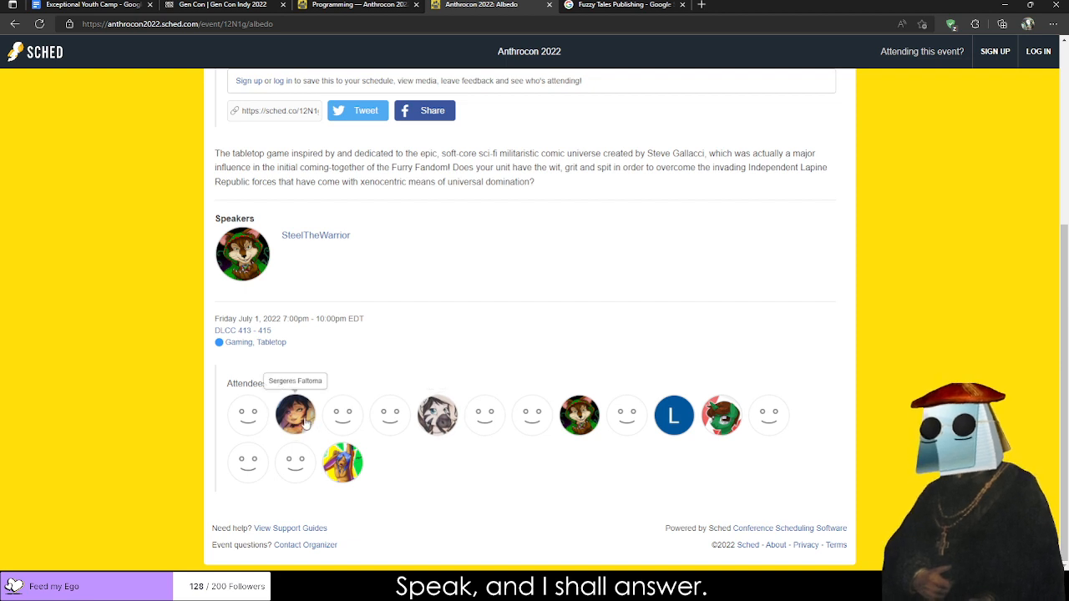
left_click(349, 466)
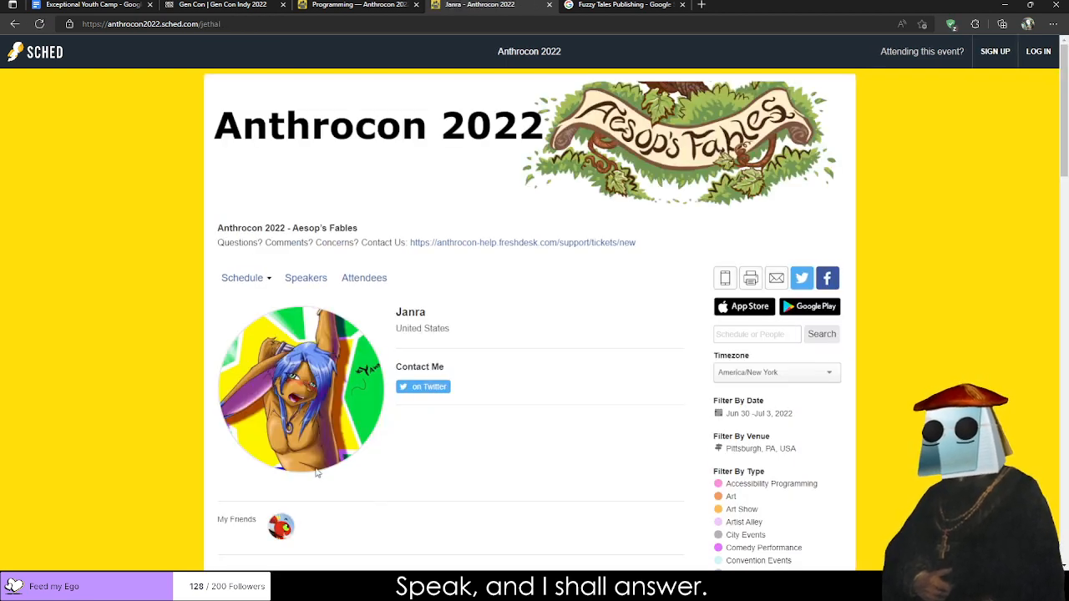
scroll(382, 470, "down", 2)
scroll(407, 263, "down", 4)
scroll(347, 209, "down", 8)
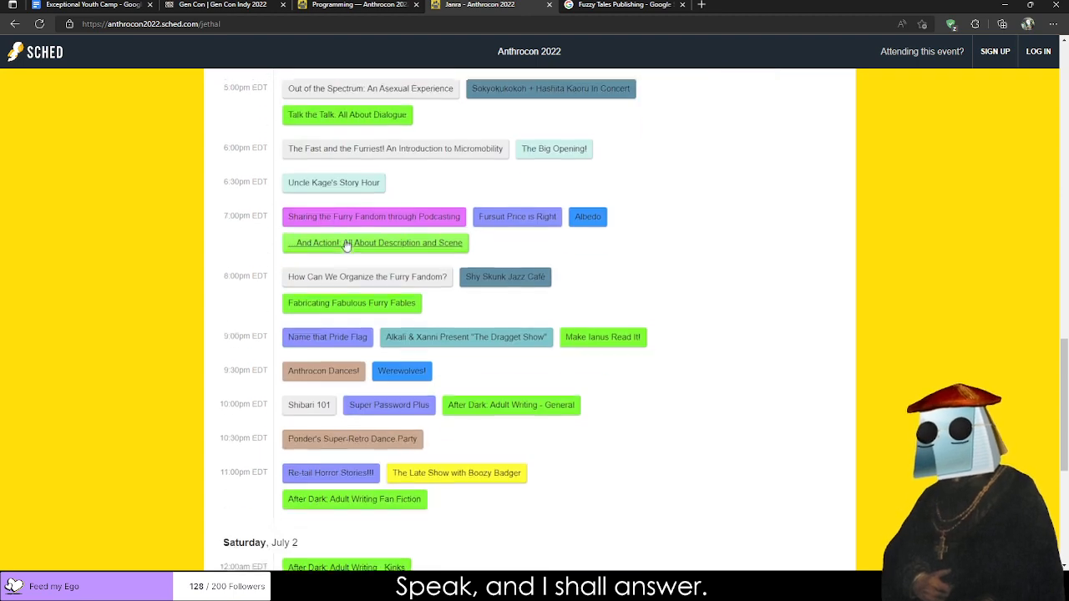
left_click(14, 27)
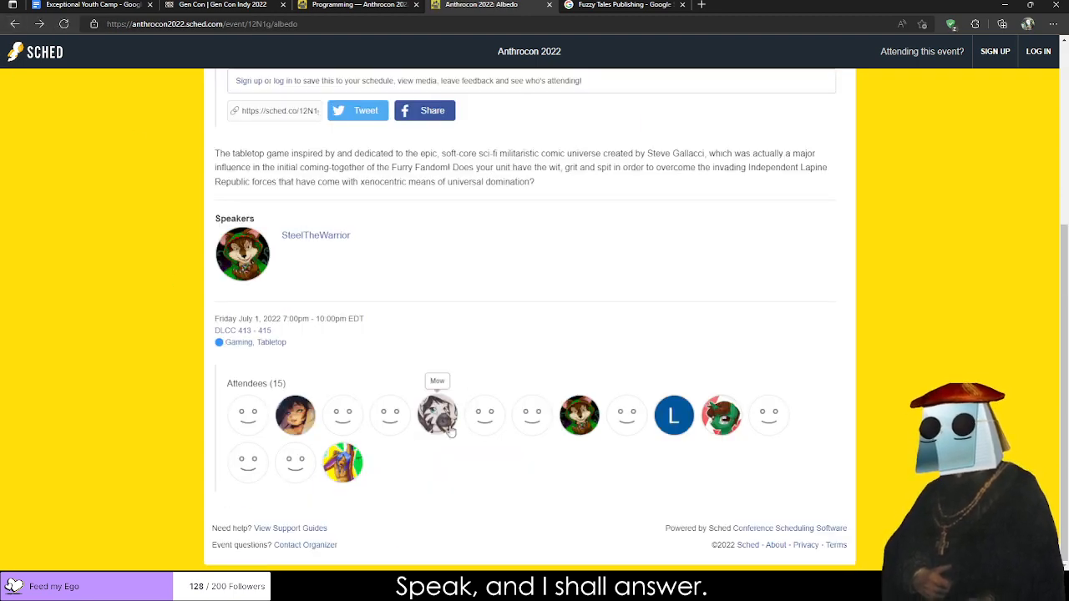
scroll(451, 430, "up", 4)
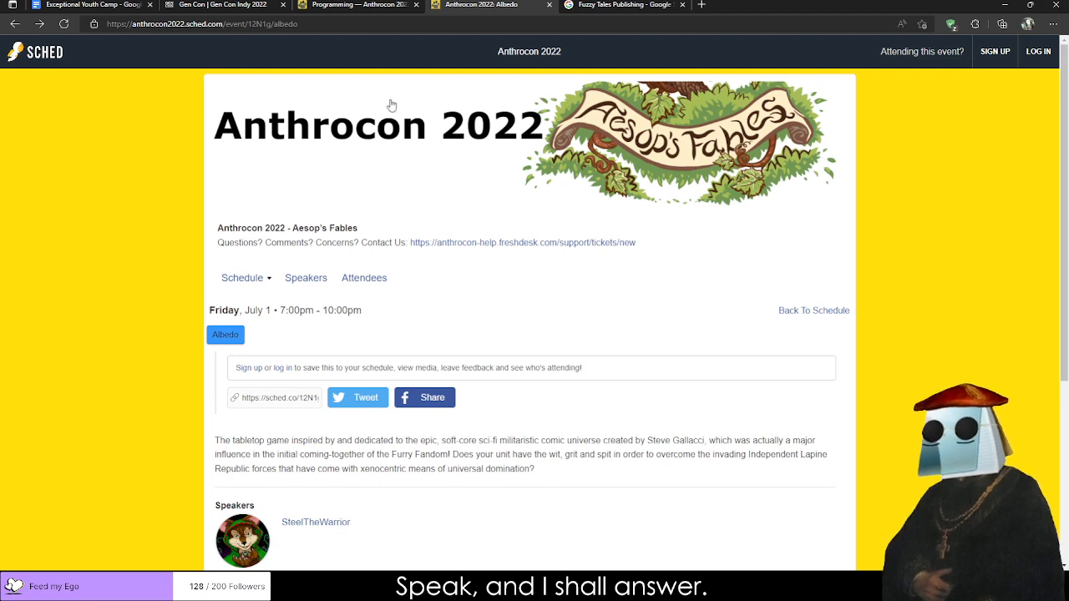
Close the Anthrocon, Google search and Gen Con tabs and switch back to Affinity Publisher.
left_click(375, 7)
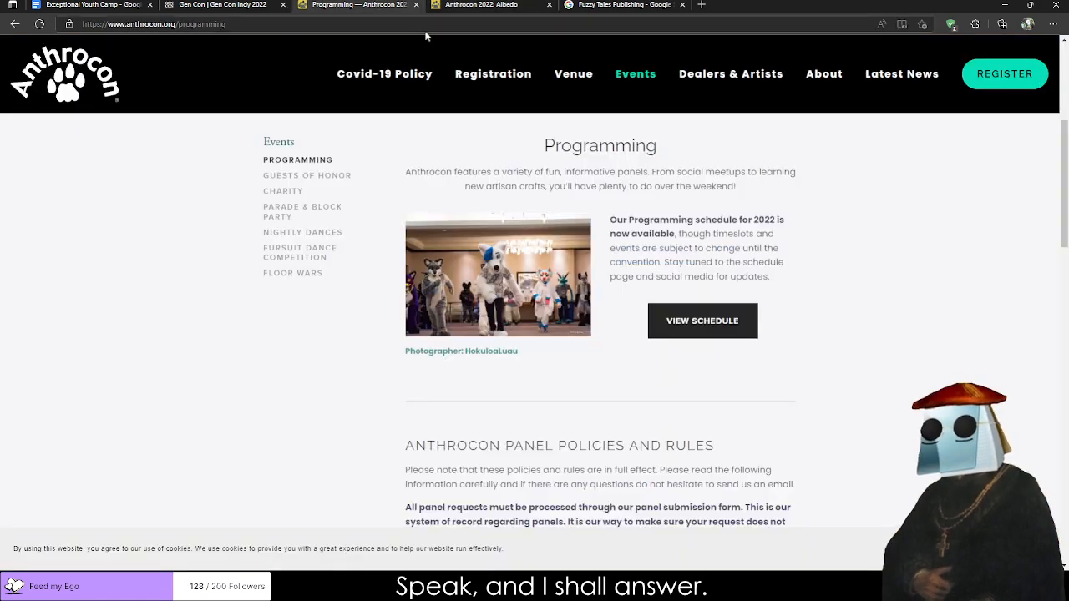
left_click(417, 6)
left_click(417, 6)
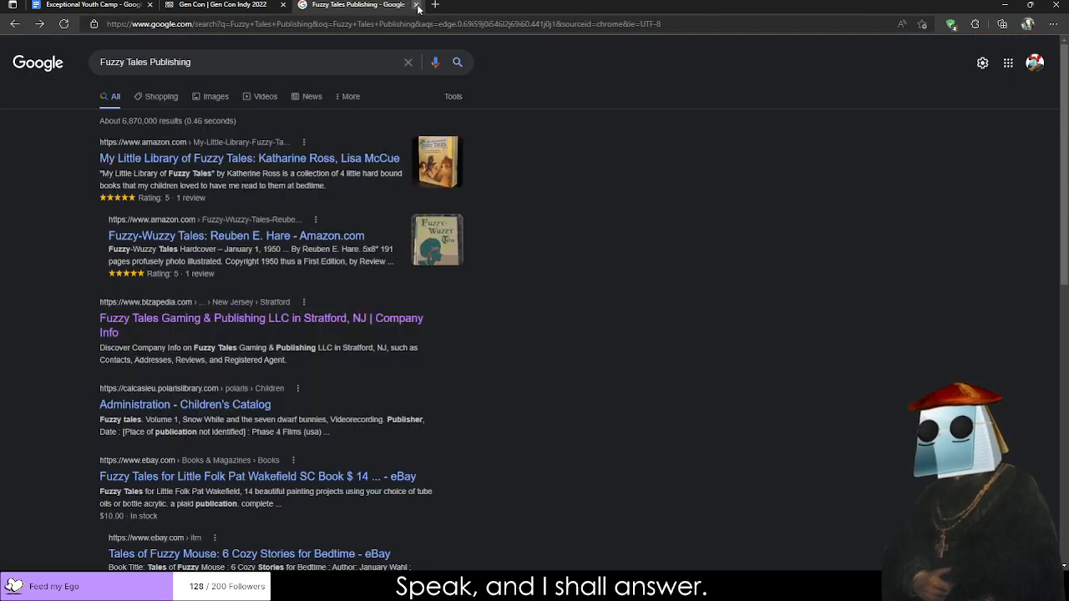
left_click(417, 6)
left_click(282, 5)
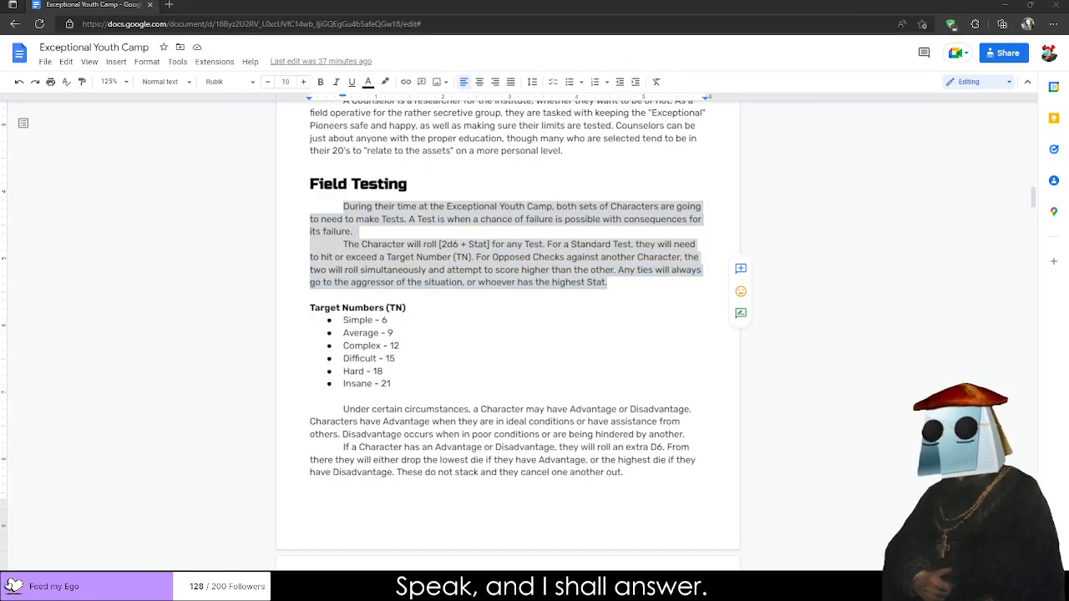
key("alt+Tab")
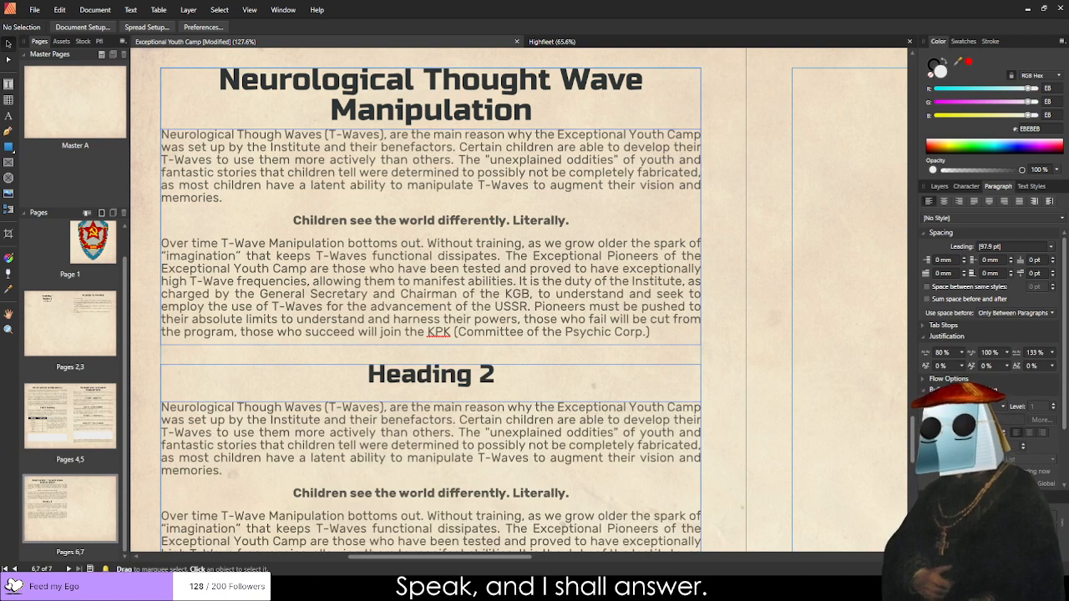
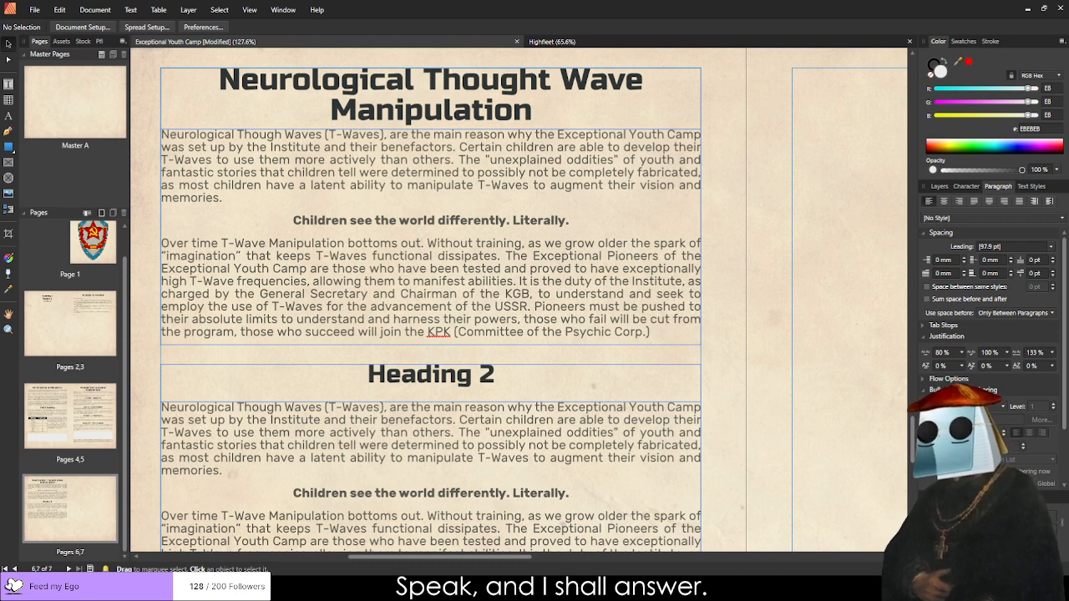
Replace the "Heading 2" placeholder with "Thought Wave Powers".
triple_click(439, 374)
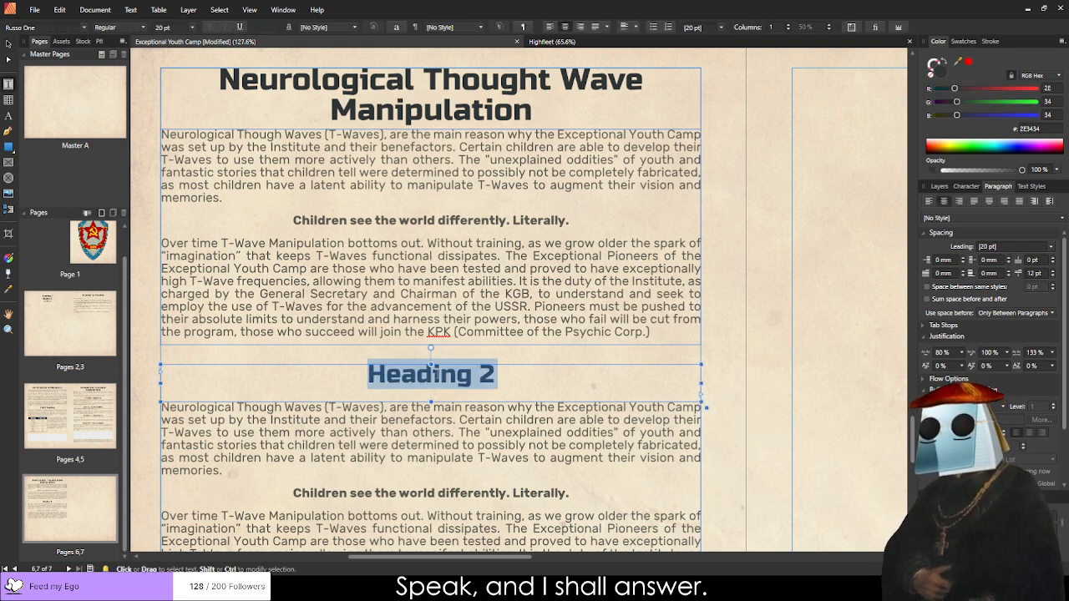
type("Thought Wave Powers")
Replace the body text under "Thought Wave Powers" with the Pioneer power-creation rules and extend its frame to fit the Head Researcher paragraph.
scroll(351, 409, "down", 2)
scroll(353, 407, "down", 3)
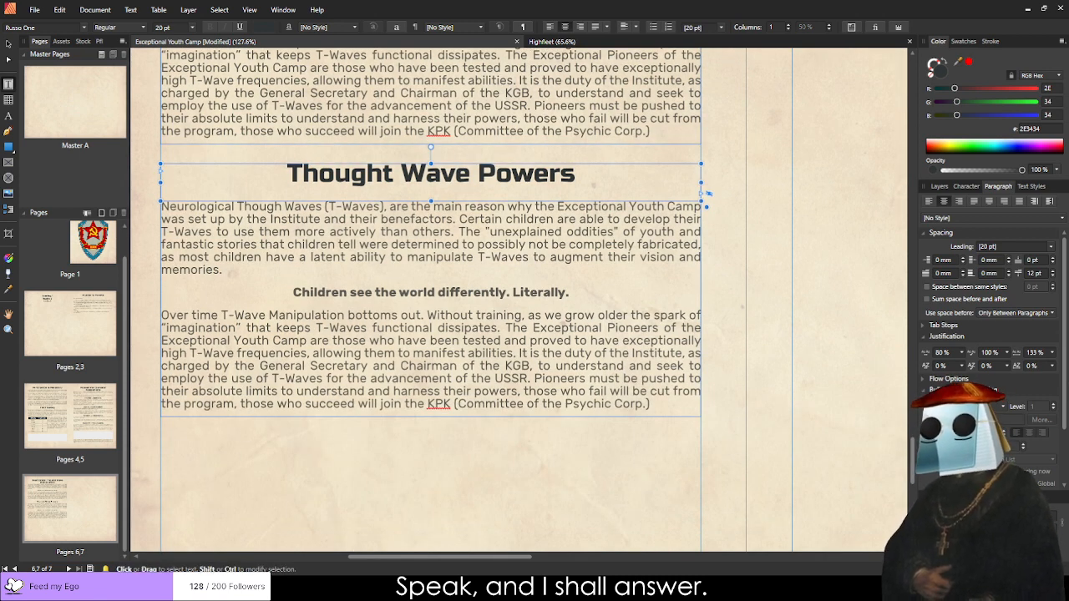
left_click_drag(706, 413, 153, 182)
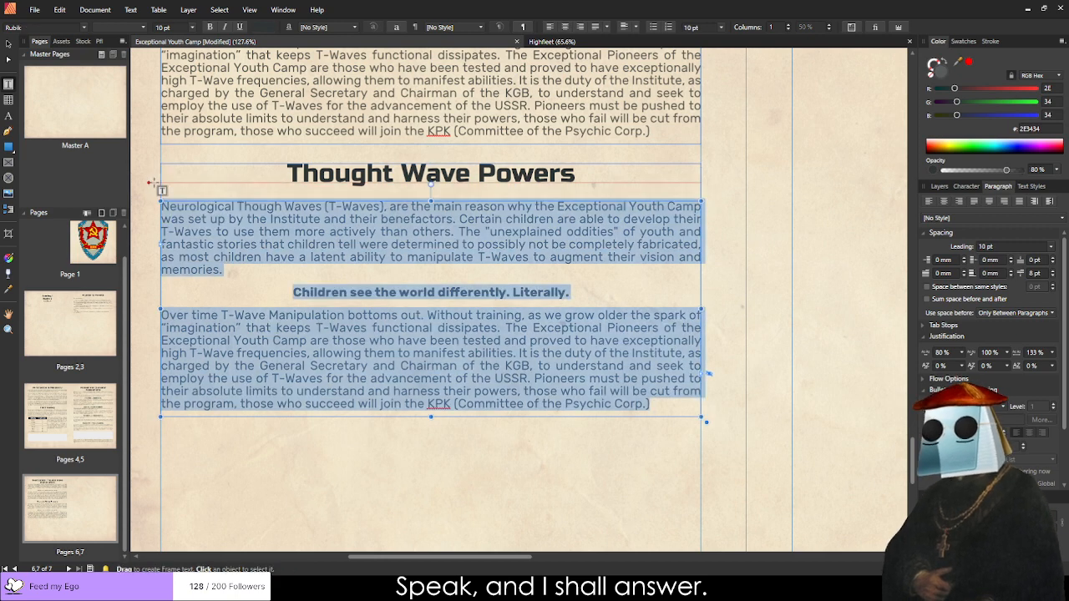
type("Every Pioneer has the ability to manipulate Thought Waves, allowing them to psychically control the world around them to a degree. Due to their youth, these powers are underdeveloped and quite chaotic. When a Pioneer is created, they will take a notecard and write a single word (or phrase) which describes their personal power. After this has been written, they will pass it to another Pioneer, who will write in a phrase describing their power in comparison to something else they understand. Each Pioneer will do this for every other Pioneer (so a group of 3 Pioneers will have two descriptions per Power). Once everyone has had their card filled out by their Pioneer friends, one of those Pioneers will hand it to the Counselors. These cards are not given back to the original Pioneer. Counselors will write a problem or detrimental feature for the power to restrict it in some way. Often these are time, place, or manner restrictions which govern the particulars of the Power. Restrictions should never be completely trivial or impossible to circumnavigate, simply inconveniences or problems. After the Counselors have written in the restrictions, they hand the cards to the Head Researcher.")
scroll(431, 286, "down", 2)
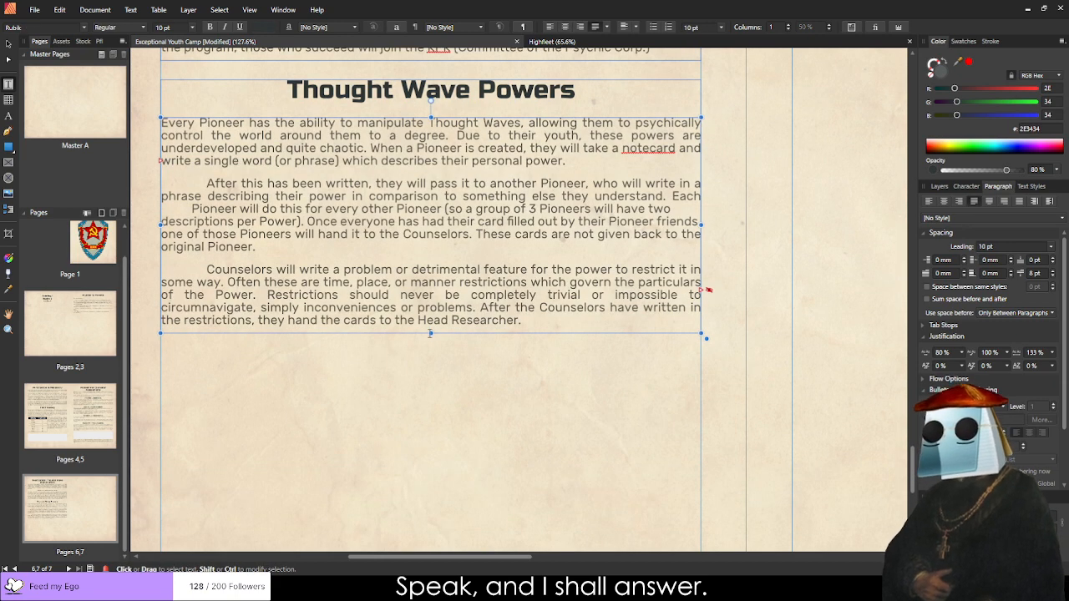
mouse_move(431, 334)
left_mouse_down()
mouse_move(437, 458)
mouse_move(438, 328)
left_mouse_up()
scroll(438, 458, "down", 2)
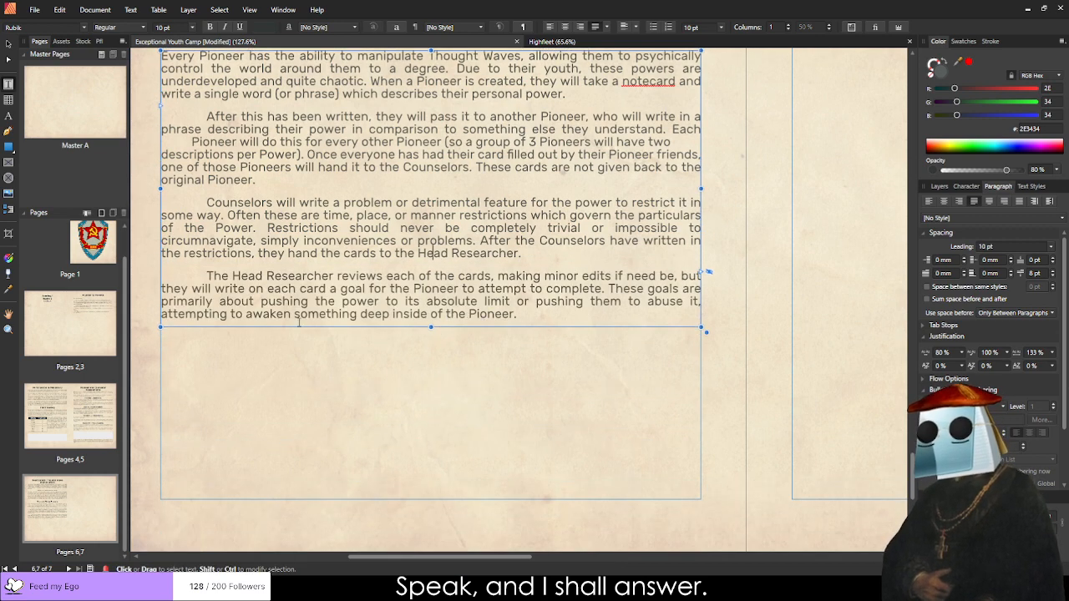
Remove the first-line indents from the "The Head Researcher reviews" and "Counselors will write" paragraphs.
left_click(205, 276)
key("BackSpace")
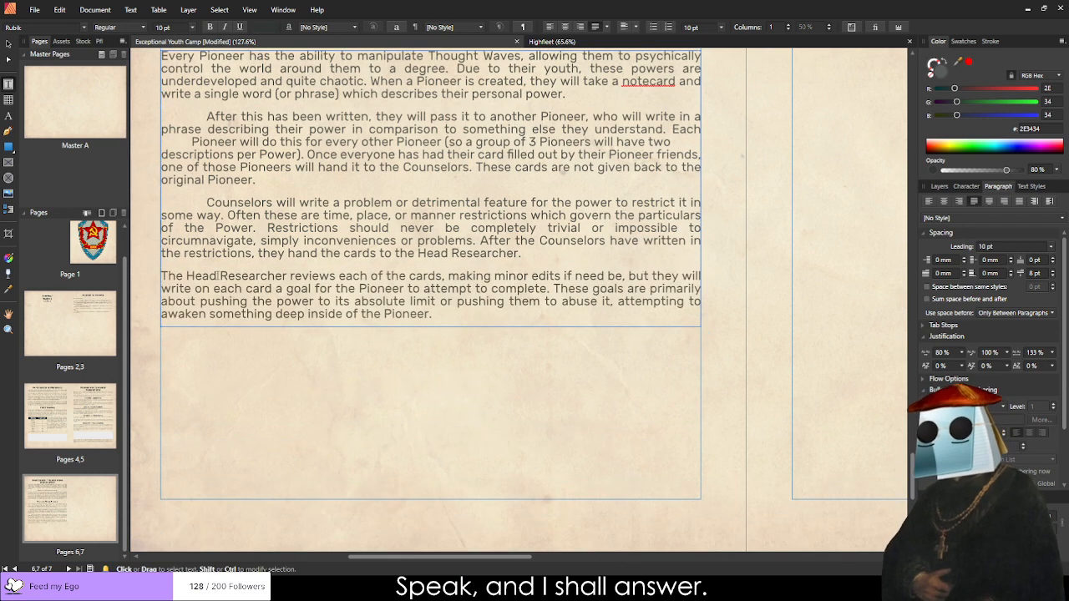
key("BackSpace")
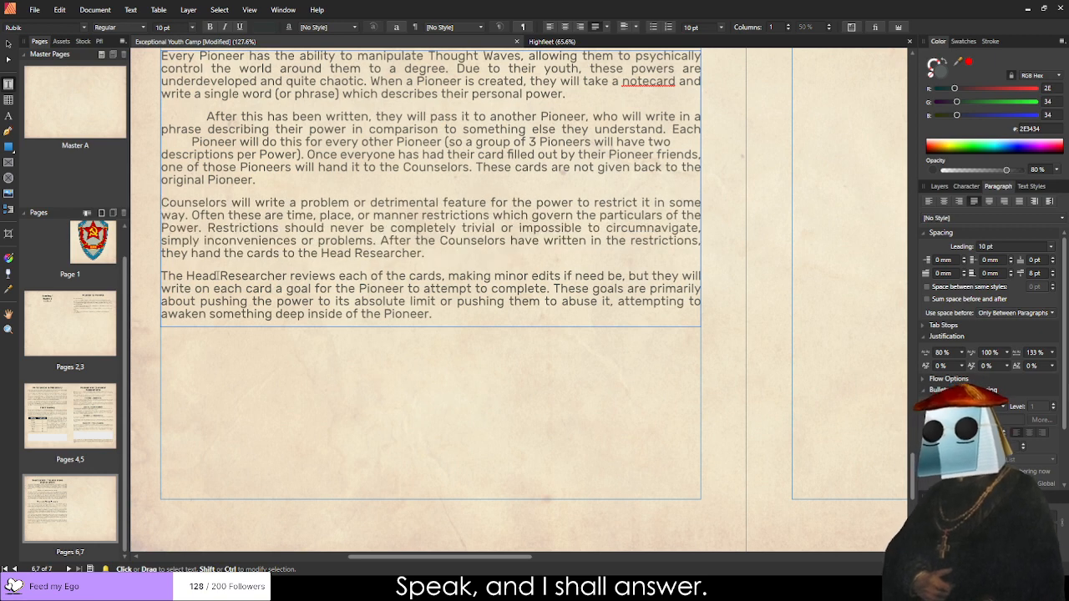
key("Escape")
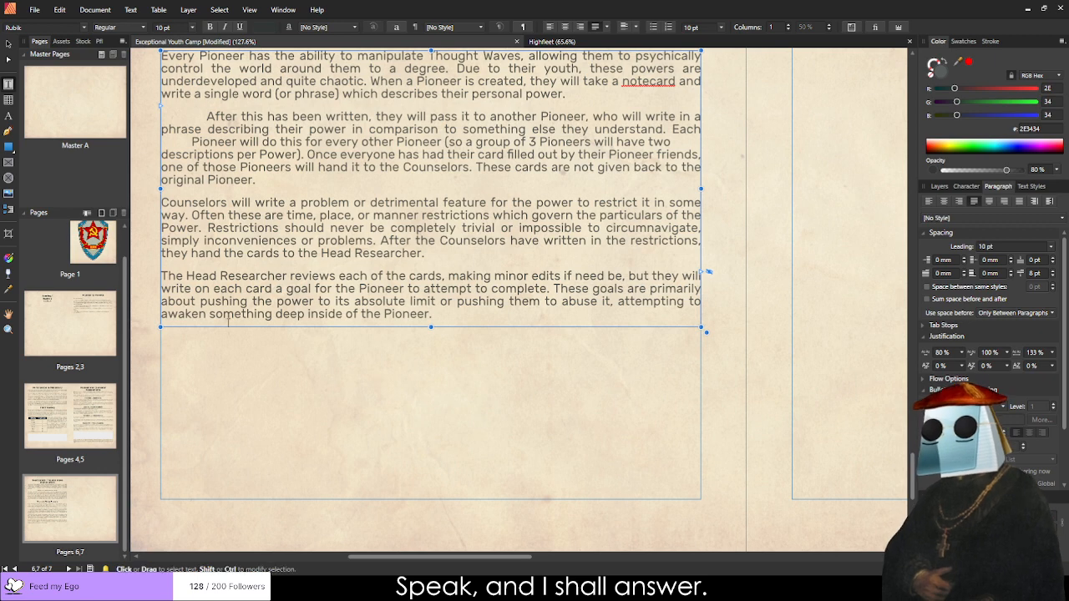
Remove the indent from the "After this has been written" paragraph and the stray gap between "Each" and "Pioneer".
scroll(187, 191, "up", 2)
key("BackSpace")
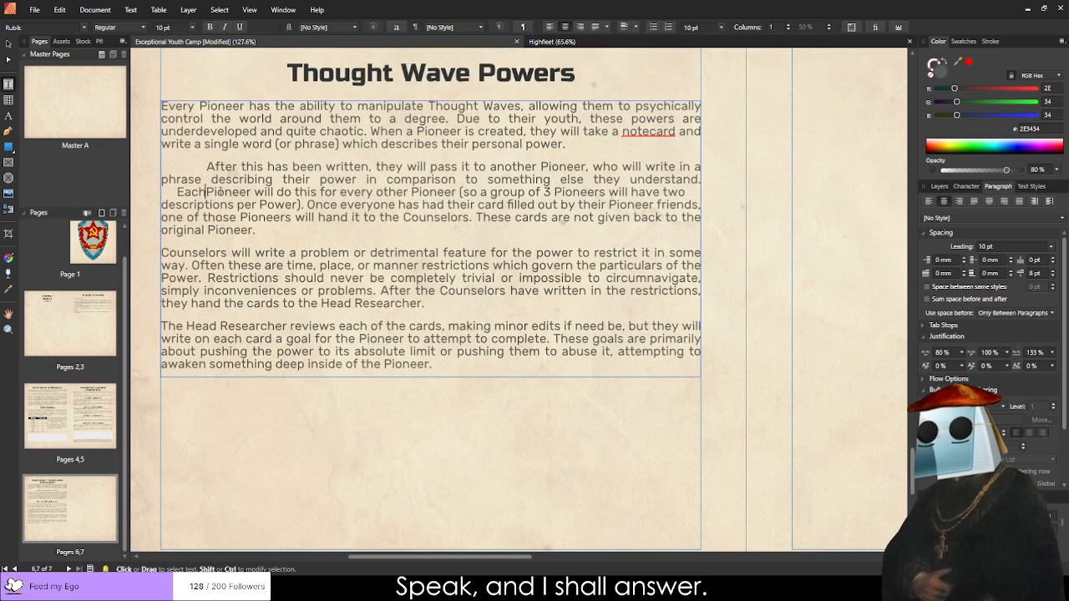
key("Return")
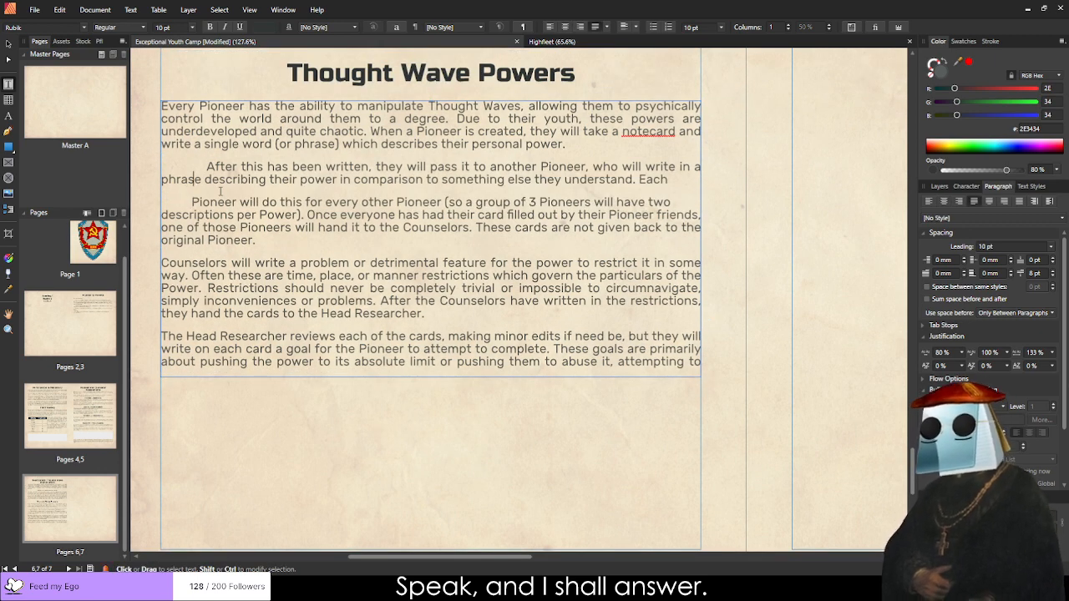
key("BackSpace")
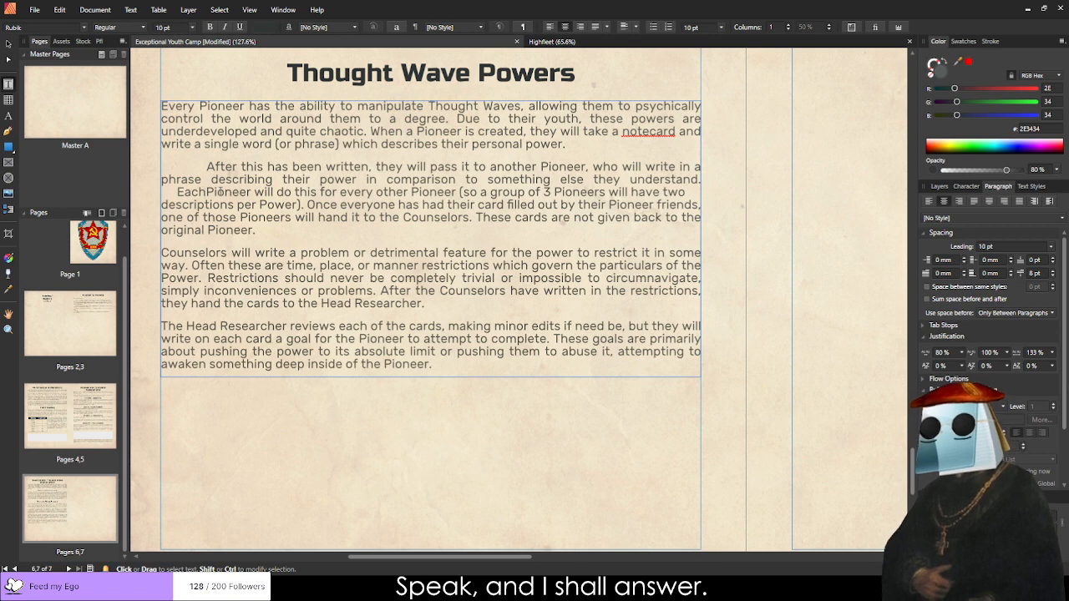
key("Return")
key("Up")
key("Up")
key("BackSpace")
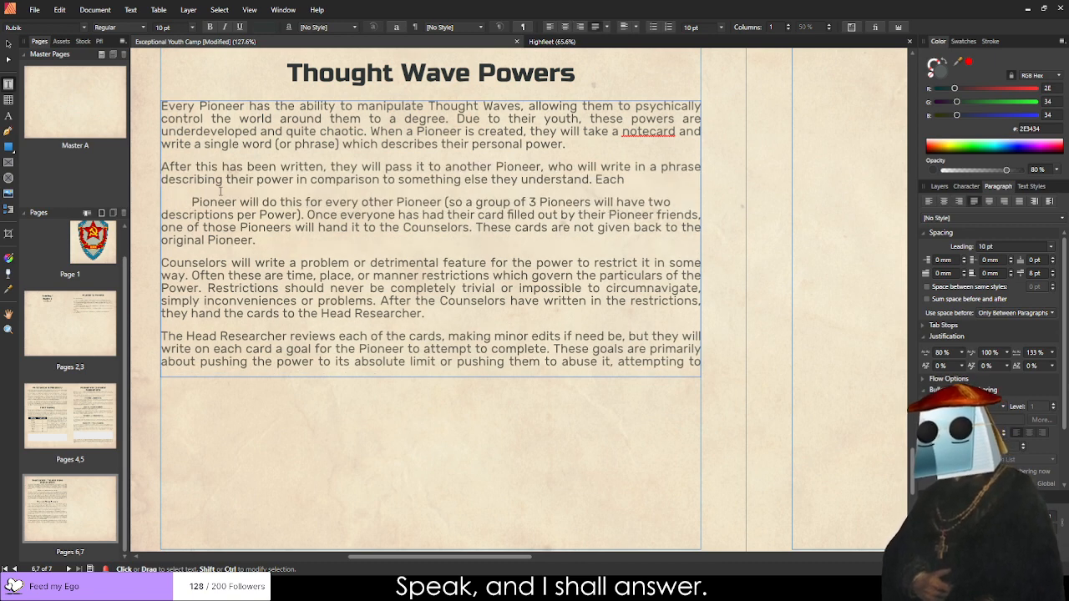
key("BackSpace")
key("Return")
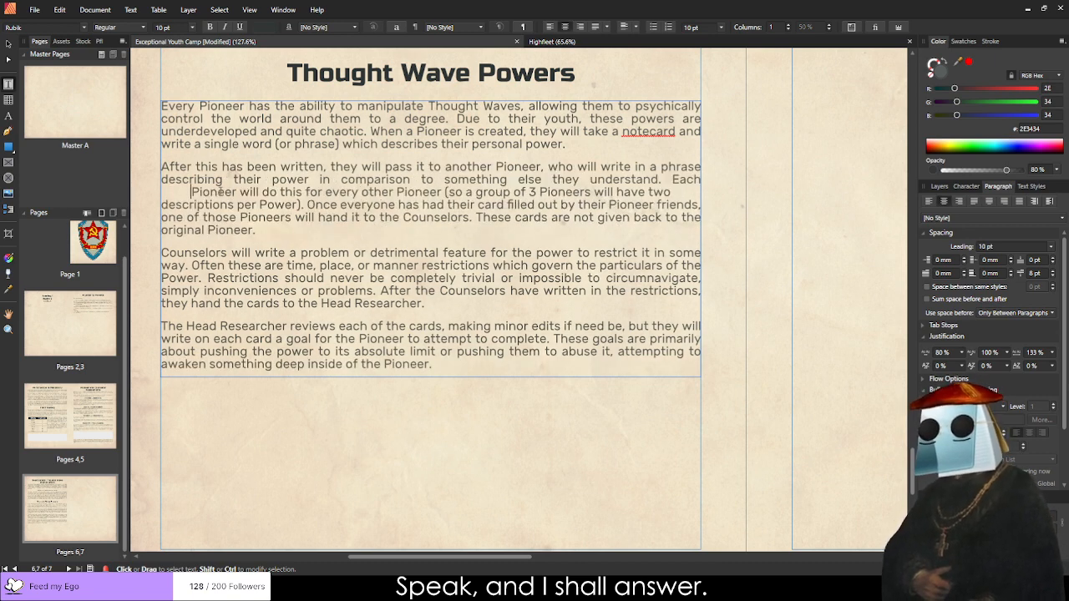
key("BackSpace")
key("Return")
key("BackSpace")
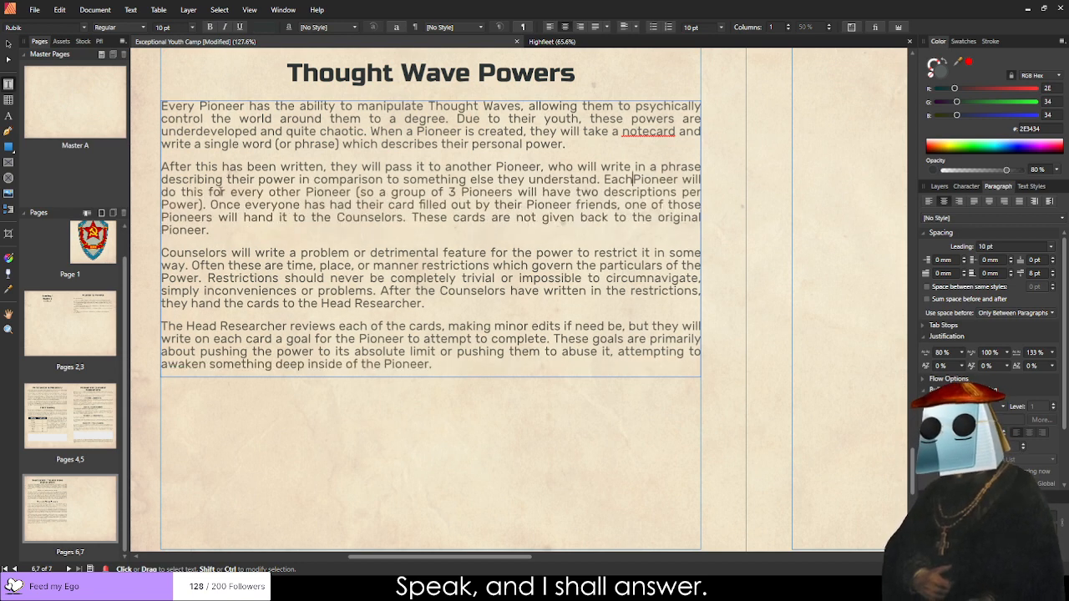
Split the "After this has been written" paragraph so that "Each Pioneer will do this" begins a new paragraph.
key("Left")
key("Left")
key("Left")
key("Left")
key("Return")
key("BackSpace")
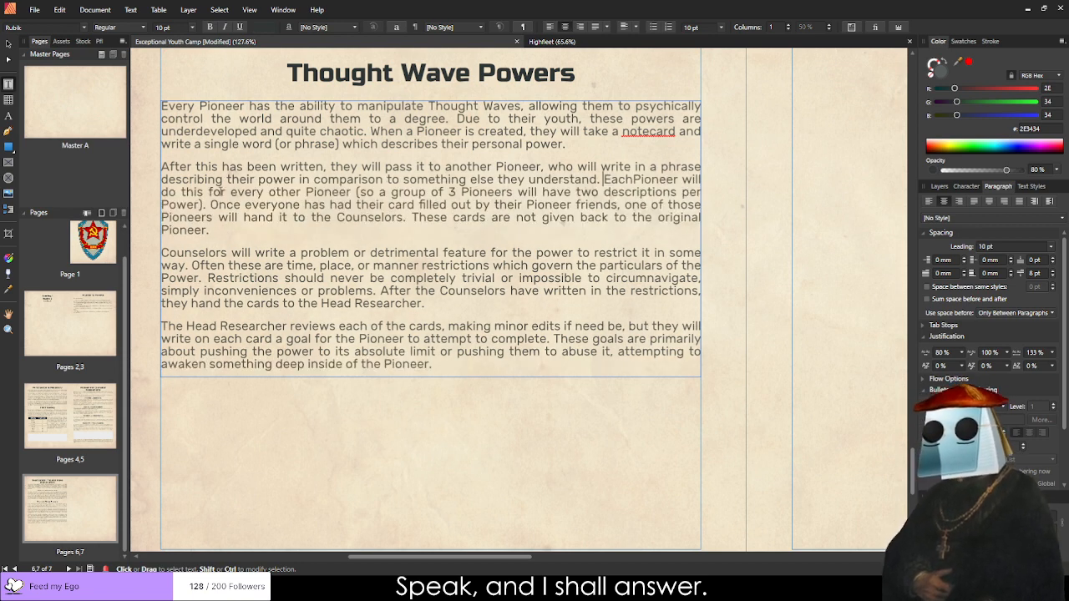
key("Return")
Restore the single space between "Each" and "Pioneer" in the new paragraph's opening.
key("Left")
key("Right")
key("Right")
key("Right")
key("Right")
key("Right")
key("Right")
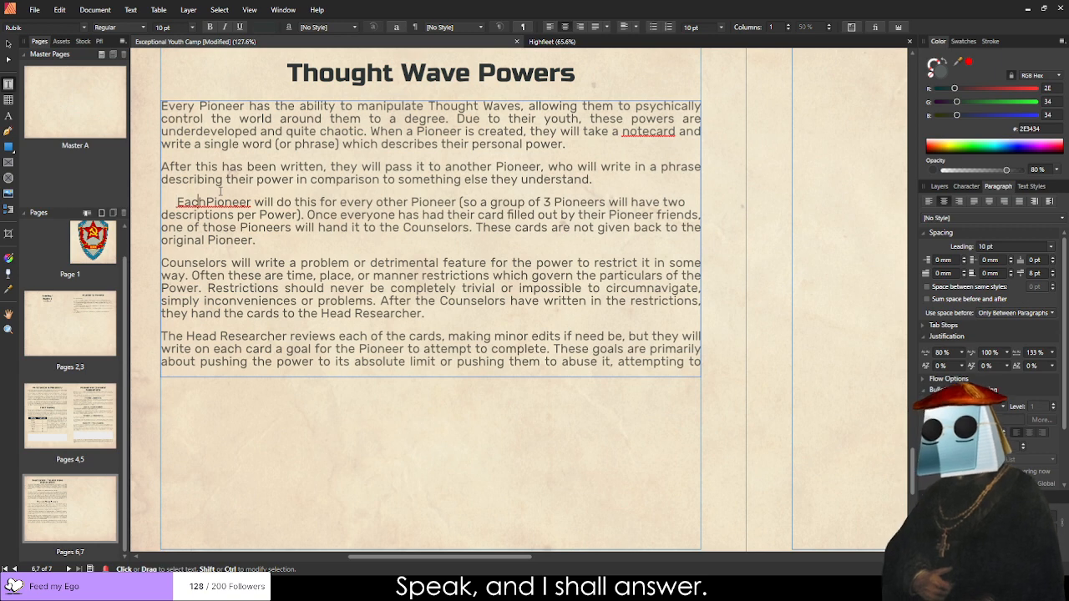
key("BackSpace")
key("Left")
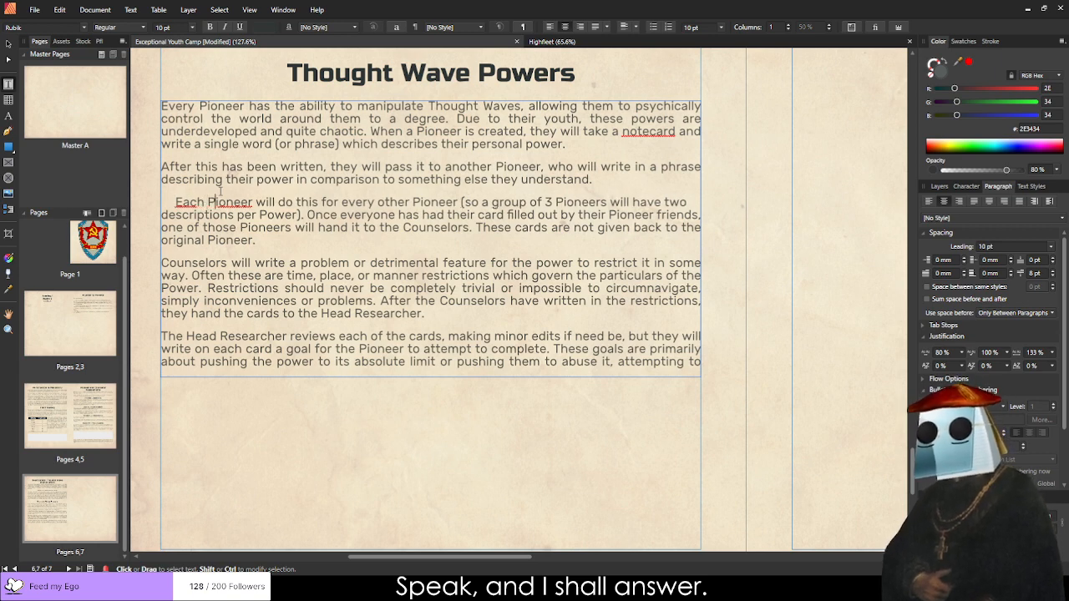
Try to remove the indent before "Each Pioneer" by deleting and retyping the "E".
key("Left")
key("Left")
key("Left")
key("Left")
key("Left")
key("Left")
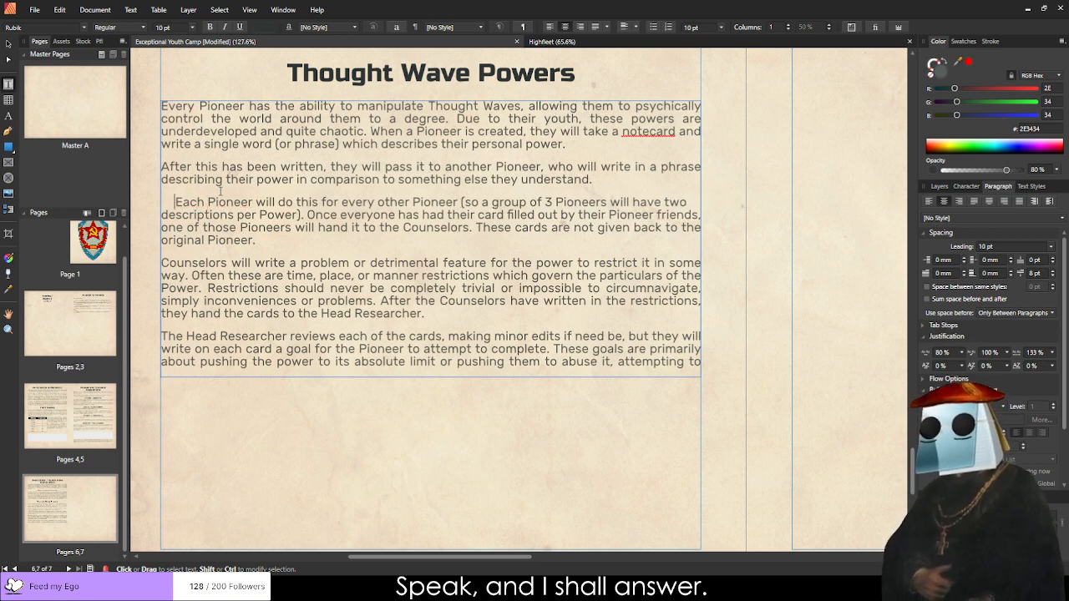
key("Right")
key("Delete")
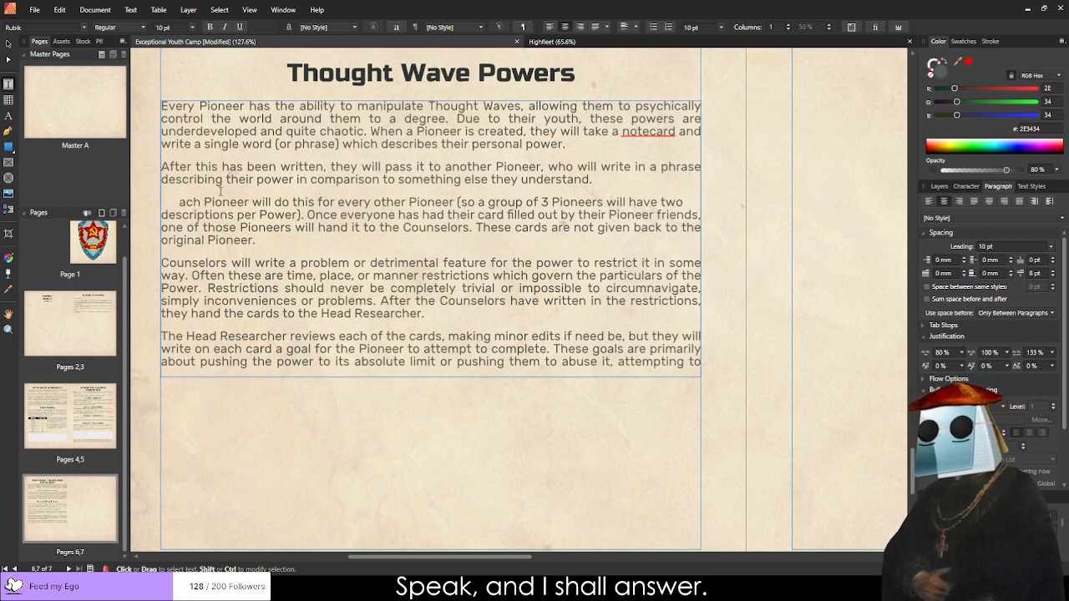
type("E")
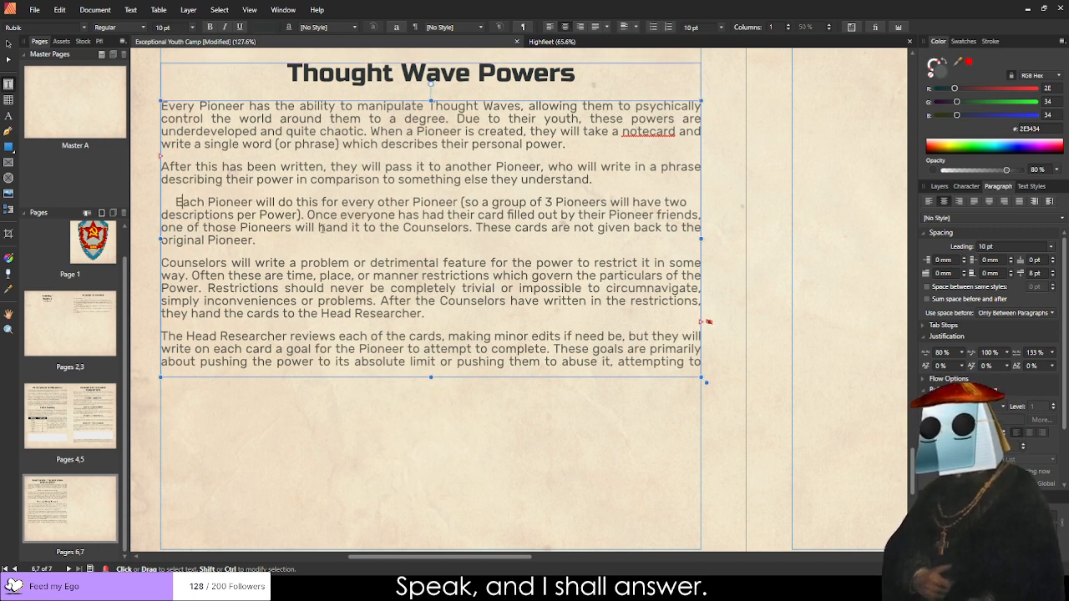
Justify the last three paragraphs with left-aligned final lines and extend their frame to fit the Head Researcher paragraph.
left_click_drag(325, 227, 712, 380)
left_click(172, 202)
left_click(549, 27)
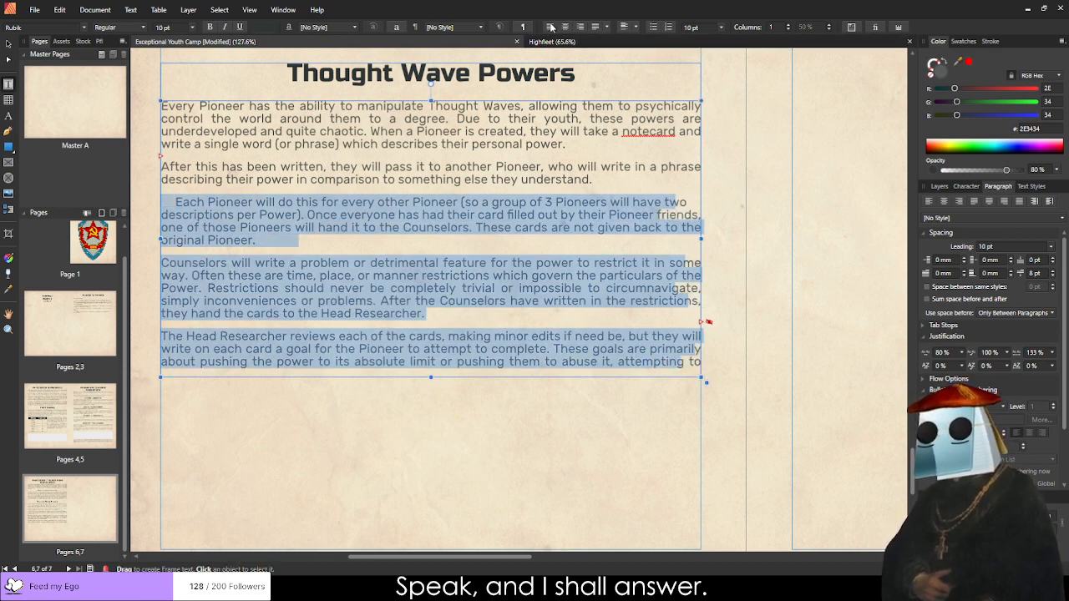
left_click(595, 26)
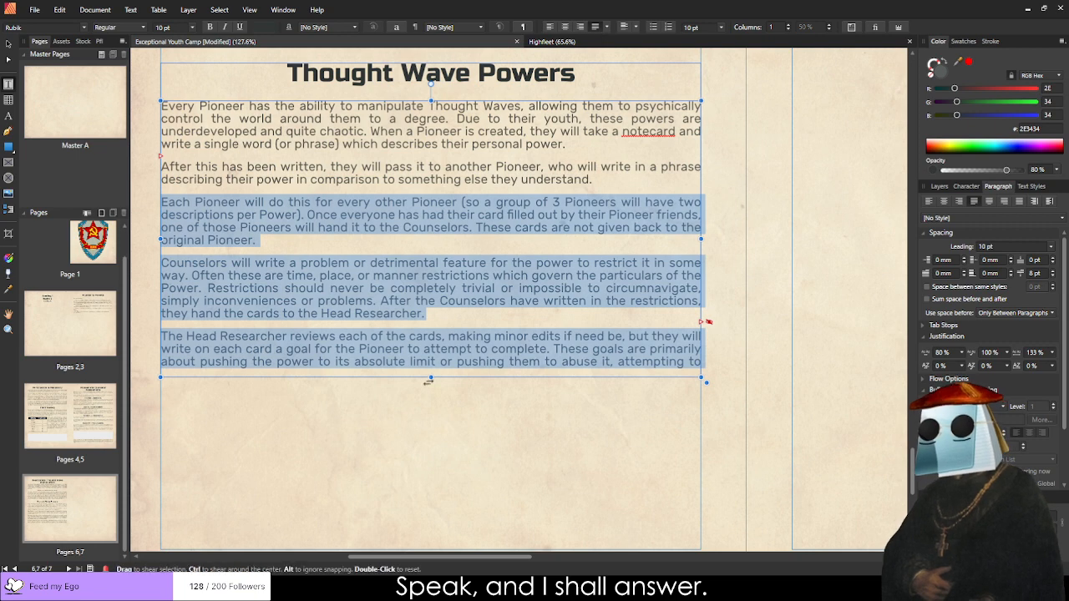
mouse_move(431, 377)
left_mouse_down()
mouse_move(432, 402)
mouse_move(431, 392)
left_mouse_up()
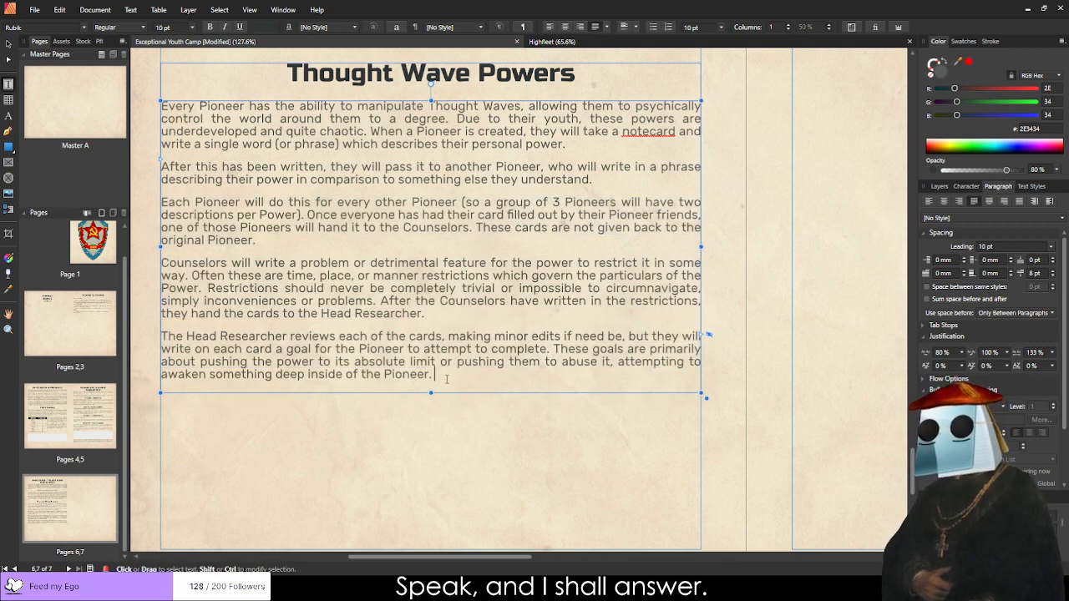
left_click(331, 212)
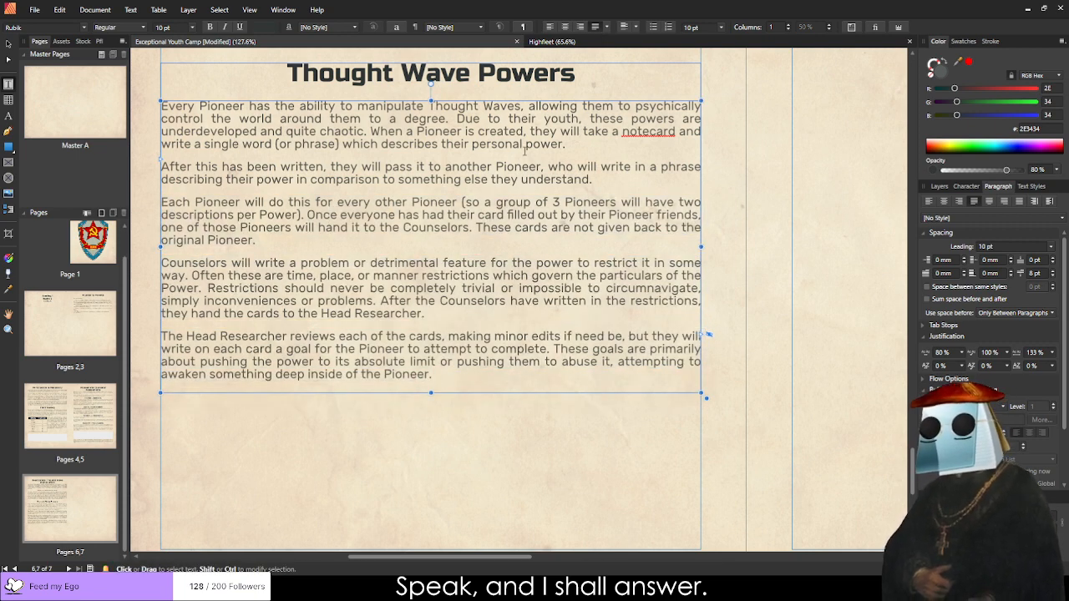
Look over the Thought Wave page's layout, from its main title to the empty space above the bottom margin.
scroll(445, 200, "up", 4)
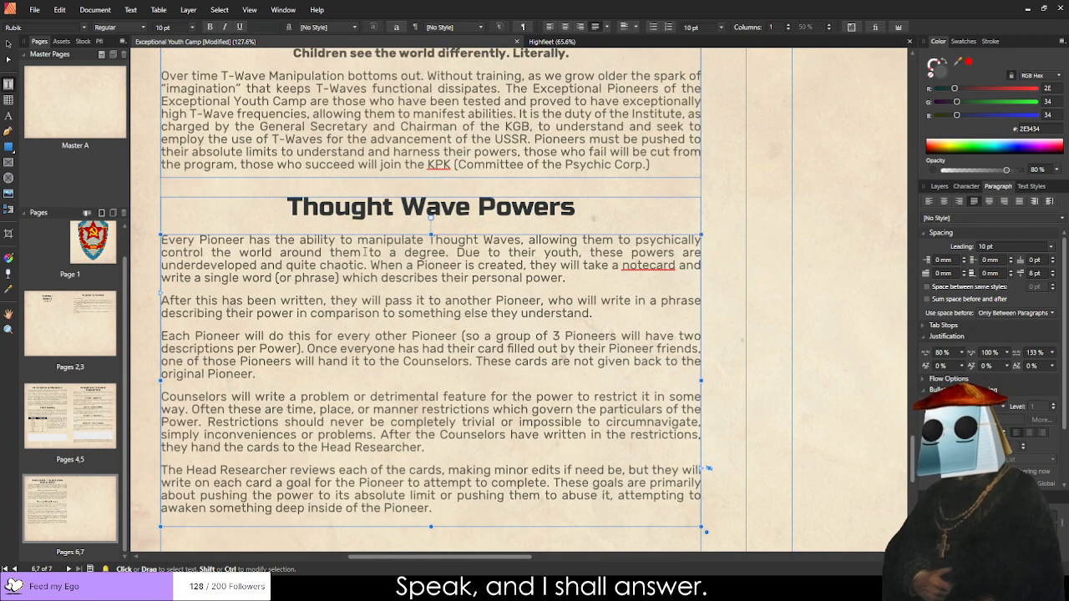
scroll(363, 353, "down", 7)
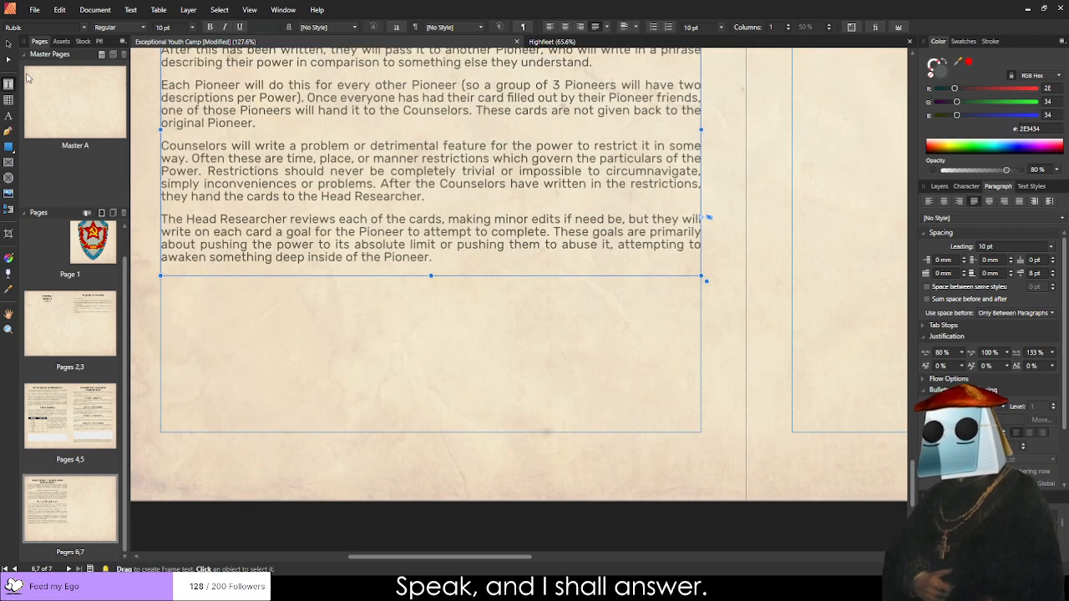
left_click(8, 42)
scroll(449, 430, "up", 8)
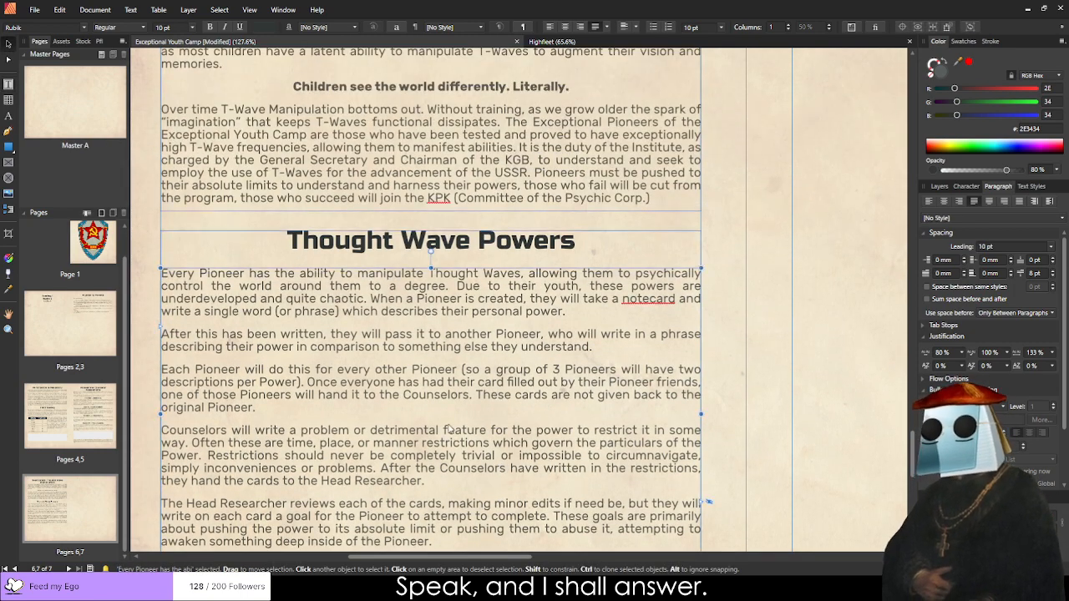
scroll(478, 417, "down", 5)
scroll(742, 365, "up", 3)
scroll(344, 353, "down", 6)
scroll(274, 375, "up", 6)
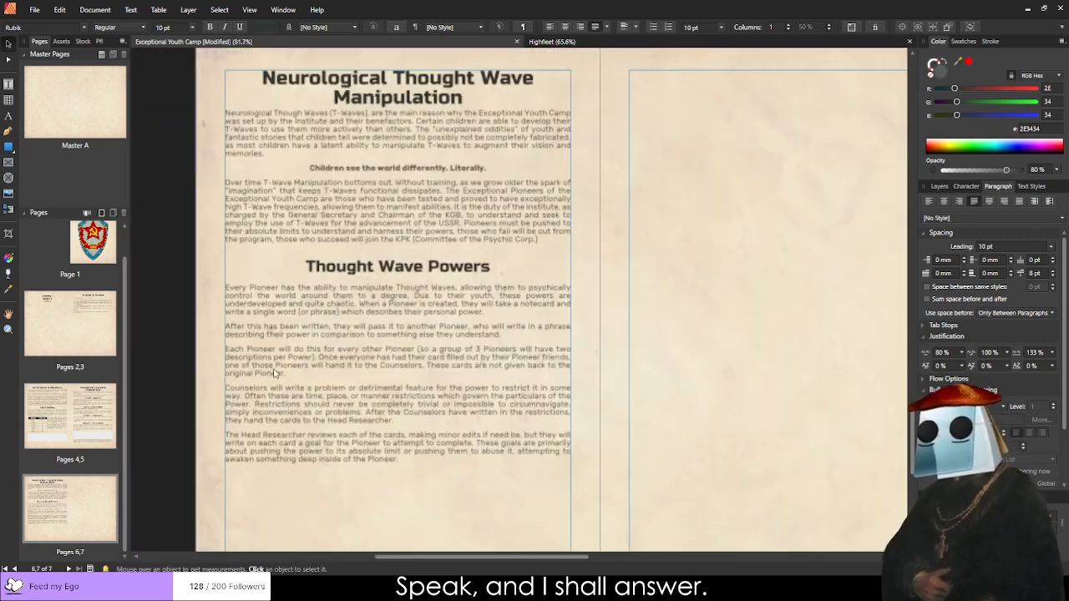
left_click(428, 316)
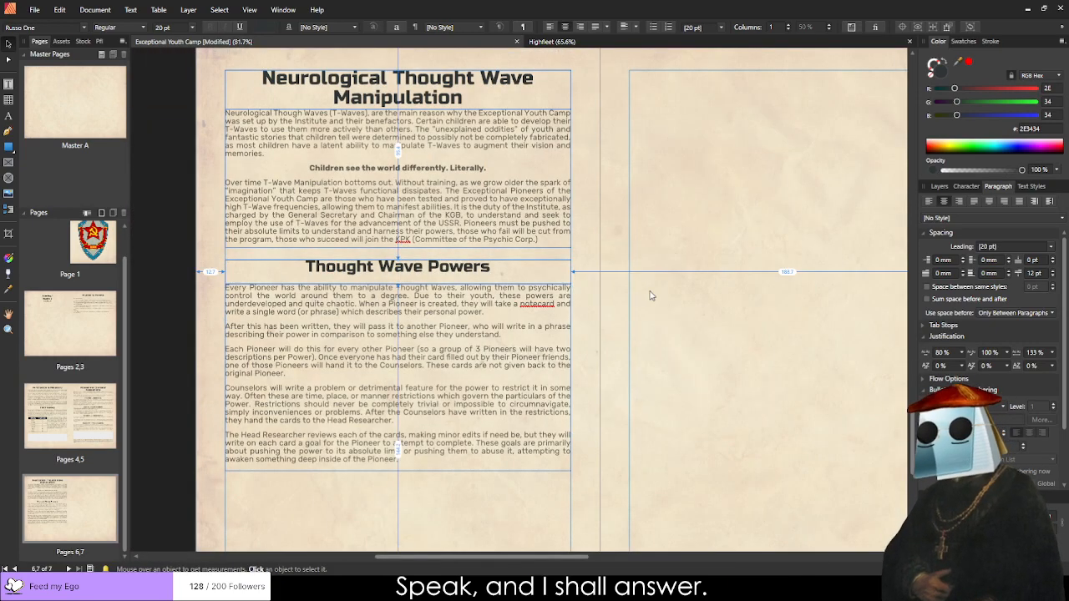
Copy the light grey placeholder rectangle from page 5 and place the duplicate near the top margin of page 7.
scroll(652, 295, "down", 3)
scroll(718, 305, "up", 2)
scroll(668, 212, "up", 2)
left_click(620, 132)
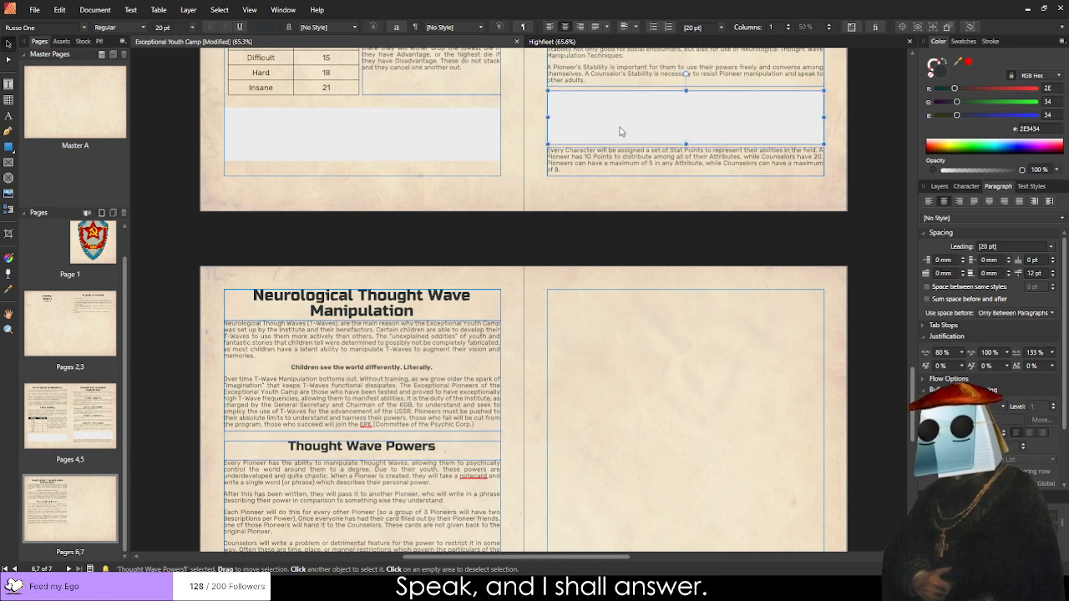
key("ctrl+c")
key("ctrl+v")
left_click_drag(612, 322, 609, 348)
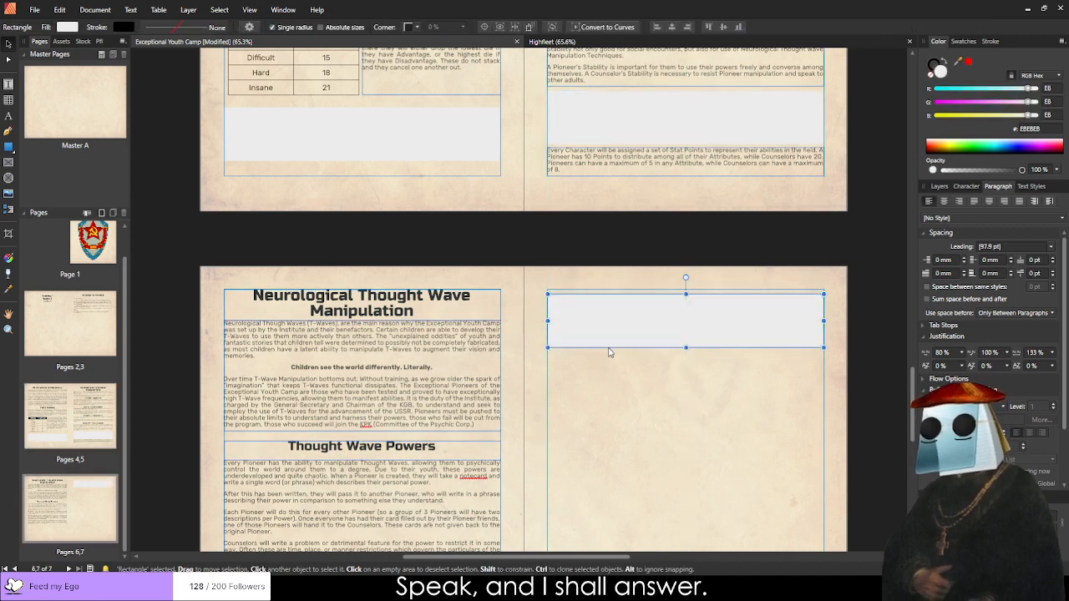
Stretch the copied rectangle downward so it fills page 7 nearly to the bottom margin.
scroll(609, 353, "down", 5)
left_click_drag(686, 132, 683, 464)
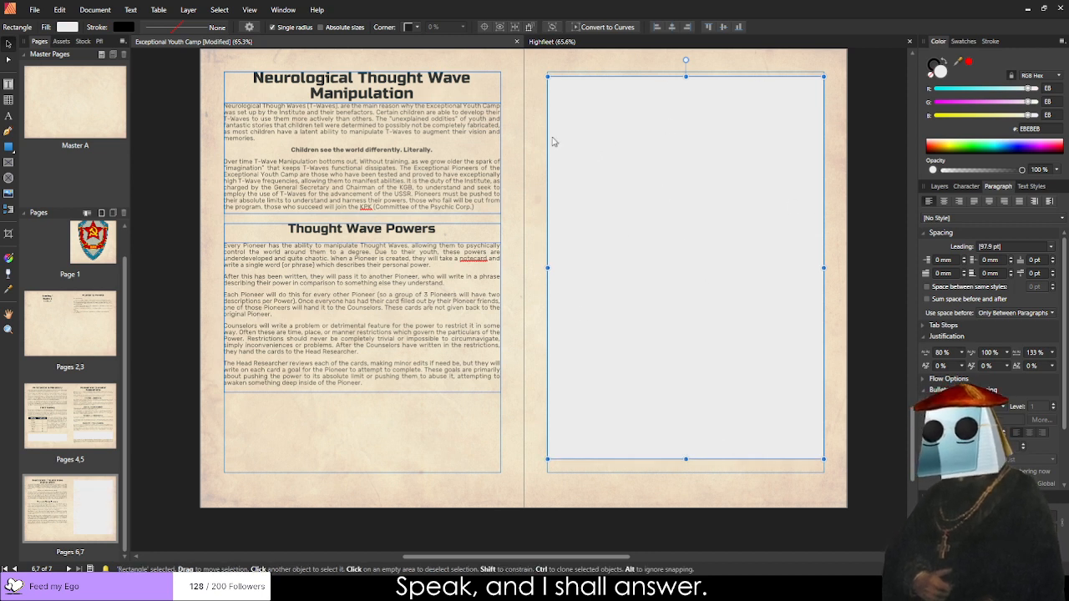
left_click(517, 425)
Try aligning the "Thought Wave Powers" heading and body with the bottom margin, and return them to just below the introduction.
left_click(393, 234)
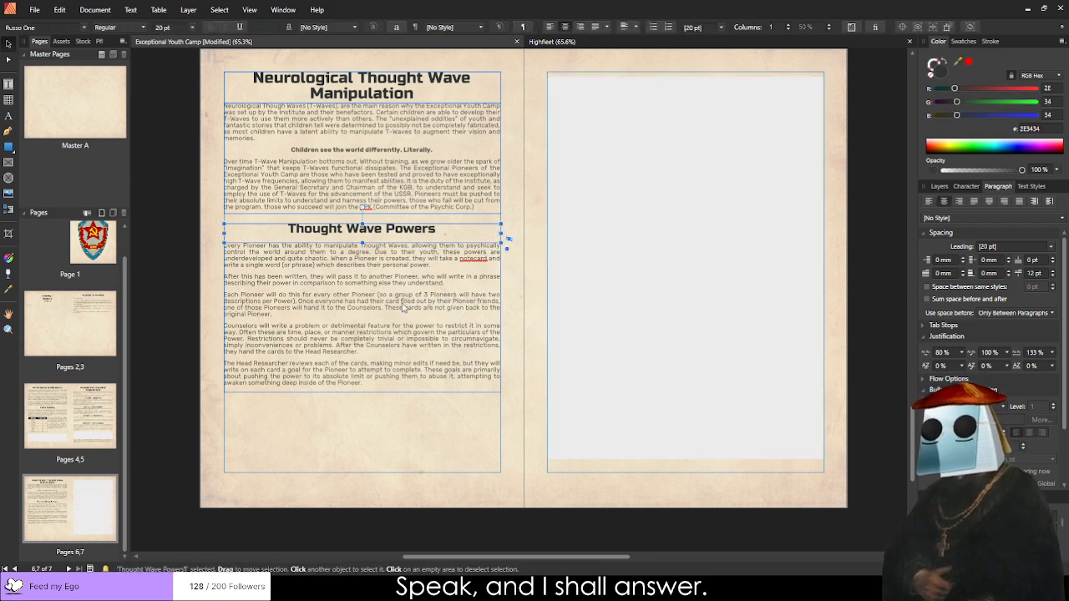
left_click_drag(403, 233, 403, 314)
key("Escape")
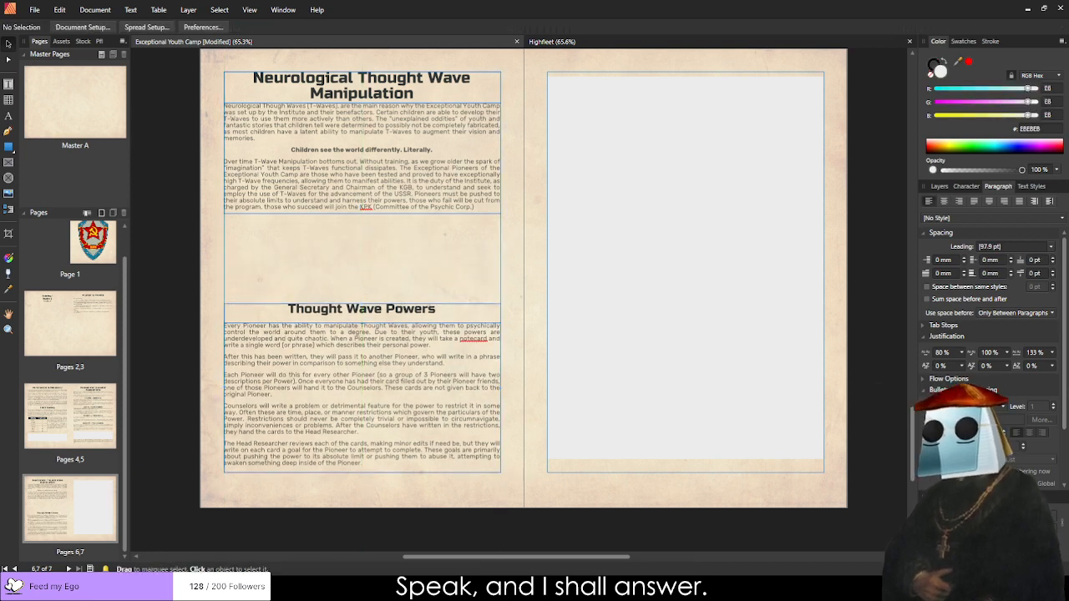
left_click(398, 326)
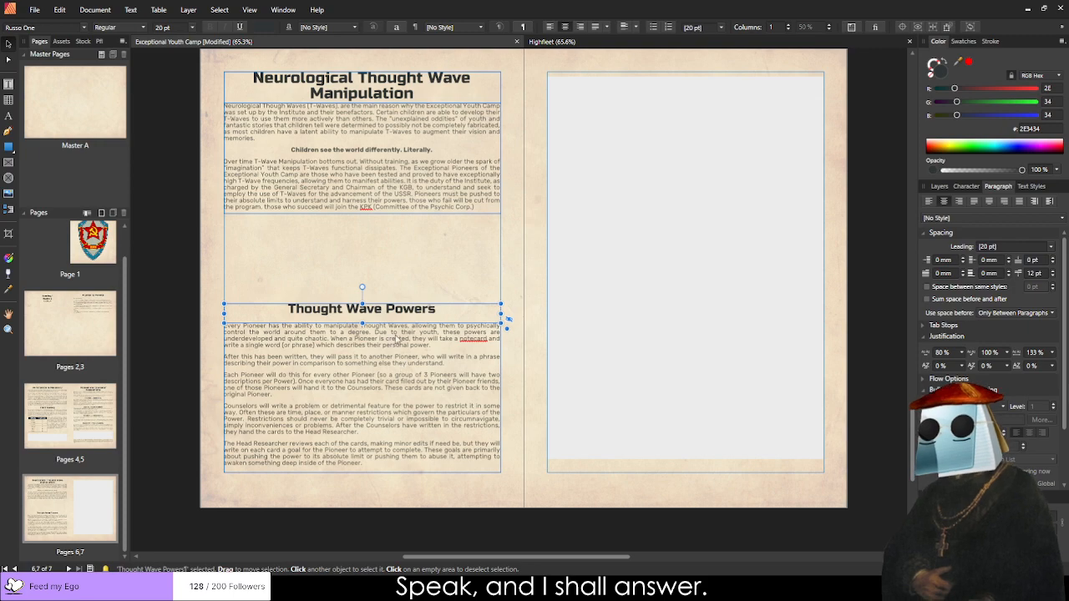
left_click_drag(399, 326, 389, 233)
left_click(479, 422)
Copy the smallest "Body Text" sample from page 2 to the empty area below the Thought Wave Powers rules on page 6.
scroll(479, 426, "up", 15)
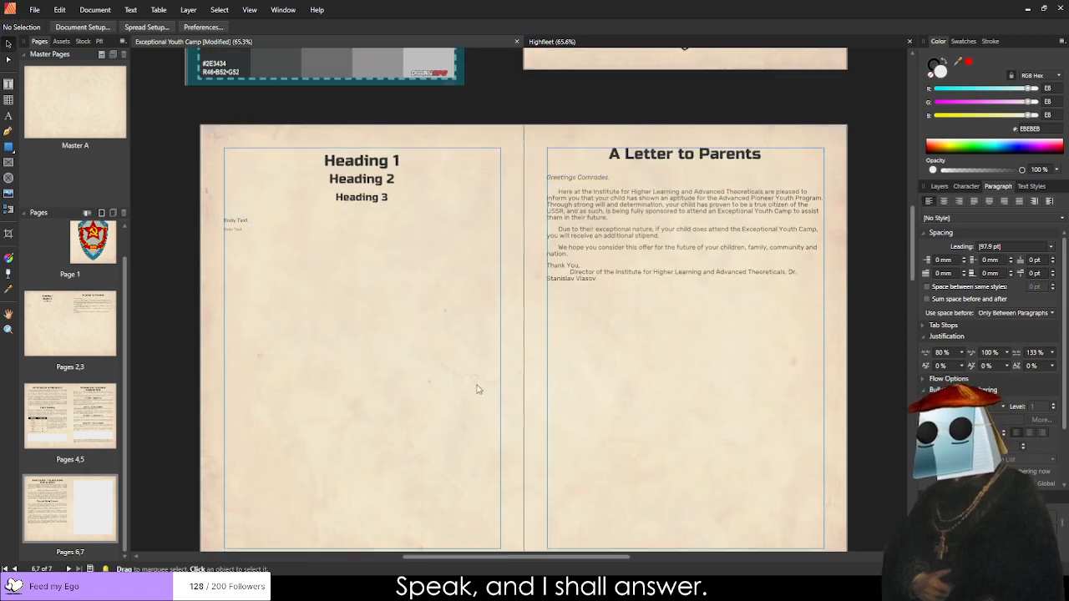
left_click(236, 229)
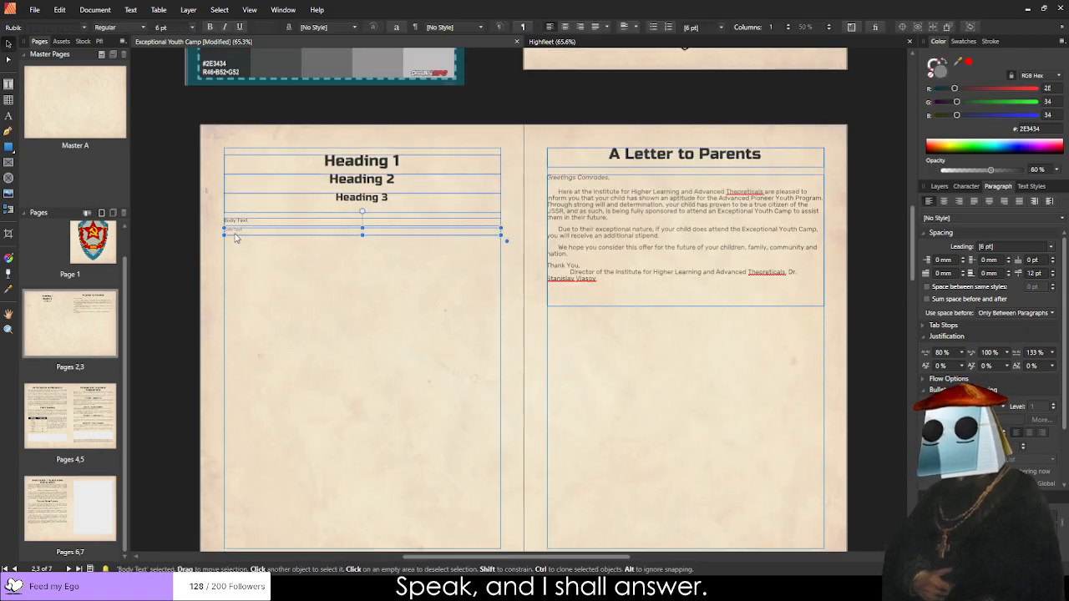
scroll(260, 431, "down", 12)
left_click_drag(256, 232, 255, 382)
scroll(256, 411, "down", 10)
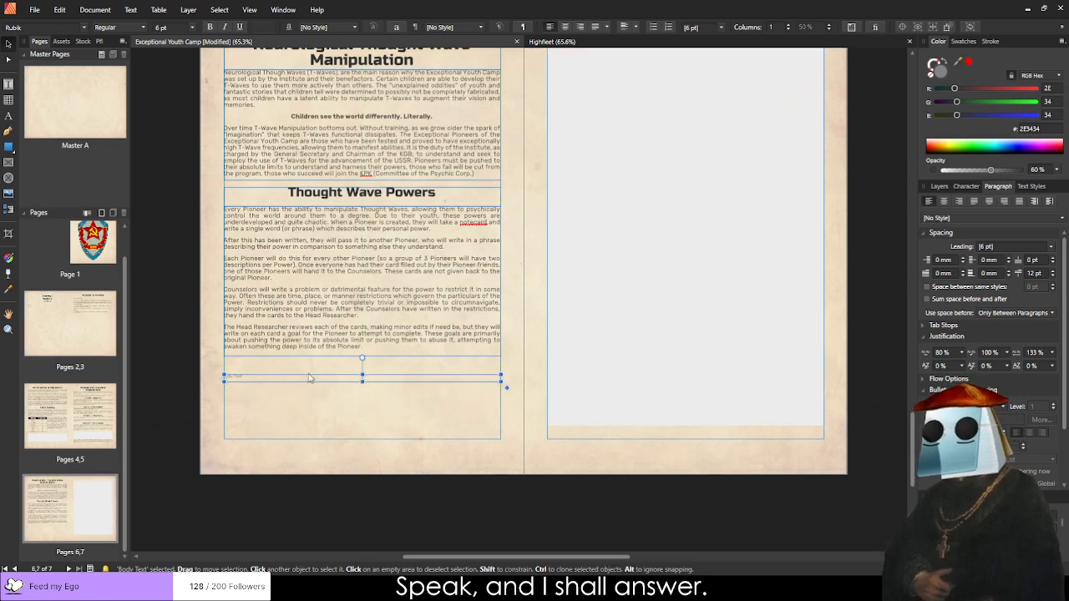
Set the copied "Body Text" placeholder's font size to 8 pt.
double_click(251, 377)
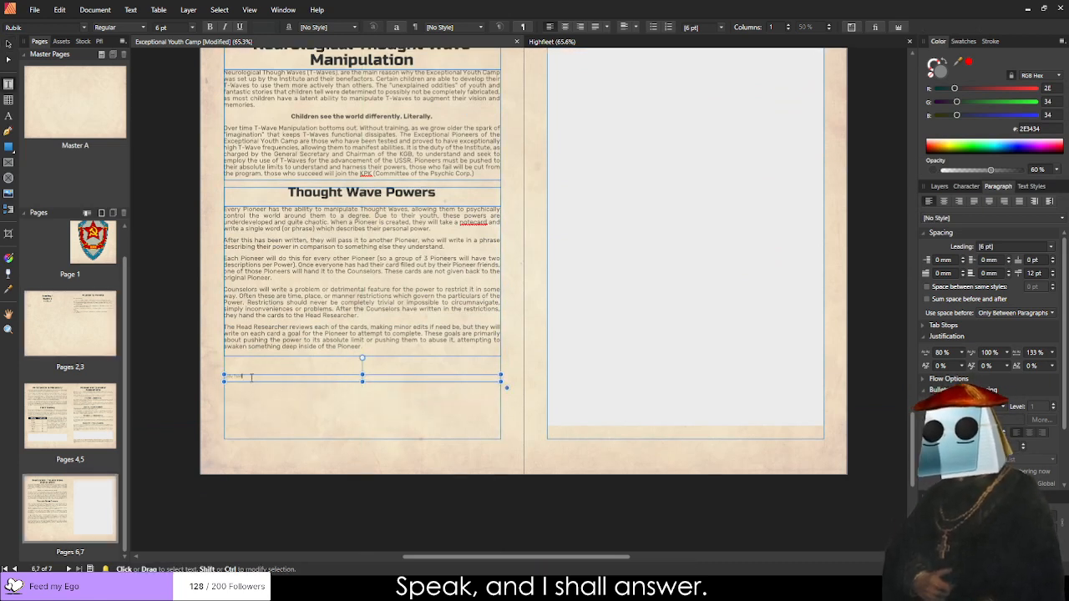
triple_click(252, 377)
left_click(165, 29)
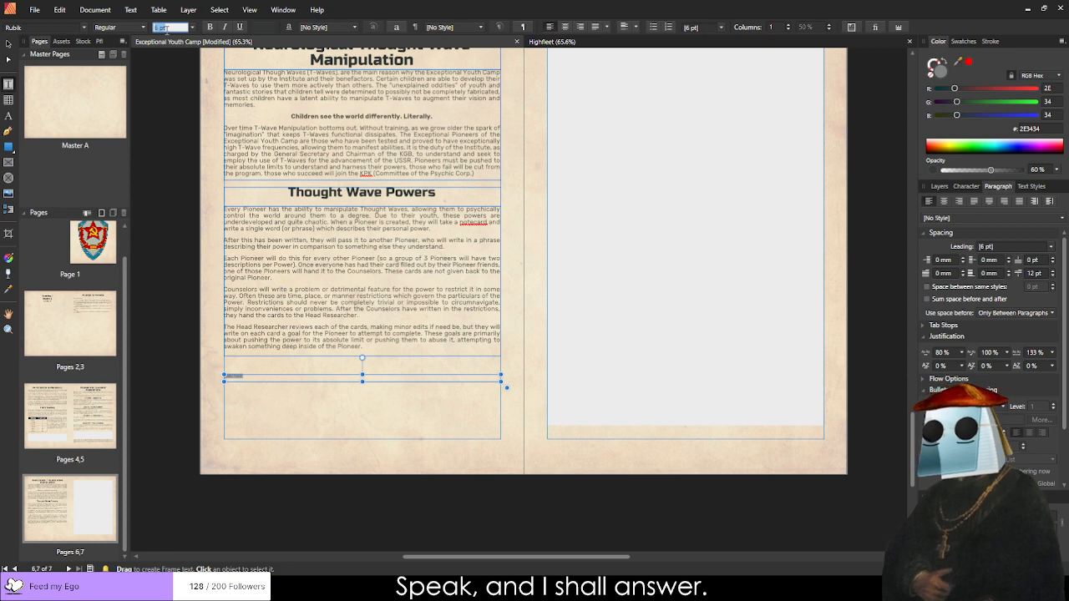
type("8")
key("Return")
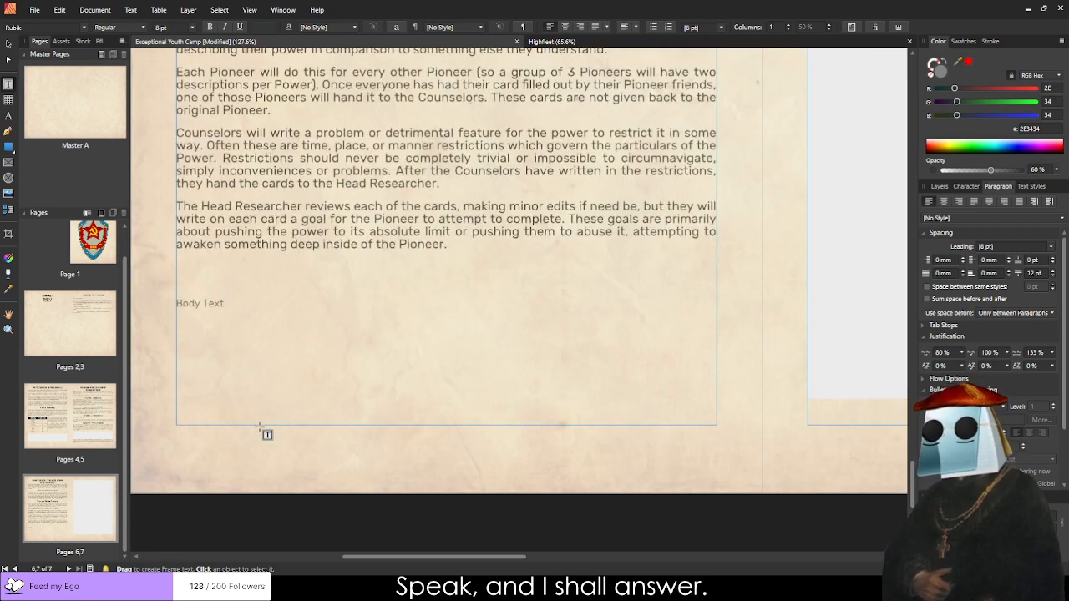
Replace the "Body Text" placeholder with the Astral Projection example and extend its frame to the bottom margin.
scroll(262, 432, "up", 3)
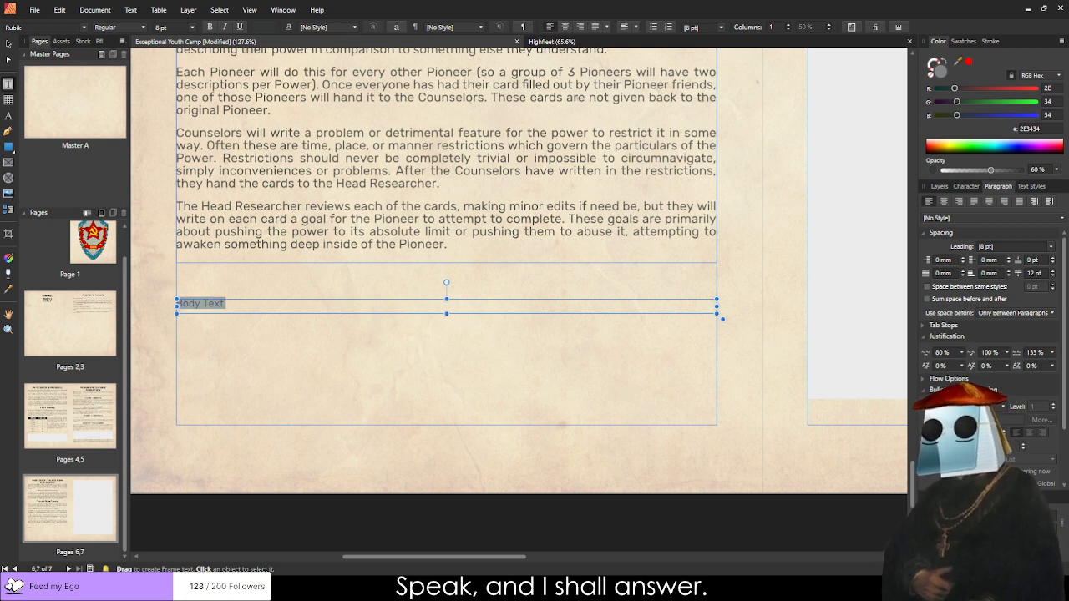
key("ctrl+v")
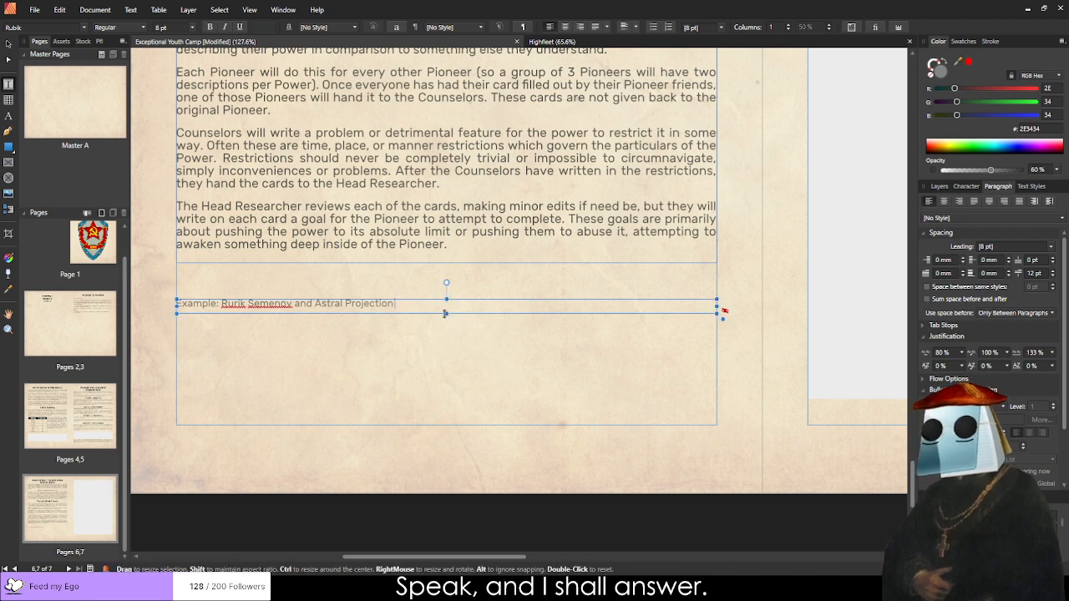
left_click_drag(446, 314, 448, 426)
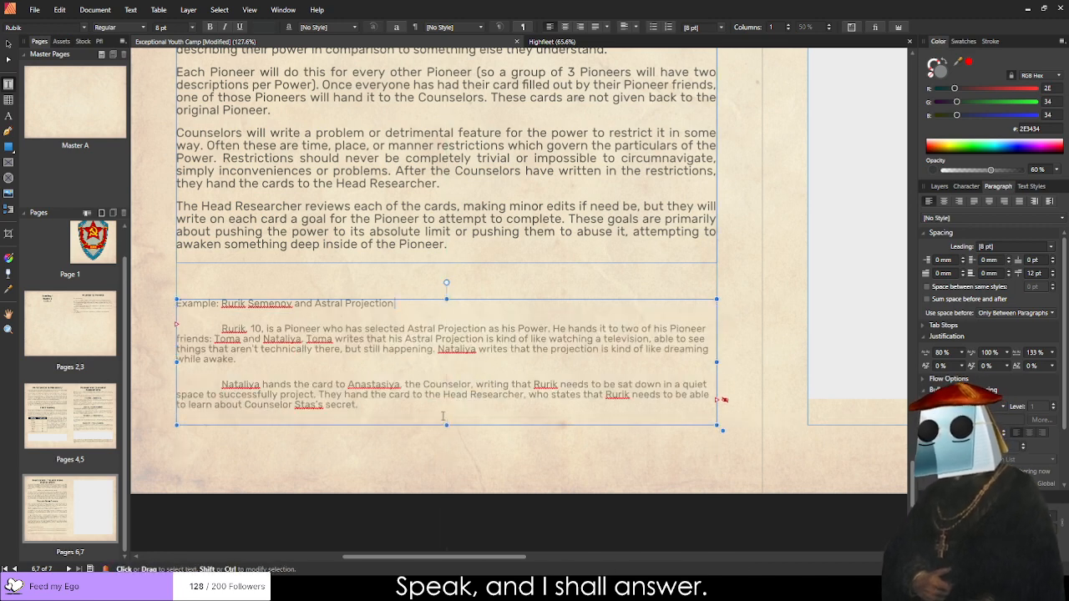
Center the Astral Projection example text and make its "Example" title line bold.
left_click_drag(362, 405, 177, 303)
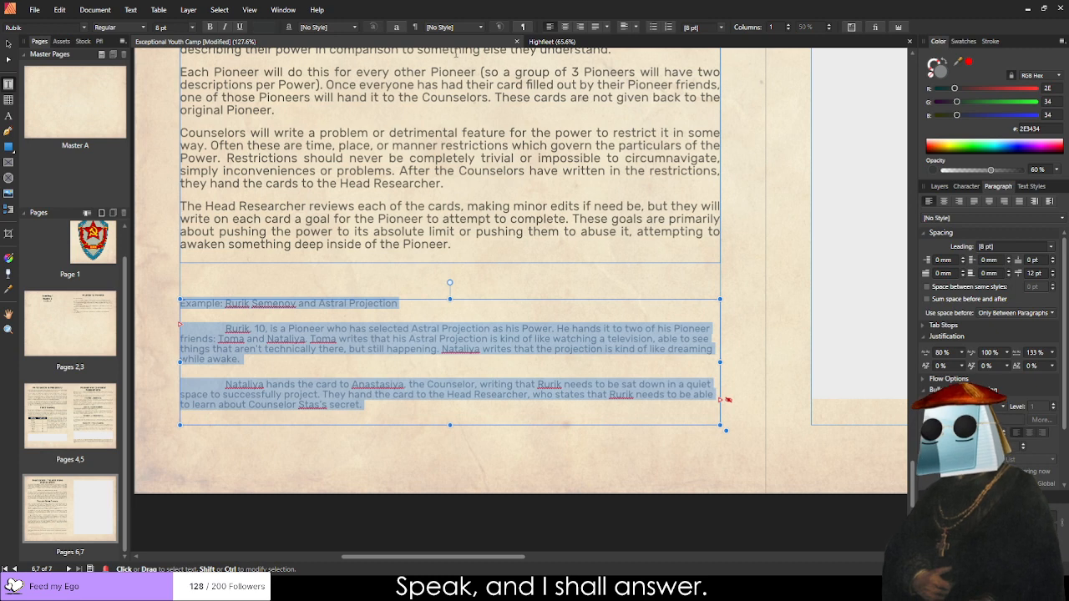
left_click(564, 26)
left_click(268, 380)
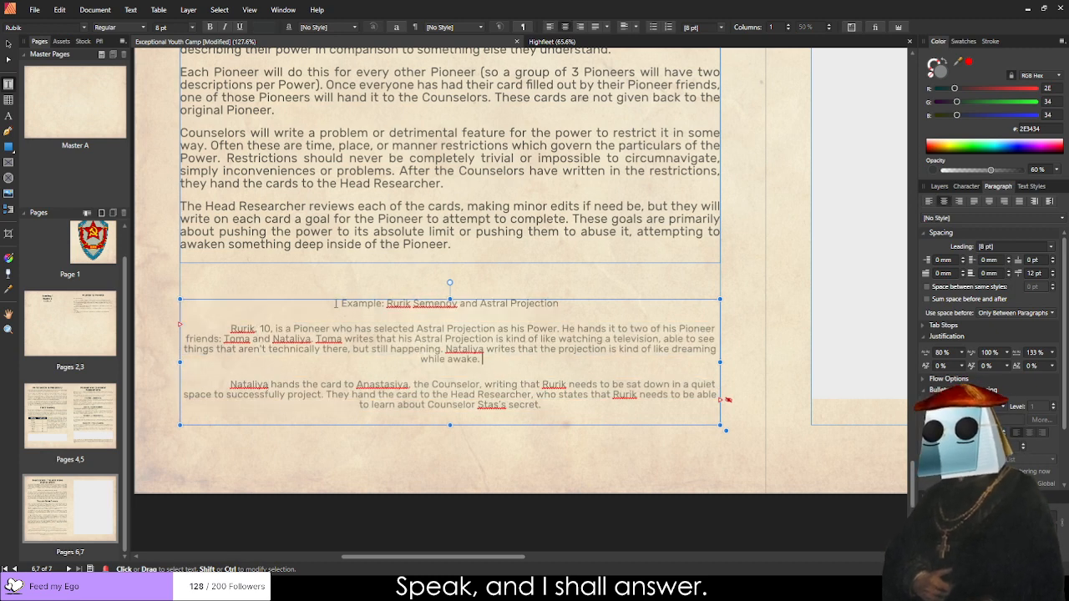
left_click_drag(338, 303, 599, 303)
key("ctrl+b")
left_click(528, 329)
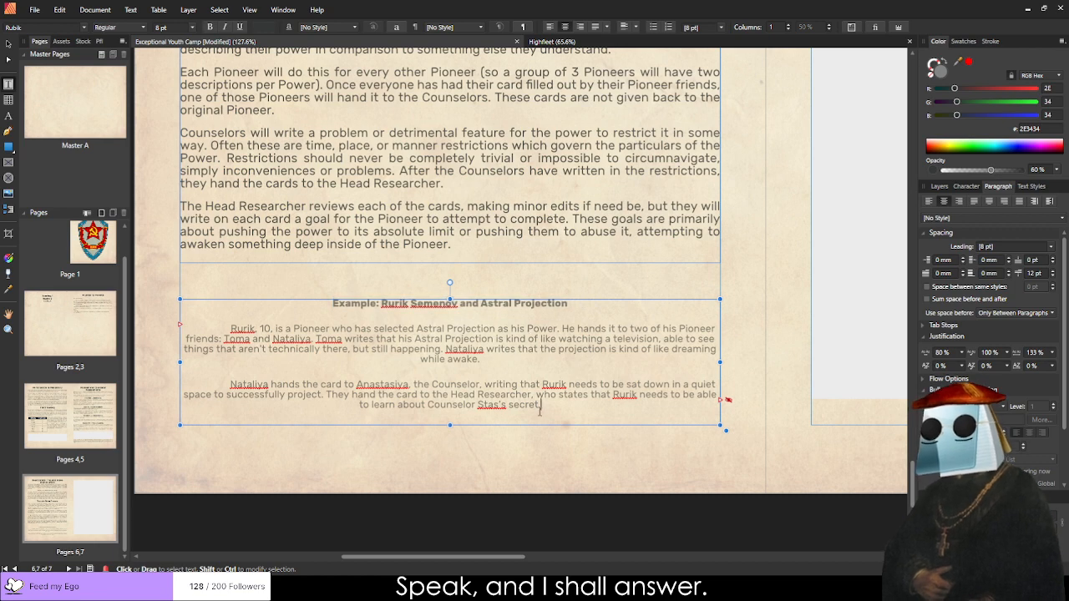
Set the space after paragraphs to 6 pt for all of the Astral Projection example text.
key("ctrl+a")
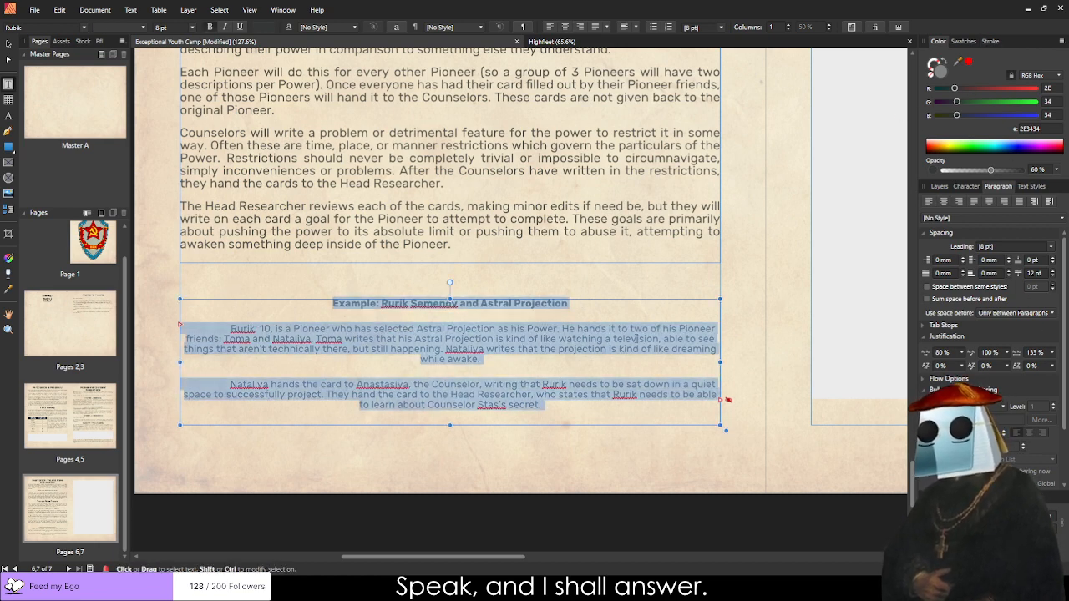
left_click(1033, 273)
type("8")
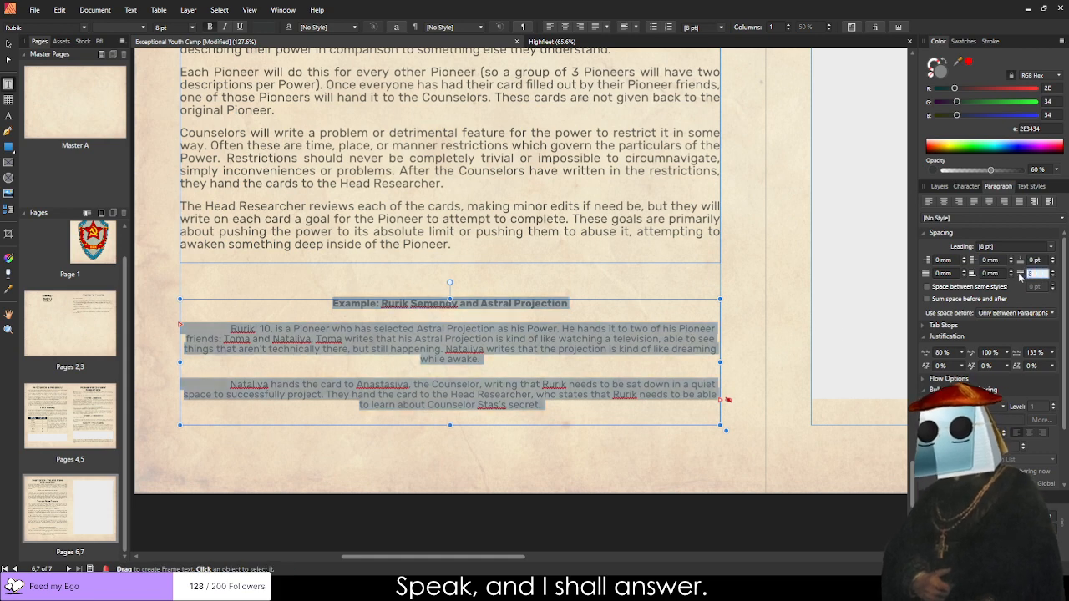
key("Return")
left_click(1032, 274)
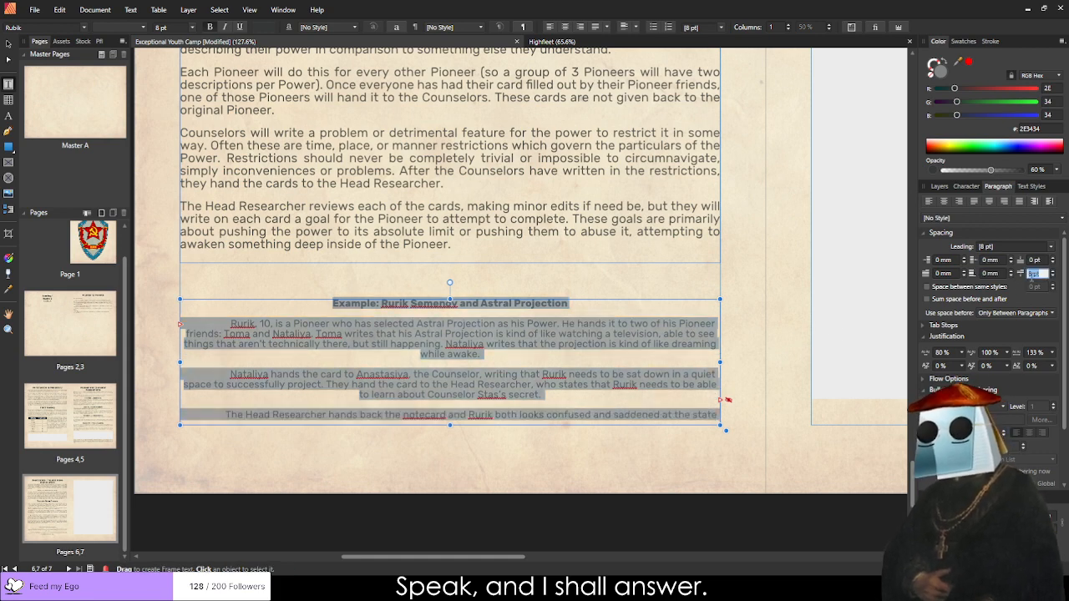
type("6")
key("Return")
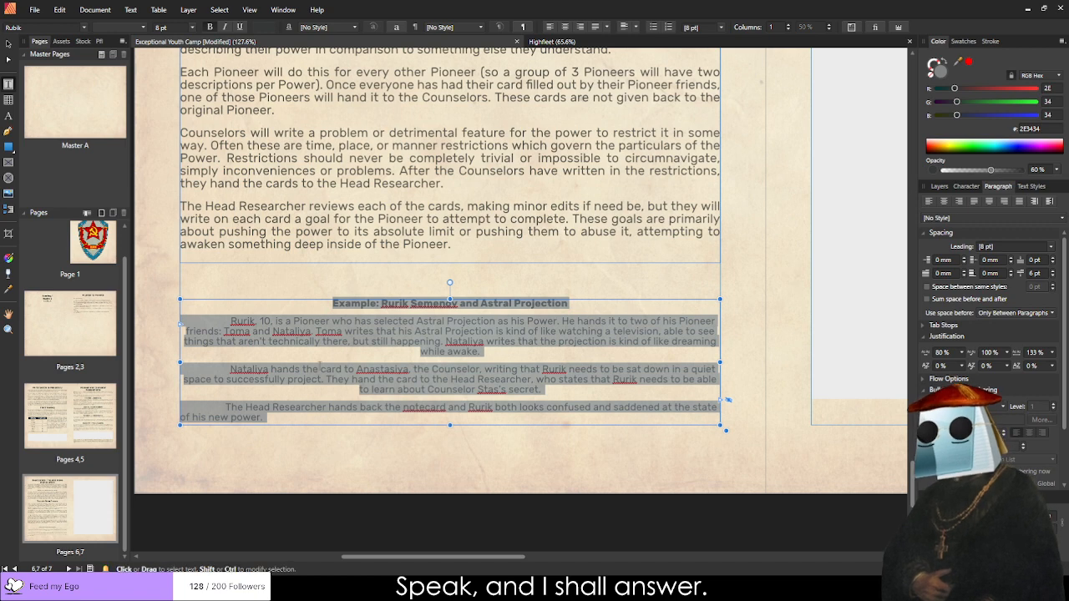
Remove the leading indent from the example's closing paragraph and center the example text.
left_click(215, 404)
key("BackSpace")
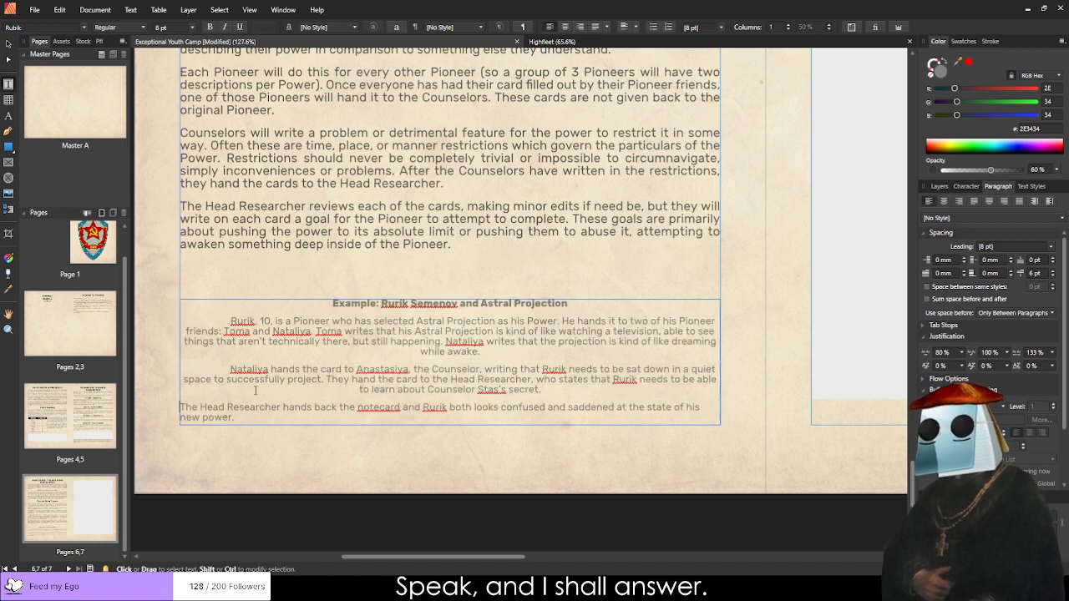
key("ctrl+a")
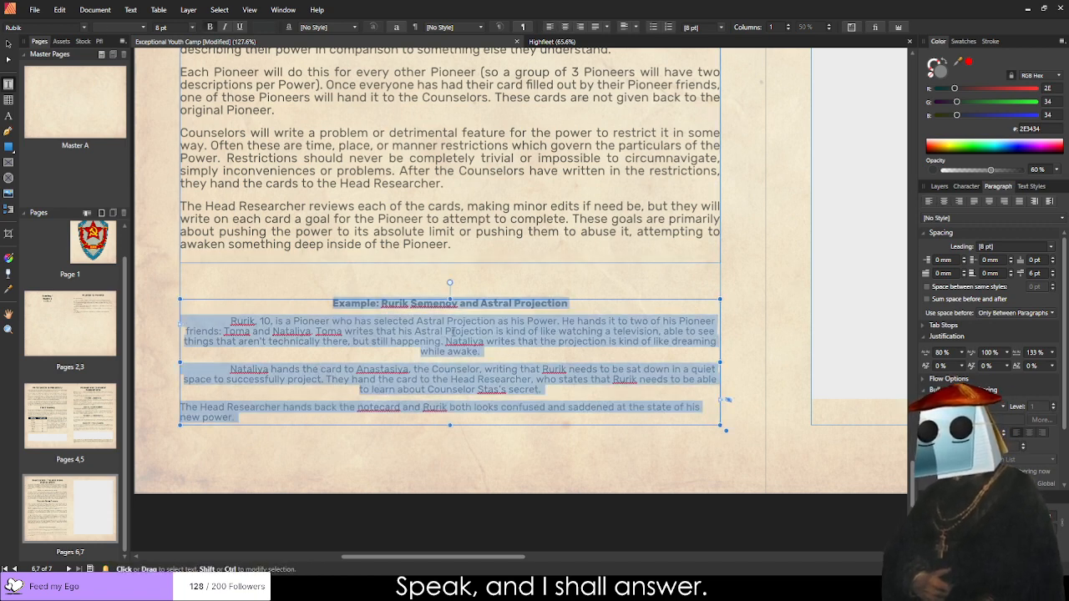
left_click(945, 204)
left_click(415, 407)
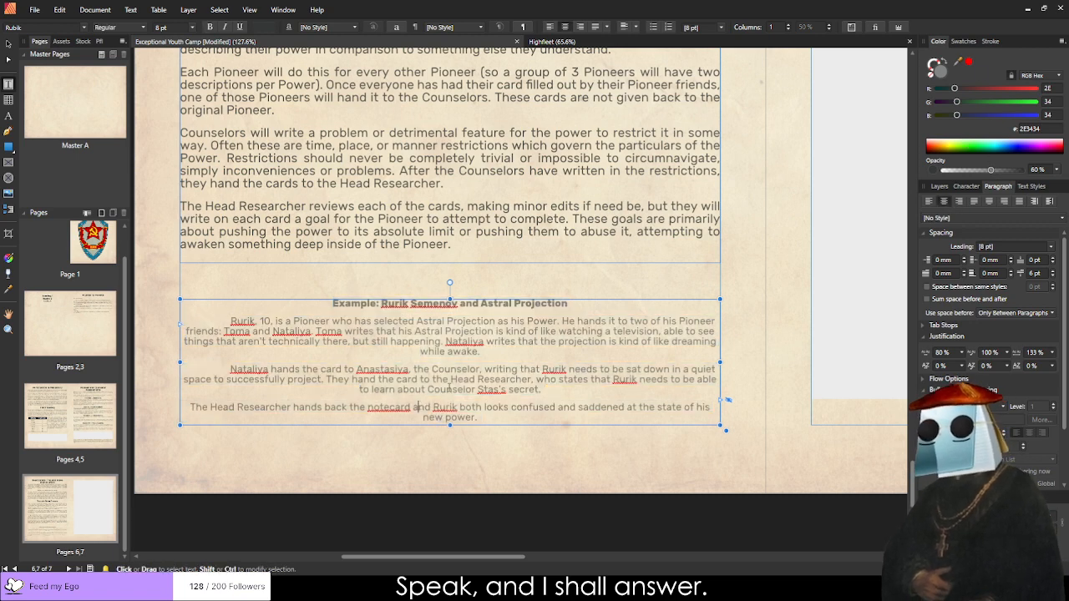
Reword the example's closing sentence so the notecard is handed back to the Pioneer, "and he both looks confused and saddened".
left_click(230, 321)
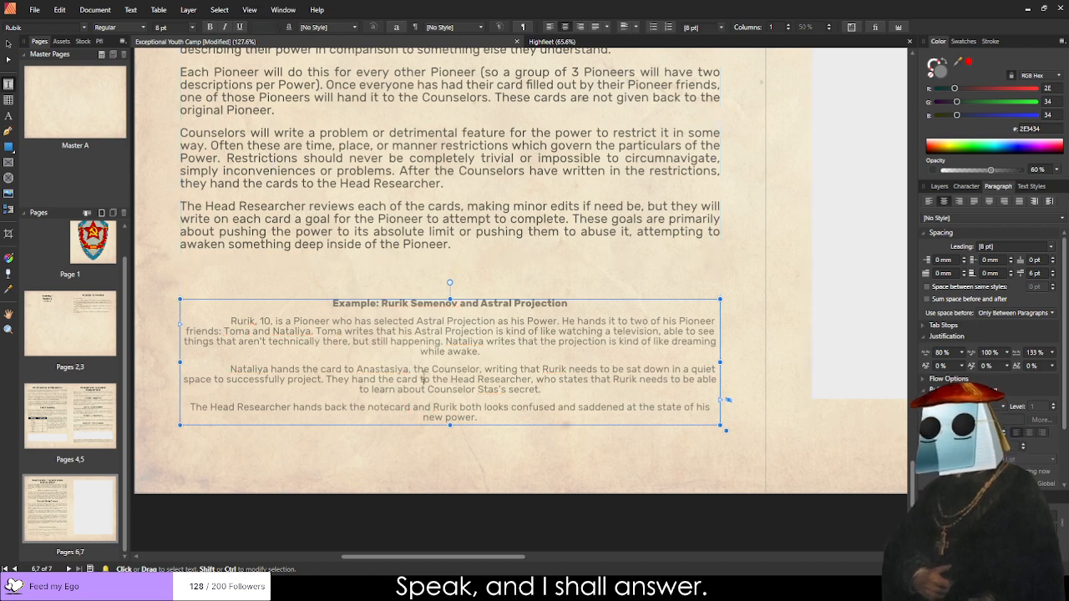
scroll(279, 399, "up", 2)
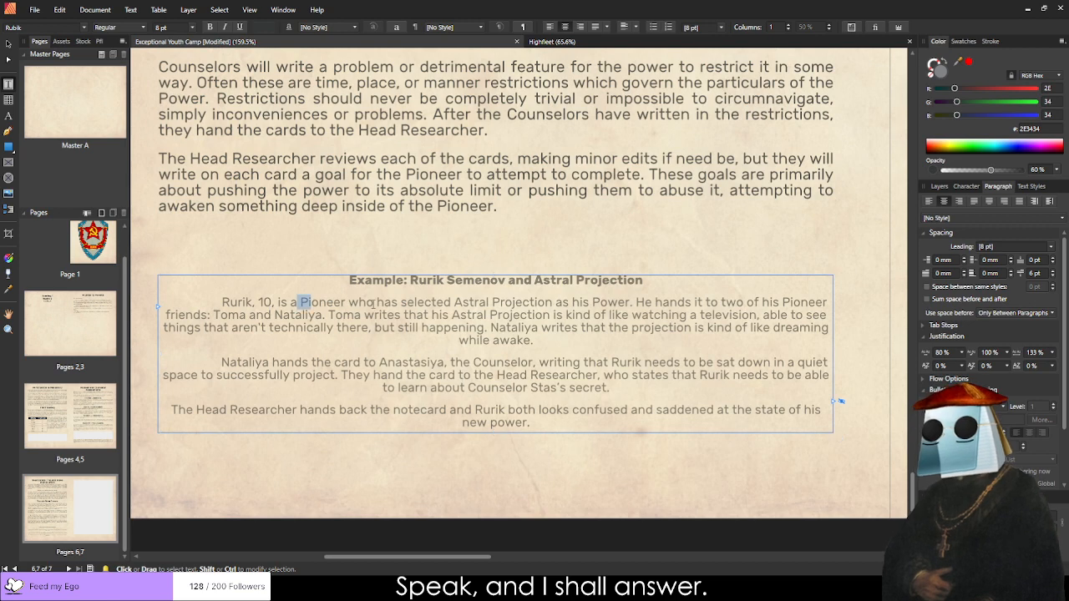
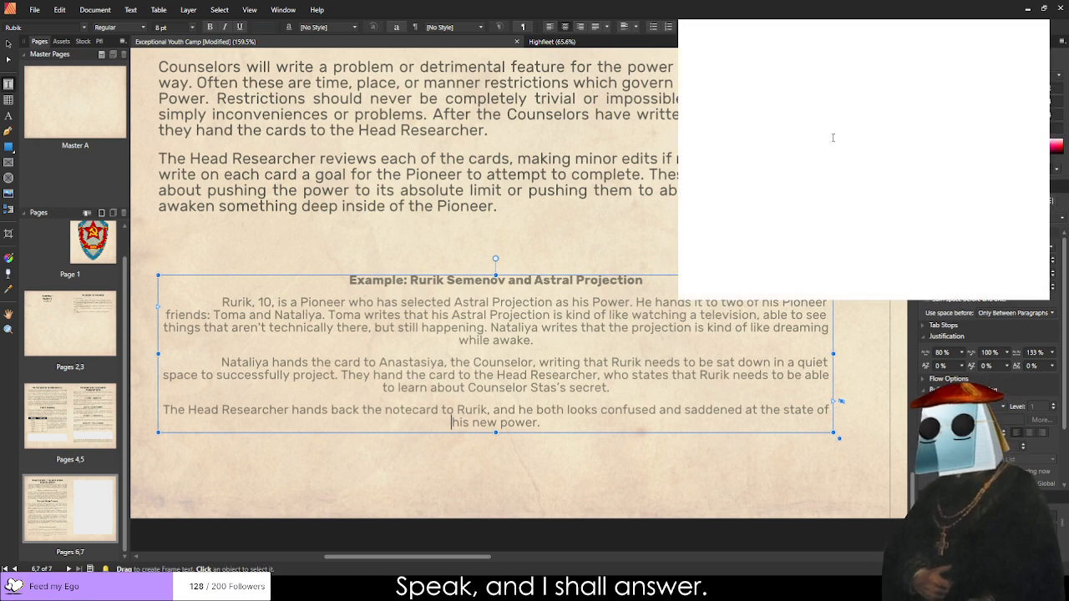
type("MT FOXTROT")
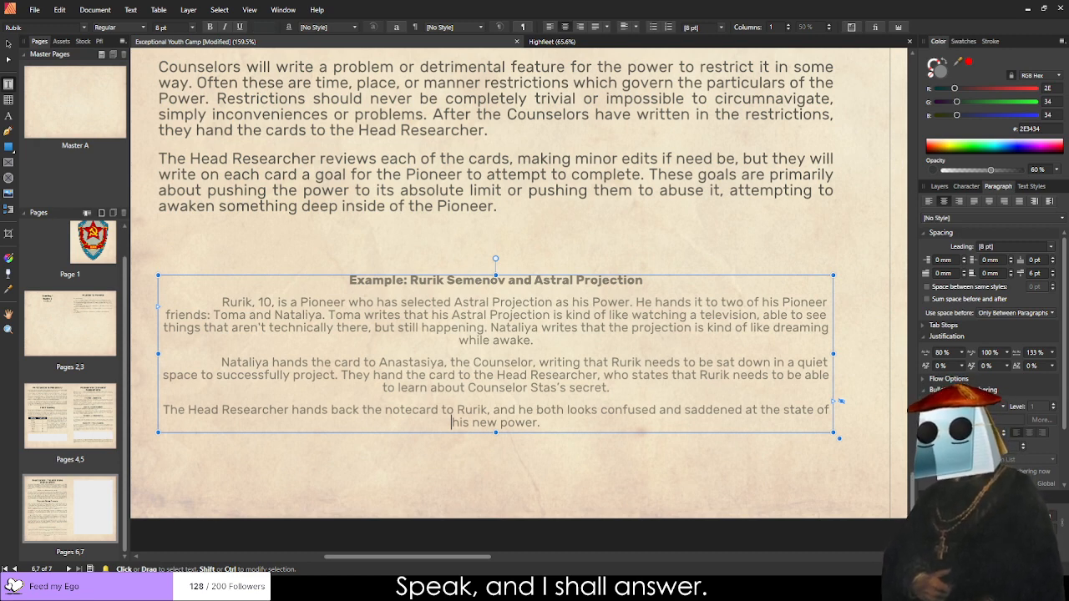
left_click(408, 375)
Extend the page 7 placeholder rectangle's lower edge down toward the bottom margin.
scroll(320, 400, "down", 6)
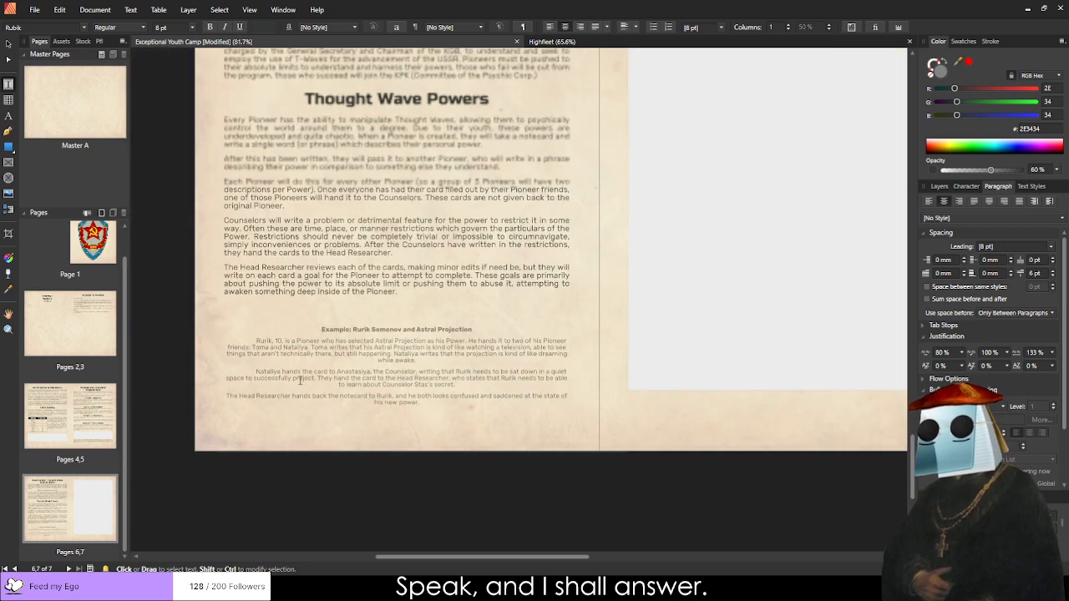
left_click(568, 353)
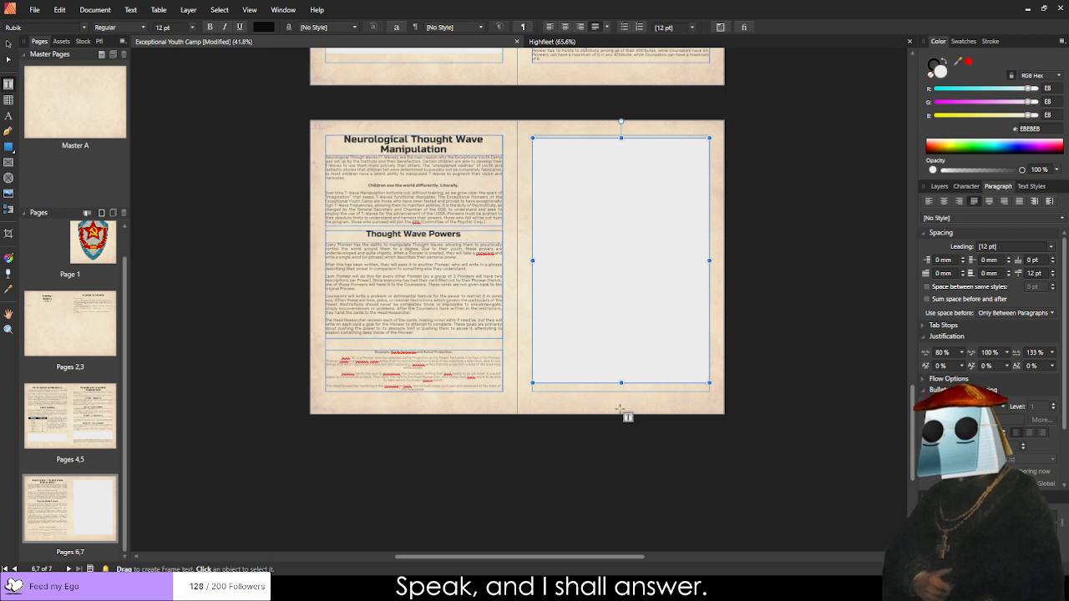
left_click_drag(620, 383, 621, 389)
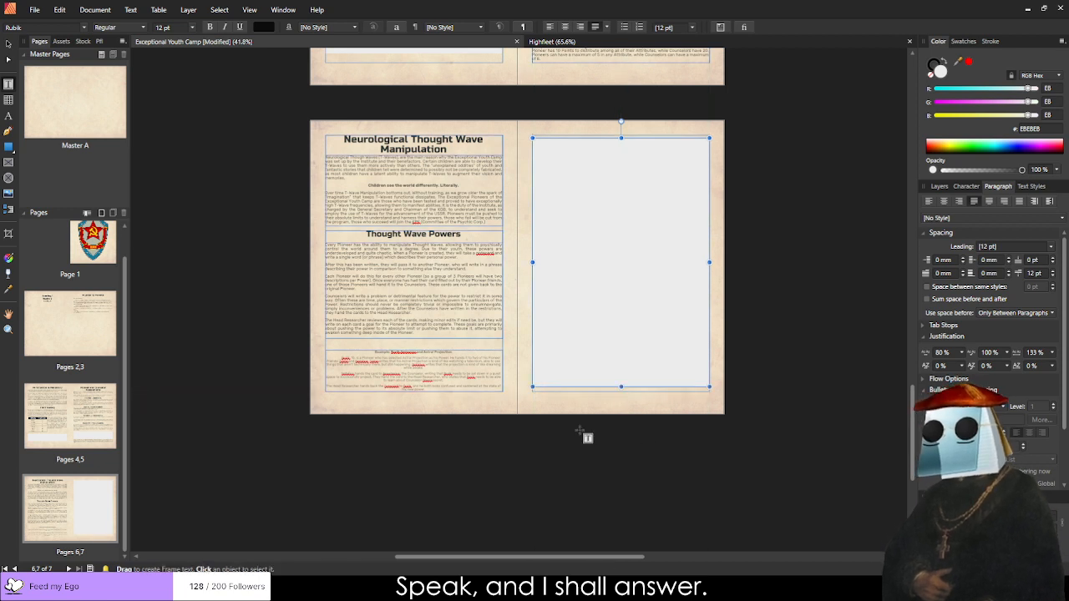
Add a blank two-page spread, pages 8 and 9, after the pages 6 and 7 spread.
left_click(582, 434)
scroll(479, 186, "up", 1)
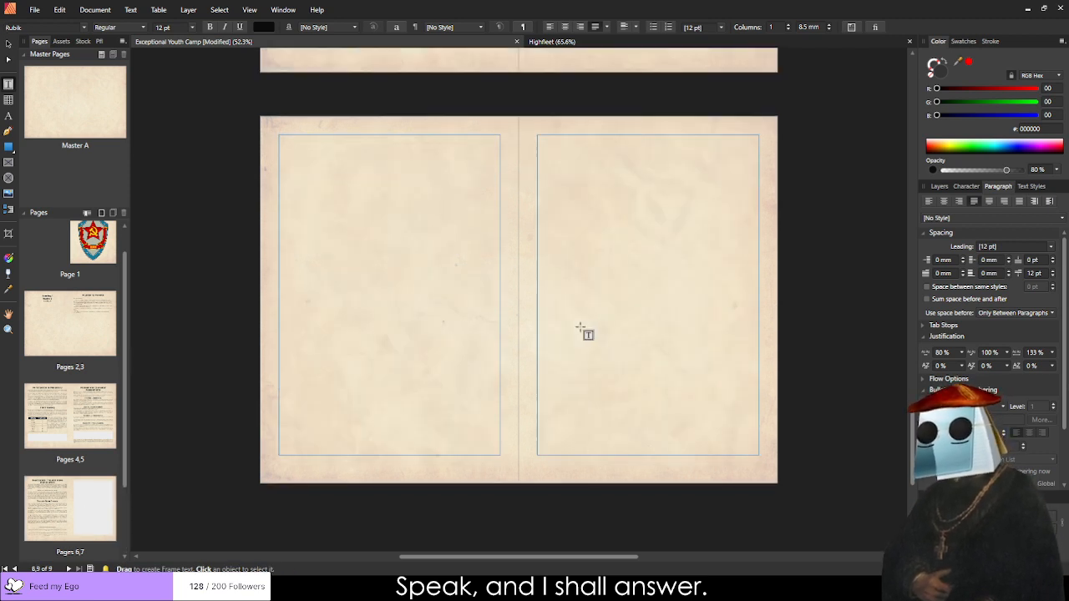
scroll(91, 511, "down", 3)
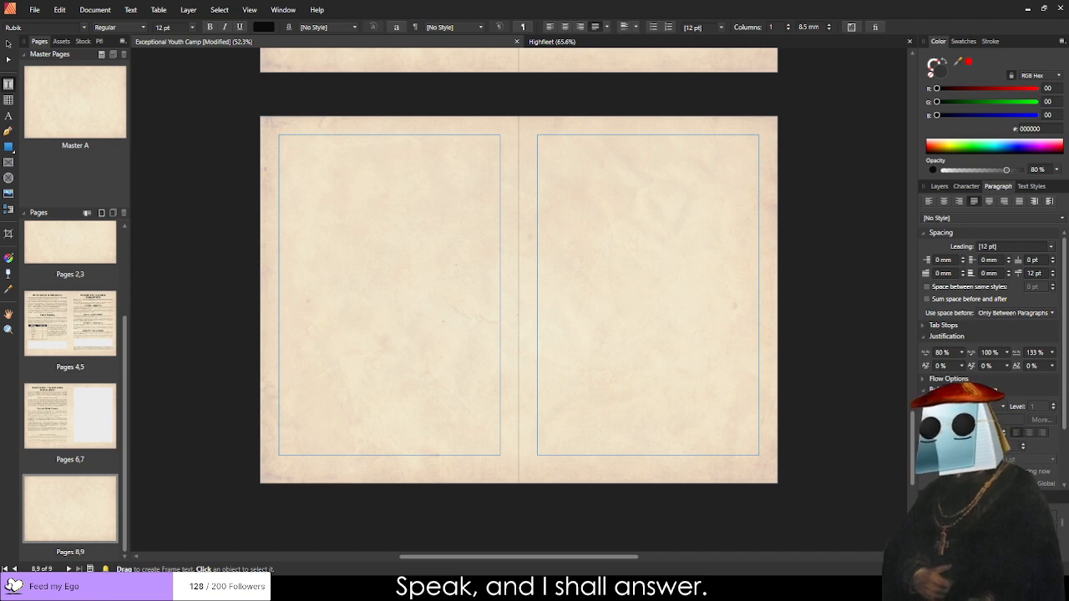
Lower the upper edge of the page 7 placeholder rectangle to clear roughly the top two-fifths of the page for text.
double_click(47, 416)
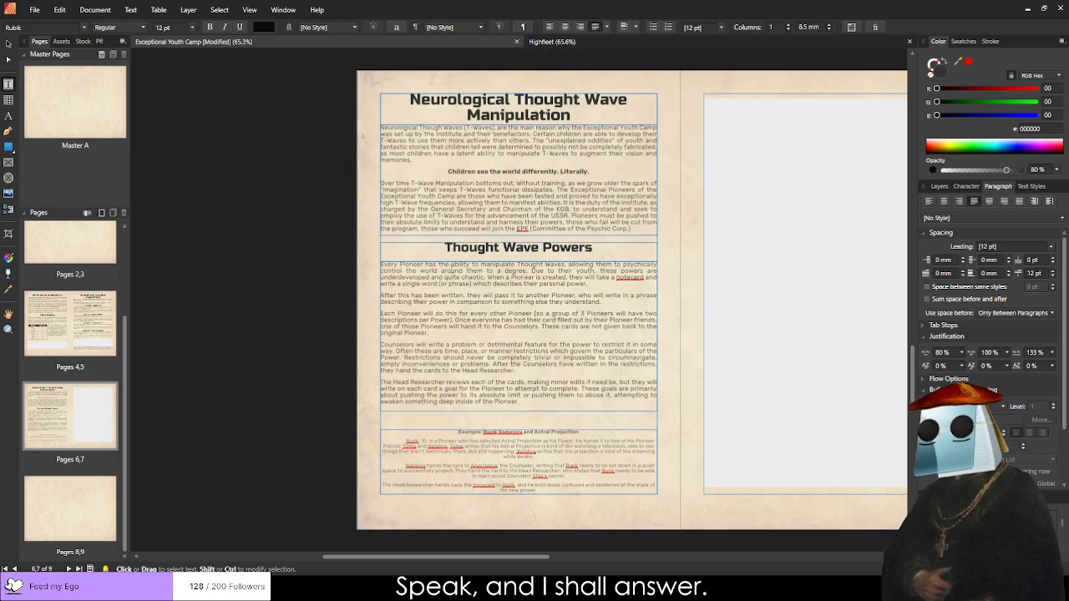
left_click(9, 42)
scroll(270, 162, "down", 1)
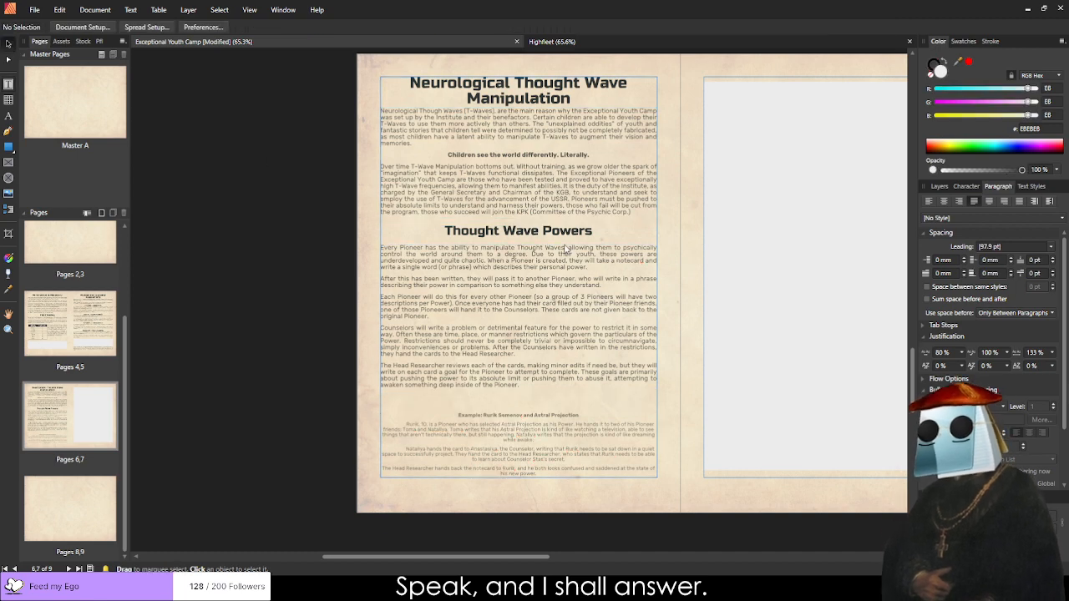
scroll(696, 226, "down", 3)
left_click(715, 205)
left_click_drag(688, 155, 688, 249)
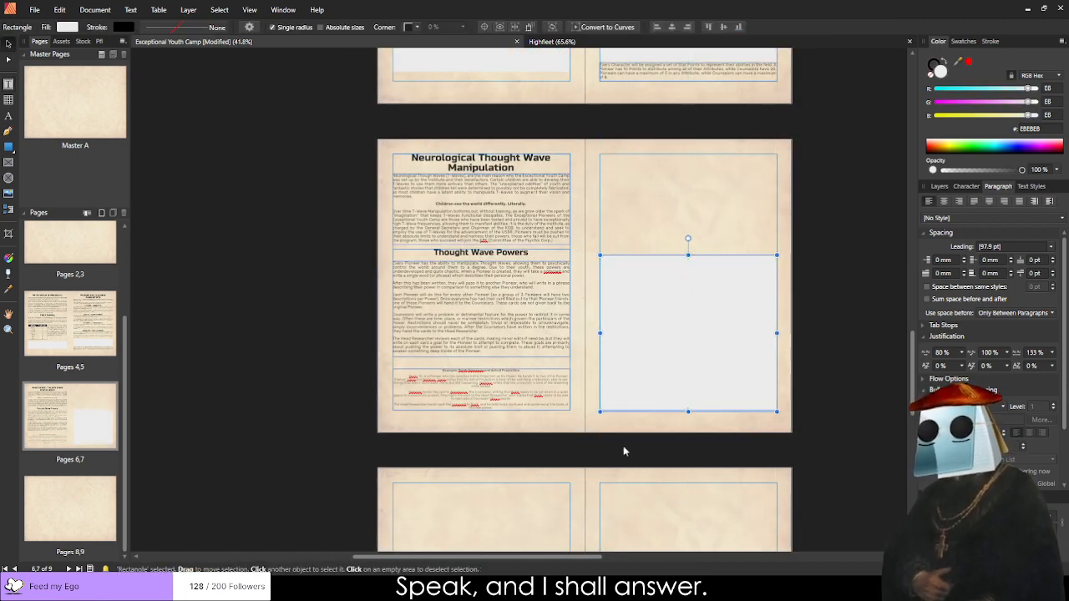
left_click(601, 504)
Copy the "Thought Wave Powers" heading and its body text to the top margin of page 7.
scroll(709, 217, "up", 3)
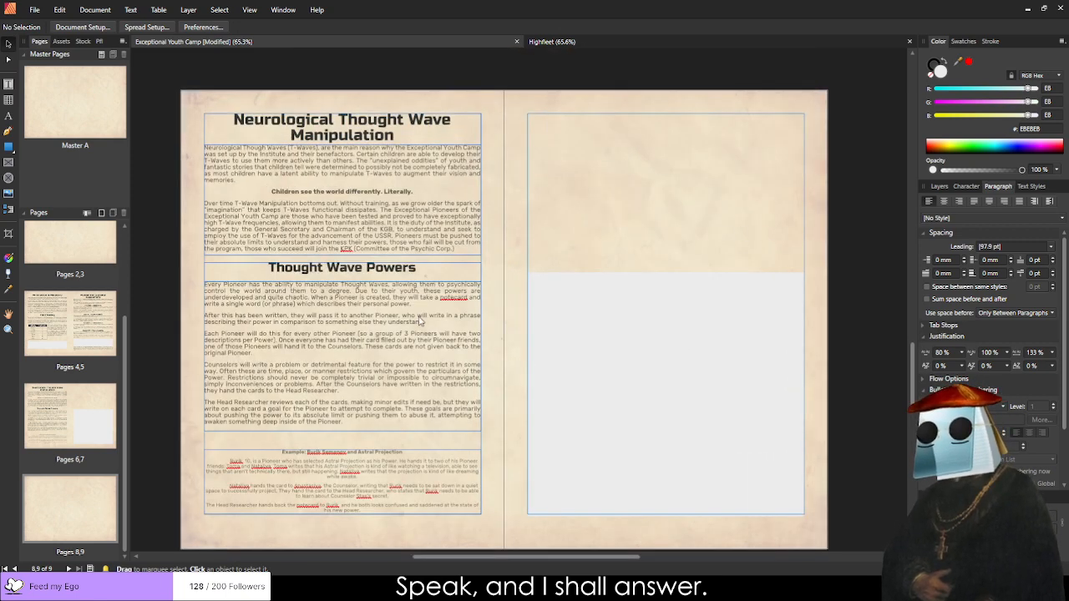
left_click(401, 282)
left_click(403, 275, "shift")
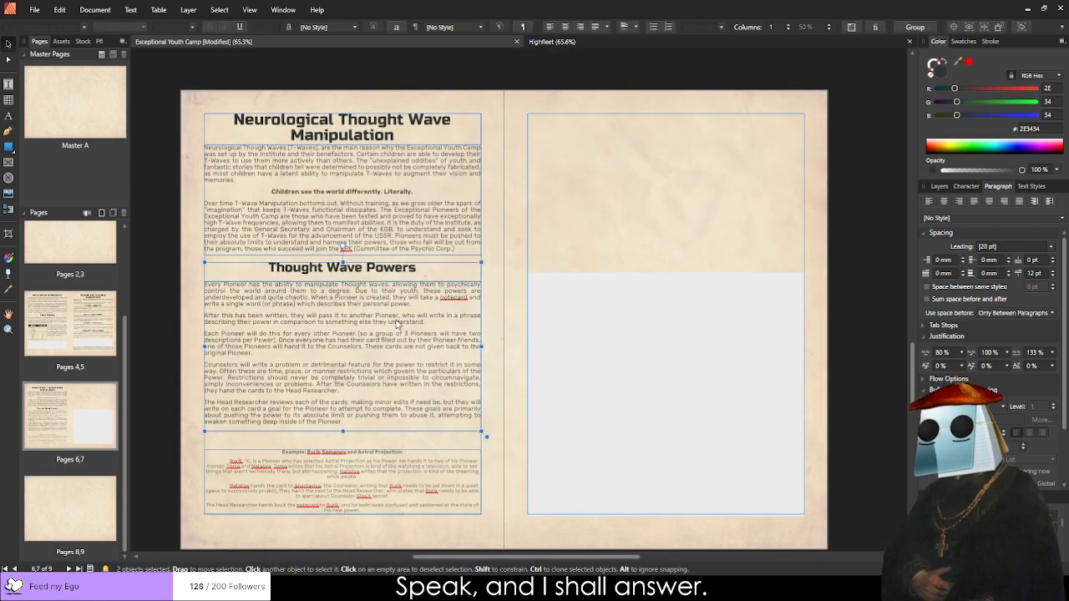
mouse_move(399, 324)
left_mouse_down()
mouse_move(701, 195)
mouse_move(727, 169)
mouse_move(722, 175)
left_mouse_up()
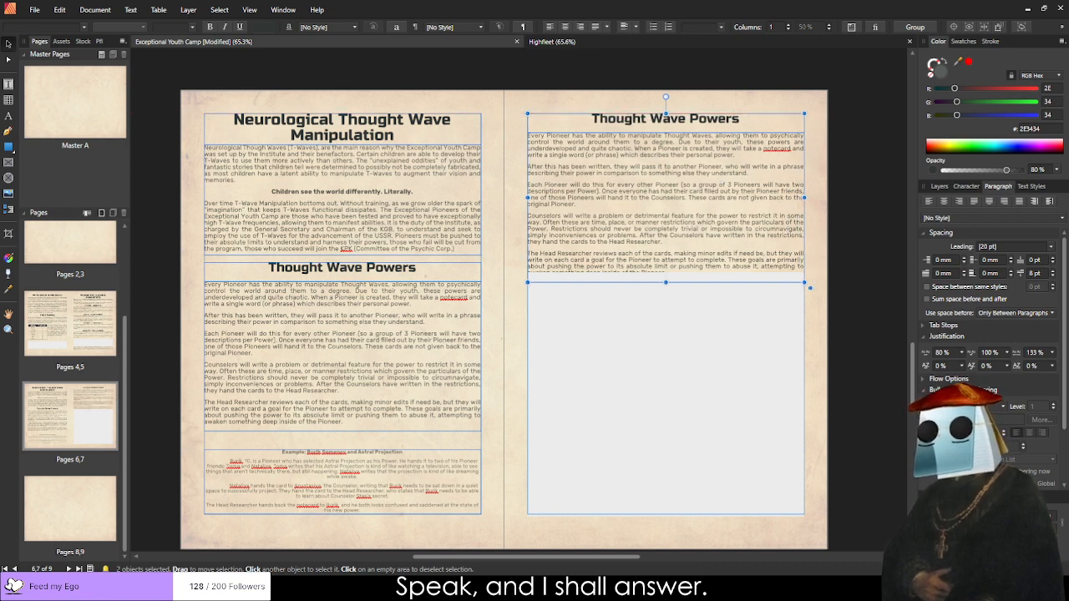
Replace the copied heading on page 7 with "Though Wave Manipulation".
left_click(484, 276)
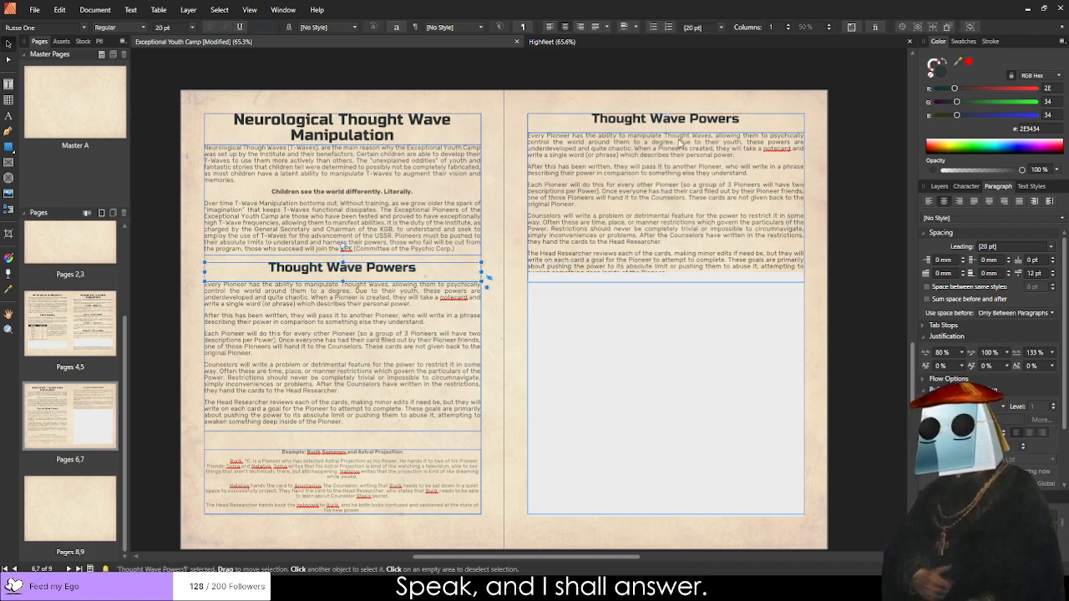
triple_click(660, 128)
type("Though Wave Manipulation")
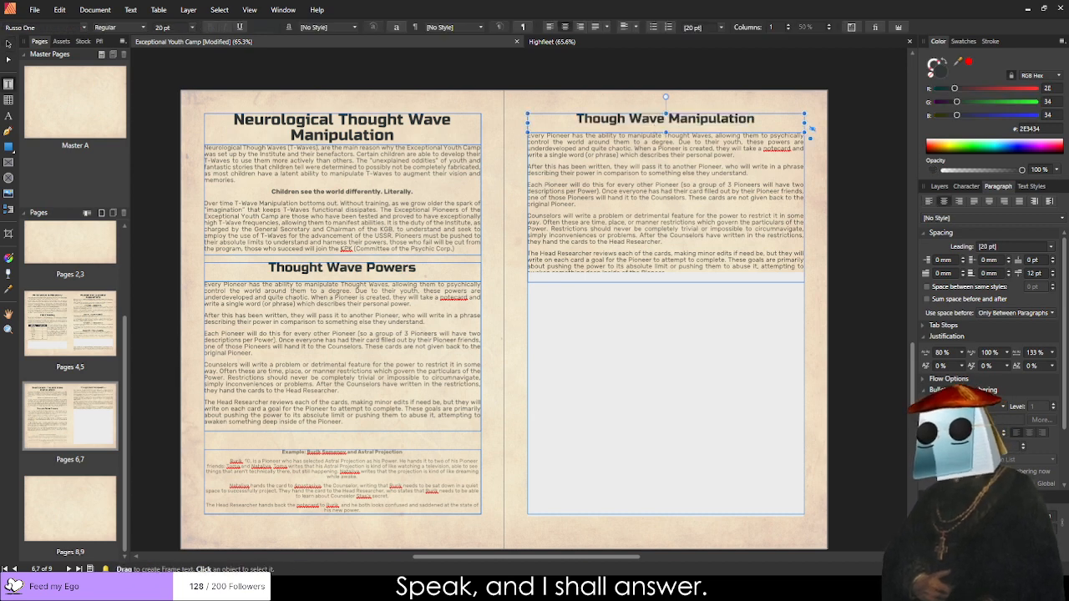
Replace the copied body text on page 7 with the rules starting "When a Pioneer uses their Power, they will make a Stability Test.".
left_click(417, 334)
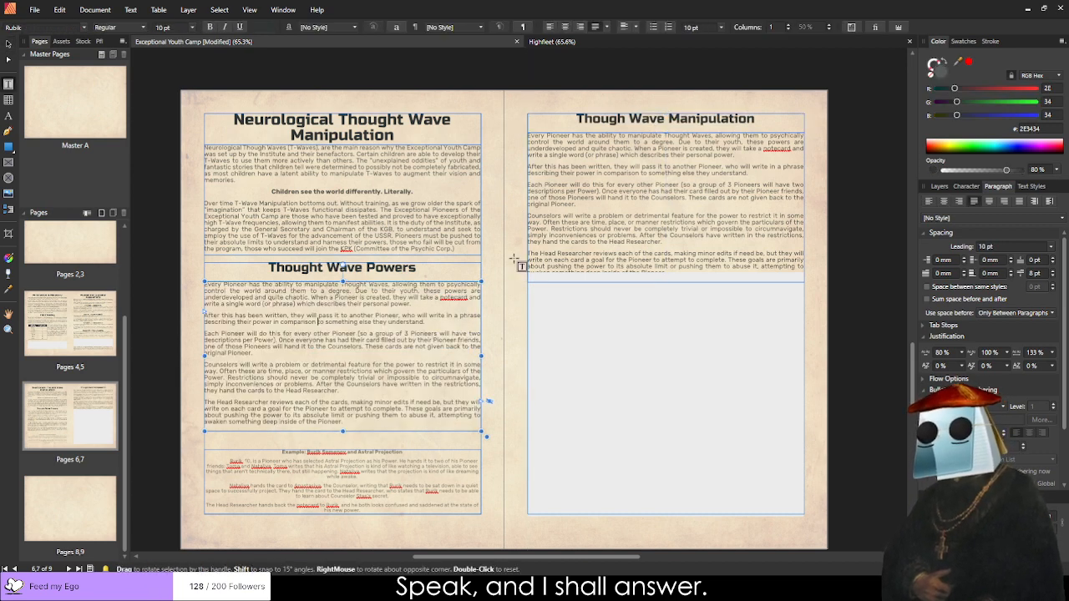
double_click(709, 166)
key("ctrl+a")
type("When a Pioneer uses their Power, they will make a Stability Test. If the Pioneer is using their power in conjunction with one of their descriptions, their range of difficulty will be Simple (6) to Complex (12). If the Pioneer wants to push their power beyond those descriptions, then they will say what they want to accomplish, but the difficulty increases, ranging from Complex (12) to Insane (21). If a Pioneer is working against a restriction defined by a Counselor, they will have Disadvantage to the Check. If they are being assisted in some manner by another Pioneer (whether naturally or with their own powers) they will have Advantage. If a Pioneer successfully uses their Power, it will perform the desired action. However, if the Pioneer pushed their power or had Disadvantage, they will need to make a Control Test. This Control Test is equal to the previous Stability Test. If they succeed, they maintain control over their Thought Waves, if they fail, their Thought Waves will run rampant injuring those nearby or most likely themselves")
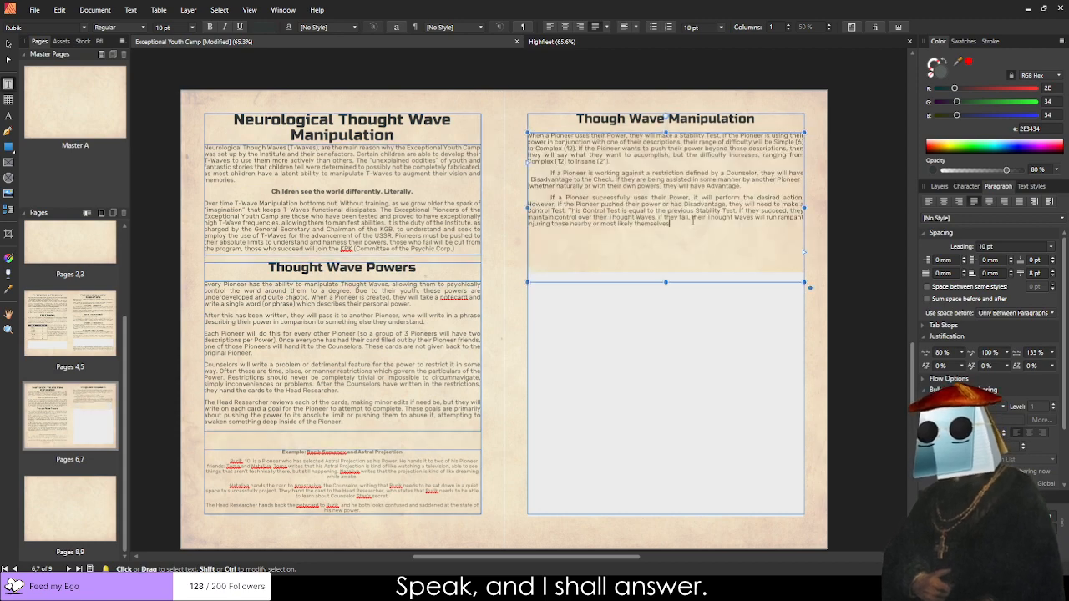
Remove the leading indents from the second and third paragraphs of the page 7 rules and justify the second one.
scroll(643, 213, "up", 3)
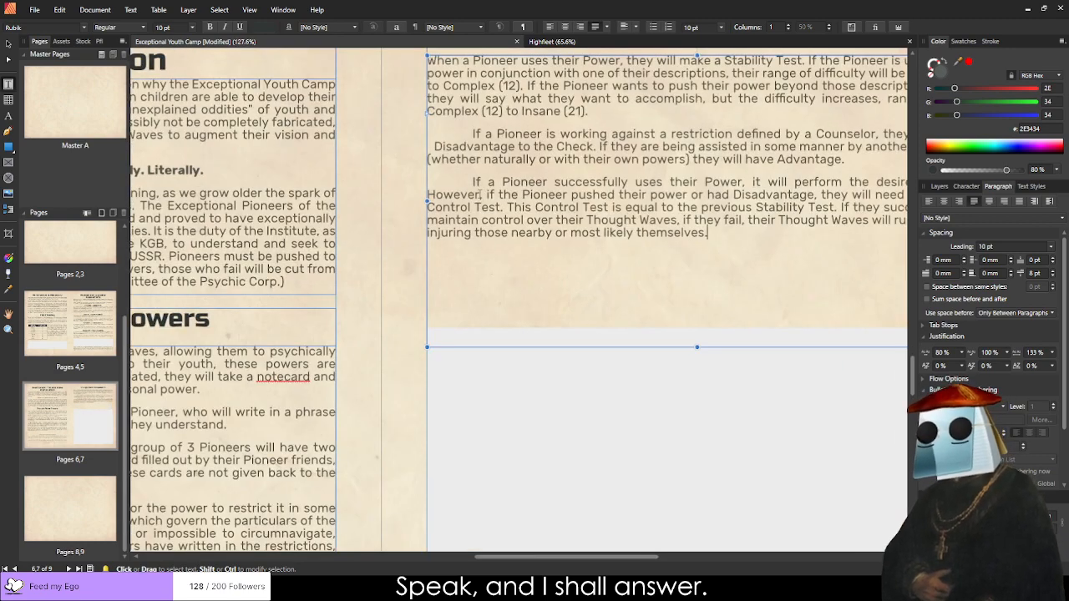
key("BackSpace")
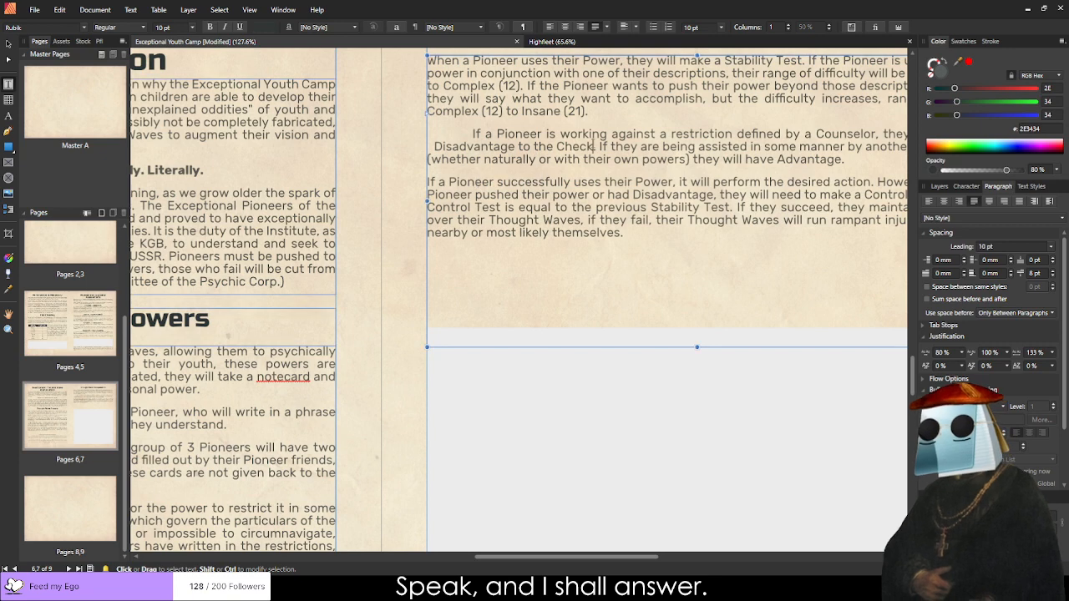
triple_click(576, 146)
left_click_drag(869, 157, 445, 136)
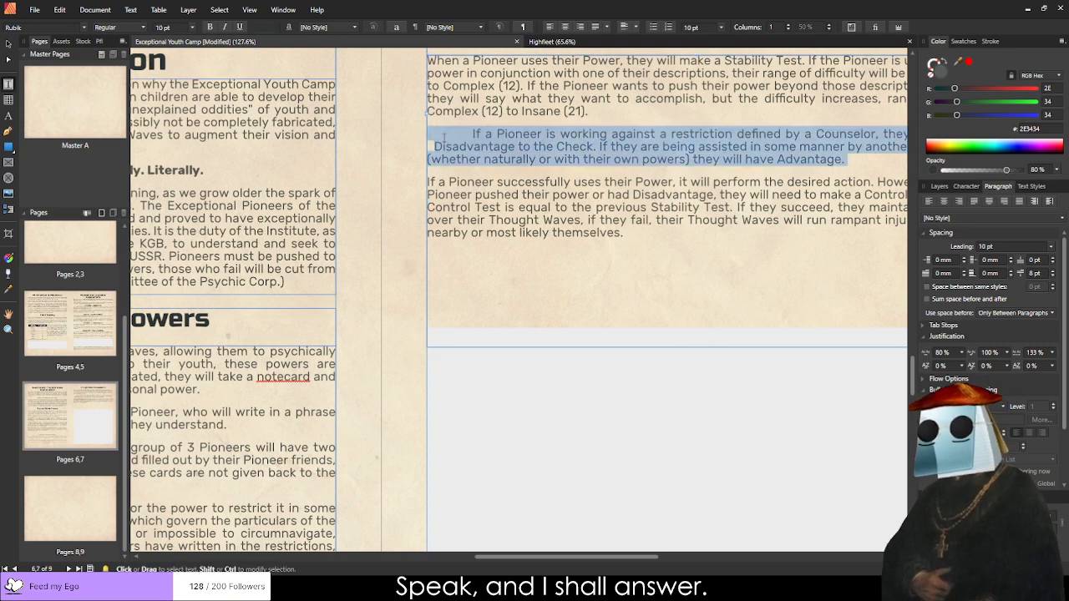
left_click(550, 27)
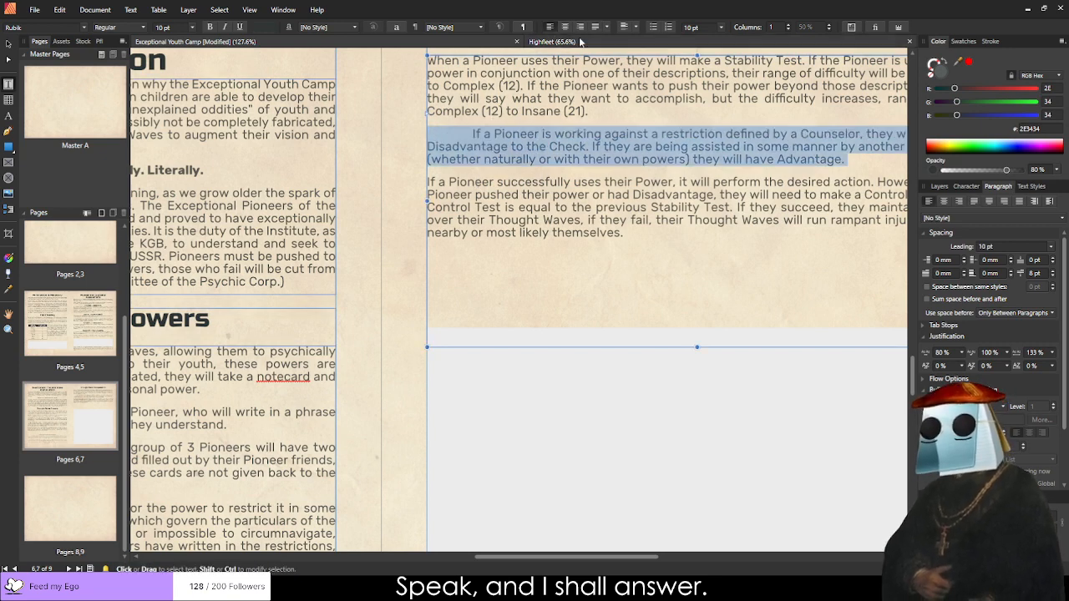
left_click(464, 137)
key("BackSpace")
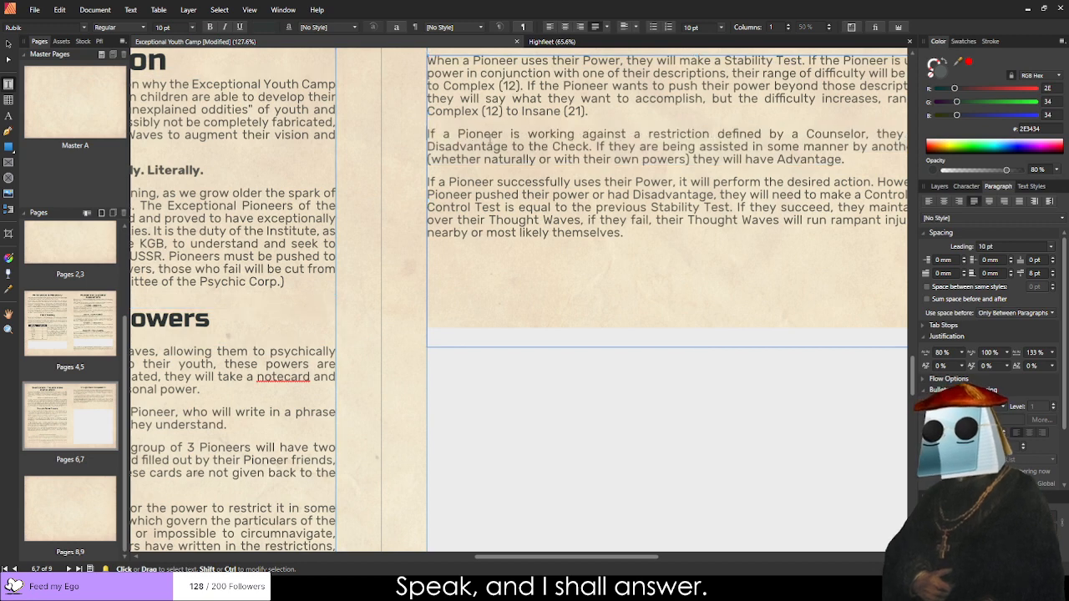
Shorten the page 7 body frame to fit its text and raise the placeholder rectangle's upper edge to just below it.
scroll(488, 140, "down", 4)
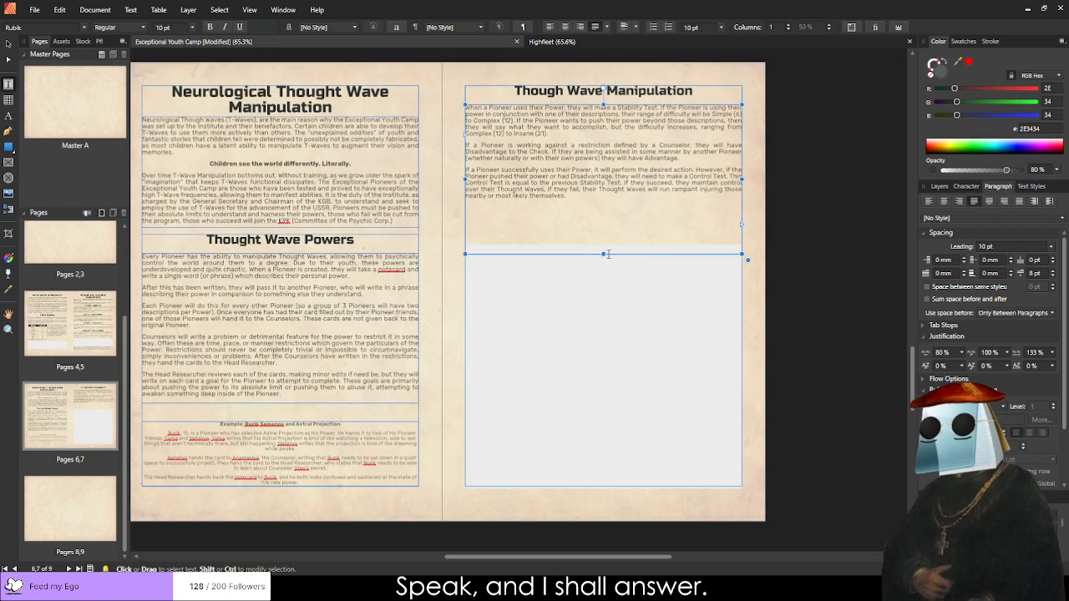
left_click_drag(602, 248, 603, 202)
left_click(587, 262)
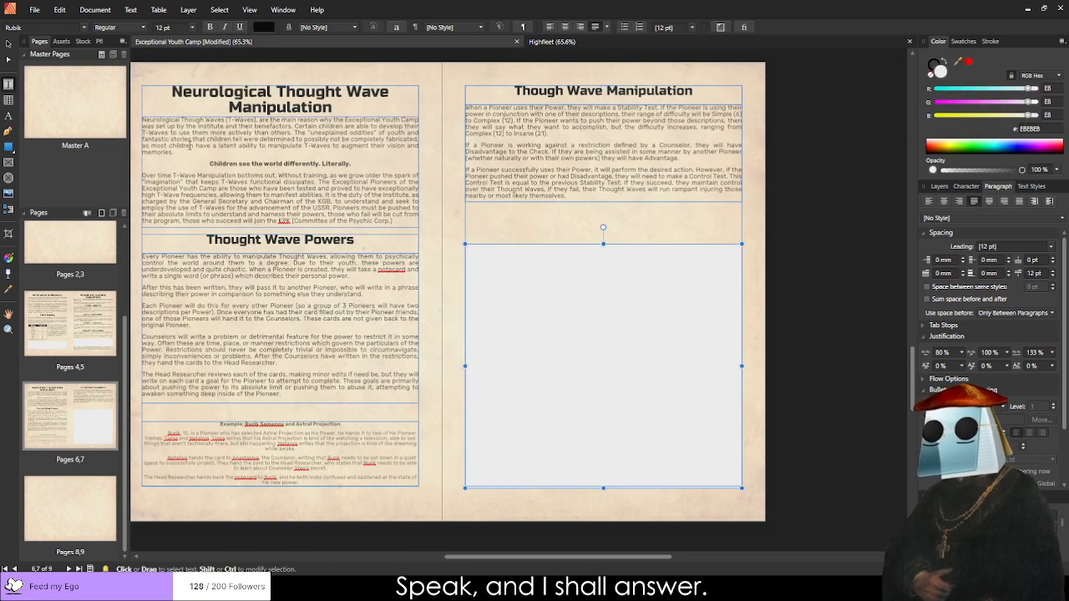
left_click(8, 44)
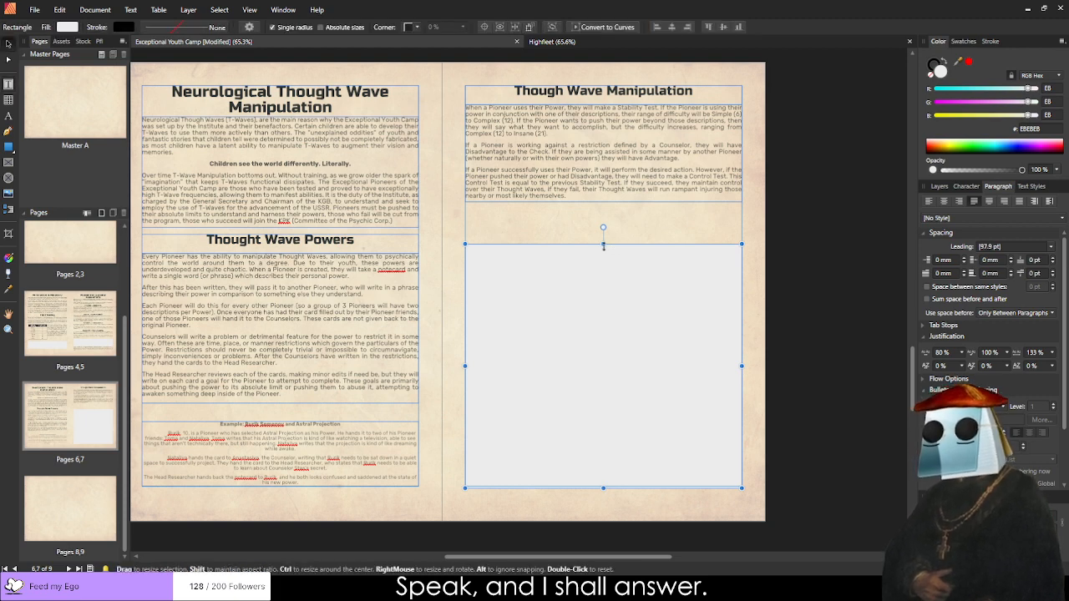
left_click_drag(603, 244, 601, 205)
left_click(767, 194)
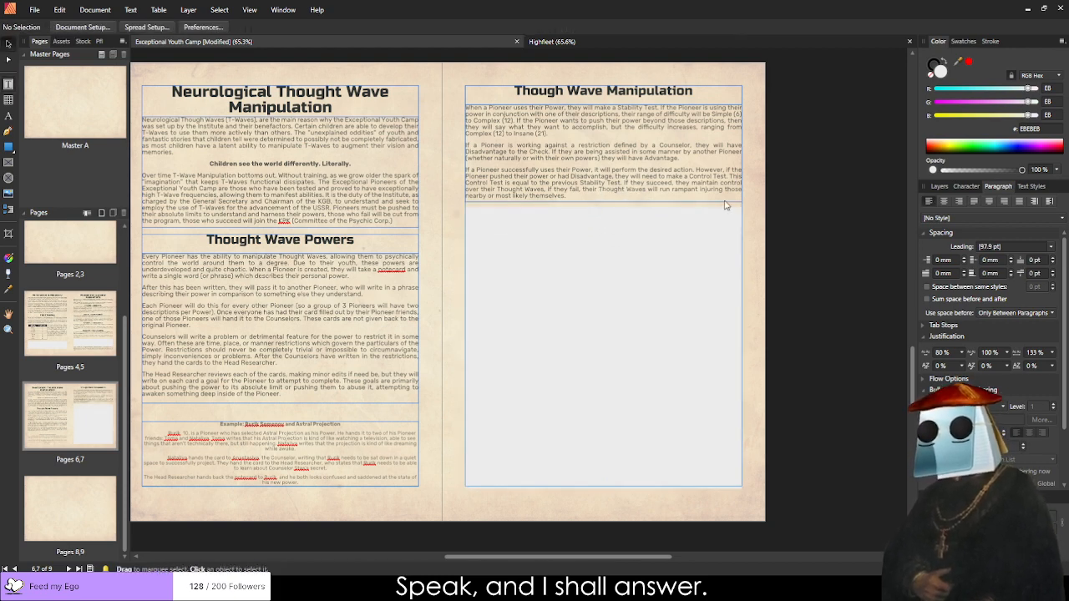
Copy the "Thought Wave Powers" heading and its body text frame from page 6 to the upper margin of page 8.
scroll(460, 197, "down", 4)
scroll(289, 175, "up", 4)
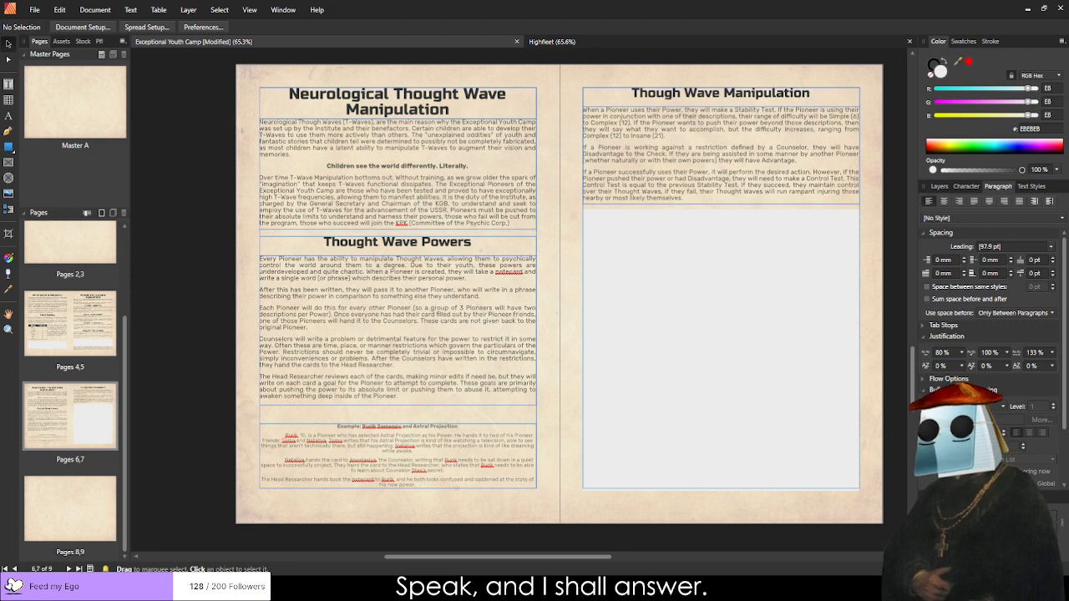
left_click(23, 53)
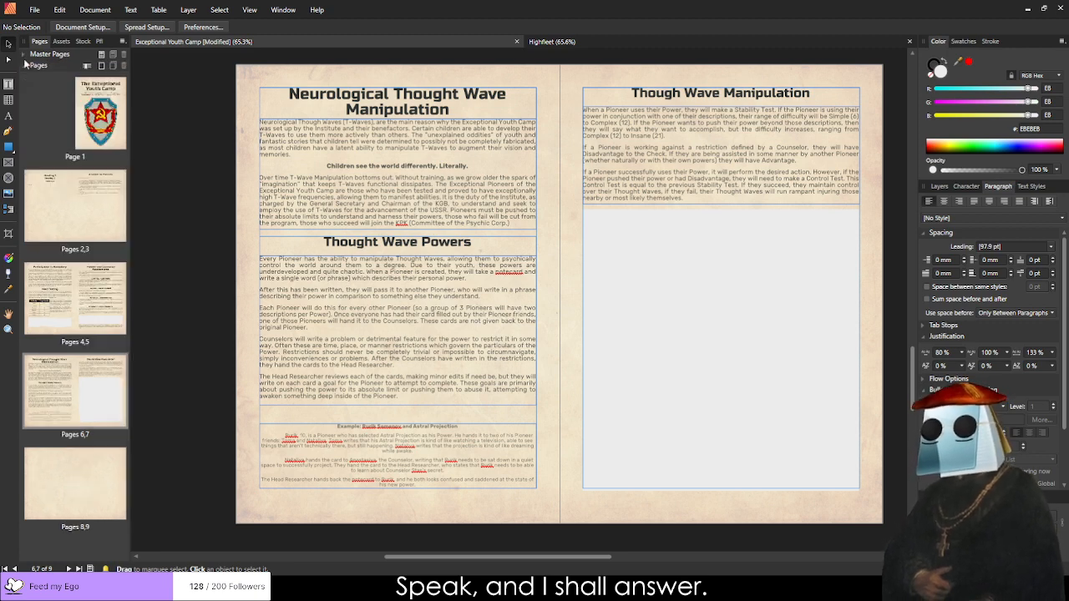
left_click(45, 499)
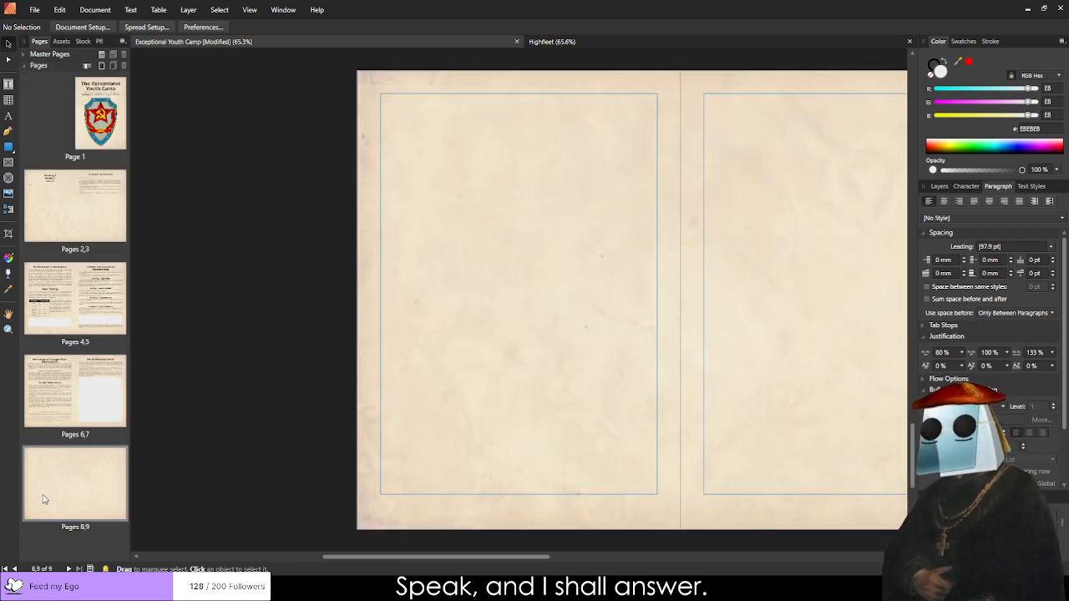
left_click(50, 393)
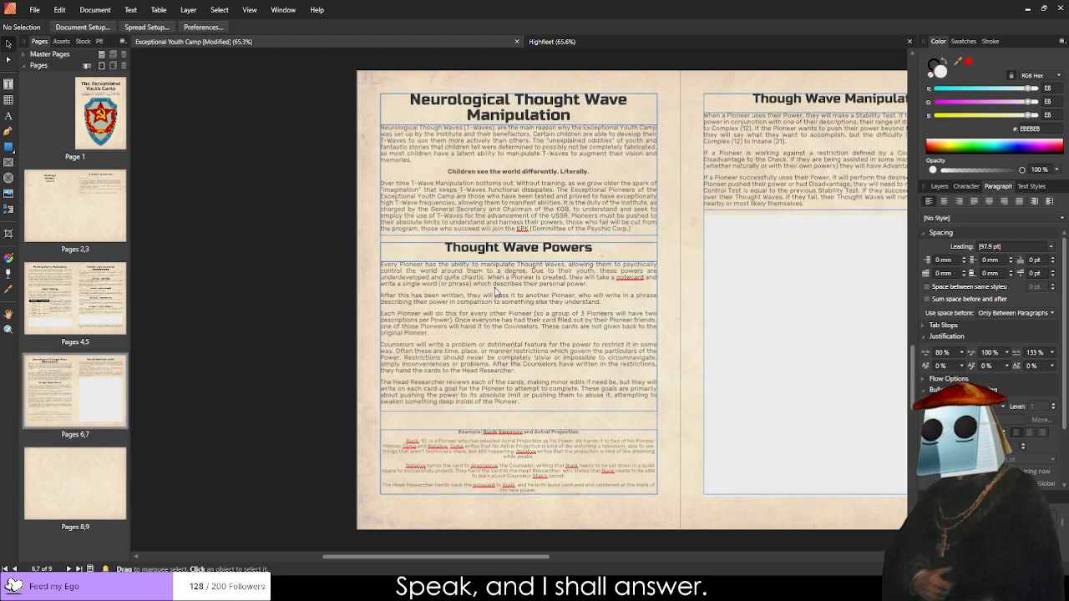
left_click(483, 269)
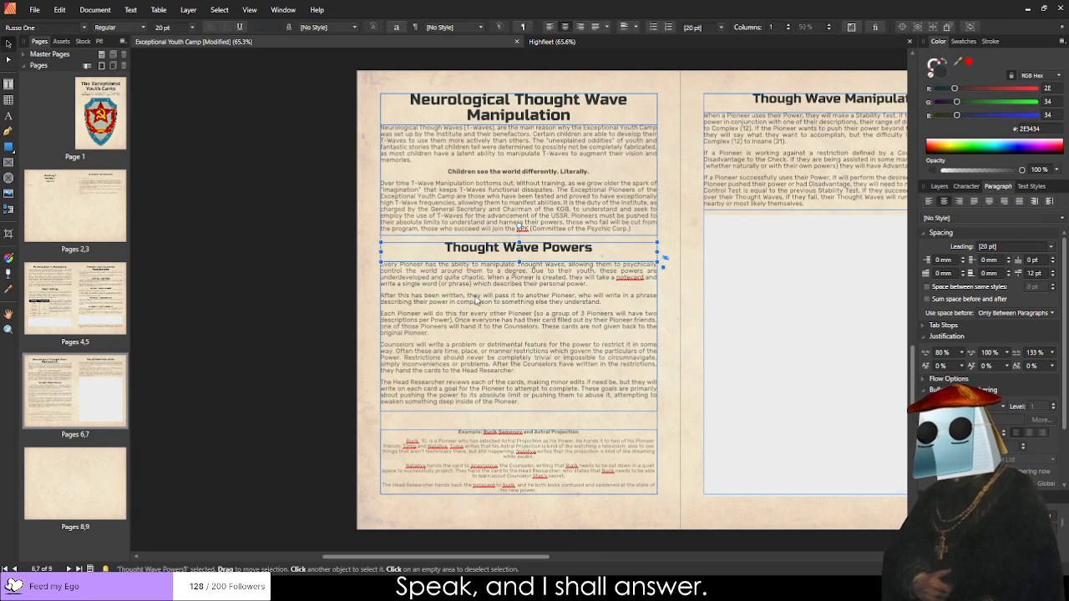
left_click(478, 300, "shift")
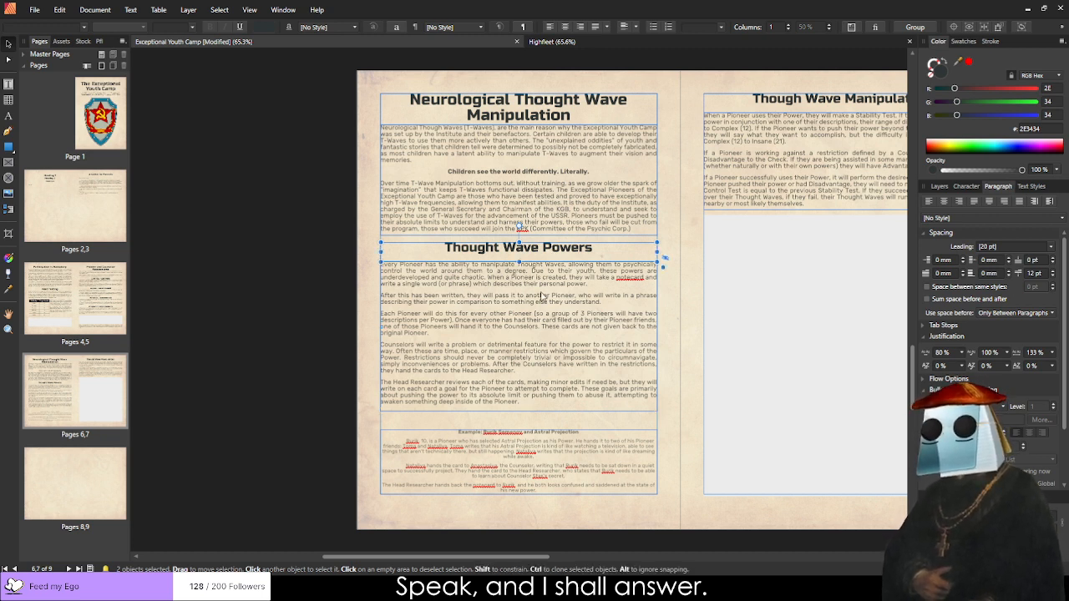
left_click(46, 472)
key("ctrl+v")
left_click_drag(492, 207, 492, 158)
left_click(700, 161)
scroll(561, 95, "up", 3)
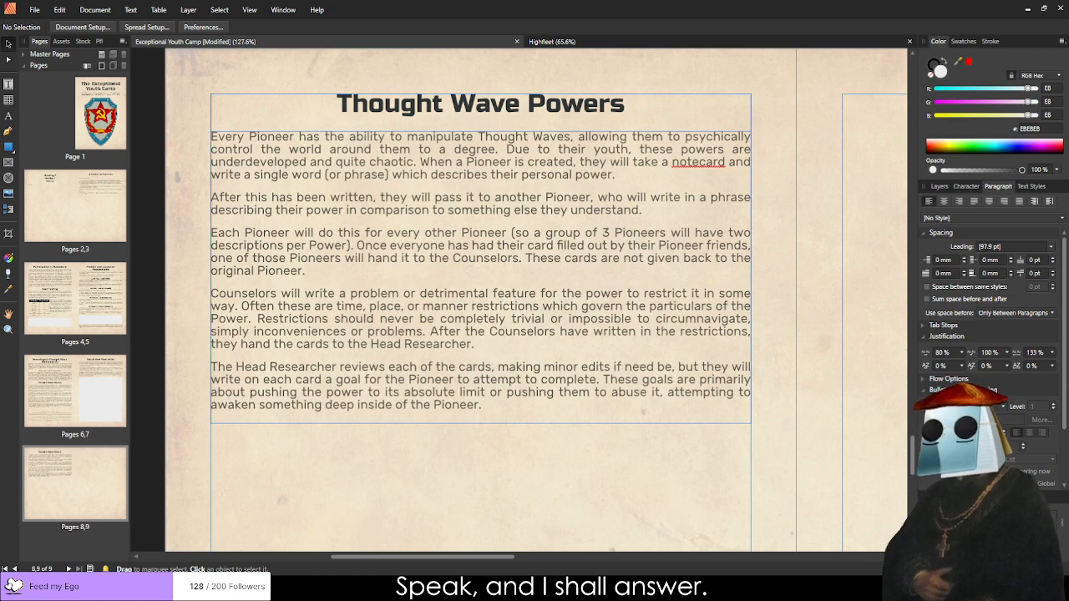
Replace the page 8 heading with "Lucidity Loss" and its body with the rules starting "A Pioneer pushing their Thought Waves out".
triple_click(409, 125)
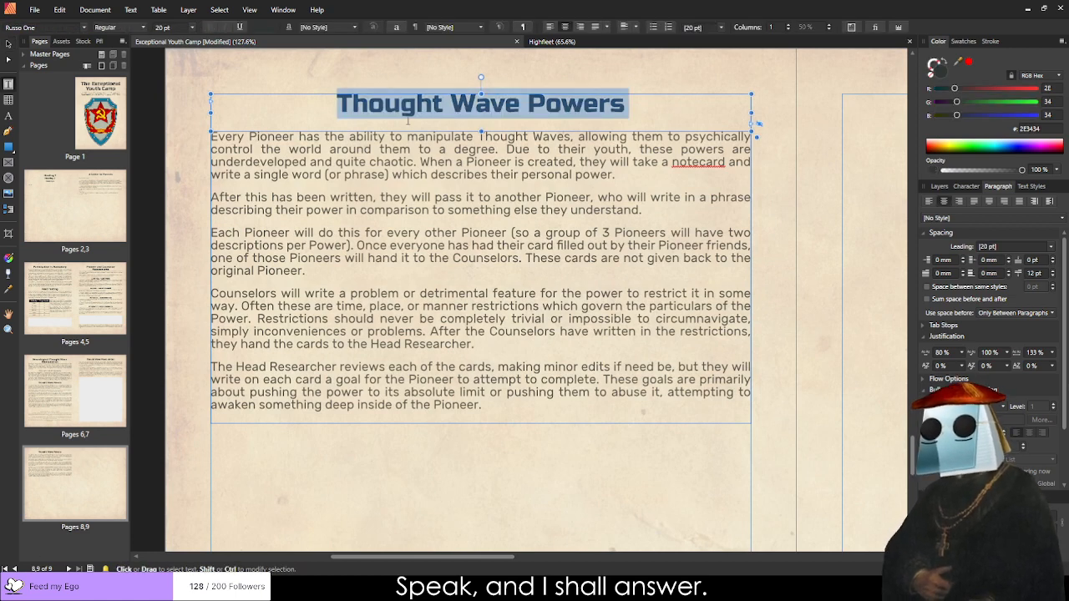
type("Lucidity Loss")
left_click(413, 173)
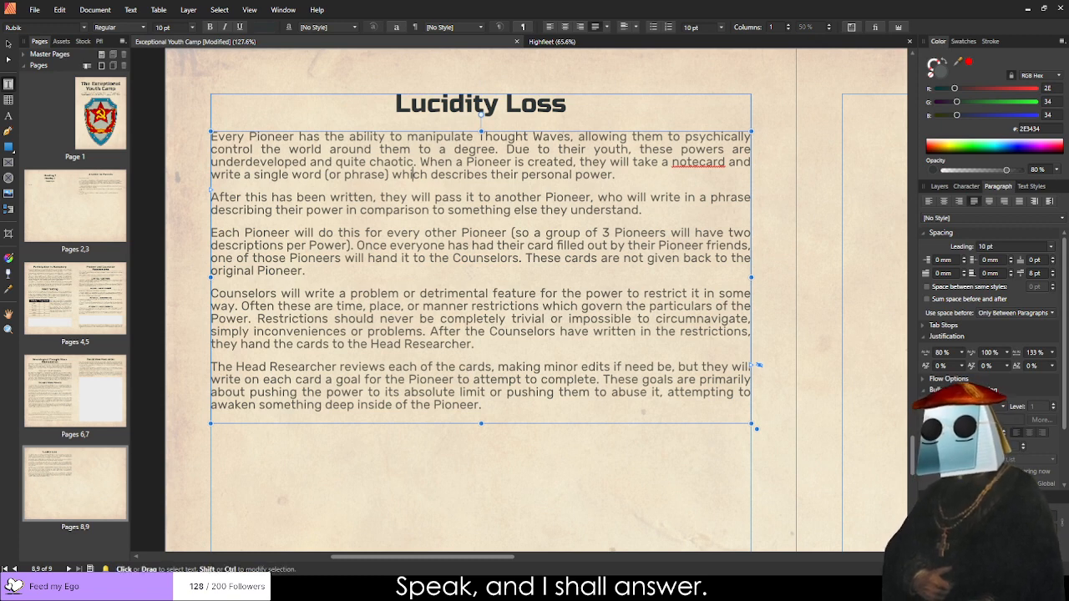
left_click(464, 306)
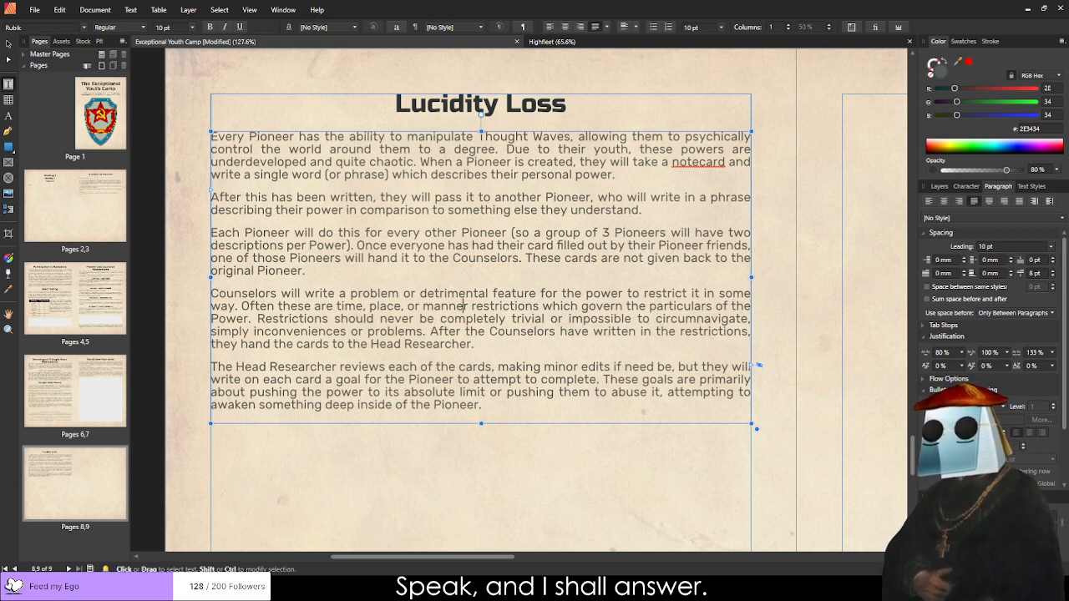
key("ctrl+a")
key("ctrl+v")
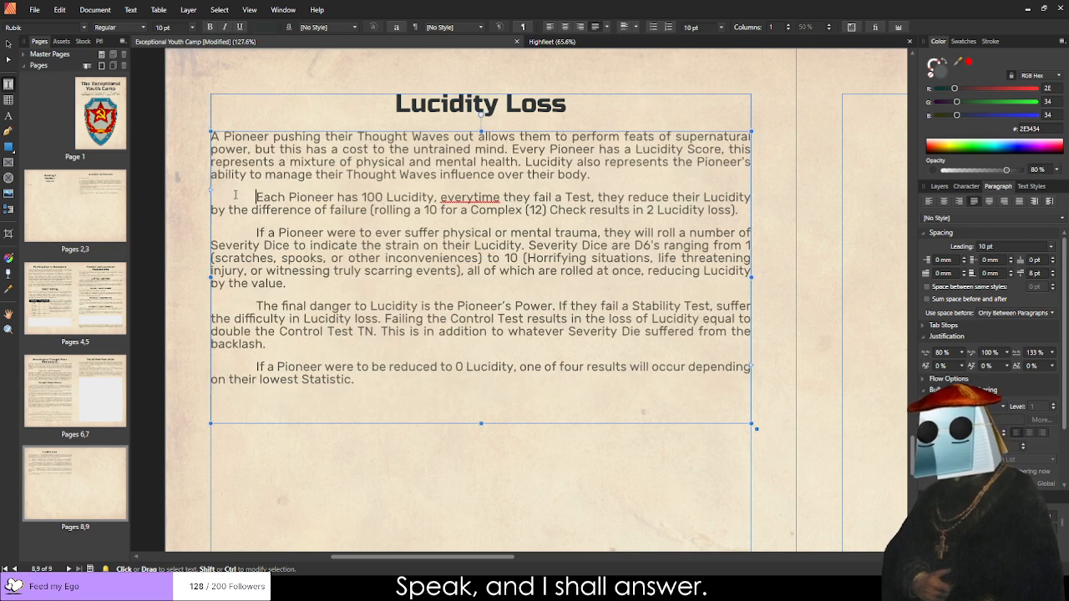
Remove the leading indents from the second and third paragraphs of the Lucidity Loss text.
left_click(264, 189)
key("BackSpace")
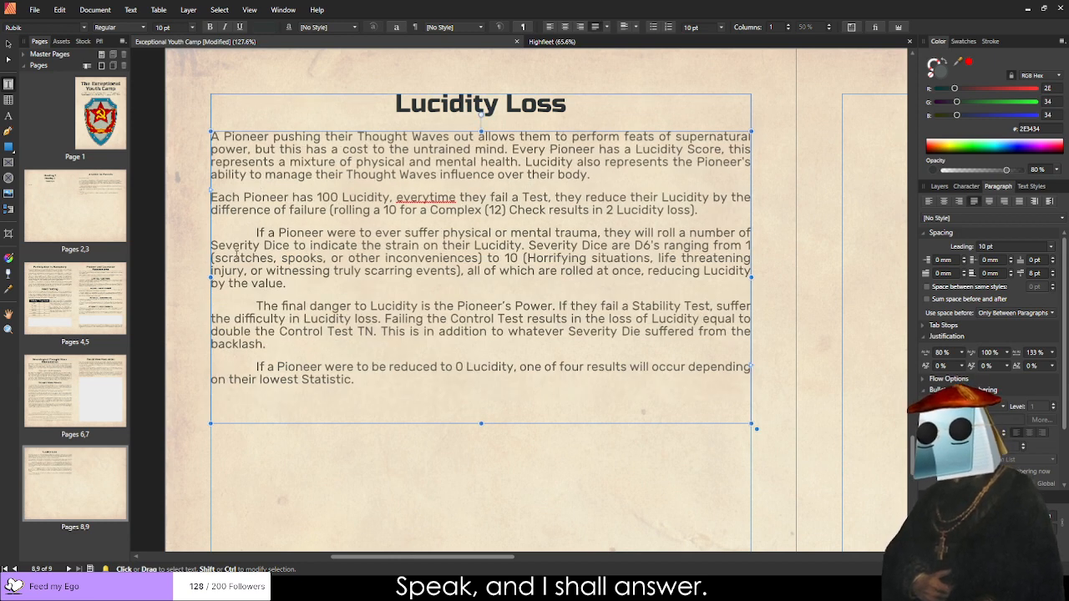
left_click(238, 234)
key("BackSpace")
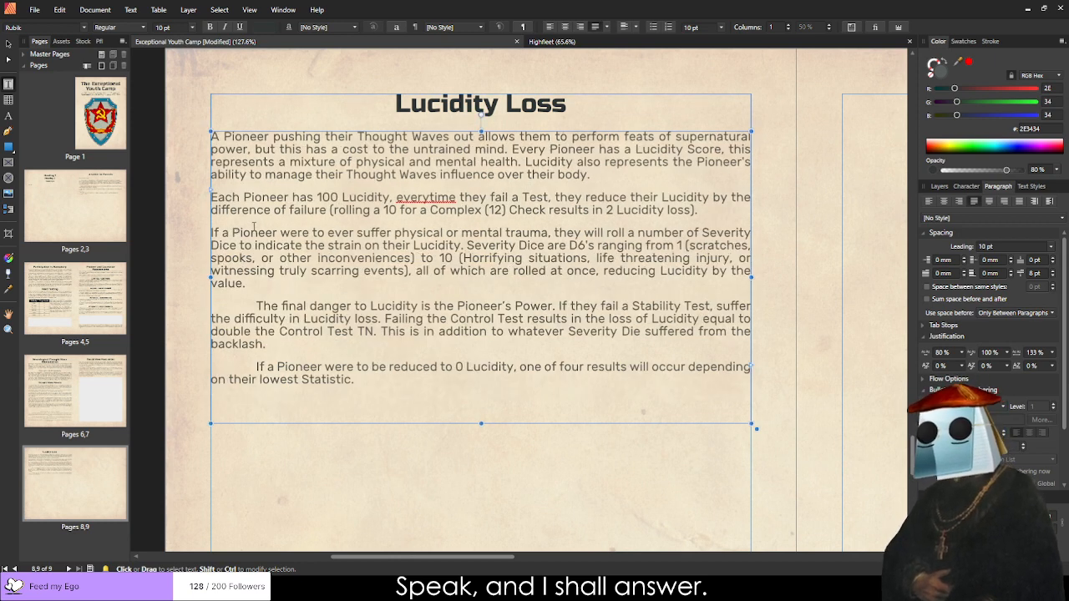
Correct "everytime" to "every time" in the second Lucidity Loss paragraph.
left_click(451, 207)
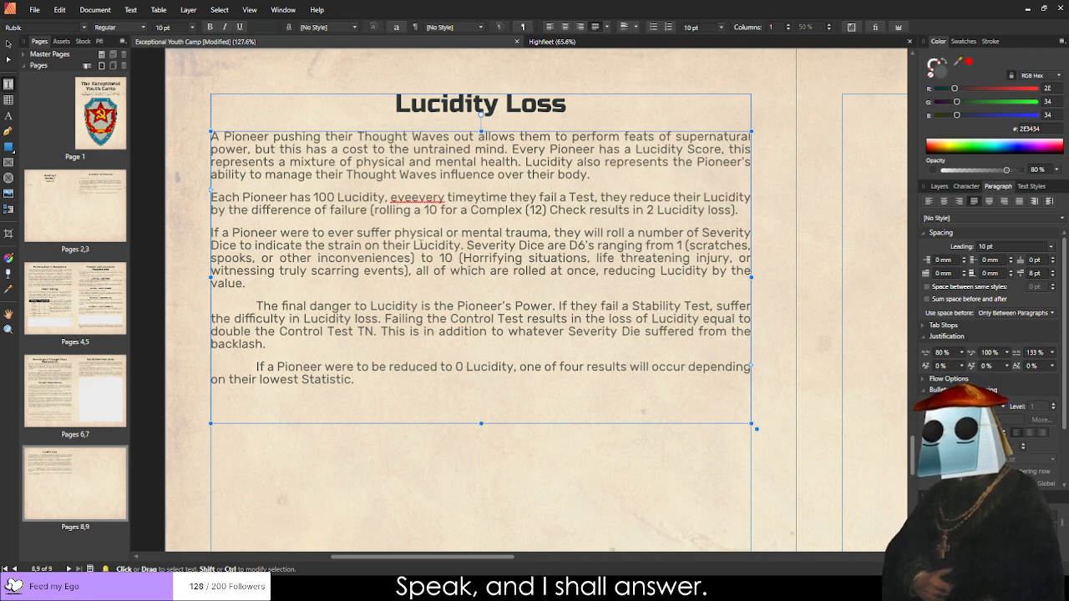
key("ctrl+z")
double_click(426, 197)
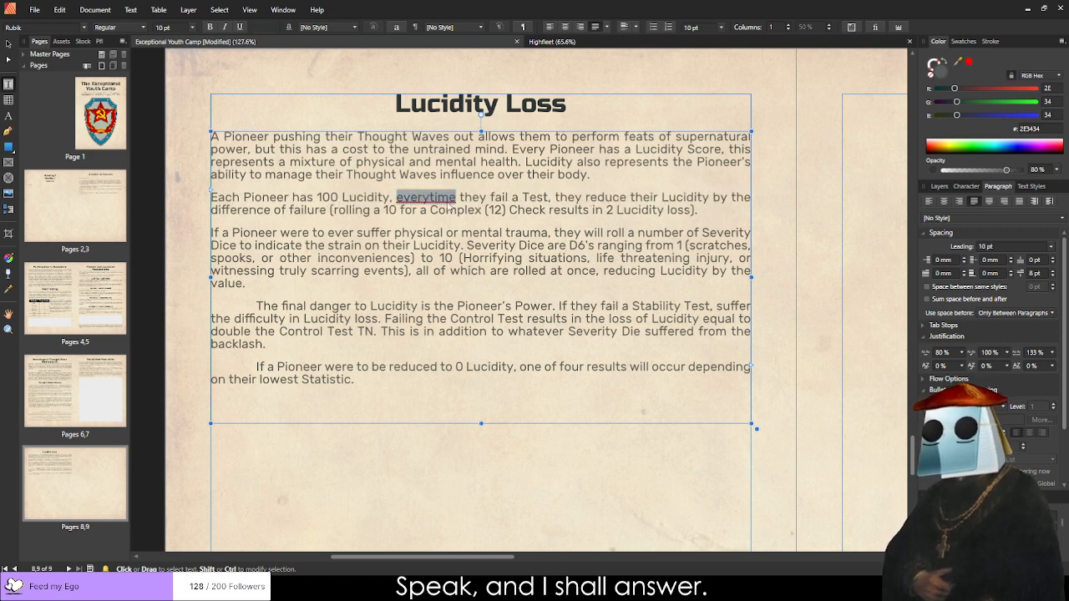
type("every time")
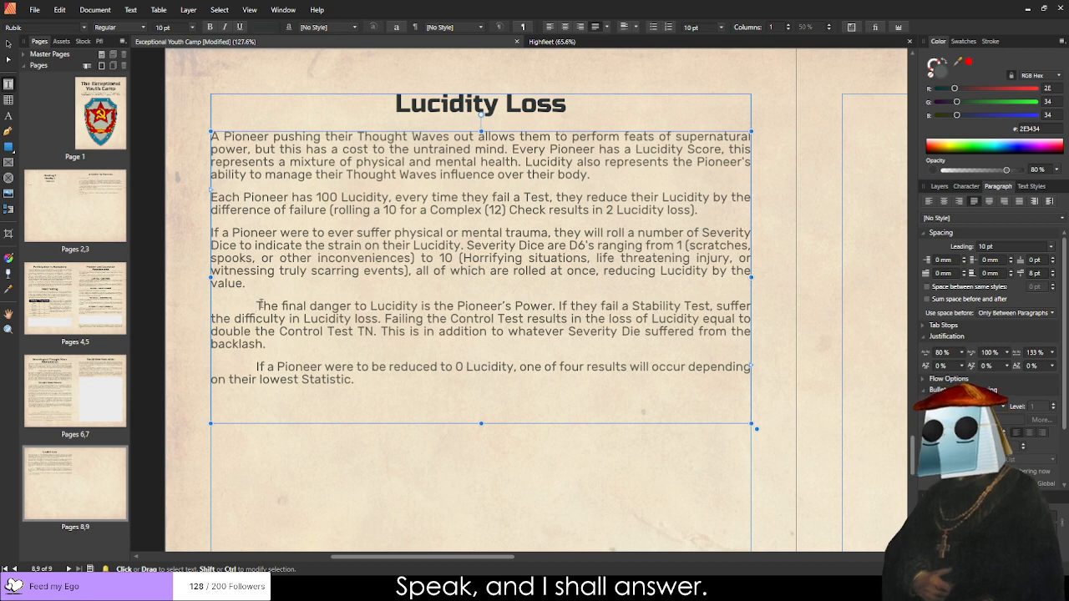
Remove the leading indents from the last two Lucidity Loss paragraphs and shorten the body frame to fit its text.
left_click(258, 306)
key("BackSpace")
left_click(249, 366)
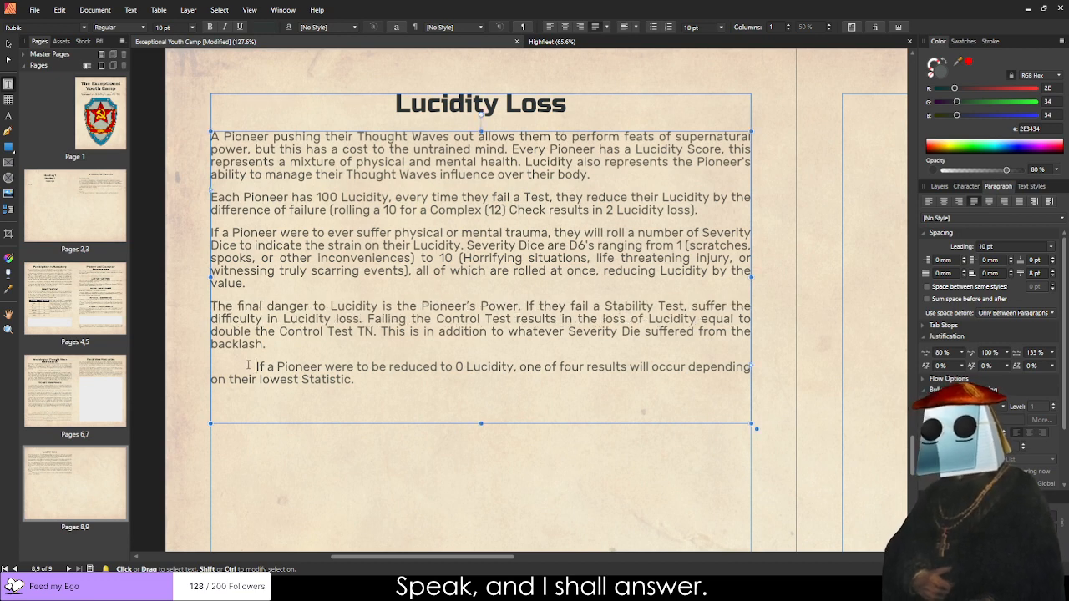
key("BackSpace")
key("Escape")
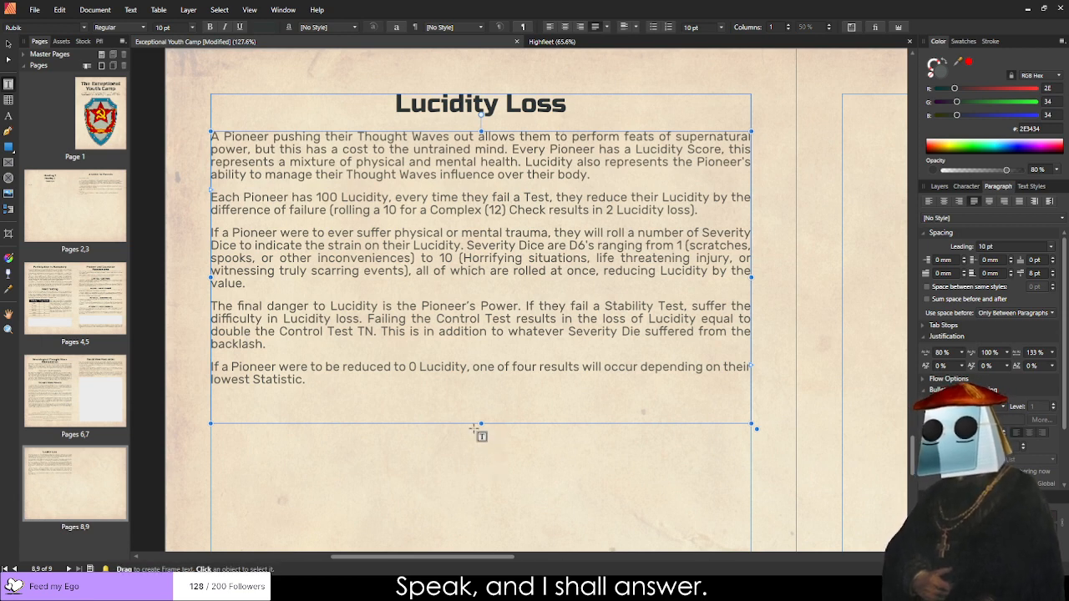
left_click_drag(480, 426, 481, 390)
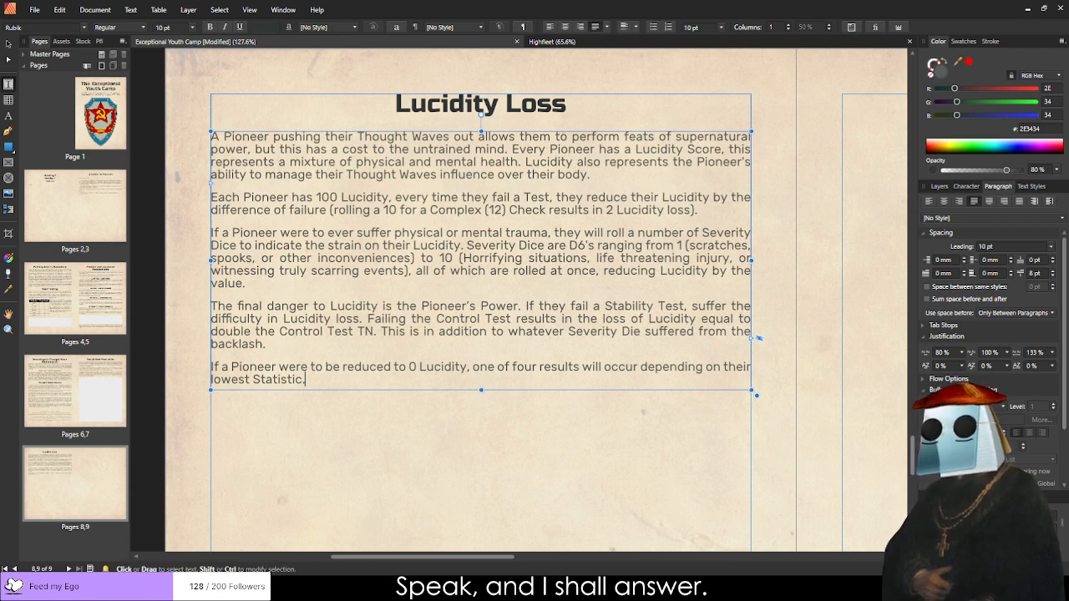
Try duplicating the Lucidity Loss heading and body frames directly beneath the originals on page 8.
left_click(88, 375)
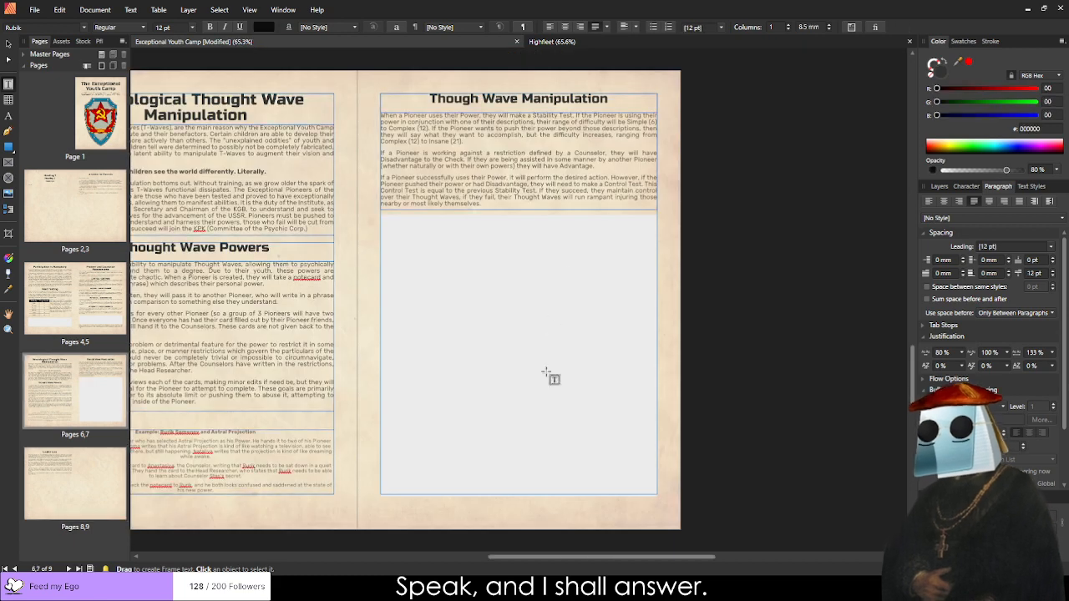
left_click(59, 491)
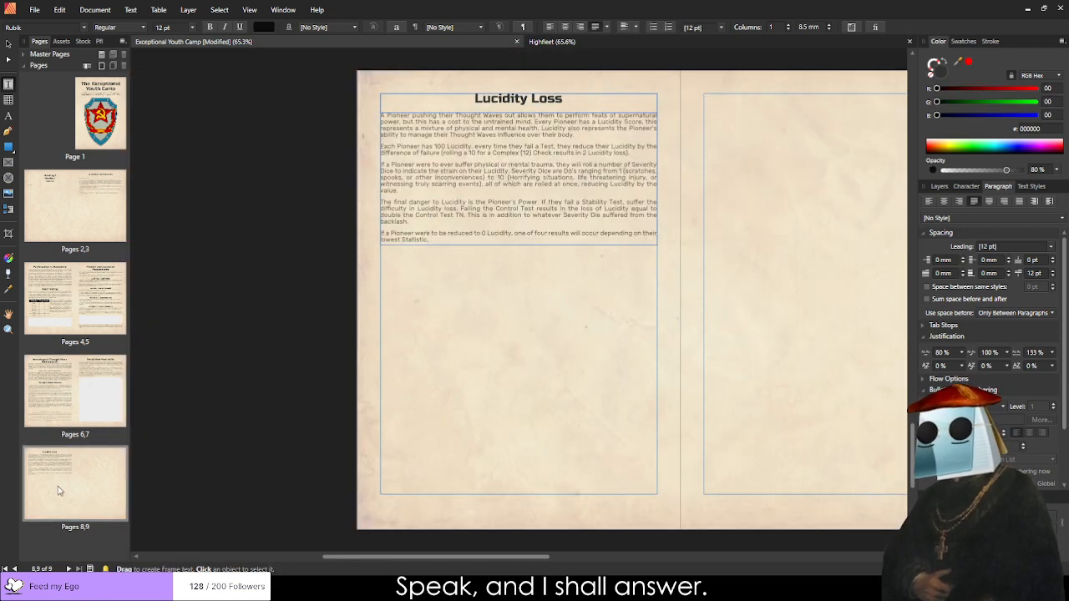
left_click(7, 43)
left_click(455, 125)
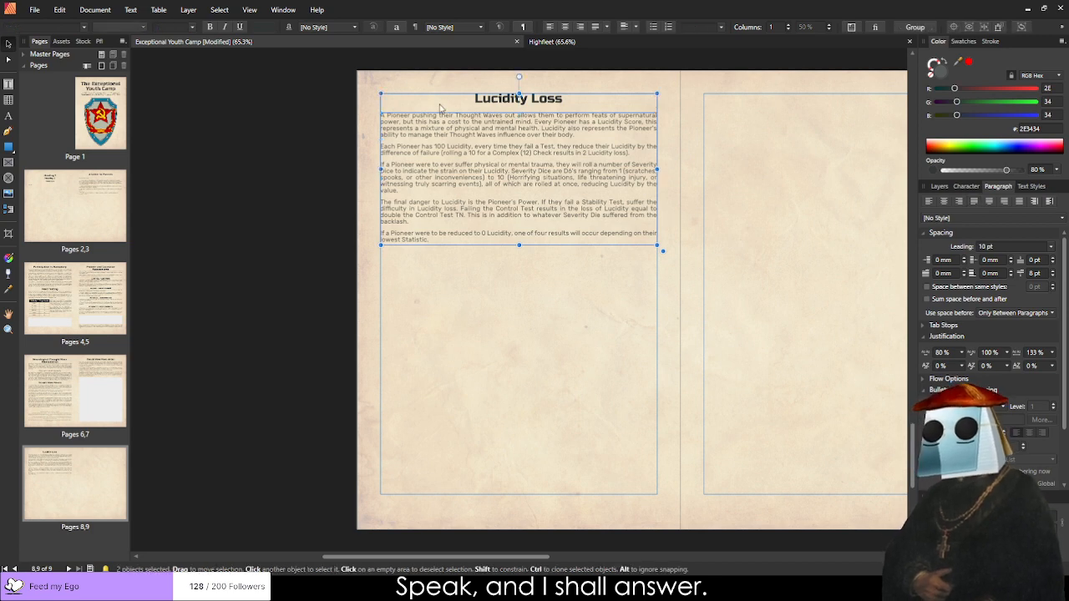
mouse_move(440, 108)
left_mouse_down()
mouse_move(444, 296)
mouse_move(438, 269)
left_mouse_up()
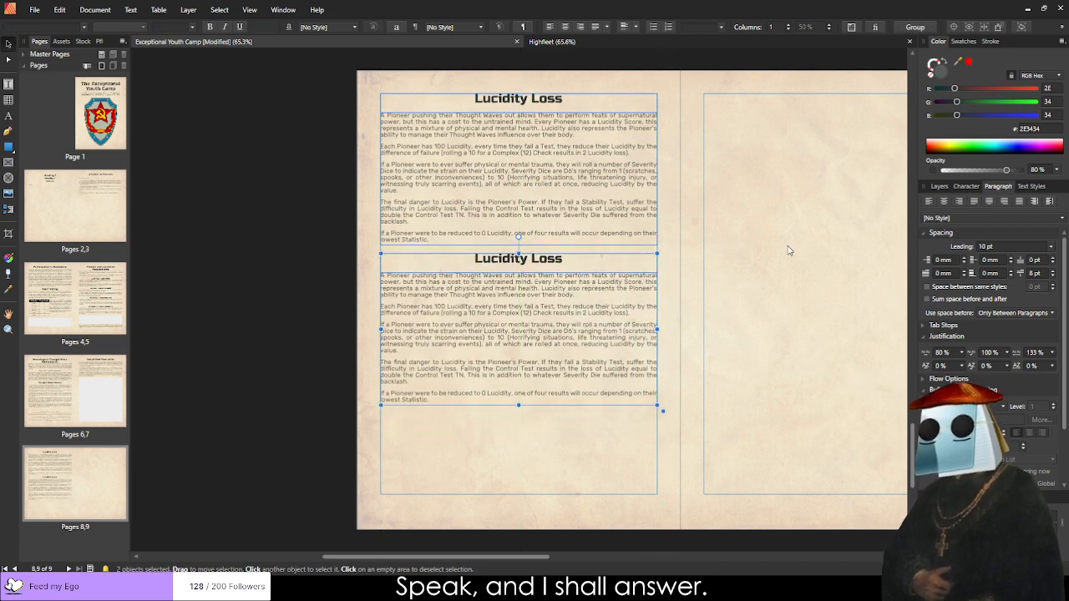
left_click(706, 253)
scroll(628, 241, "up", 2)
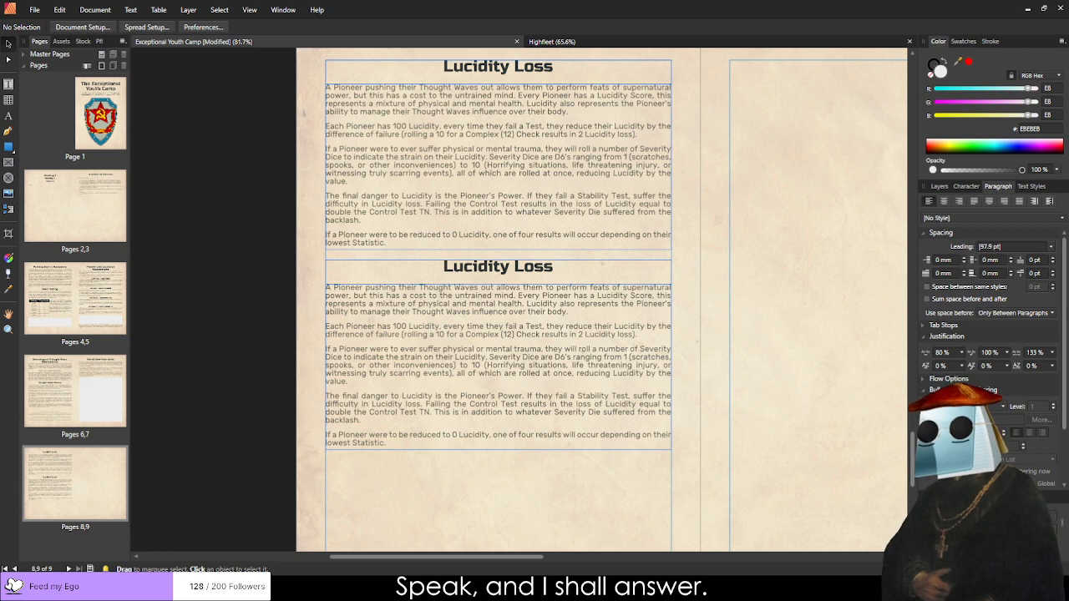
left_click(494, 269)
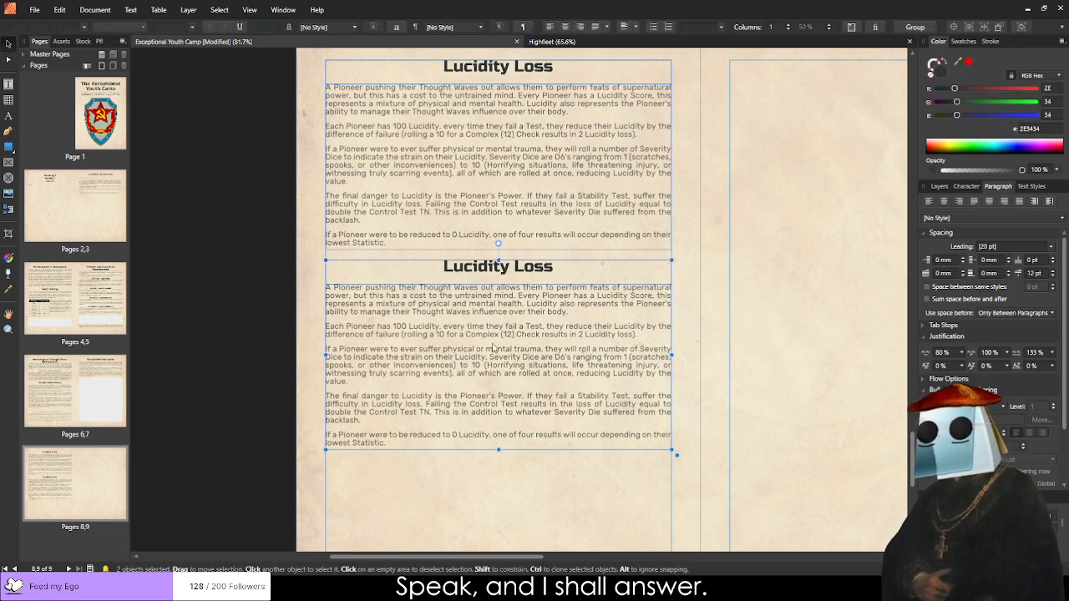
key("Delete")
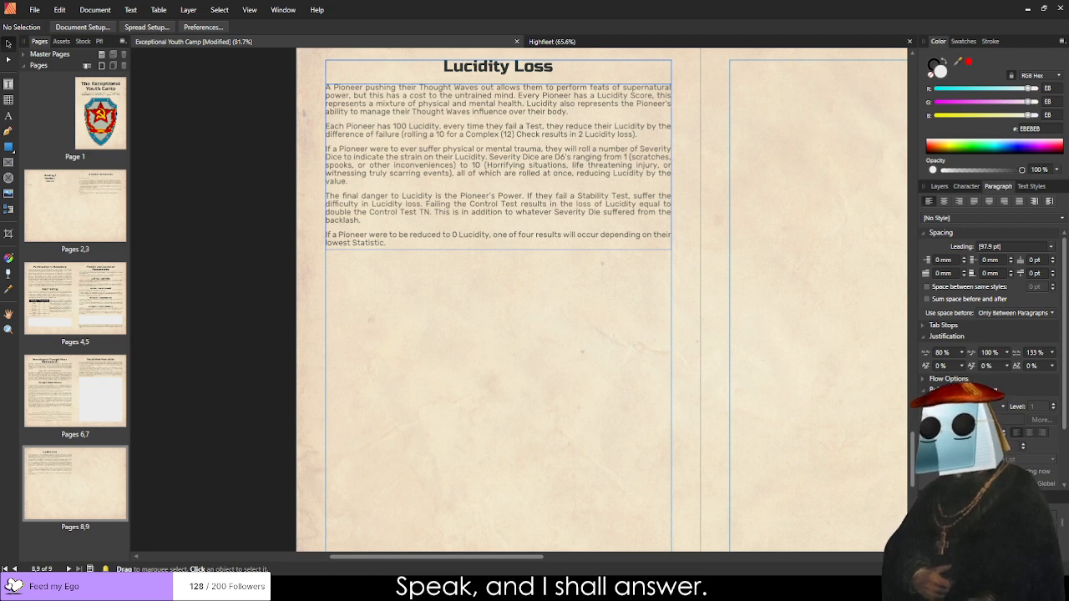
Add the Control, Mental, Physical and Stability results and the closing paragraph after "lowest Statistic.", and lengthen the body frame to show them.
double_click(383, 244)
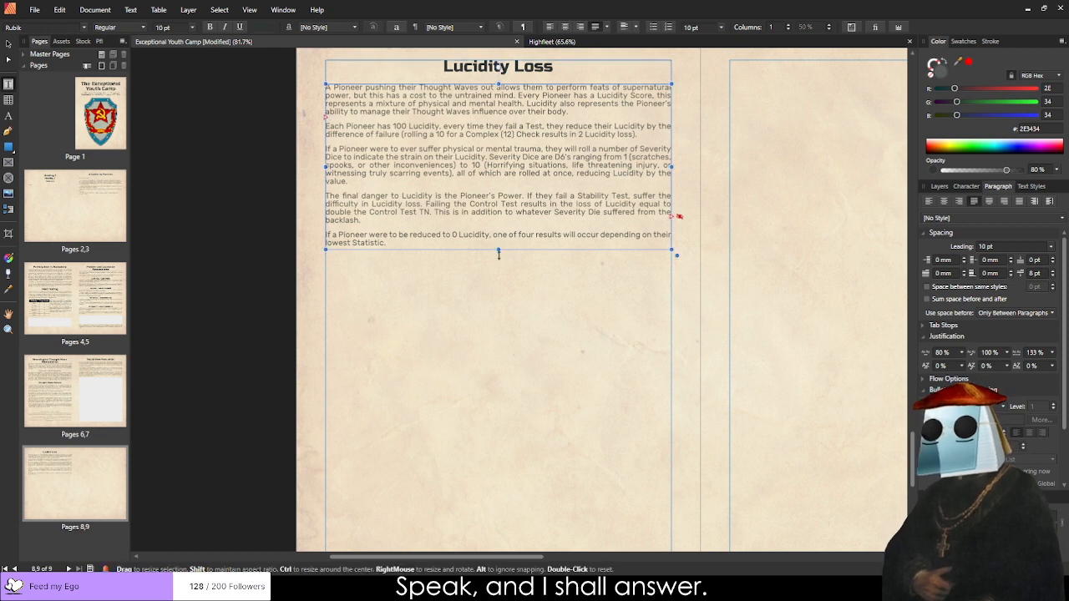
left_click_drag(499, 253, 513, 402)
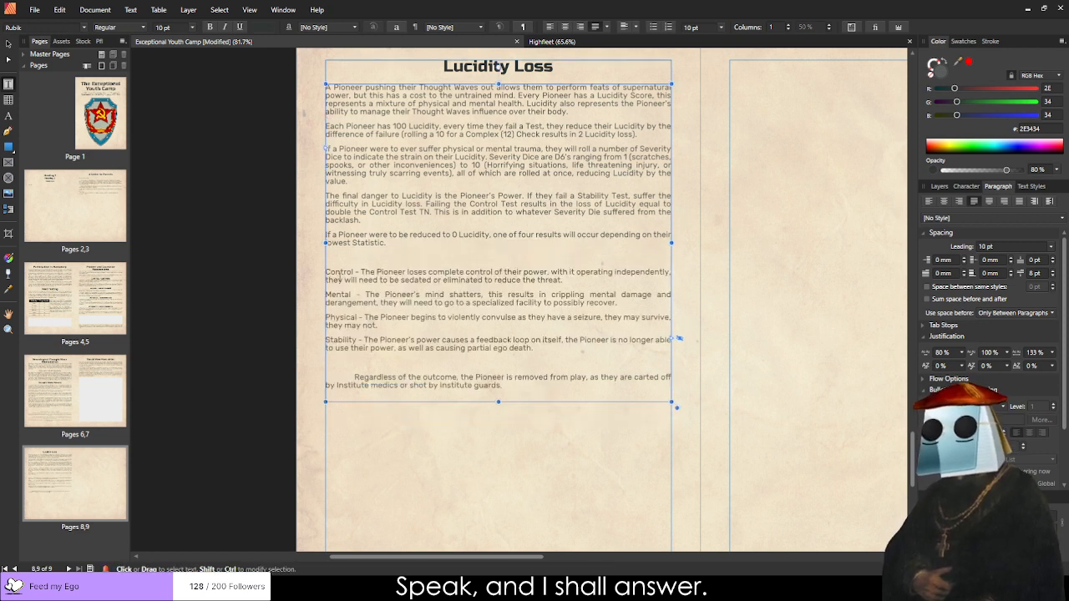
Make the labels Control, Mental, Physical and Stability bold in the Lucidity Loss results.
double_click(340, 272)
key("ctrl+b")
left_click(337, 294)
double_click(337, 294)
key("ctrl+b")
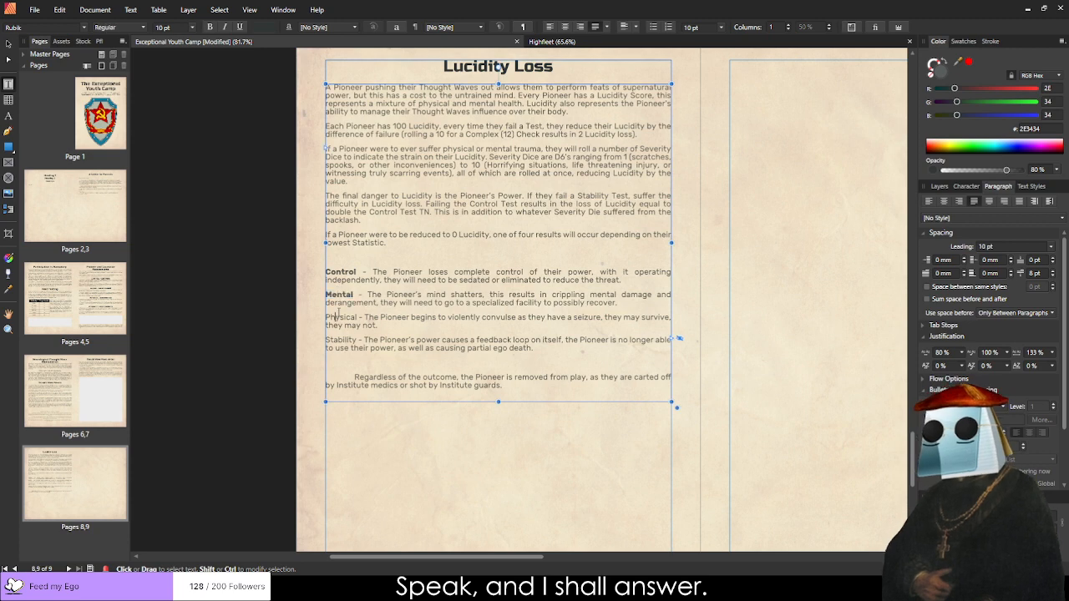
double_click(342, 318)
key("ctrl+b")
double_click(340, 340)
key("ctrl+b")
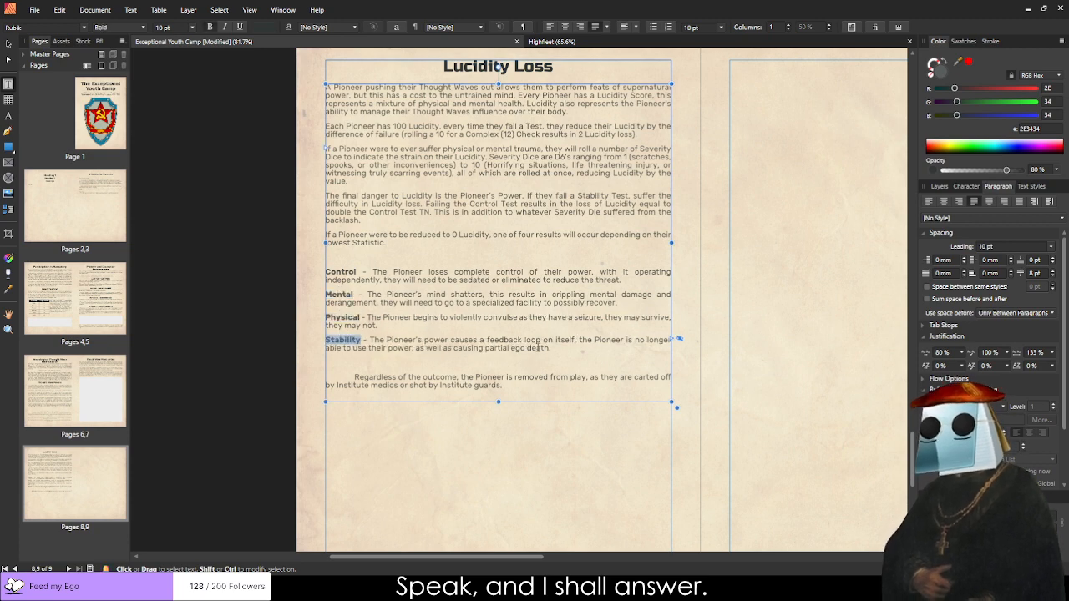
Try center-aligning the four result paragraphs from Control to Stability, and undo the alignment.
left_click(539, 347)
left_click_drag(570, 346, 317, 259)
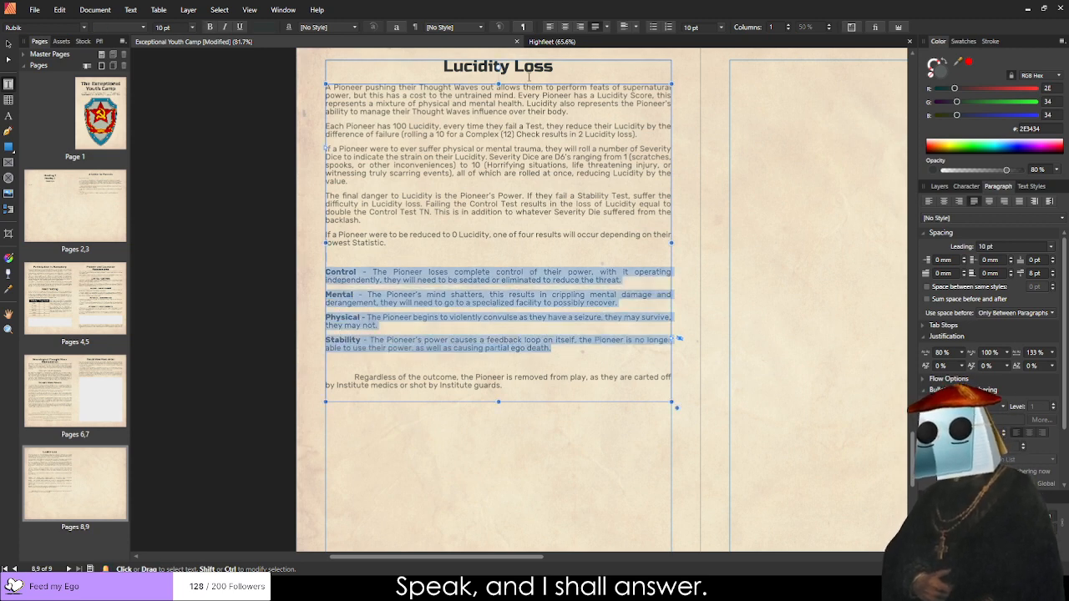
scroll(408, 302, "up", 2)
left_click(566, 26)
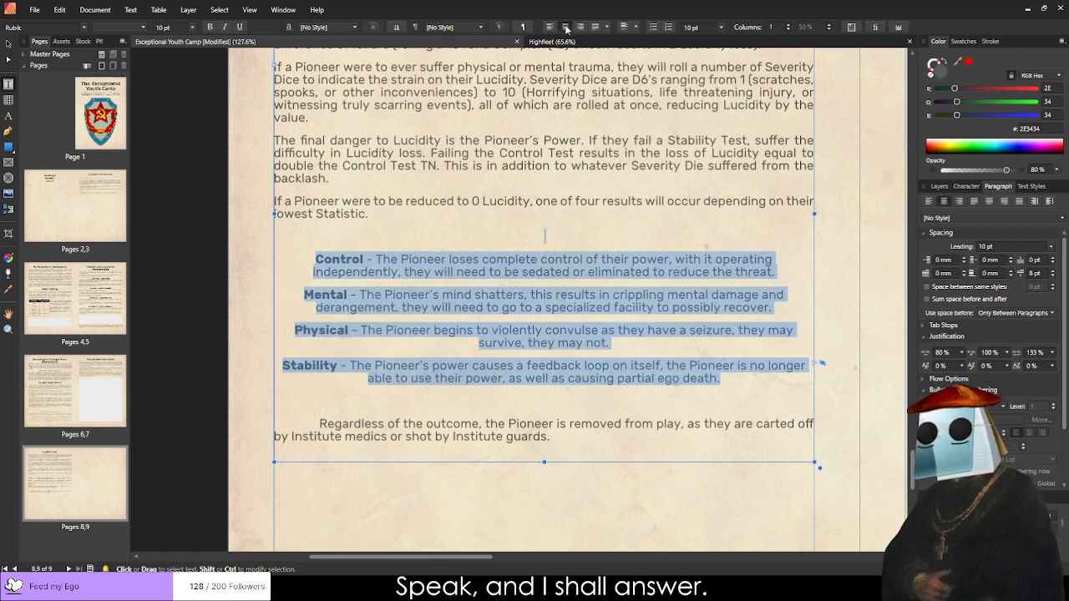
left_click(563, 259)
left_click(577, 438)
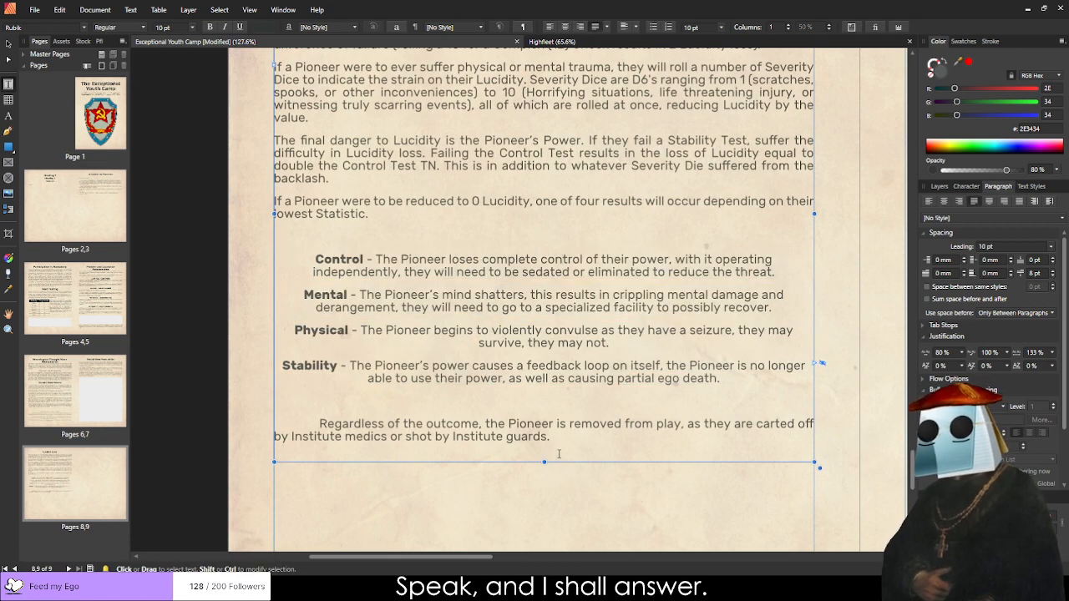
key("ctrl+z")
key("ctrl+z")
left_click(614, 392)
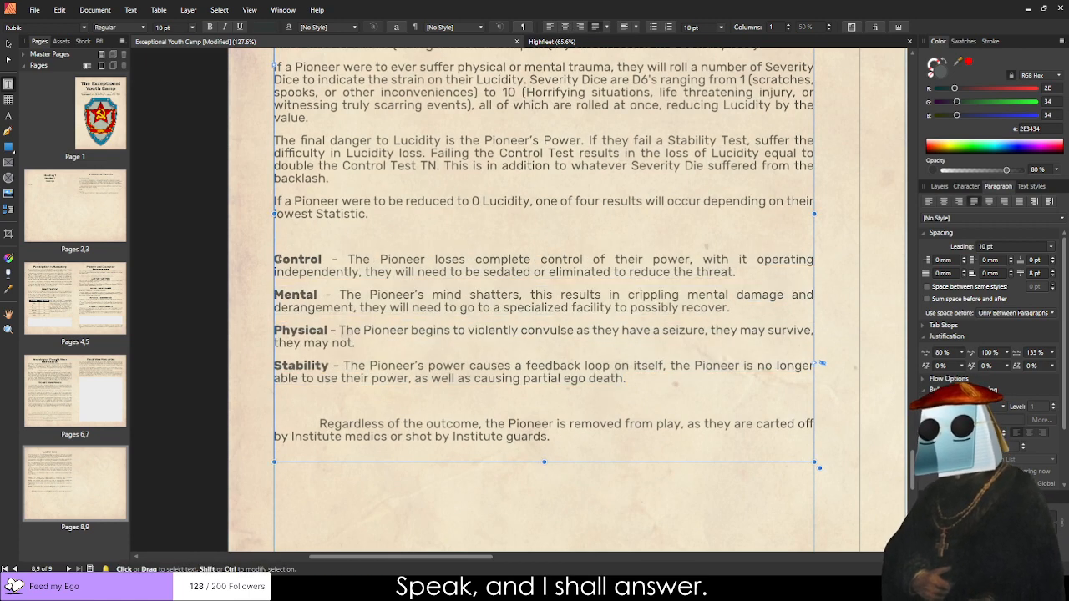
key("ctrl+b")
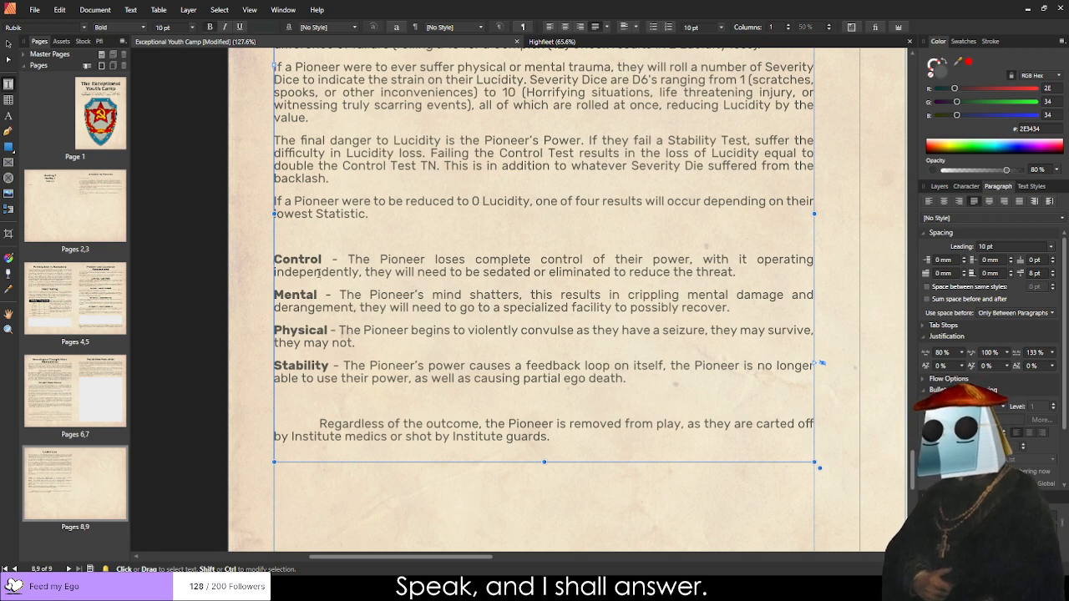
Format the Control result as a bulleted item and indent the first line of the Mental result with a tab.
left_click(654, 27)
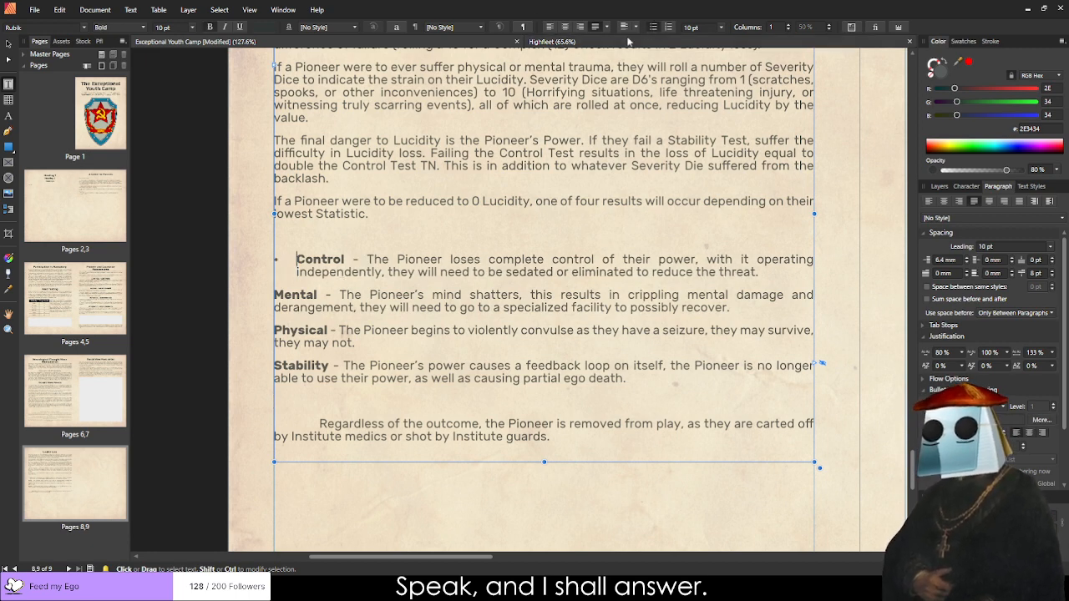
left_click(276, 294)
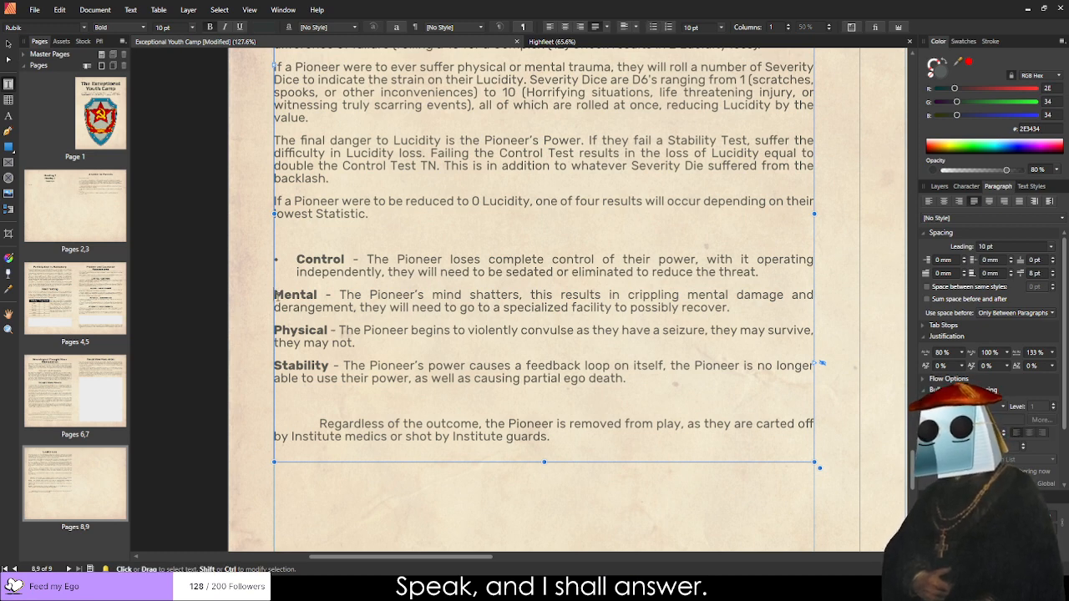
key("Tab")
Insert a "•" character and a space before the Physical label in the Lucidity Loss results.
left_click(276, 330)
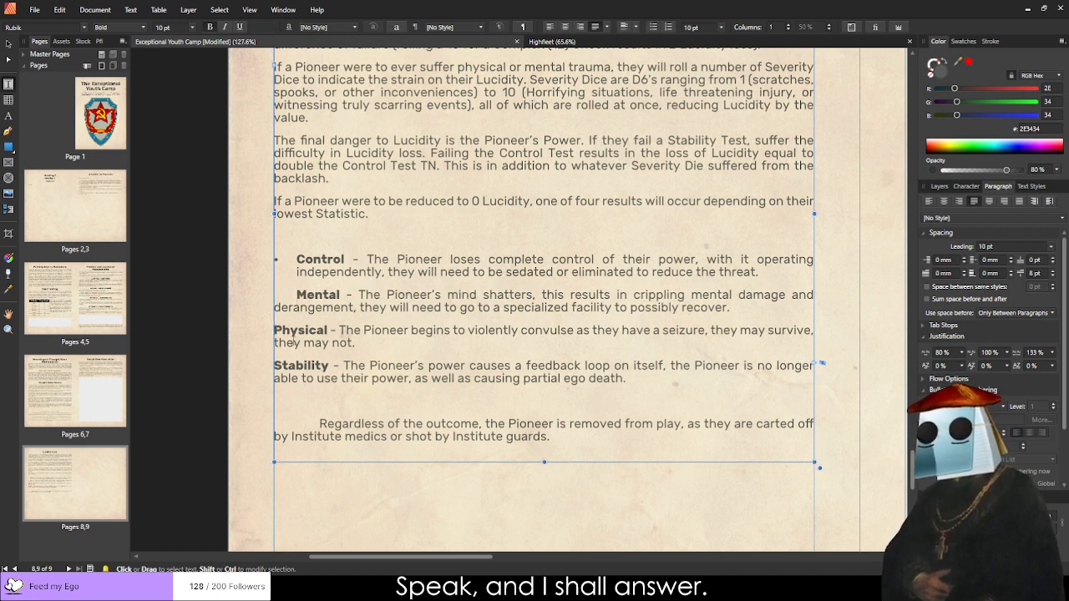
type("• 9")
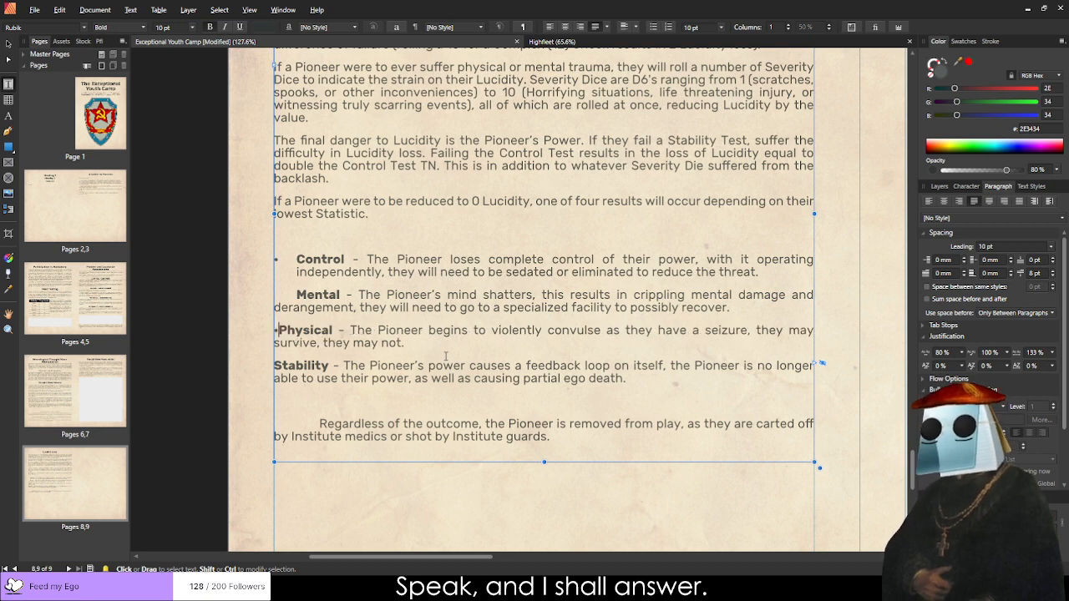
key("BackSpace")
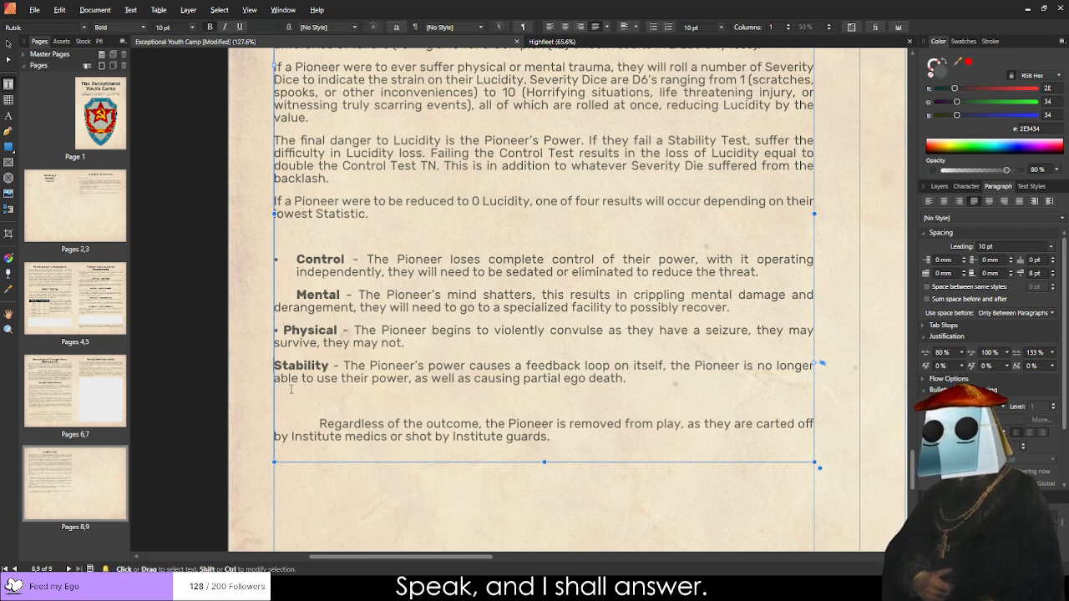
Examine the bullets and indents in front of the Control, Mental, Physical and Stability labels.
scroll(487, 339, "up", 1)
scroll(487, 338, "up", 2)
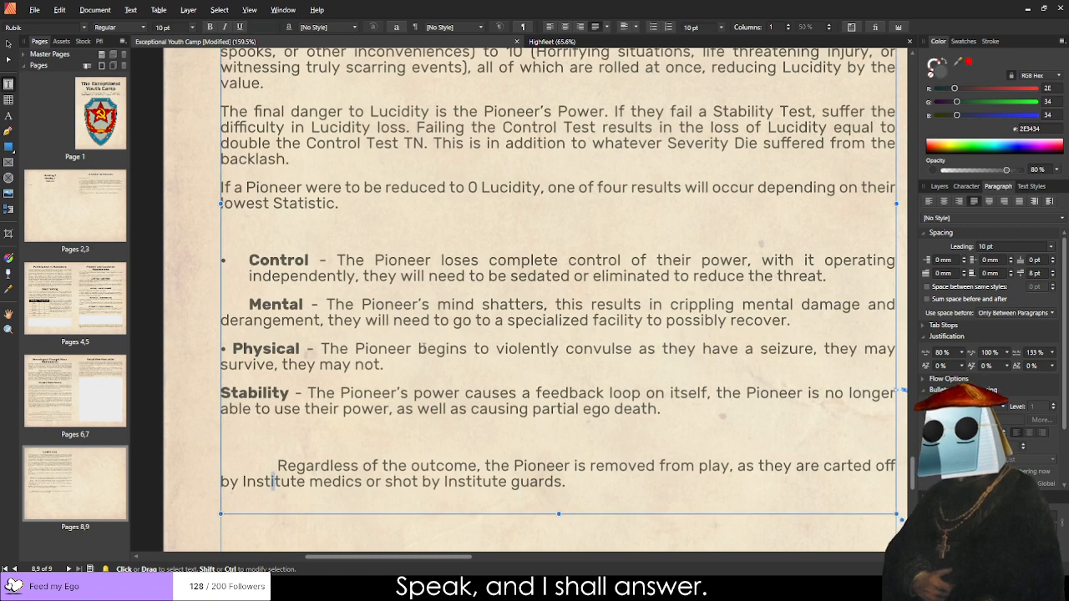
scroll(244, 362, "up", 2)
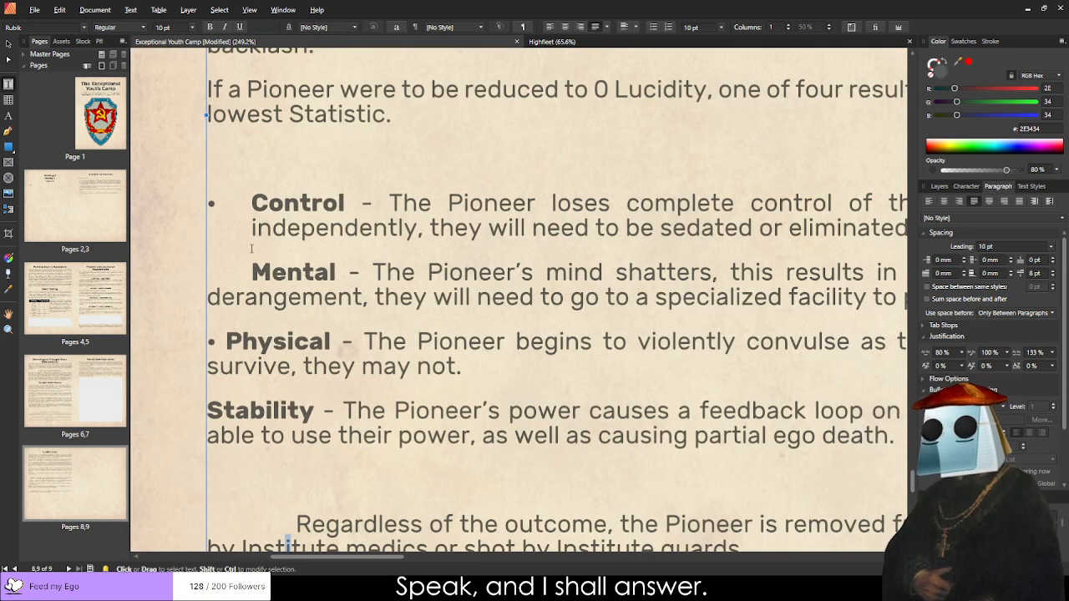
left_click(249, 203)
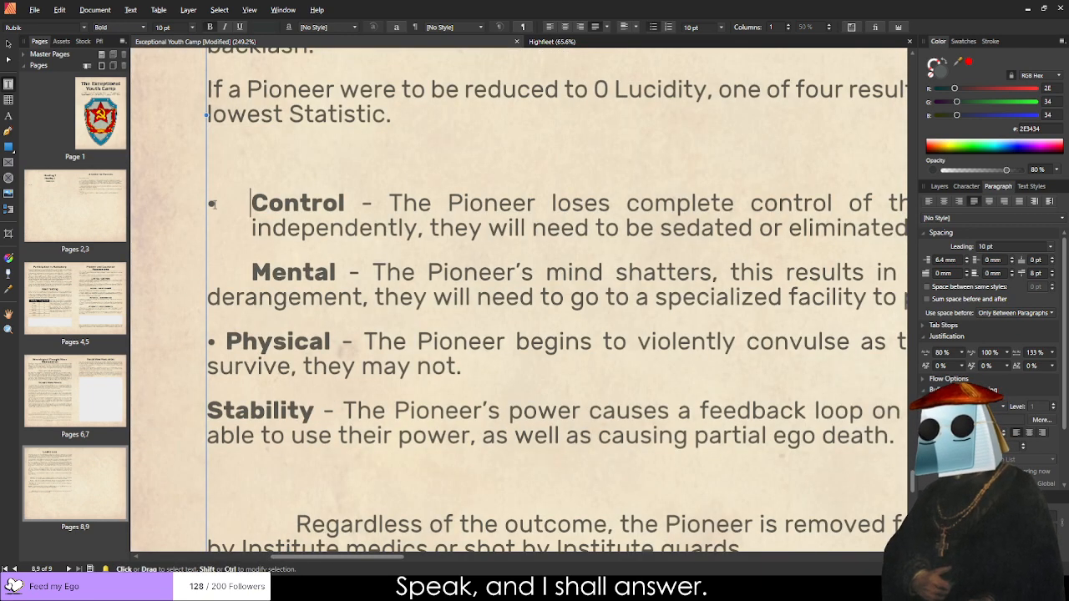
left_click(213, 274)
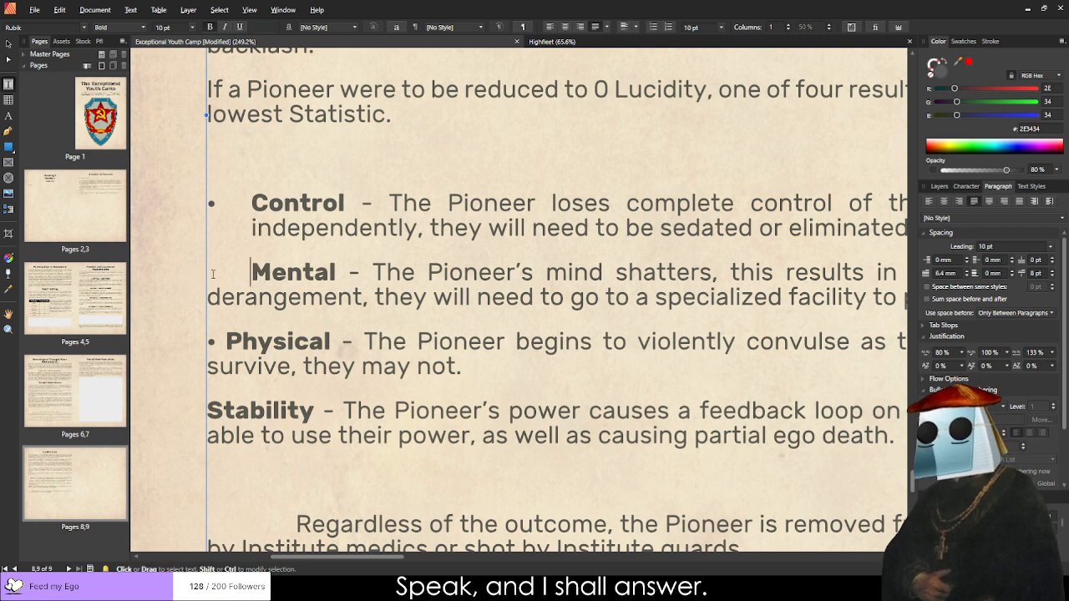
left_click_drag(226, 341, 211, 342)
left_click(228, 342)
left_click(217, 342)
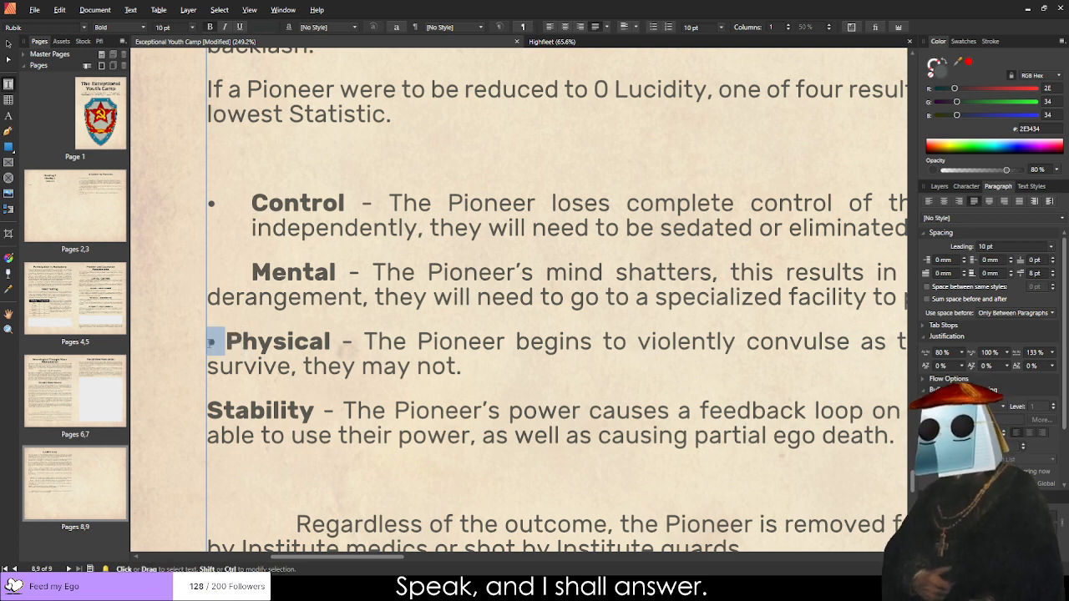
left_click(207, 410)
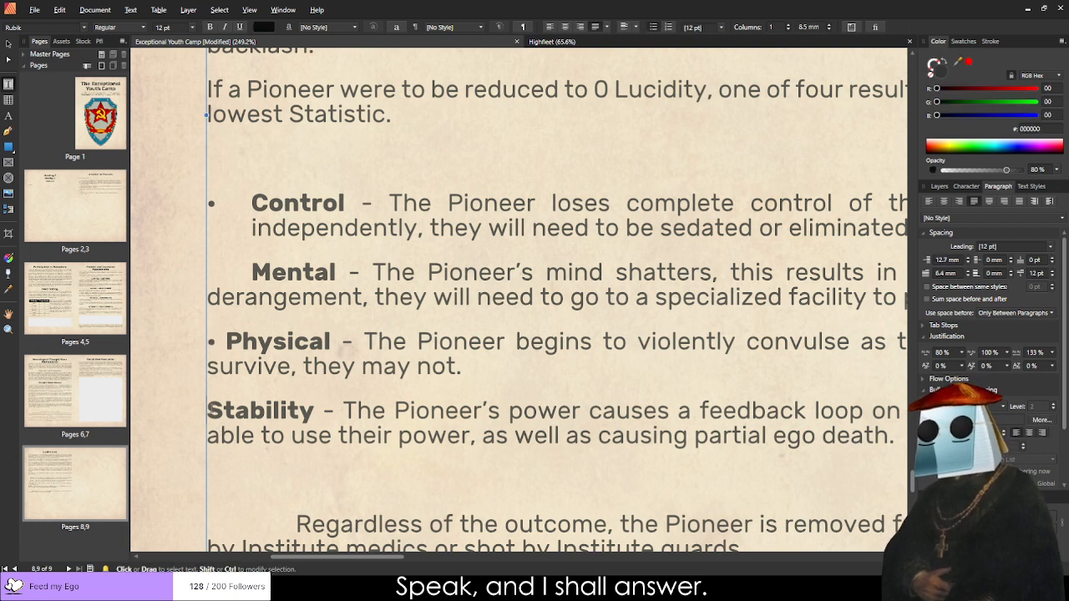
double_click(205, 410)
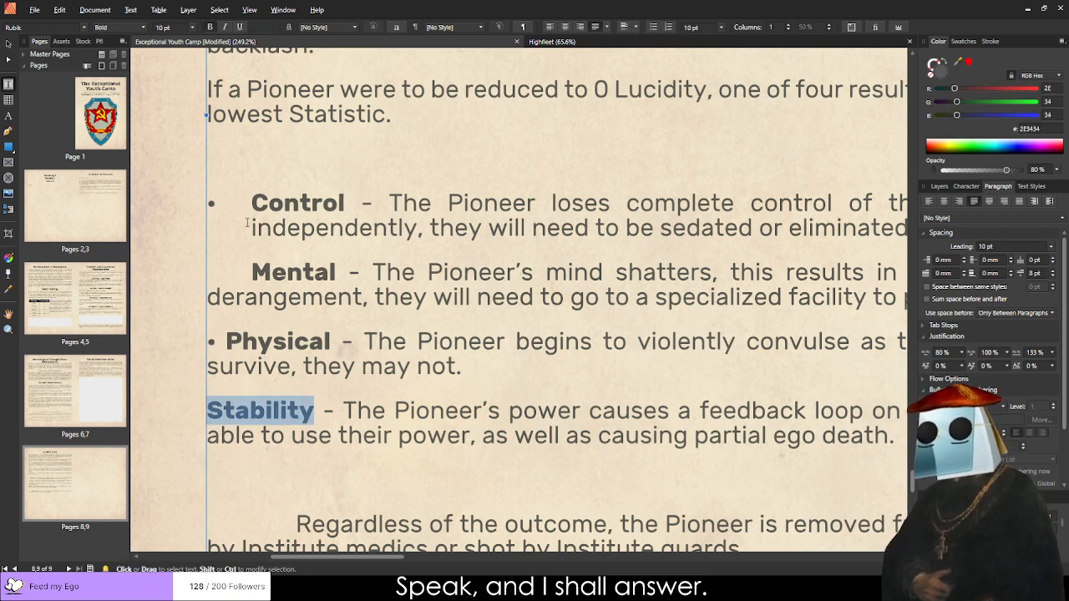
left_click(223, 340)
left_click_drag(223, 338, 215, 338)
left_click(243, 275)
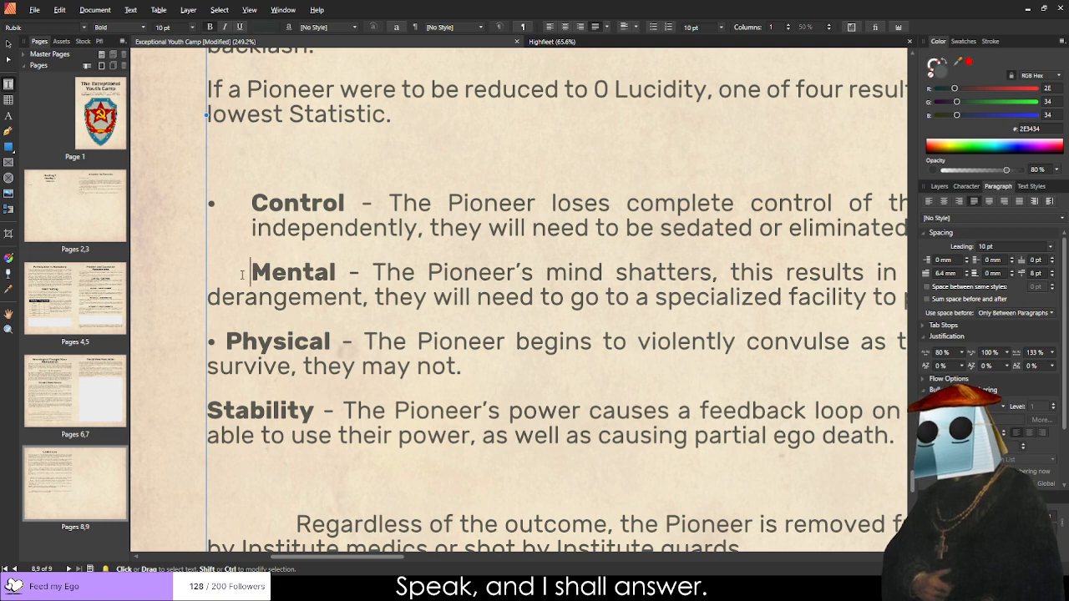
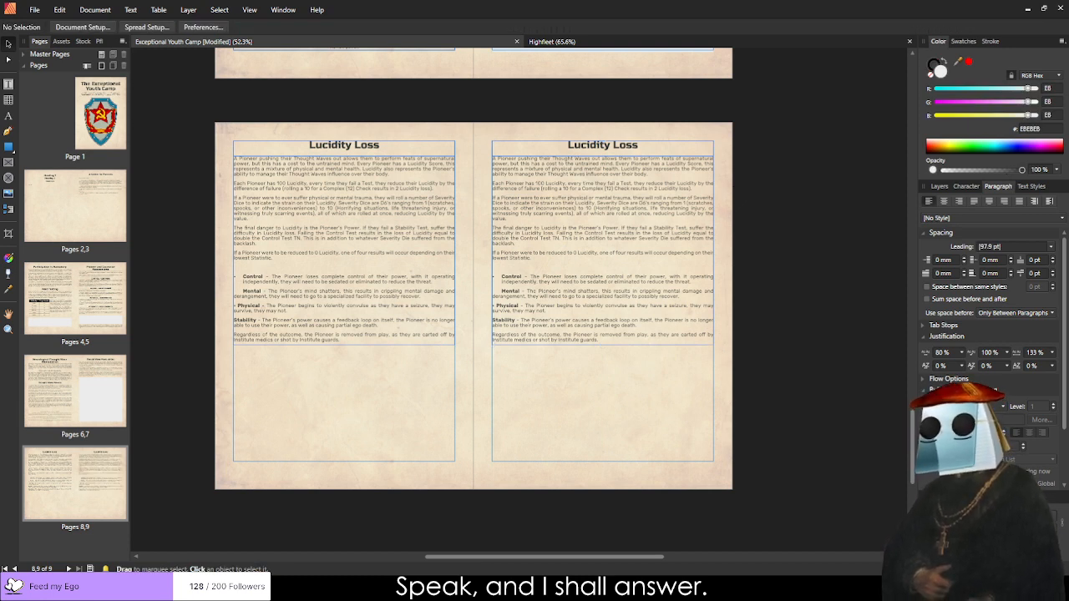
Change the heading on page 9 to "Lucidity Recovery".
left_click(426, 185)
double_click(603, 147)
key("ctrl+a")
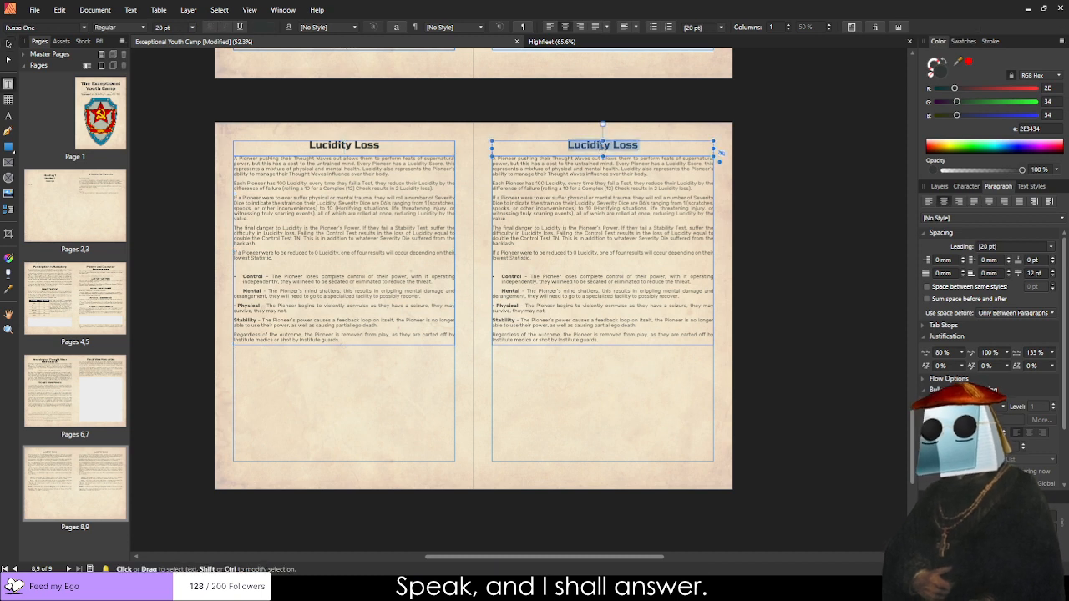
type("Lucidity Recovery")
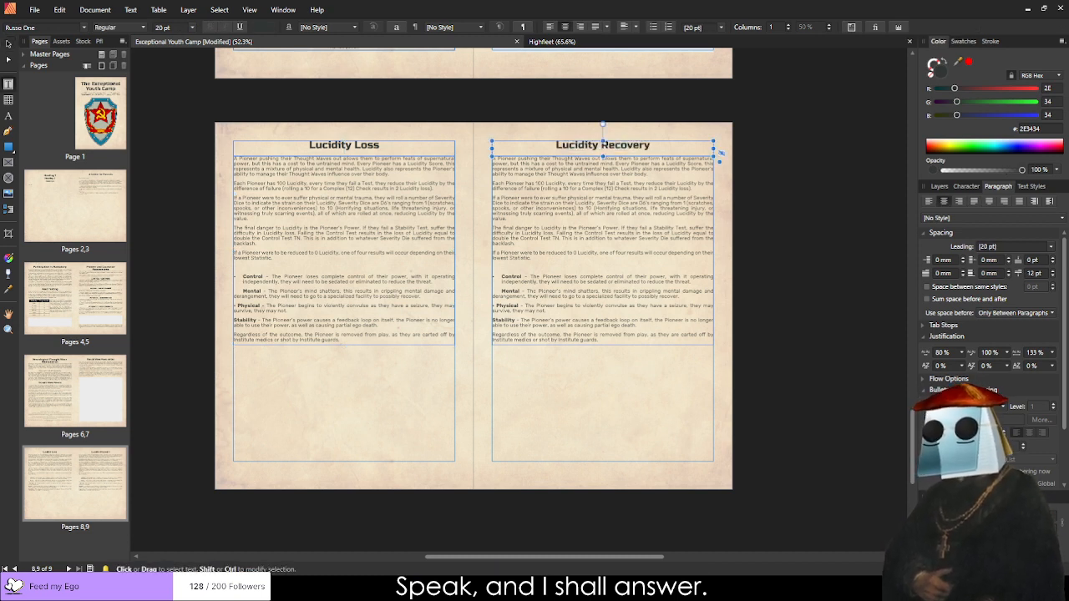
Replace all body text under the Lucidity Recovery heading with the copied recovery rules.
left_click(635, 222)
key("ctrl+a")
key("ctrl+v")
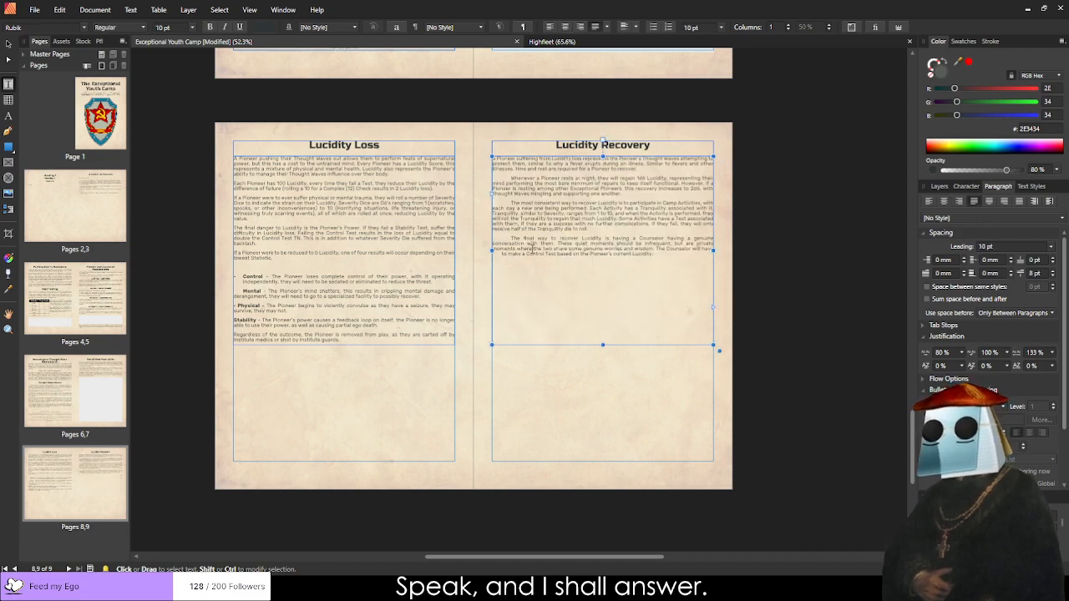
Join the indented line "to make a Control Test" to the rest of the final Lucidity Recovery paragraph.
scroll(517, 261, "up", 5)
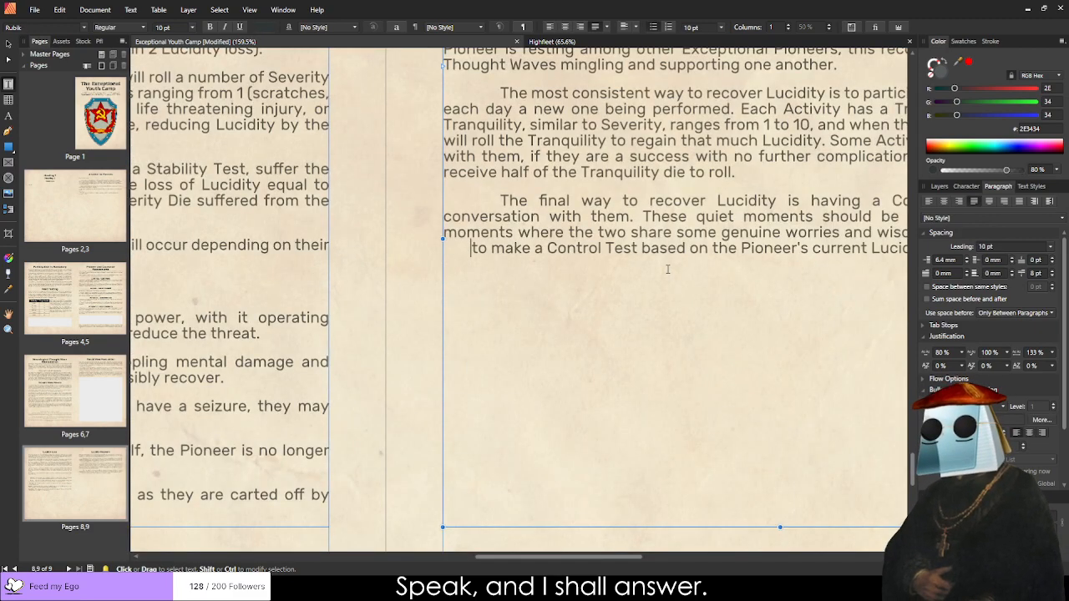
key("ctrl+0")
key("ctrl+a")
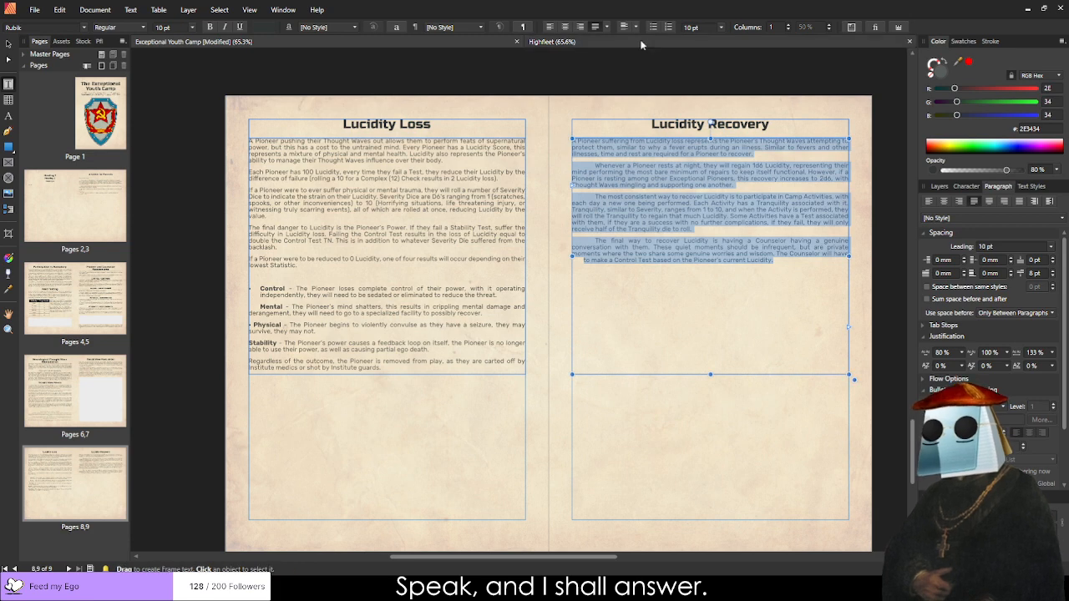
left_click(595, 261)
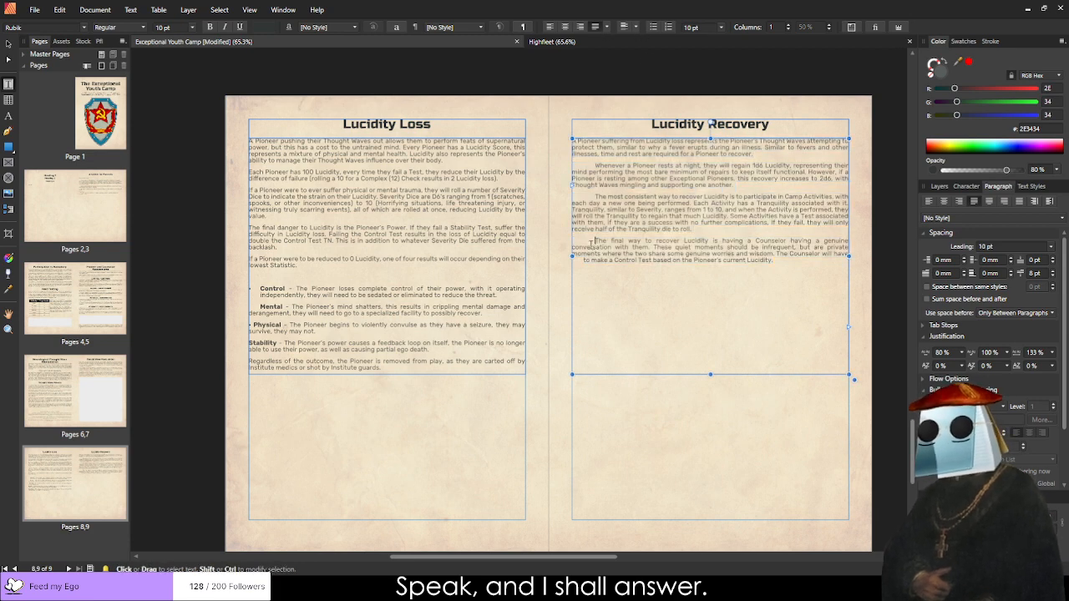
key("Home")
key("BackSpace")
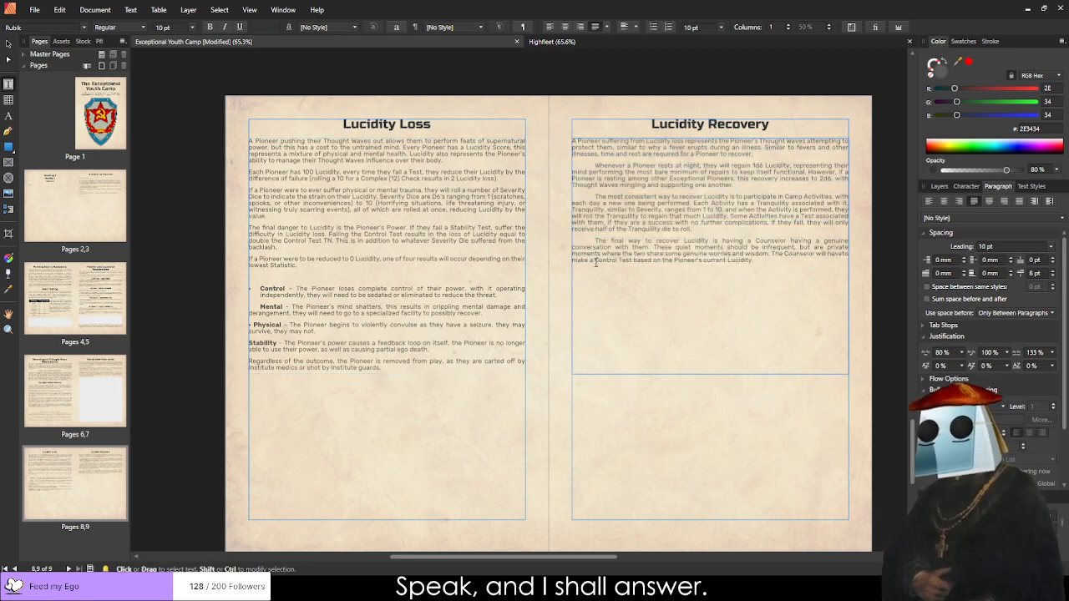
key("Escape")
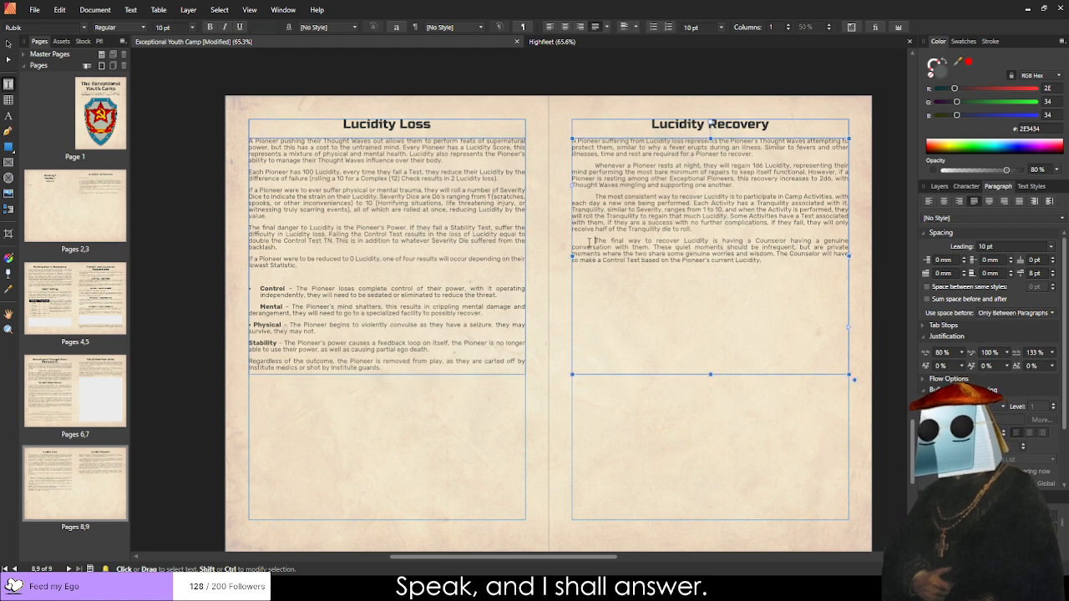
Remove the first-line indents from the paragraphs starting "Whenever a Pioneer rests", "The most consistent way" and "The final way".
left_click(595, 241)
key("BackSpace")
scroll(600, 243, "up", 3)
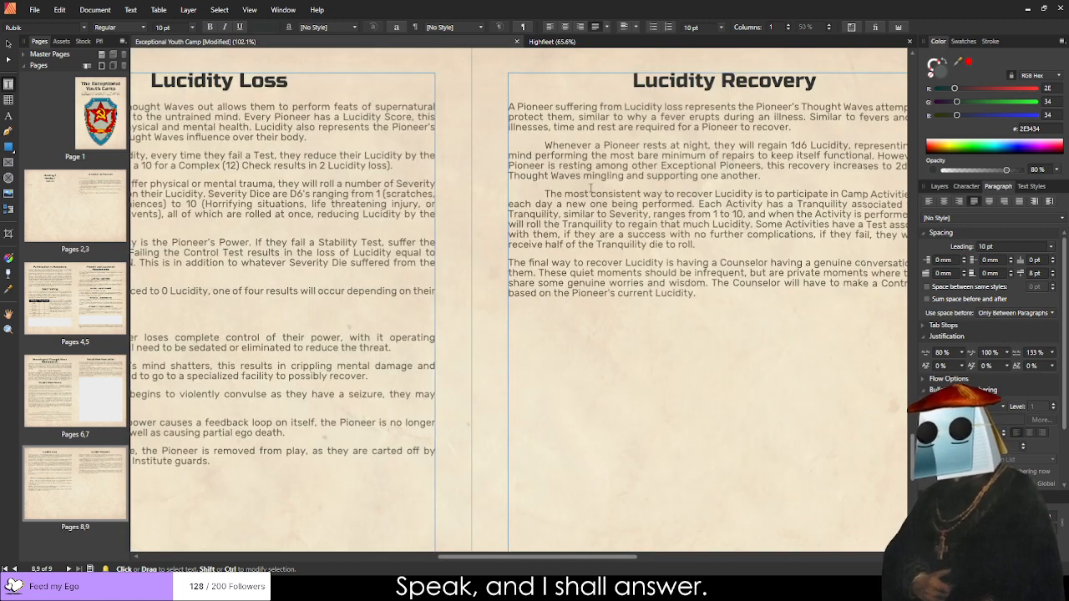
left_click(539, 193)
key("BackSpace")
key("BackSpace")
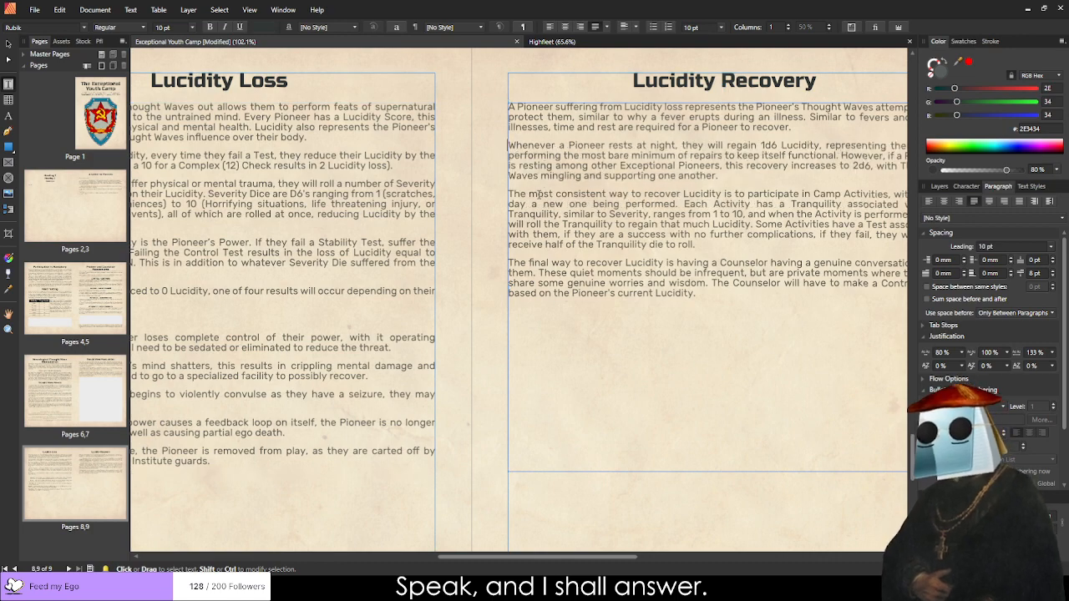
Shorten the Lucidity Recovery body frame so it ends just below its last line of text.
scroll(584, 250, "down", 3)
scroll(652, 351, "up", 2)
key("Escape")
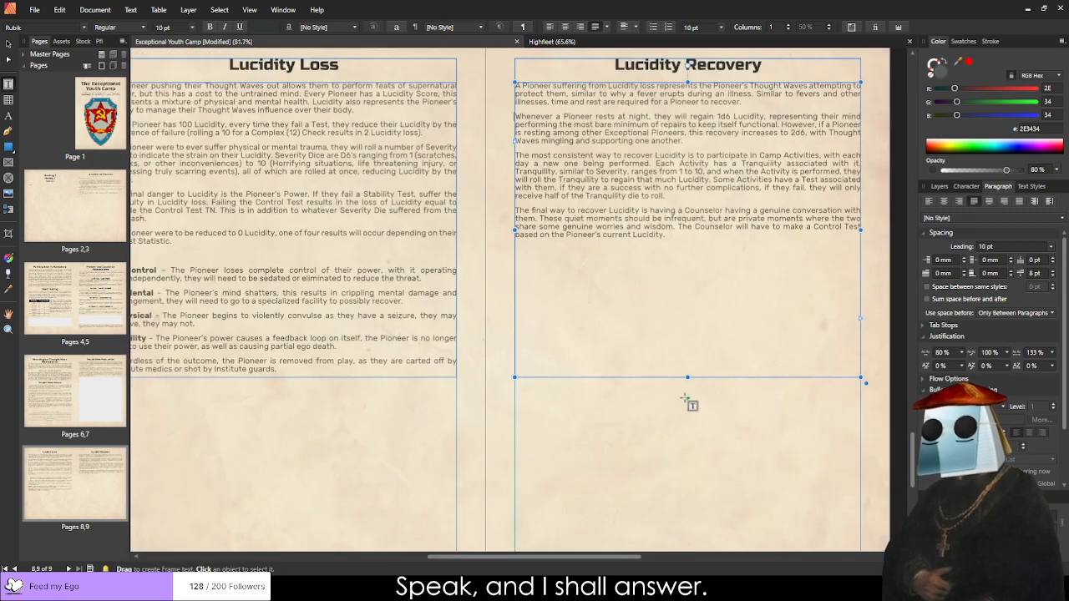
left_click_drag(688, 380, 689, 245)
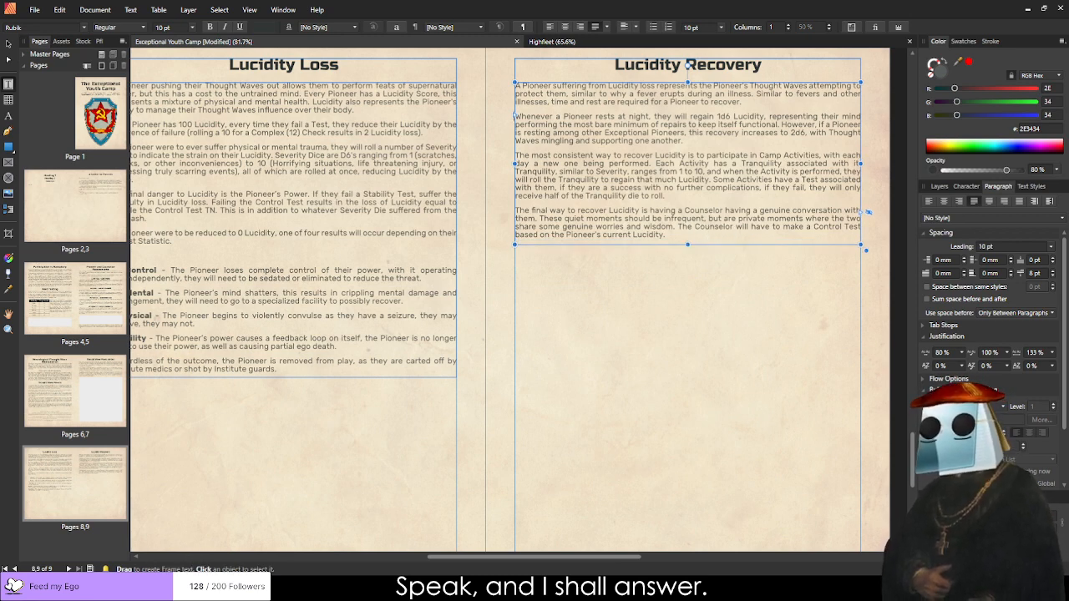
scroll(334, 407, "down", 1)
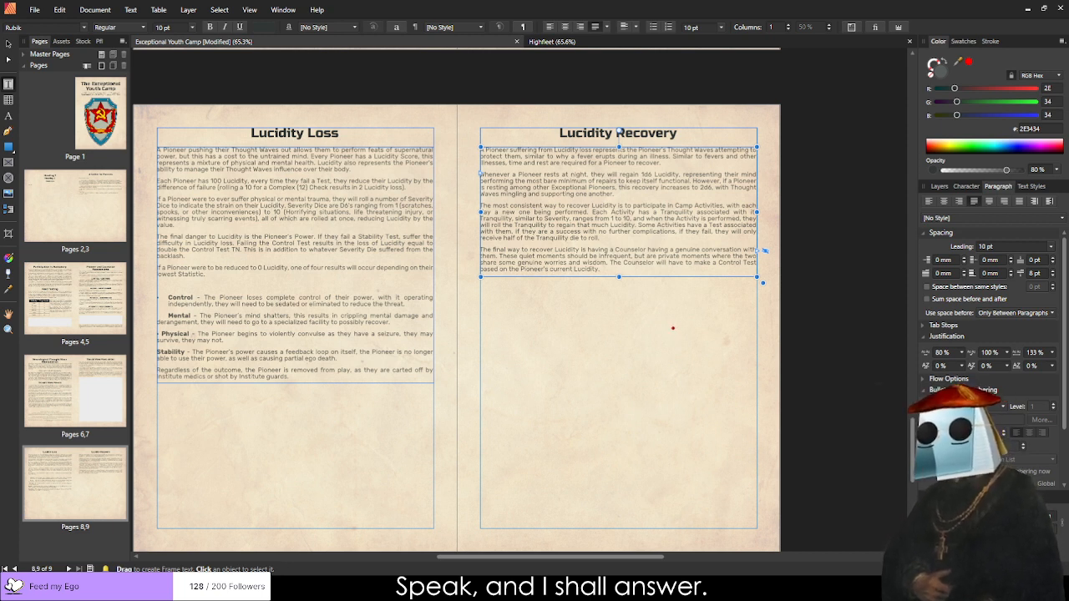
key("Escape")
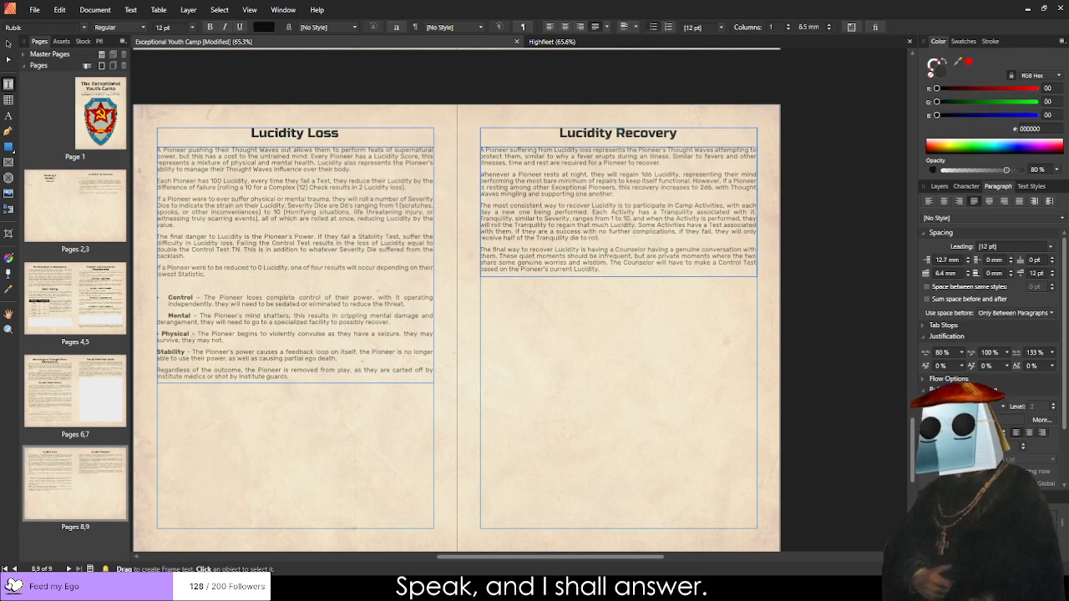
Copy the Difficulty and Target Number table from the Field Testing page and paste it onto the pages 8–9 spread.
scroll(457, 301, "up", 10)
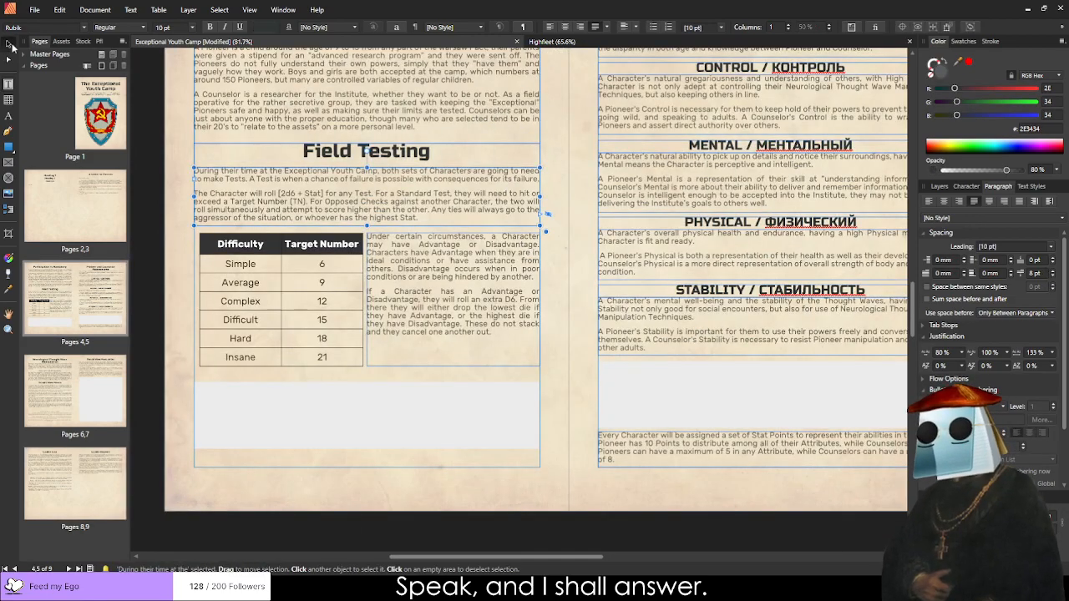
left_click(232, 248)
scroll(489, 293, "down", 2)
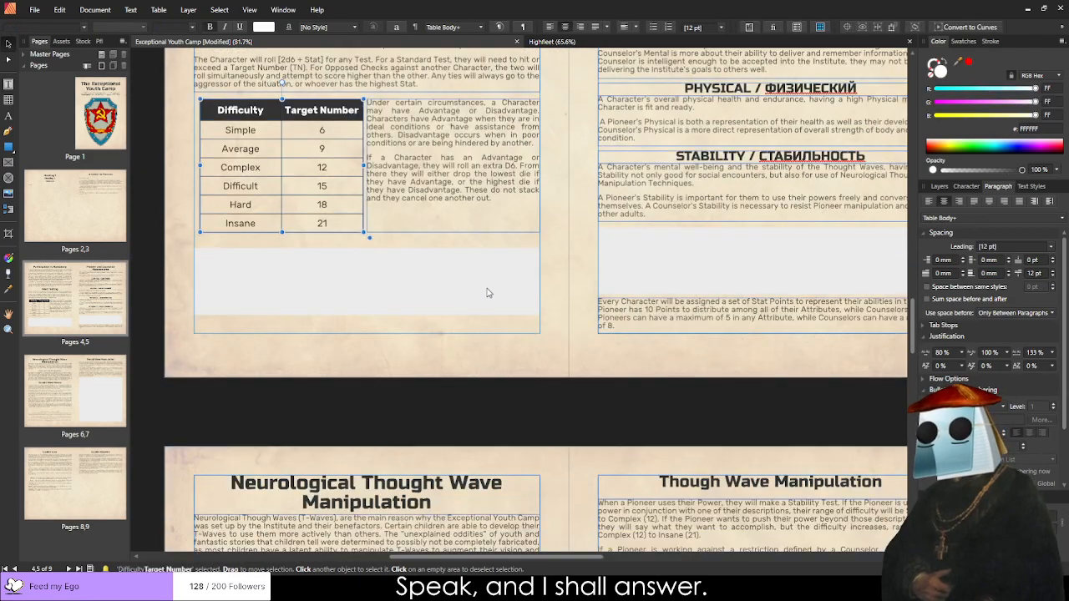
scroll(489, 292, "down", 20)
scroll(564, 340, "up", 1)
key("ctrl+v")
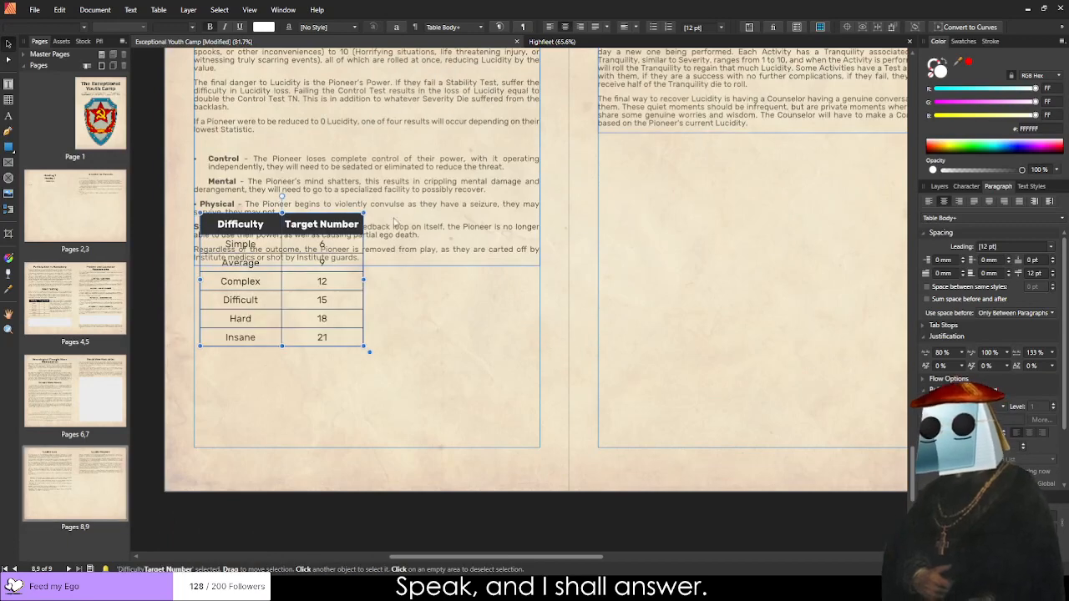
Move the pasted table to page 9, centered beneath the Lucidity Recovery text.
left_click_drag(322, 276, 836, 220)
scroll(769, 325, "down", 5)
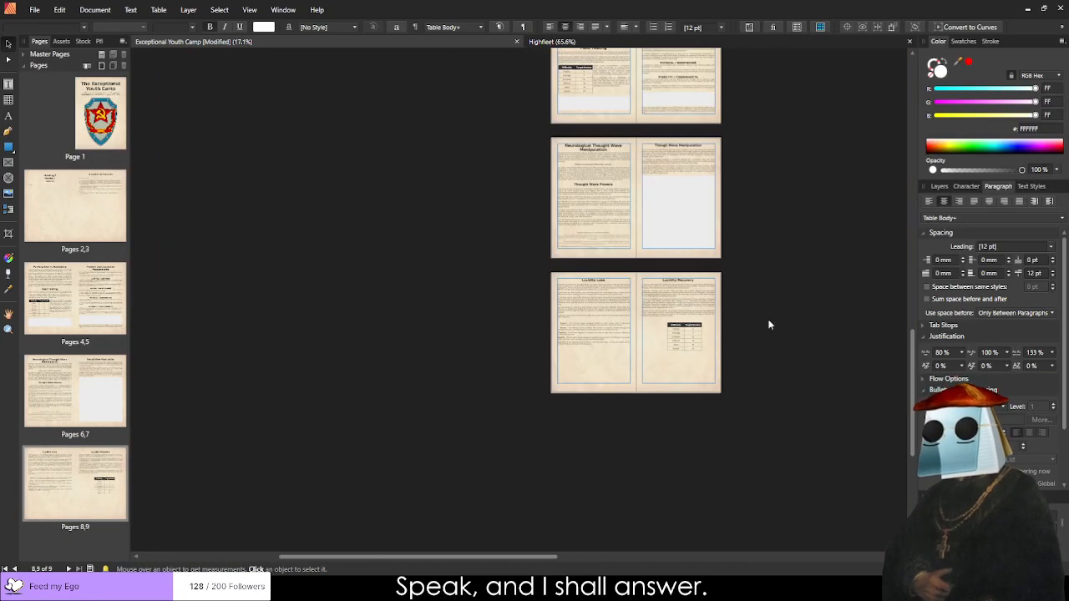
scroll(770, 319, "up", 4)
left_click_drag(506, 355, 495, 355)
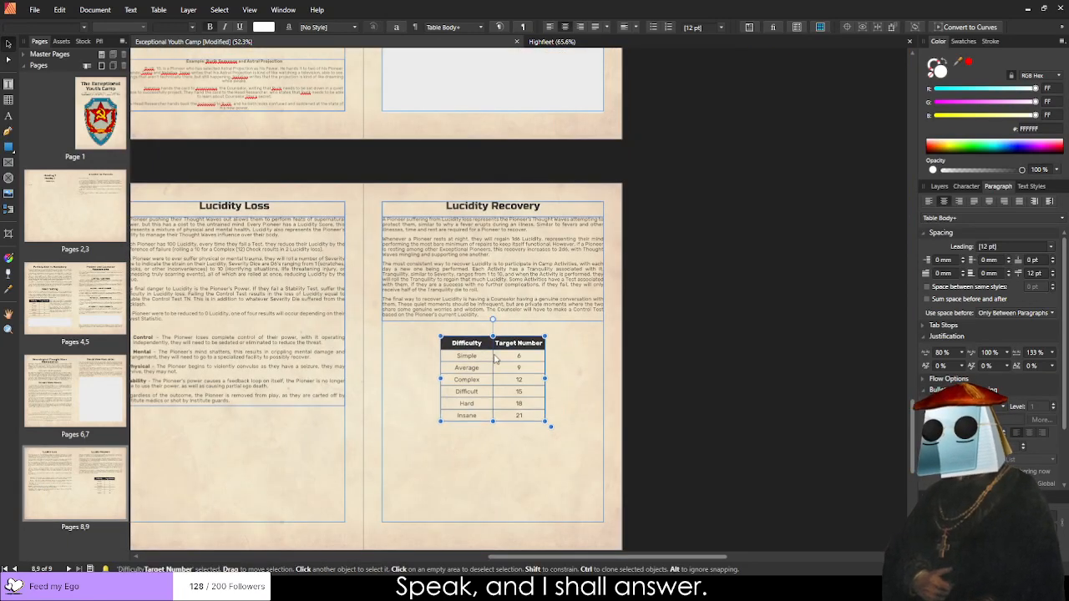
Add a third column after Target Number in the table on page 9.
double_click(532, 359)
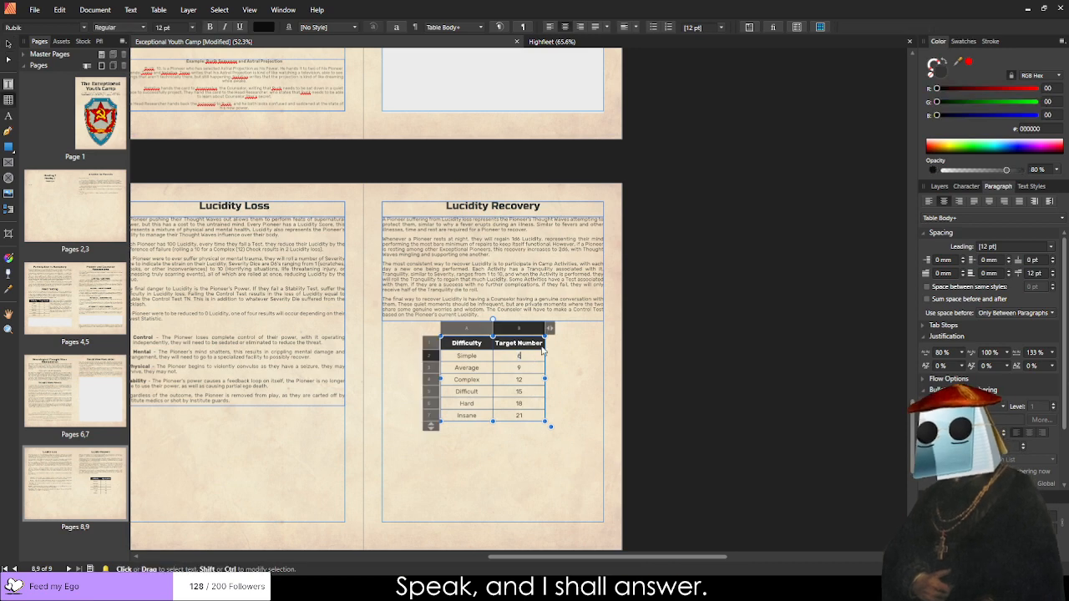
left_click_drag(588, 328, 601, 330)
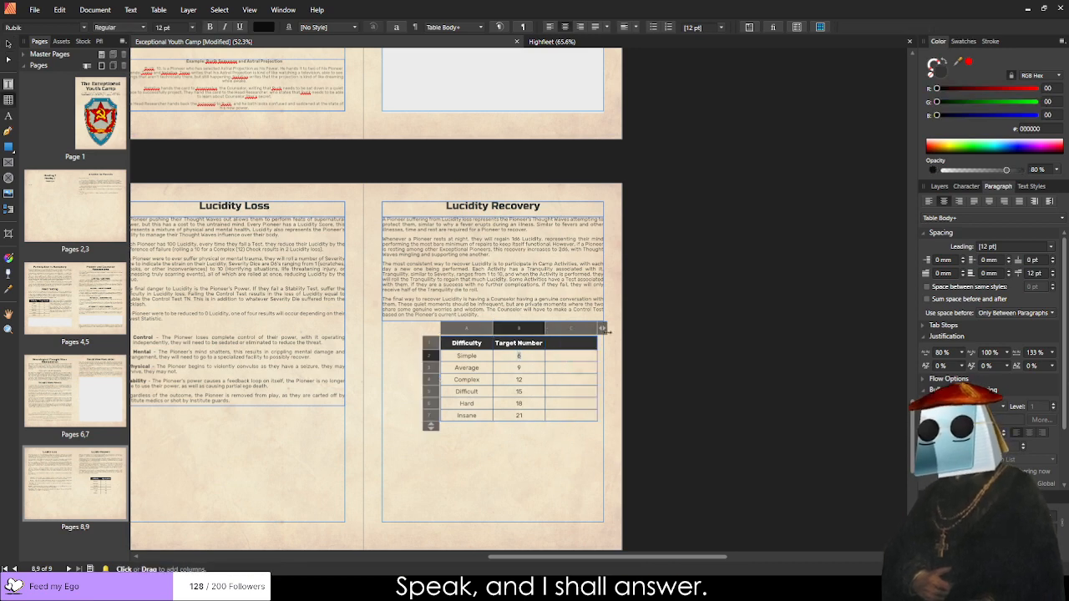
Recenter the three-column table horizontally on page 9, just beneath the Lucidity Recovery text.
scroll(632, 376, "up", 5)
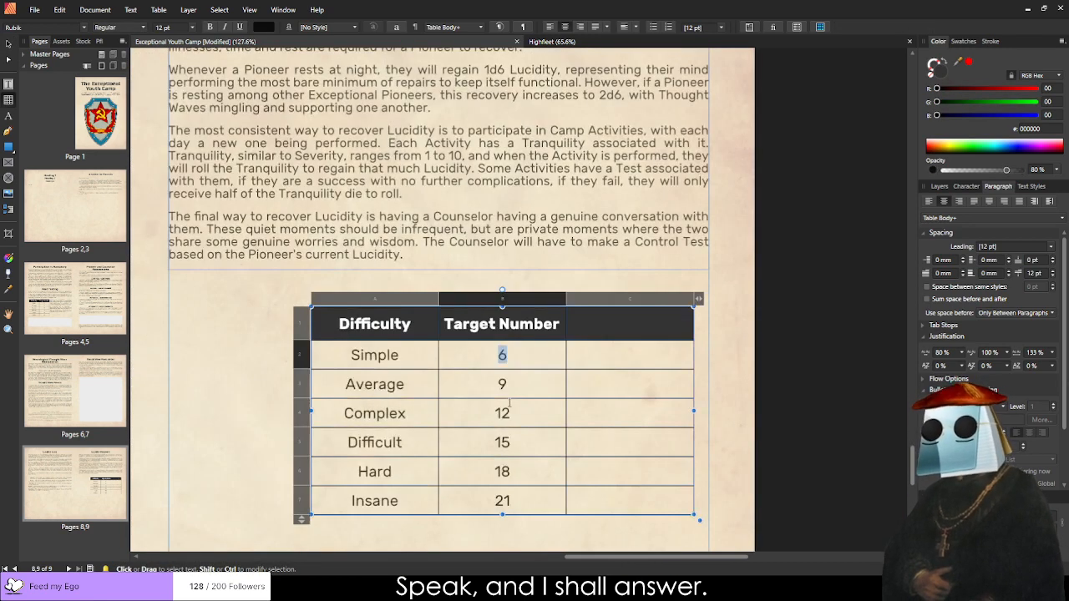
left_click(12, 44)
left_click_drag(508, 384, 444, 361)
scroll(776, 355, "down", 2)
scroll(777, 352, "down", 3)
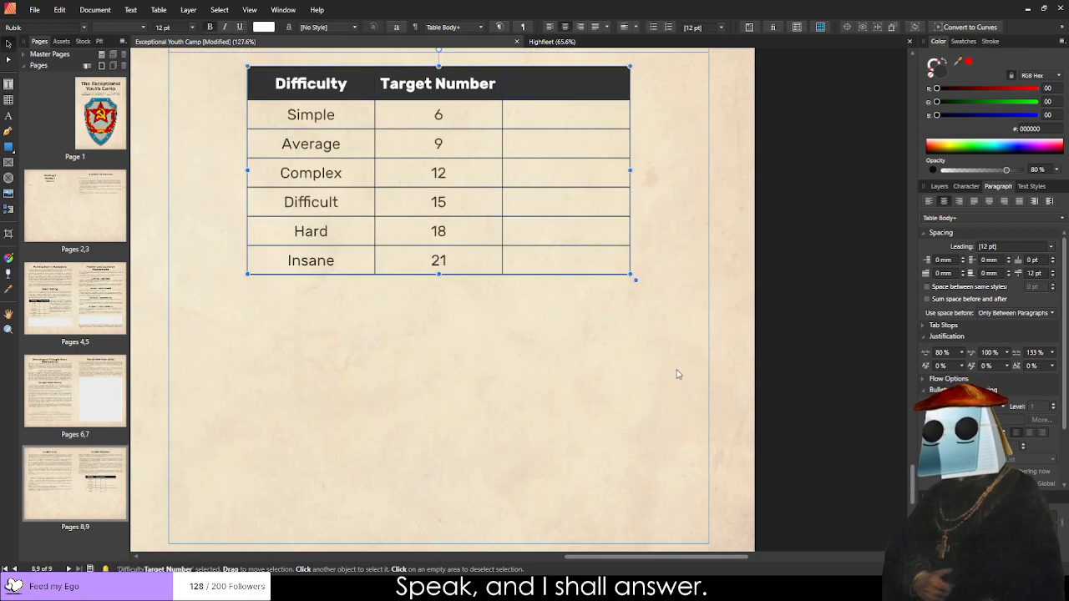
scroll(644, 379, "down", 3)
scroll(438, 282, "up", 2)
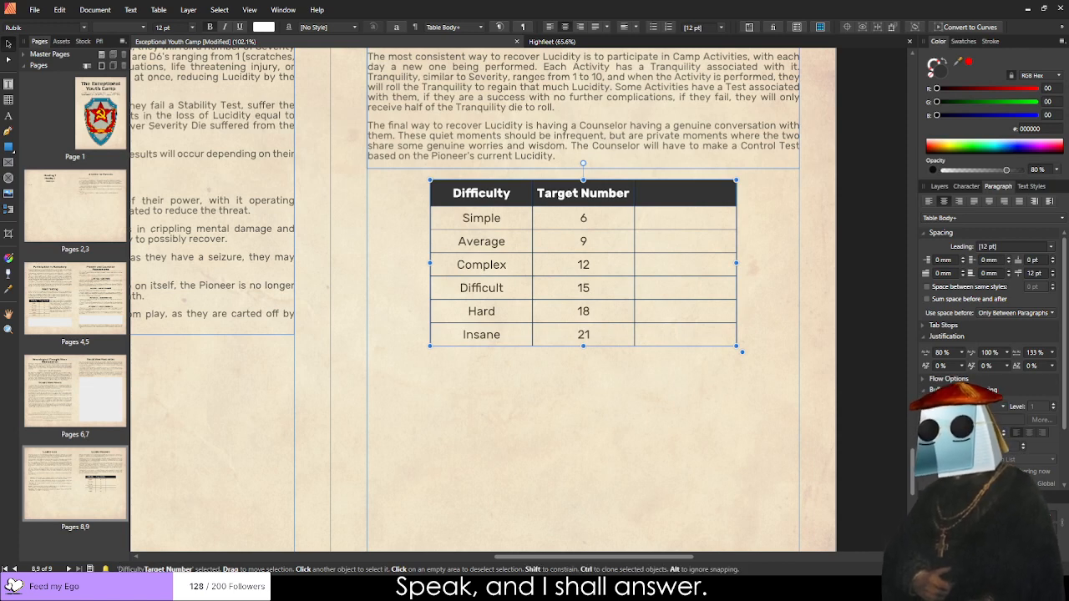
Replace the Difficulty heading in the page 9 table with "Current Lucidity".
double_click(451, 195)
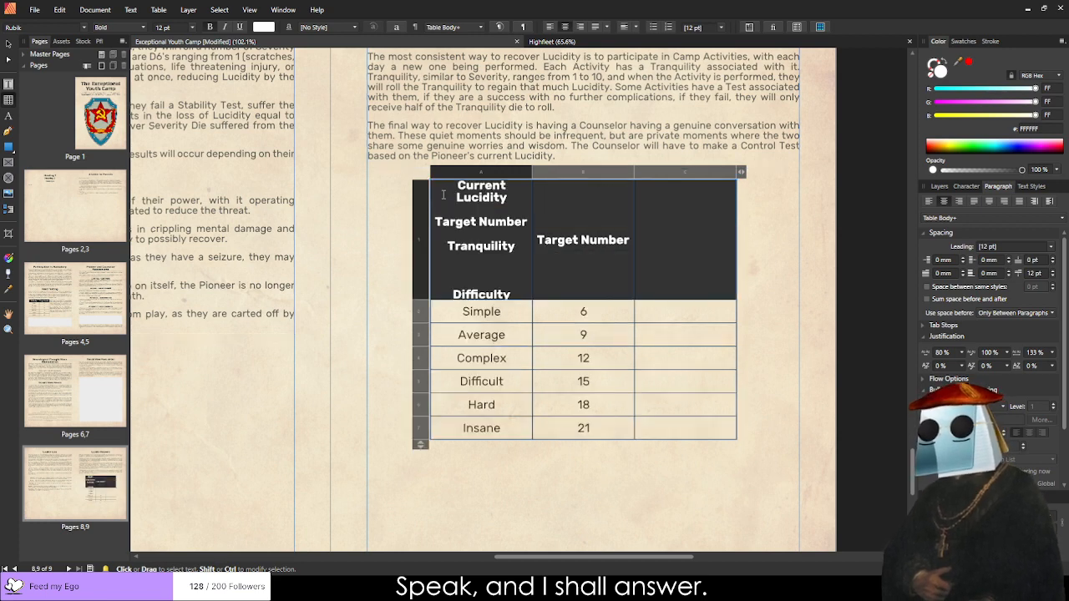
double_click(495, 190)
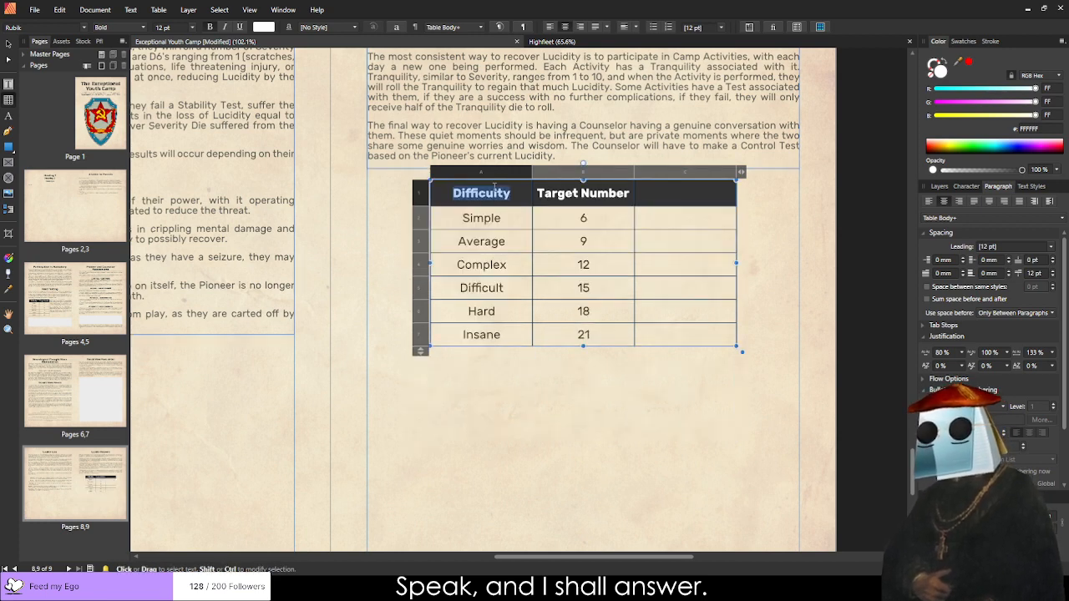
type("Current Luc")
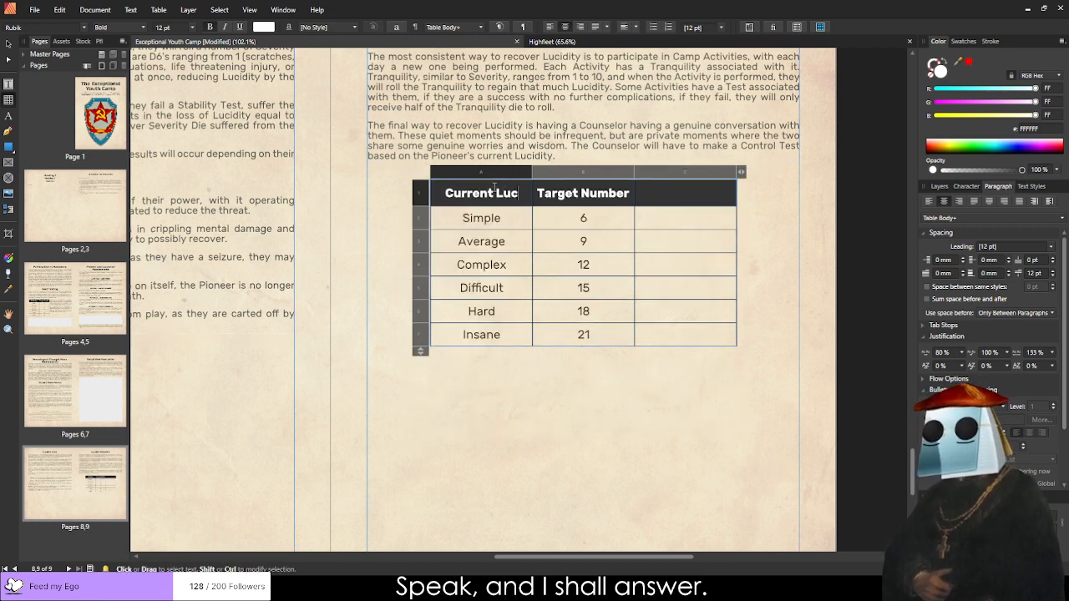
type("idity")
key("Escape")
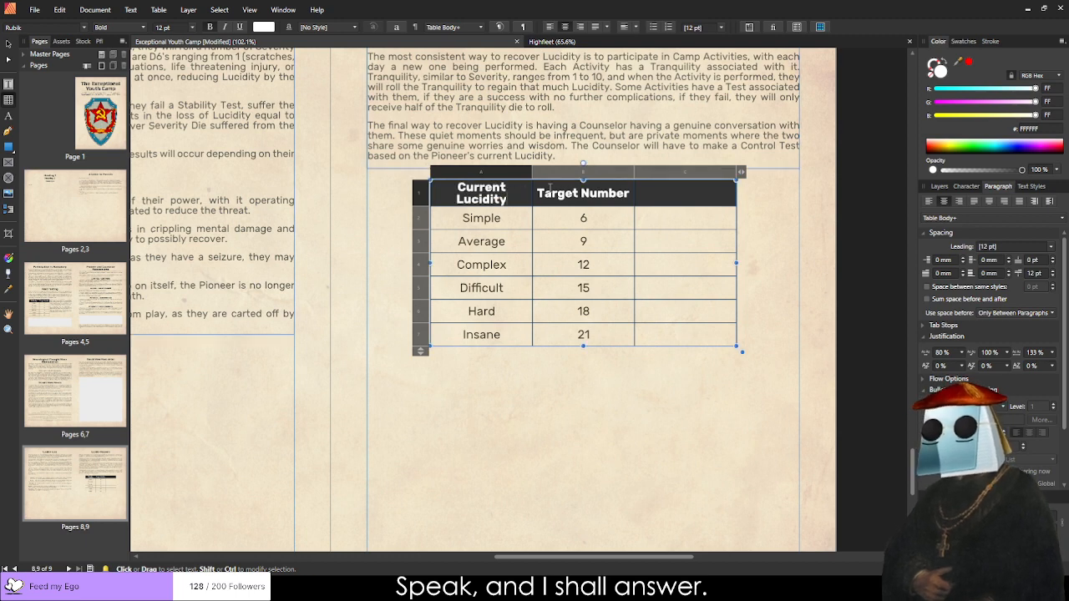
Change the table's first column heading to "Pioneer Lucidity" and increase the header row's height to about 12.4 mm.
left_click_drag(504, 199, 447, 193)
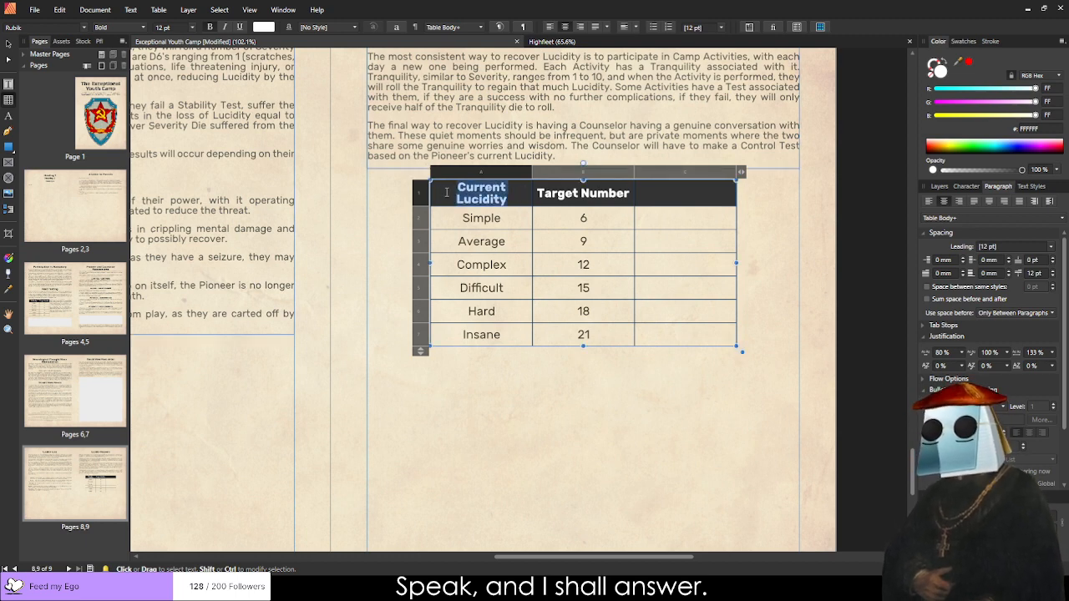
type("Pioneer Lucidity")
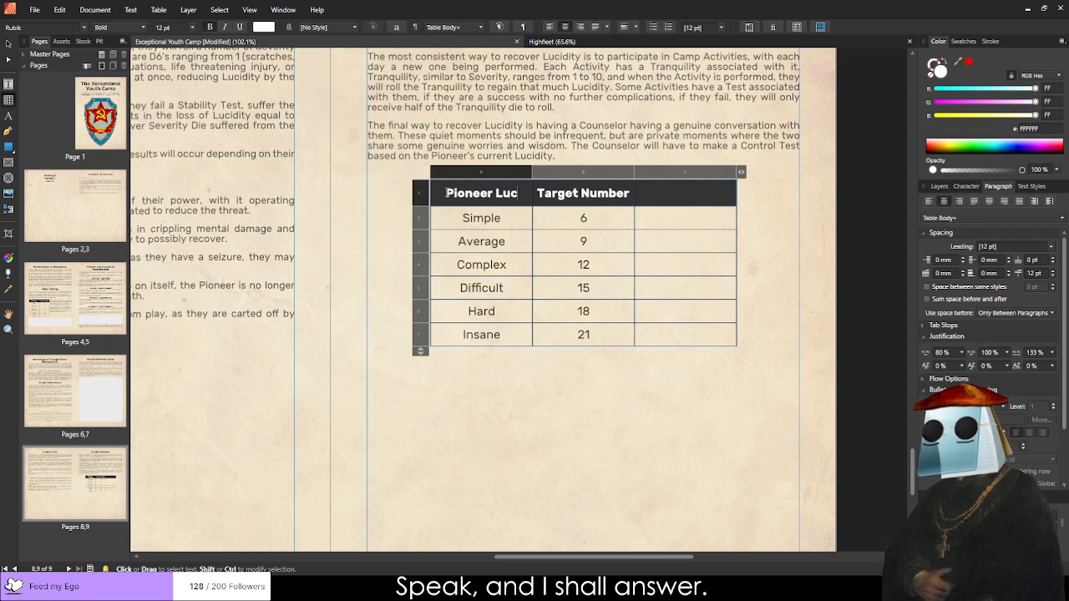
key("BackSpace")
key("BackSpace")
key("BackSpace")
key("BackSpace")
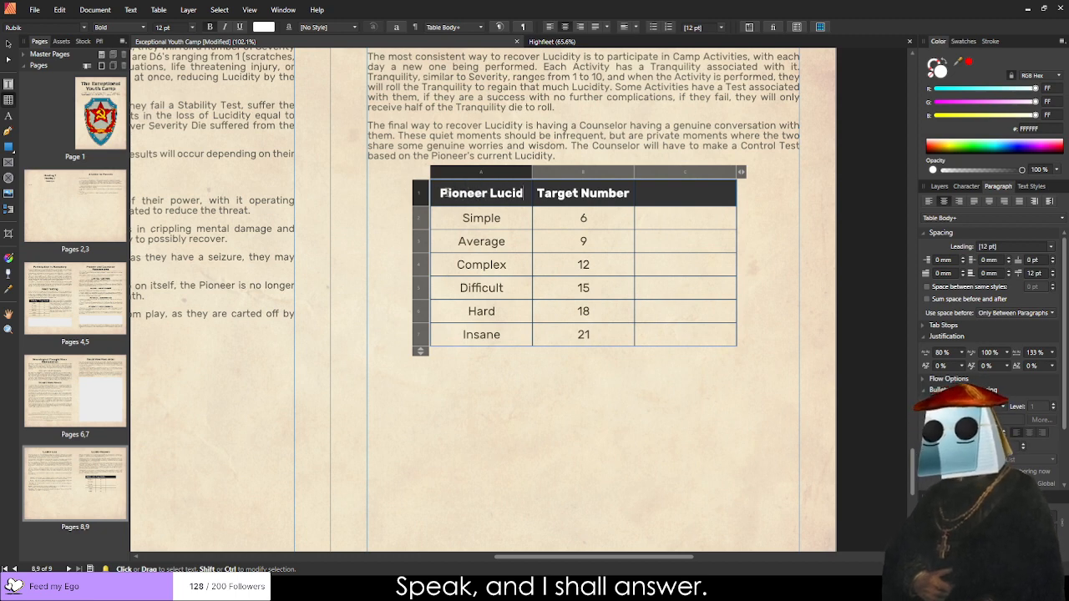
type("d")
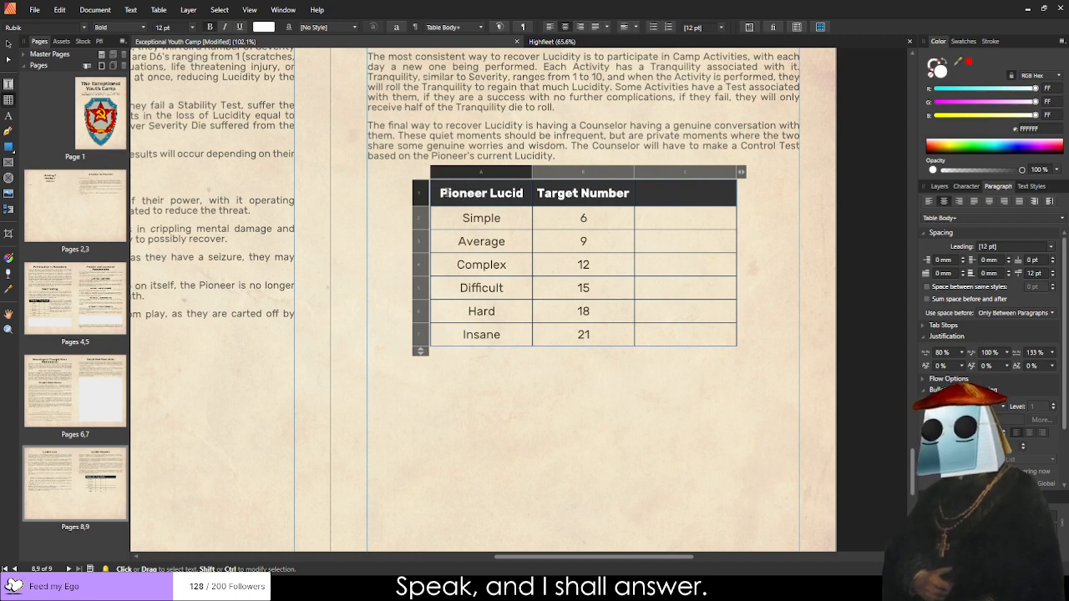
type("ity")
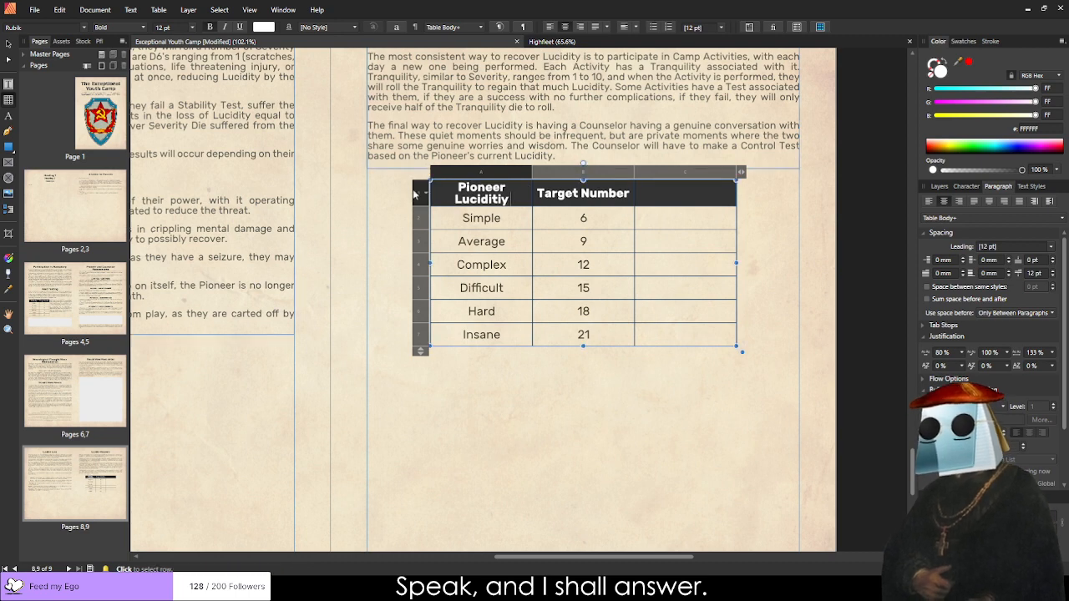
double_click(497, 201)
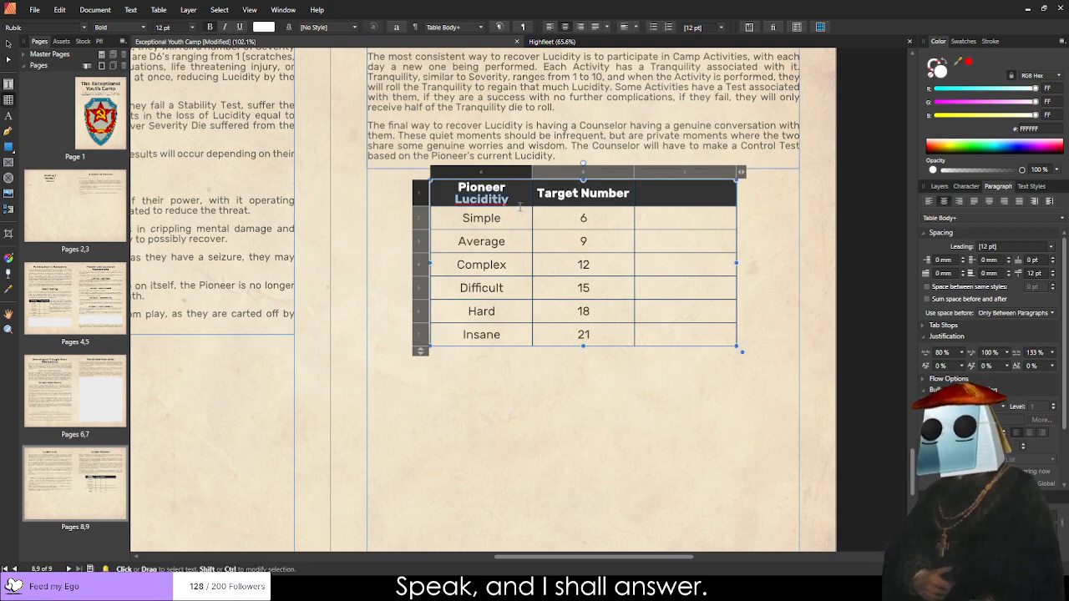
left_click(521, 207)
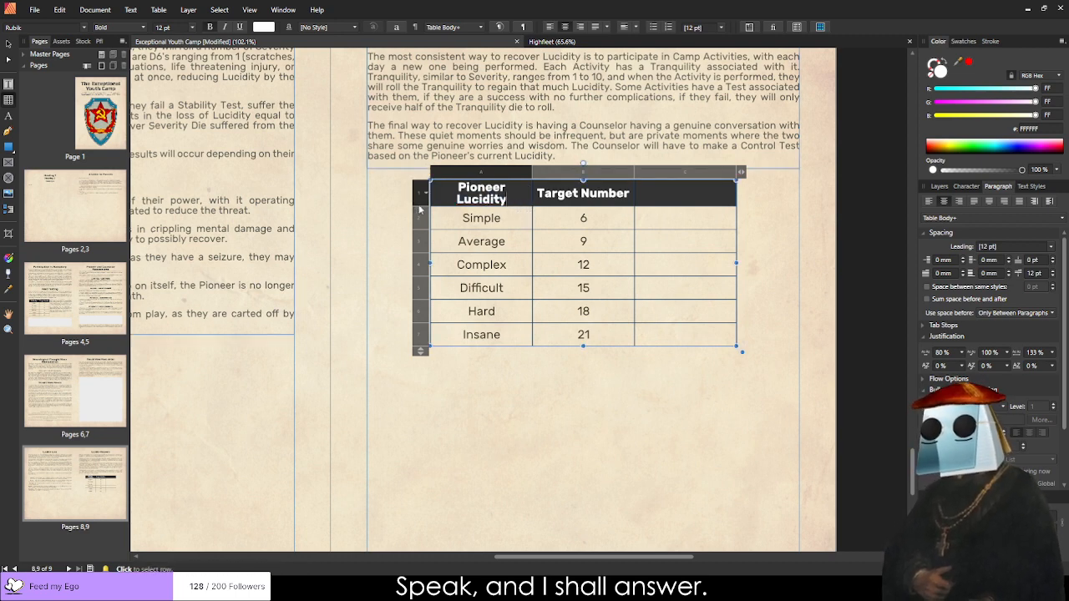
left_click_drag(419, 206, 419, 215)
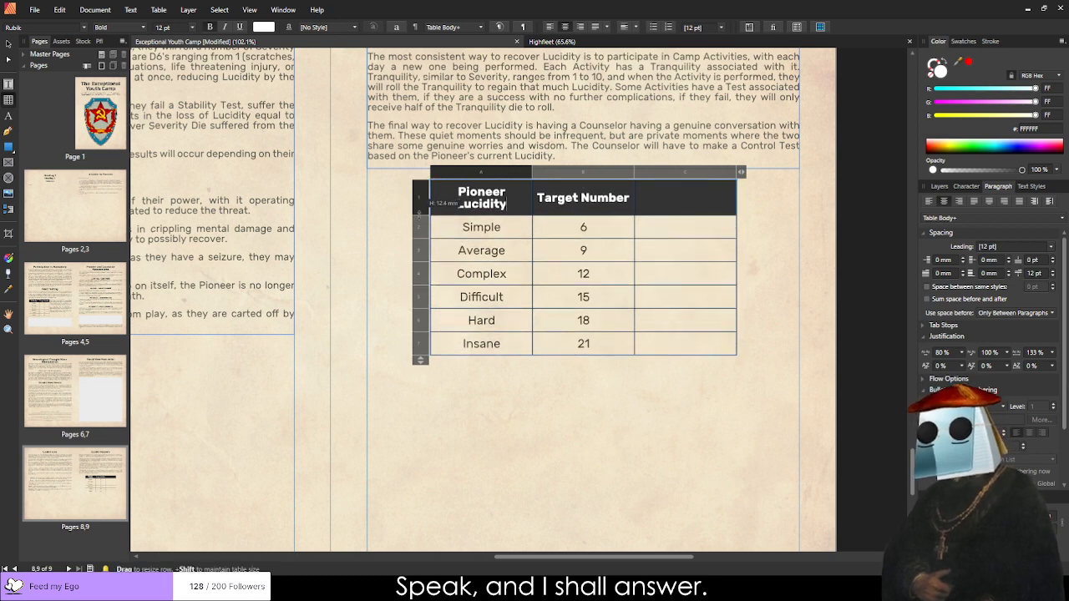
Copy the bold "Target Number" heading into the empty header cell of the third column.
key("Escape")
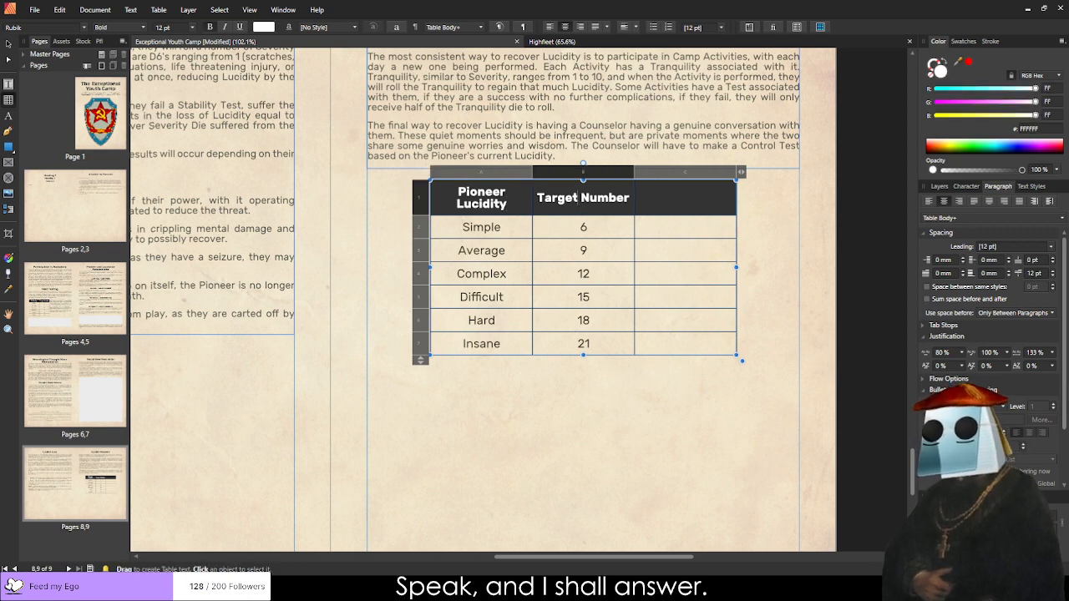
triple_click(576, 201)
key("ctrl+c")
left_click(664, 196)
key("ctrl+v")
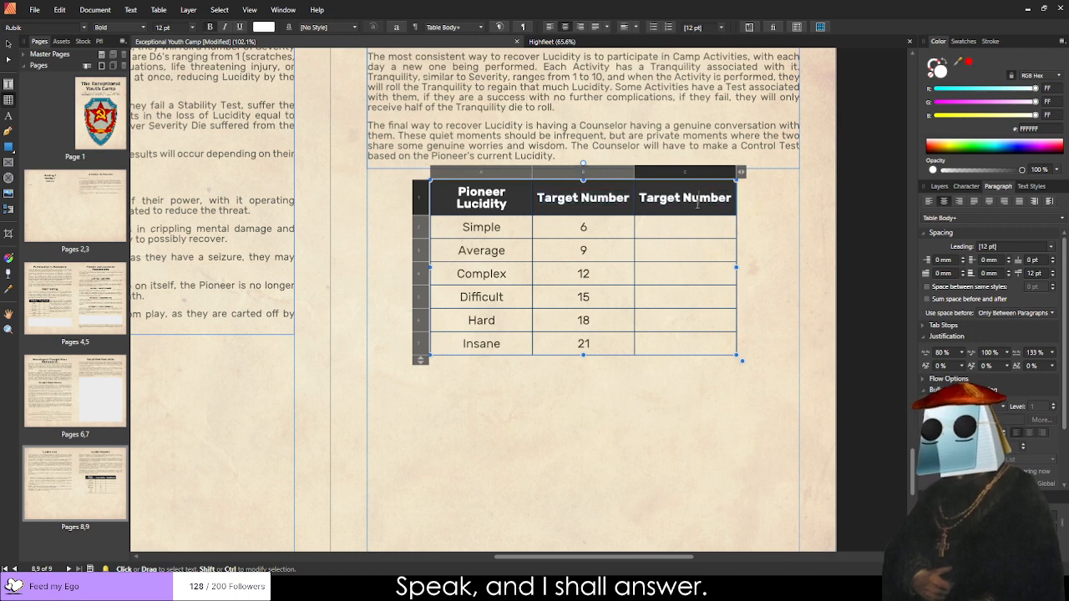
Replace the third column's heading with "Tranquility", keeping the bold header formatting.
triple_click(697, 205)
key("BackSpace")
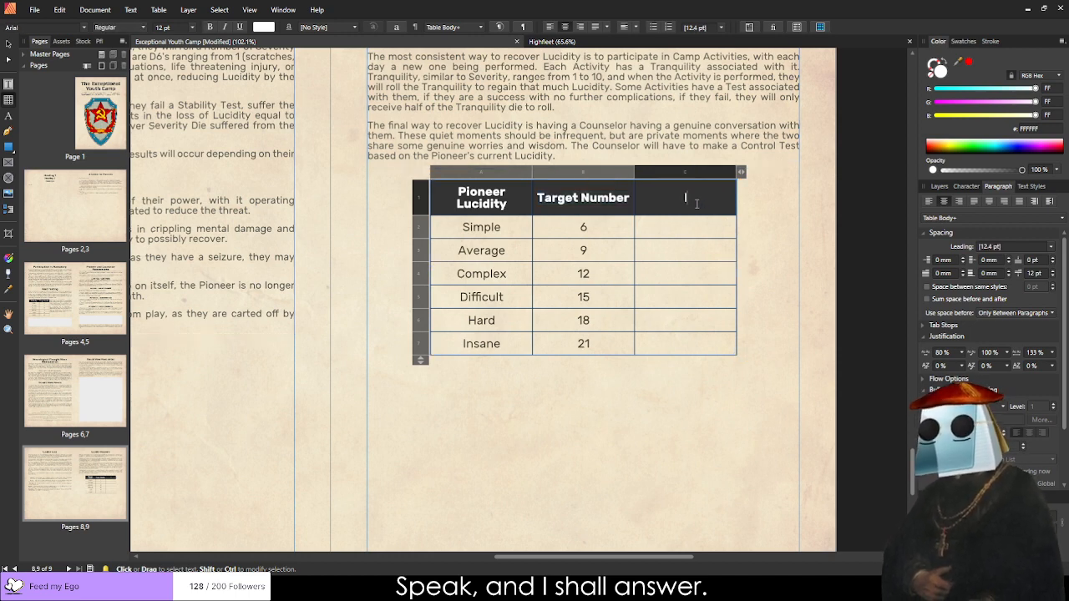
type("Tran")
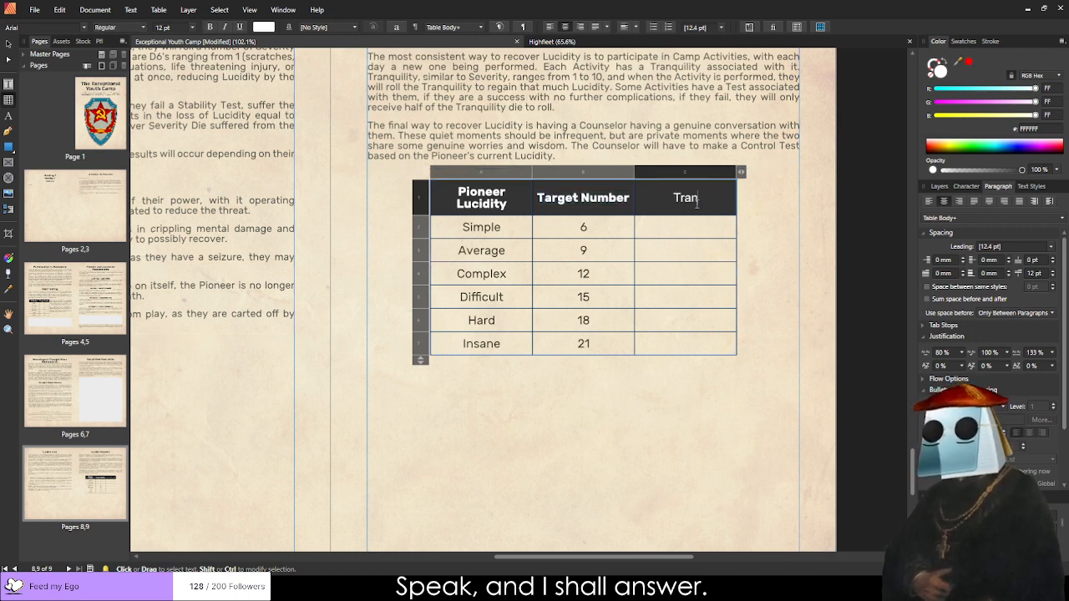
key("BackSpace")
key("BackSpace")
key("BackSpace")
key("BackSpace")
type("T")
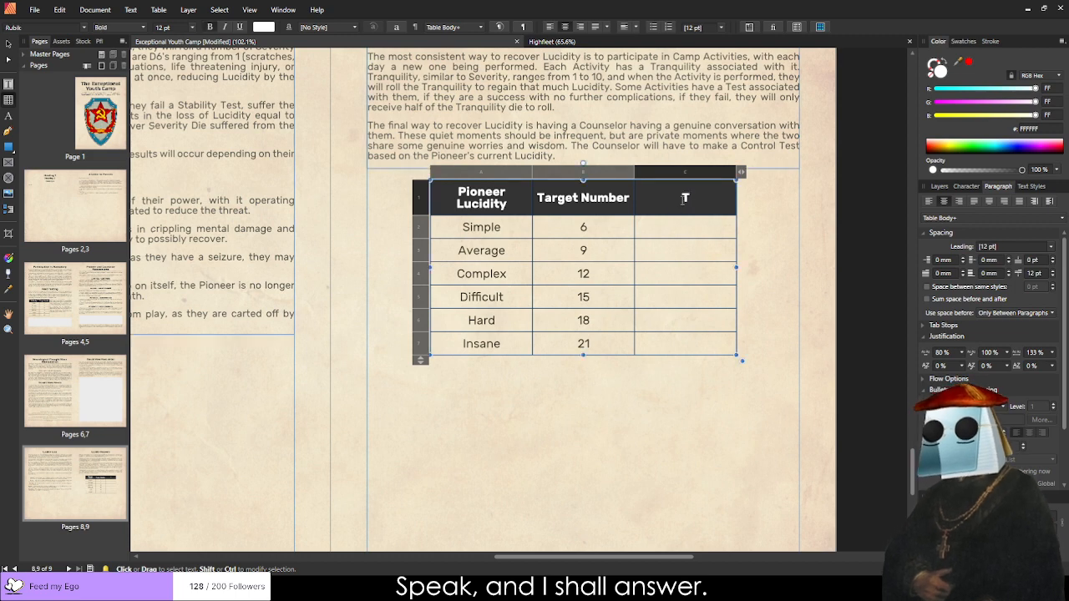
type("ranquility")
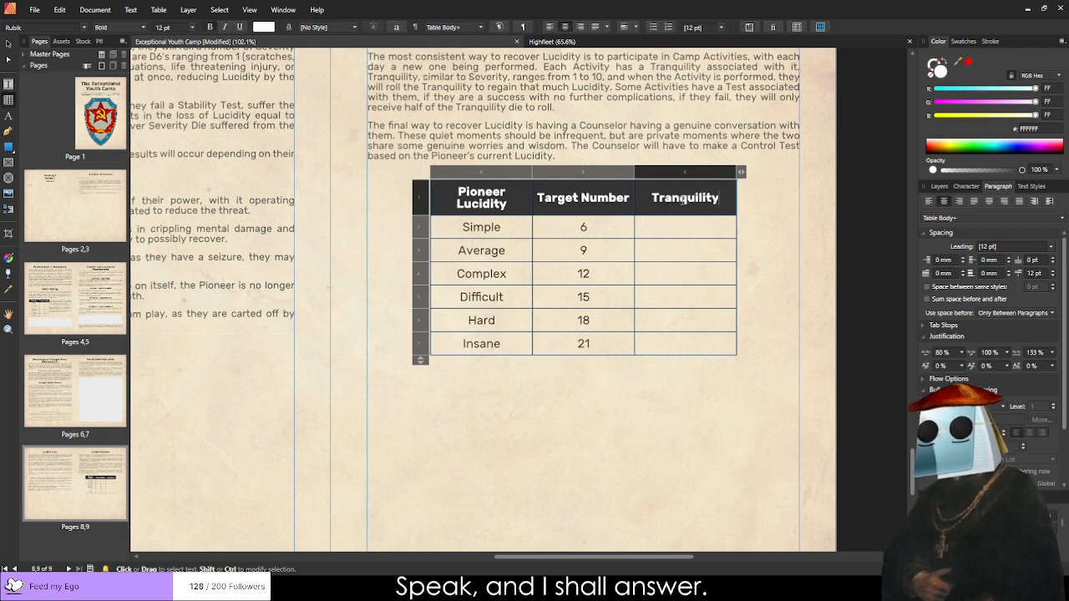
Replace "Simple" in the Pioneer Lucidity column with the range "99 - 80".
scroll(723, 183, "up", 1)
left_click(517, 205)
scroll(634, 238, "up", 1)
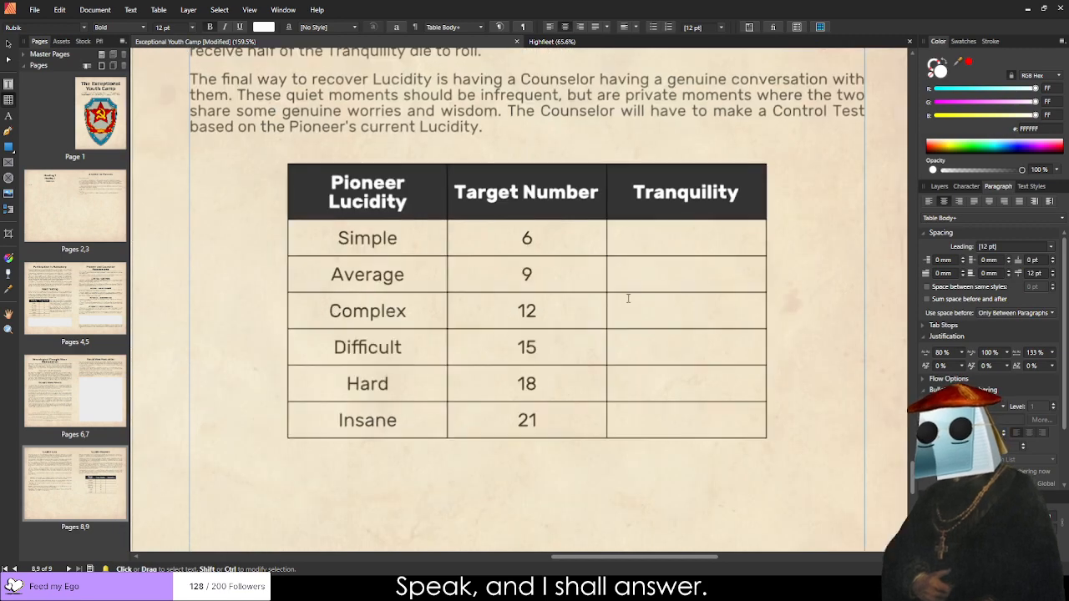
scroll(694, 354, "down", 1)
scroll(647, 359, "up", 1)
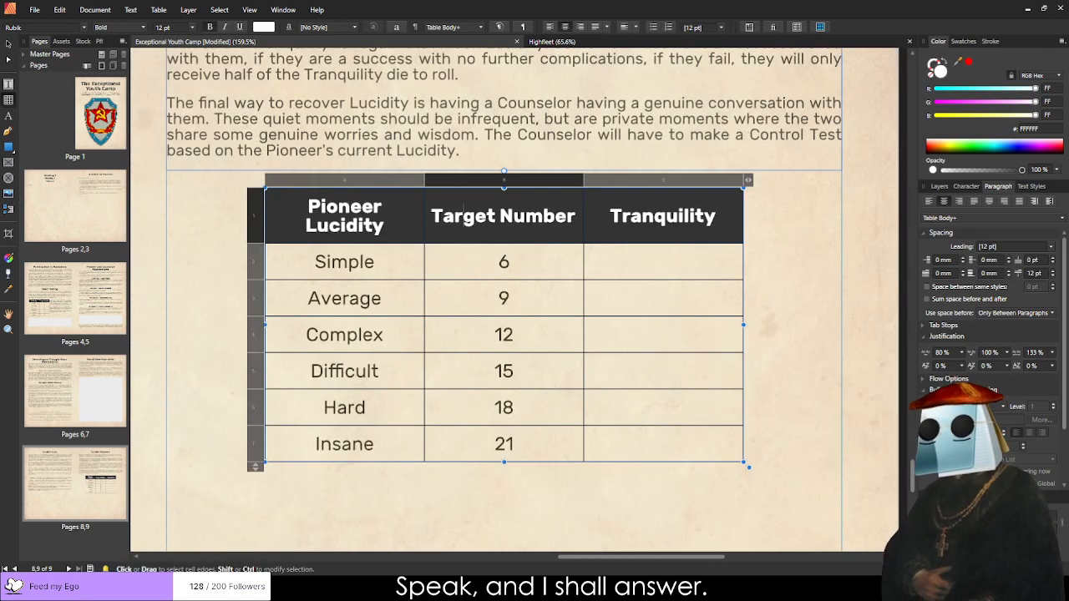
left_click(314, 261)
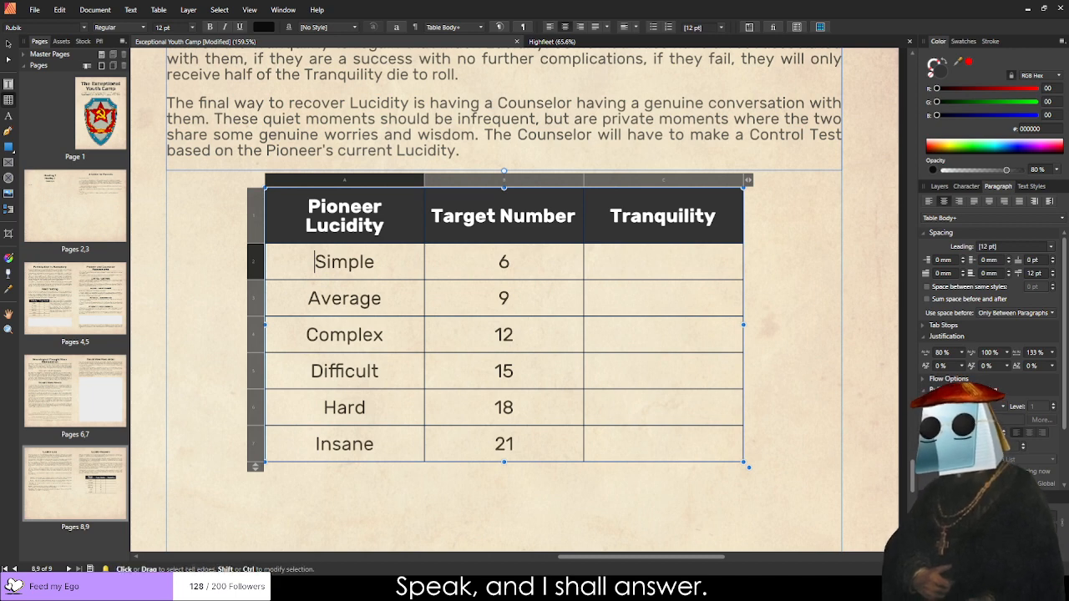
double_click(328, 261)
type("99 - ")
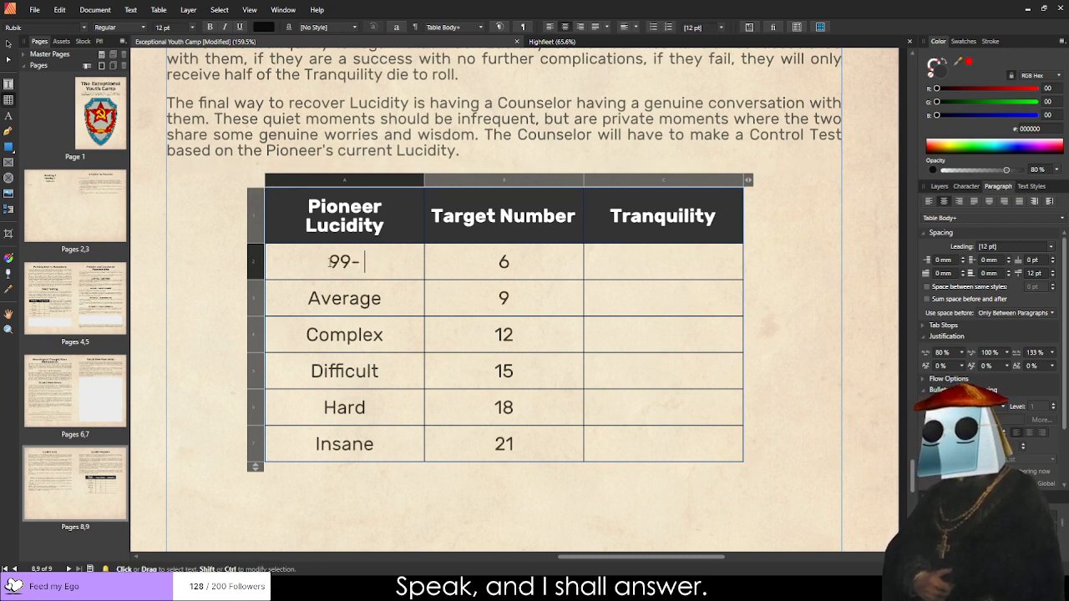
type("80")
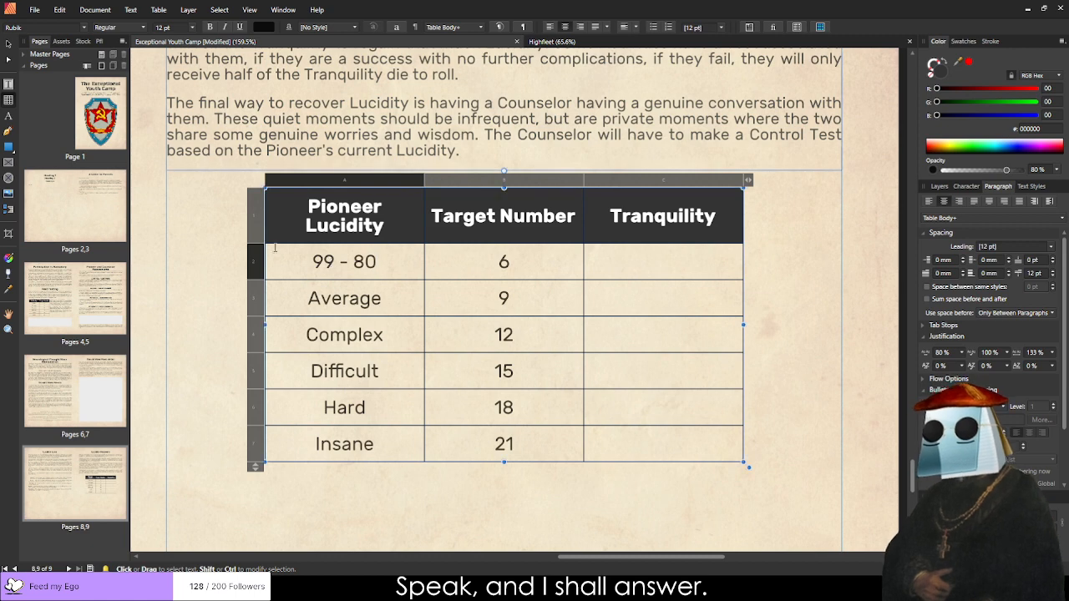
Replace "Average" in the Pioneer Lucidity column with the range "79 - 60".
left_click_drag(383, 298, 274, 302)
type("70")
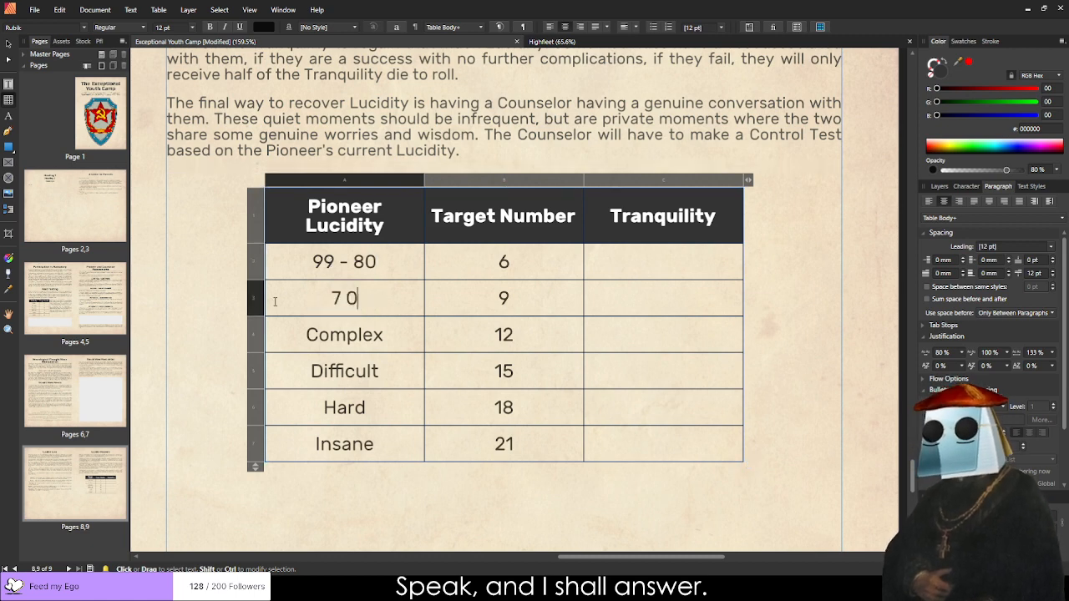
key("BackSpace")
type("9 - ")
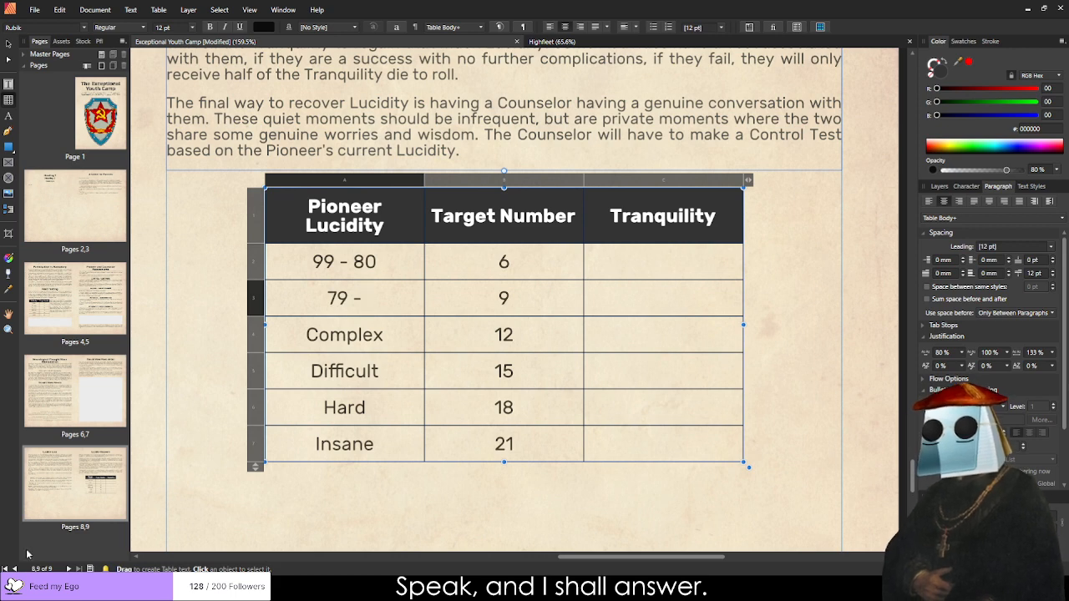
type("60")
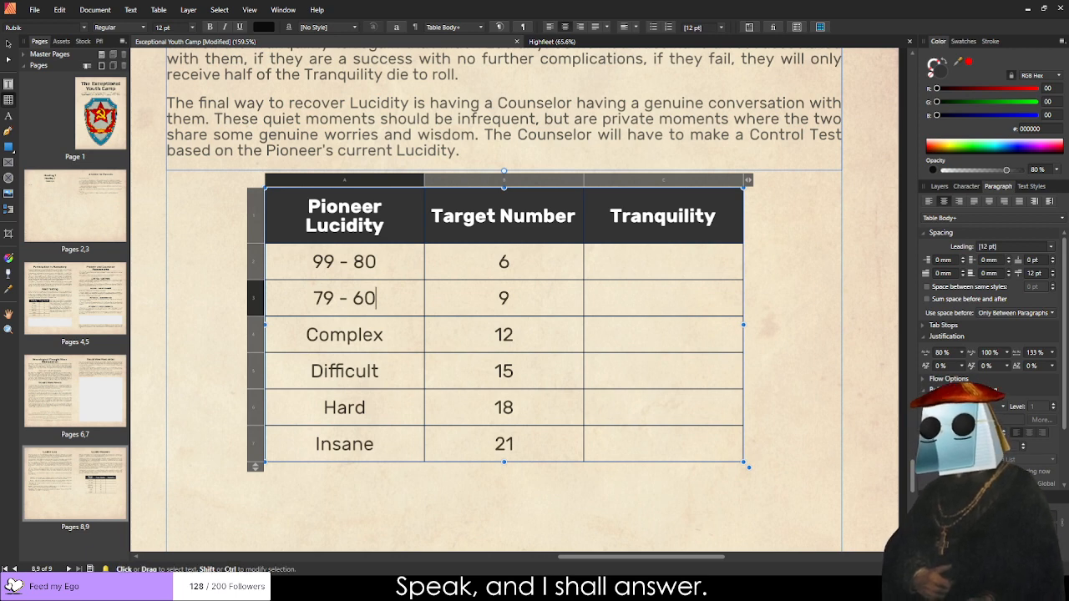
Replace "Complex" with "59 - 30" and "Difficult" with "29 - 10" in the Pioneer Lucidity column.
key("Down")
type("59 - ")
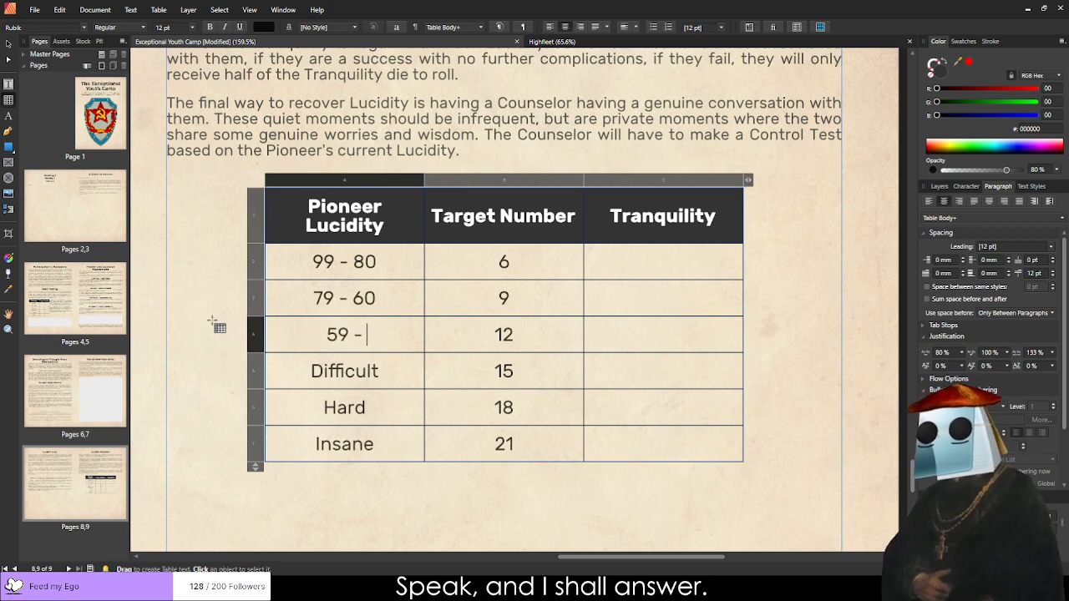
type("30")
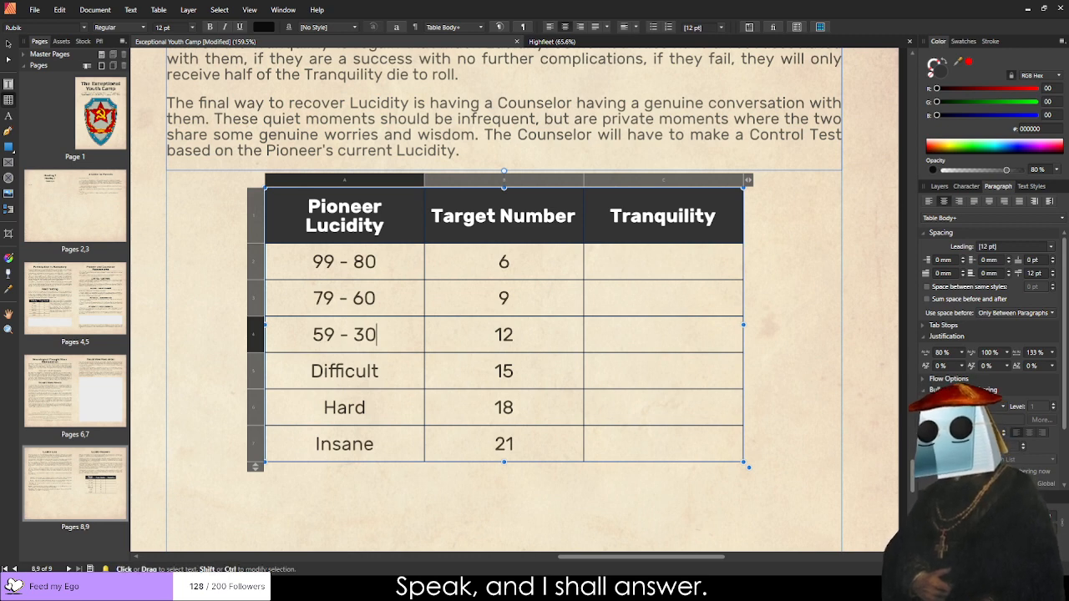
key("Down")
type("20")
key("BackSpace")
type("9 - 10")
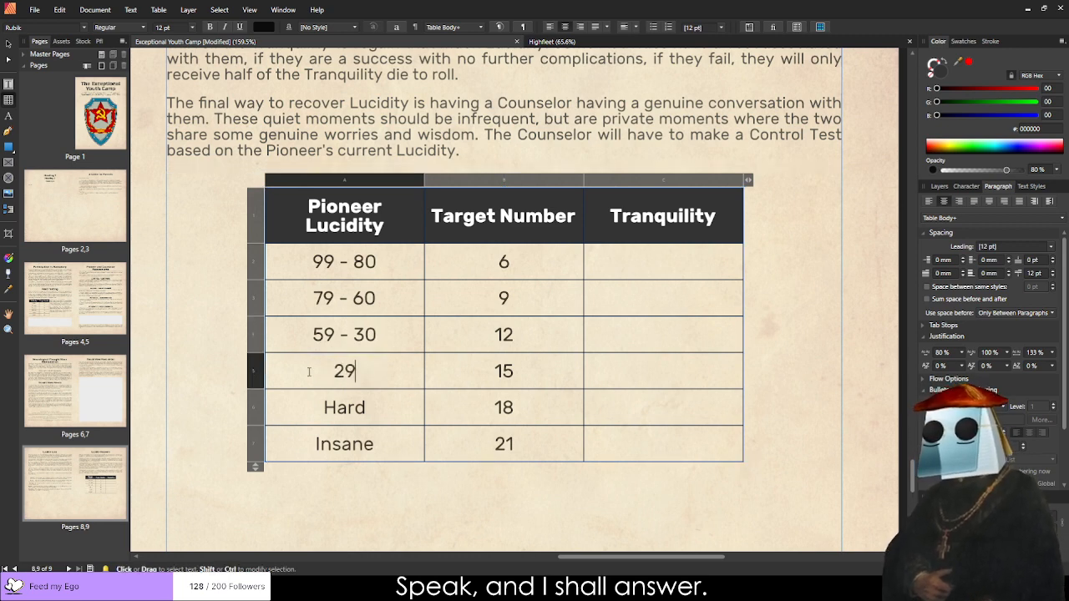
Replace "Hard" in the Pioneer Lucidity column with "9 - 1" and remove the "Insane" row below it.
key("Down")
key("Right")
key("Right")
key("Right")
key("Right")
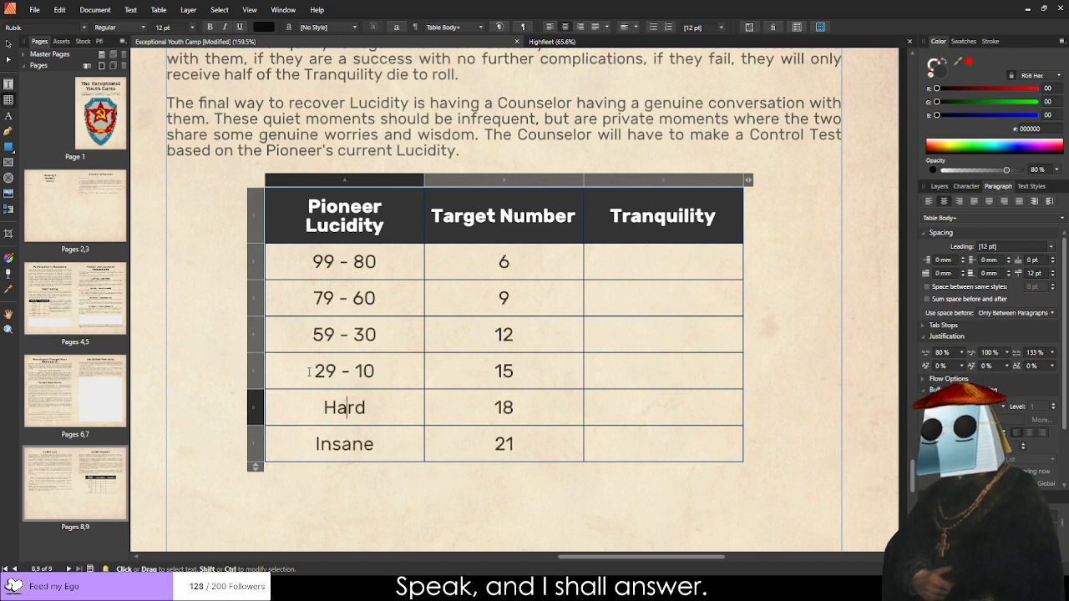
key("BackSpace")
key("BackSpace")
key("BackSpace")
key("BackSpace")
type("0")
key("BackSpace")
key("BackSpace")
type("9 - 1")
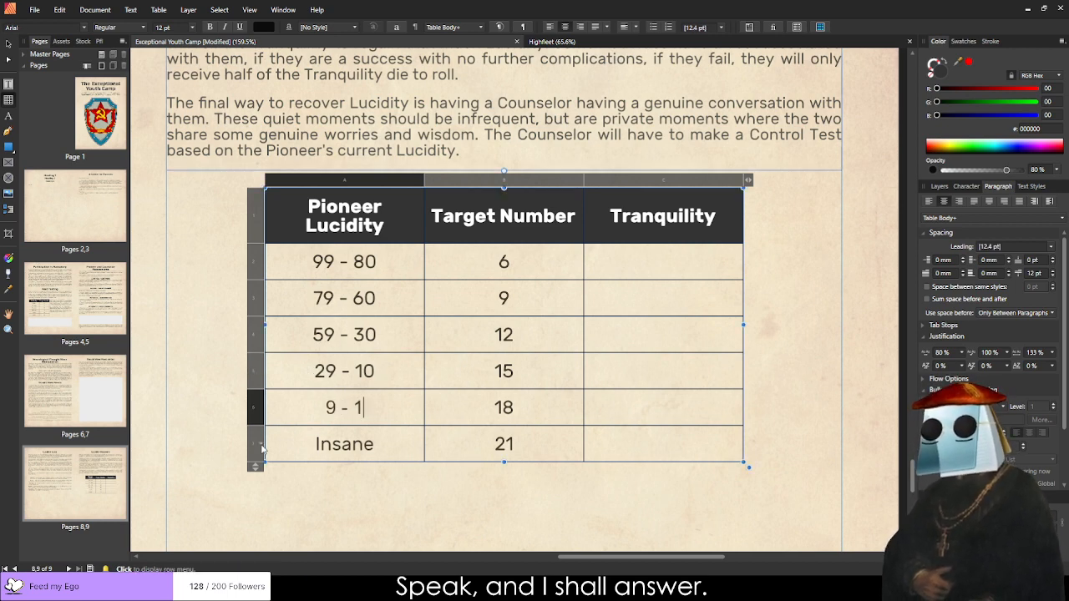
left_click_drag(254, 468, 252, 426)
Set the target number of the 99 - 80 row to "Average (9)" on a single line.
left_click(556, 378)
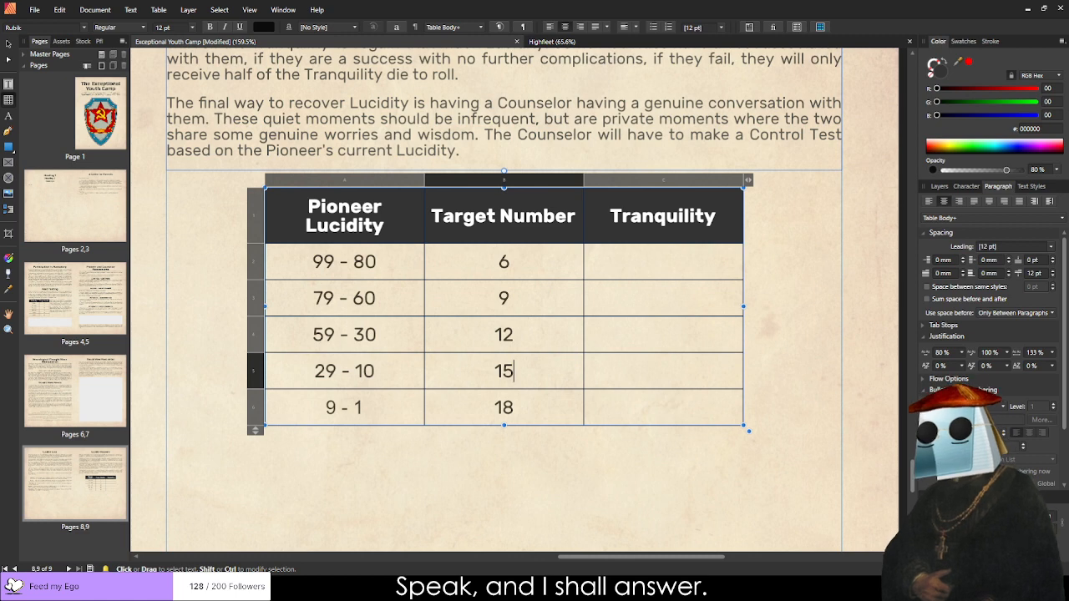
double_click(504, 264)
type("Average (9)")
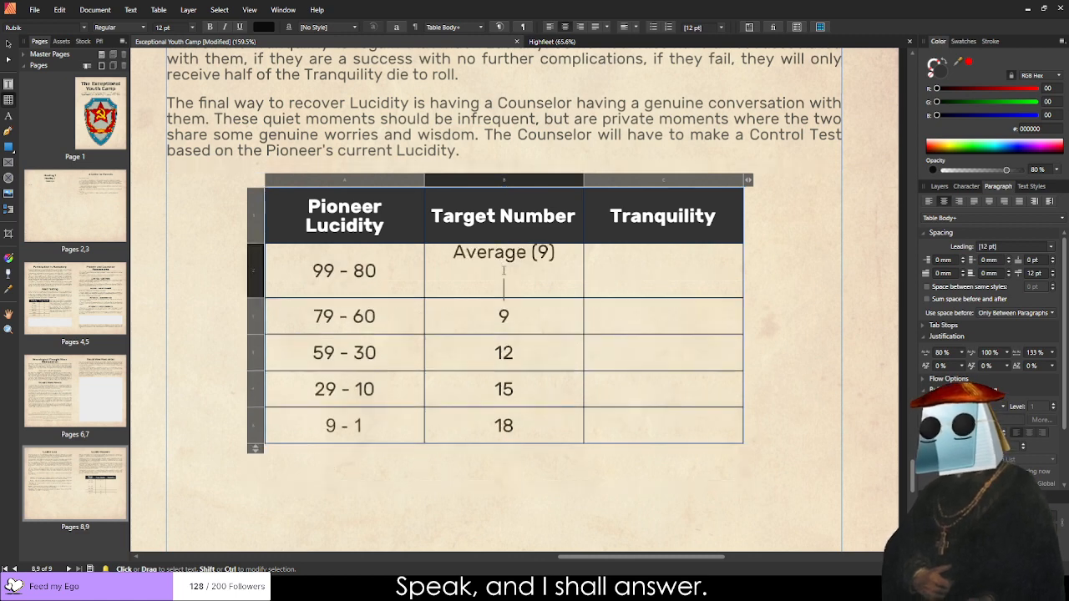
key("BackSpace")
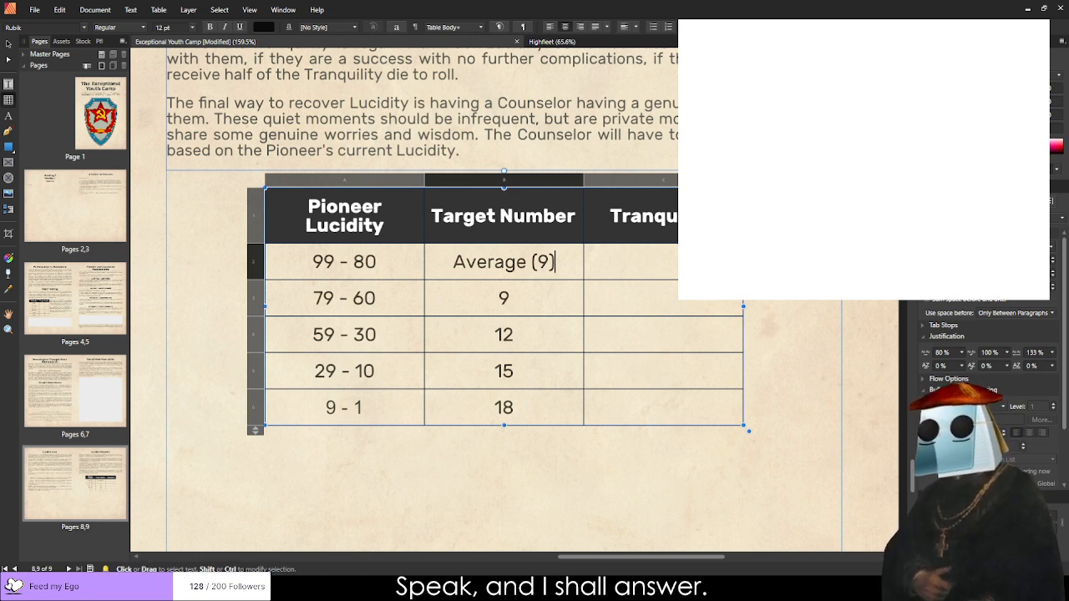
List Complex (12), Difficult (15), Hard (18) and Insane (21) in the notes window and copy "Complex (12)" into the 79 - 60 row's target number.
left_click(325, 407)
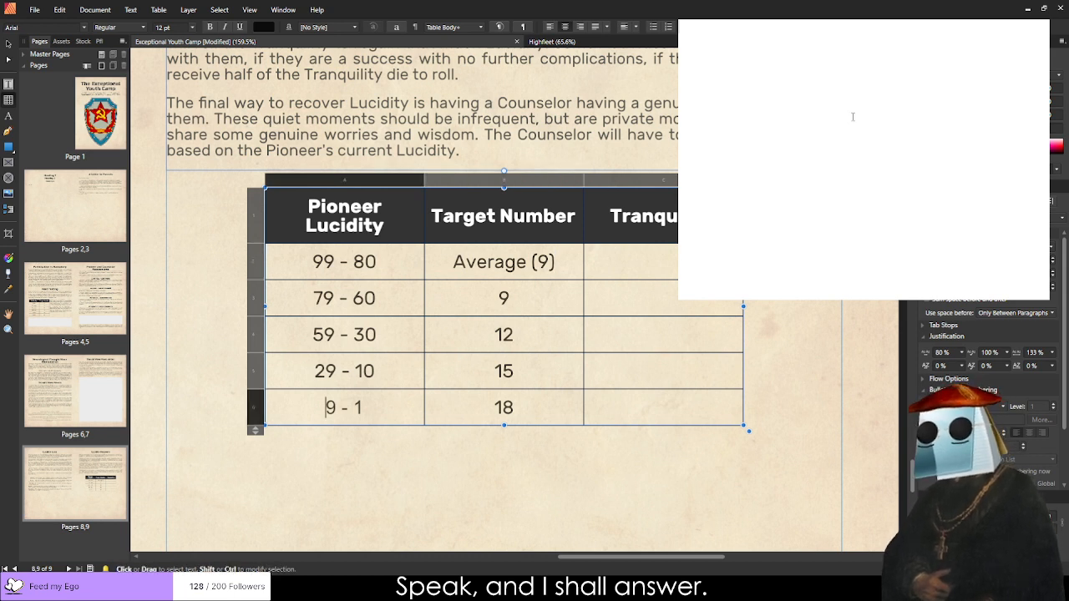
type("Complex (12) Difficult (15) Hard (18) Insane (21)")
left_click_drag(739, 27, 679, 26)
key("ctrl+c")
left_click_drag(511, 299, 479, 301)
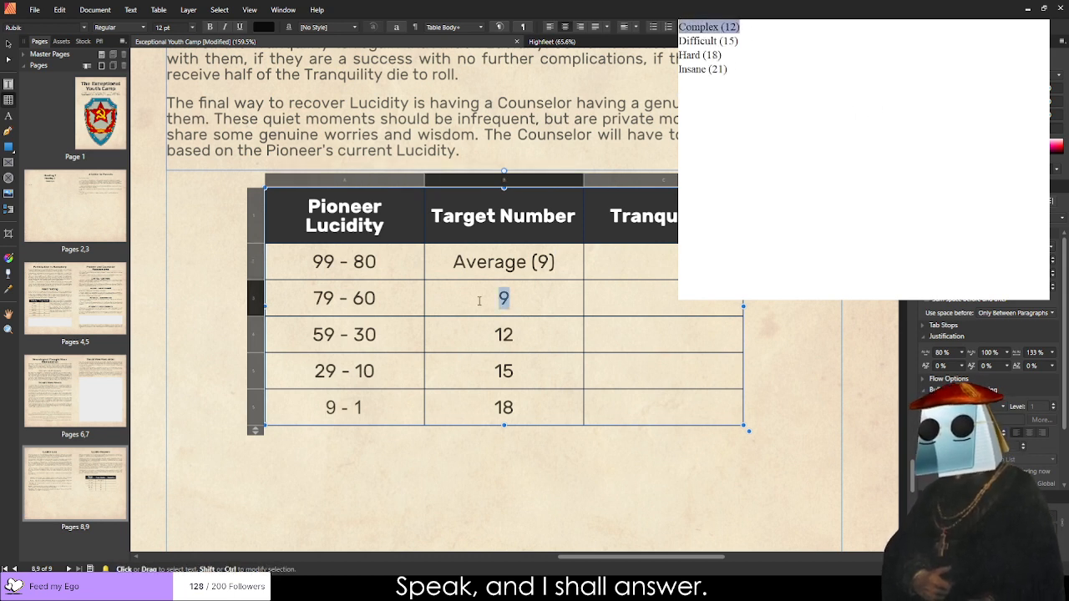
key("ctrl+v")
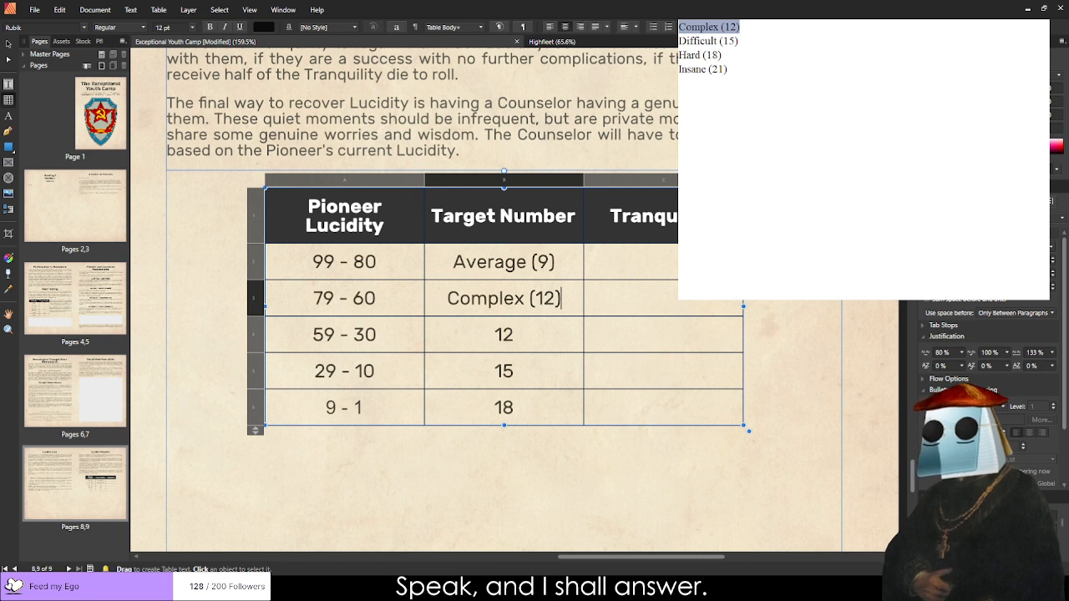
Copy "Difficult (15)" and "Hard (18)" from the notes into the target number cells of the 59 - 30 and 29 - 10 rows.
left_click_drag(739, 41, 679, 41)
key("ctrl+c")
left_click_drag(513, 335, 493, 335)
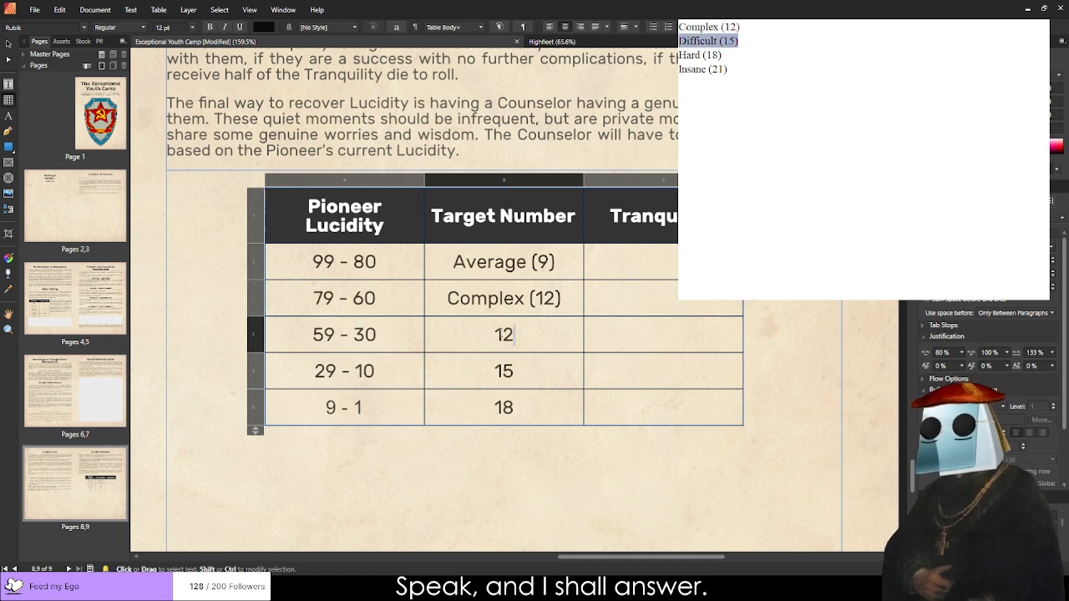
key("ctrl+v")
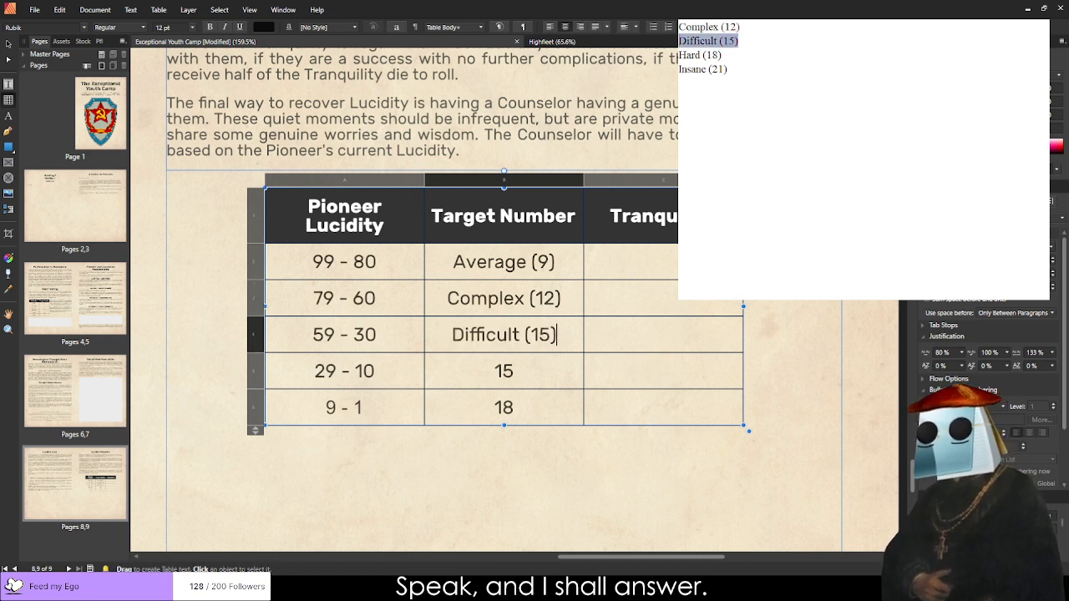
left_click_drag(723, 55, 679, 55)
key("ctrl+c")
left_click_drag(514, 371, 493, 371)
key("ctrl+v")
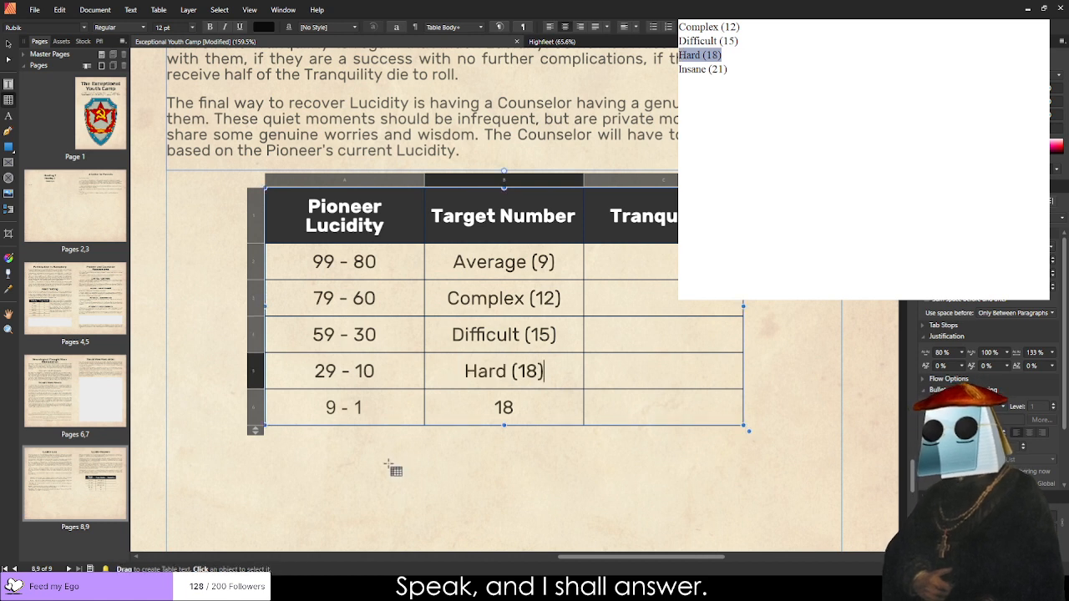
Copy "Insane (21)" from the notes into the target number cell of the 9 - 1 row.
left_click_drag(728, 69, 678, 70)
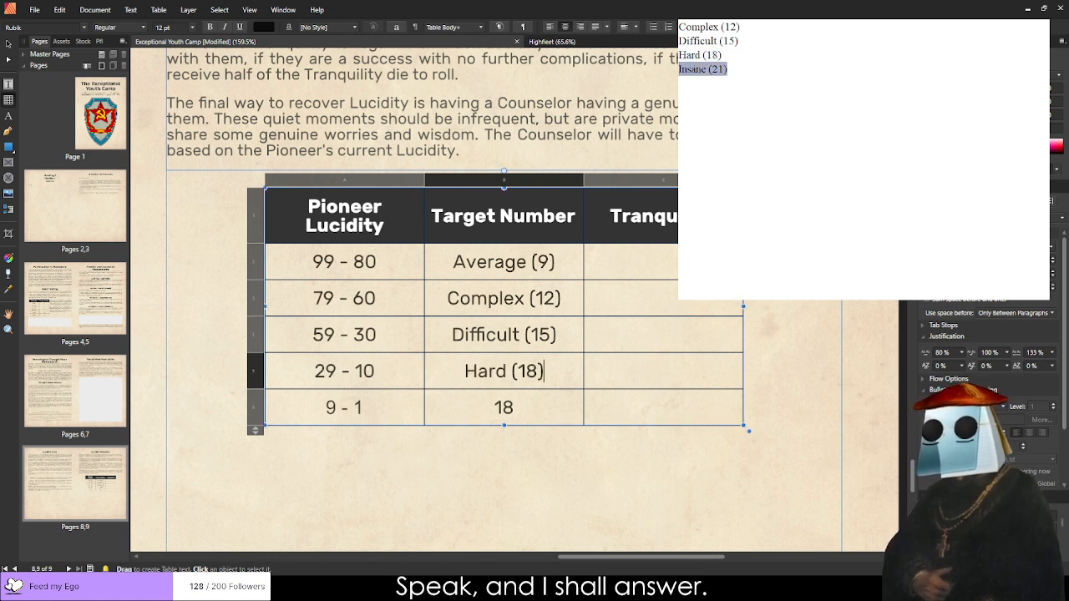
key("ctrl+c")
double_click(504, 407)
key("ctrl+v")
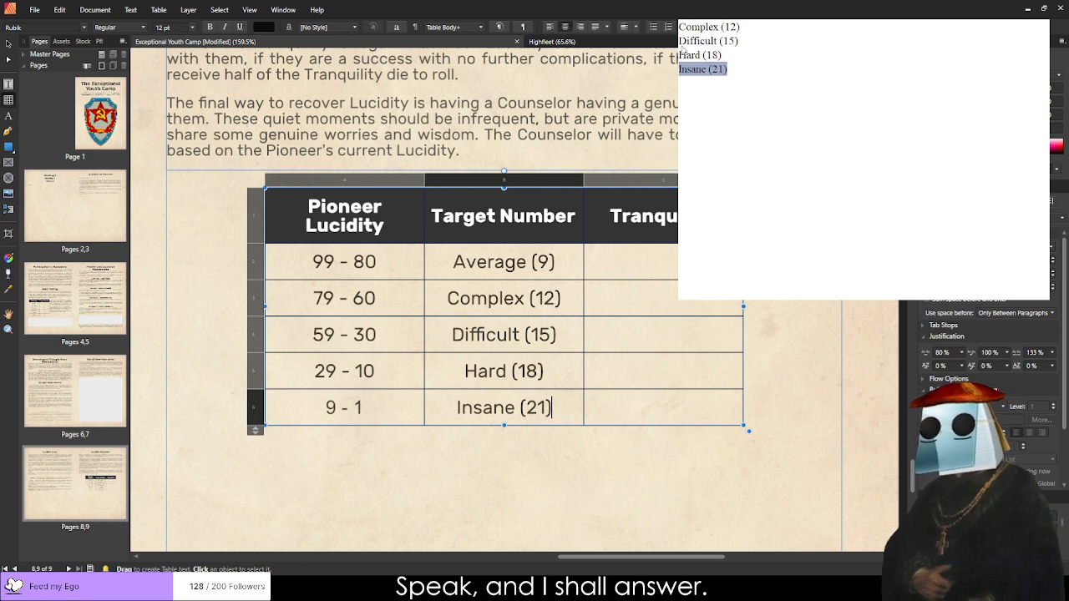
Enter "2d6" in the empty Tranquility cell of the 99 - 80 row.
left_click(454, 261)
left_click(707, 272)
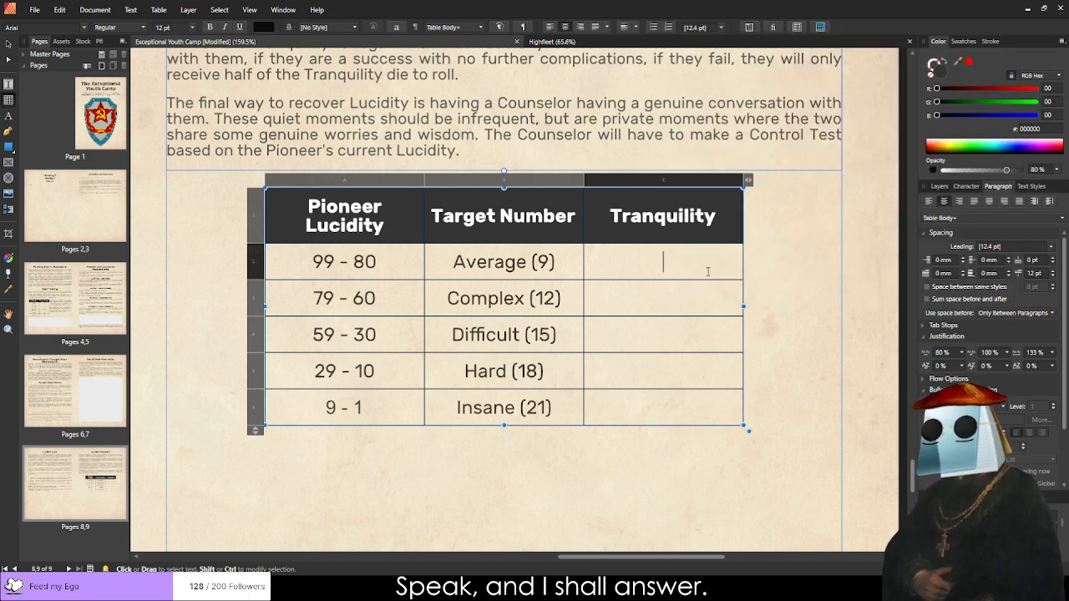
type("2d6")
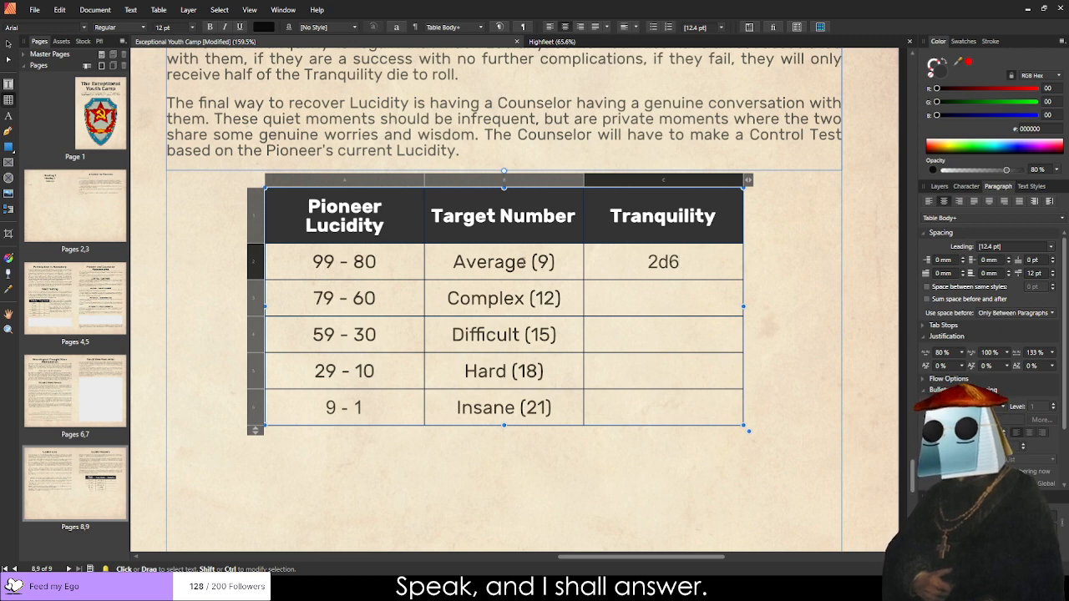
key("Down")
key("Up")
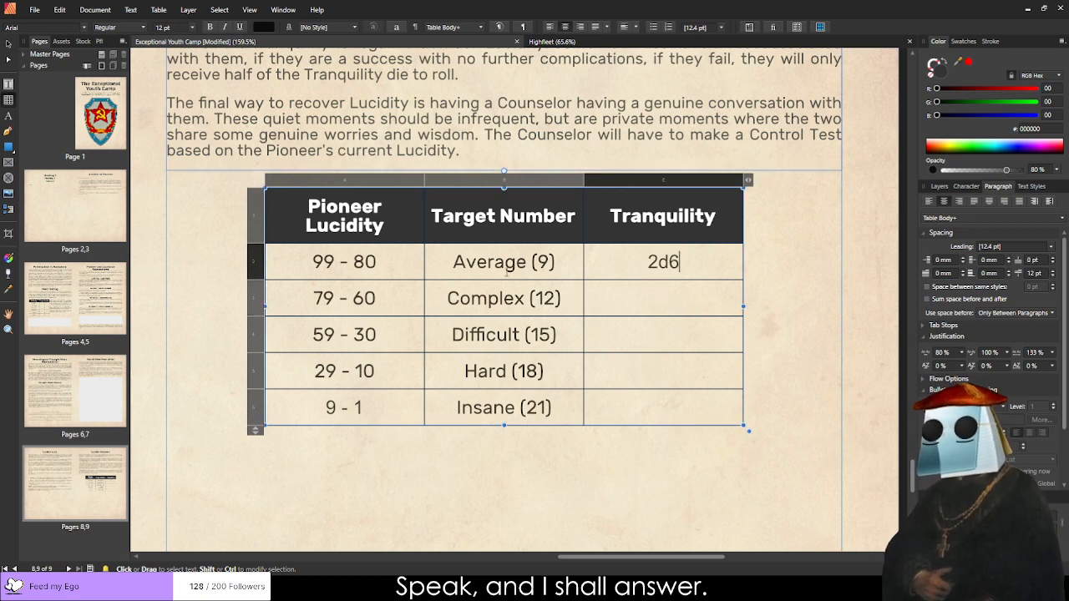
Copy the five target number cells, from Average (9) to Insane (21), into the Tranquility column.
left_click_drag(503, 265, 503, 409)
key("ctrl+c")
left_click(618, 261)
key("ctrl+v")
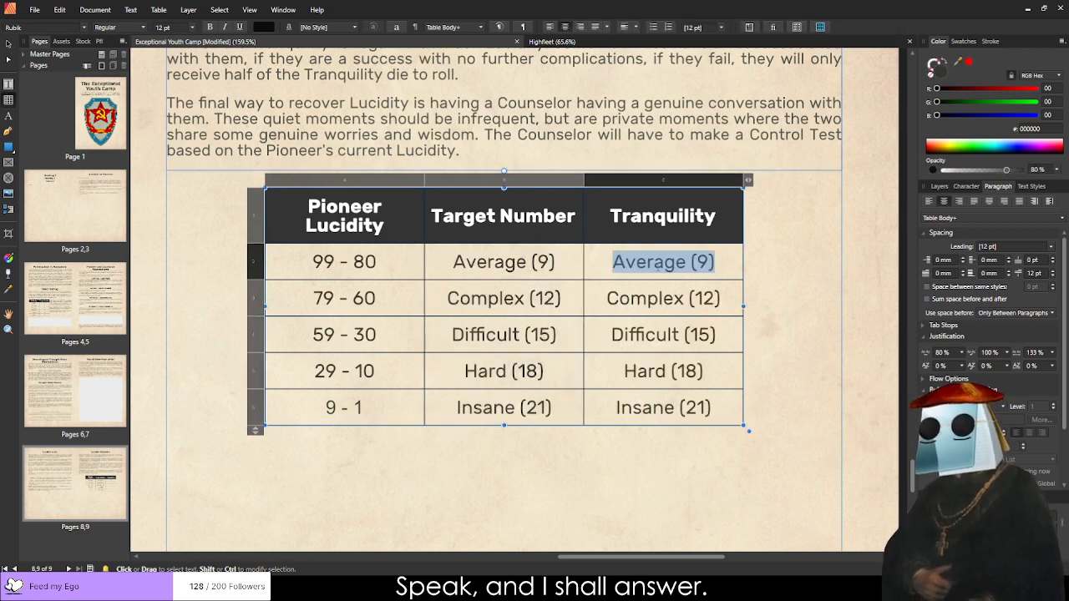
Replace the copied "Average (9)" in the Tranquility column with "2d6".
key("BackSpace")
type("2d6")
key("Down")
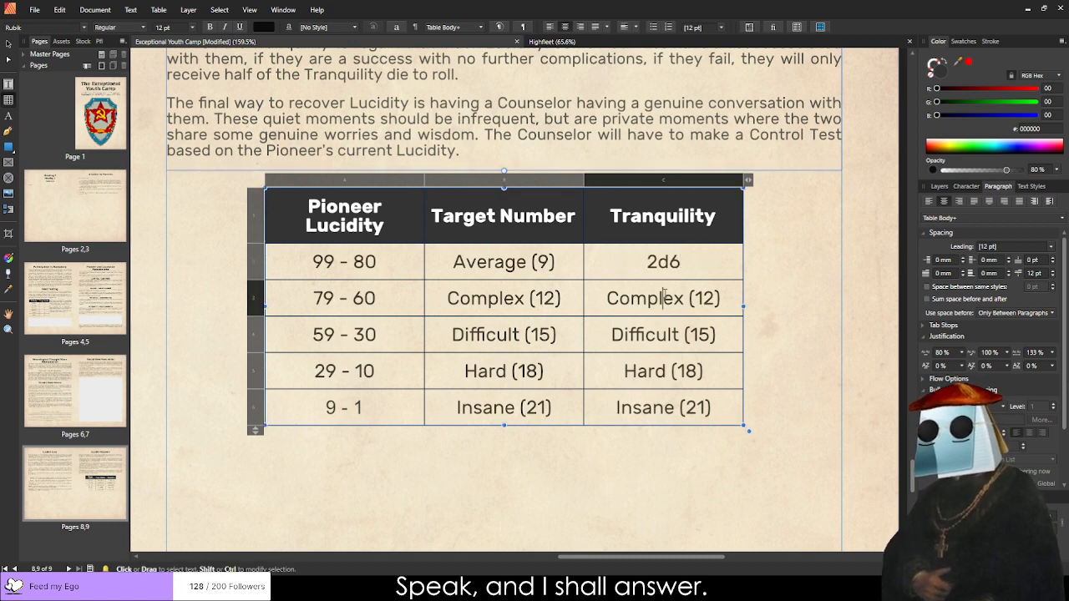
Replace the Tranquility entries with "2d6" in the 79 - 60 row and "3d6" in the 59 - 30 and 29 - 10 rows.
key("ctrl+a")
type("2d6")
key("Down")
key("ctrl+a")
type("3d6")
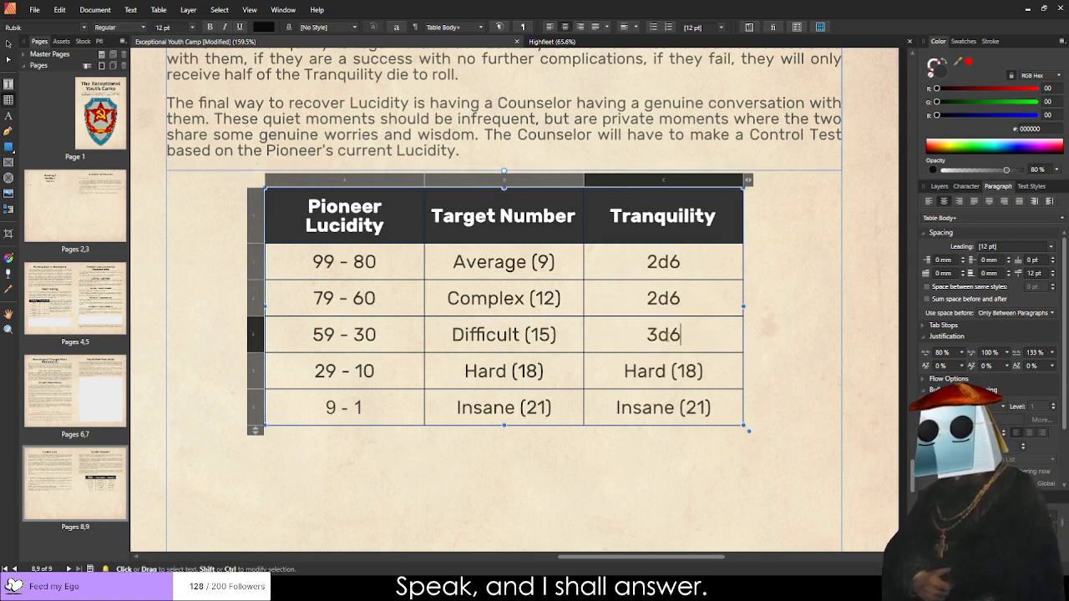
key("Down")
key("ctrl+a")
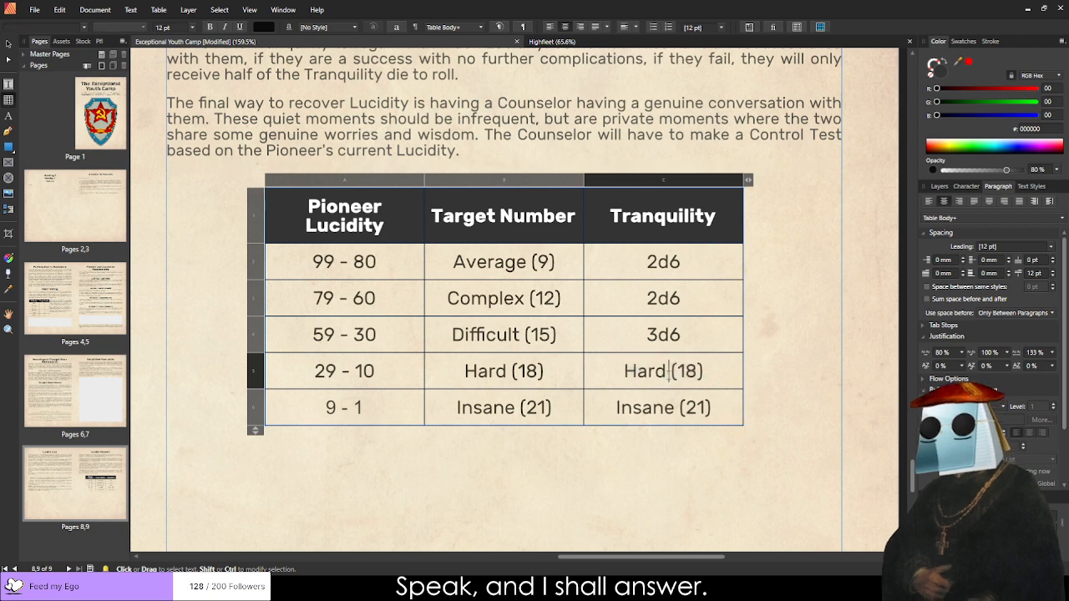
type("3d6")
Replace the Tranquility entry in the 9 - 1 row with "4d6 + 10".
key("Down")
key("shift+Home")
type("4")
key("shift+End")
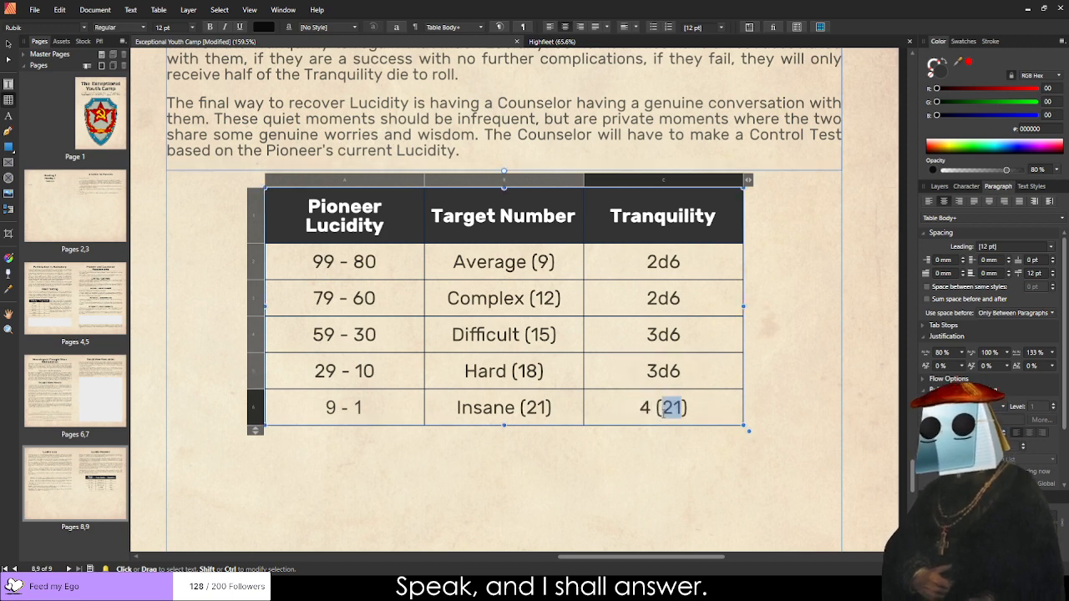
key("ctrl+a")
type("4d6 +")
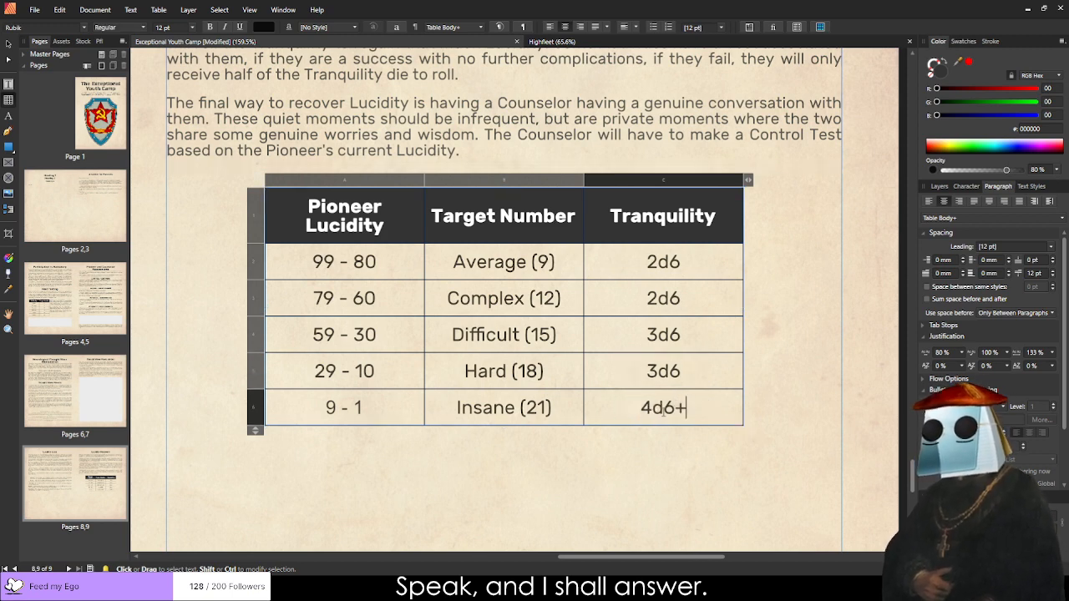
key("BackSpace")
type("+ 10")
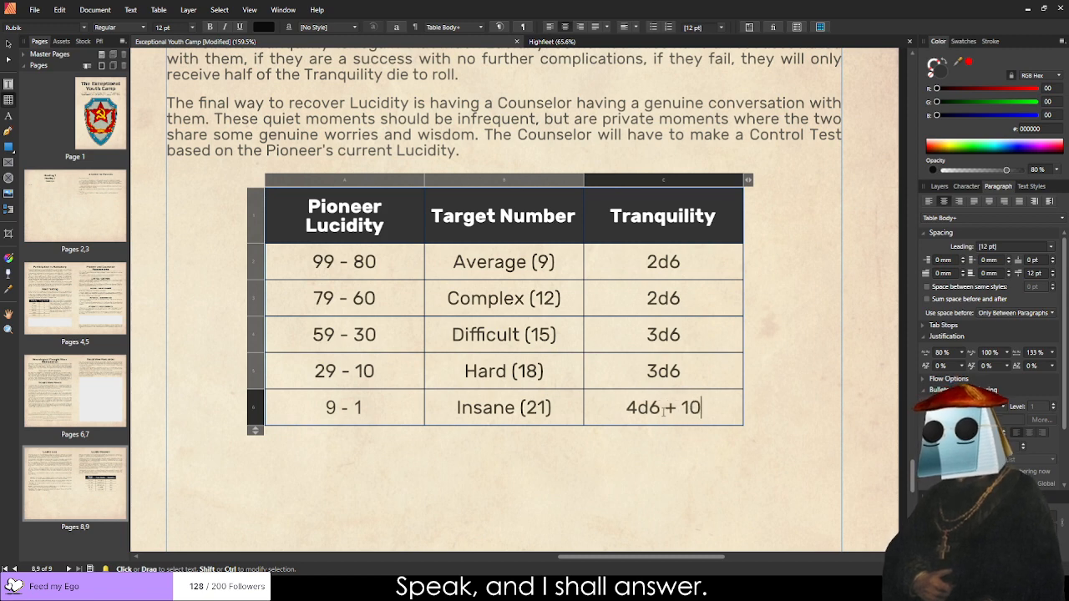
key("Escape")
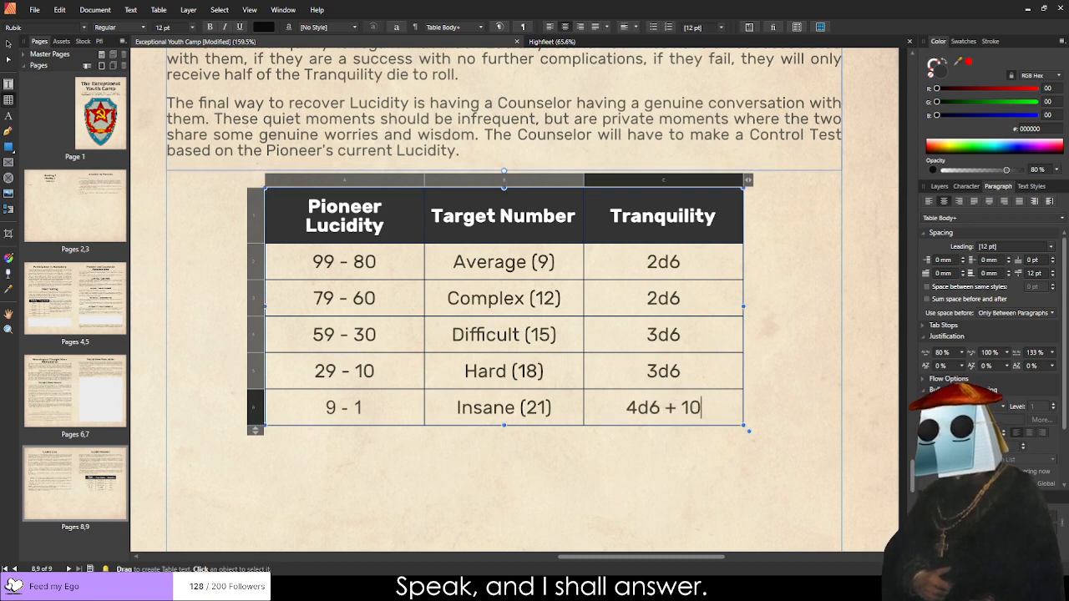
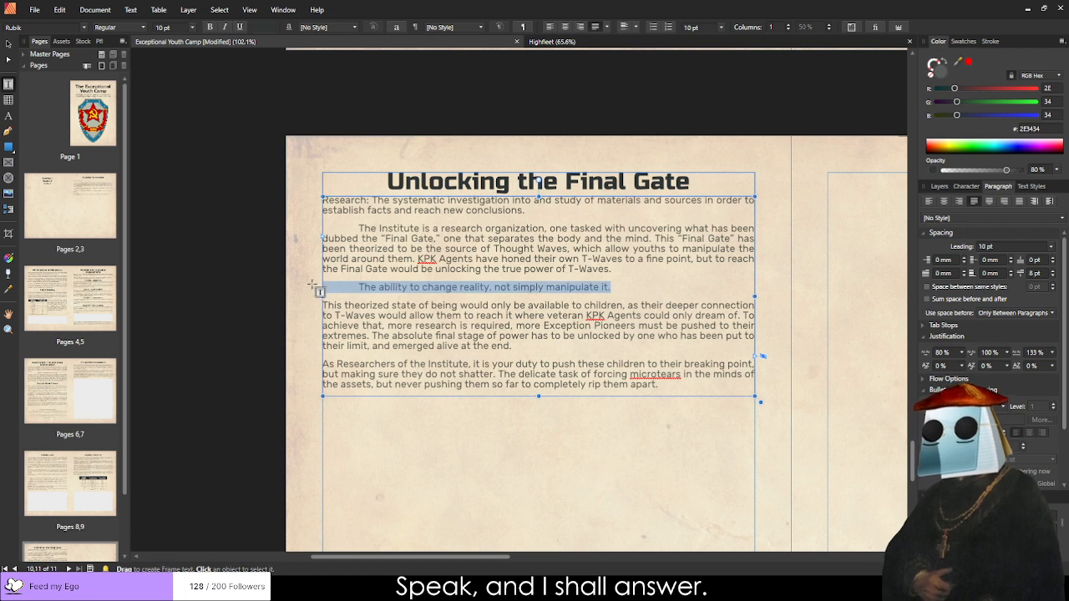
Remove the indents from the "The ability to change reality" line and the paragraph above it, and center that line.
left_click(346, 288)
key("BackSpace")
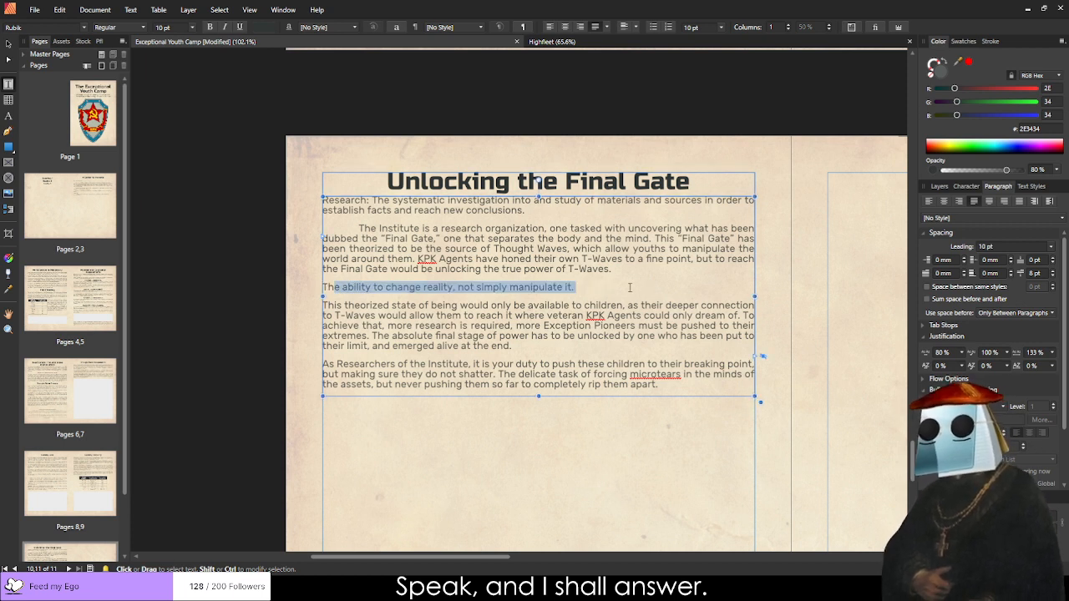
left_click(565, 27)
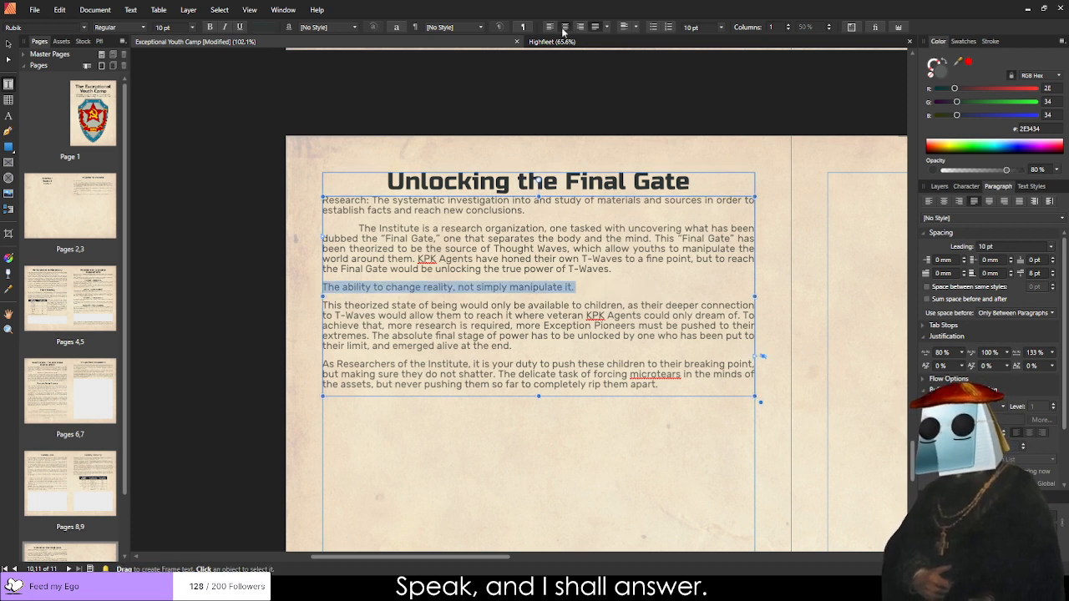
left_click(358, 228)
key("BackSpace")
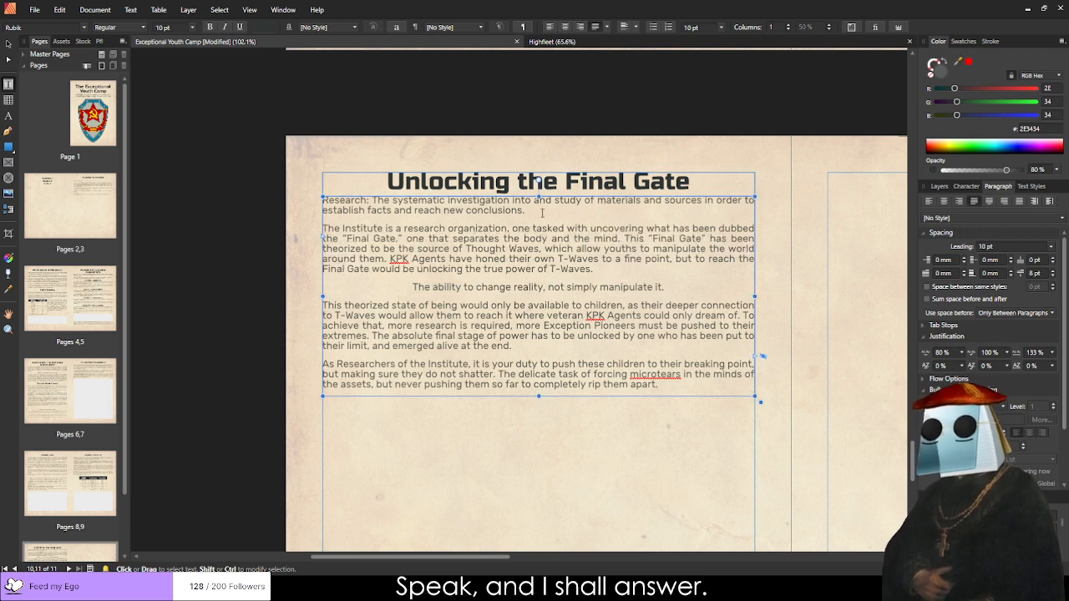
Italicize and center the Research definition beneath the "Unlocking the Final Gate" heading.
left_click_drag(542, 213, 350, 192)
key("ctrl+i")
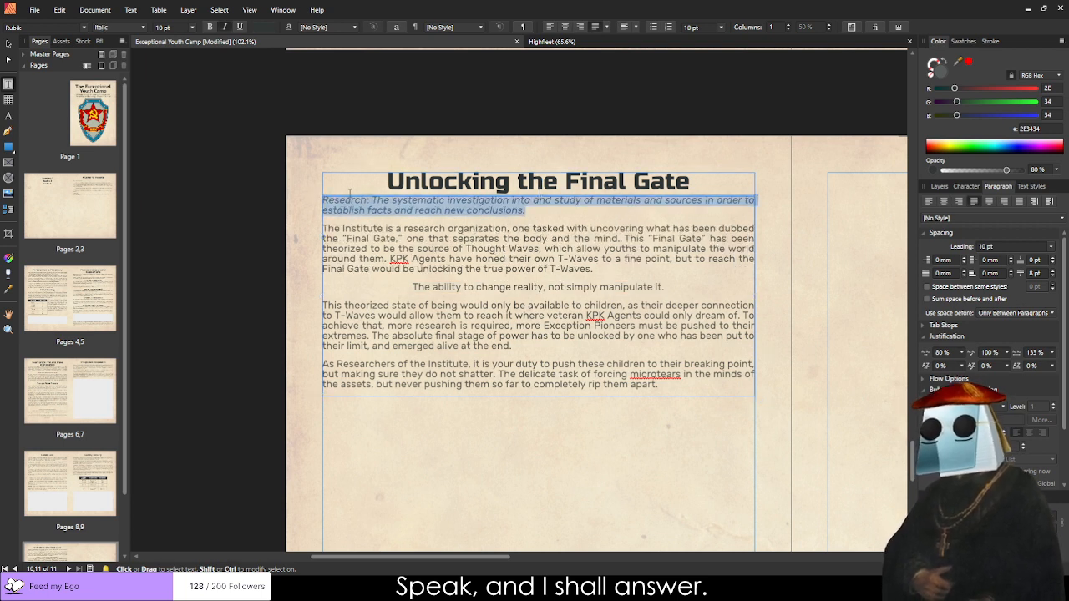
left_click(565, 27)
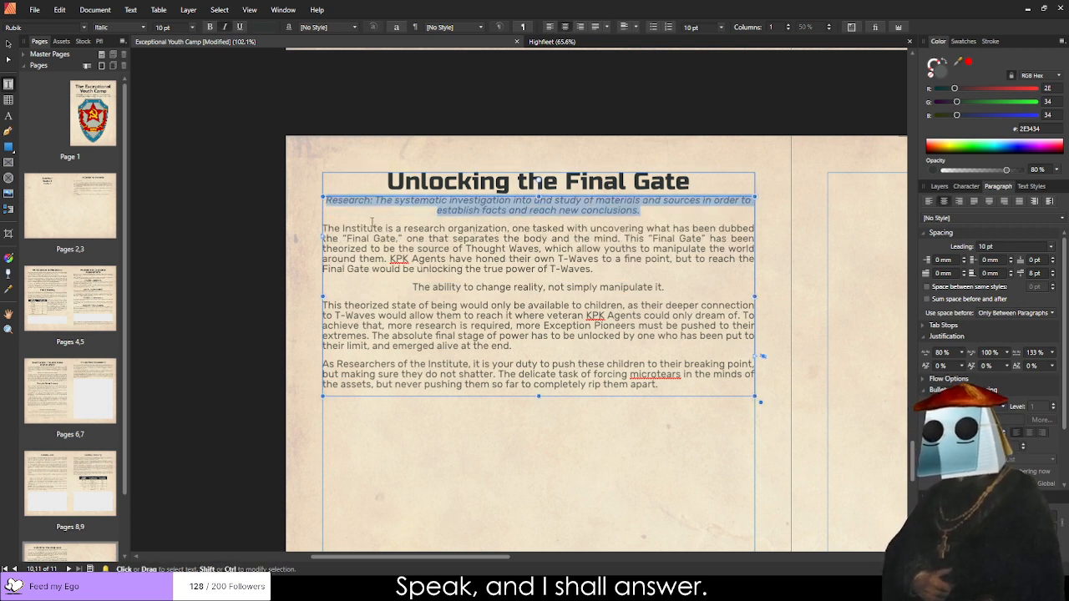
Make the word "Research" at the start of the definition bold and underlined.
left_click(338, 210)
double_click(347, 200)
key("ctrl+b")
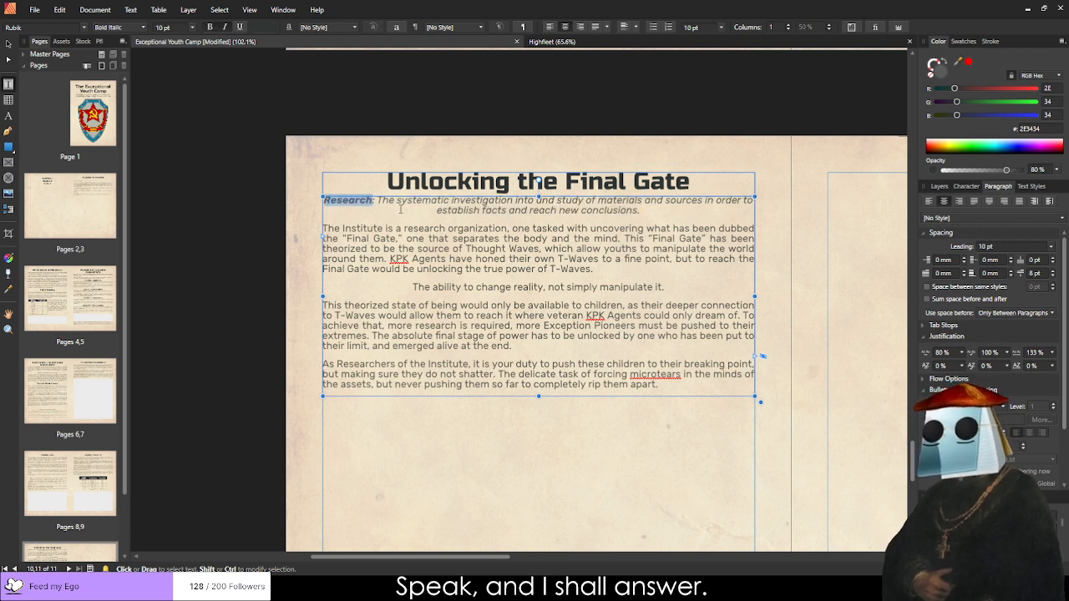
left_click(431, 249)
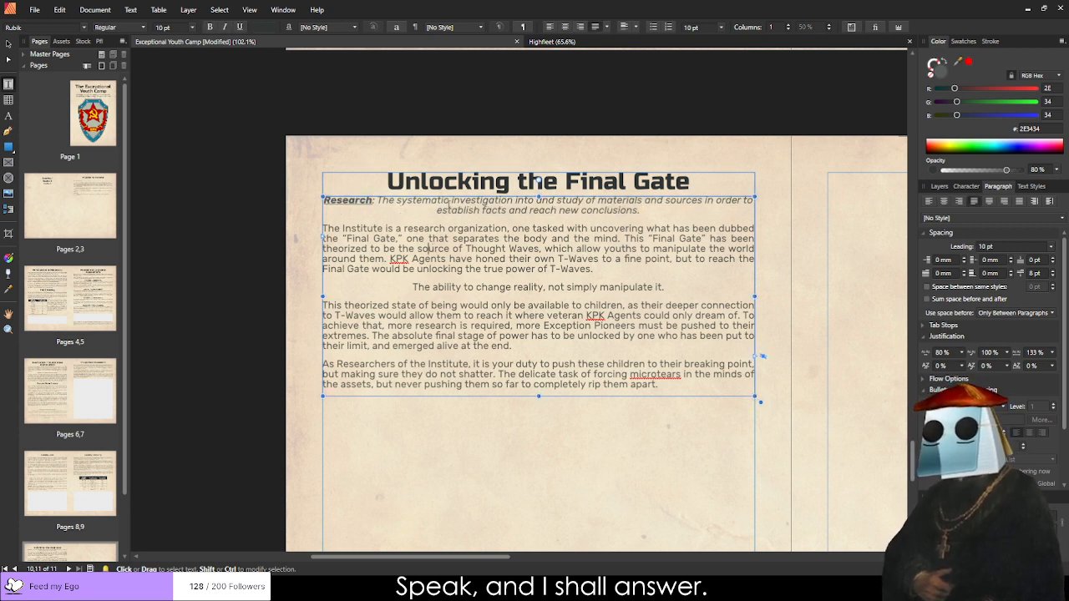
left_click_drag(448, 203, 524, 210)
left_click(464, 385)
left_click(264, 218)
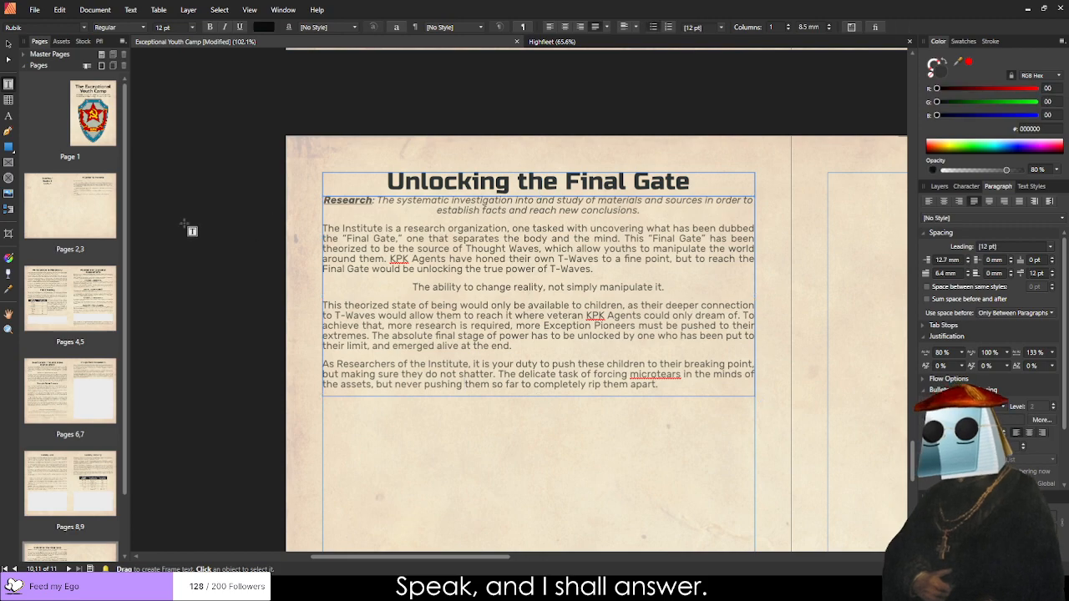
Make the centered line "The ability to change reality, not simply manipulate it." bold.
scroll(480, 250, "up", 2)
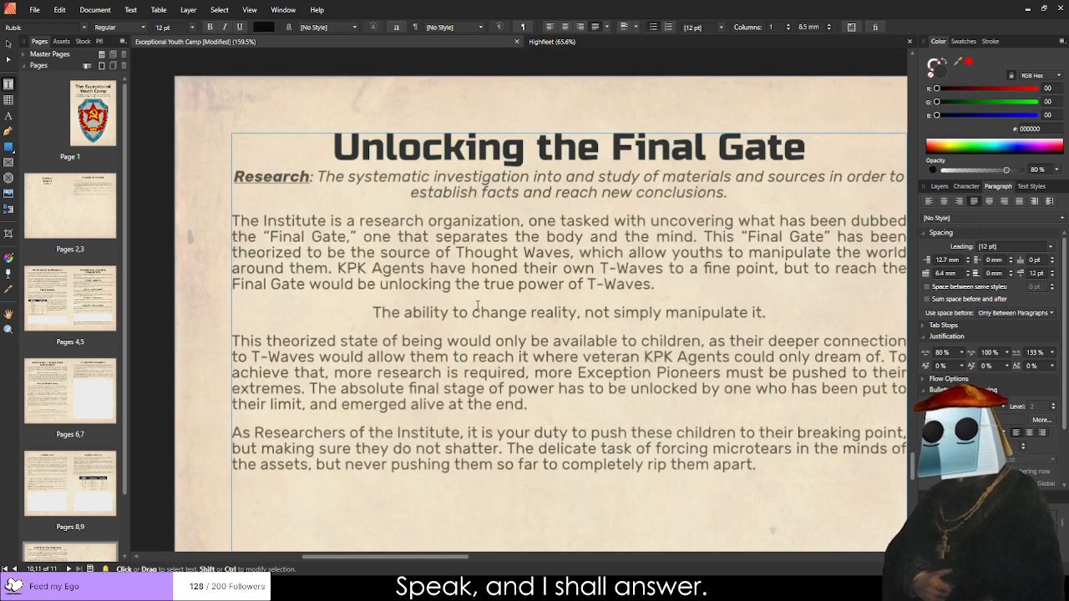
scroll(426, 302, "down", 2)
scroll(492, 316, "up", 2)
left_click(668, 360)
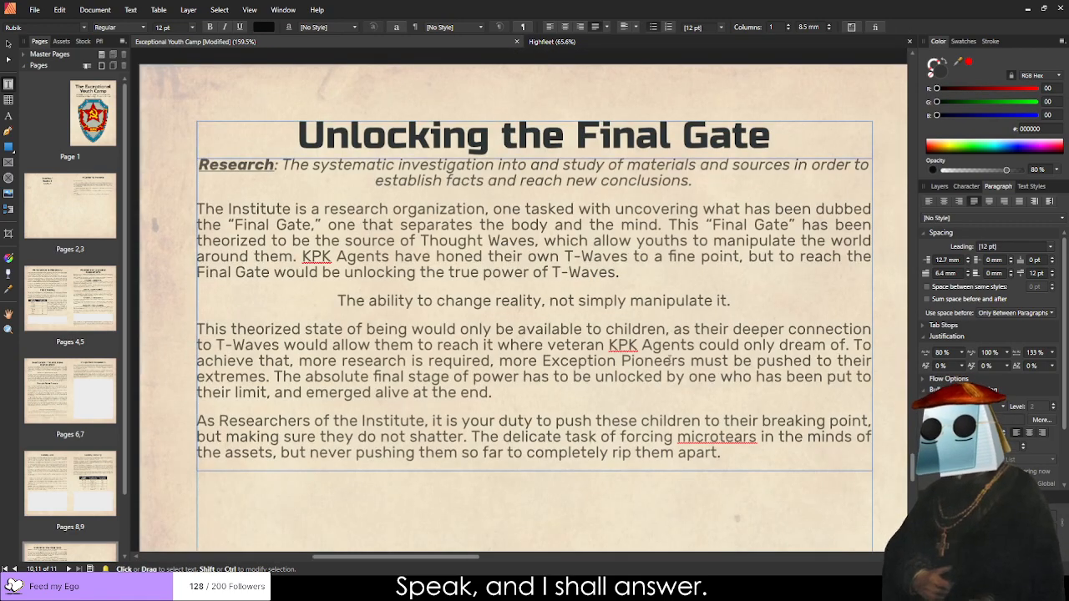
left_click_drag(325, 302, 739, 307)
key("ctrl+b")
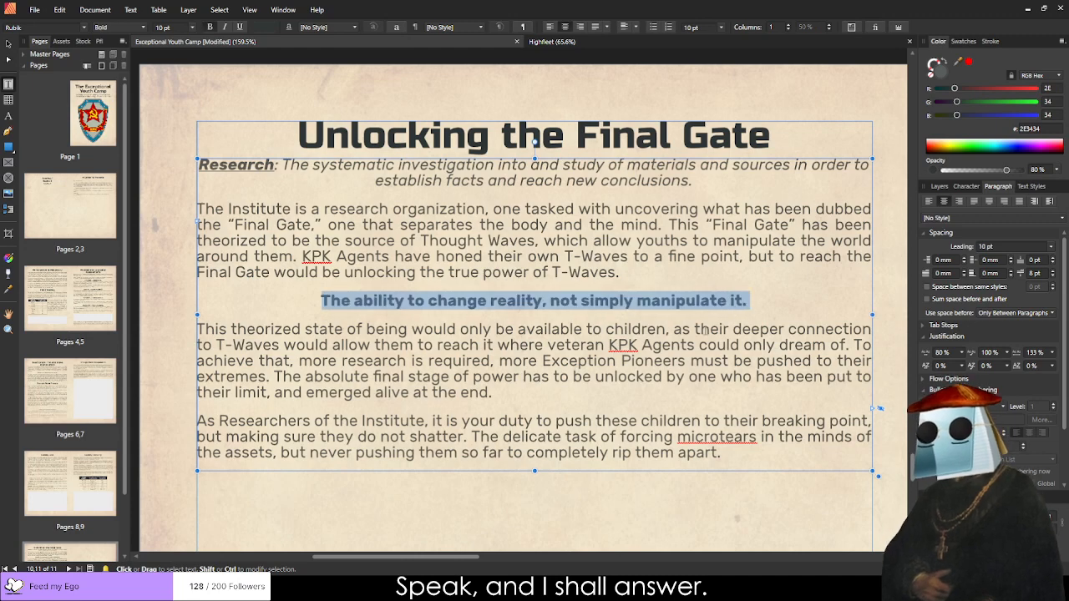
left_click(635, 359)
scroll(635, 359, "down", 3)
scroll(468, 361, "up", 2)
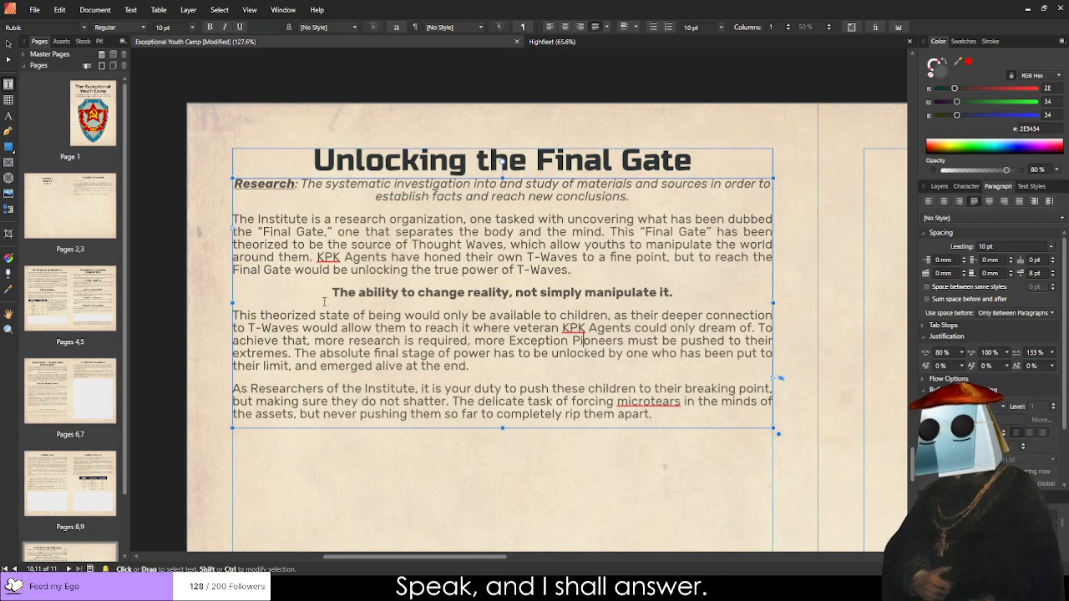
scroll(468, 361, "down", 1)
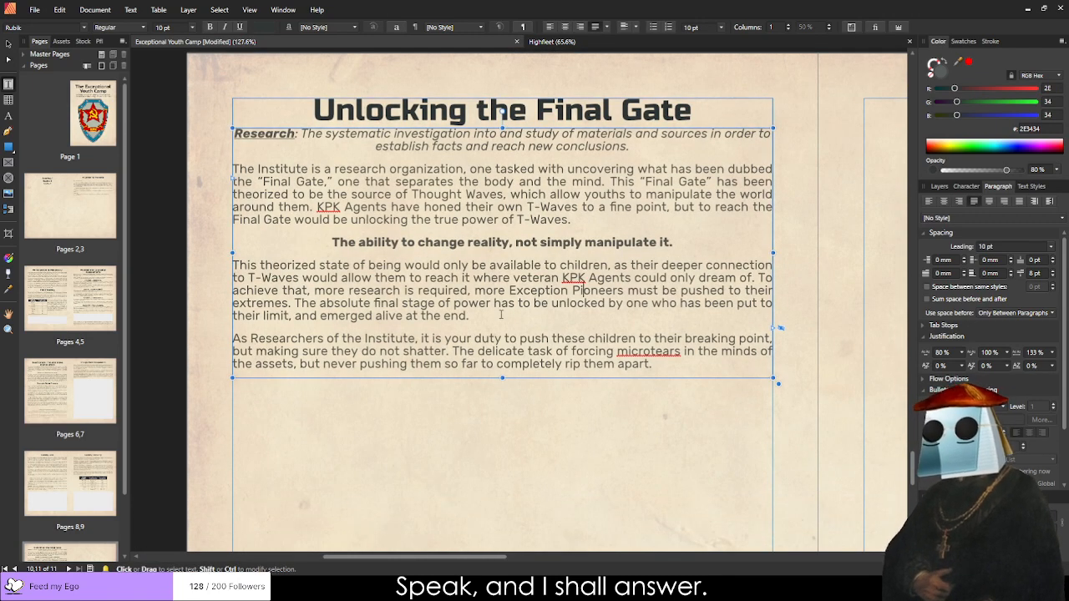
Copy the "Lucidity Recovery" heading and body text frames from pages 8,9 and place them directly below the Final Gate text on pages 10,11.
left_click(7, 42)
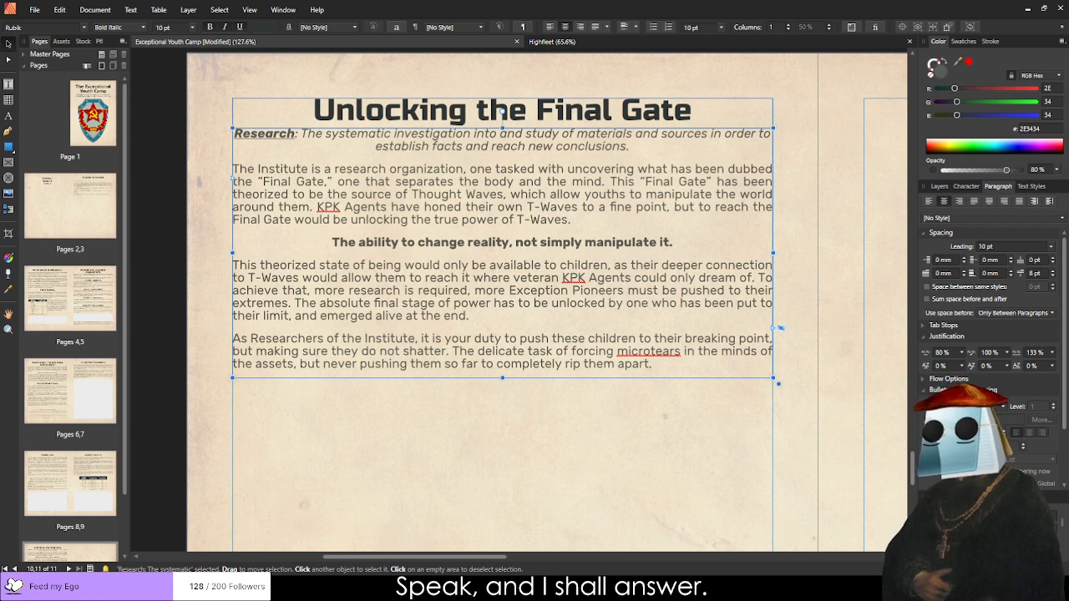
left_click(88, 482)
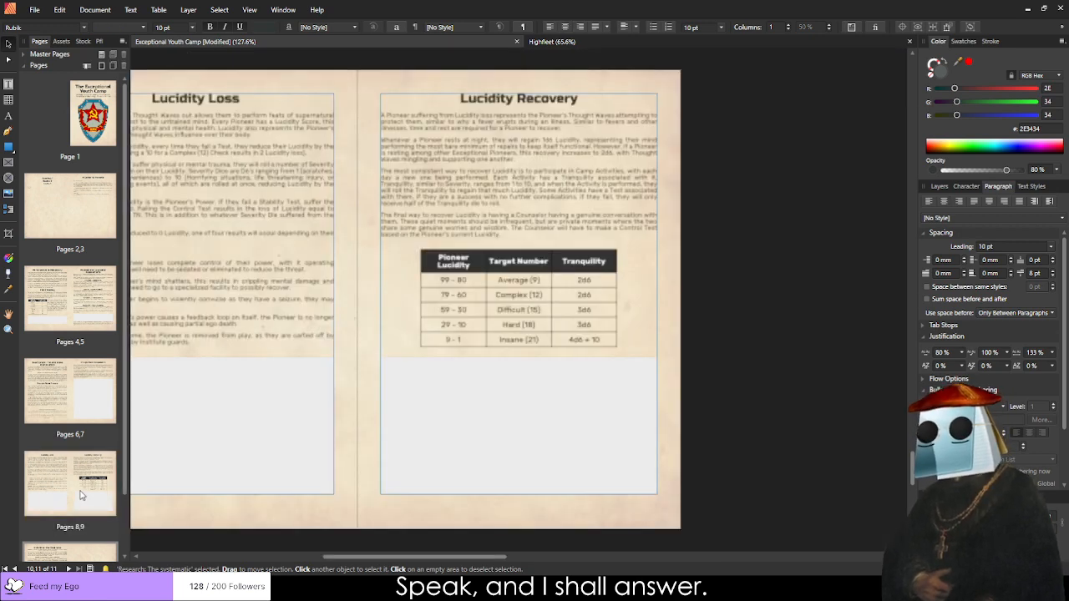
left_click(426, 180)
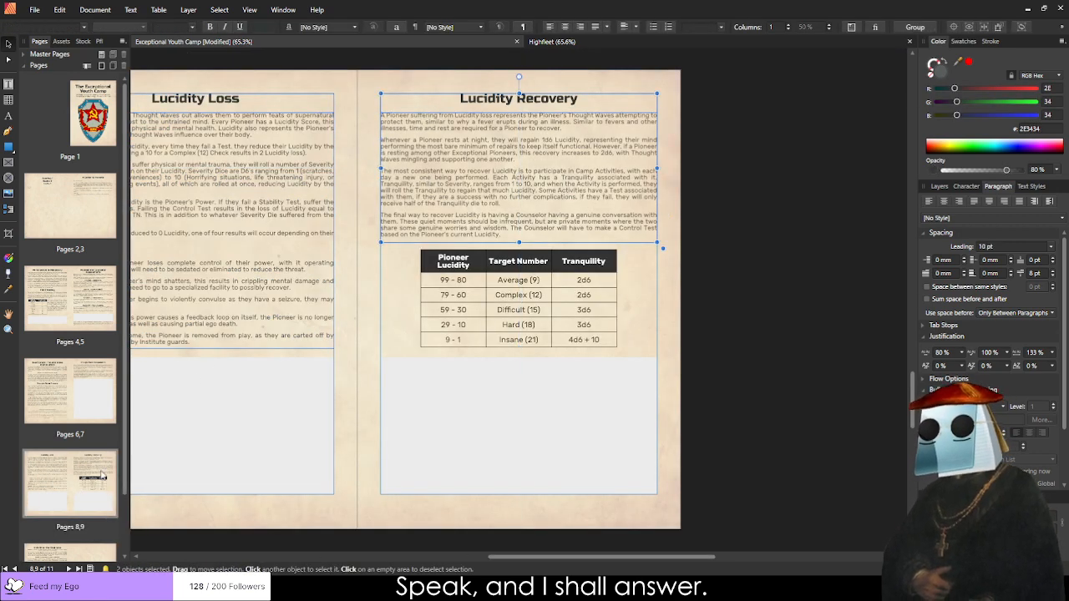
scroll(54, 514, "down", 3)
left_click(54, 513)
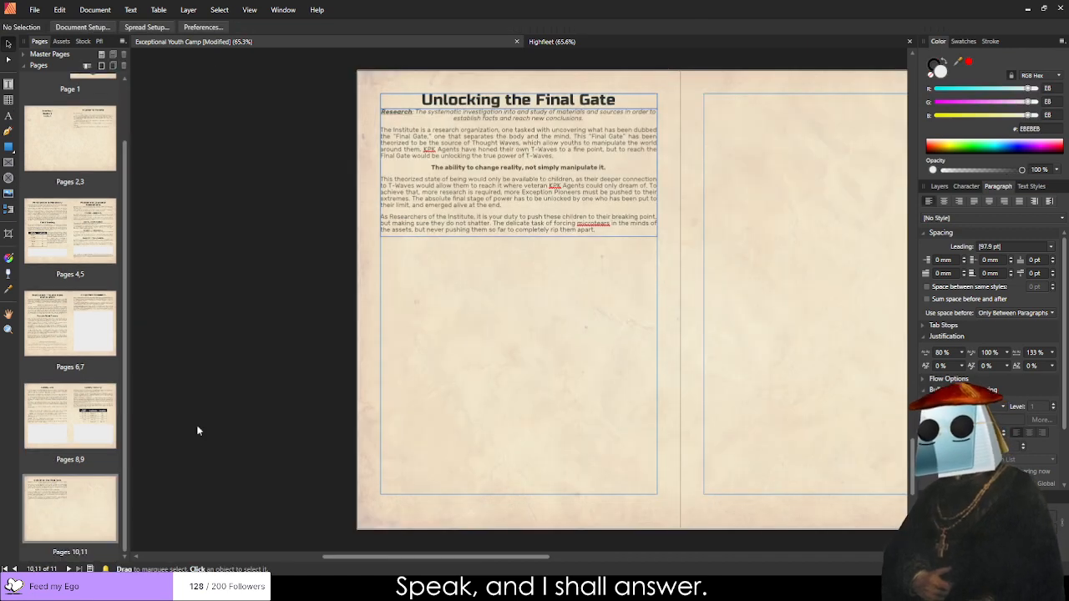
key("ctrl+v")
left_click_drag(767, 162, 446, 312)
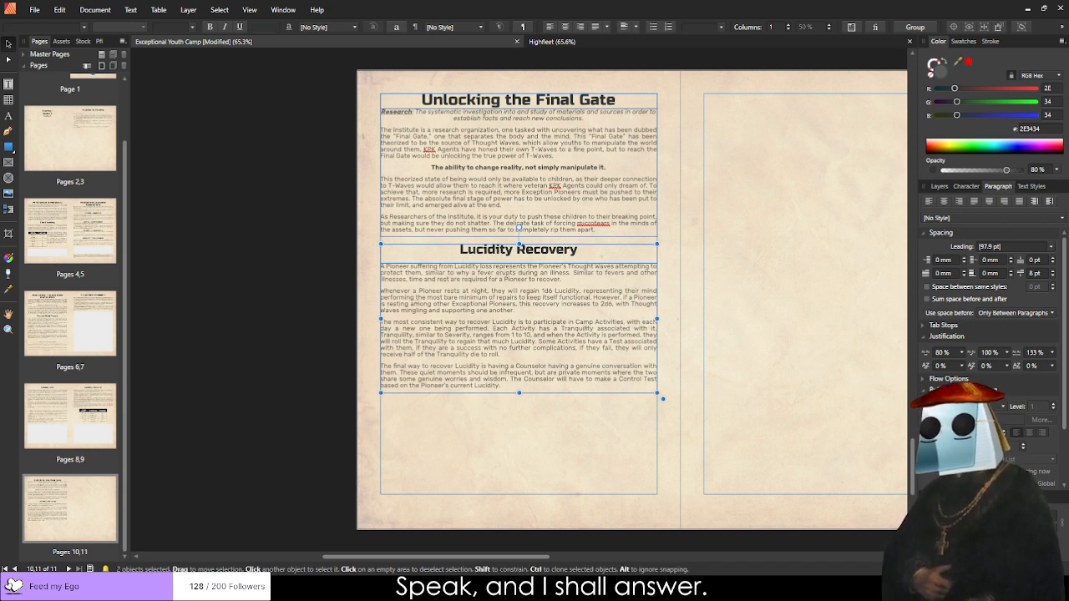
Change the copied "Lucidity Recovery" heading to "Counselors: Ground Research Assets".
triple_click(517, 249)
type("Counselors: Ground Research Assets")
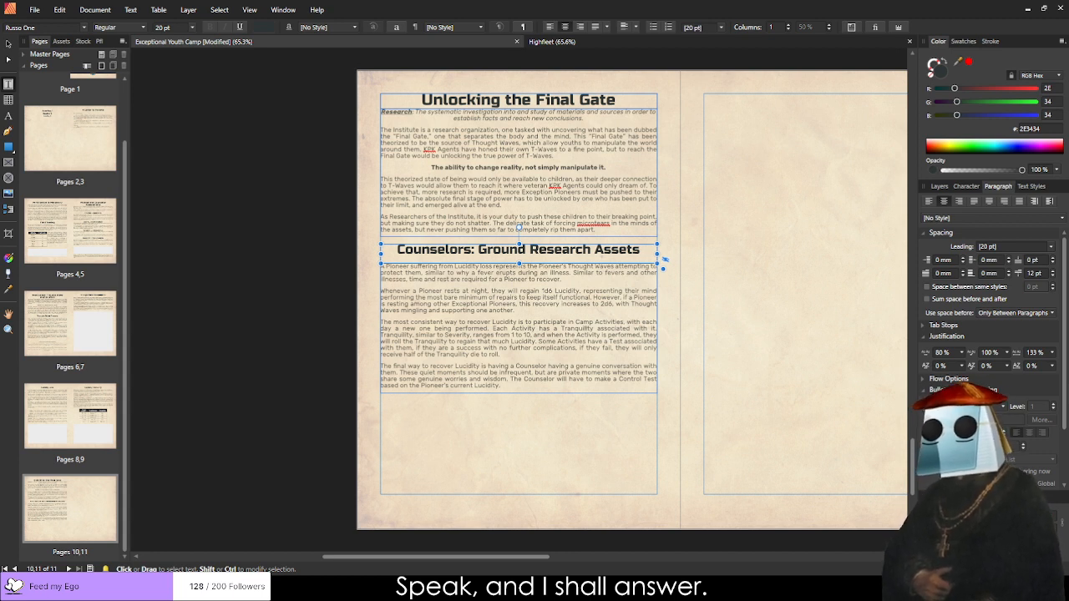
key("Escape")
key("Escape")
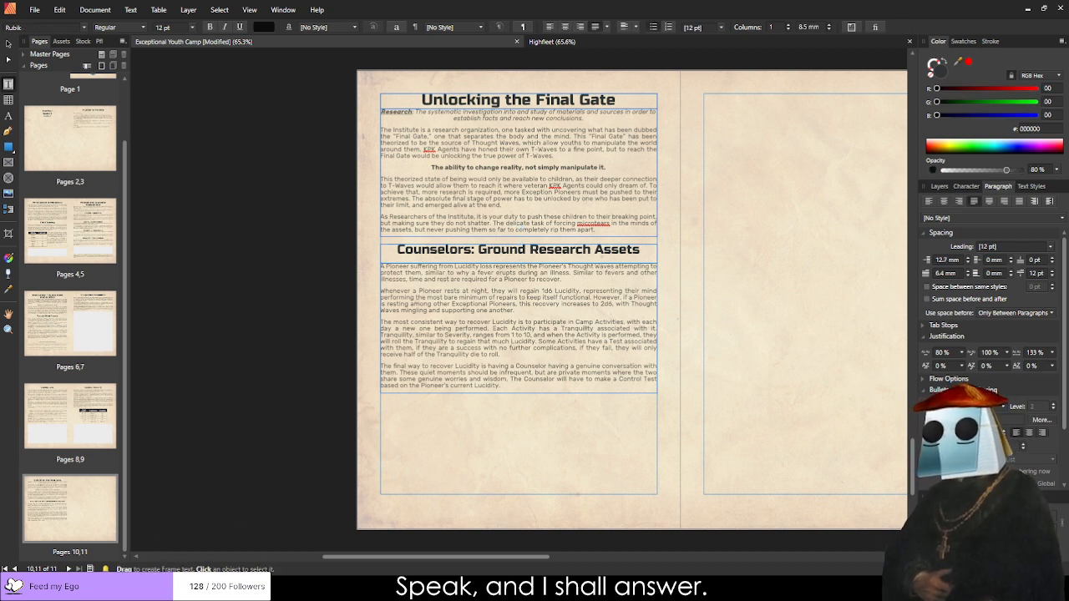
Replace the copied body text with the two Counselor paragraphs starting "Researchers on the ground are called Counselors" and remove their first-line indents.
triple_click(410, 370)
key("ctrl+a")
type("Researchers on the ground are called Counselors, as they take a similar role to Pioneer Counselors in a regular camp. They organize events, keep the children happy, teach the Pioneers valuable life lessons, and impart words of wisdom that are essential to proper development. Their actual goal is far more simple. A Counselor is supposed to conduct research and enable the Exceptional Pioneers to flex their powers, as well as keep those assets calm. In the effort to conduct this, the Counselors will be the one to designate a set of proper activities for the Pioneers to undertake everyday. When designing daily Activities, the Counselors are able to designate [Pioneers x 3] Tranquility die to a variety of Activities to keep them happy. These Tranquility Activities allow the Pioneers to recover Lucidity, but rarely they have enough. Counselors can also create Activities that have a Test associated with them, granting the associated Activity 1 Tranquility for each step of difficulty of the Test.")
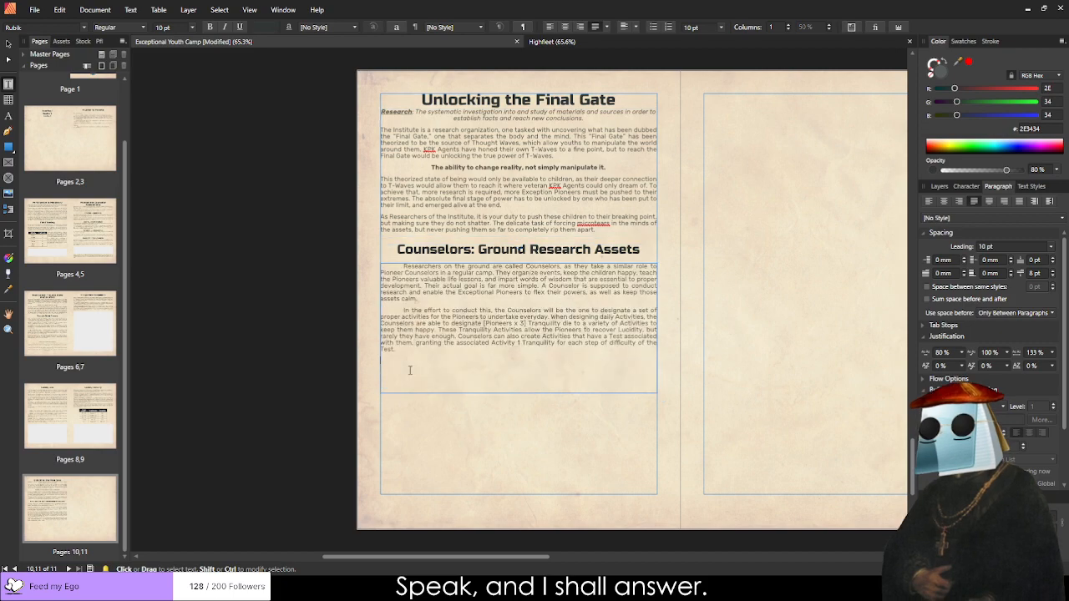
left_click(397, 309)
key("BackSpace")
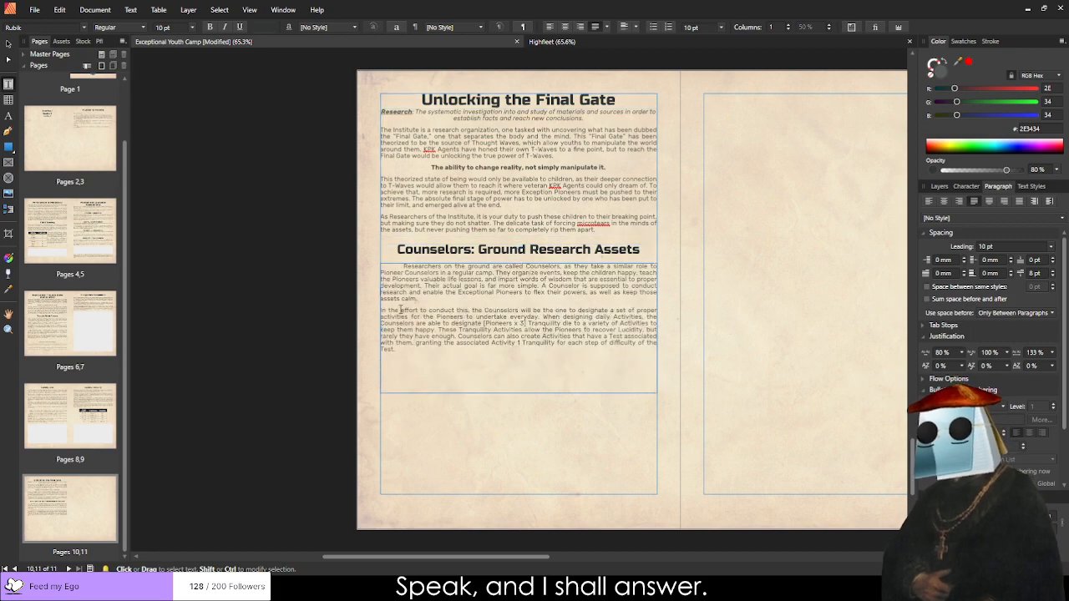
key("BackSpace")
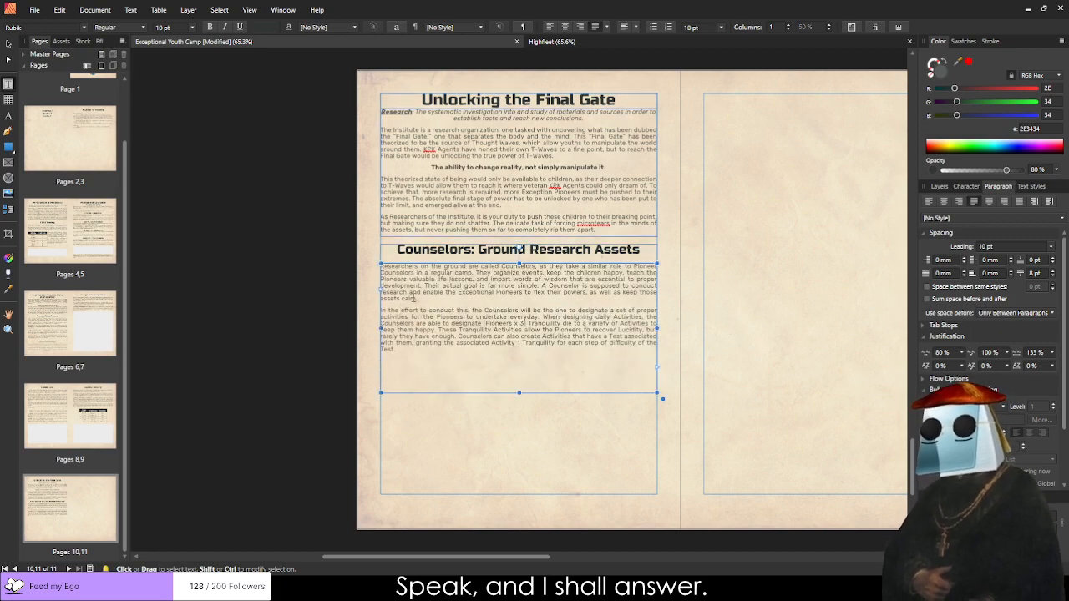
Shorten the Counselors body text frame so it ends just below its last line, and deselect it.
scroll(415, 292, "up", 3)
scroll(489, 313, "down", 2)
scroll(757, 473, "up", 3)
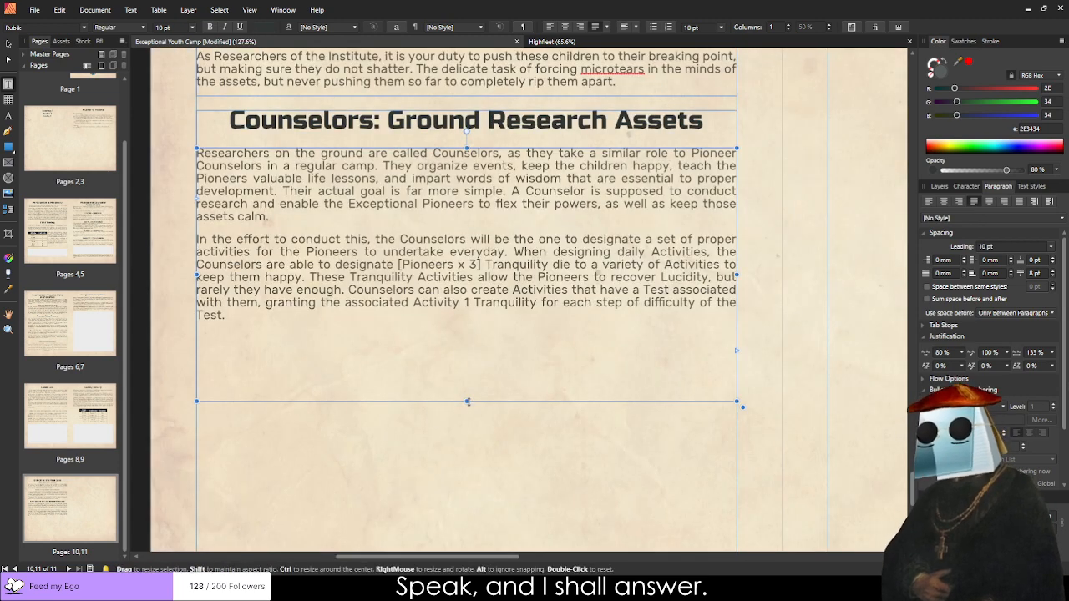
left_click_drag(467, 404, 466, 326)
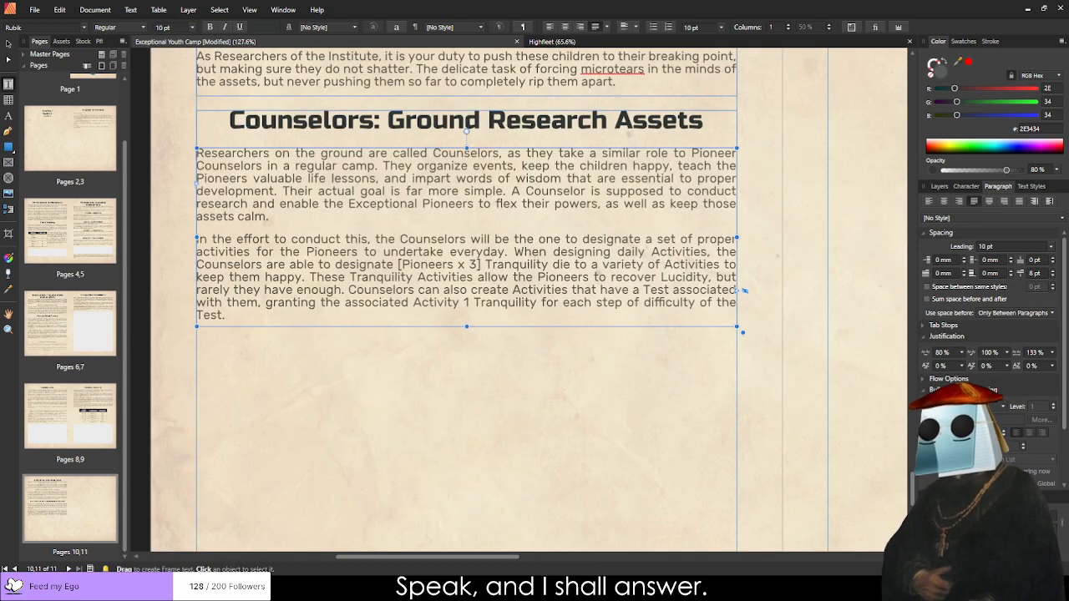
key("ctrl+d")
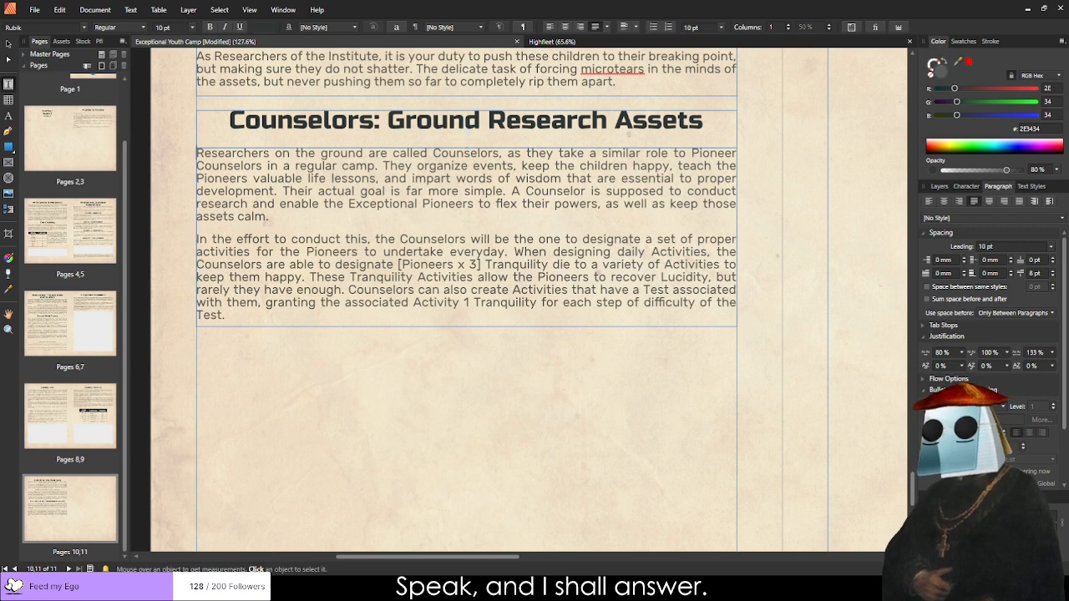
scroll(353, 425, "down", 5)
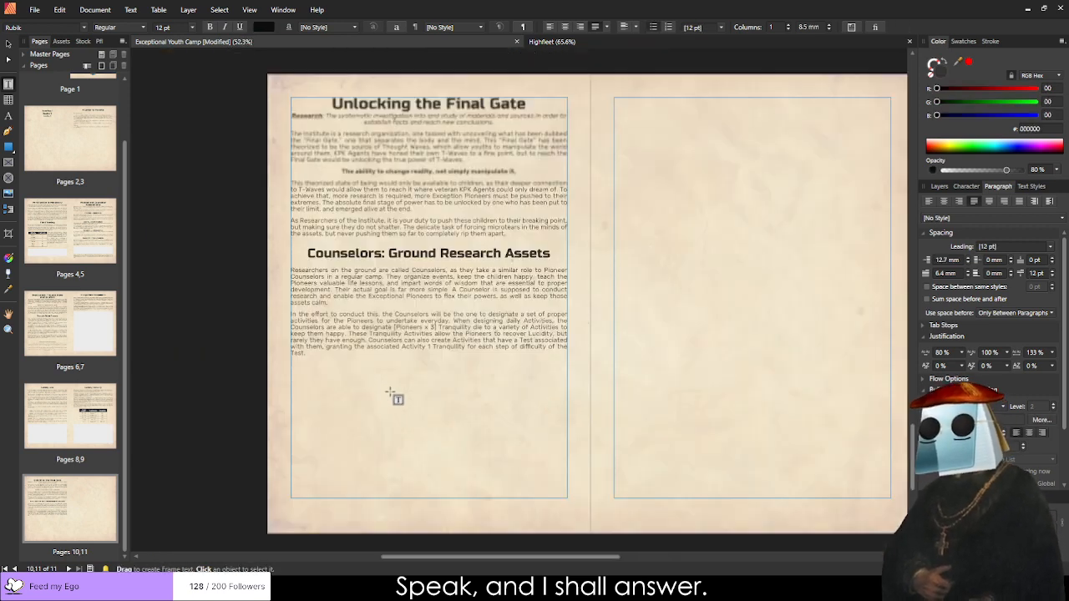
scroll(494, 211, "up", 8)
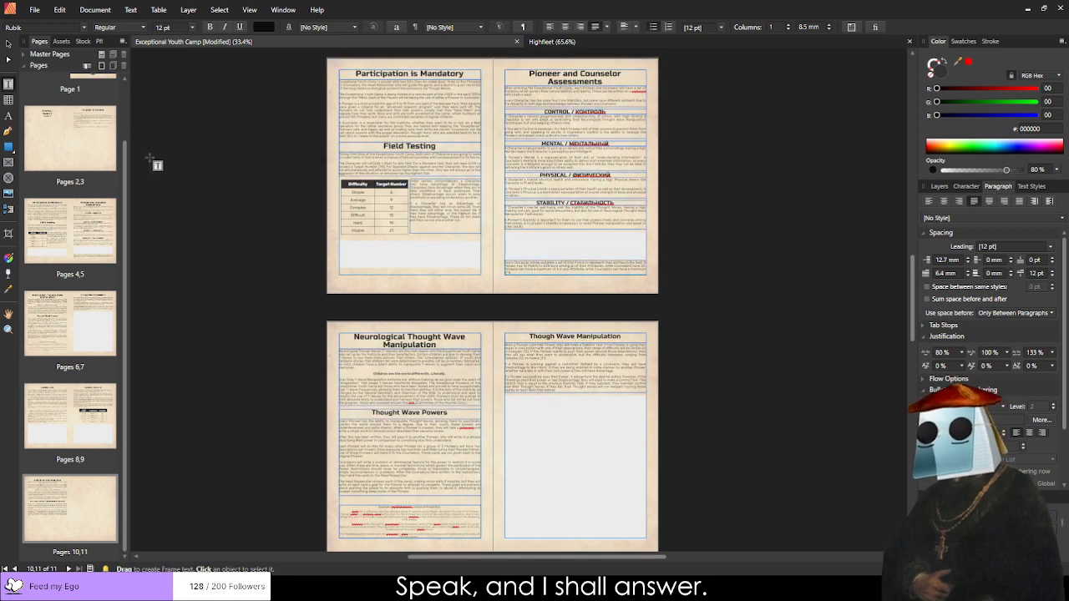
Copy the Difficulty / Target Number table from pages 4,5 and place it directly below the Counselors text on pages 10,11.
key("v")
left_click(346, 229)
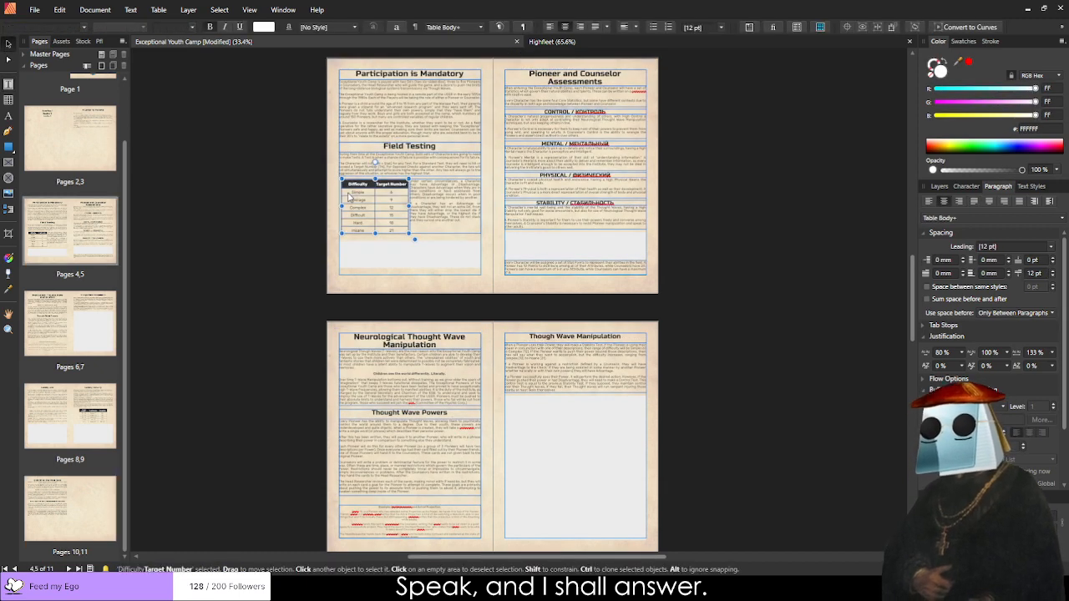
left_click_drag(346, 229, 371, 393)
scroll(351, 376, "down", 10)
scroll(376, 415, "up", 6)
left_click(484, 417)
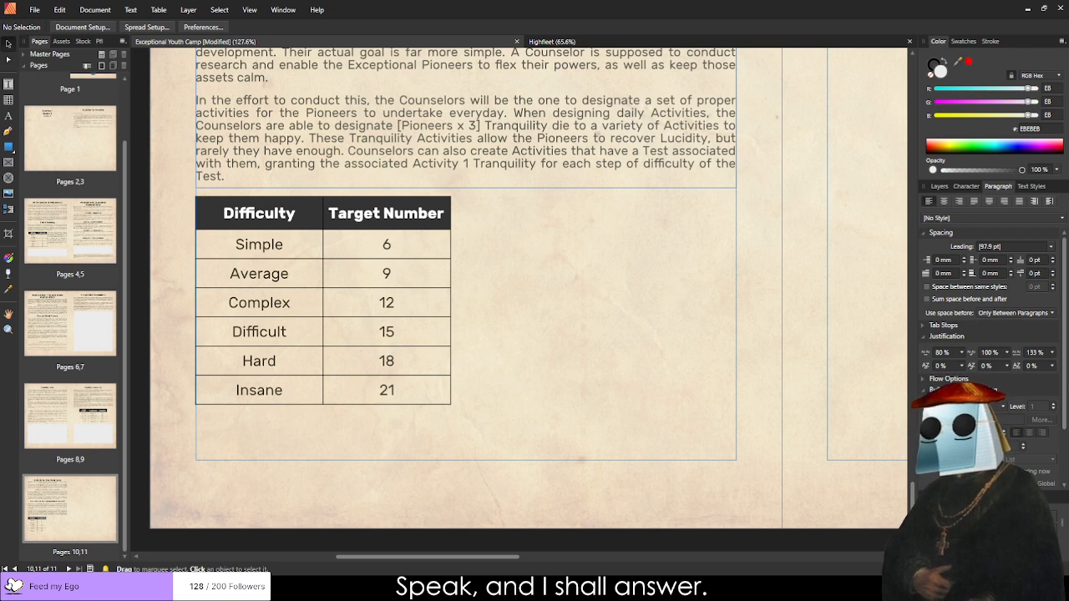
Delete the "Simple" row from the copied table.
double_click(292, 246)
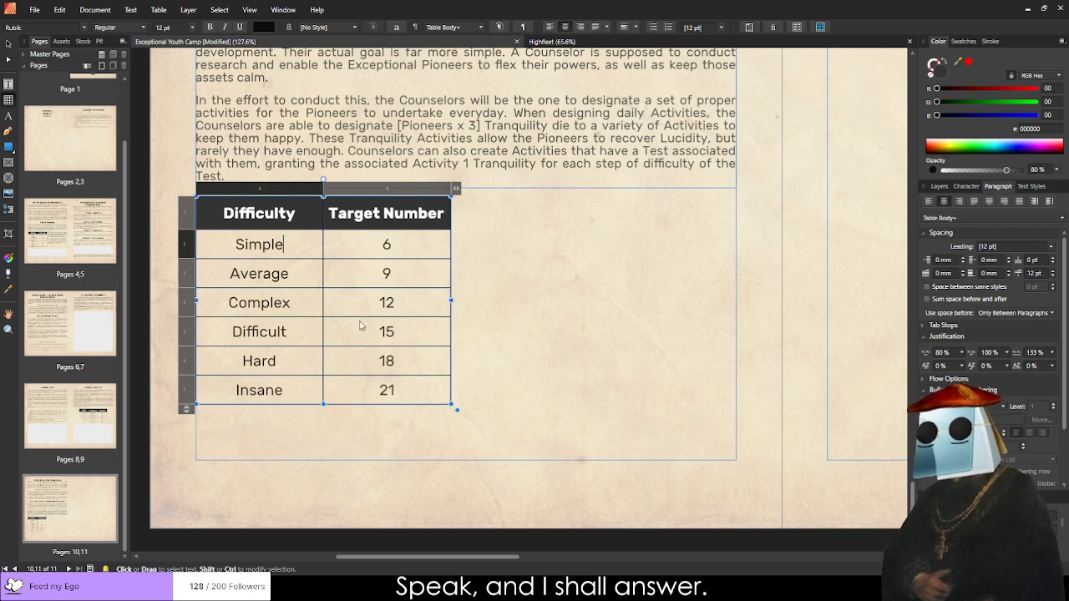
left_click(185, 248)
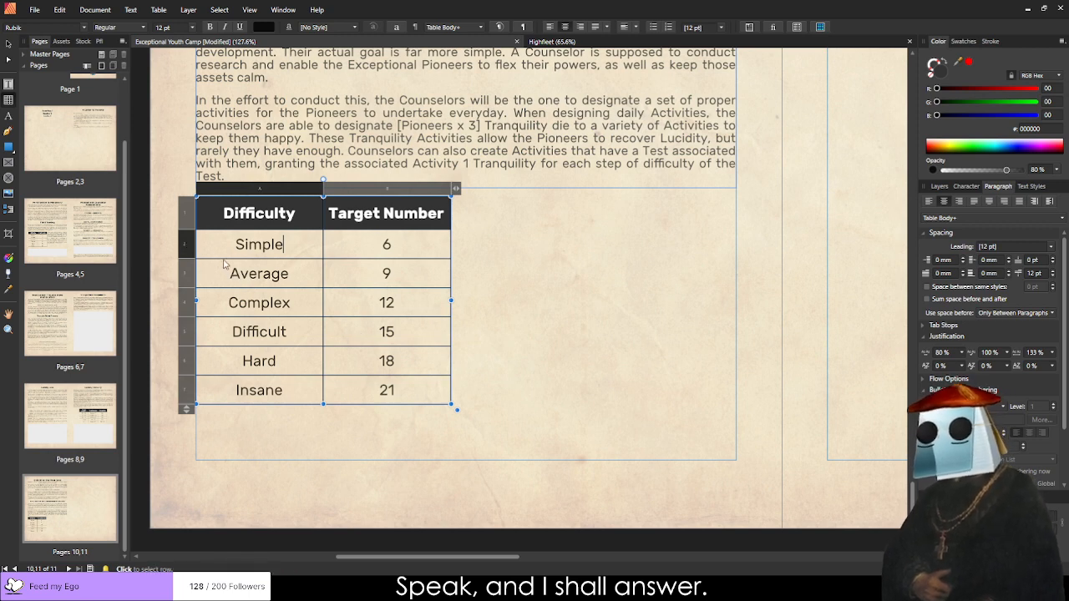
key("Delete")
Extend the first three difficulty entries of the copied table to "Average (9)", "Complex (12)" and "Difficult (15)".
left_click(300, 244)
type("(9")
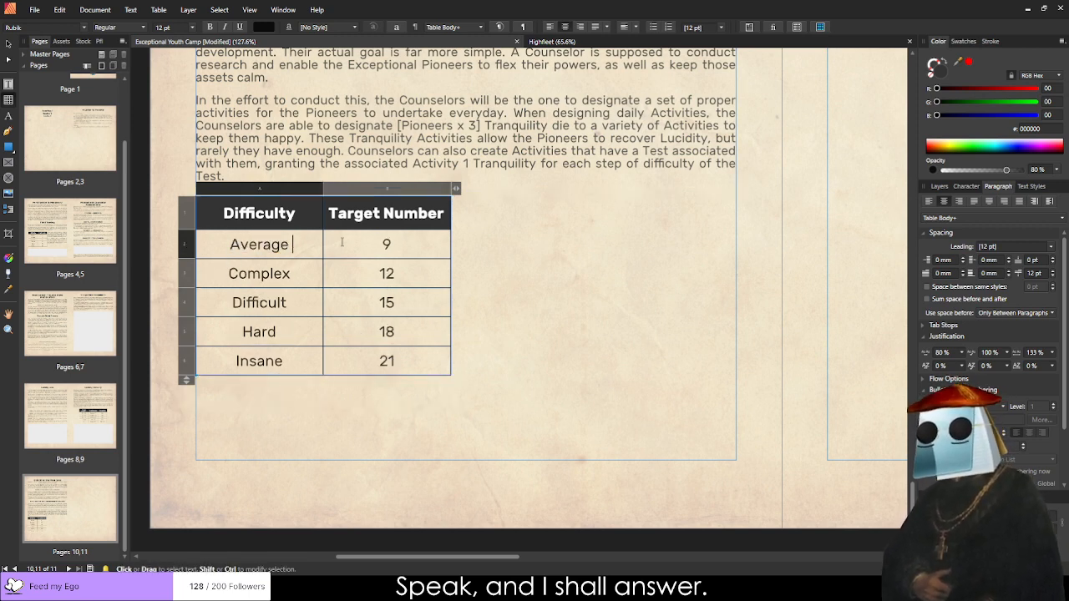
type(")")
key("Down")
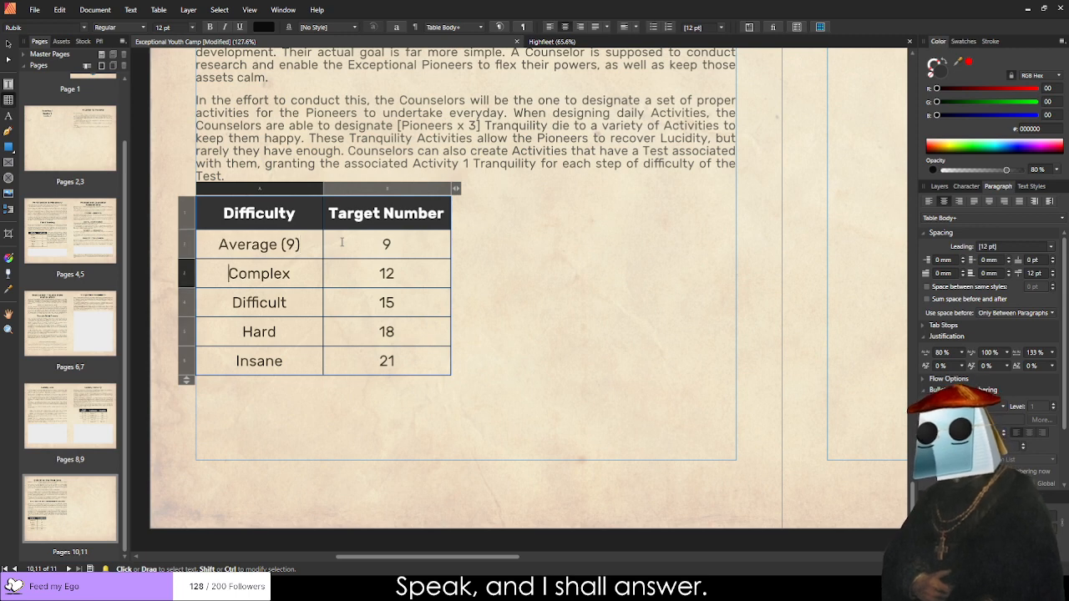
key("Right")
key("Right")
key("End")
type("(12)")
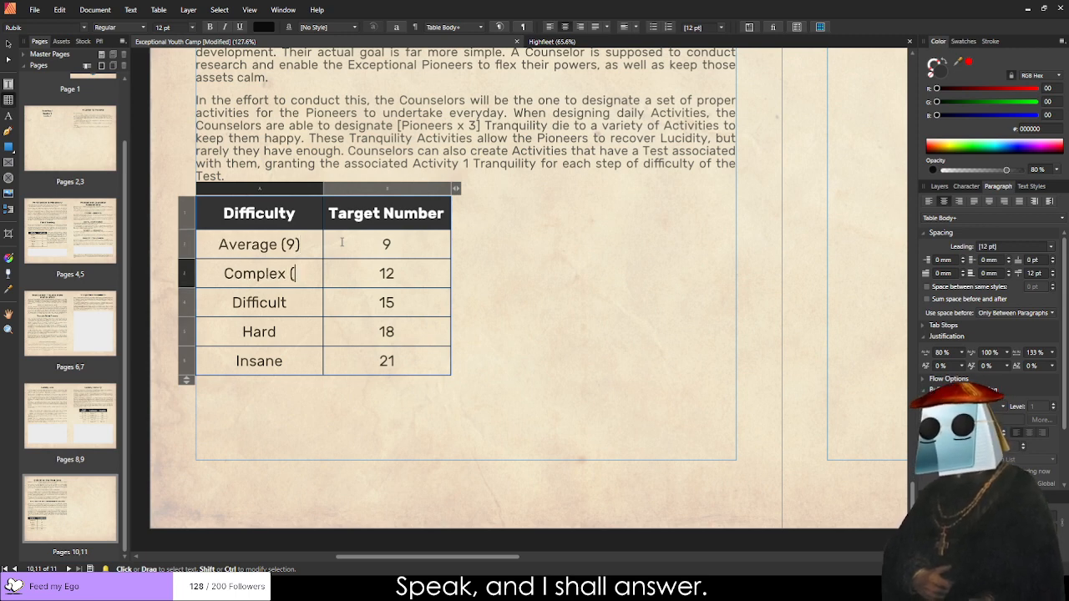
key("Down")
key("Right")
key("Right")
key("Right")
key("Right")
key("Right")
key("Right")
key("Right")
key("Right")
key("Right")
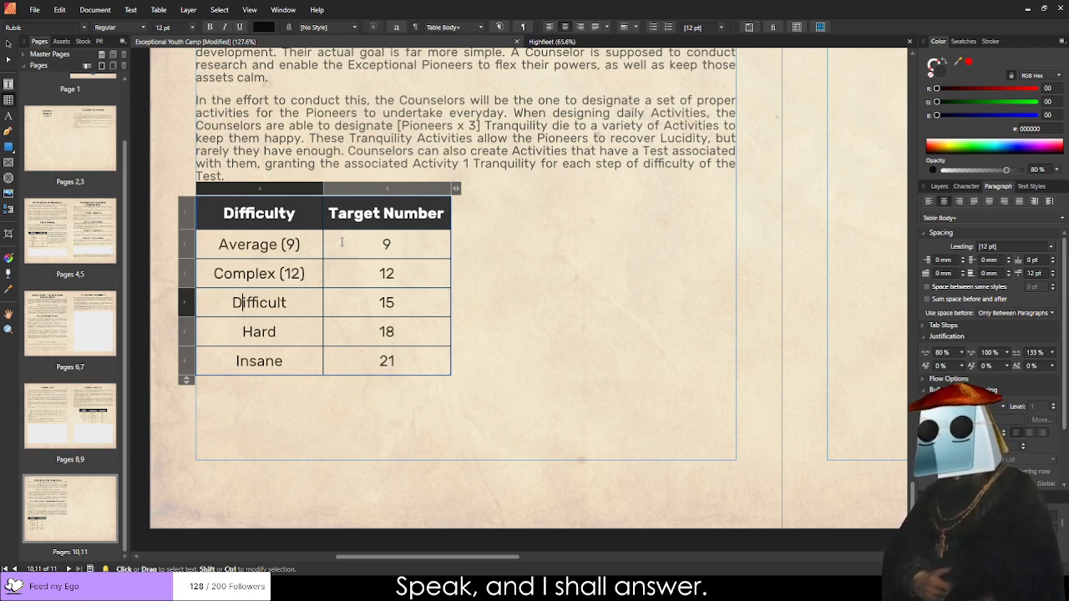
type("(15)")
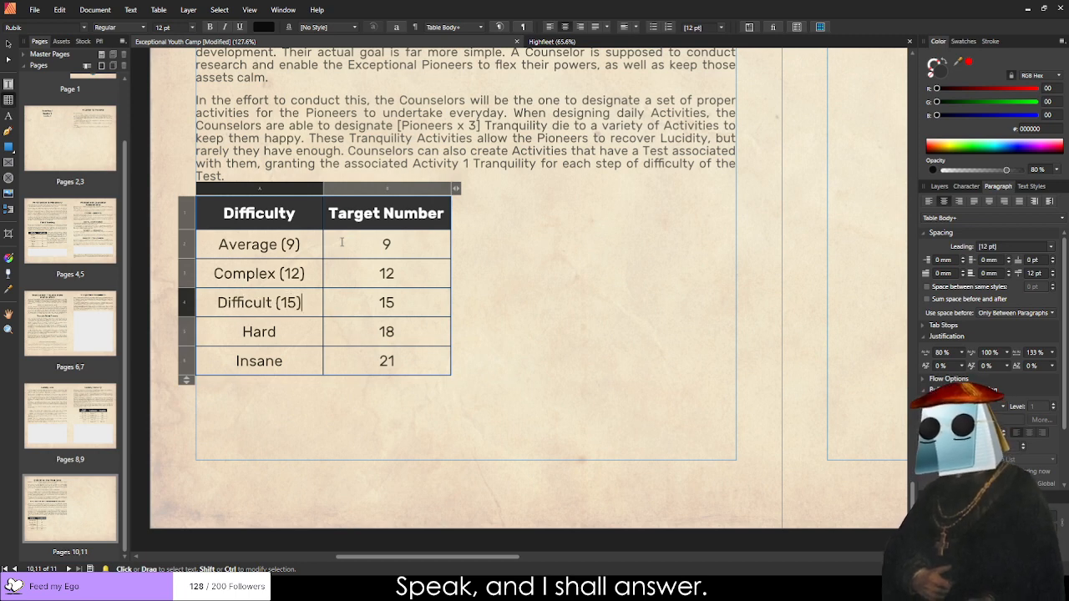
Extend the last two difficulty entries to "Hard (18)" and "Insane (21)".
key("Down")
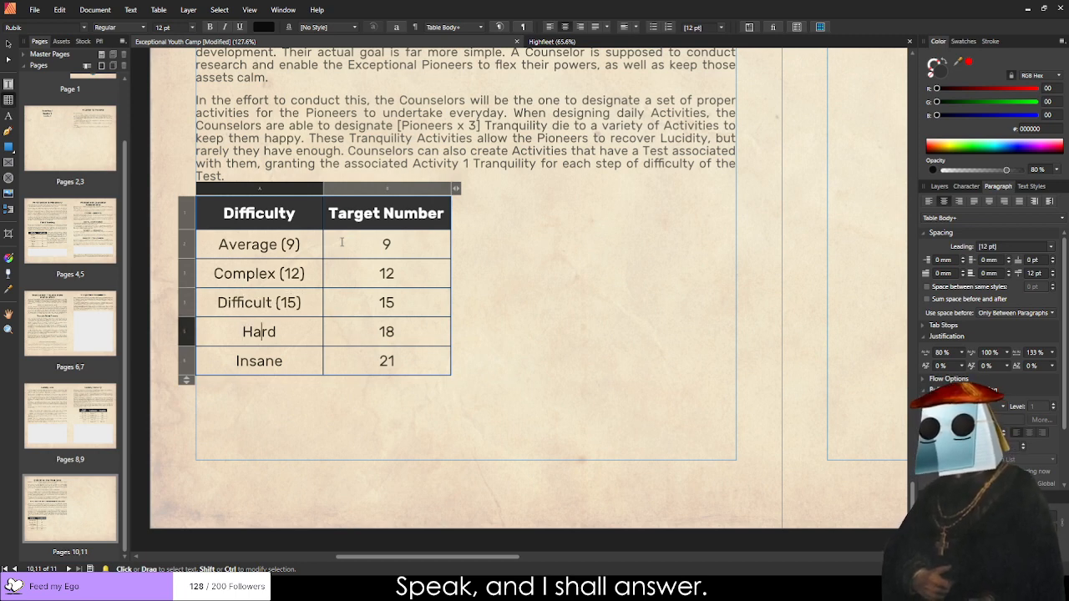
type("(180")
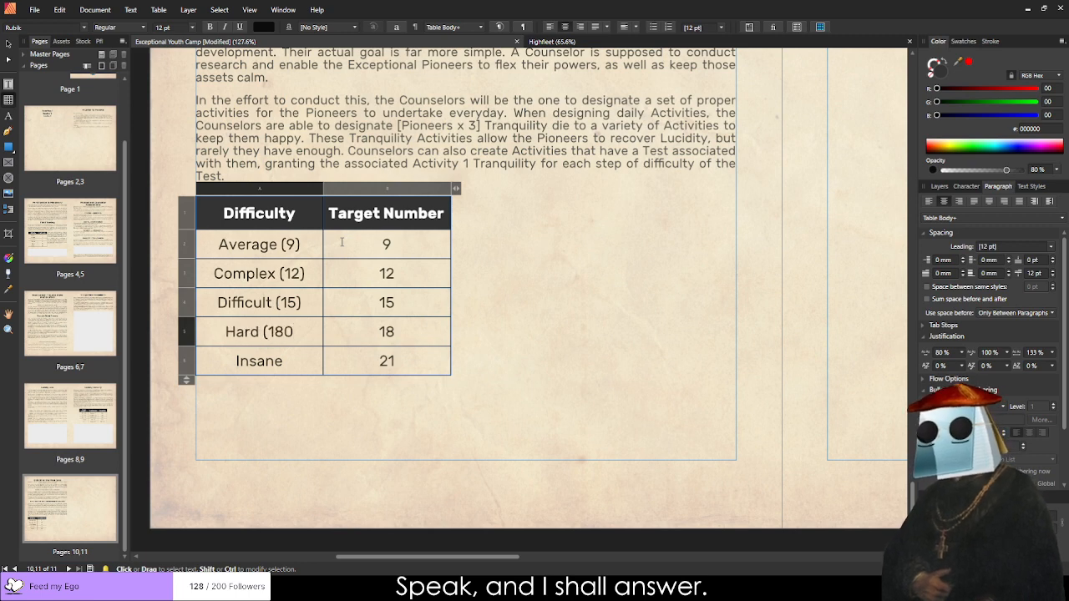
key("BackSpace")
type(")")
key("Down")
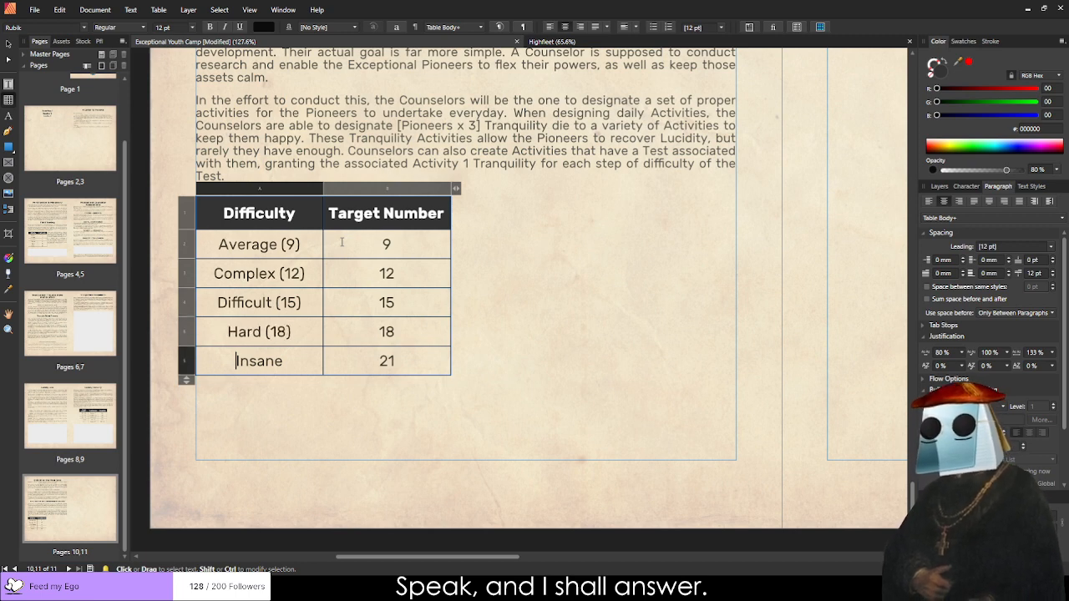
key("Right")
key("Right")
key("Right")
key("Right")
key("Right")
key("Right")
type("(21)")
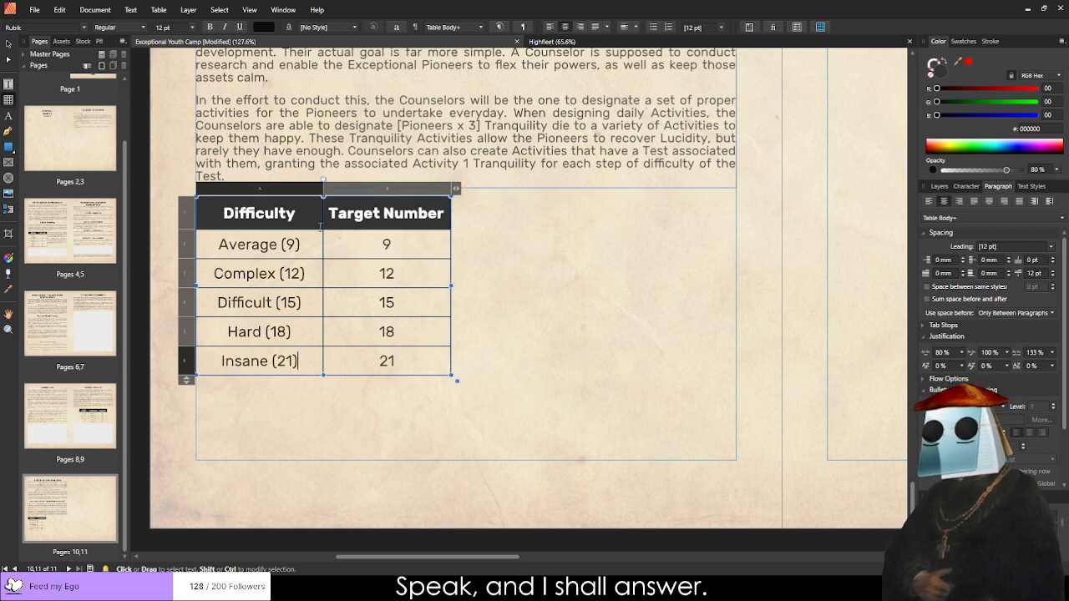
Replace the "Target Number" column header of the copied table with "Bonus Tranquility".
triple_click(365, 213)
type("Tran")
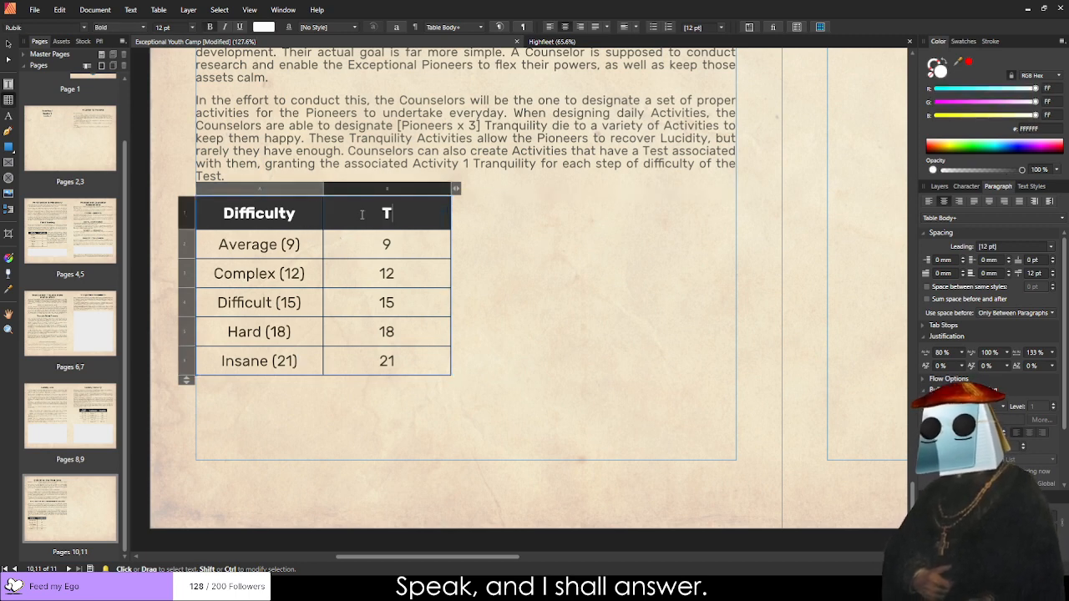
key("BackSpace")
key("BackSpace")
key("BackSpace")
key("BackSpace")
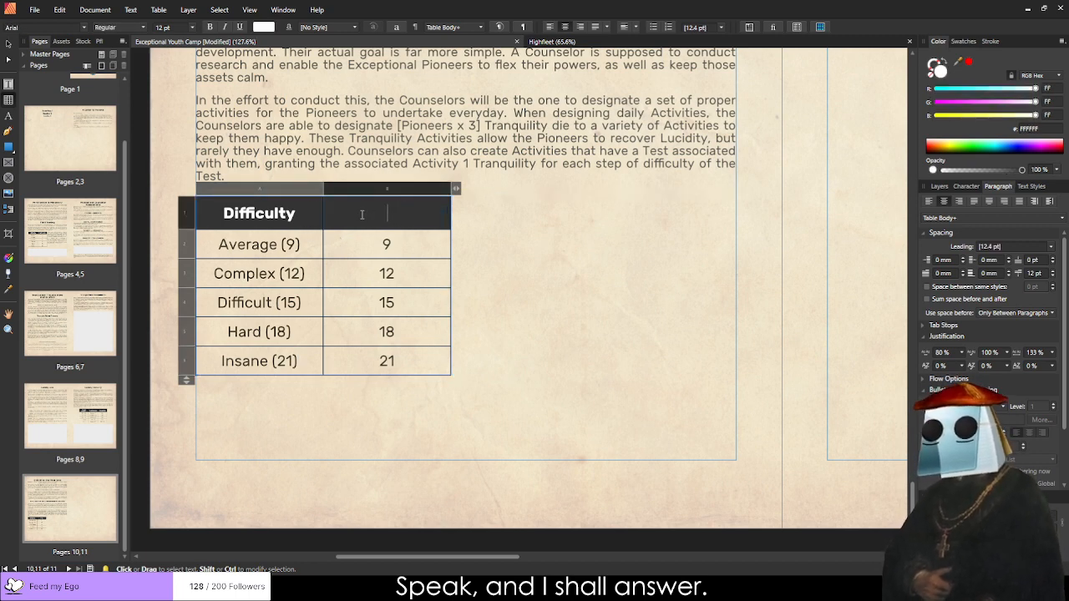
type("Bonu")
key("BackSpace")
key("BackSpace")
key("BackSpace")
key("BackSpace")
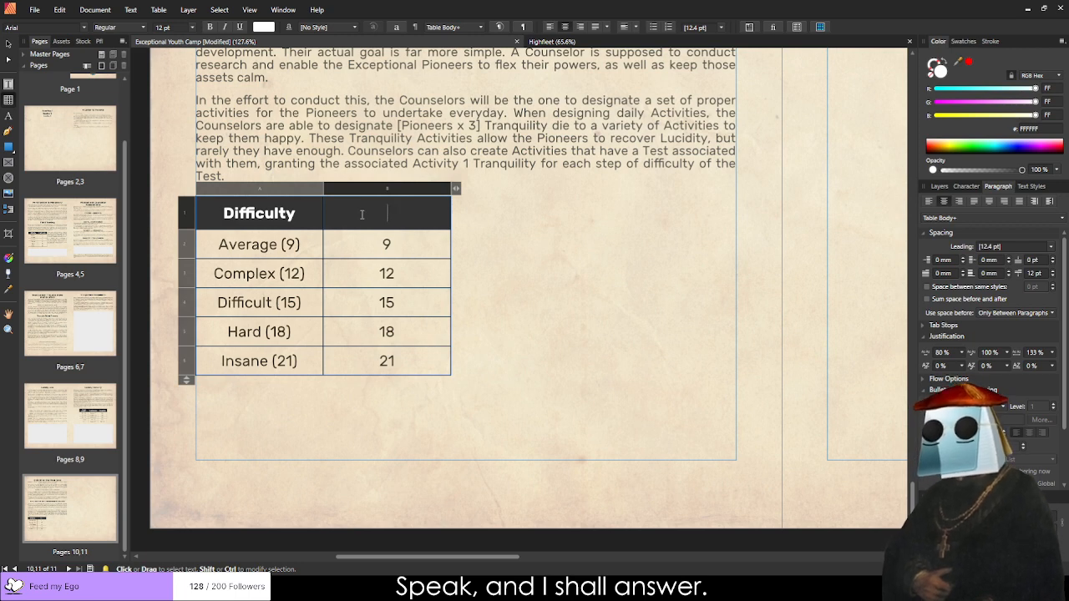
type("TBonus")
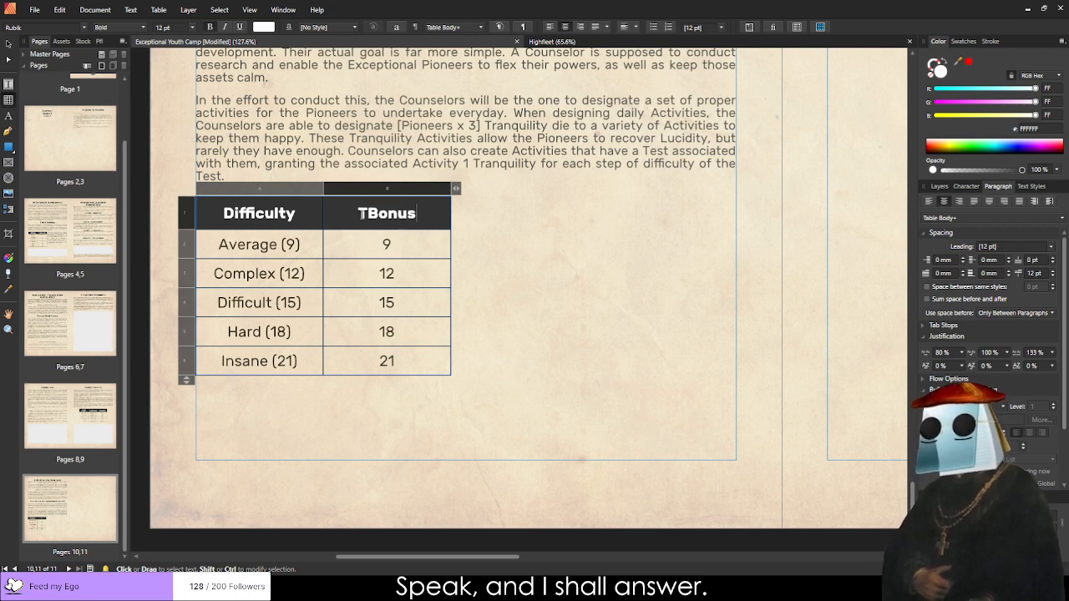
type(" Tranquility")
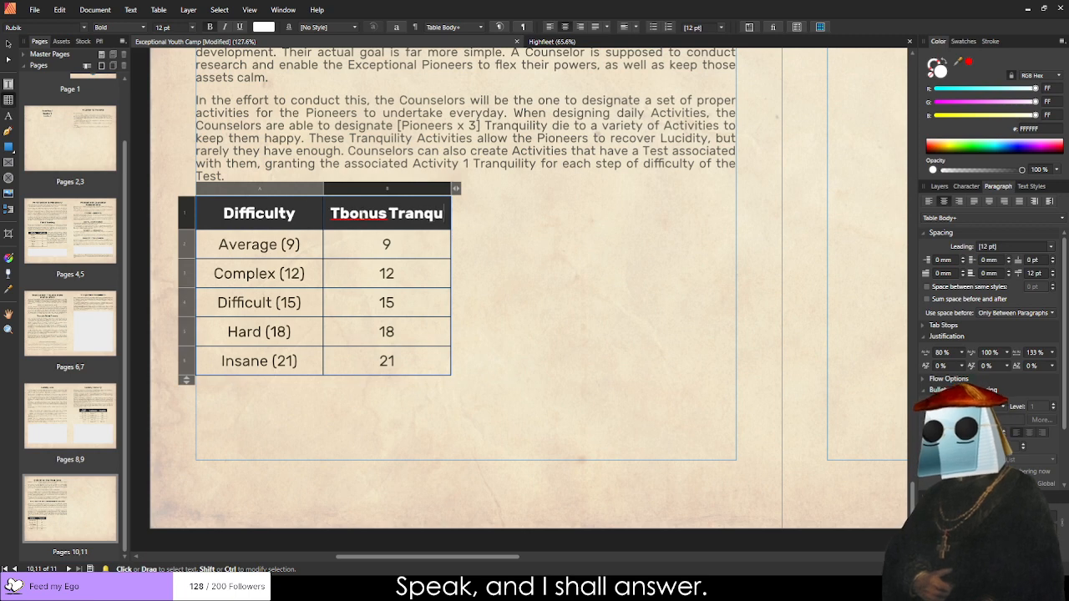
key("Up")
key("Left")
key("Left")
key("Left")
key("Left")
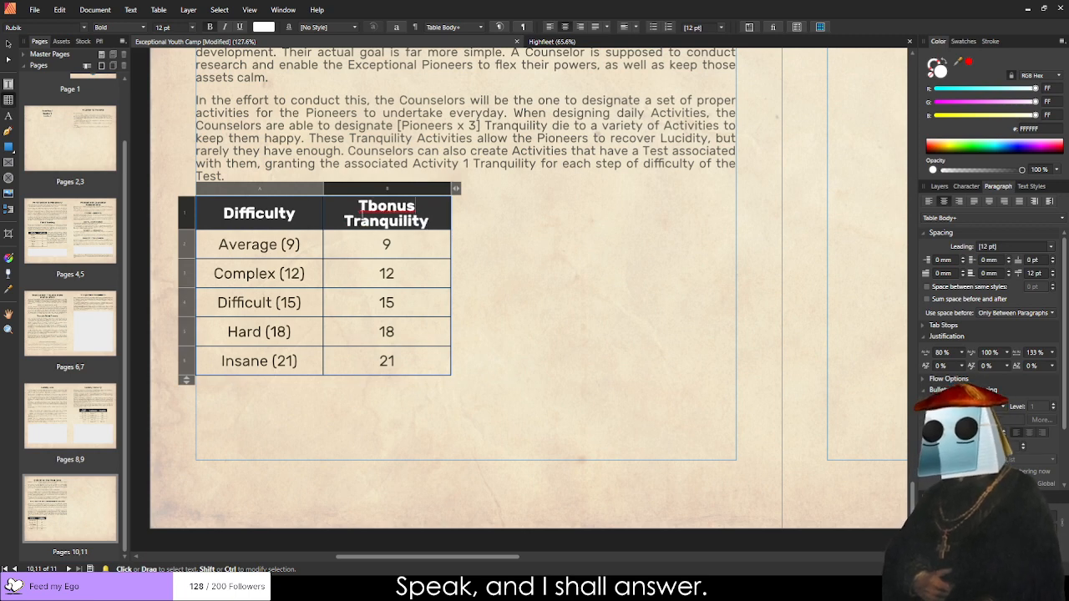
key("BackSpace")
key("BackSpace")
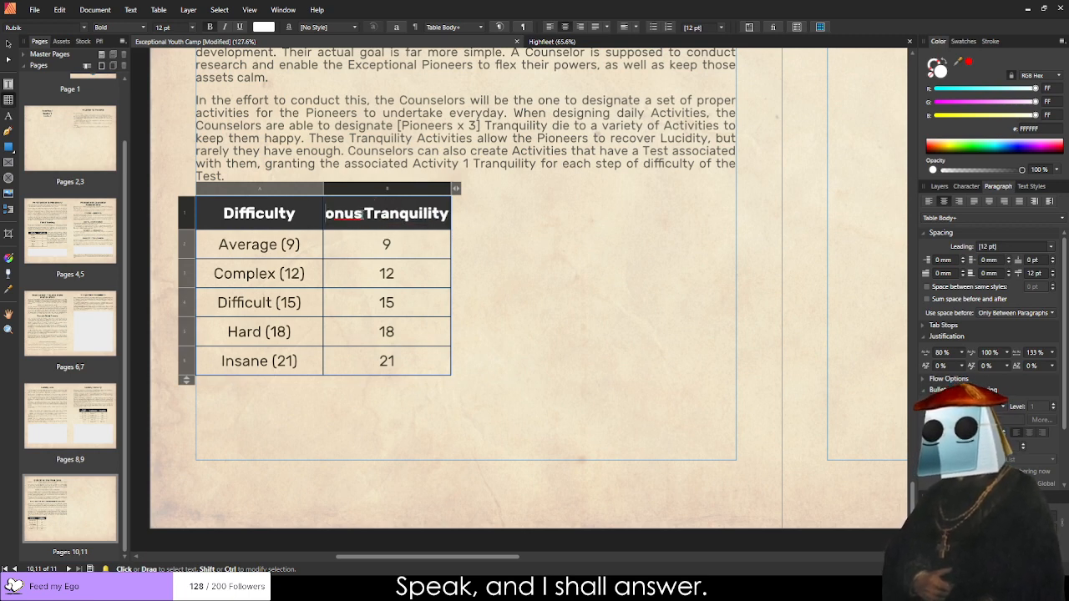
type("B")
left_click(461, 274)
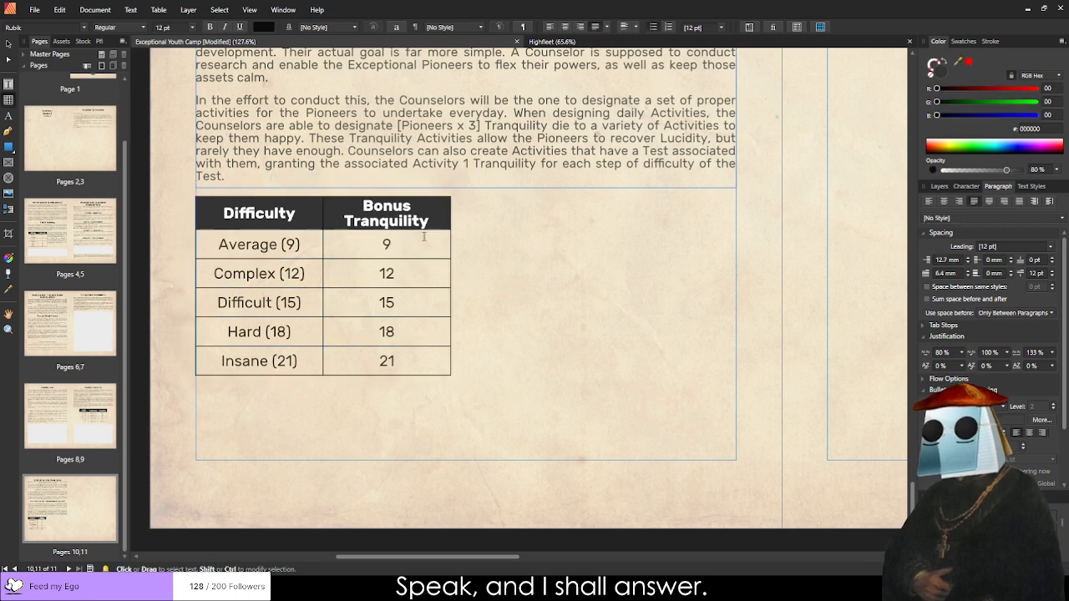
Reword the second column header to "Additional Tranquility" and fill the rows beneath it with 1, 2, 3, 4 and 5.
double_click(399, 204)
type("Additional")
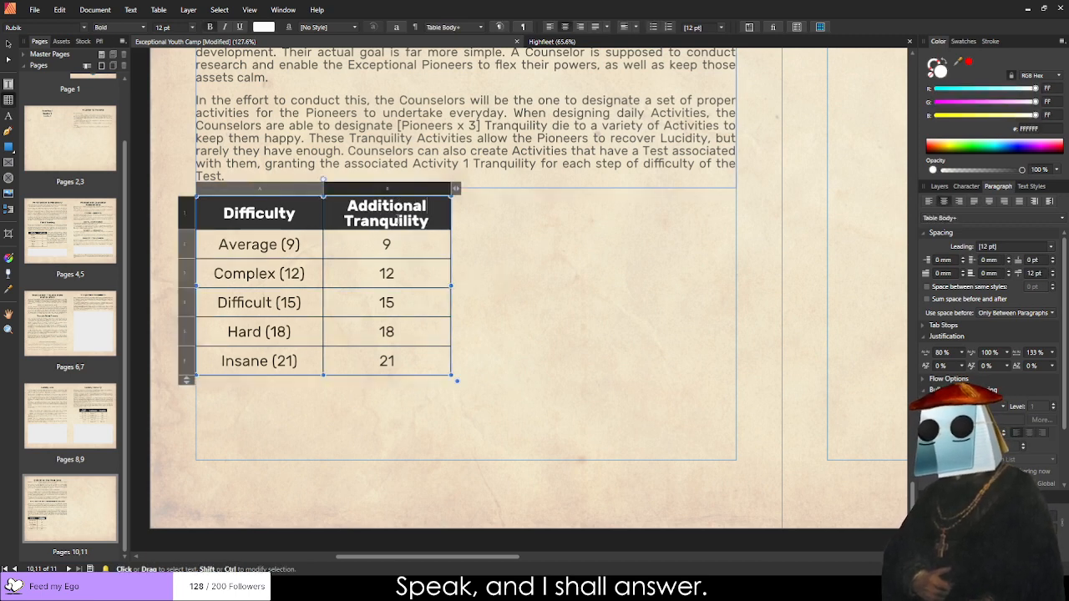
double_click(402, 243)
type("1")
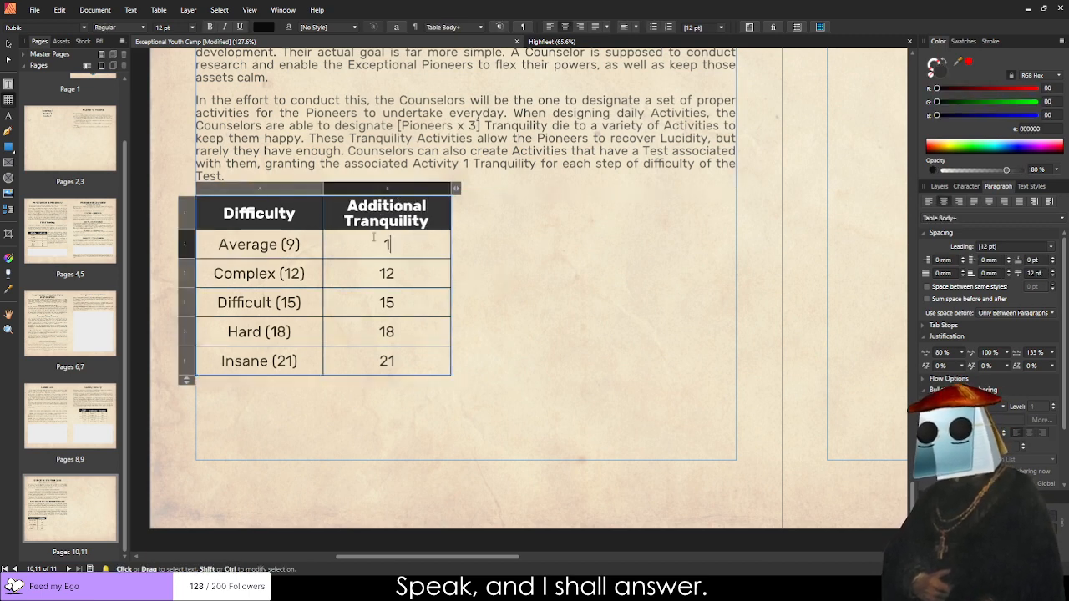
double_click(402, 274)
type("2")
double_click(401, 303)
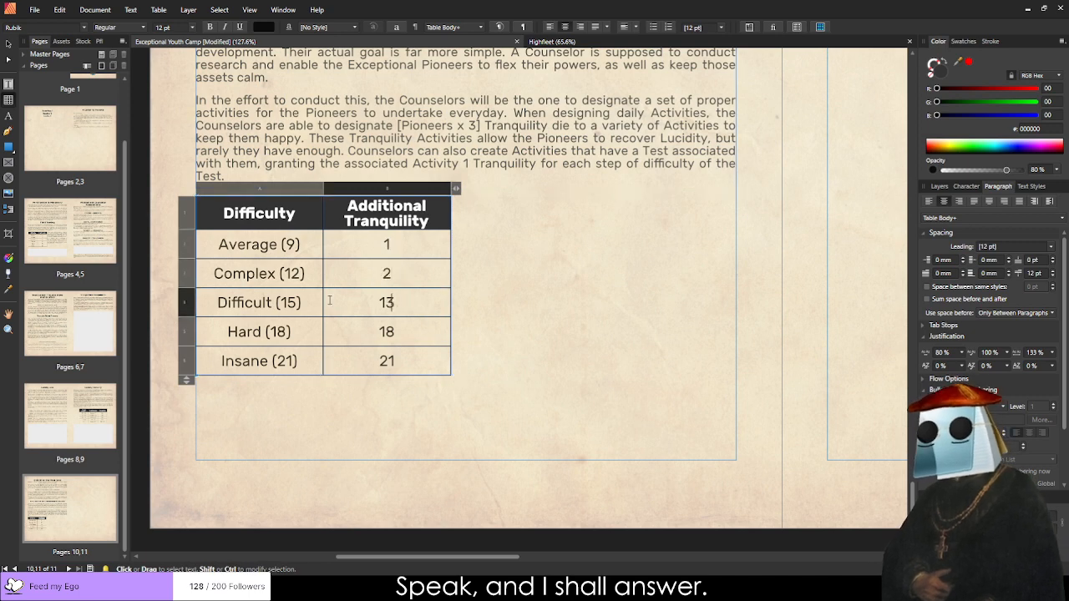
type("3")
double_click(402, 332)
type("4")
double_click(399, 361)
type("5")
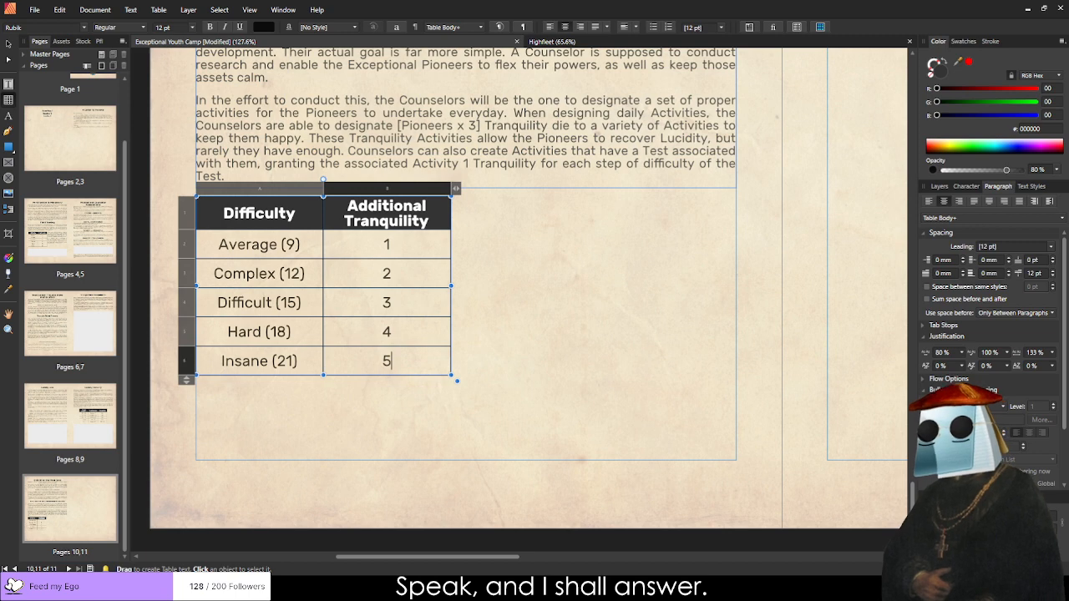
Duplicate the Counselors body text frame and narrow the copy to fill the space beside the table, up to the text margin.
key("ctrl+0")
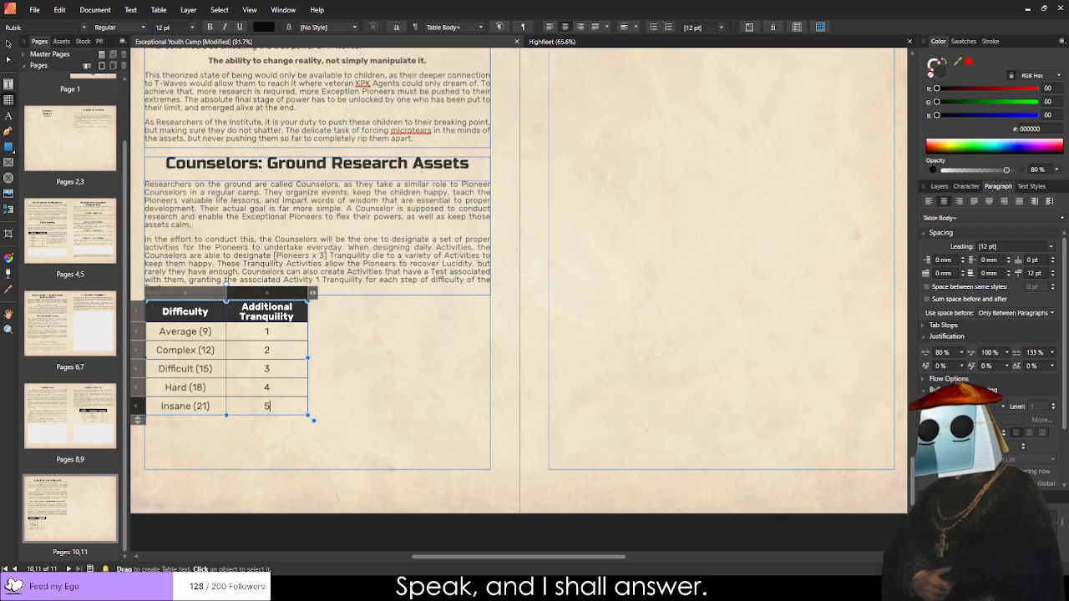
left_click(7, 42)
left_click(198, 227)
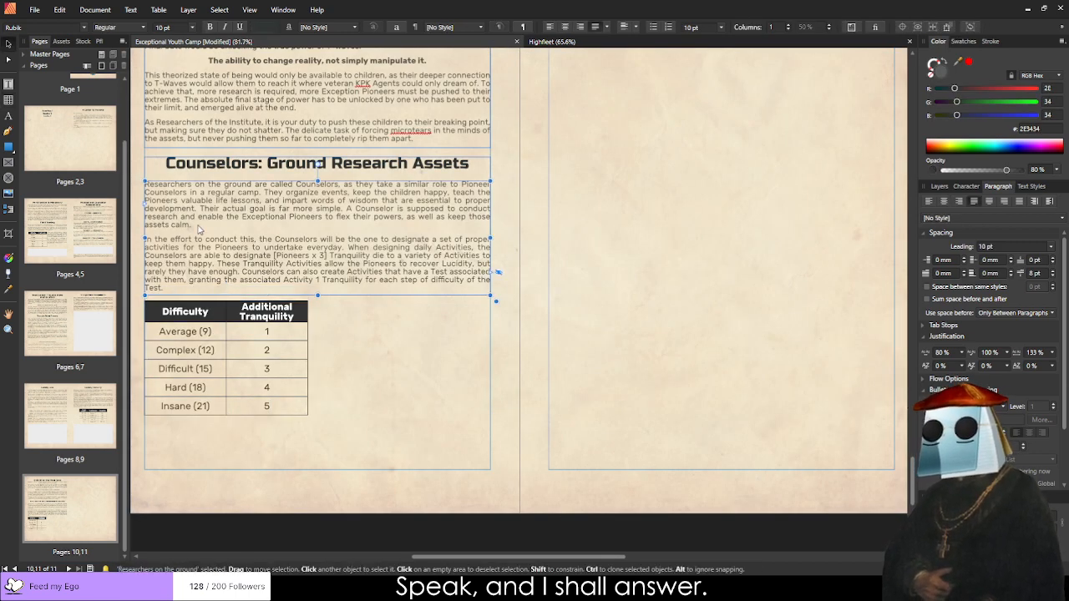
left_click_drag(199, 227, 250, 349)
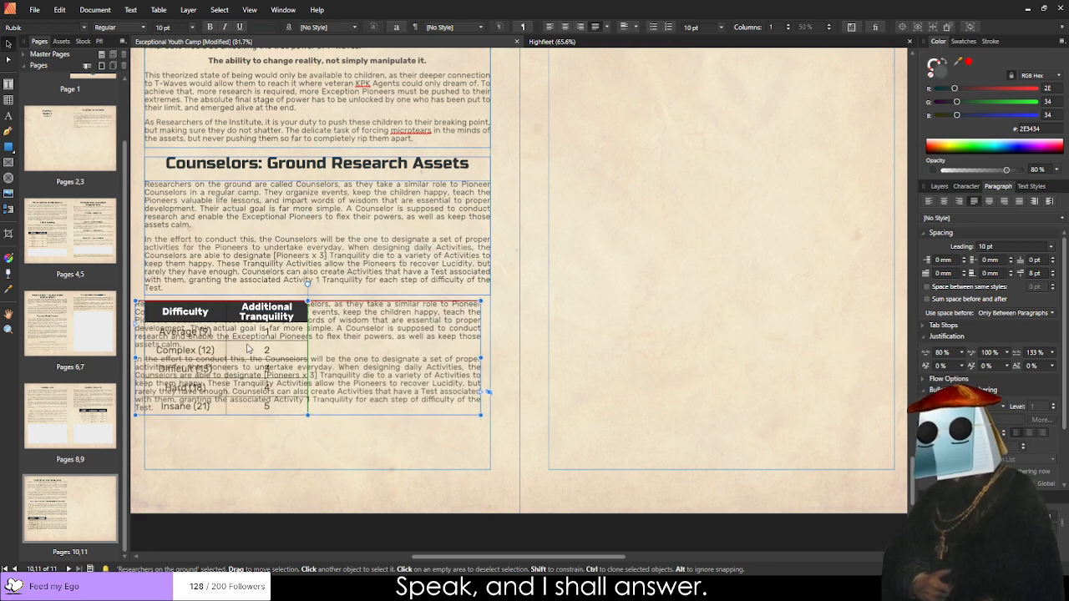
left_click_drag(247, 348, 256, 348)
left_click_drag(145, 357, 318, 358)
left_click(413, 493)
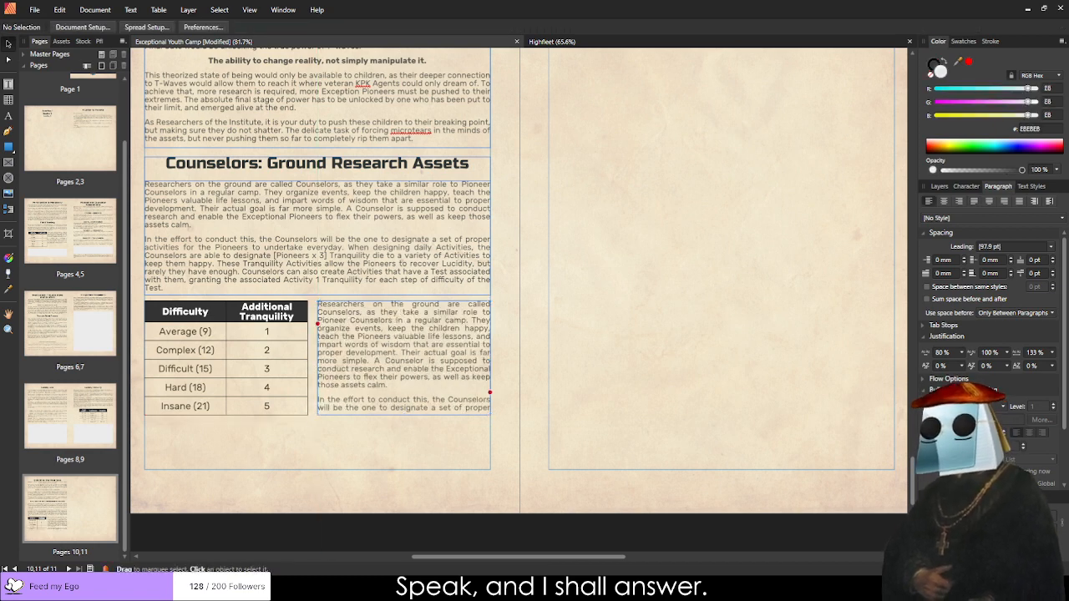
Replace the duplicated frame's text with the Orders paragraphs starting "However, as Researchers of the Institute, they are obligated to follow the current Orders".
double_click(415, 333)
key("ctrl+a")
type("However, as Researchers of the Institute, they are obligated to follow the current Orders from the Head Researcher. At the start of each day, all the Counselors will receive a new set of Orders and requirements for them to follow or pursue. These can be simple, such as making sure no Pioneer is hurt during that day, to more complex tasks such as forcing an Exceptional Pioneer to use their power in a sub-optimal condition. If the Counselor ever fails their Order, they will have to assign blame to one Counselor, which will reduce their Dogma by 10.")
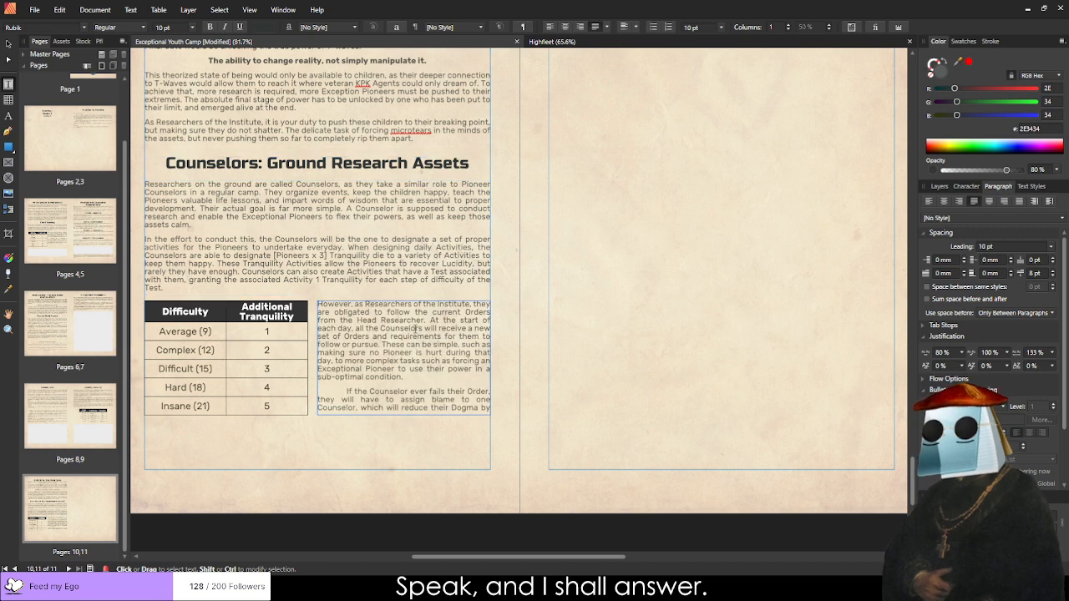
Remove the indent from the paragraph starting "If the Counselor ever fails their Order" and fit the frame's lower edge to the table's bottom.
left_click_drag(405, 415, 405, 471)
left_click(339, 392)
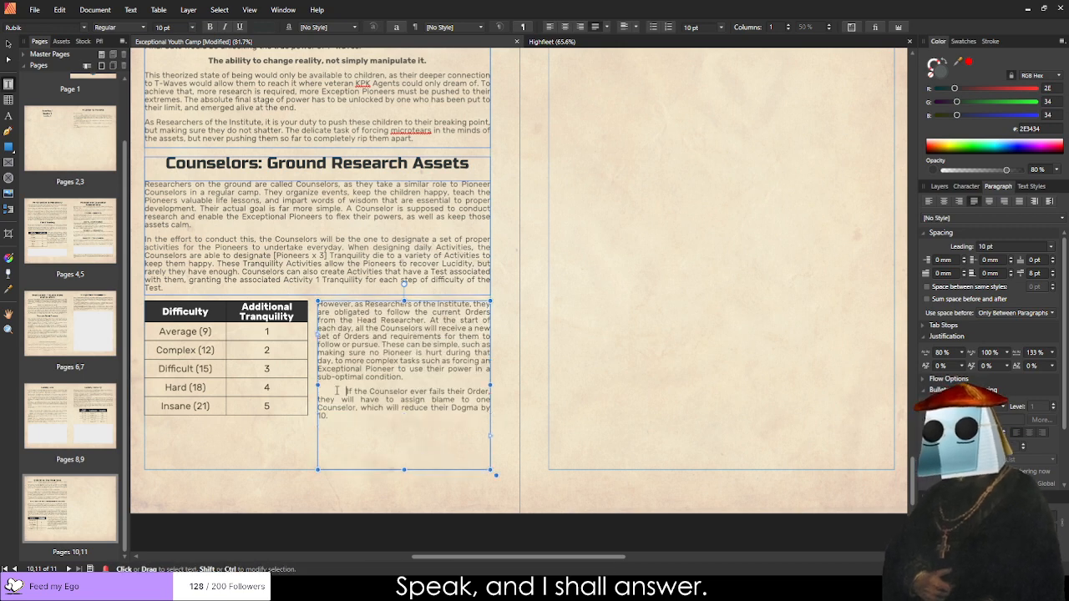
key("BackSpace")
key("Escape")
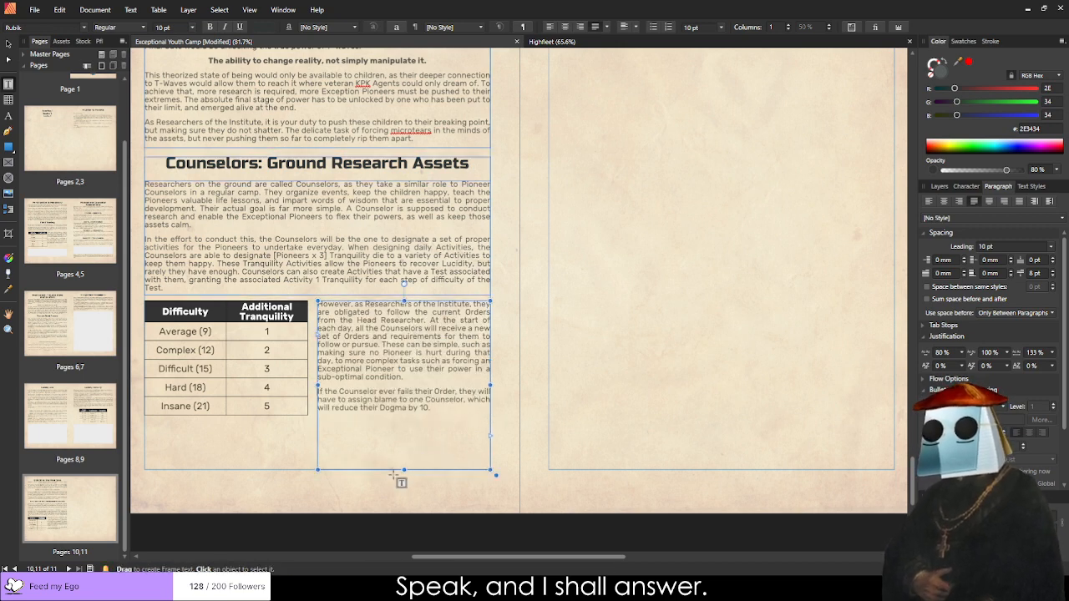
left_click_drag(404, 471, 404, 414)
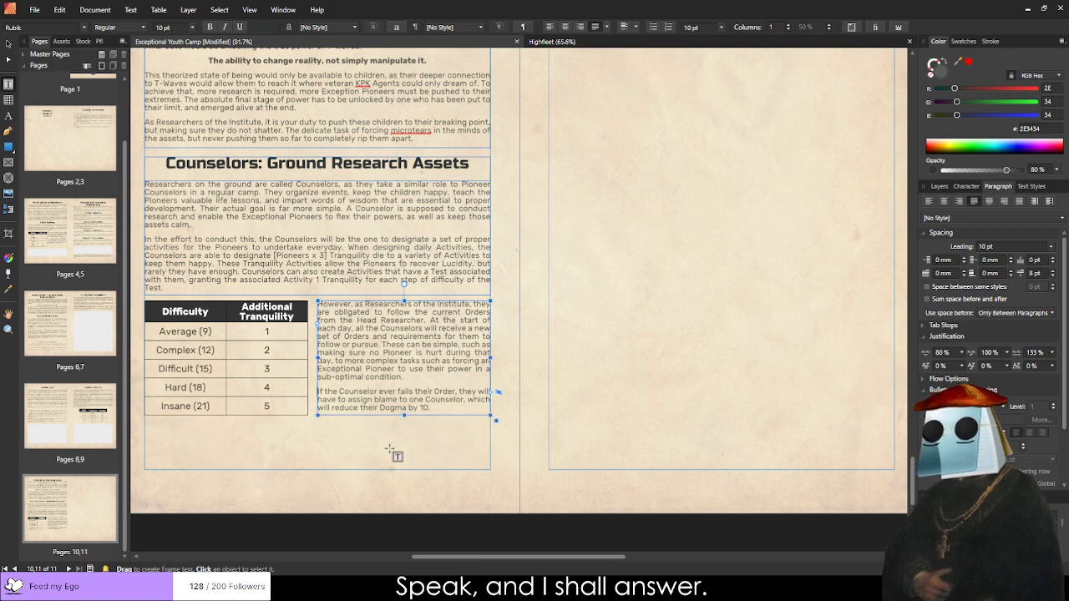
left_click(262, 388)
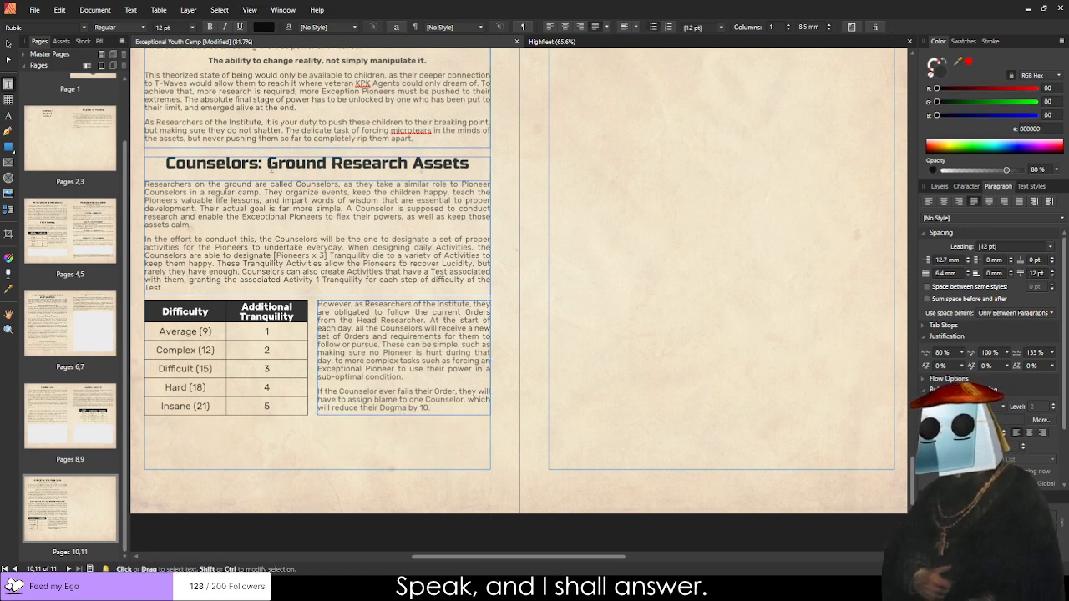
Preview the spread on pages 10,11 without guides and frame outlines.
key("ctrl+w")
scroll(352, 444, "down", 6)
scroll(311, 434, "up", 3)
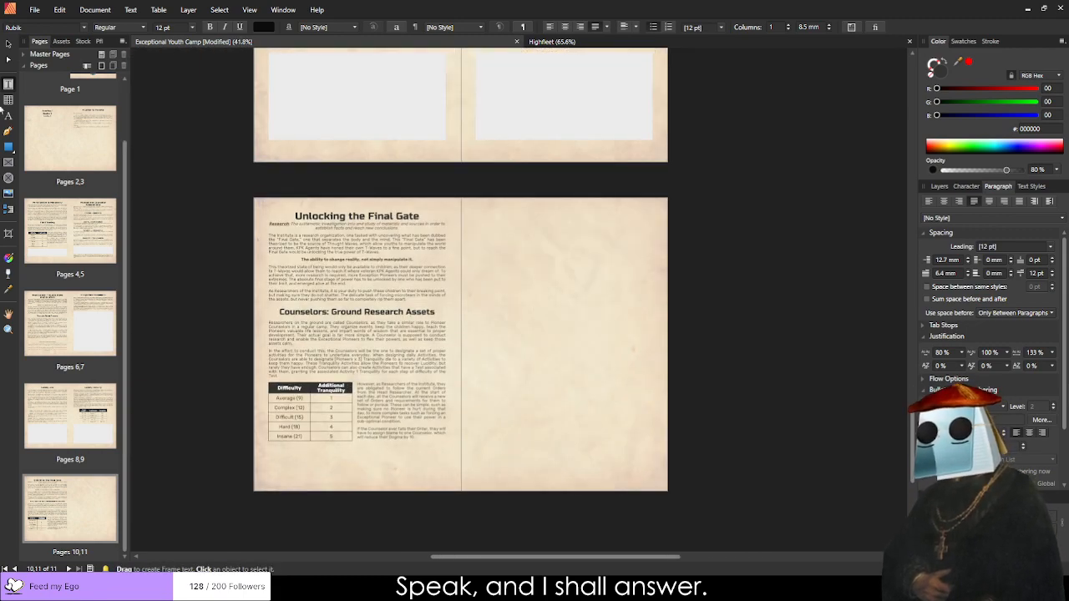
Swap the Tranquility table and the Orders text frame so the table sits against the right text margin and the text against the left.
left_click(7, 43)
scroll(343, 484, "down", 2)
scroll(330, 442, "up", 4)
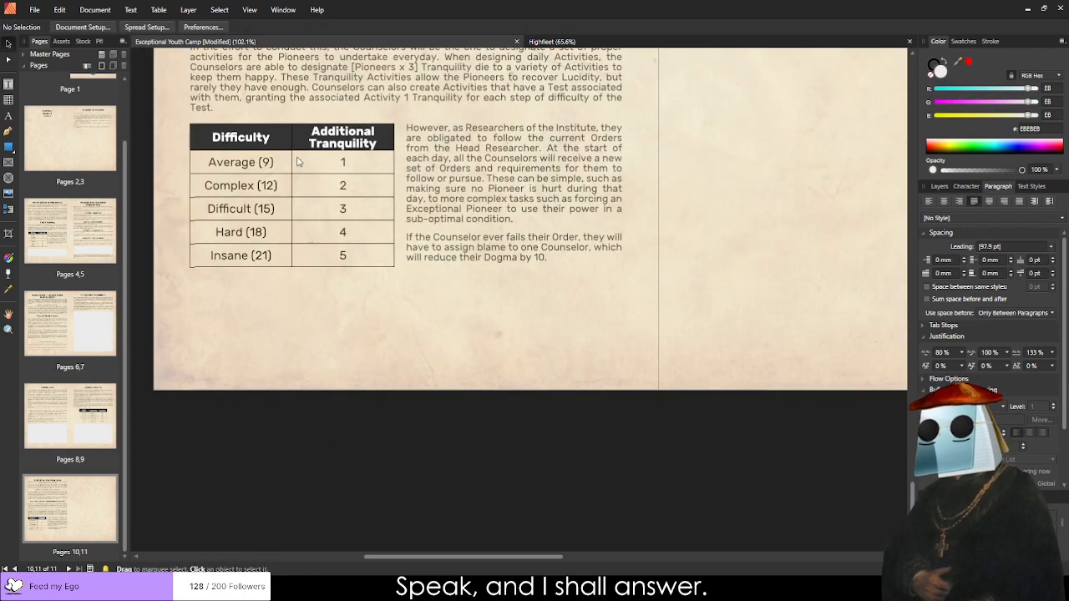
left_click_drag(297, 161, 724, 319)
left_click_drag(484, 159, 267, 158)
left_click_drag(702, 309, 504, 148)
left_click(499, 355)
scroll(501, 355, "down", 1)
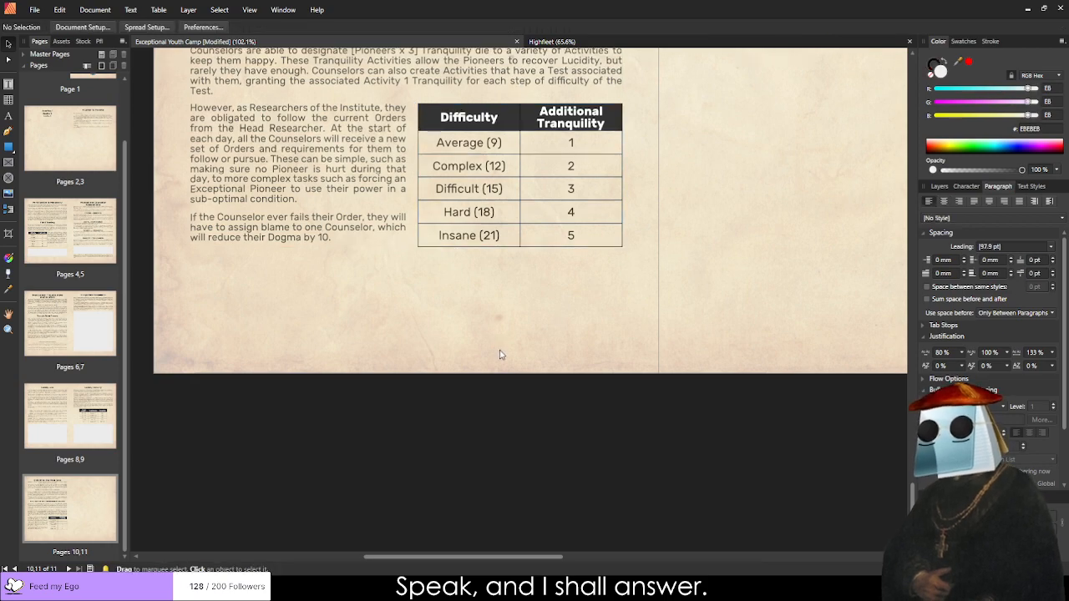
Check the rearranged spread in preview and show the guides and frame outlines again.
scroll(500, 355, "up", 5)
scroll(541, 359, "down", 4, "ctrl")
scroll(568, 367, "up", 2, "ctrl")
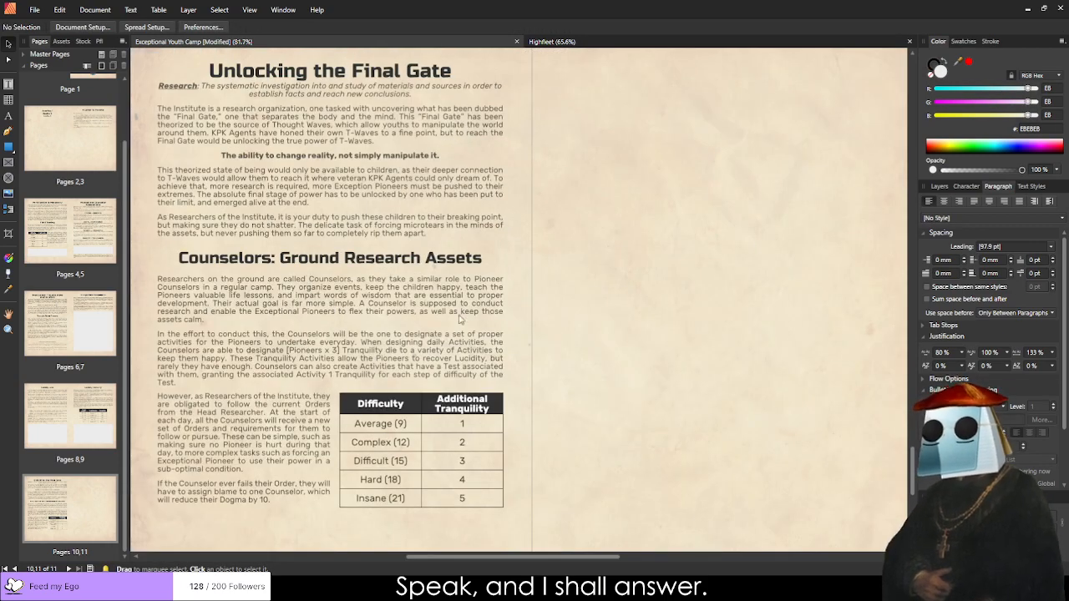
scroll(543, 309, "down", 3, "ctrl")
scroll(644, 265, "up", 1, "ctrl")
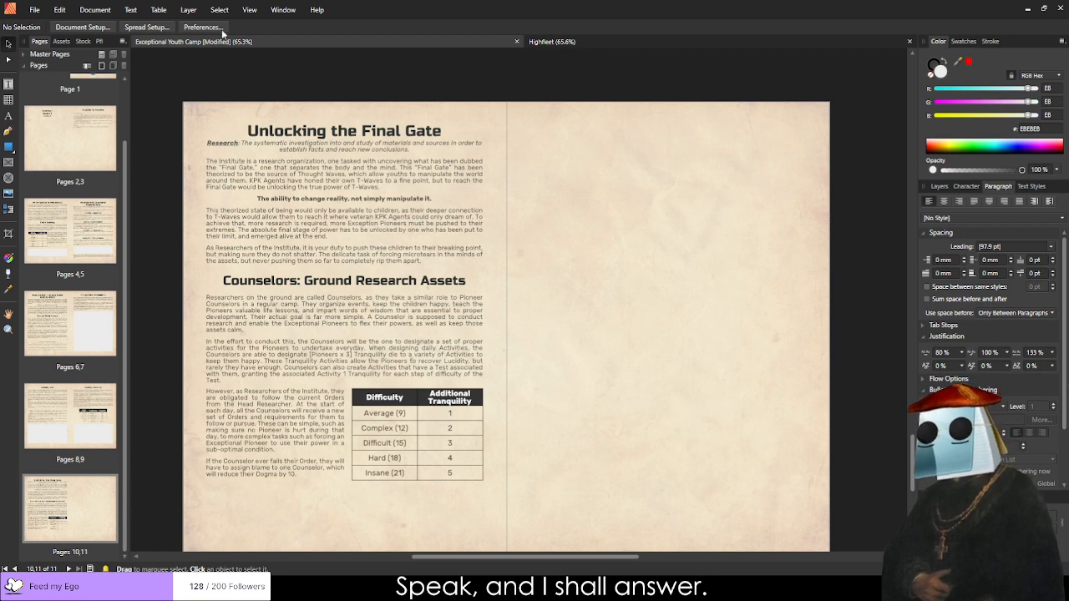
key("w")
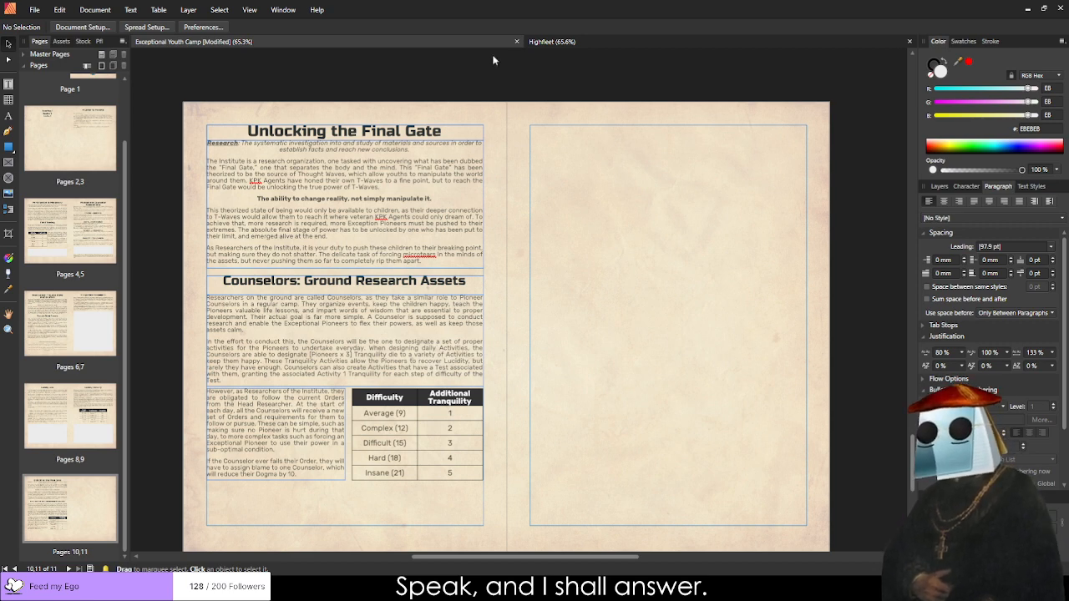
Close the Highfeet document and save the Exceptional Youth Camp document.
left_click(603, 40)
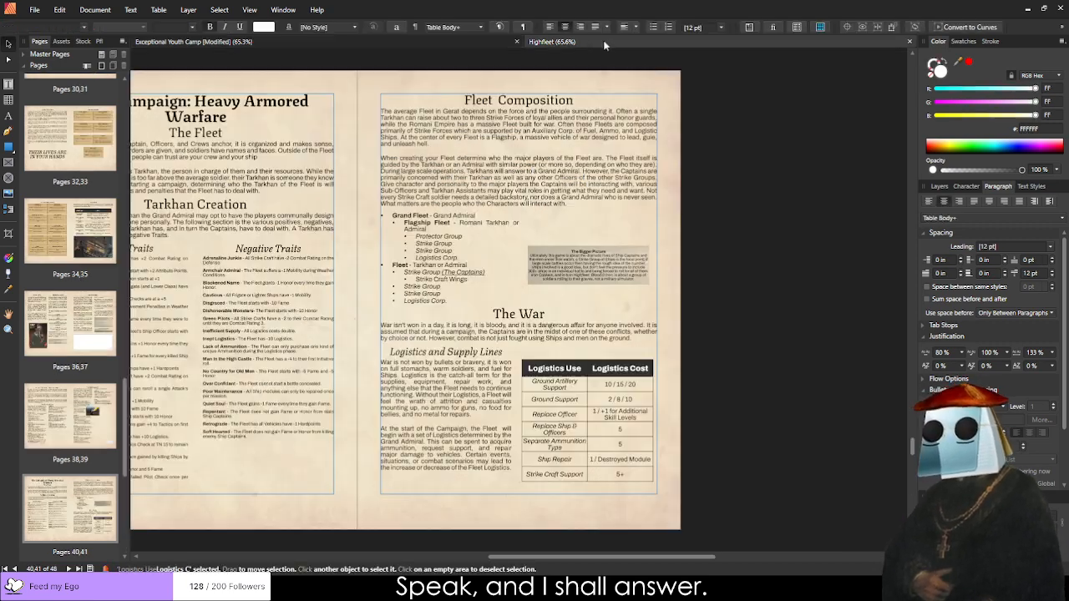
left_click(909, 41)
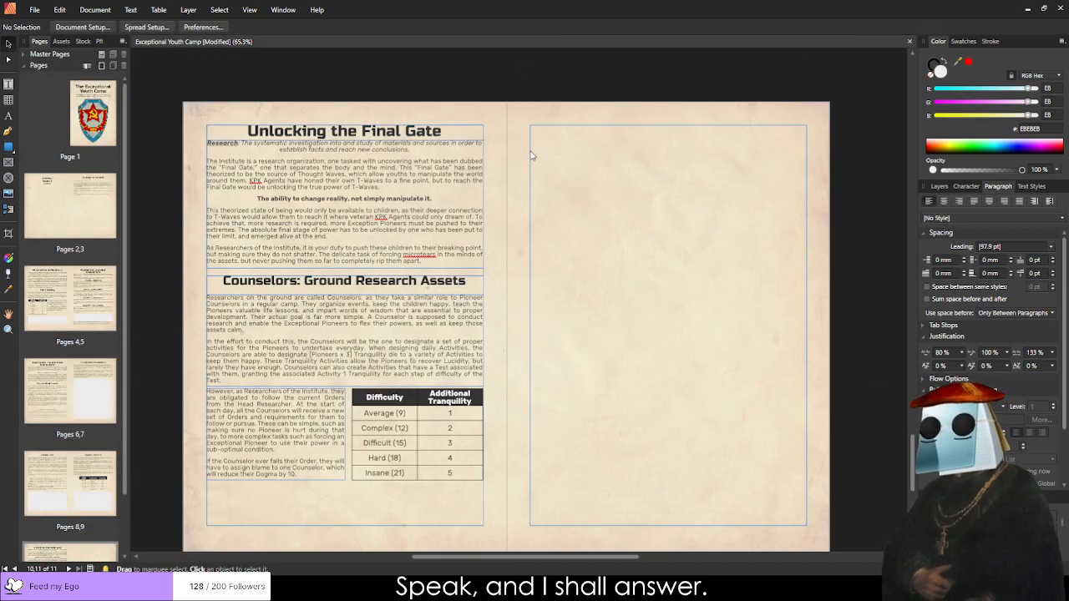
key("ctrl+s")
Duplicate the Counselors heading and its body text frame onto the facing page, aligned with the upper text margin.
scroll(392, 240, "down", 3)
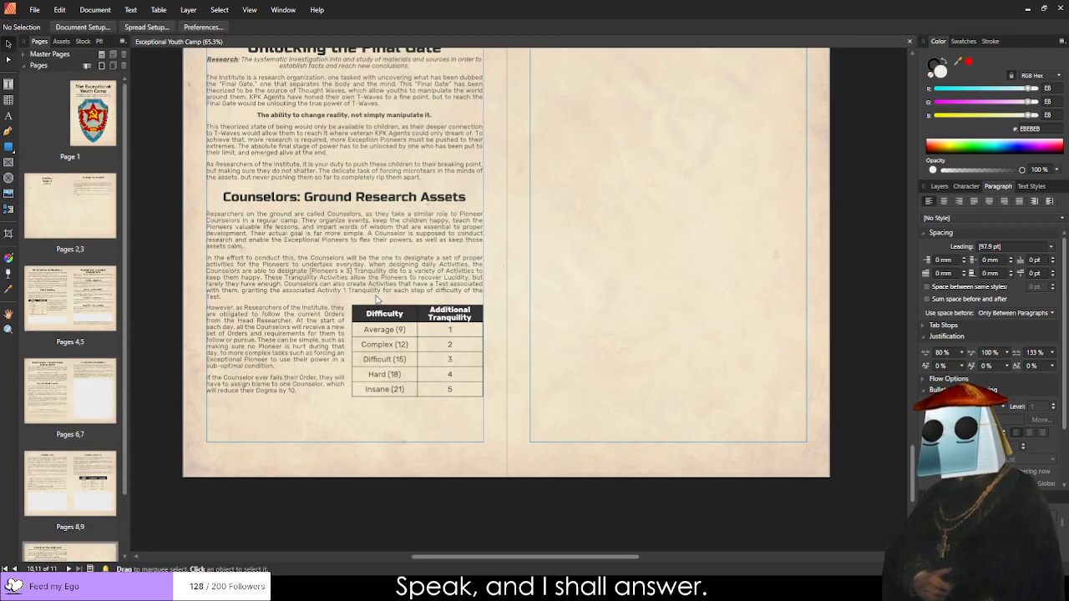
scroll(392, 240, "up", 2)
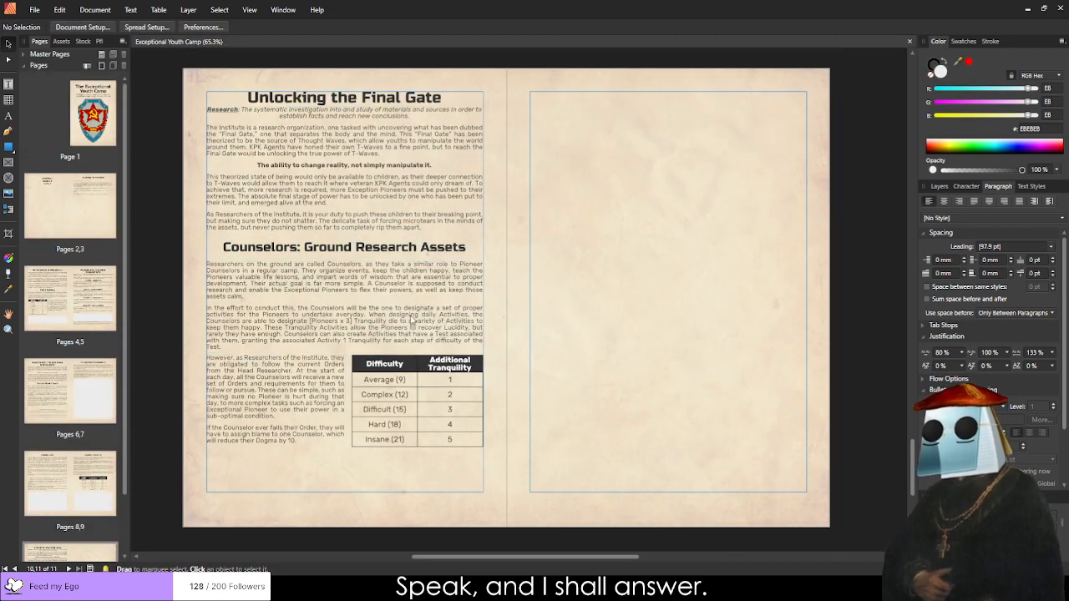
left_click(382, 265)
mouse_move(403, 275)
left_mouse_down("ctrl")
mouse_move(625, 215)
mouse_move(726, 126)
left_mouse_up("ctrl")
left_click(636, 351)
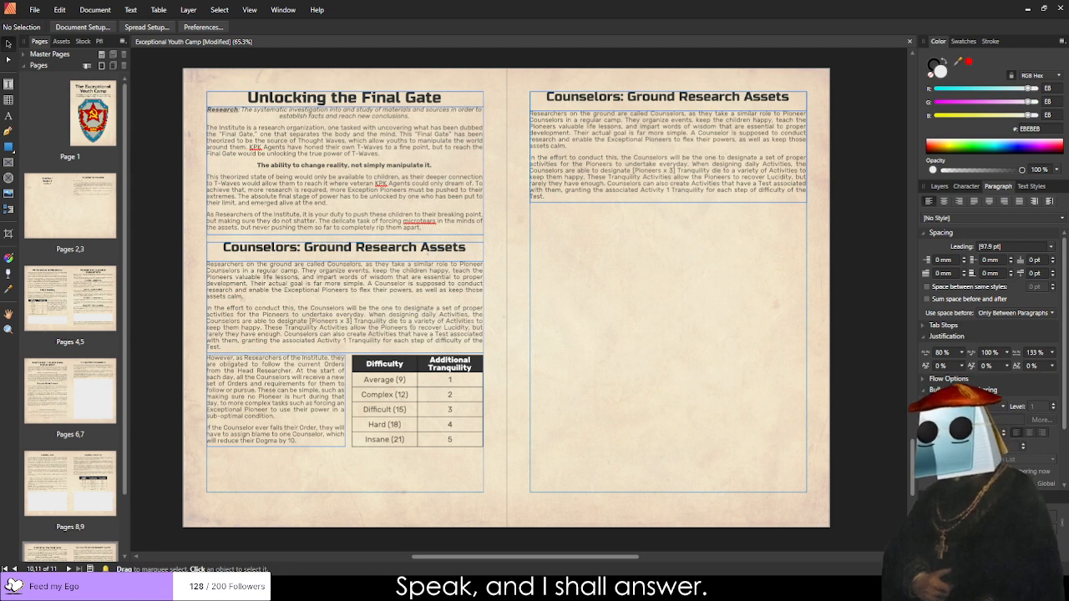
Replace the duplicated heading's text with "Dogma: The Inevitable Truths".
left_click(330, 255)
triple_click(664, 104)
type("Dogma: The Inevitable Truths")
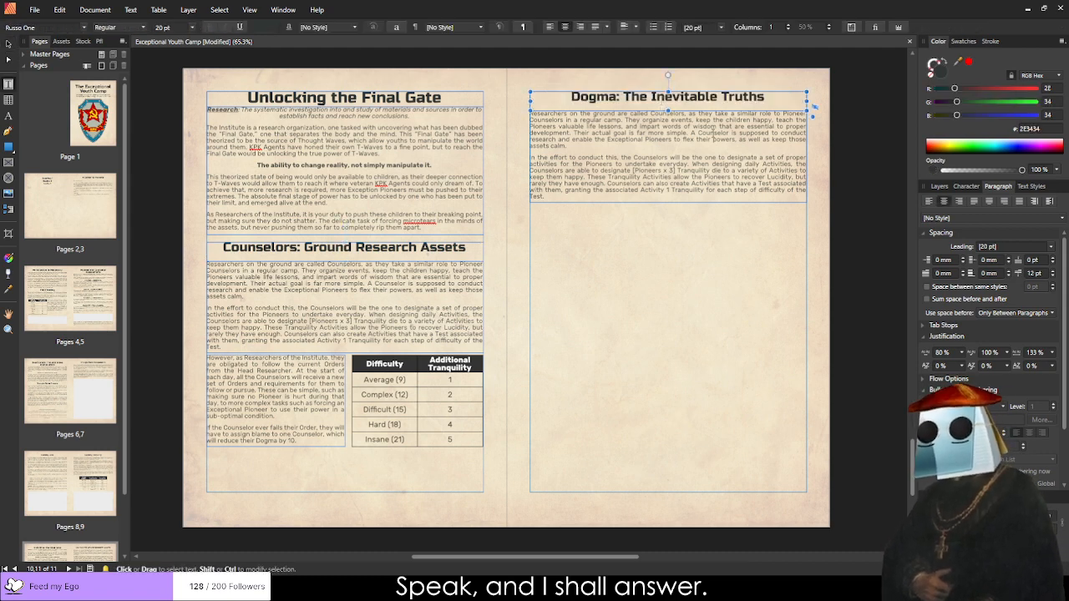
key("Escape")
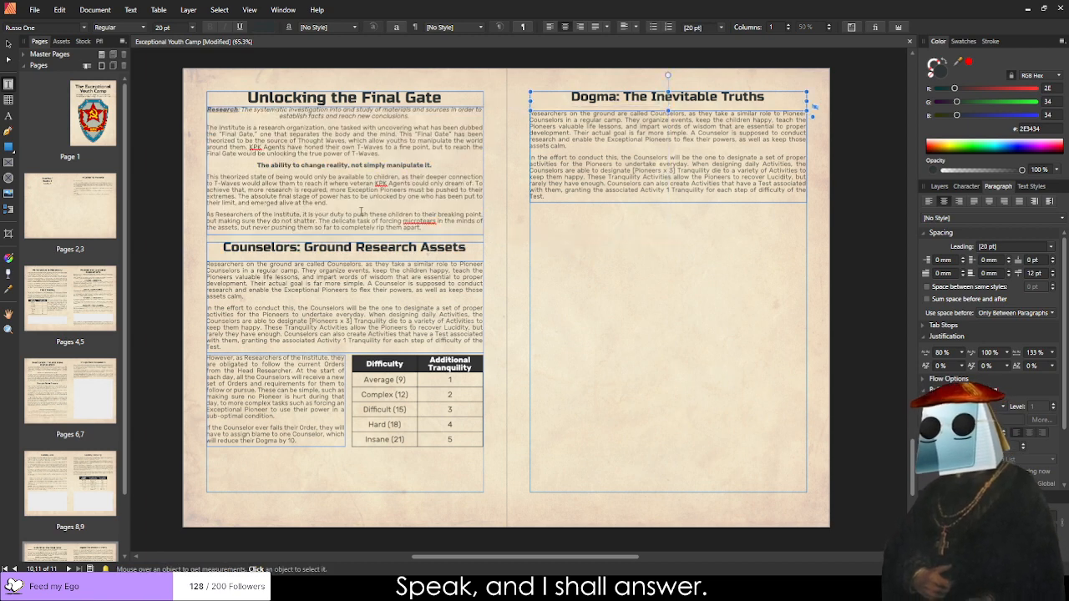
Replace the duplicated body text with the Dogma paragraphs starting "Counselors do not have to worry about Lucidity" and shorten the frame to fit.
left_click(656, 134)
key("ctrl+a")
type("Counselors do not have to worry about Lucidity, they are functional adults with little to no access to T-Waves. There is a far more malevolent force at work against them: Bureaucracy. \tDogma is the reflection of the Counselor's ability to continue their work. Each Counselor has 100 Dogma, which acts as a combination of physical health, mental ability, as well as the Institute maintaining their contract. As the Counselor undergoes tasks and assists the kids, their Dogma will gradually decrease as they suffer the grind of the Institute's rigorous examination procedures. \tSimilar to Lucidity, a Counselor can suffer from Severity Die, reflecting injury or mental strain, but in addition to standard methods of losing control, their employer can reduce their Dogma if they fail to follow Orders or endanger the project.")
left_click_drag(660, 207, 662, 191)
Remove the indents from the paragraphs starting "Similar to Lucidity" and "Dogma is the reflection".
left_click(552, 170)
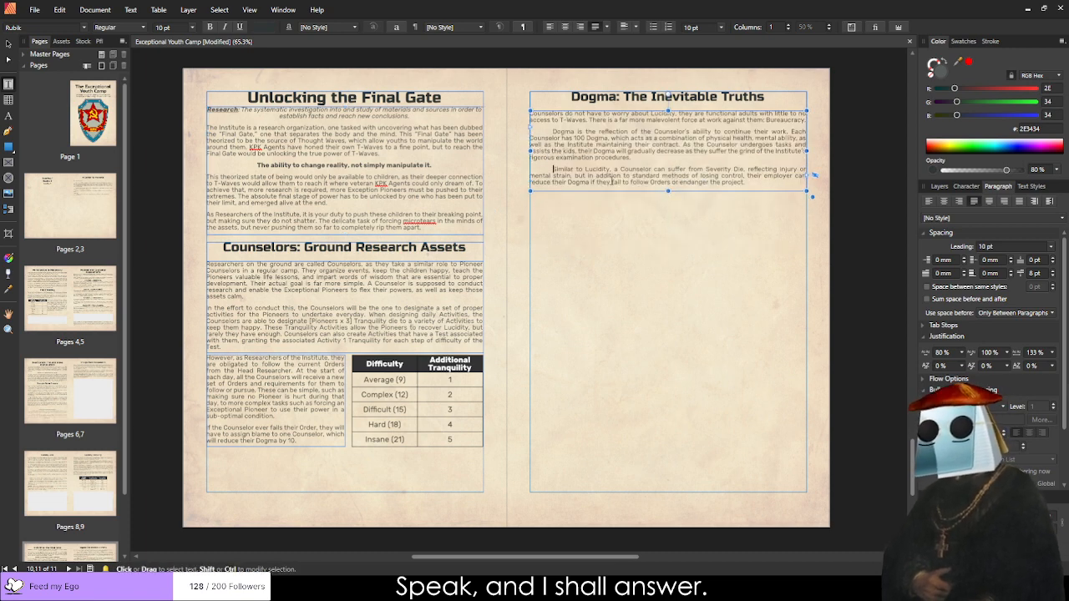
key("BackSpace")
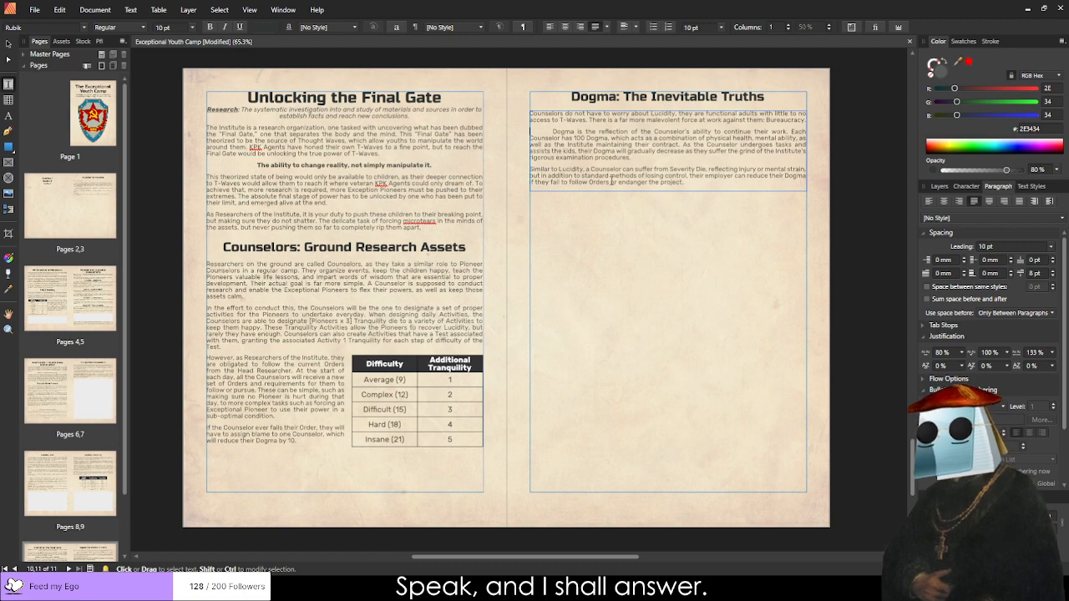
key("Delete")
Duplicate the Tranquility table and place the copy centred below the Dogma body text.
scroll(610, 182, "up", 2)
scroll(610, 182, "down", 2)
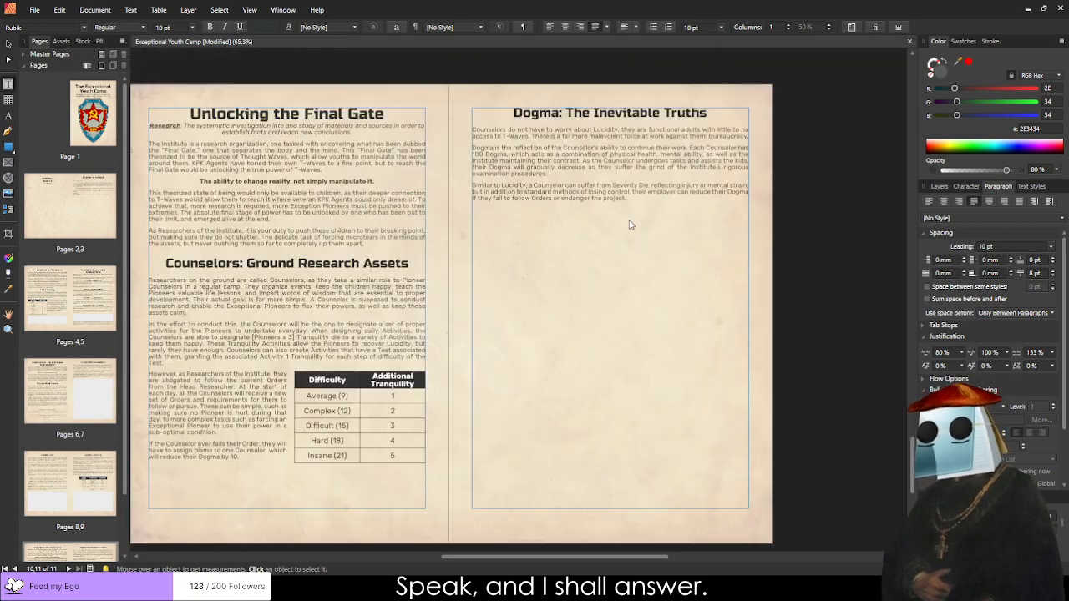
scroll(604, 223, "up", 2)
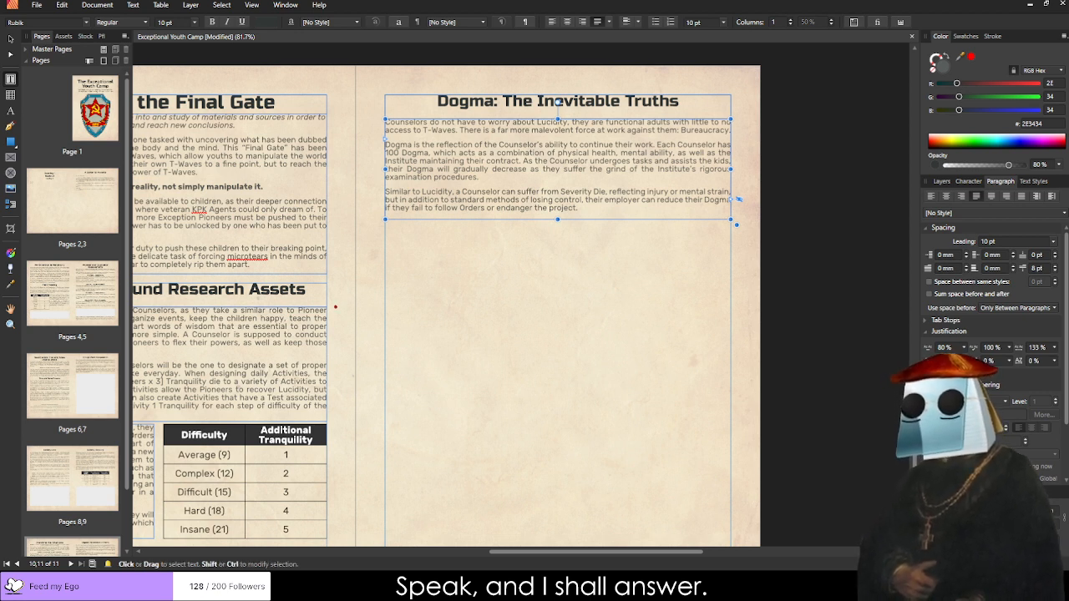
left_click(216, 444)
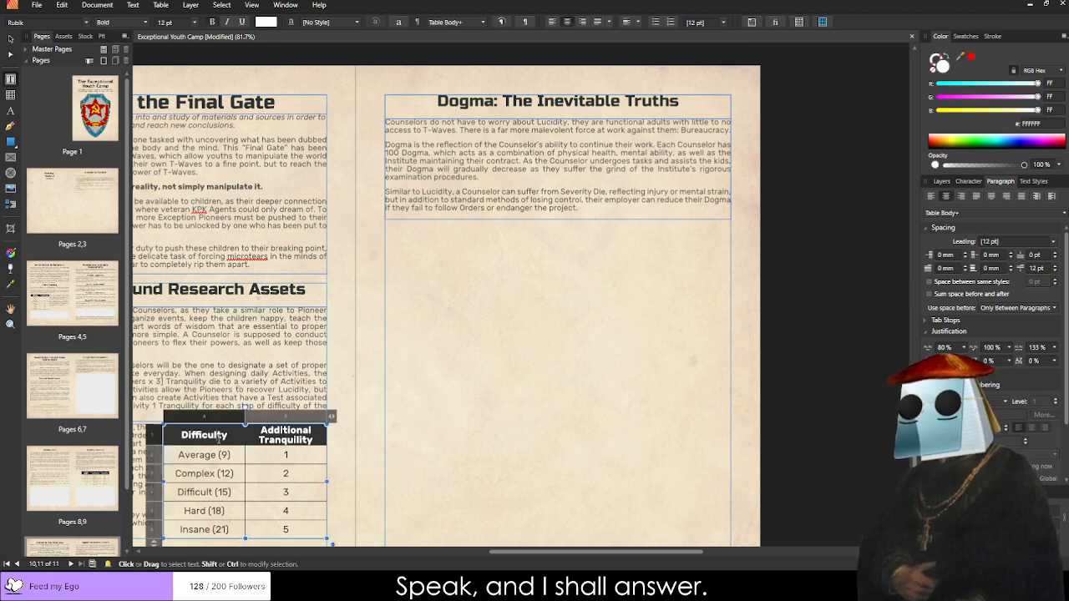
left_click(10, 40)
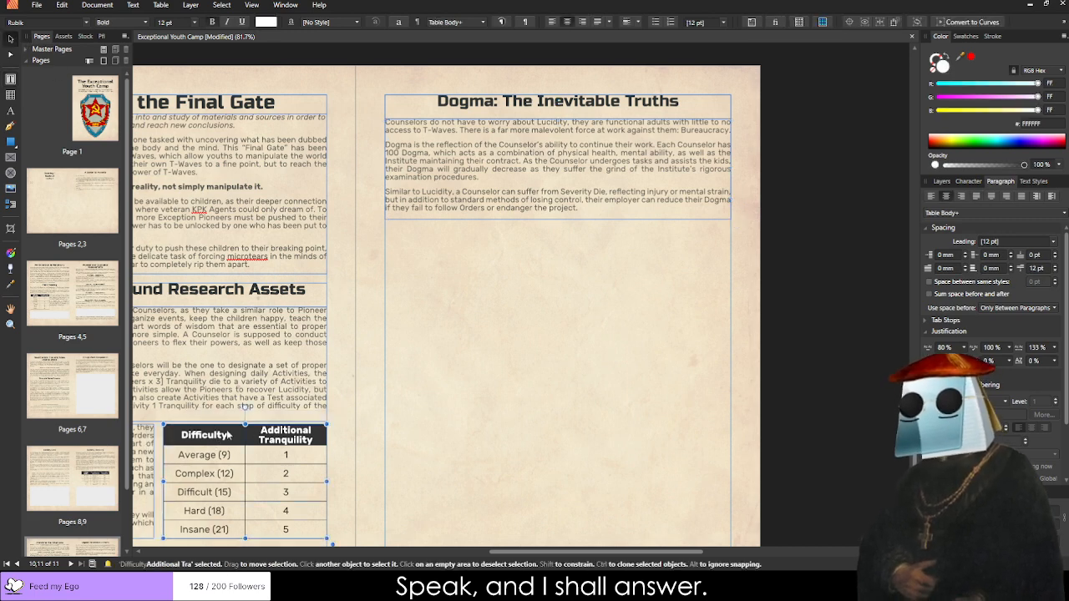
mouse_move(231, 436)
left_mouse_down()
mouse_move(476, 262)
mouse_move(457, 242)
mouse_move(538, 243)
left_mouse_up()
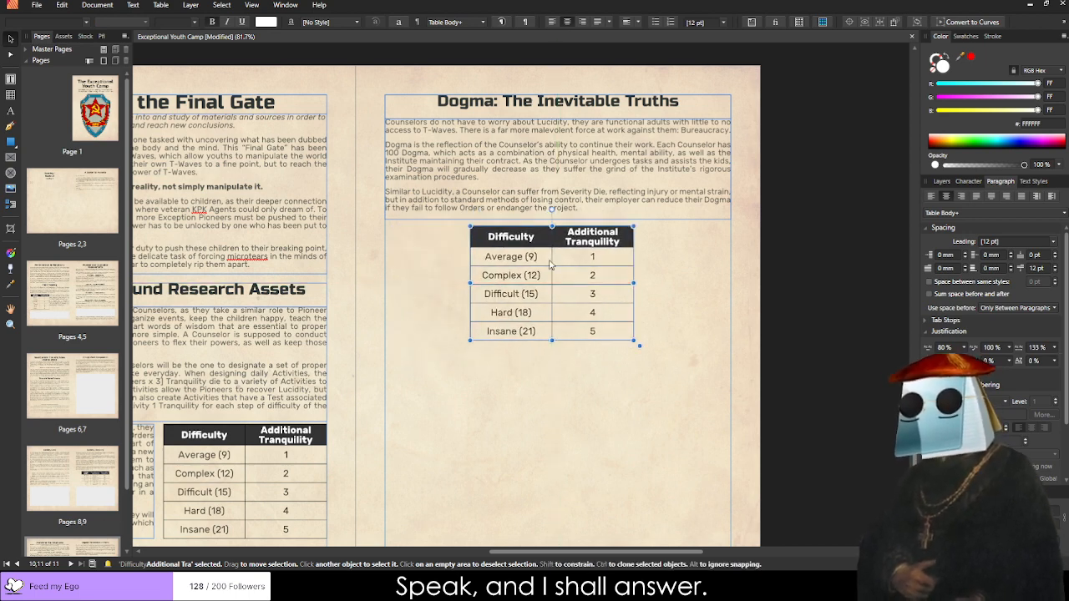
Merge the two header cells of the duplicated table.
double_click(527, 239)
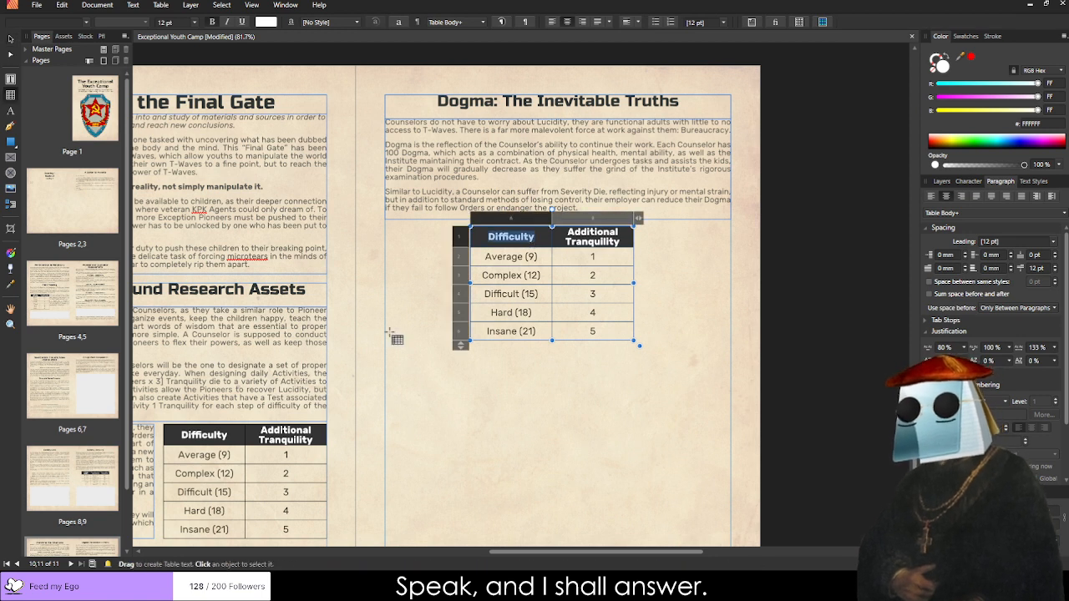
key("Escape")
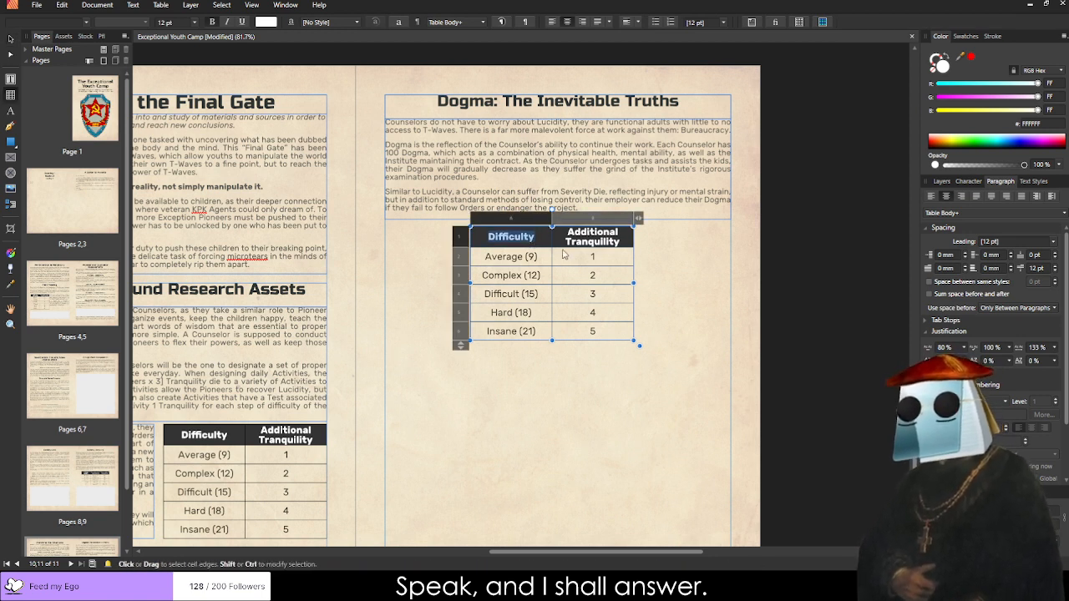
left_click_drag(592, 246, 524, 239)
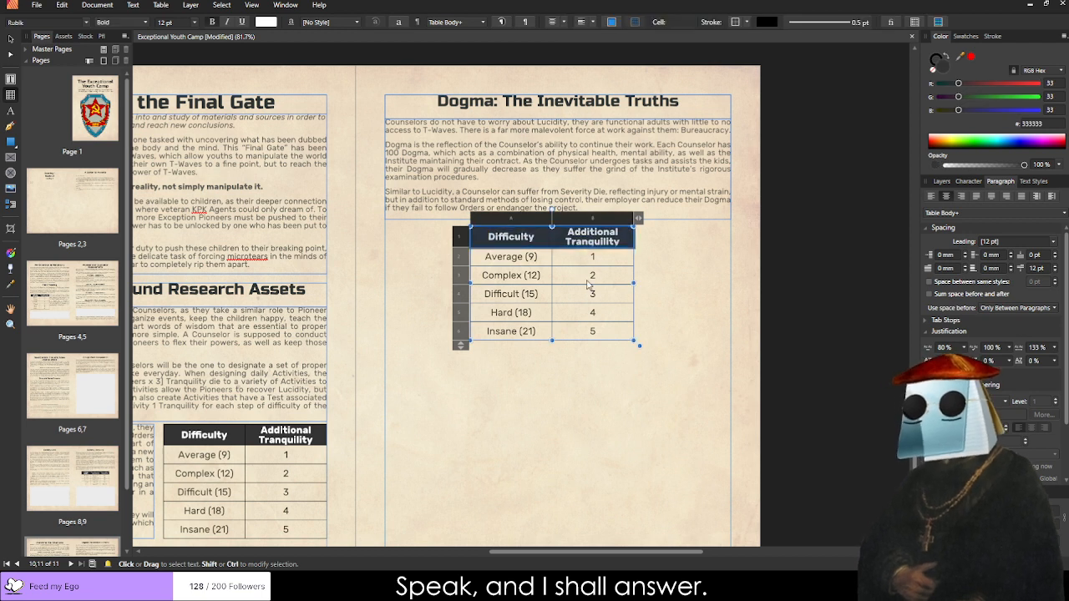
left_click(611, 22)
Replace the merged header text with "Dogma Reductions by Violation" and remove the extra blank lines so the row shrinks to one line.
double_click(566, 237)
triple_click(568, 237)
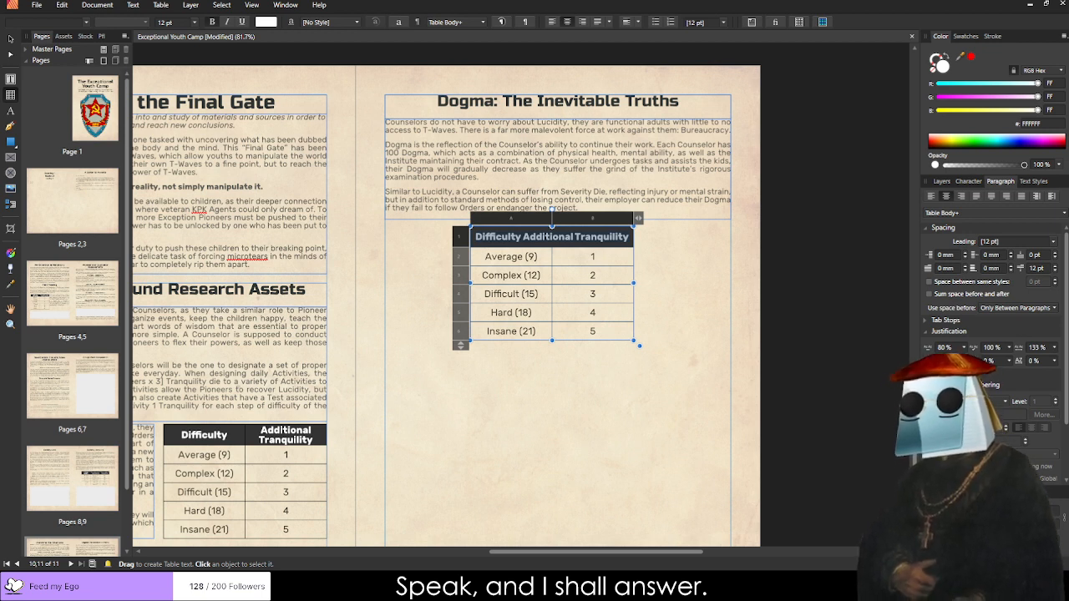
type("Dogma Reductions by Violation Type")
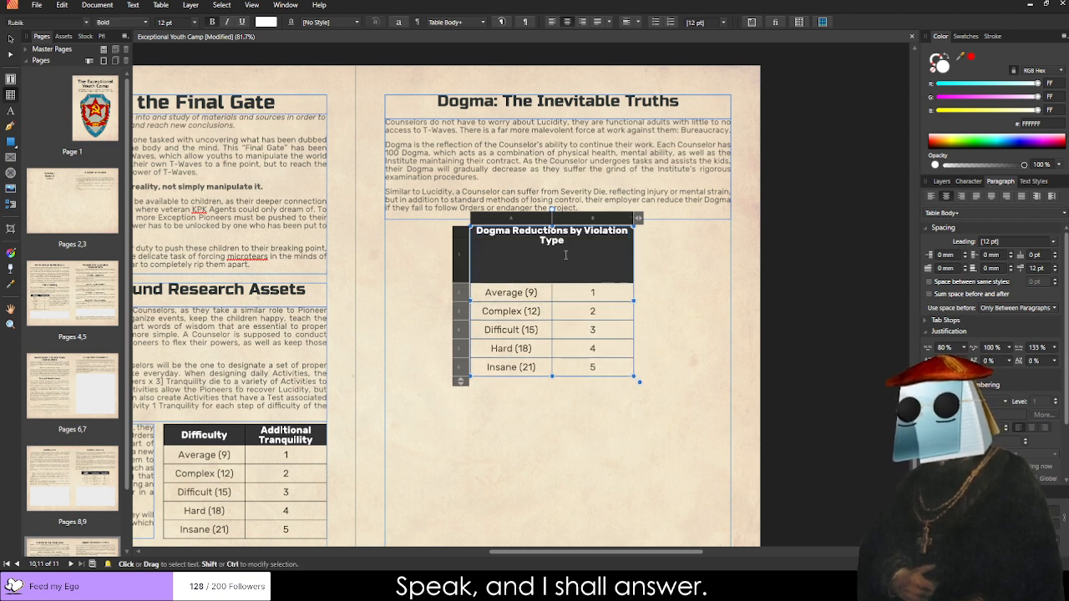
key("ctrl+shift+Left")
key("BackSpace")
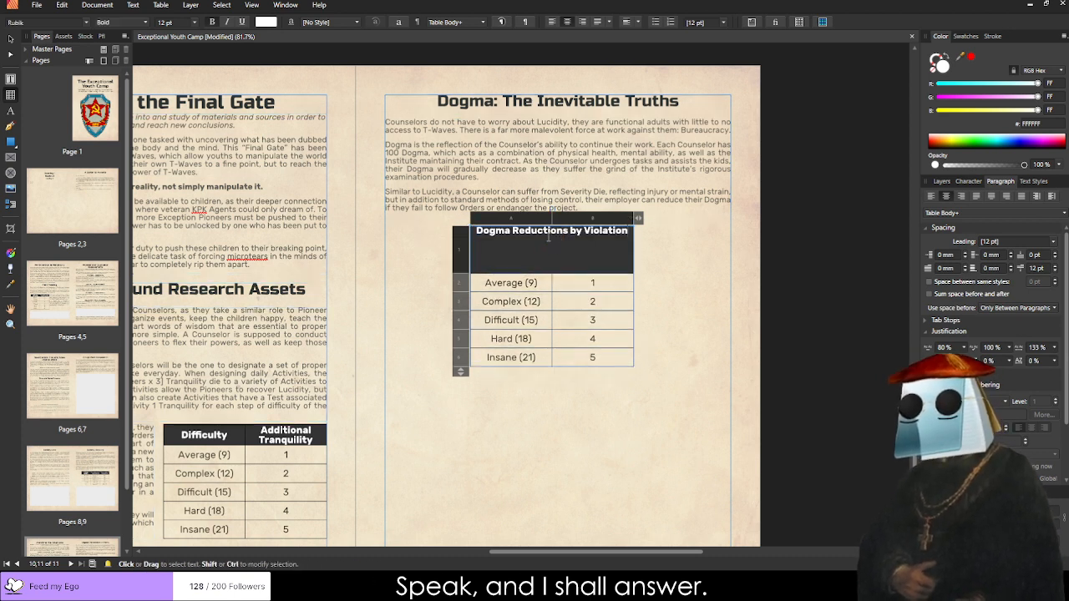
left_click(538, 259)
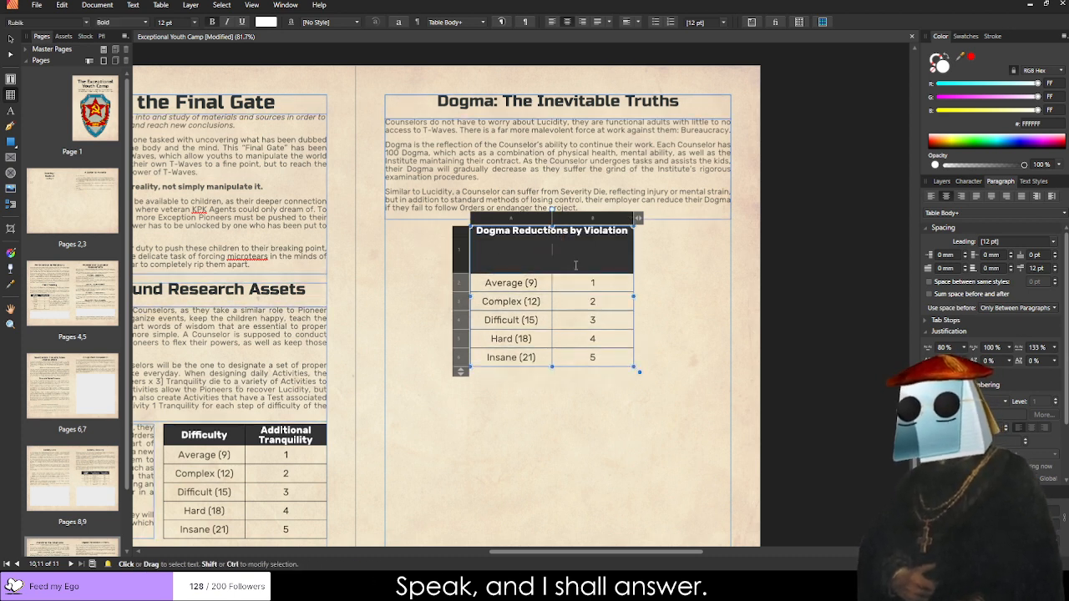
key("BackSpace")
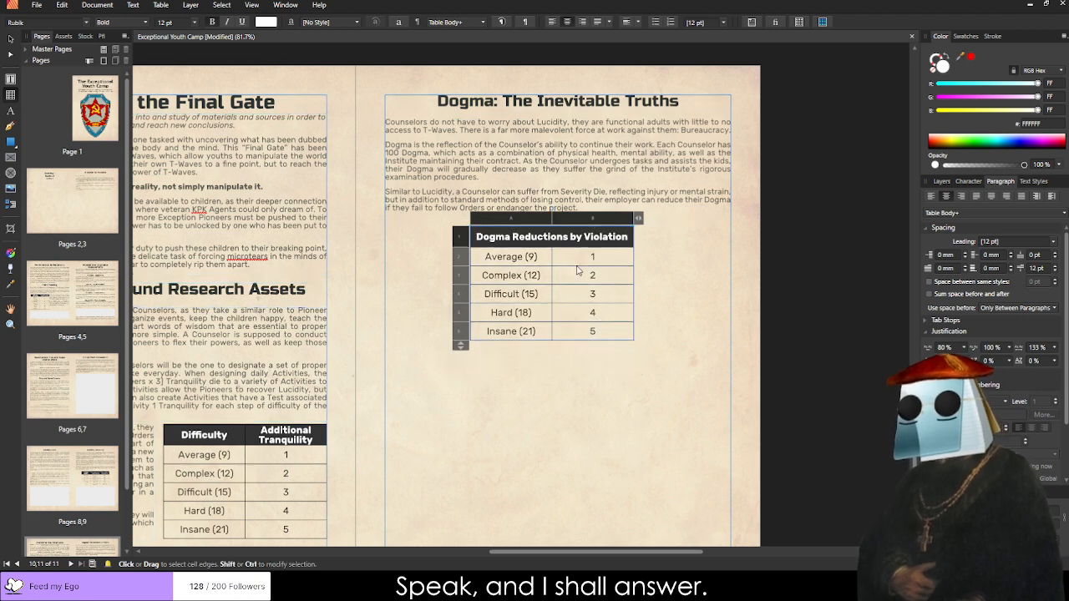
Widen the Dogma Reductions table on both sides, keeping it roughly centred within the text margins.
scroll(673, 223, "up", 3)
scroll(394, 292, "down", 2)
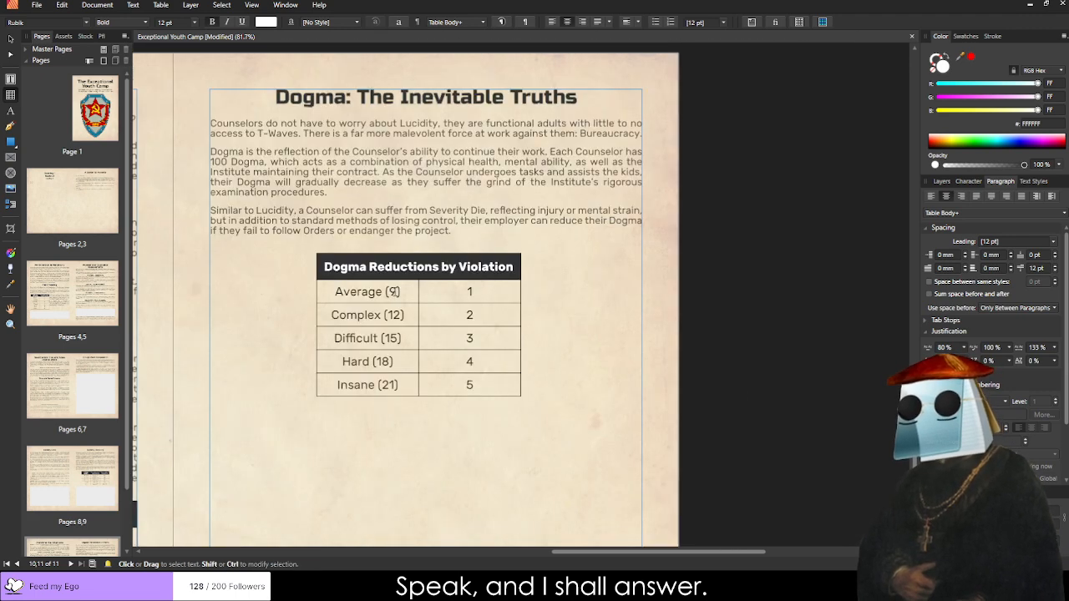
scroll(393, 291, "down", 1)
key("Escape")
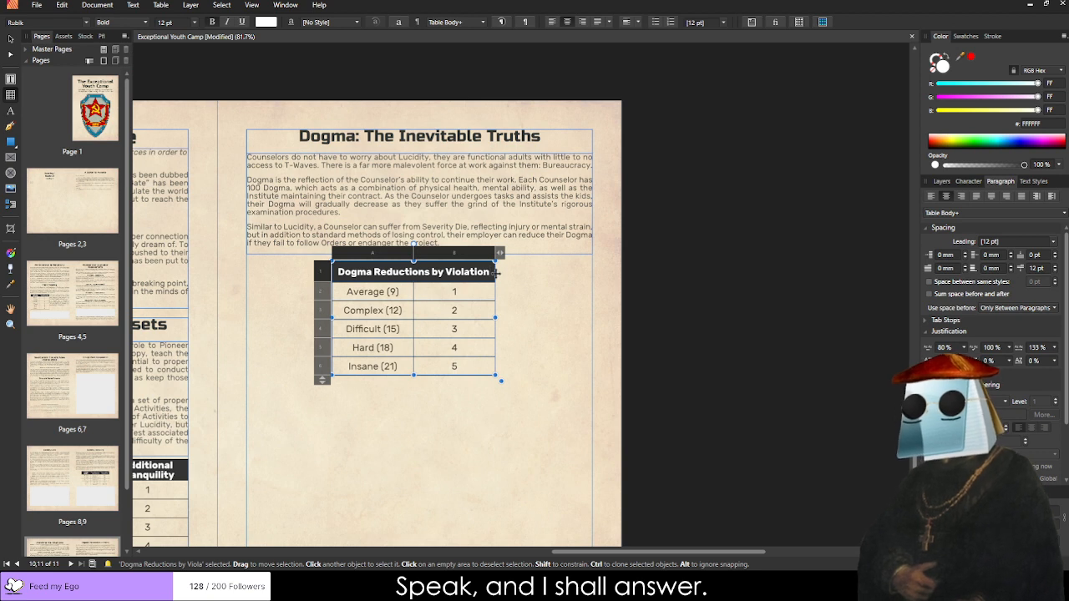
left_click(10, 40)
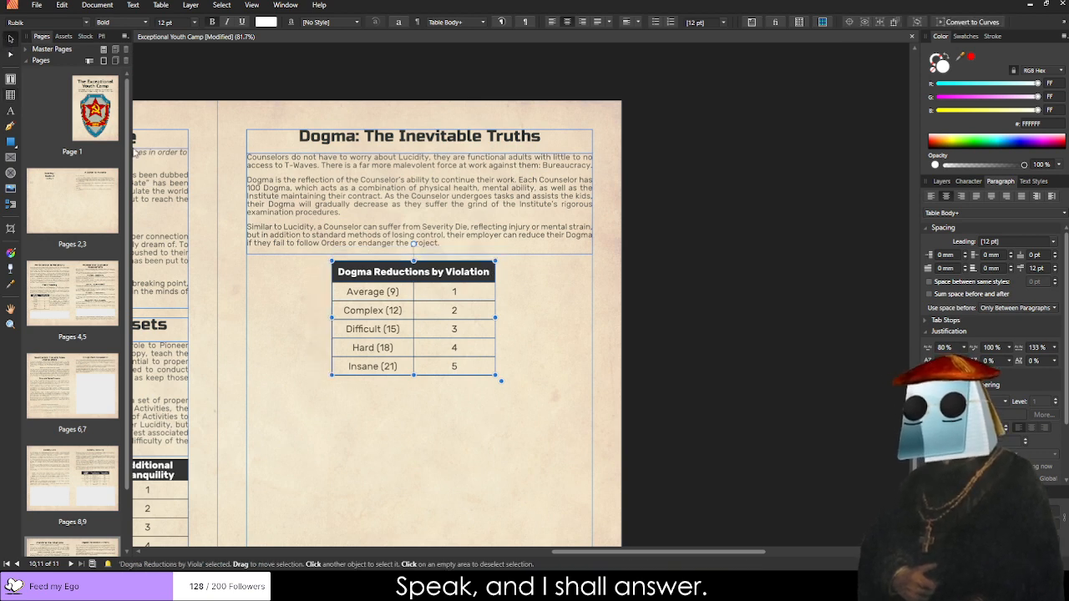
left_click_drag(332, 317, 273, 317)
left_click_drag(496, 317, 562, 316)
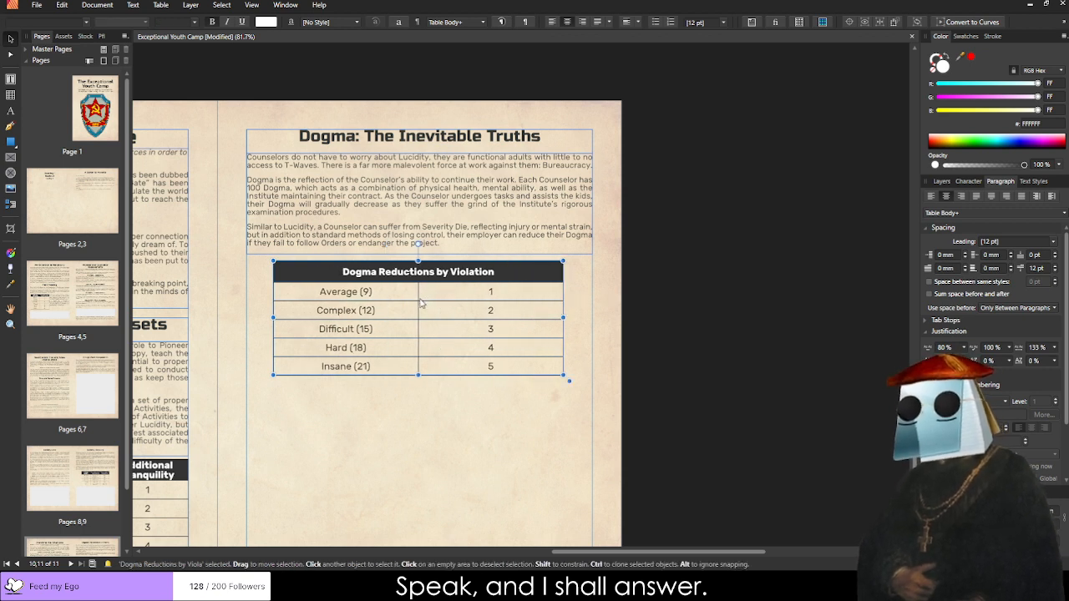
Make the table's first column much wider than the second and extend both outer edges closer to the text margins.
double_click(420, 305)
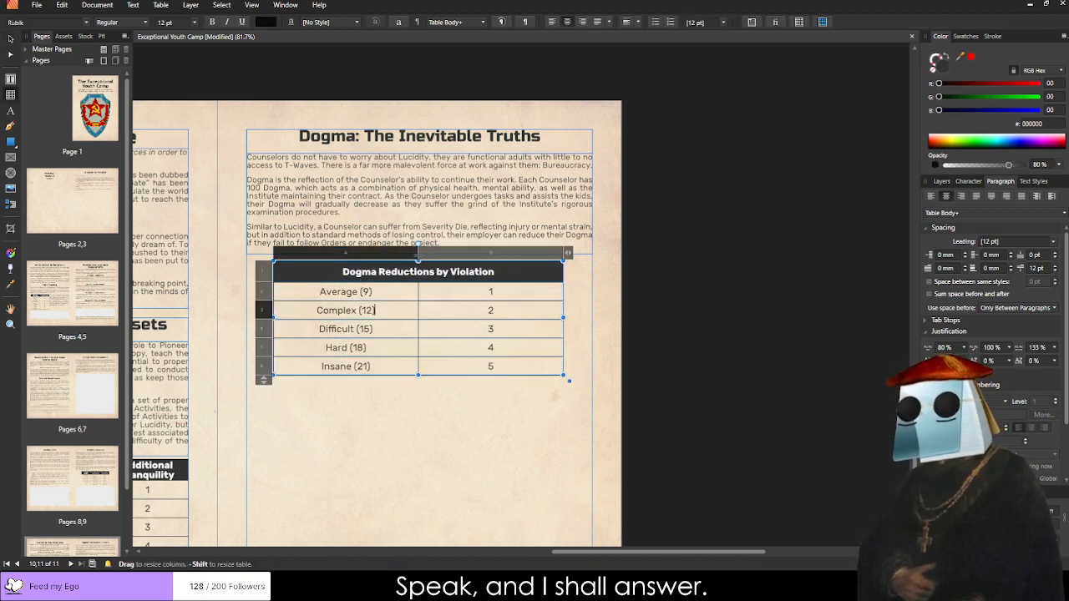
left_click_drag(417, 253, 500, 253)
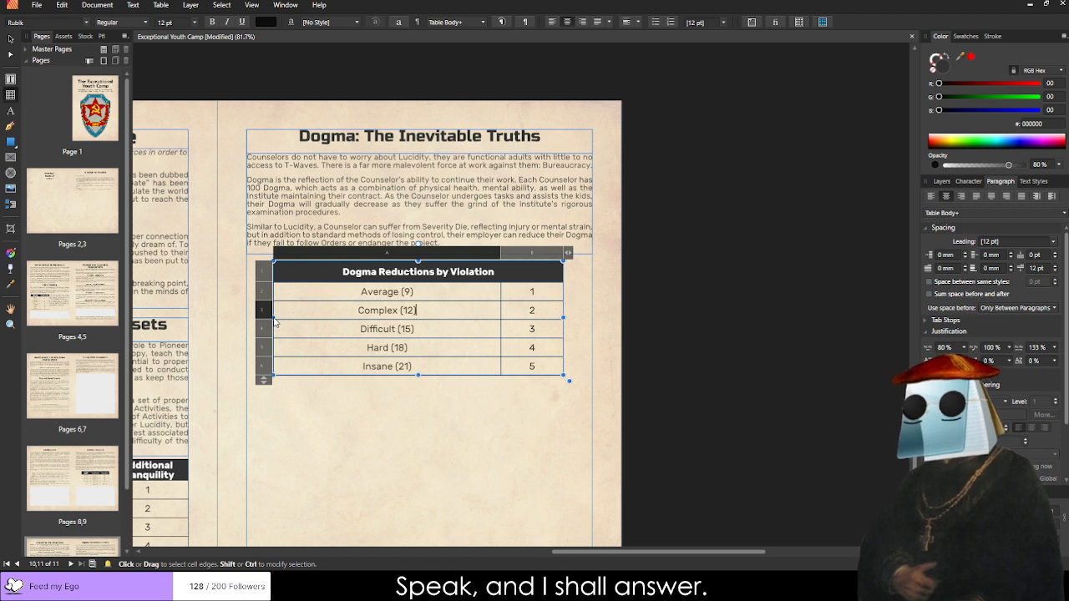
left_click_drag(274, 323, 254, 324)
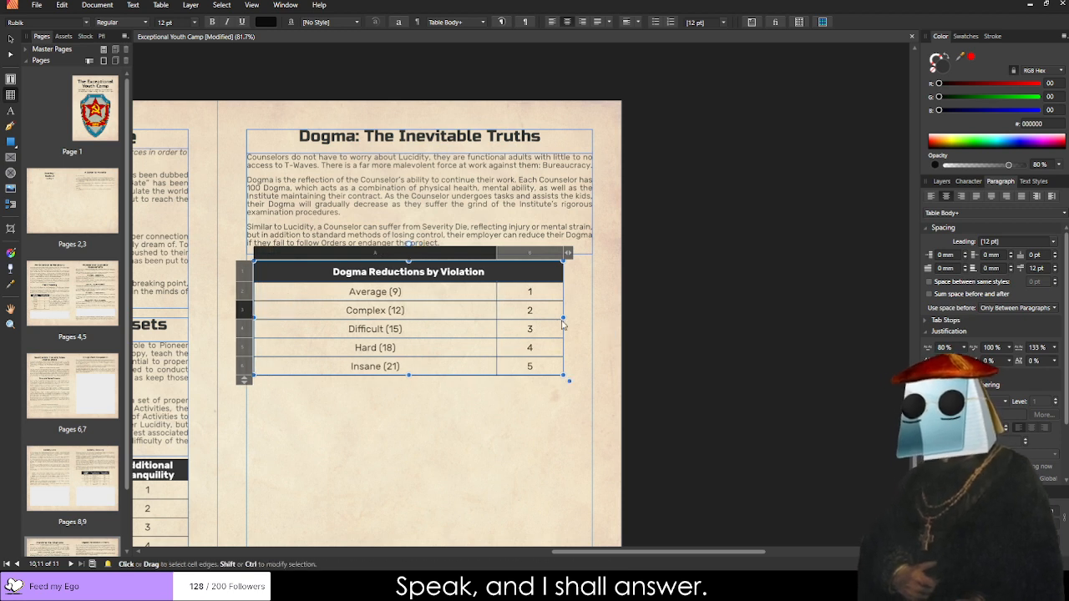
left_click_drag(564, 319, 583, 318)
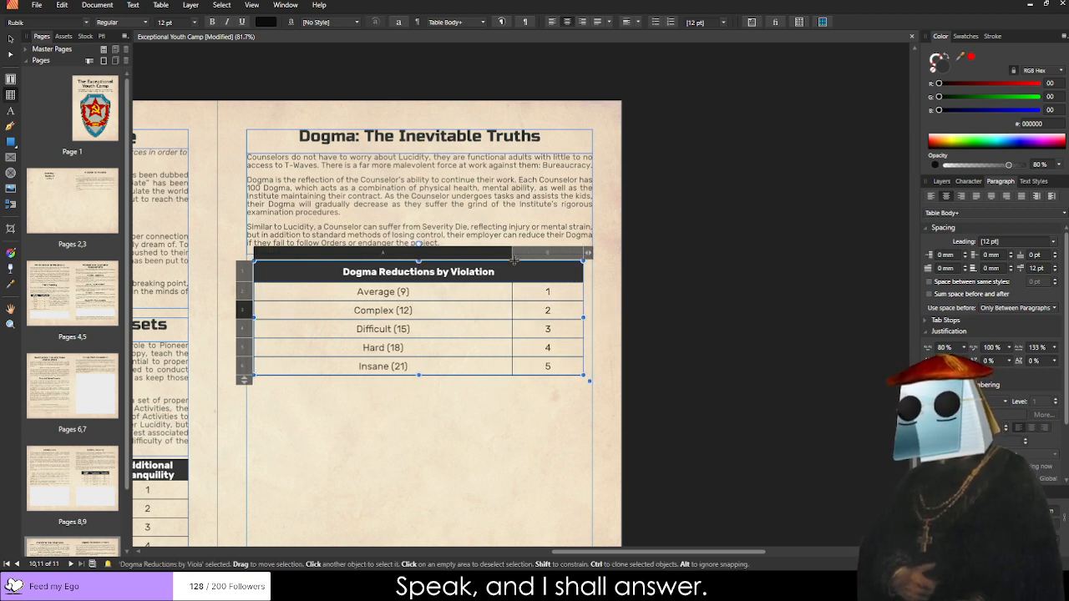
Widen the Dogma Reductions table's first column slightly at the expense of the number column, keeping the outer width.
left_click_drag(515, 251, 520, 252)
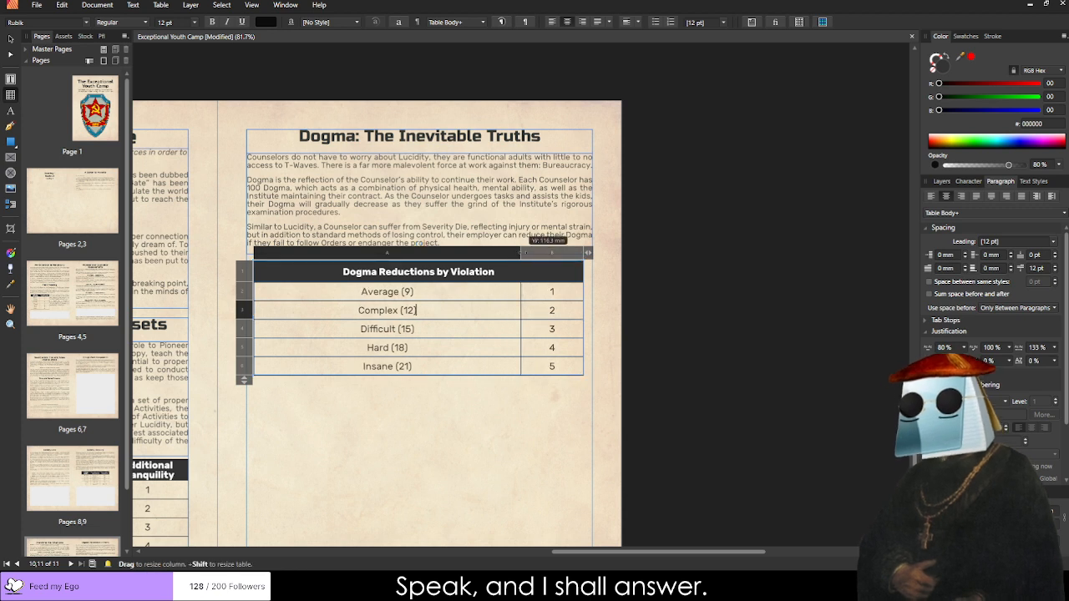
left_click(639, 313)
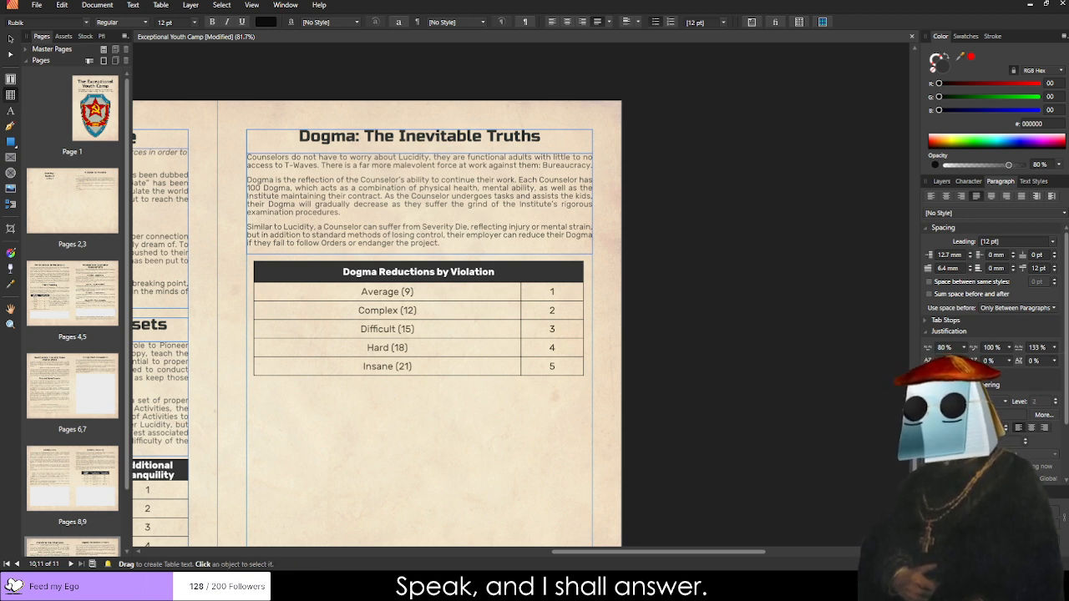
Switch to the violations notes and copy "Allowing Foreign Entities access to the camp" into the first row below the table header.
key("alt+Tab")
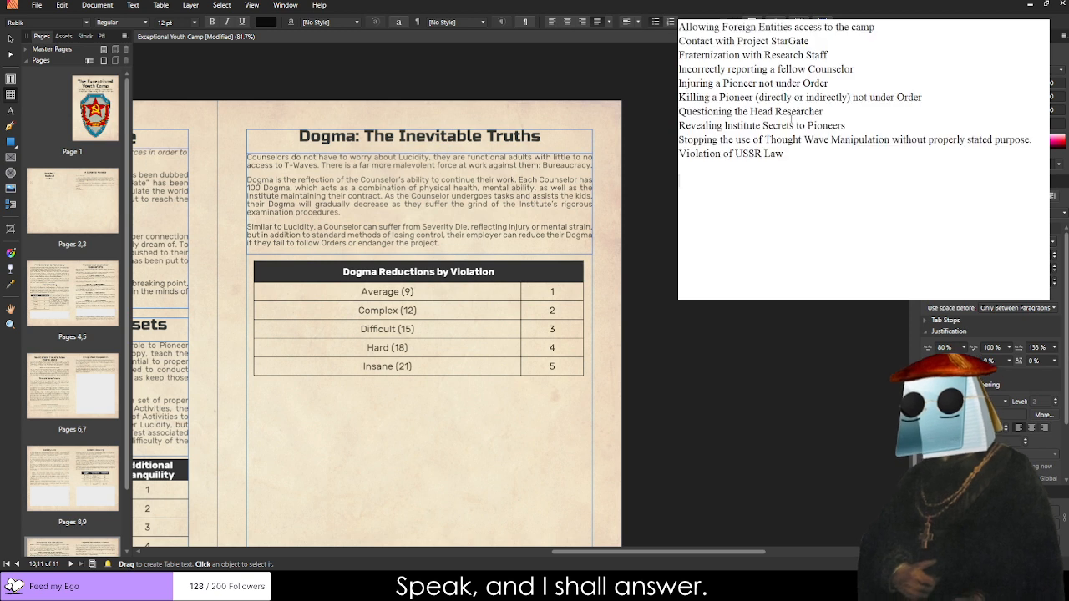
left_click_drag(902, 25, 678, 27)
key("ctrl+c")
left_click(365, 291)
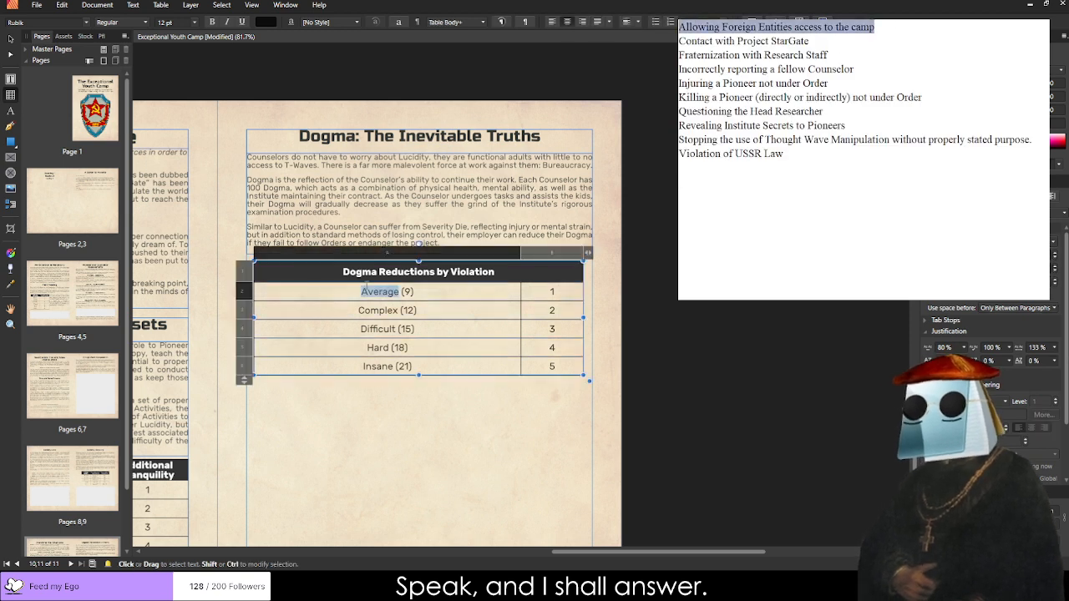
left_click(365, 291)
left_click_drag(362, 292, 414, 291)
key("ctrl+v")
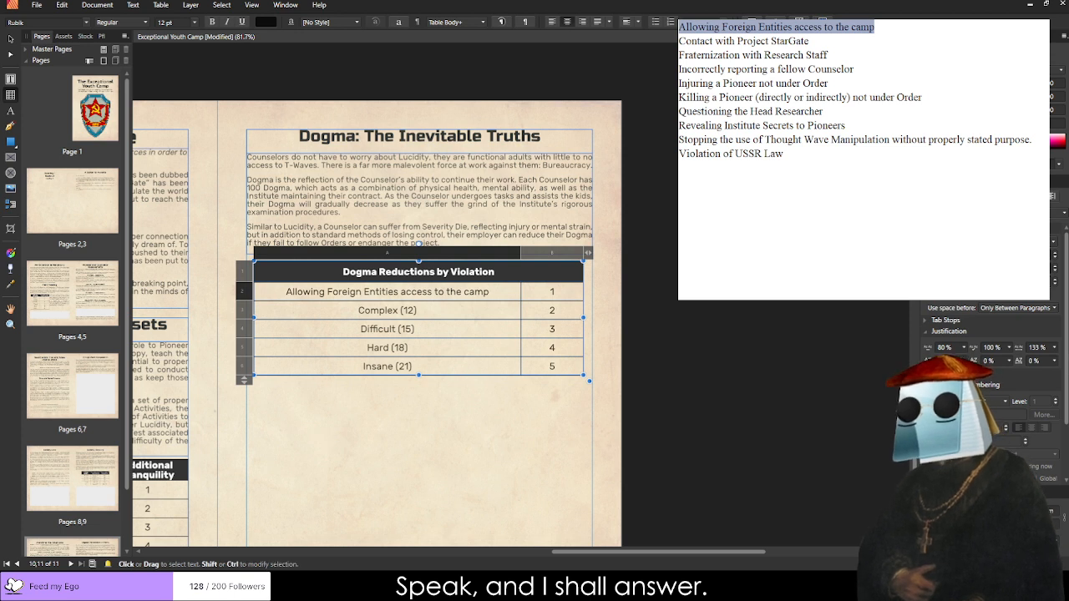
key("Escape")
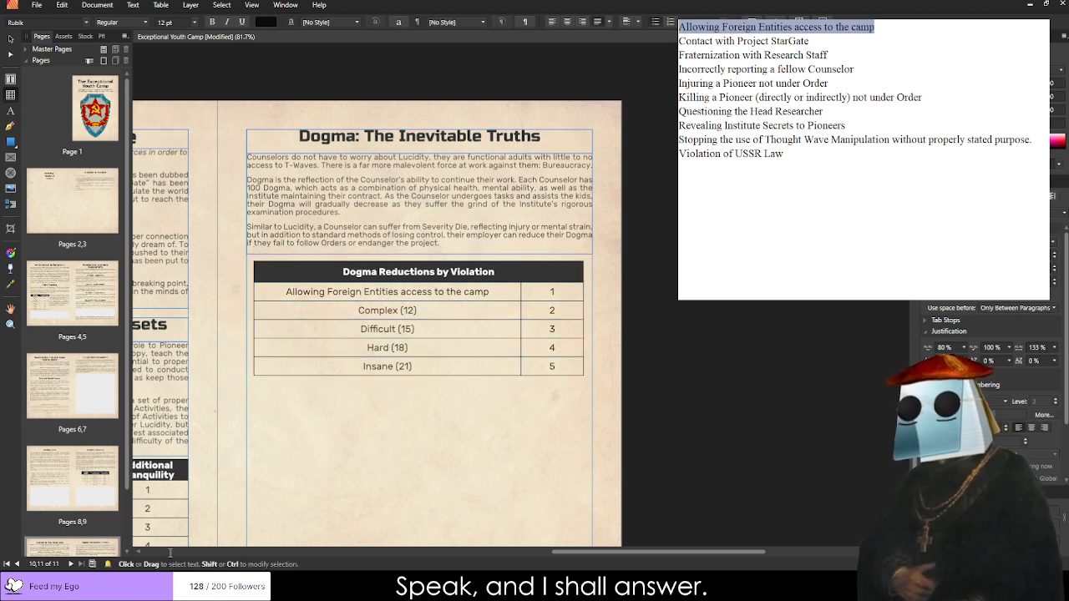
Copy "Contact with Project StarGate" from the notes over the text of the second violation row.
left_click_drag(810, 41, 678, 41)
key("ctrl+c")
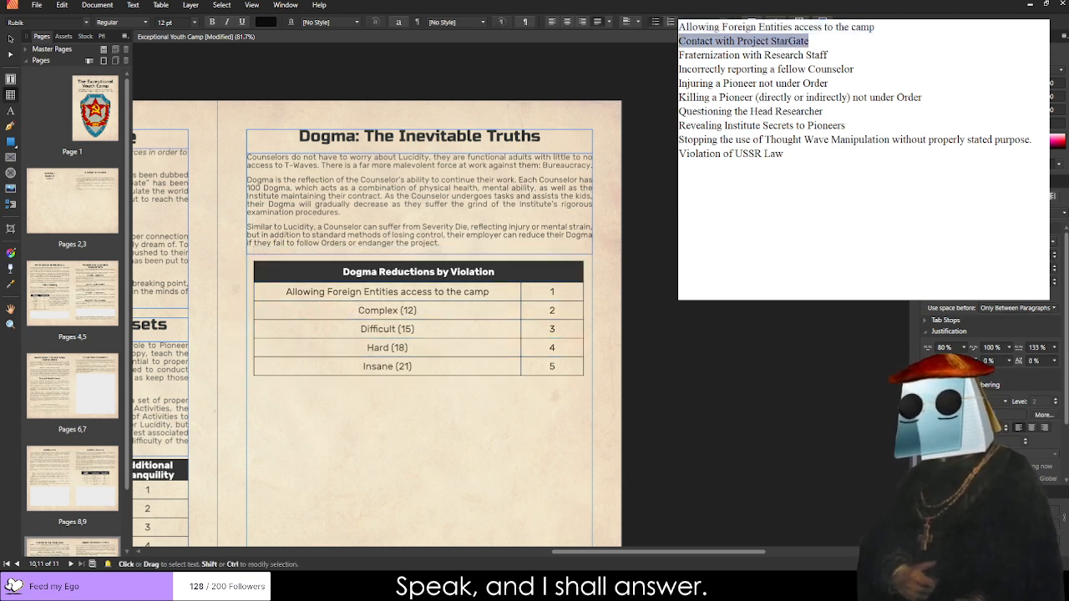
double_click(411, 310)
key("ctrl+v")
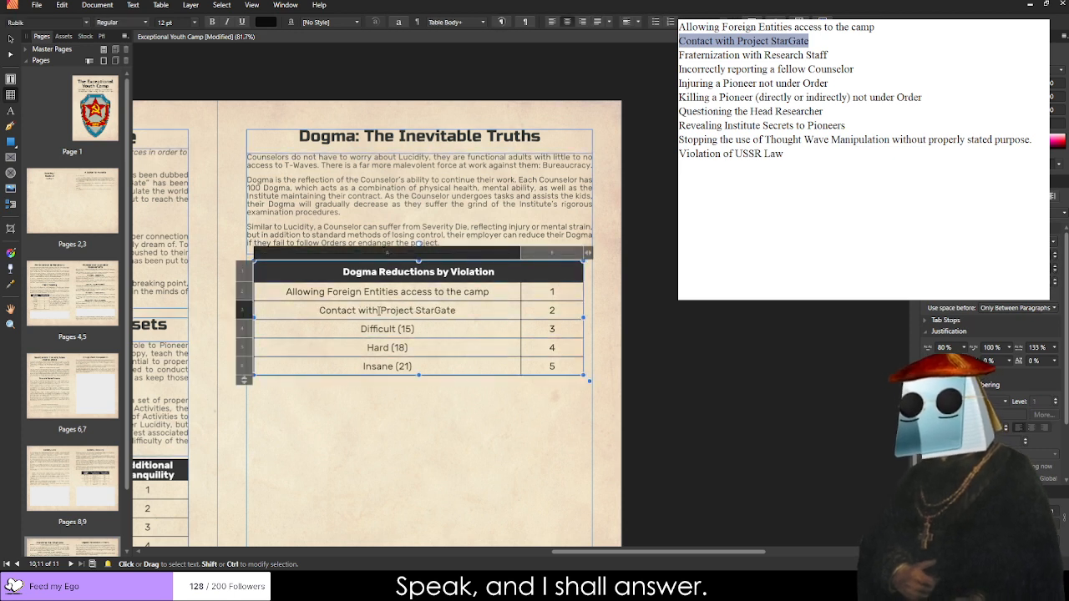
Expand the second violation's wording to "Contact with U.S. Project StarGate Operatives".
left_click(380, 310)
type("U ")
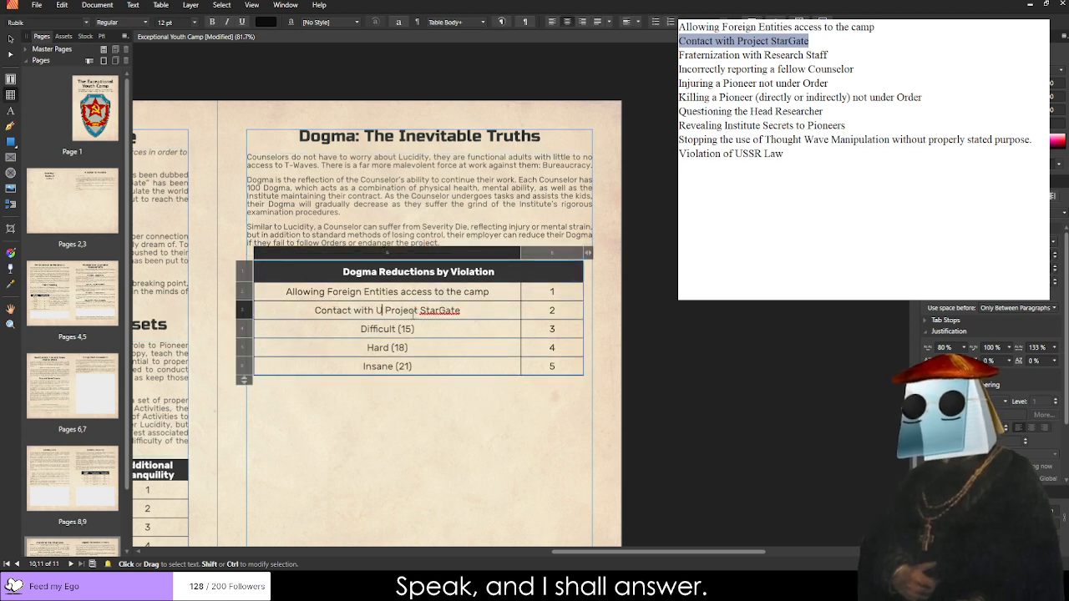
type("S")
key("BackSpace")
type(".S.")
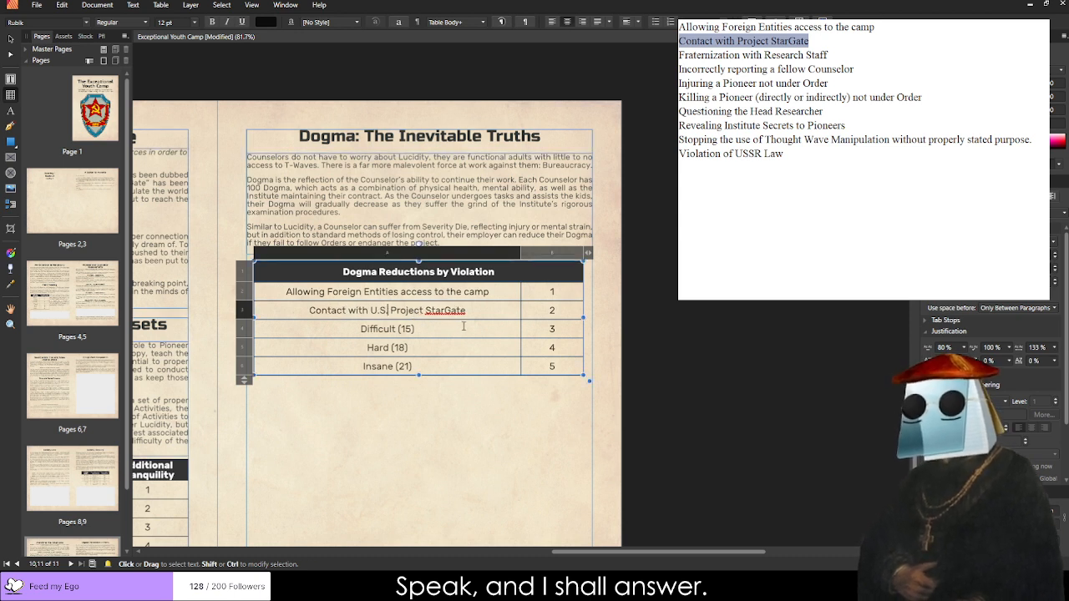
key("Escape")
left_click(496, 308)
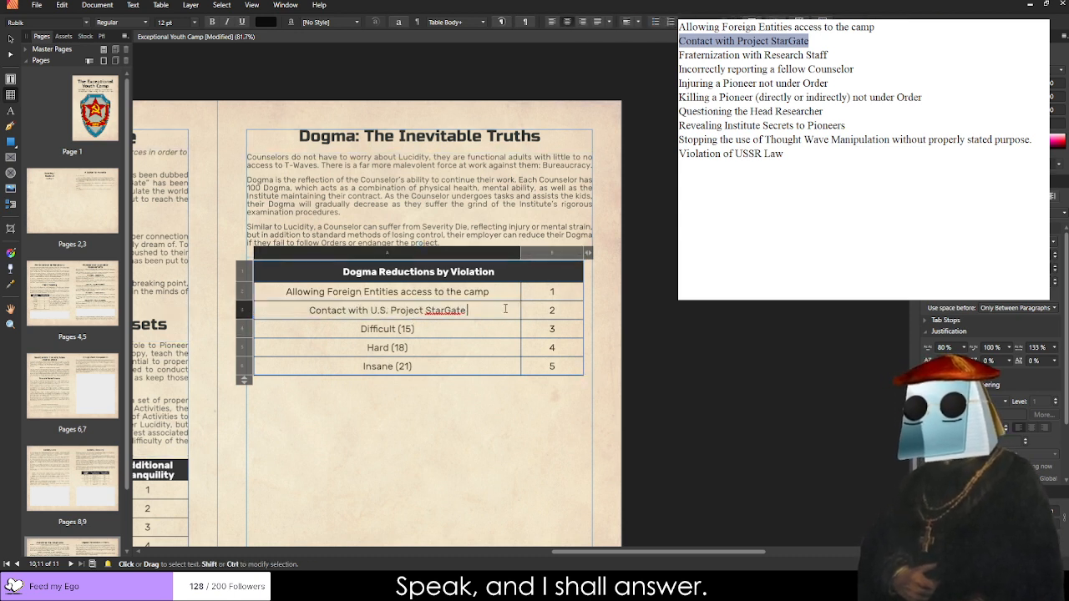
type("Operatives")
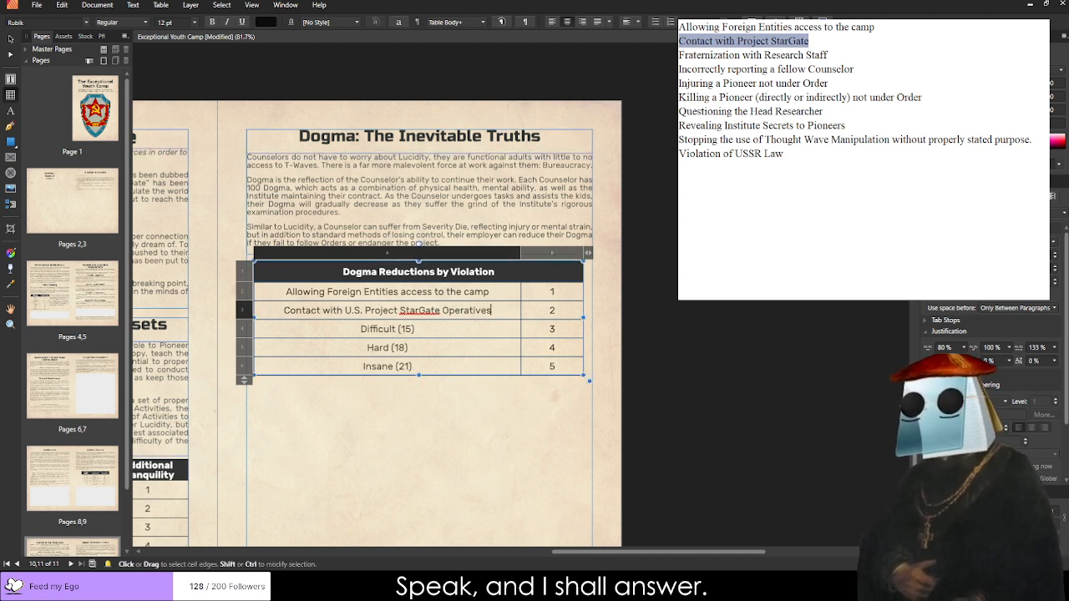
Replace the third violation row's text with "Fraternization with Research Staff", matching the line in the notes.
key("Tab")
key("Tab")
type("Fraternization with Research Staff")
key("BackSpace")
key("BackSpace")
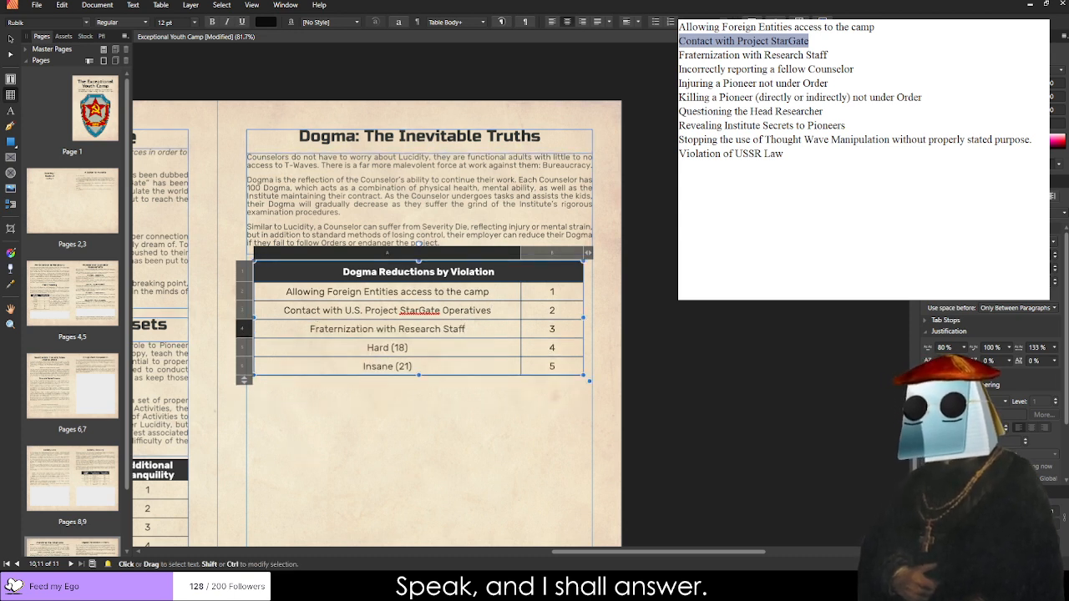
left_click_drag(828, 55, 680, 57)
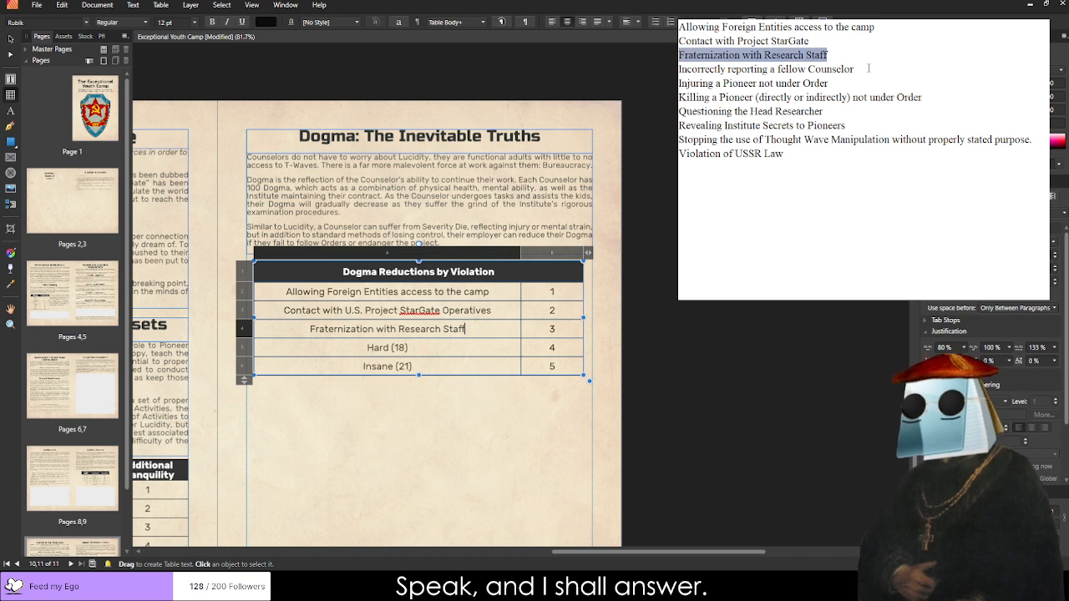
Copy "Incorrectly reporting a fellow Counselor" from the notes over the text of the fourth violation row.
left_click_drag(869, 69, 680, 70)
key("ctrl+c")
triple_click(404, 347)
key("ctrl+v")
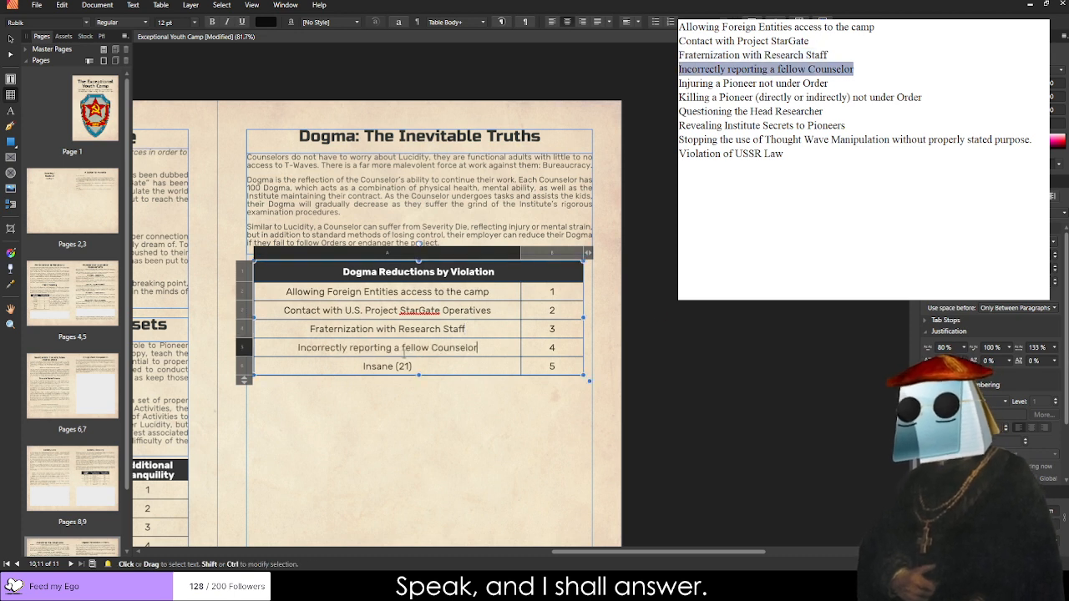
Reword the fourth violation to "Incorrectly reporting a Counselor or Staff Member".
double_click(407, 347)
key("BackSpace")
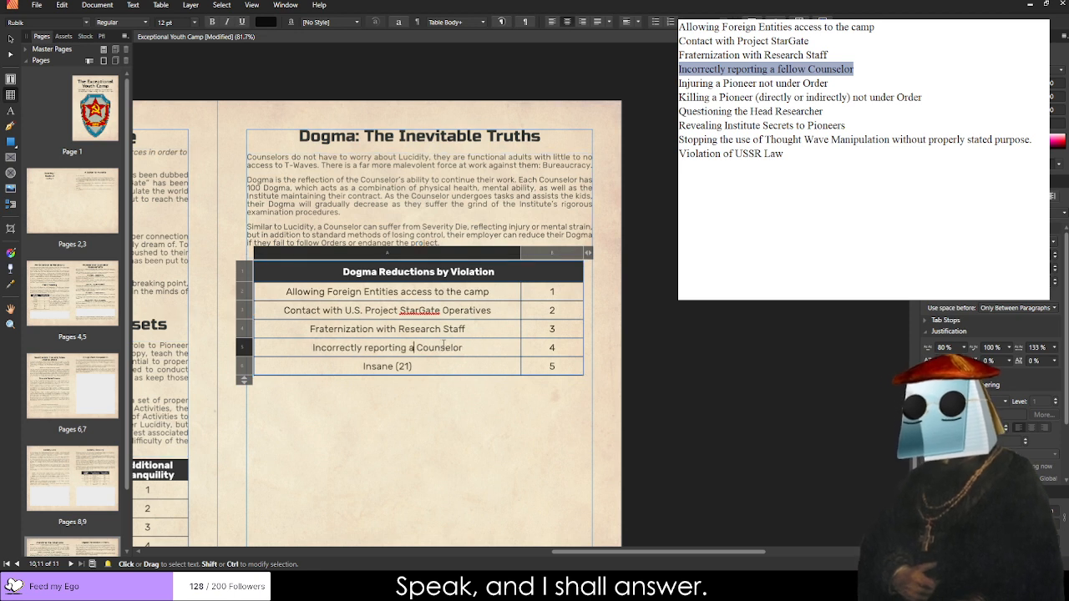
left_click(465, 349)
type("o")
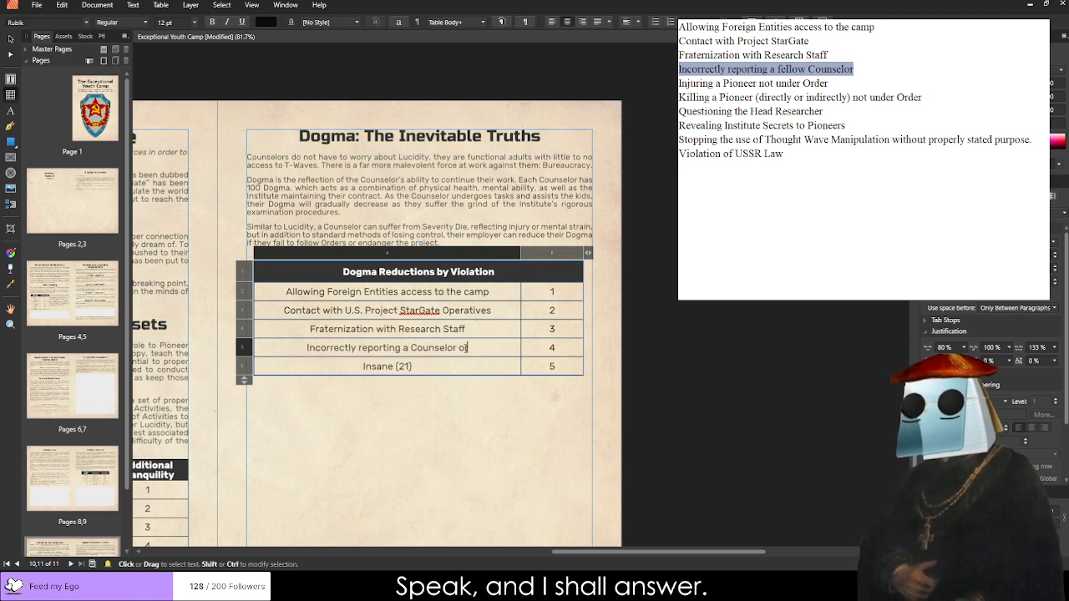
type("r Staff Member")
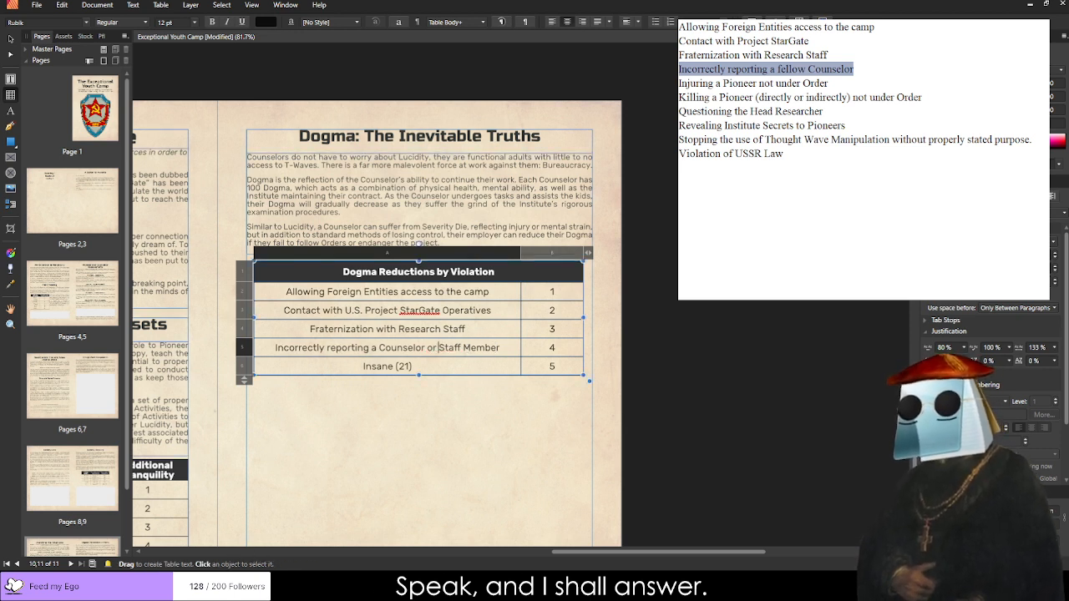
Replace the fifth violation row's text with the notes' Pioneer injury line, extended to "Injuring a Pioneer not under Order or Necessity".
left_click_drag(827, 84, 678, 84)
key("ctrl+c")
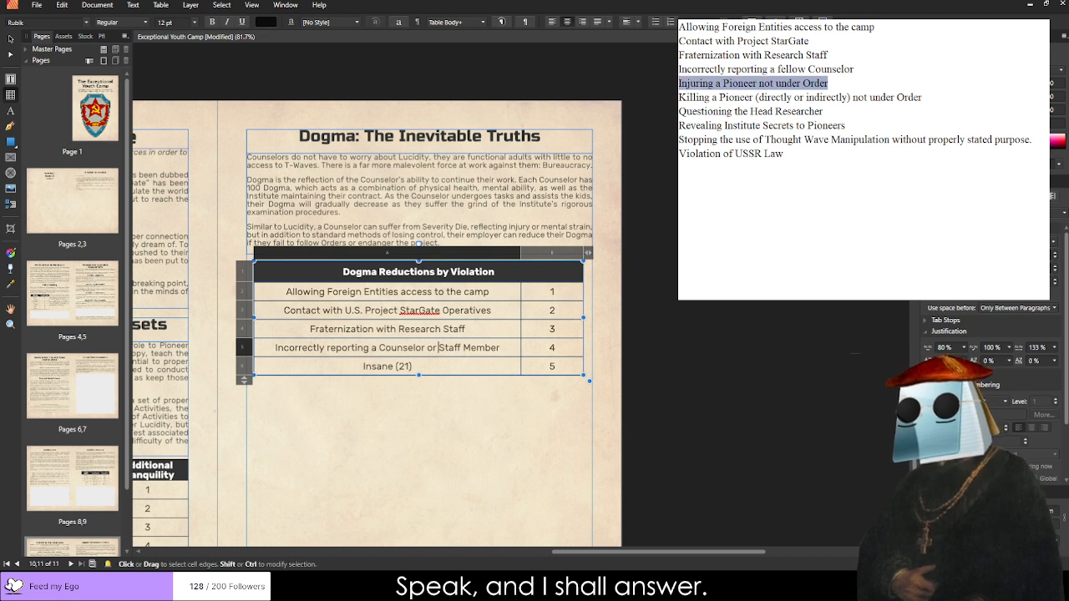
triple_click(388, 366)
key("ctrl+v")
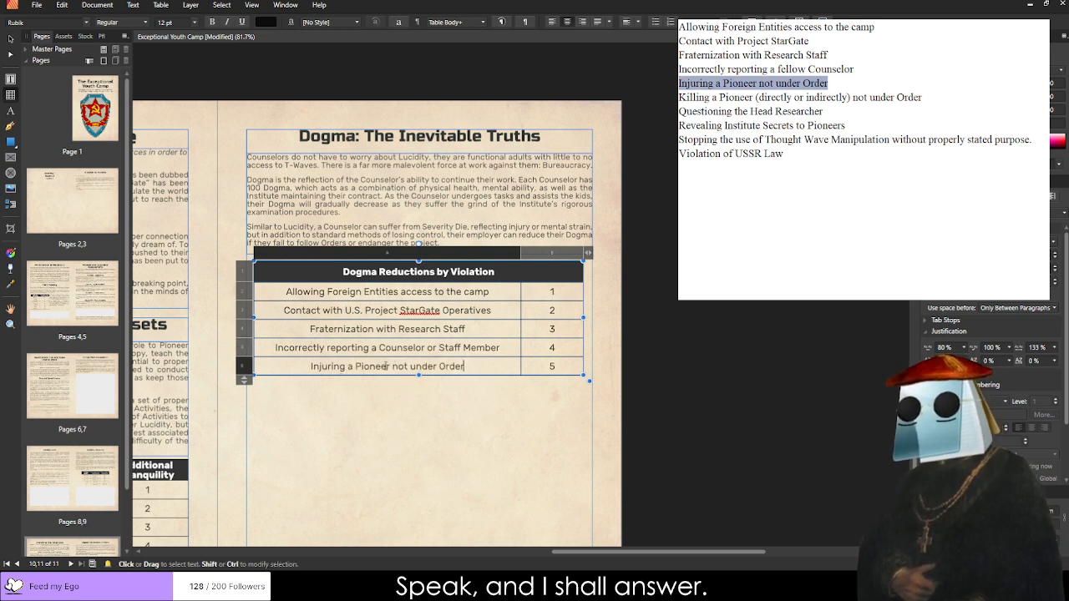
left_click(463, 368)
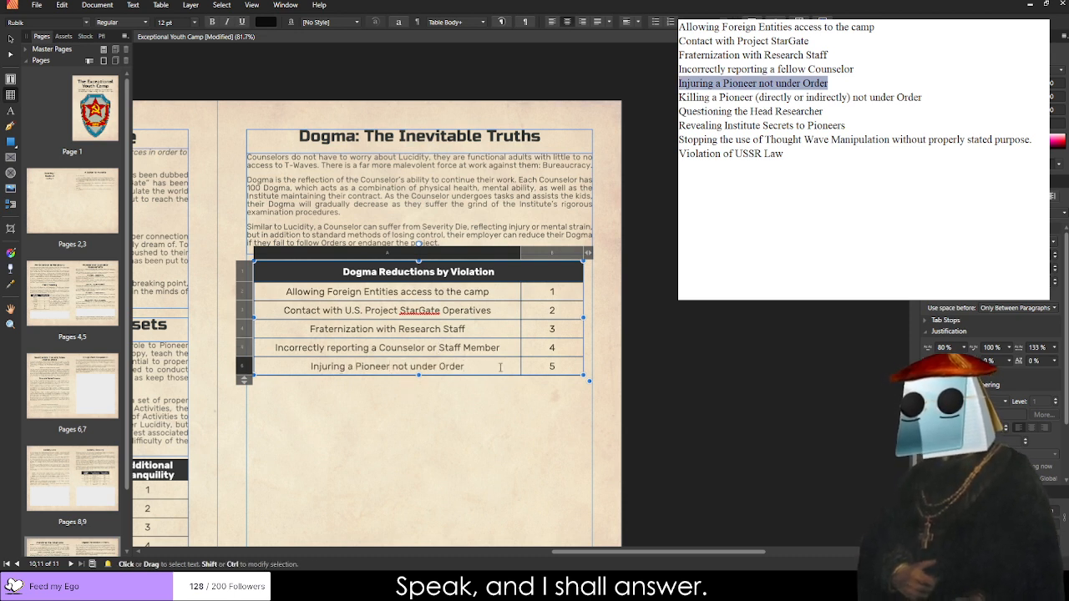
type("or N")
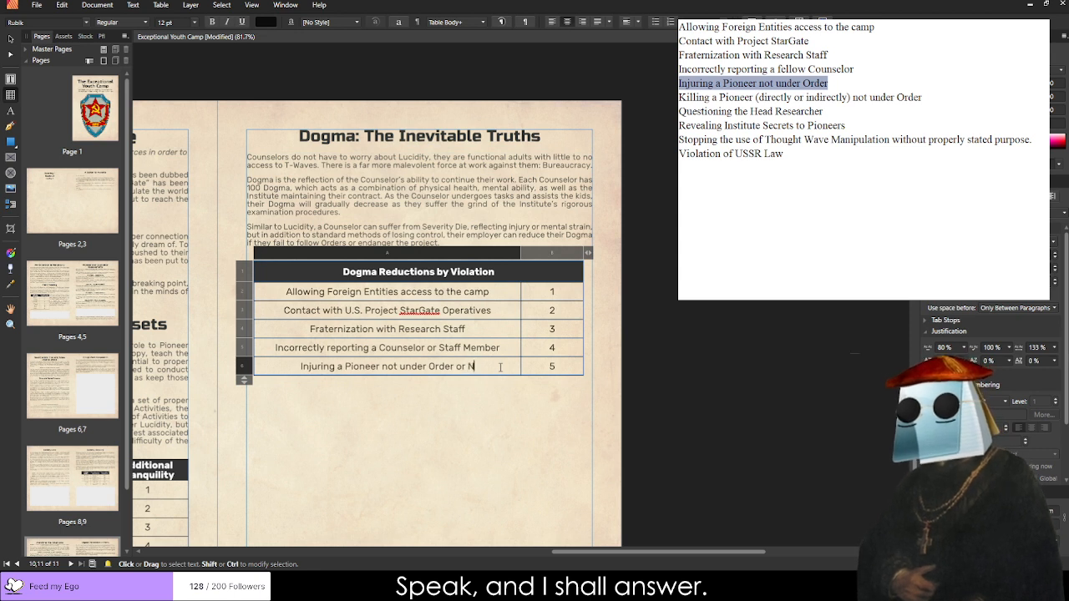
type("ecessity")
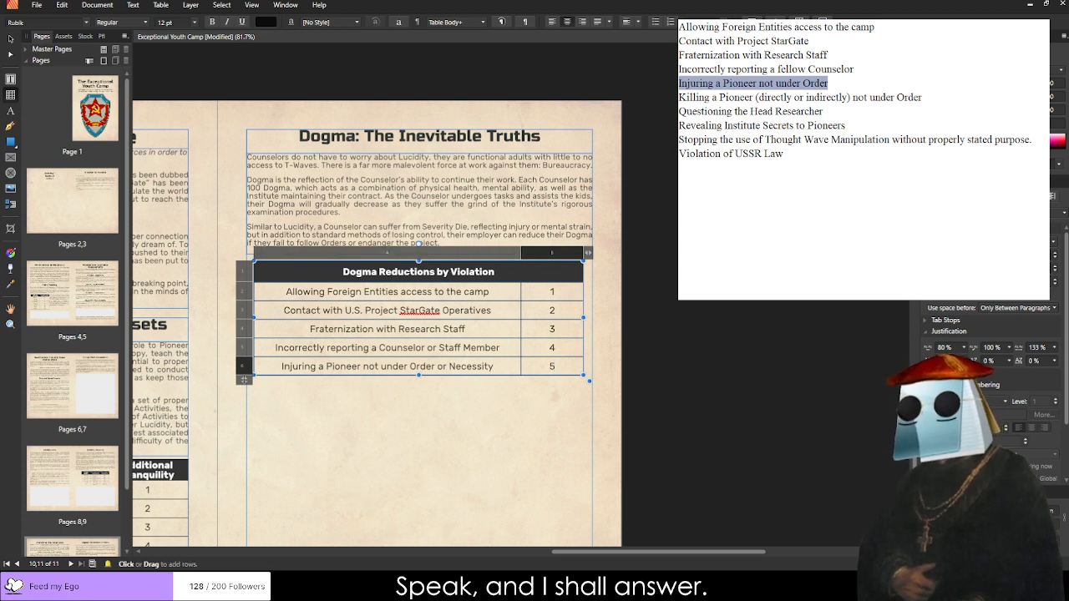
Add five rows to the table and fill the first new one with "Killing a Pioneer (directly or indirectly) not under Order or Necessity".
left_click_drag(244, 380, 247, 487)
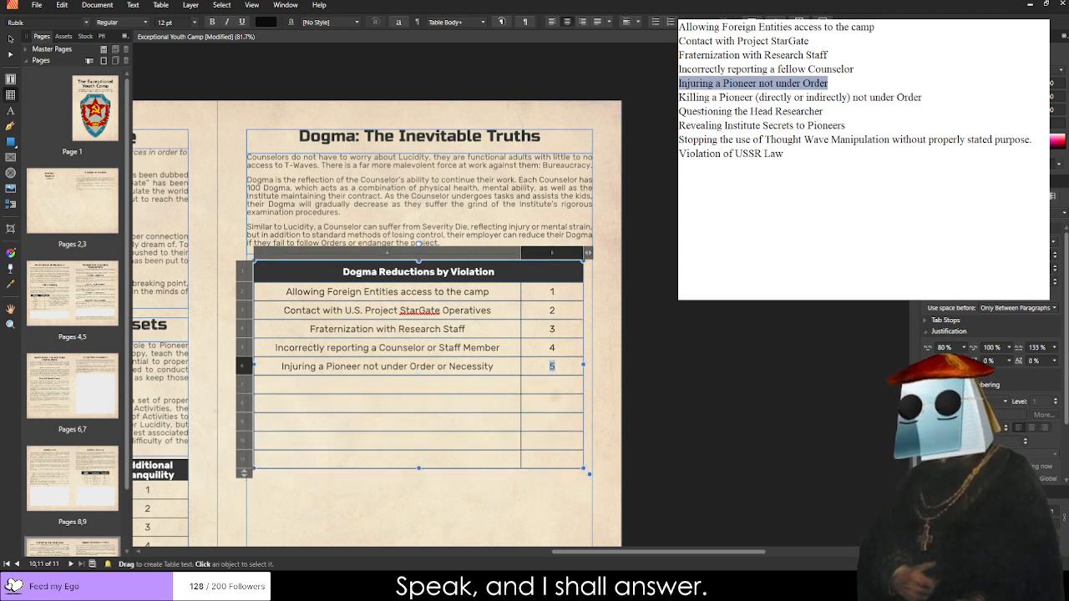
left_click_drag(933, 96, 678, 97)
key("ctrl+c")
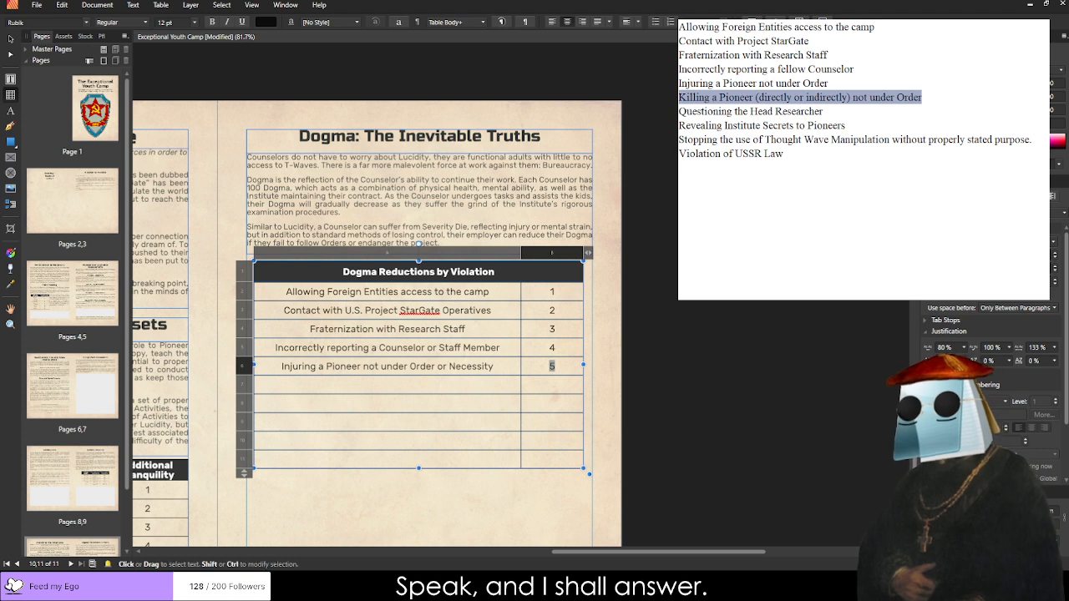
left_click(430, 385)
key("ctrl+v")
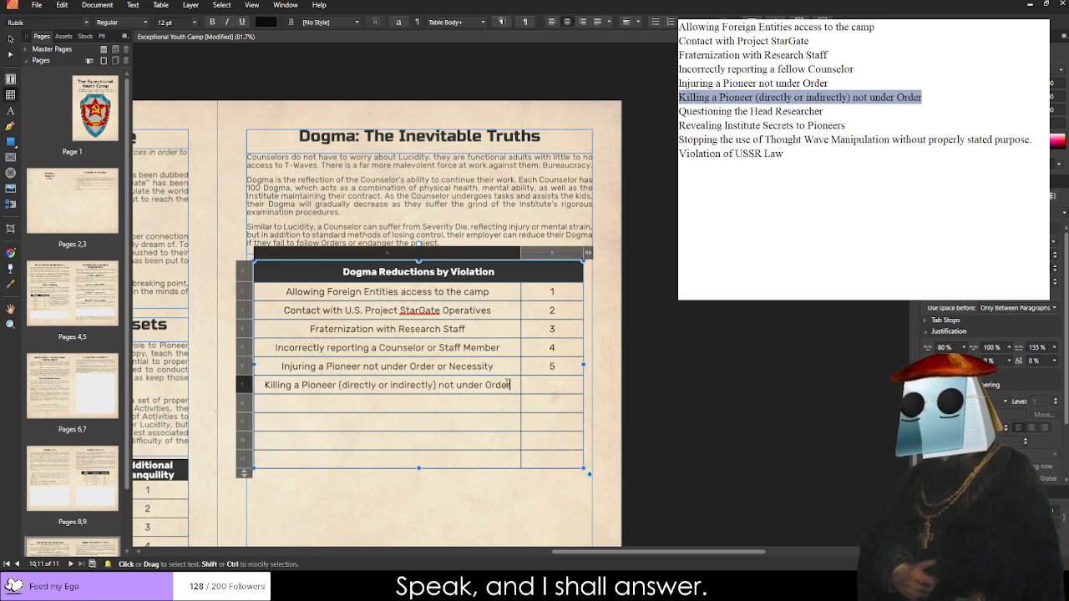
type("or Necessity")
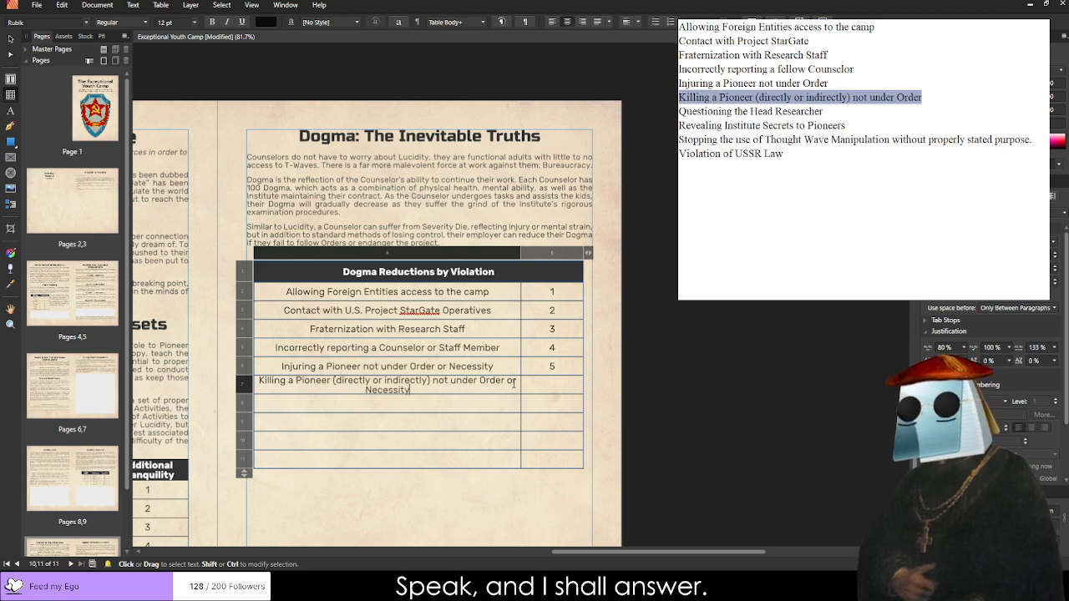
Set the font size of all table cells below the header to 10 pt.
scroll(465, 401, "up", 1)
scroll(367, 399, "up", 3)
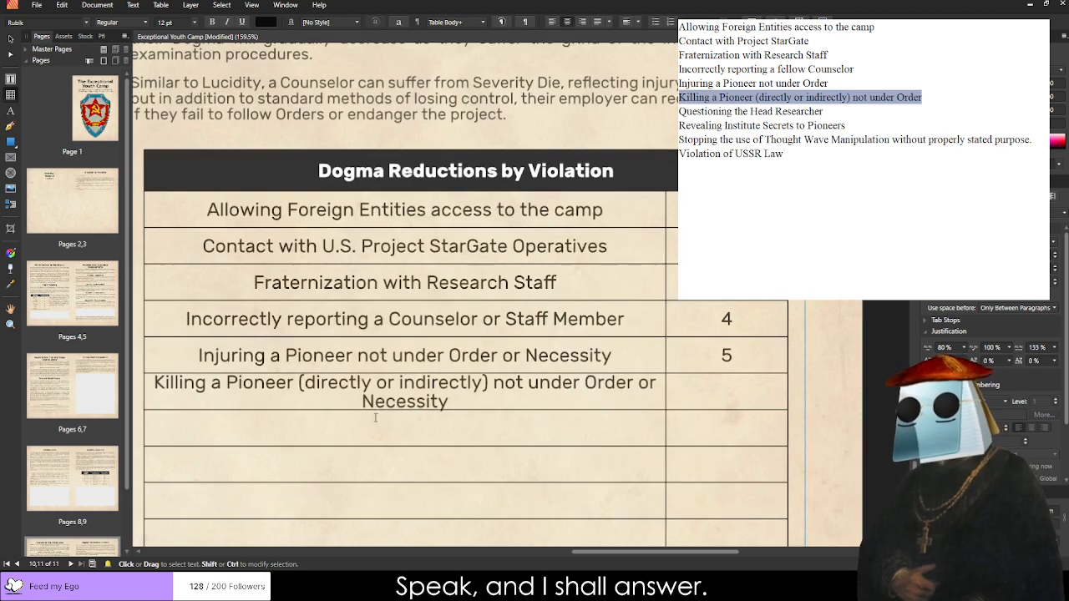
scroll(375, 418, "down", 3)
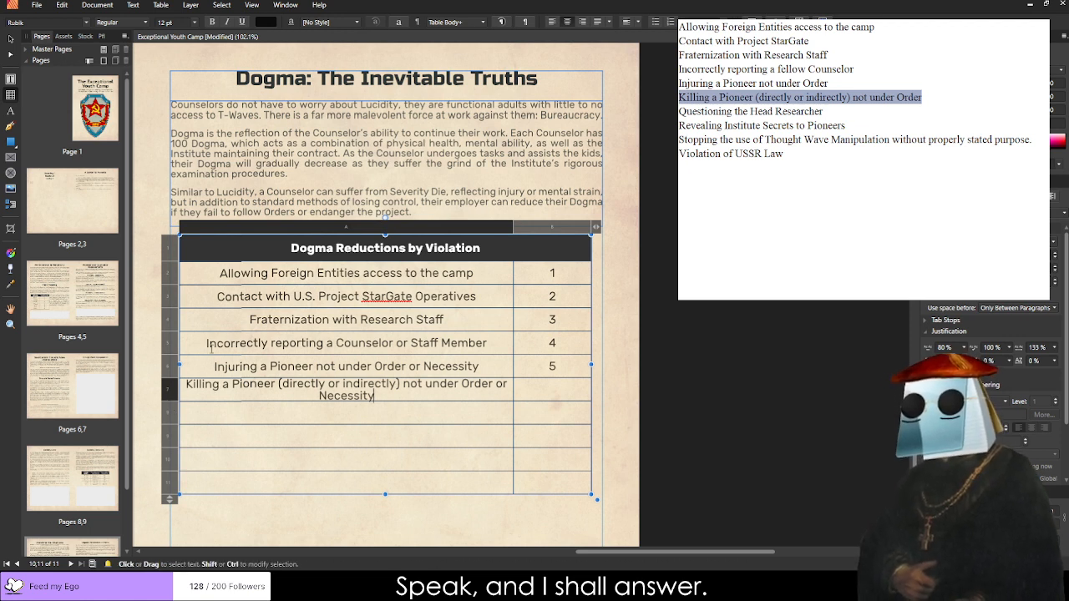
left_click_drag(206, 274, 547, 481)
left_click(168, 25)
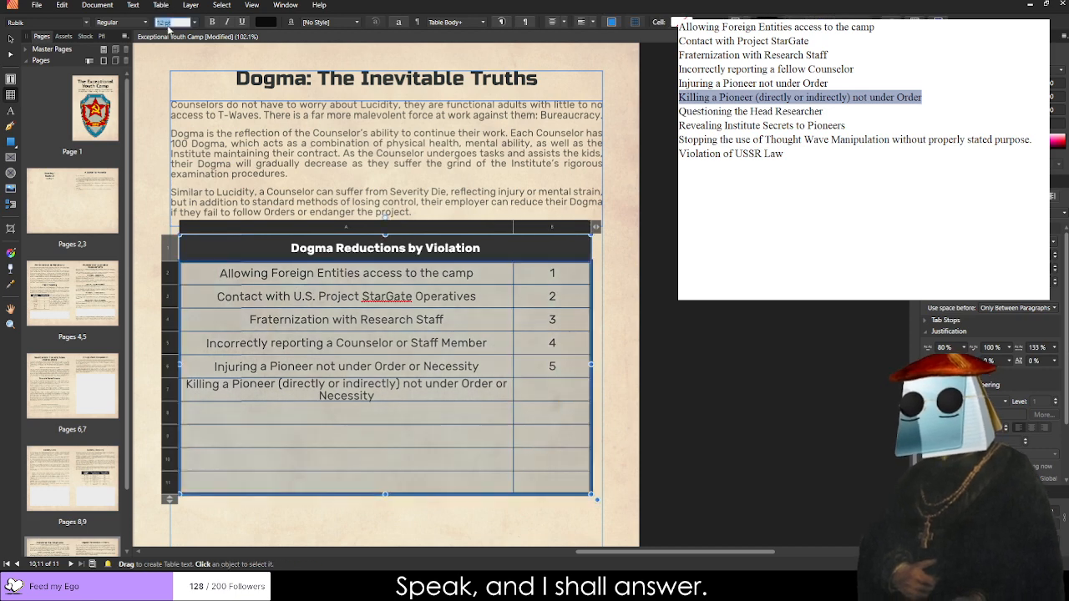
type("10")
key("Return")
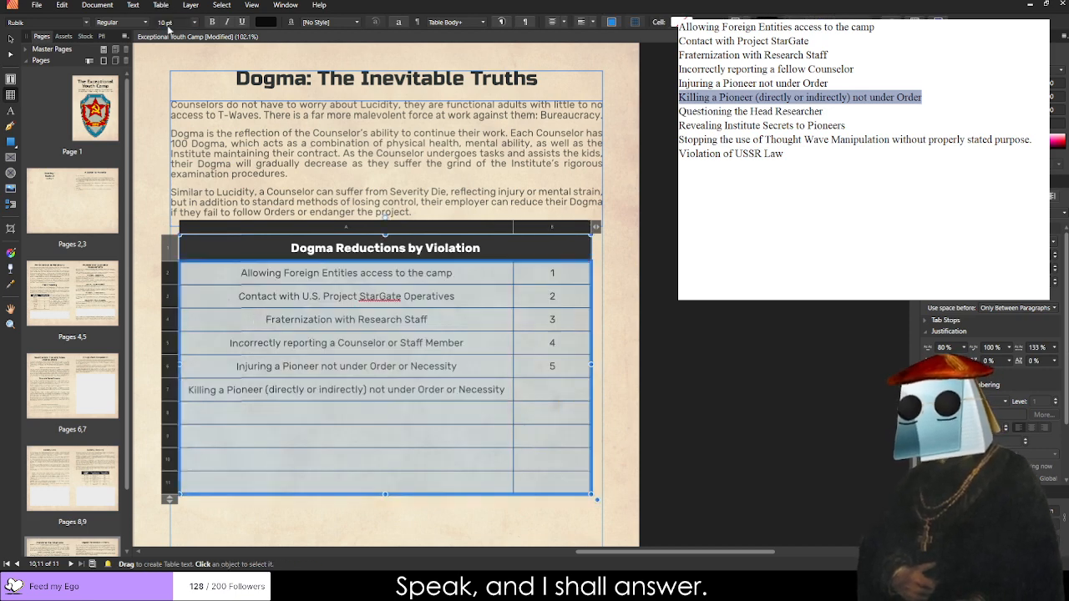
Set the font size of the number column's cells below the header to 14 pt.
left_click(480, 283)
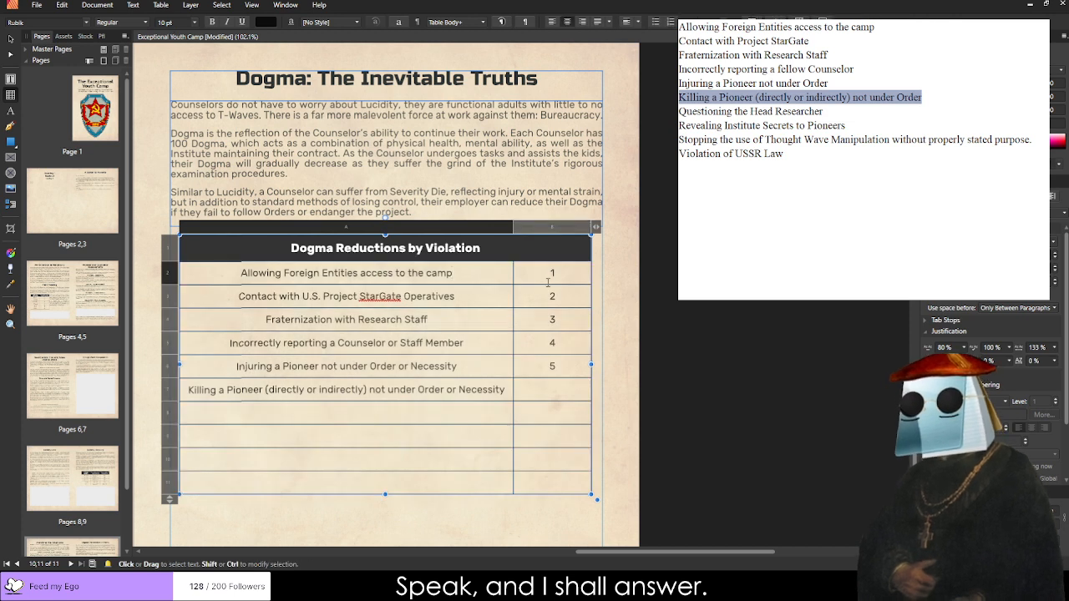
left_click_drag(547, 282, 553, 488)
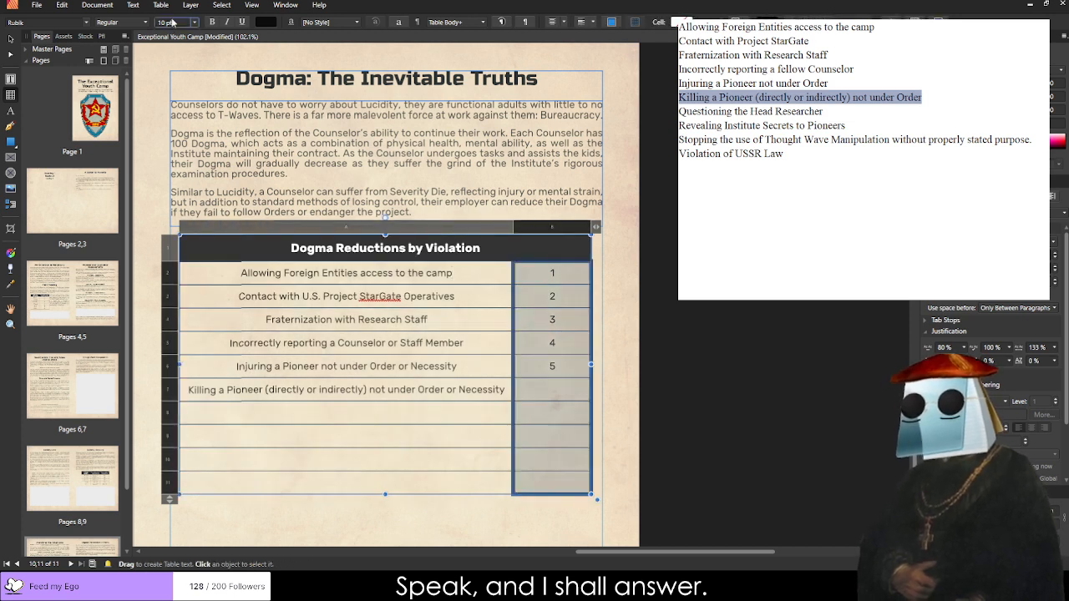
left_click(171, 22)
type("14")
key("Return")
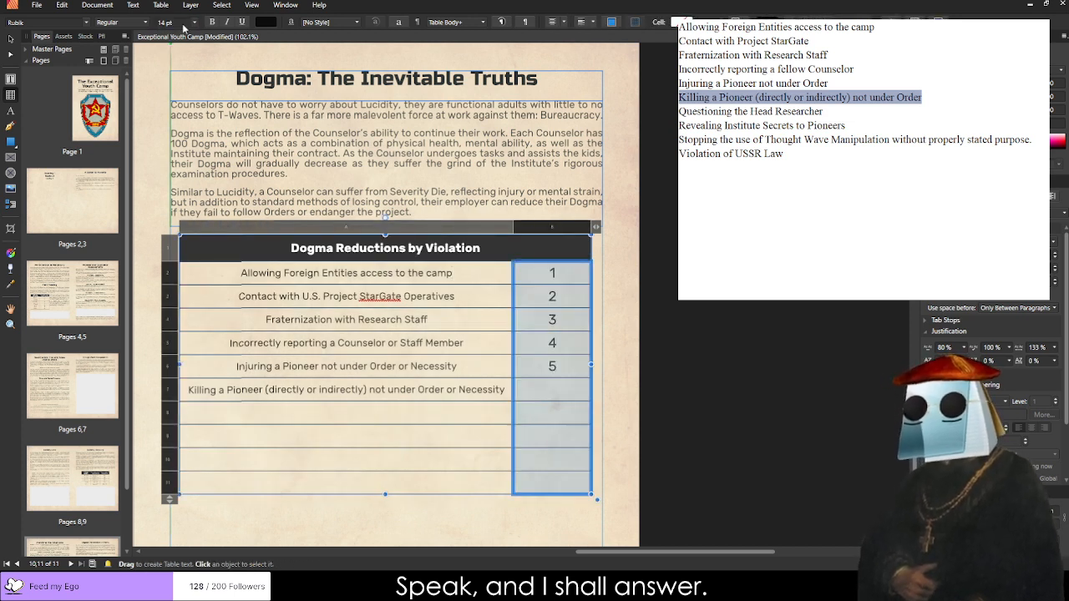
left_click(334, 411)
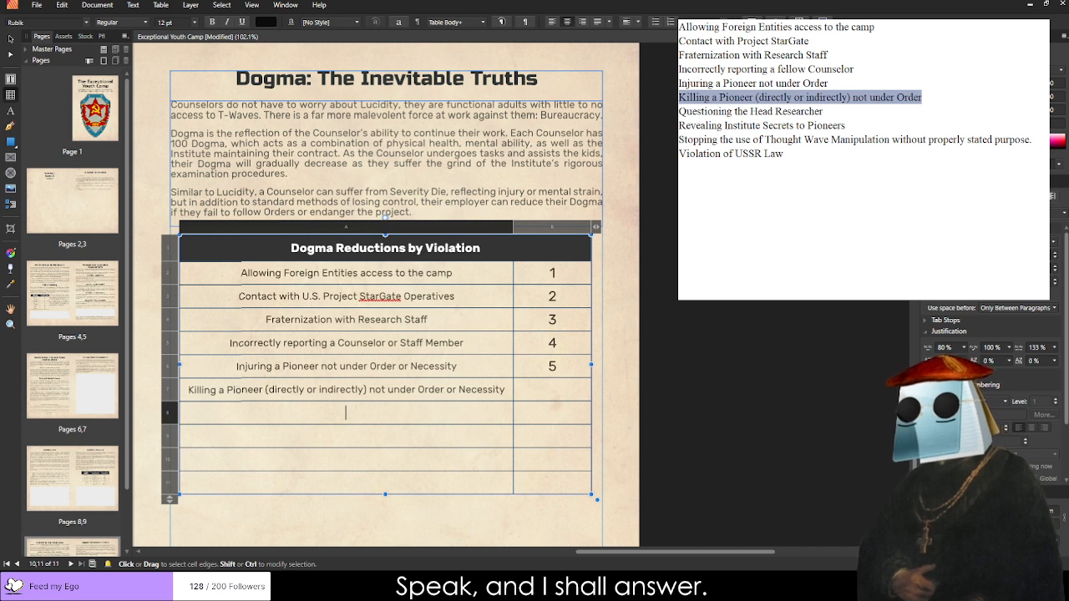
Fill the row below the Pioneer killing violation with the notes' line "Questioning the Head Researcher".
left_click(346, 435)
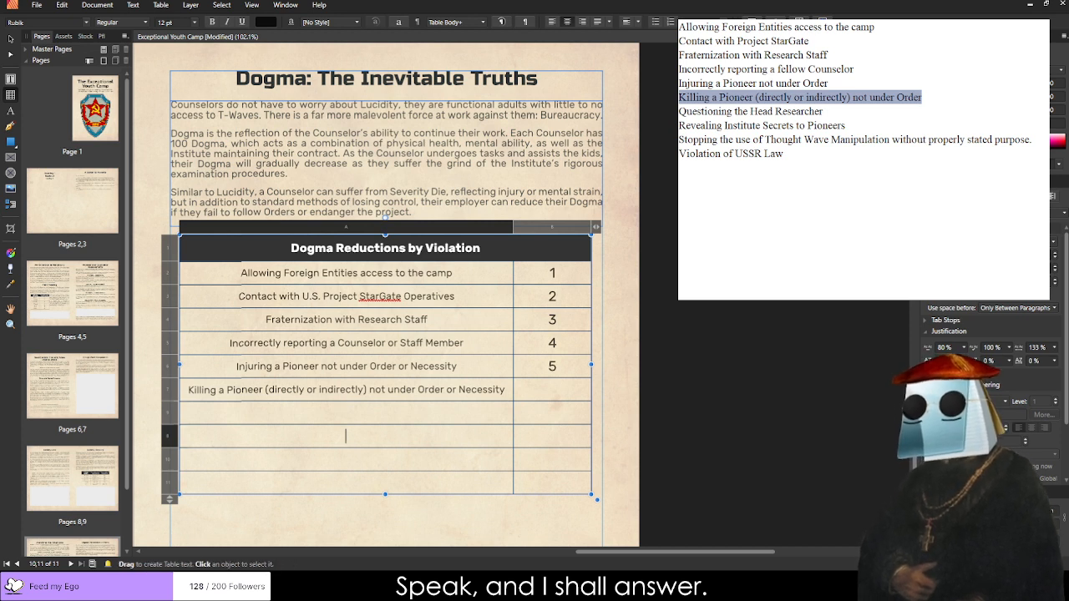
left_click_drag(822, 111, 678, 111)
left_click(346, 413)
key("ctrl+v")
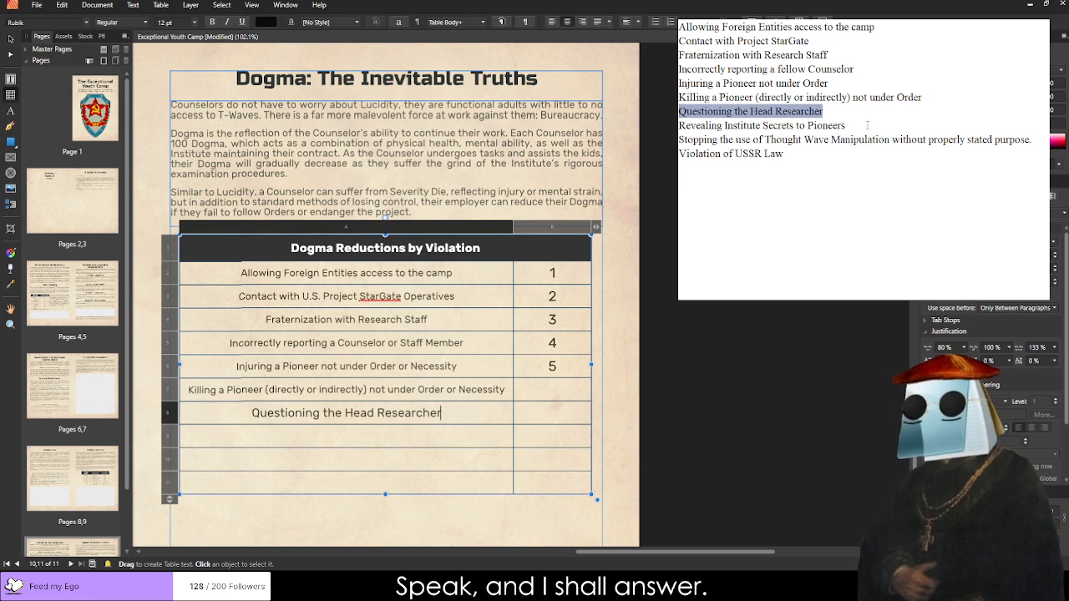
Copy the notes' Institute secrets line into the following row, reworded as "Revealing Institute Procedures or Testing to Pioneers".
left_click_drag(868, 125, 678, 126)
left_click(370, 436)
key("ctrl+v")
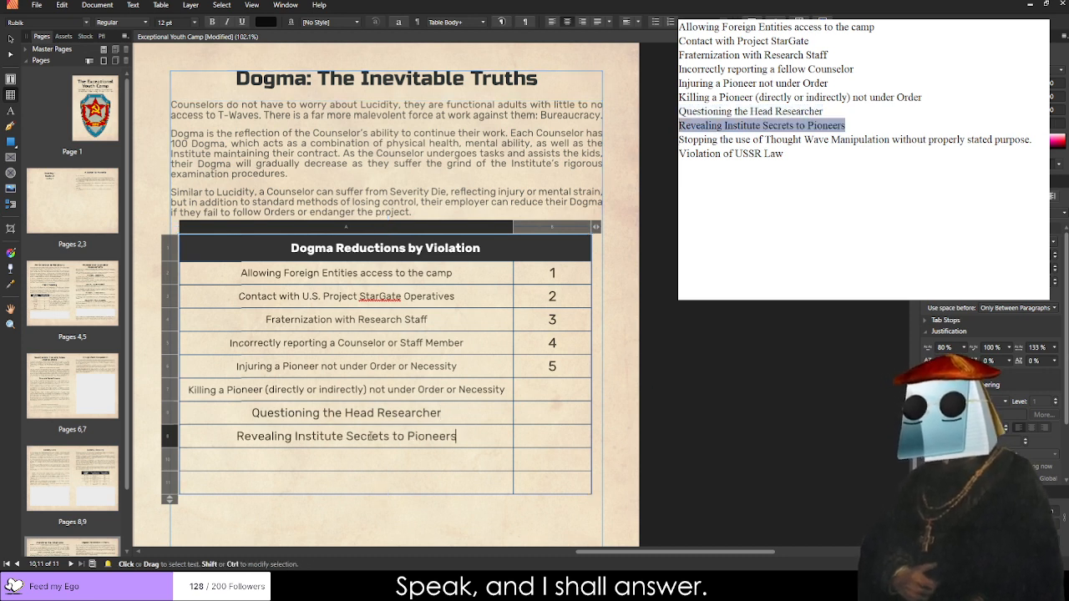
double_click(368, 435)
type("Proced")
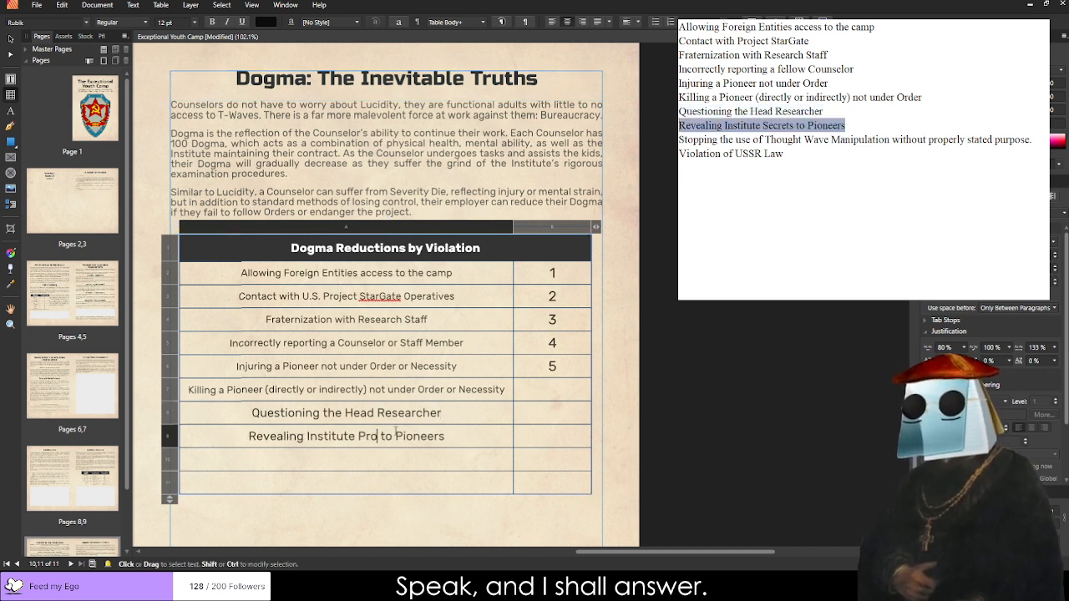
type("ures or")
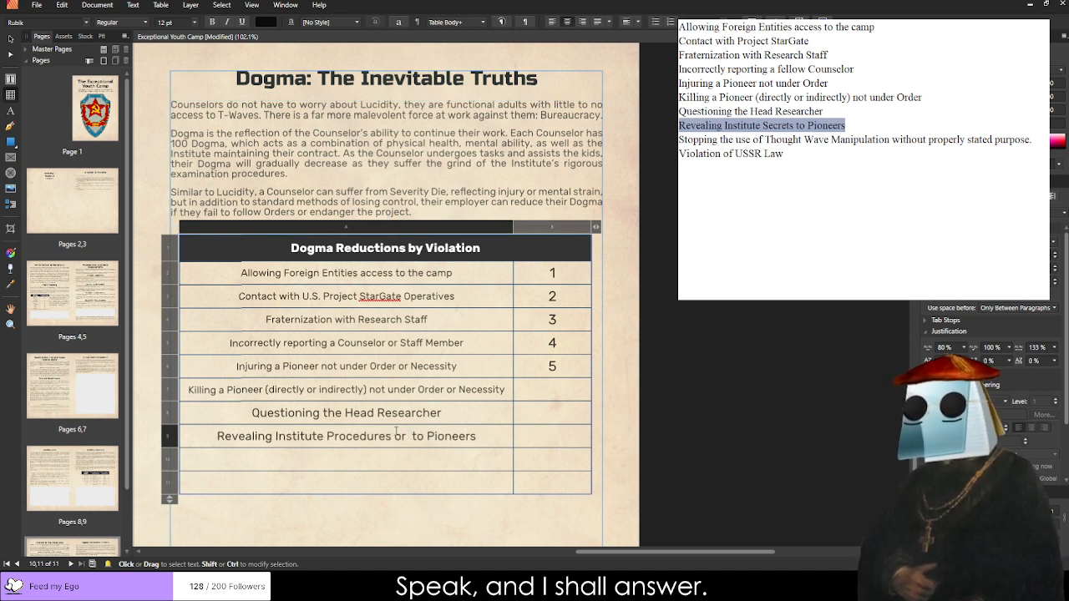
type(" Testing")
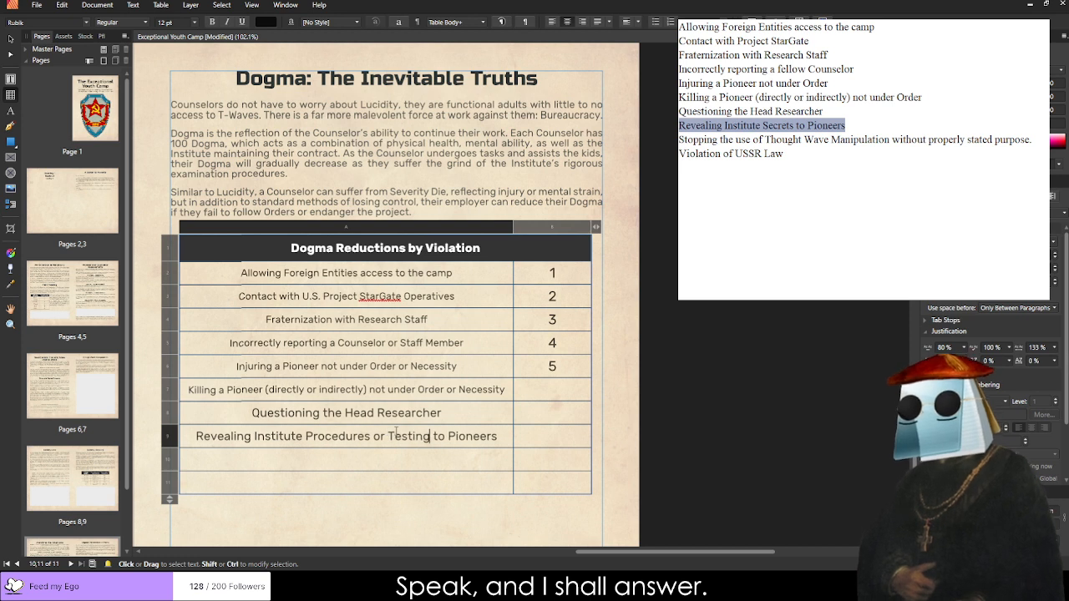
Extend the Institute procedures violation with ", not under Order or Necessity" at its end.
key("Right")
key("Right")
key("Right")
key("Right")
key("Right")
key("Right")
key("Right")
key("Right")
key("Right")
key("Right")
key("Right")
key("Right")
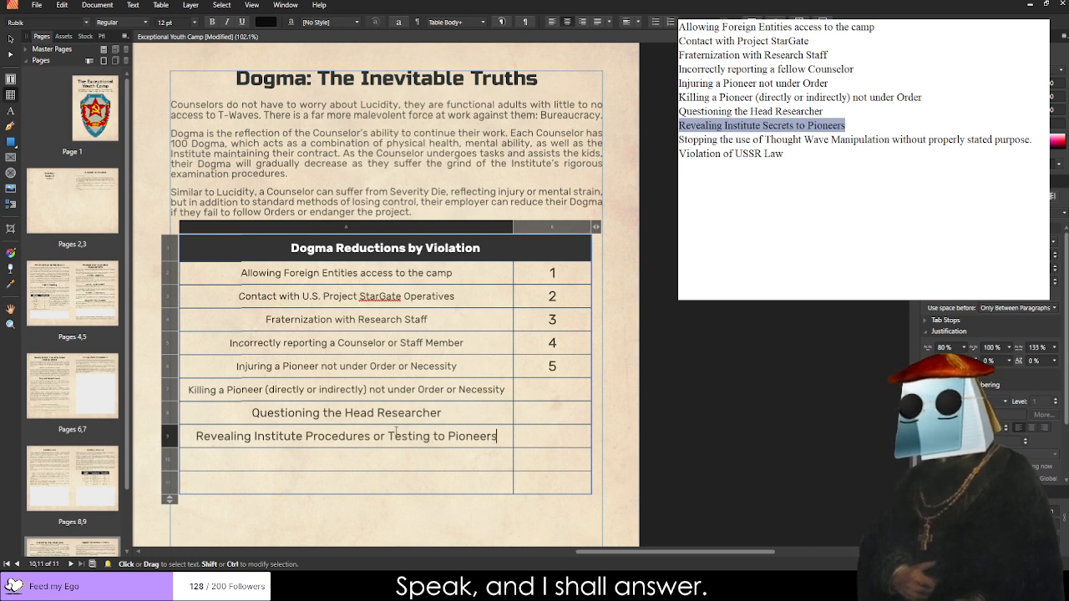
type(", not")
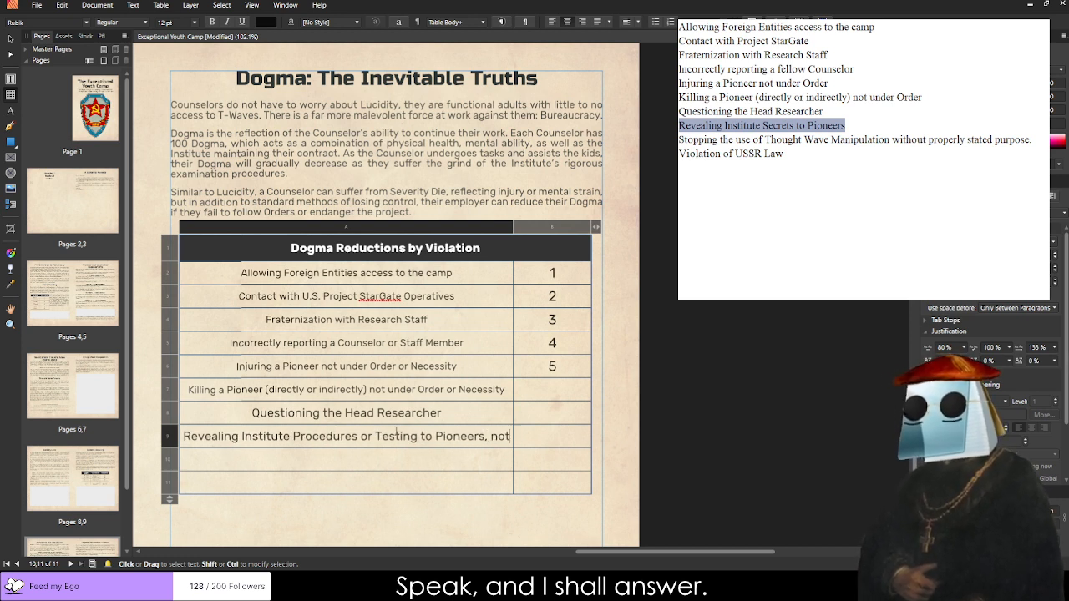
type(" under Order or N")
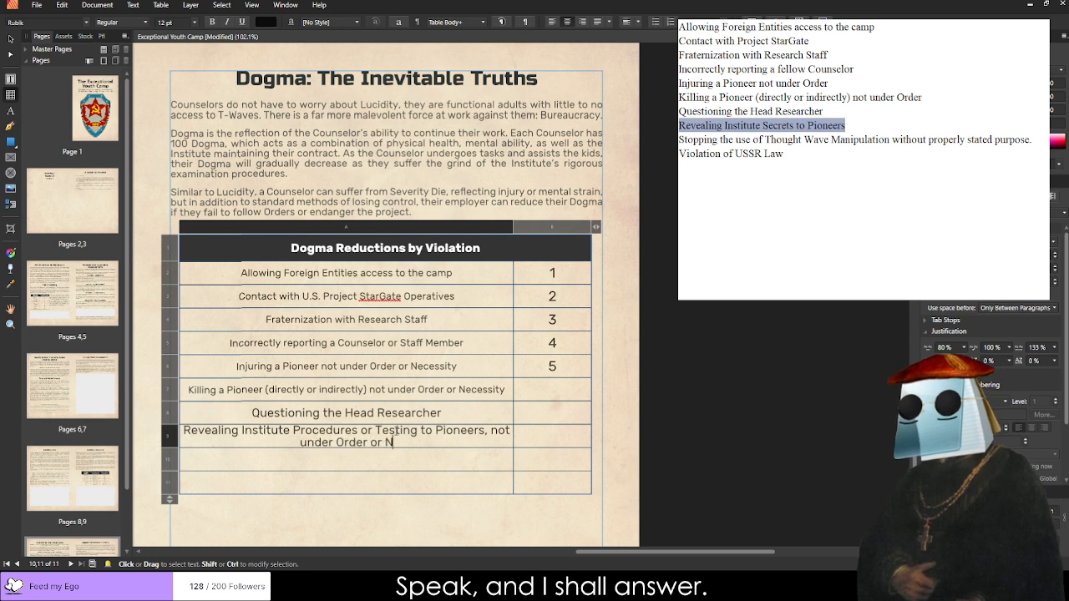
type("ecessity")
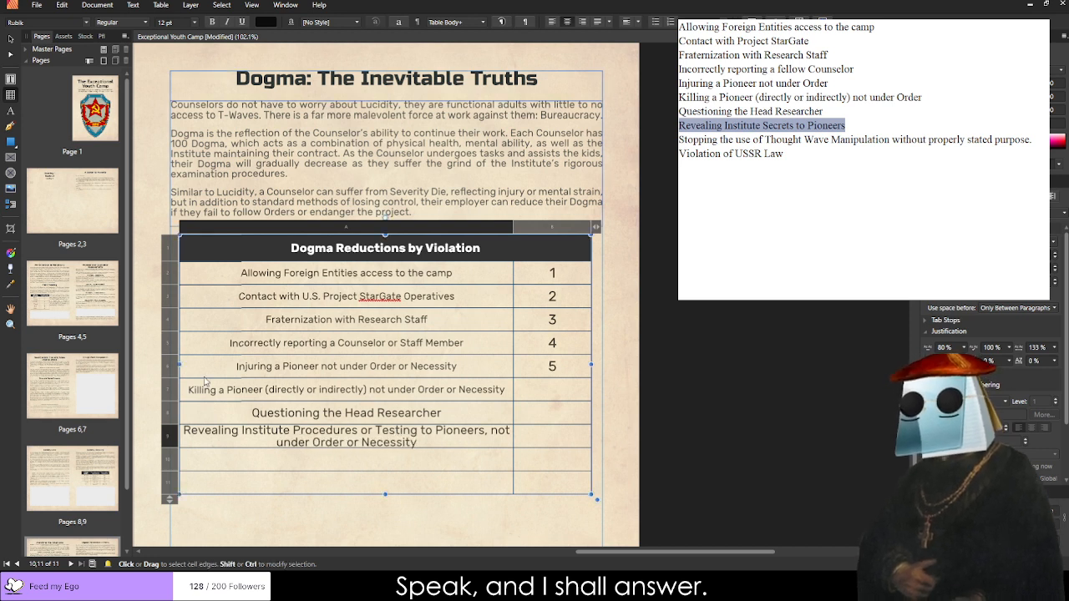
Set the font size of the filled violation cells below the header to 12 pt.
left_click_drag(447, 433, 367, 272)
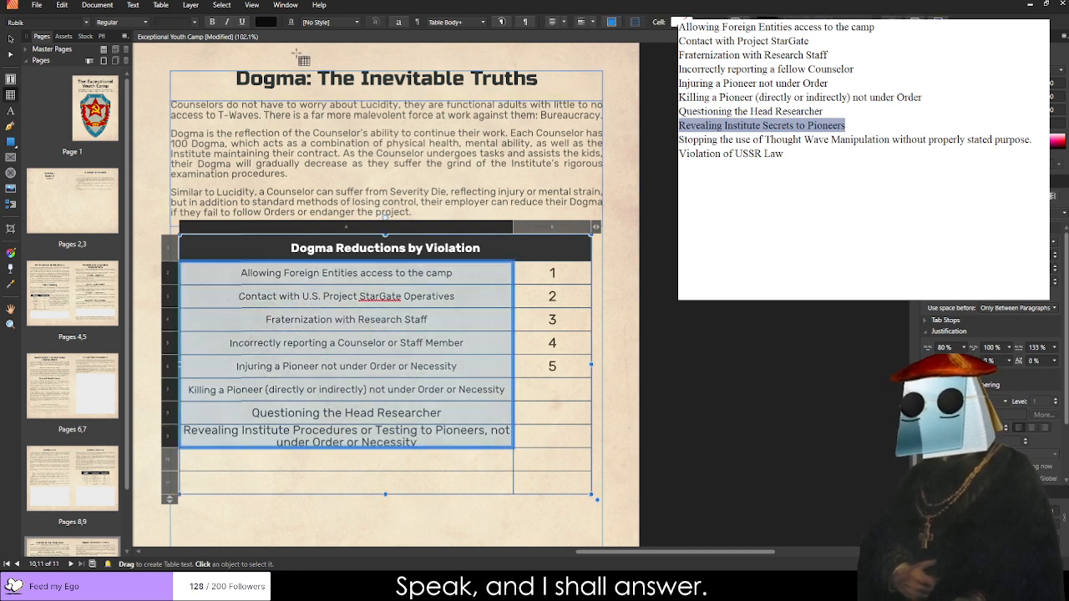
left_click(163, 23)
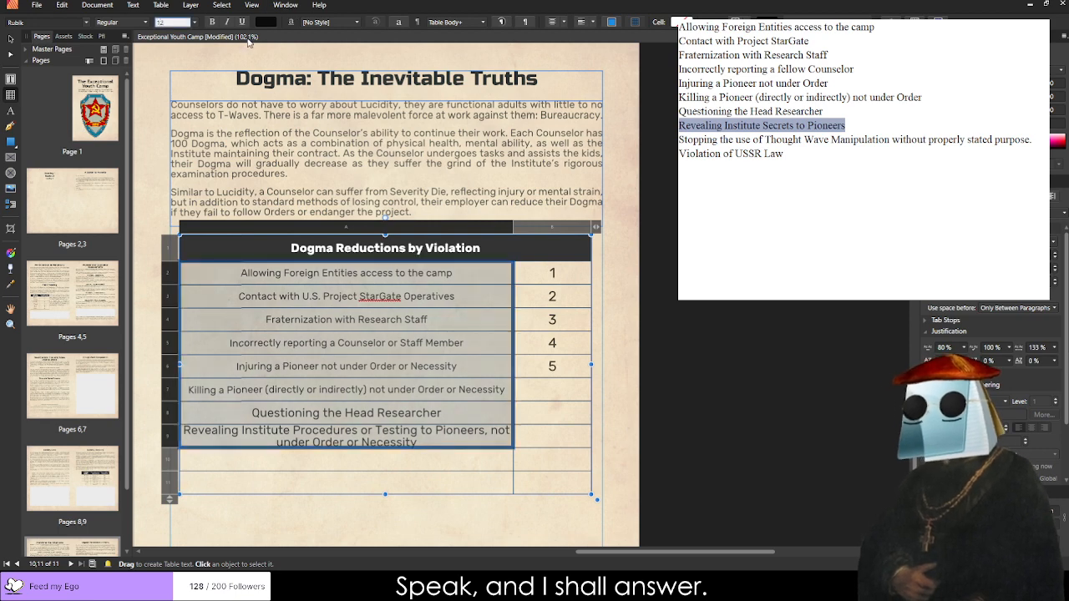
key("Return")
Fill the second-to-last row with the notes' line "Stopping the use of Thought Wave Manipulation without properly stated purpose.".
left_click(391, 461)
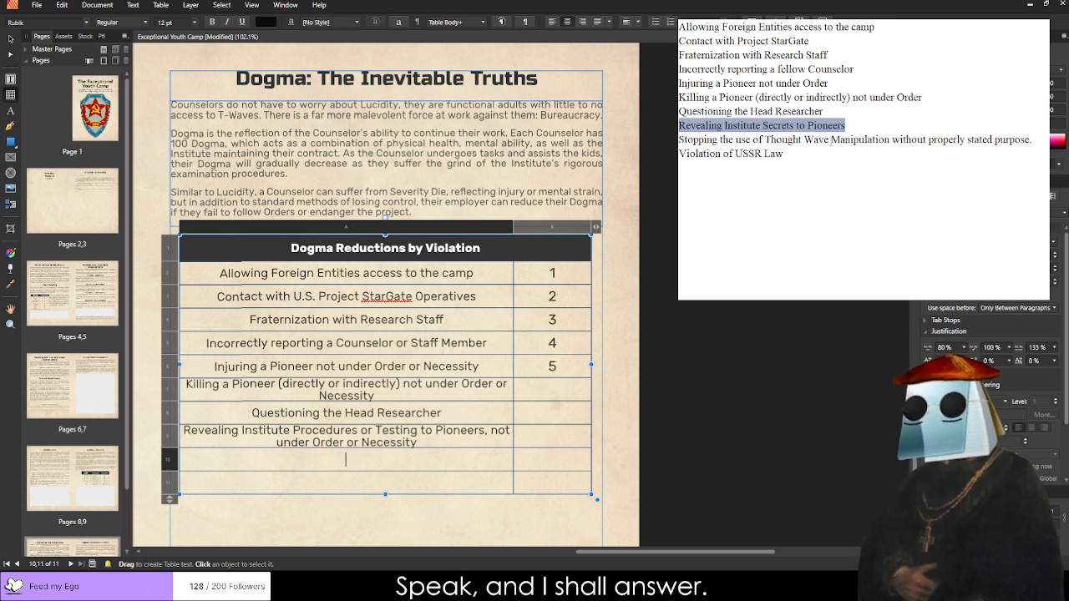
left_click_drag(1030, 140, 678, 140)
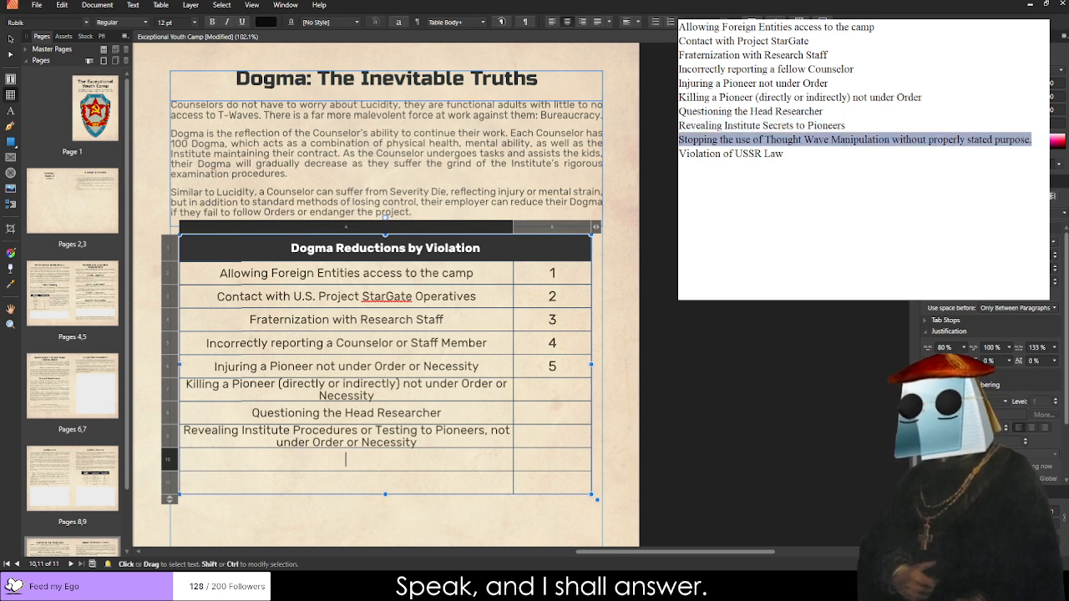
type("Stopping the use of Thought Wave Manipulation without properly stated purpose.")
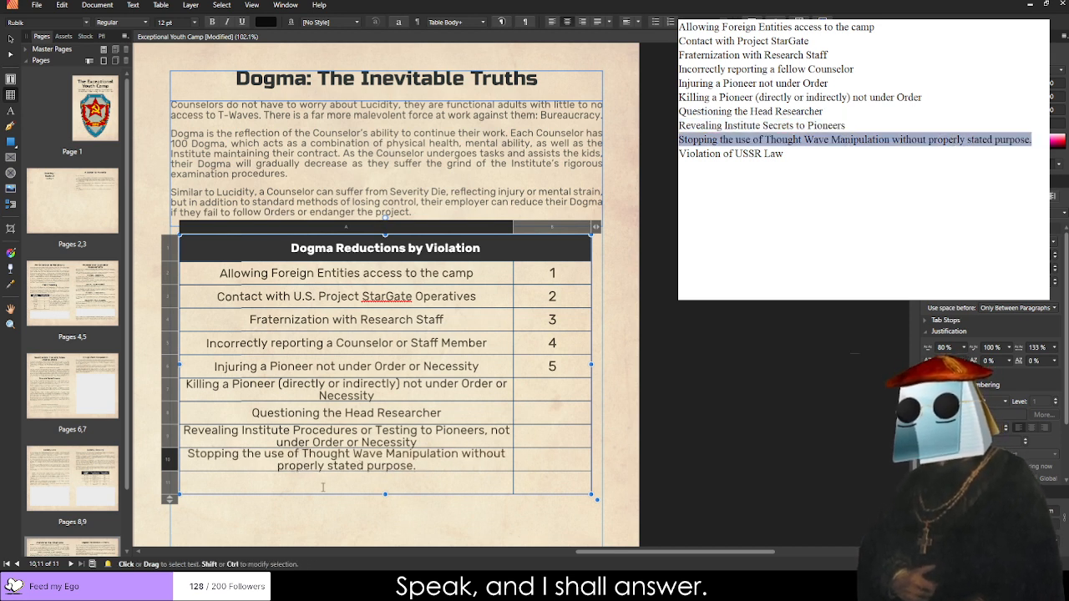
Fill the last row with "Violation of USSR Law" and remove the period ending the Thought Wave Manipulation row.
left_click_drag(880, 169, 678, 154)
key("ctrl+c")
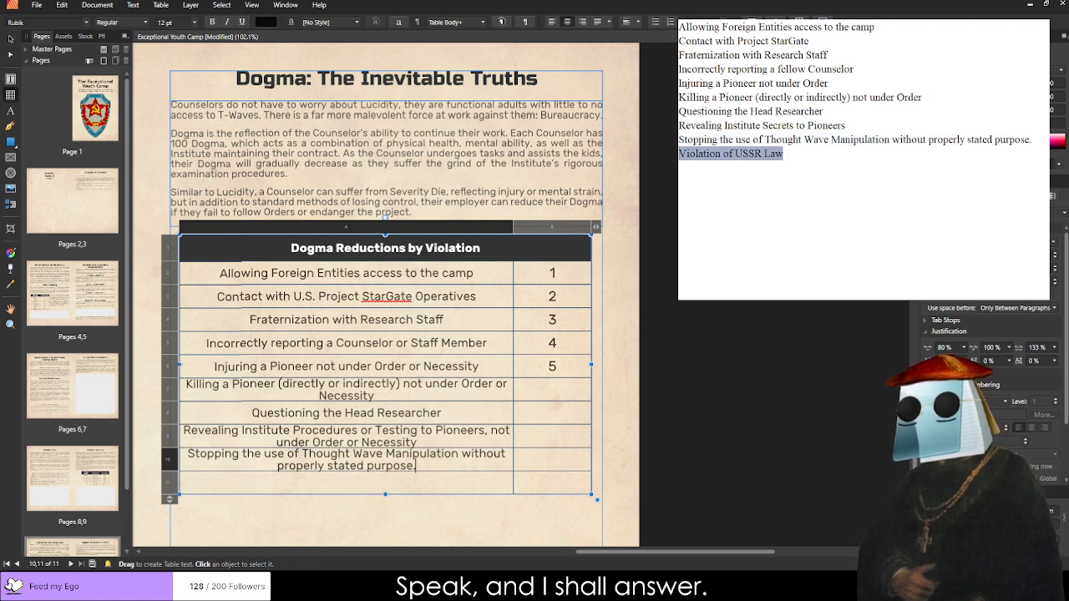
left_click(430, 478)
key("ctrl+v")
left_click(428, 467)
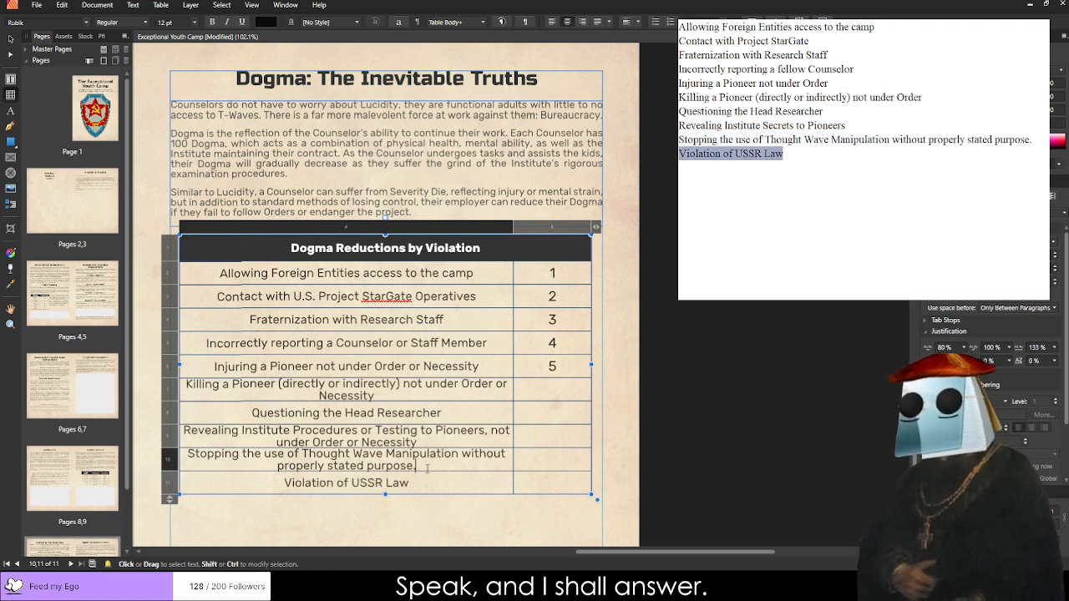
key("BackSpace")
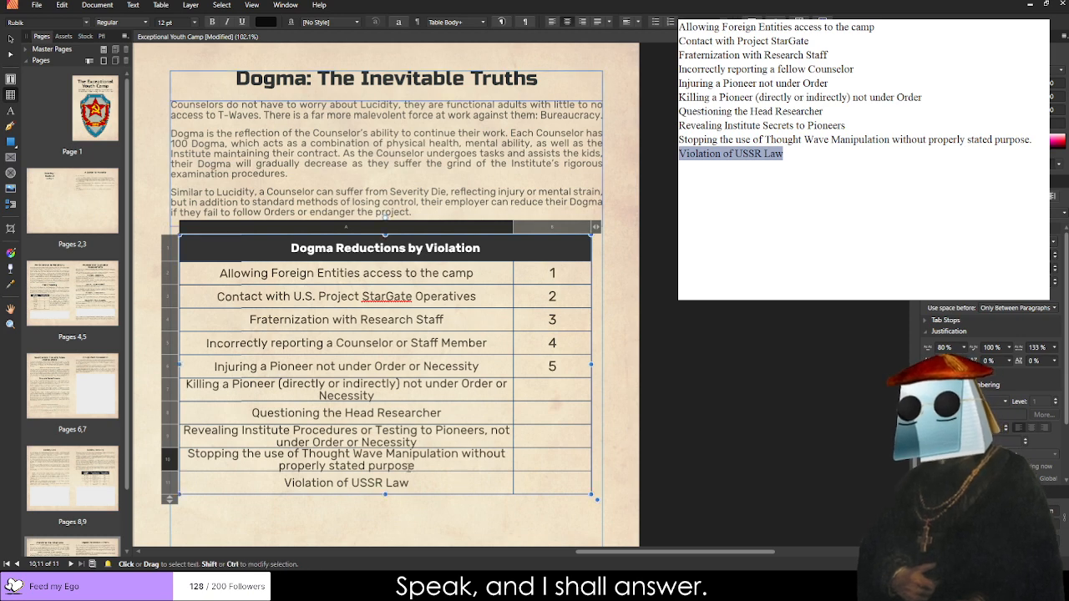
Slightly reduce the height of the ten violation rows.
left_click_drag(186, 483, 196, 274)
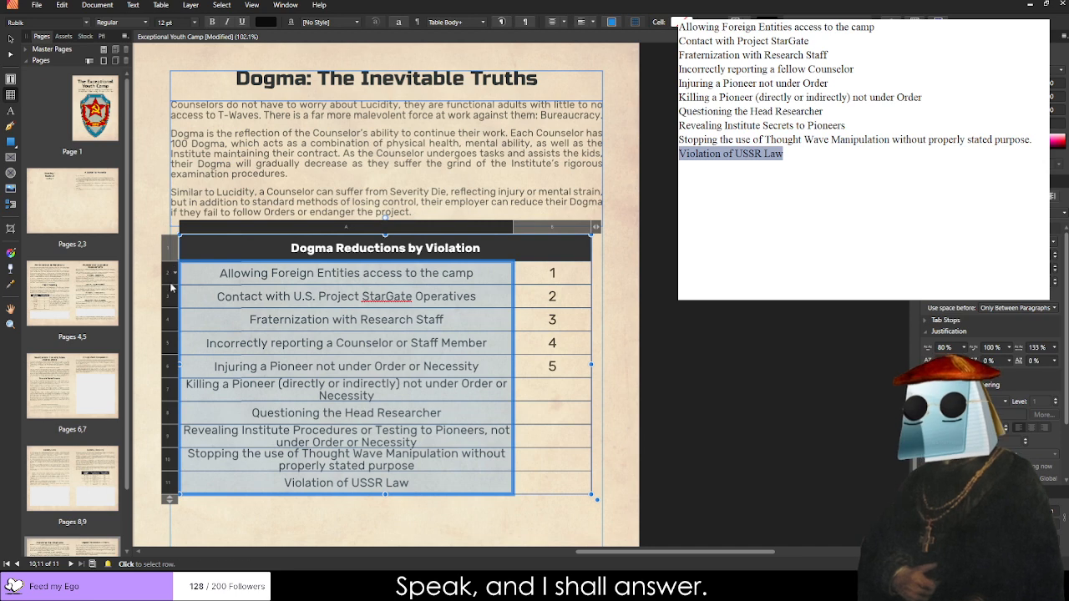
mouse_move(168, 284)
left_mouse_down()
mouse_move(170, 294)
mouse_move(172, 284)
left_mouse_up()
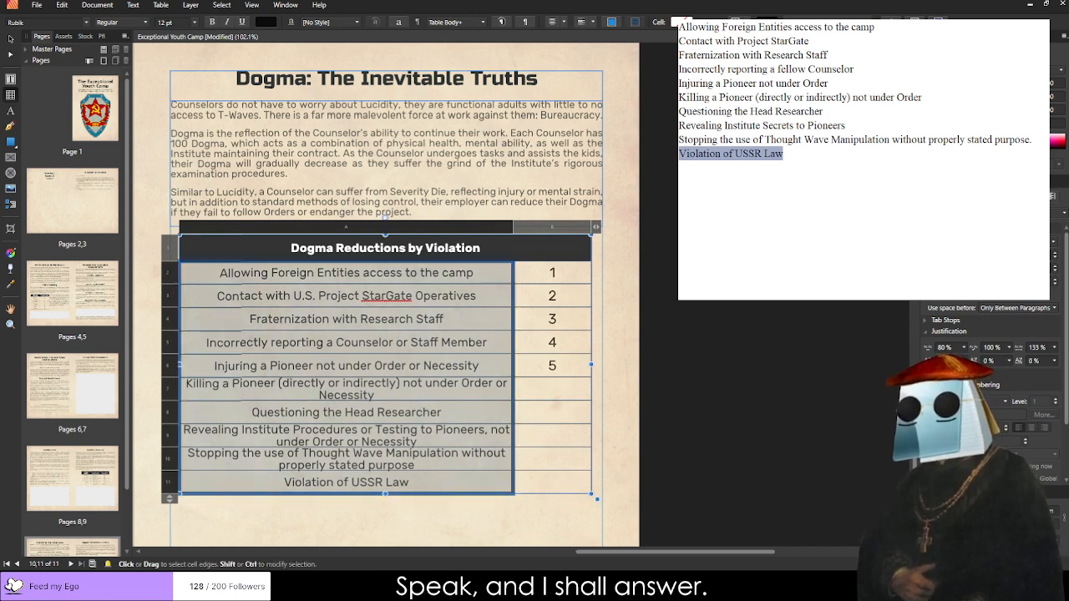
left_click(556, 249)
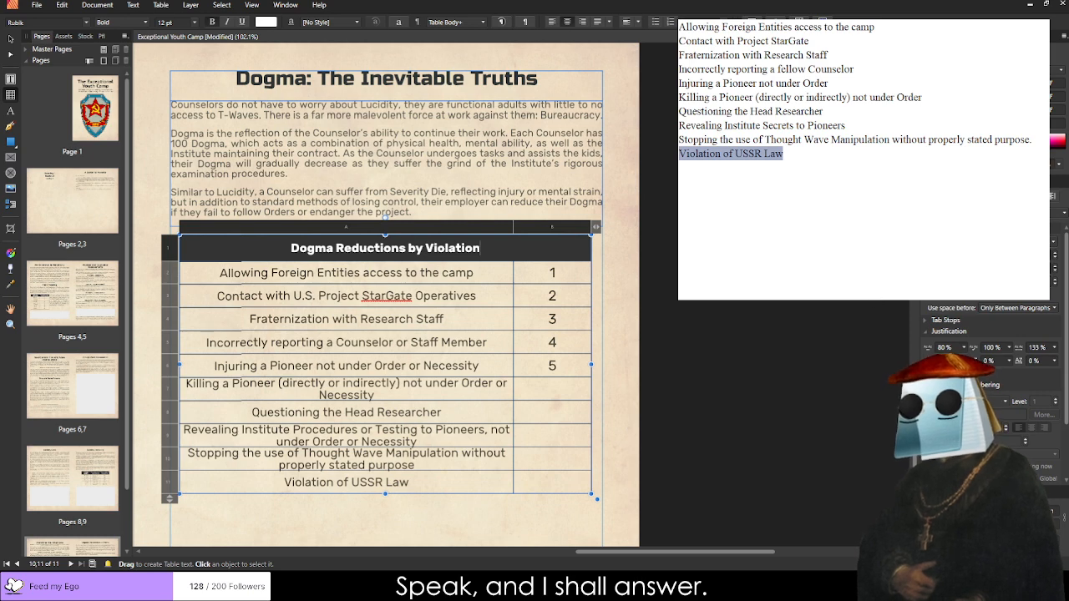
left_click(883, 299)
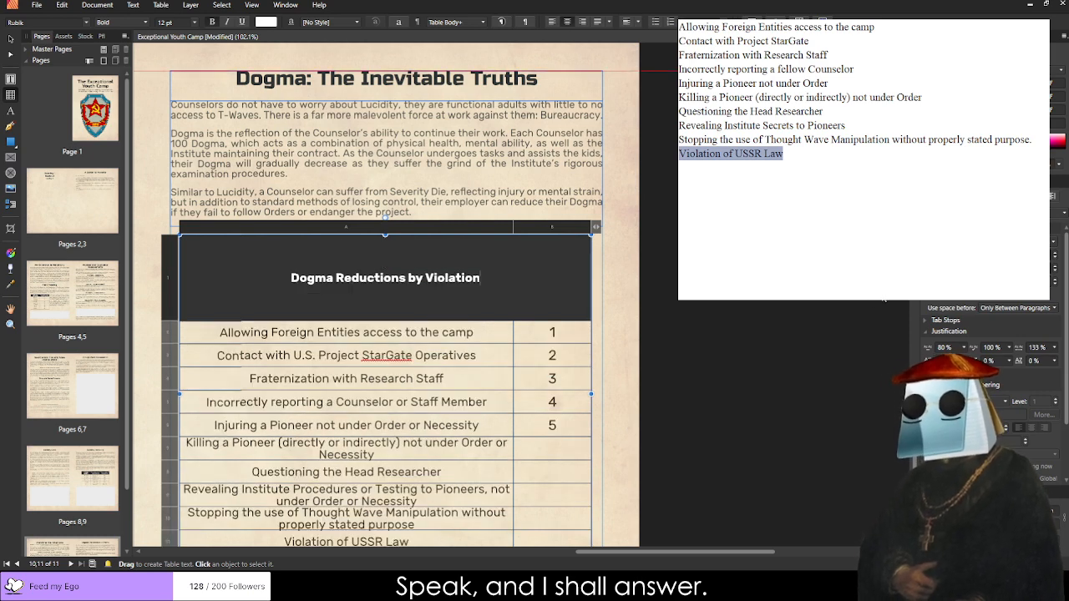
key("ctrl+z")
Select all cells below the header in both columns and shrink their row height a little further.
left_click(396, 275)
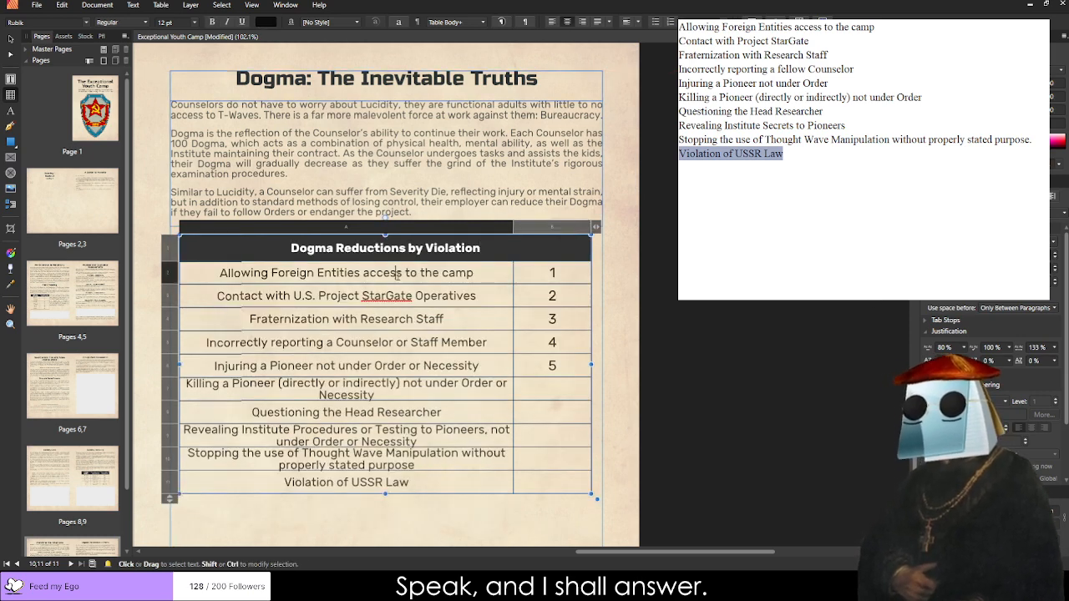
left_click_drag(388, 276, 534, 483)
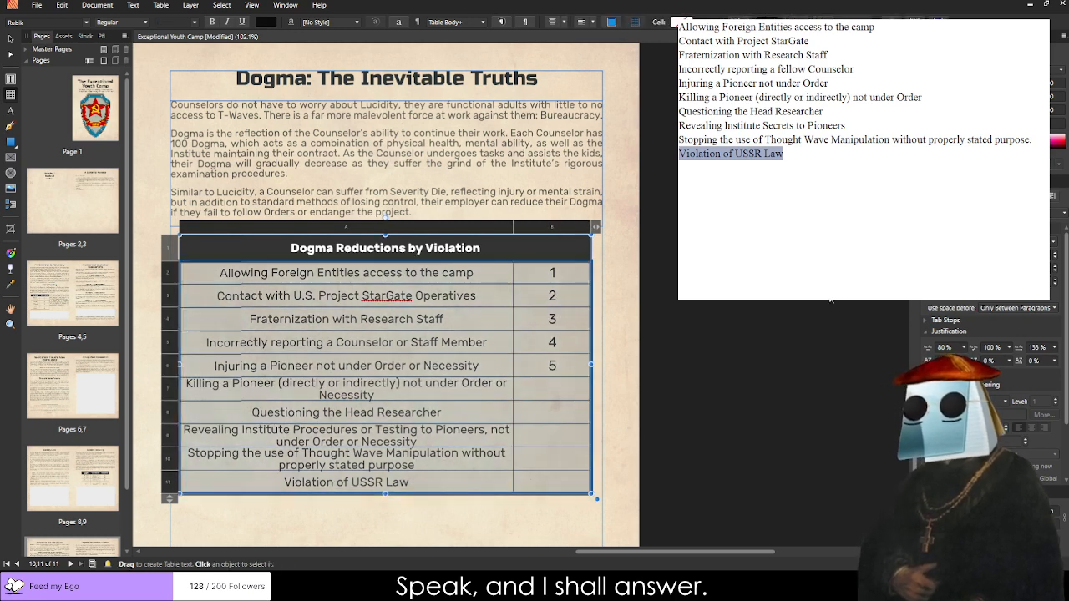
left_click_drag(385, 493, 385, 490)
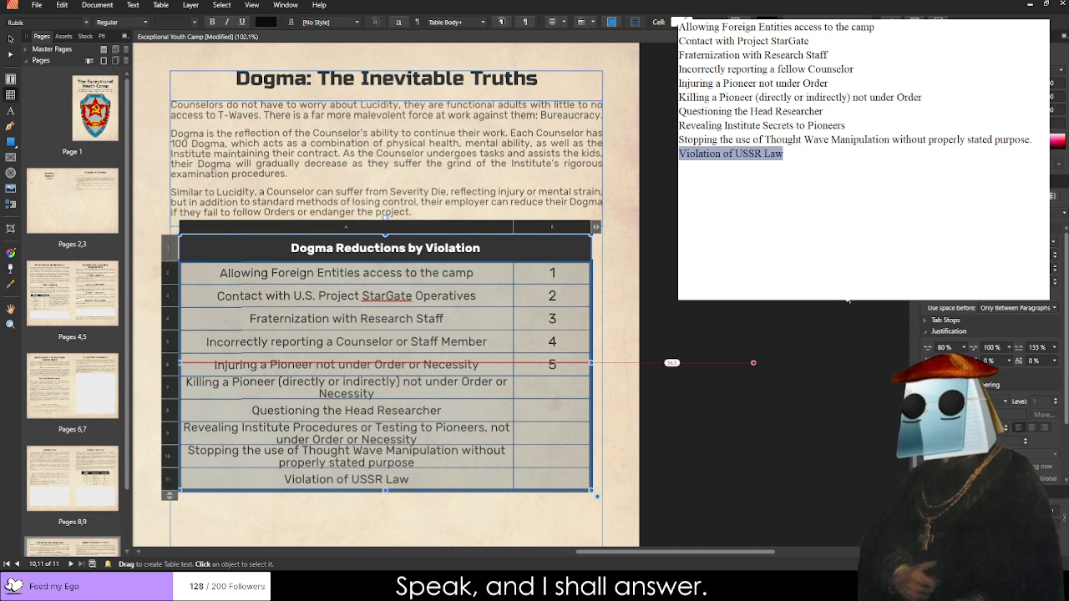
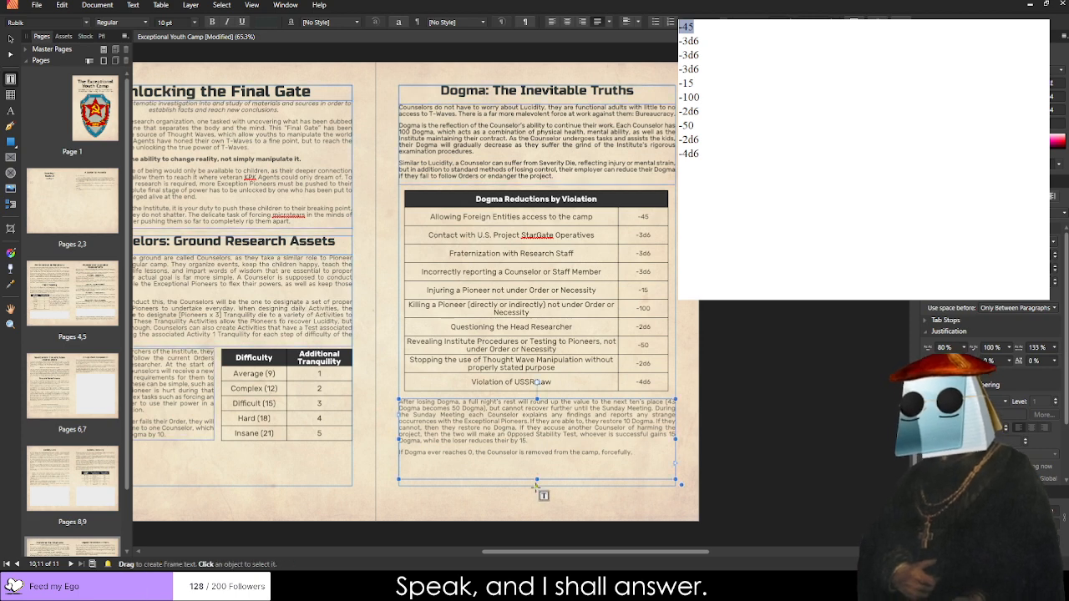
Shorten the text frame below the Dogma table to end just under its last line, and deselect it.
left_click_drag(539, 484, 538, 459)
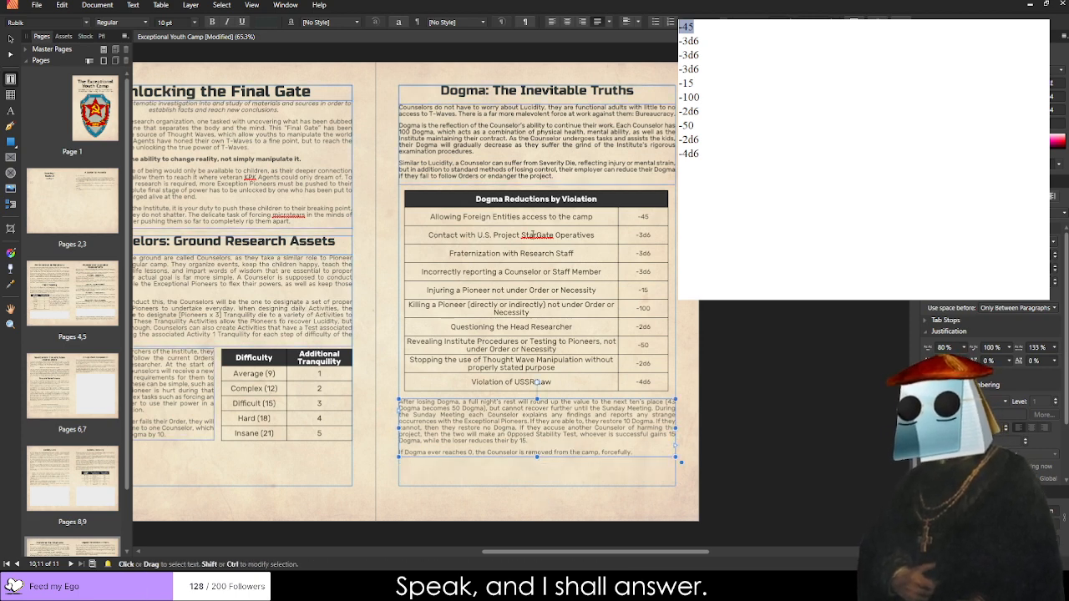
key("v")
left_click(752, 289)
Examine the layout of the Dogma spread and the Lucidity spread before it in preview mode.
scroll(751, 289, "down", 4)
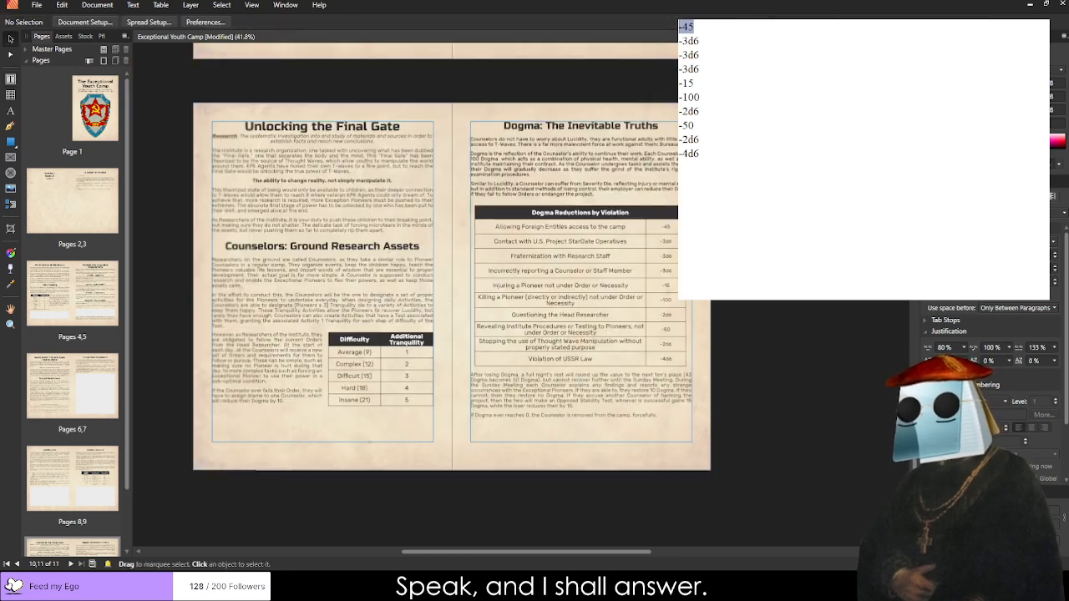
scroll(667, 237, "up", 5)
scroll(510, 258, "down", 4)
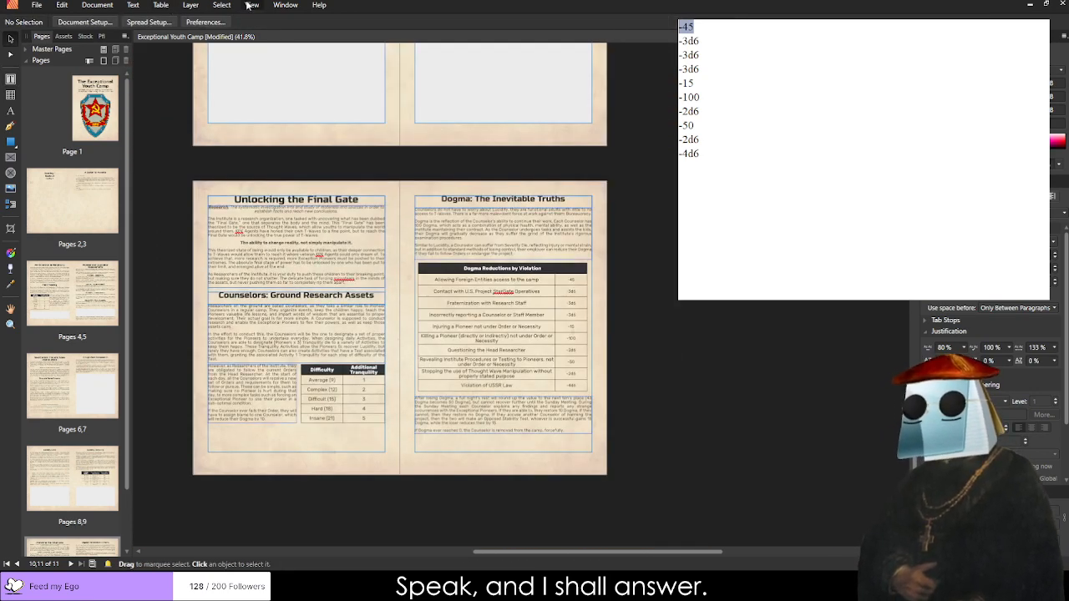
scroll(289, 277, "down", 2)
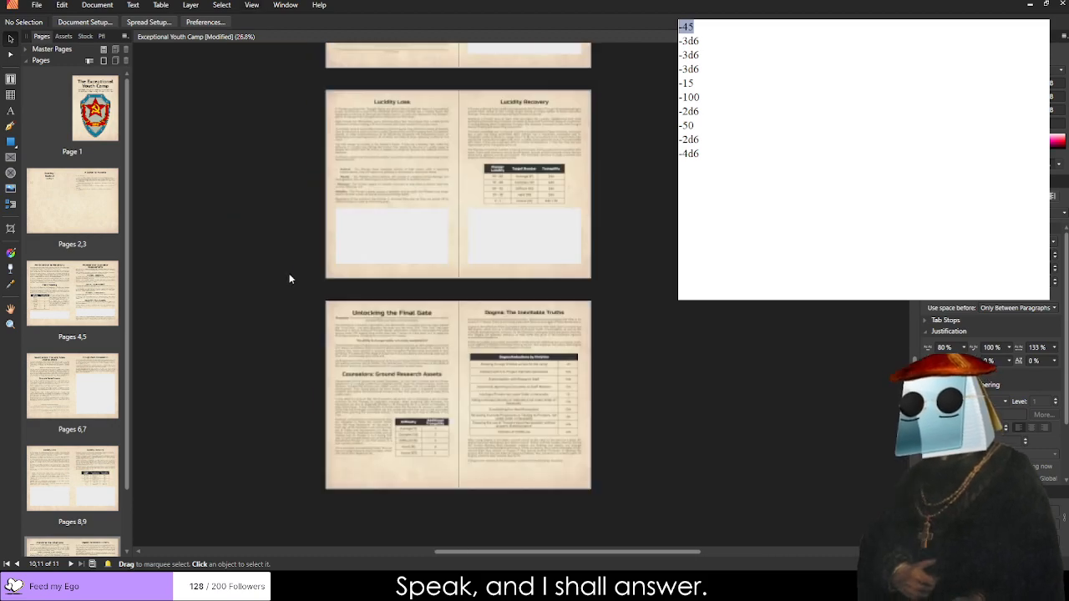
scroll(632, 334, "up", 5)
scroll(620, 295, "up", 6)
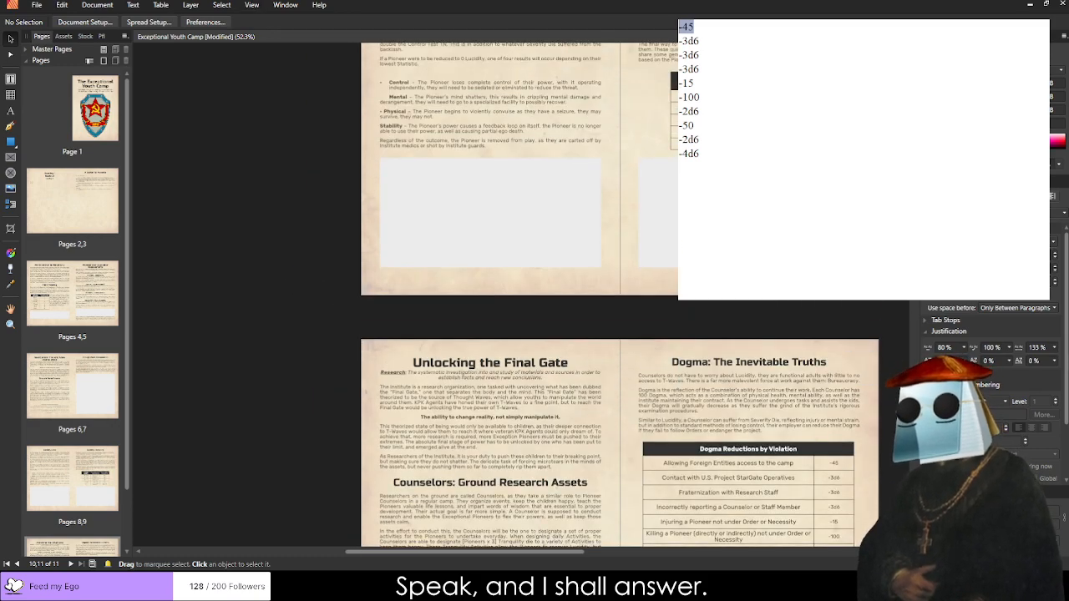
left_click_drag(669, 224, 528, 103)
key("ctrl+z")
left_click(257, 332)
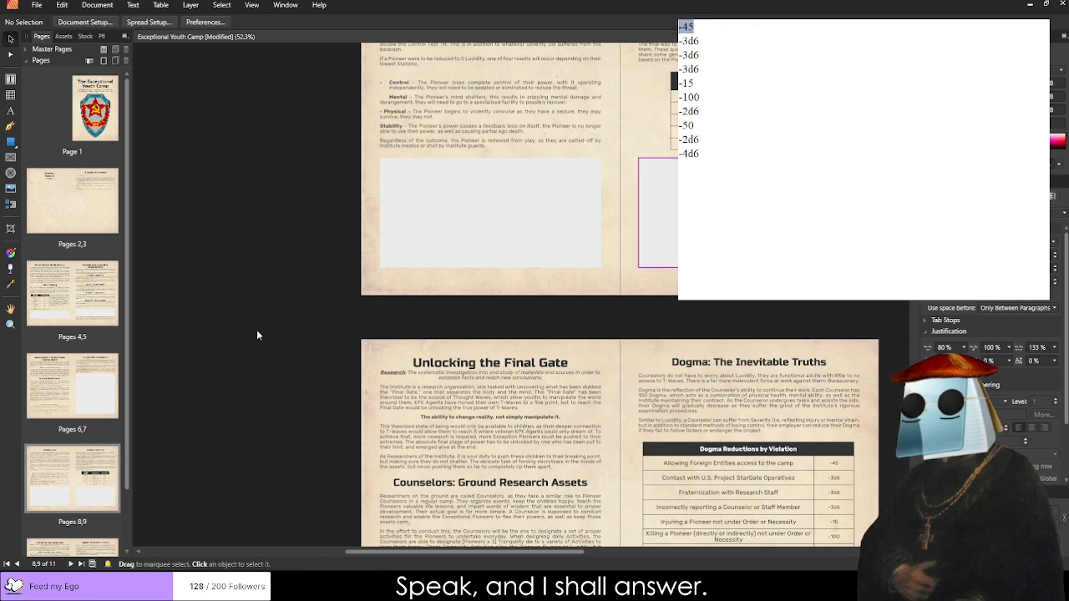
left_click_drag(258, 257, 203, 418)
scroll(274, 336, "down", 6)
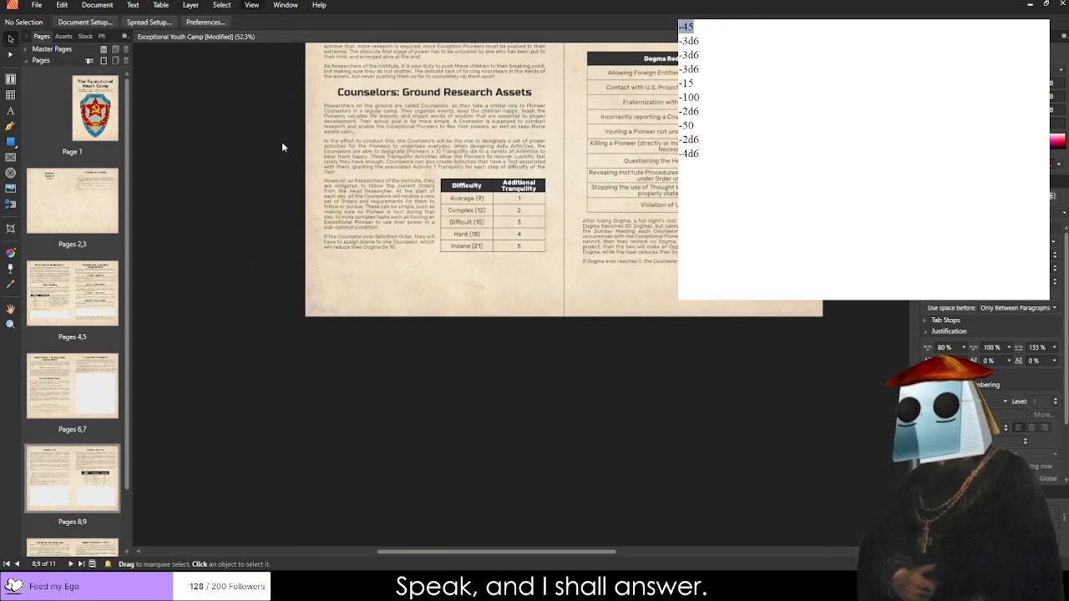
Turn off the preview mode and add a blank two-page spread after pages 10 and 11.
key("ctrl+w")
scroll(270, 161, "down", 1)
scroll(86, 479, "down", 1)
scroll(86, 479, "down", 1)
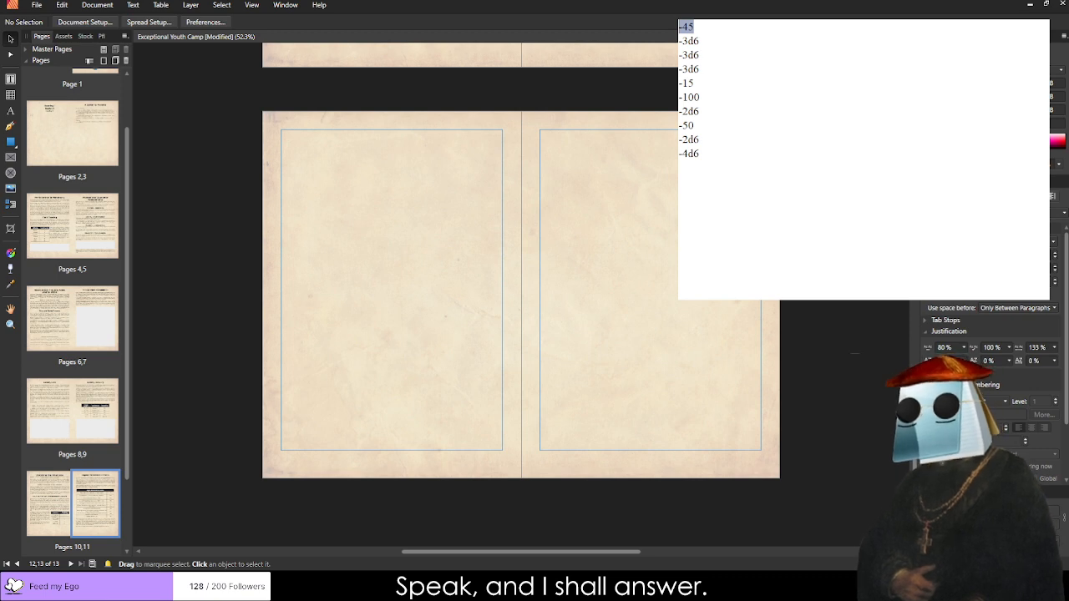
Copy the "Neurological Thought Wave Manipulation" heading and body text frames from page 6 onto the blank page 12.
double_click(95, 410)
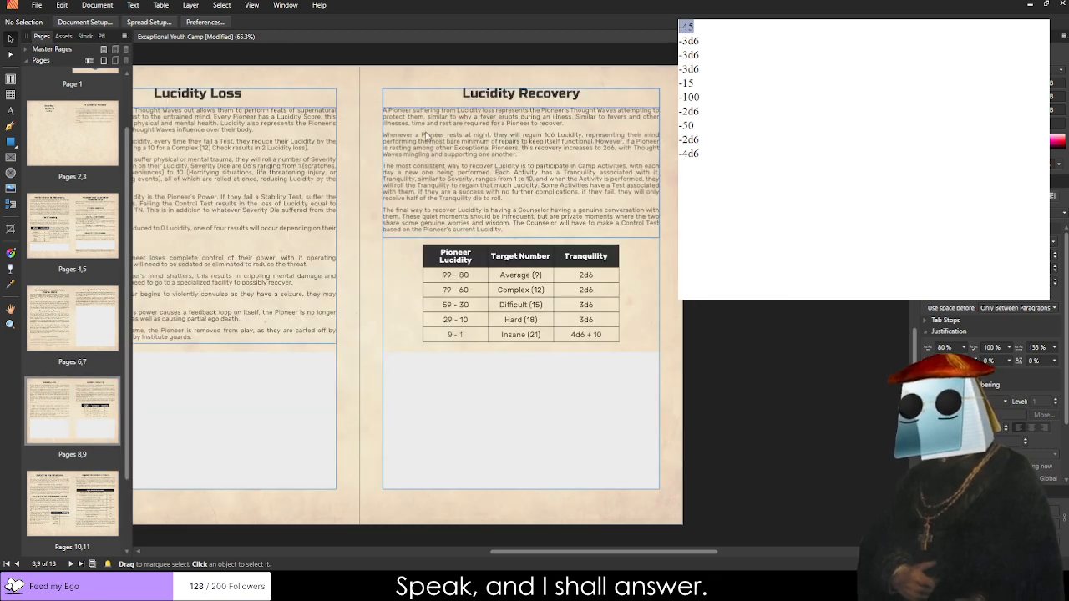
scroll(370, 206, "up", 7)
scroll(361, 218, "up", 5)
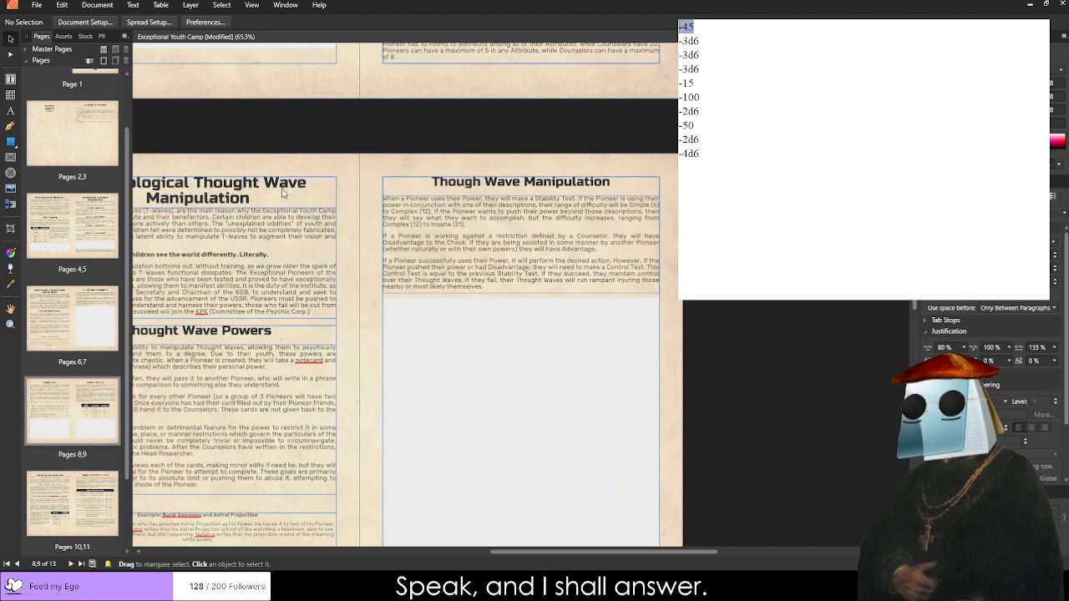
left_click(282, 230)
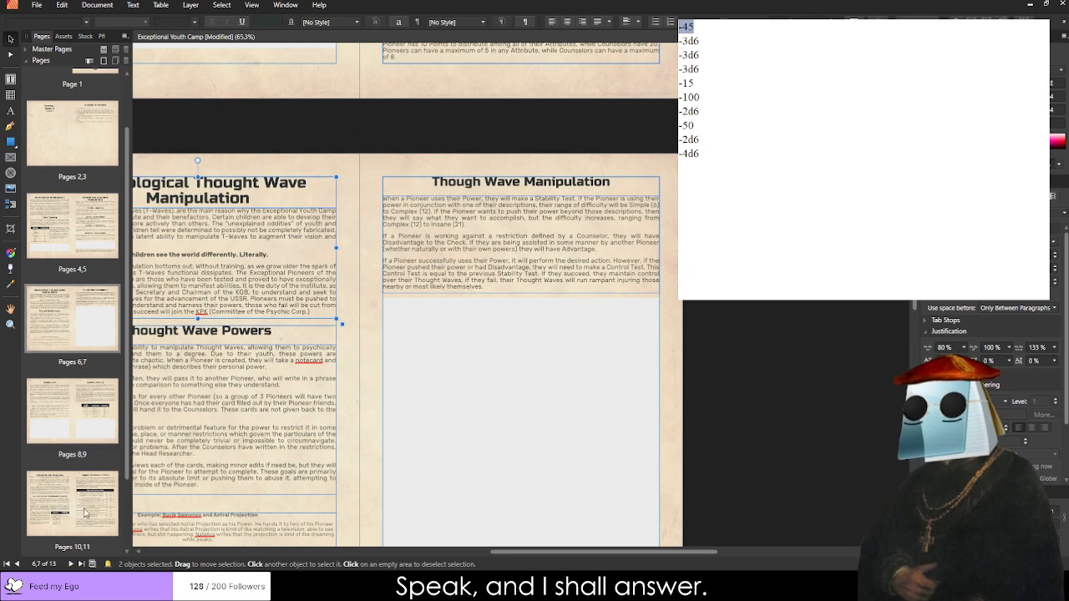
scroll(94, 508, "down", 2)
double_click(44, 523)
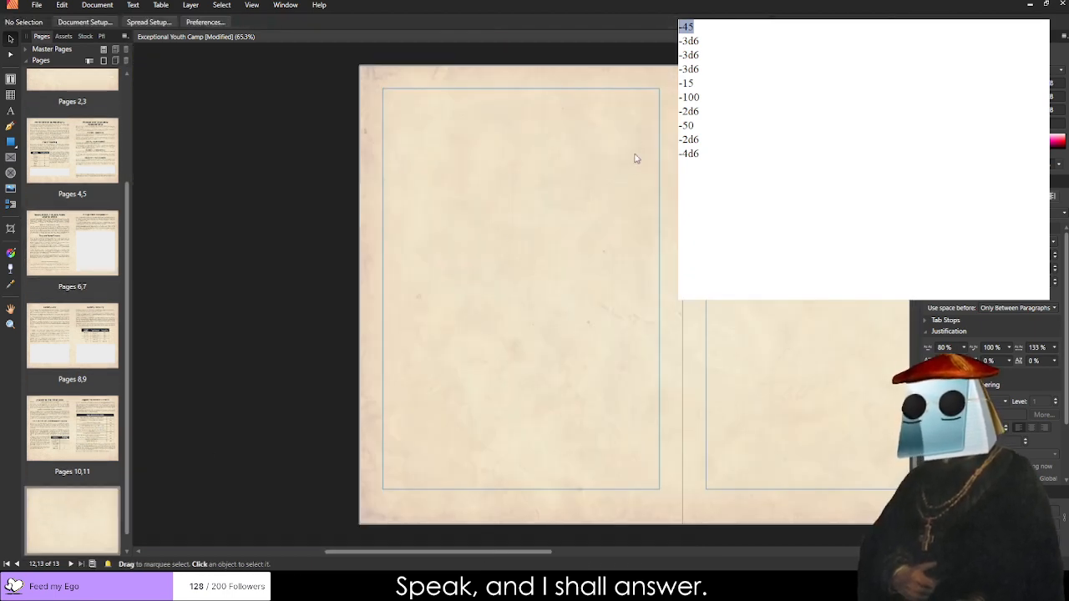
key("ctrl+v")
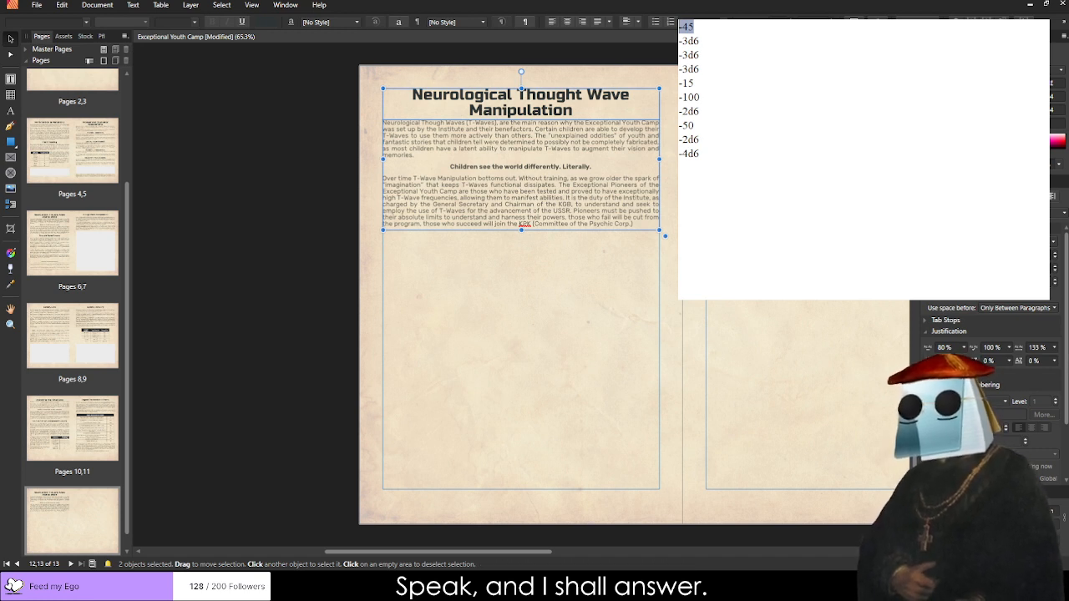
Retitle the copied heading "Summer Vacation Comes to an End", shorten its frame to one line, and move the body frame up beneath it.
triple_click(478, 98)
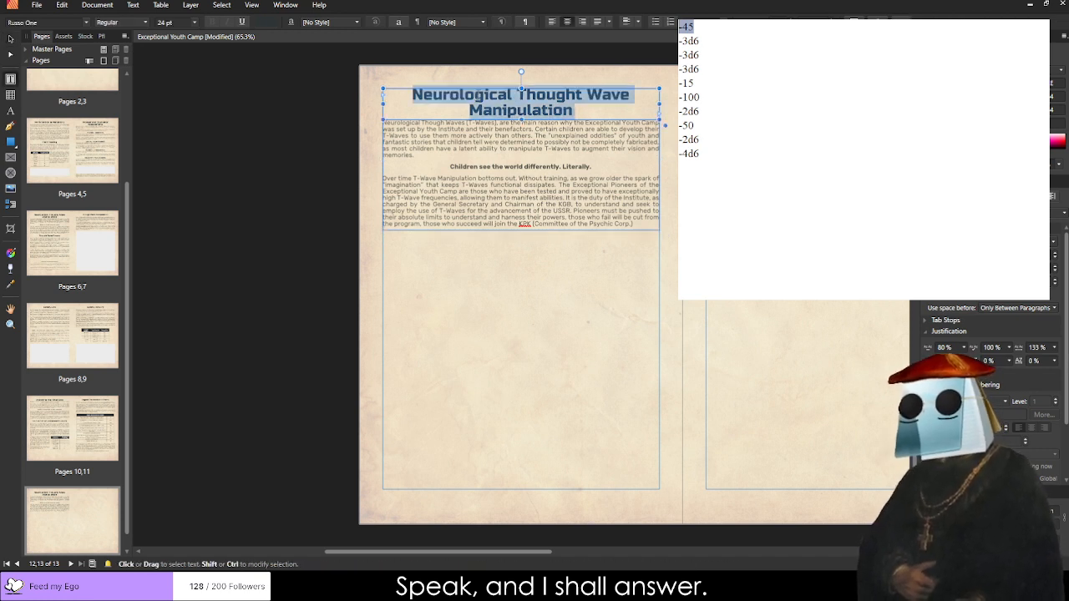
type("Summer Vacation Comes to an End")
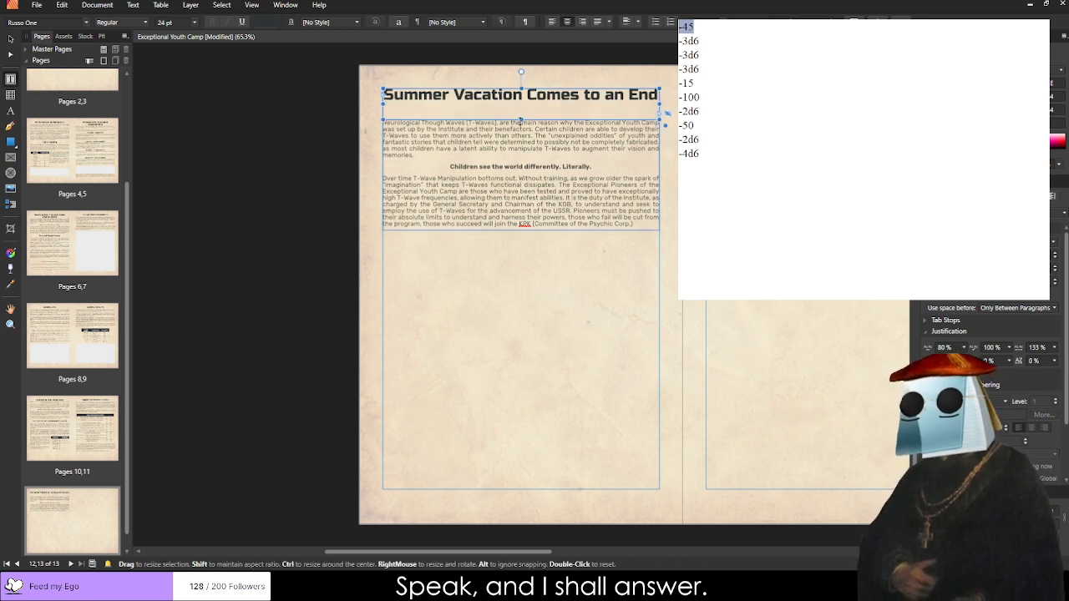
left_click_drag(521, 119, 521, 106)
left_click(528, 136)
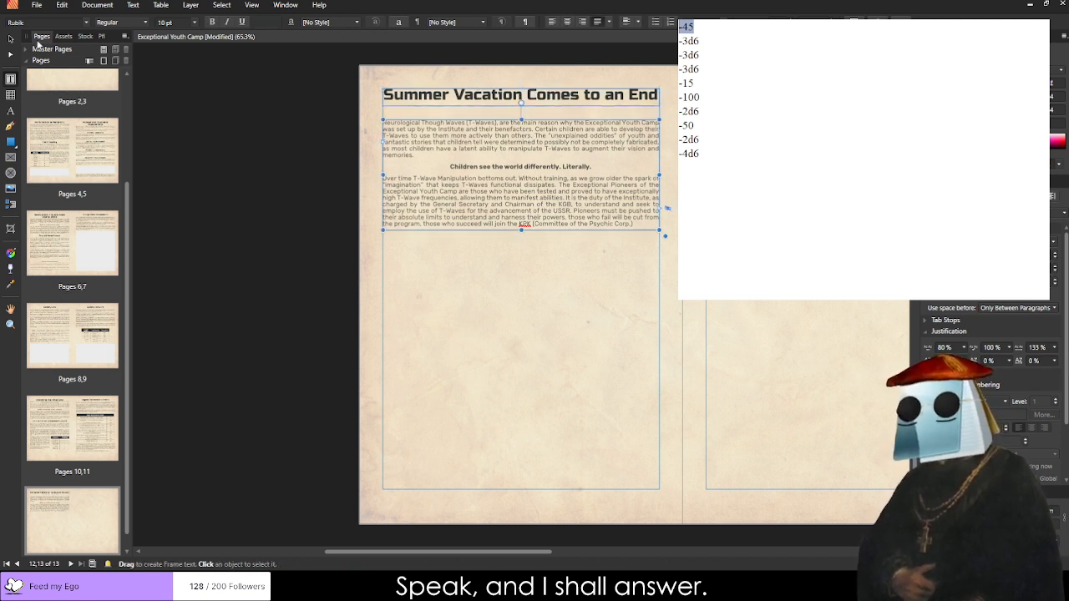
key("Escape")
left_click_drag(556, 149, 556, 136)
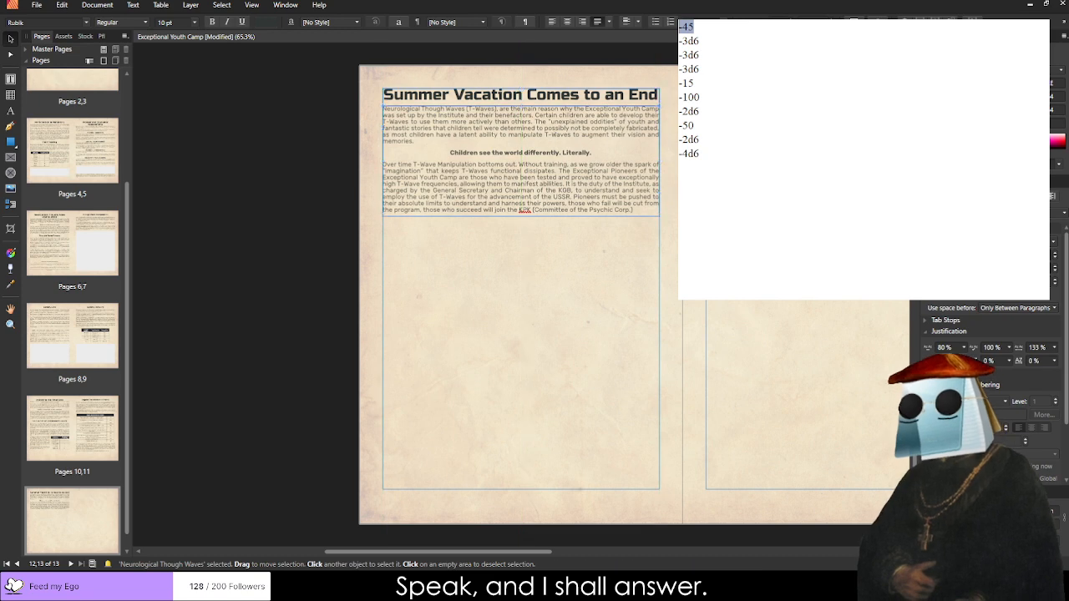
key("Escape")
Replace the copied body text with the prepared Summer Vacation text and lengthen its frame to show every line.
scroll(642, 98, "up", 2)
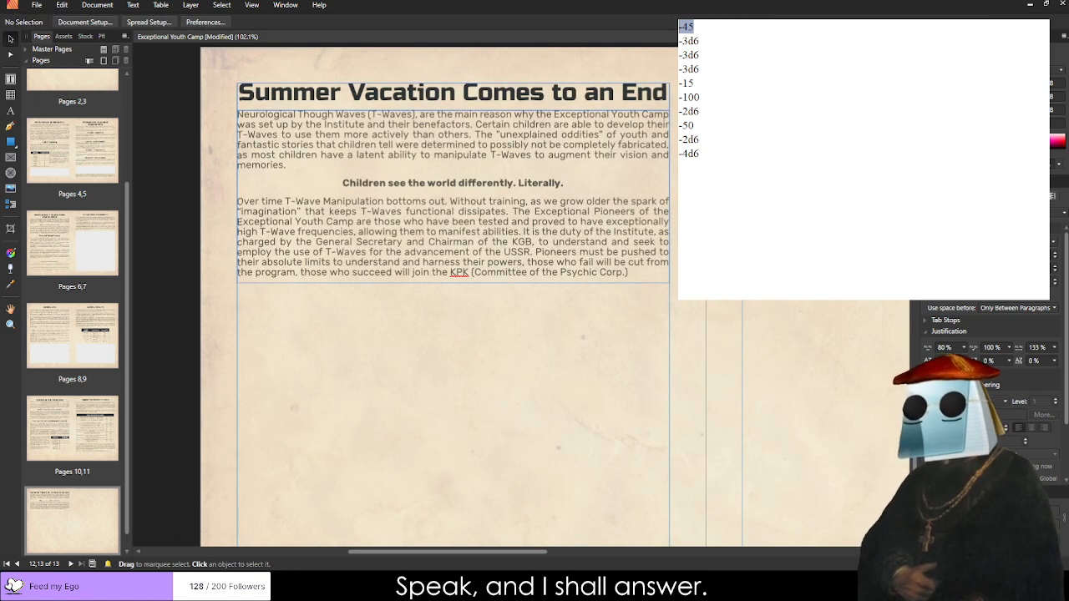
left_click(402, 233)
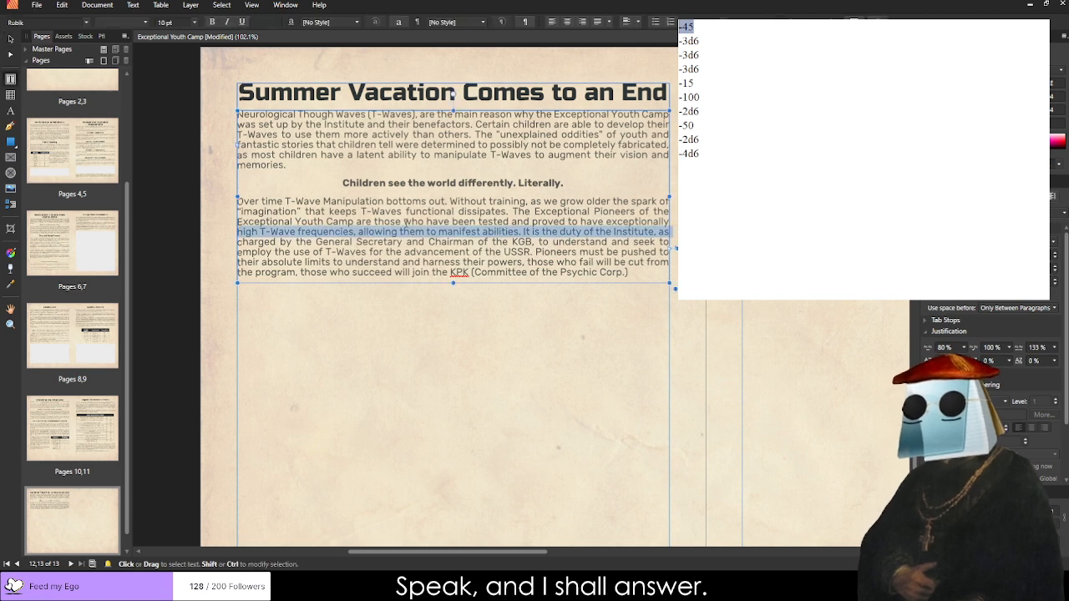
double_click(414, 222)
key("ctrl+a")
key("ctrl+v")
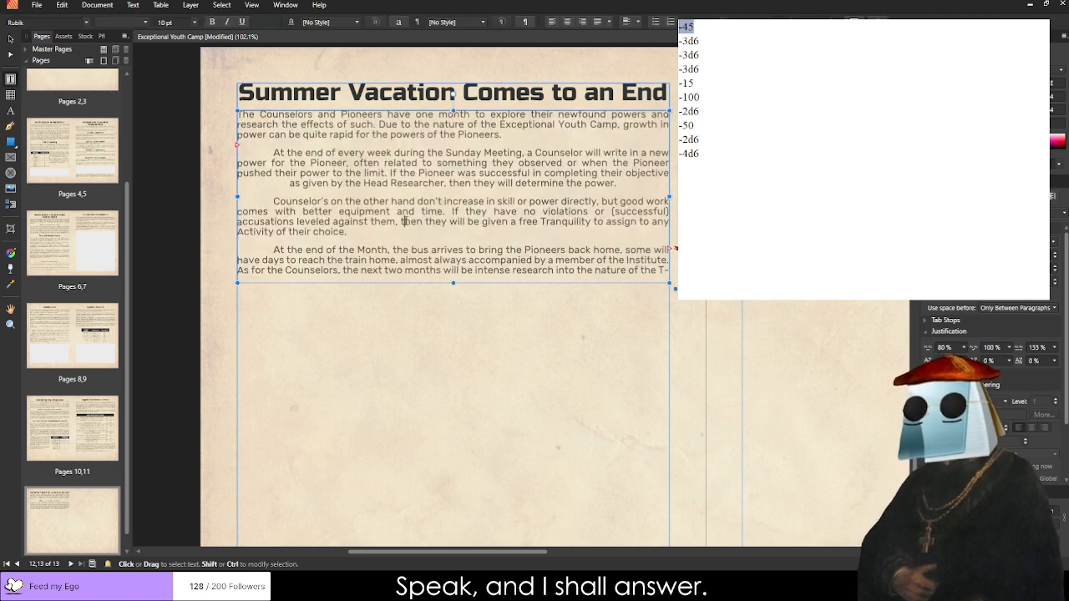
key("ctrl+a")
left_click(406, 221)
key("ctrl+a")
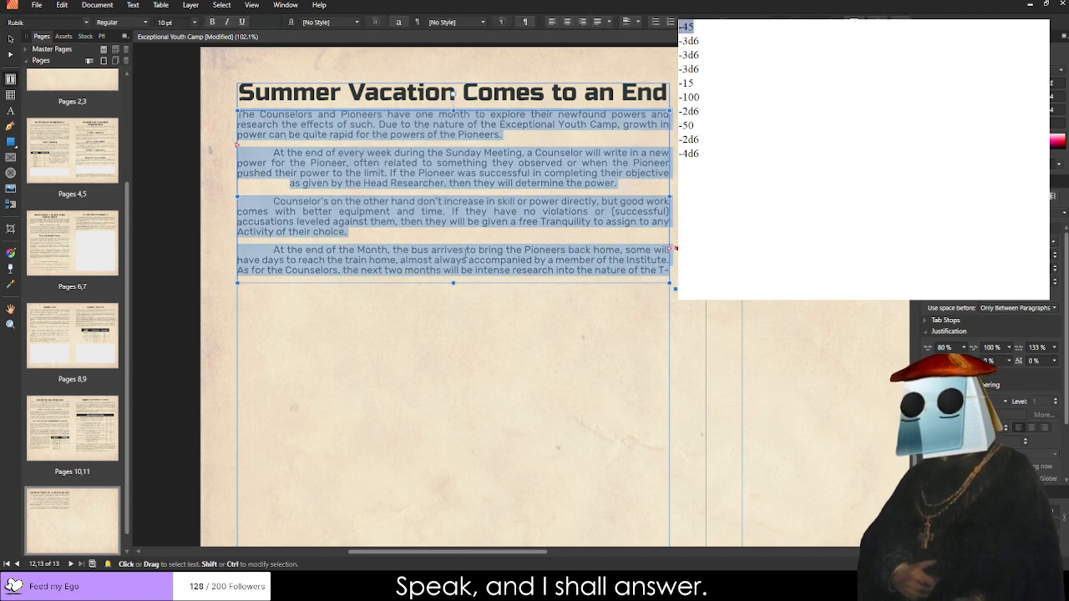
left_click_drag(453, 283, 453, 310)
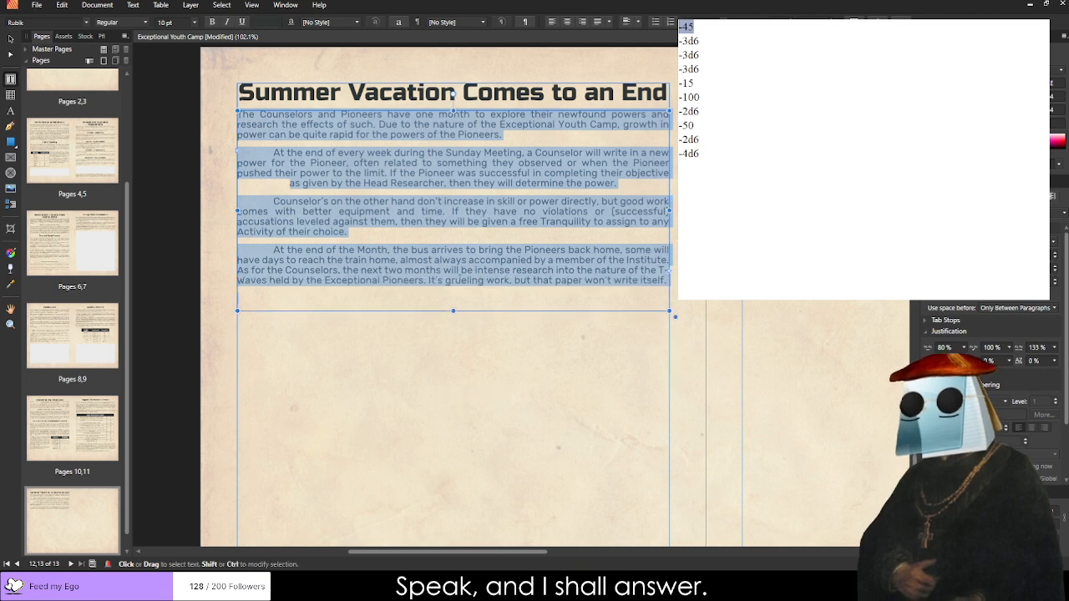
Justify all of the Summer Vacation body text with the last line of each paragraph aligned left.
double_click(500, 281)
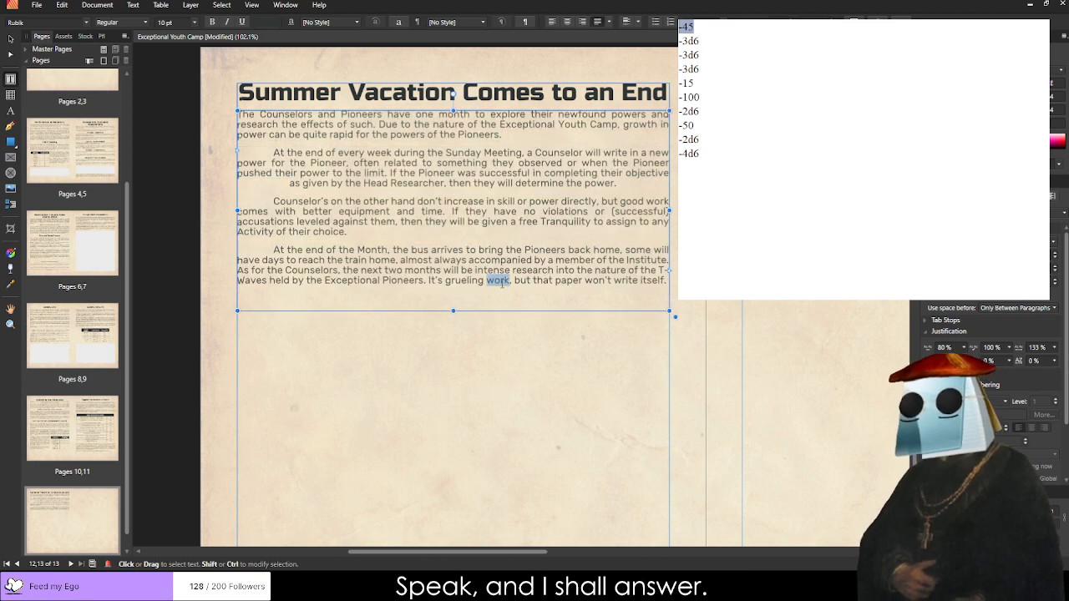
key("ctrl+a")
key("Right")
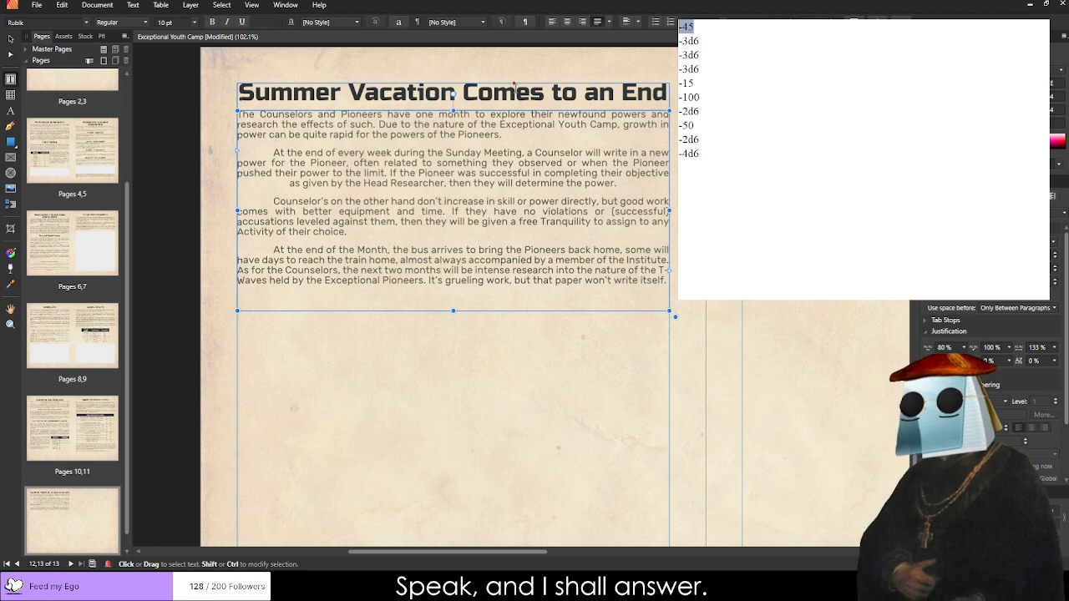
key("ctrl+a")
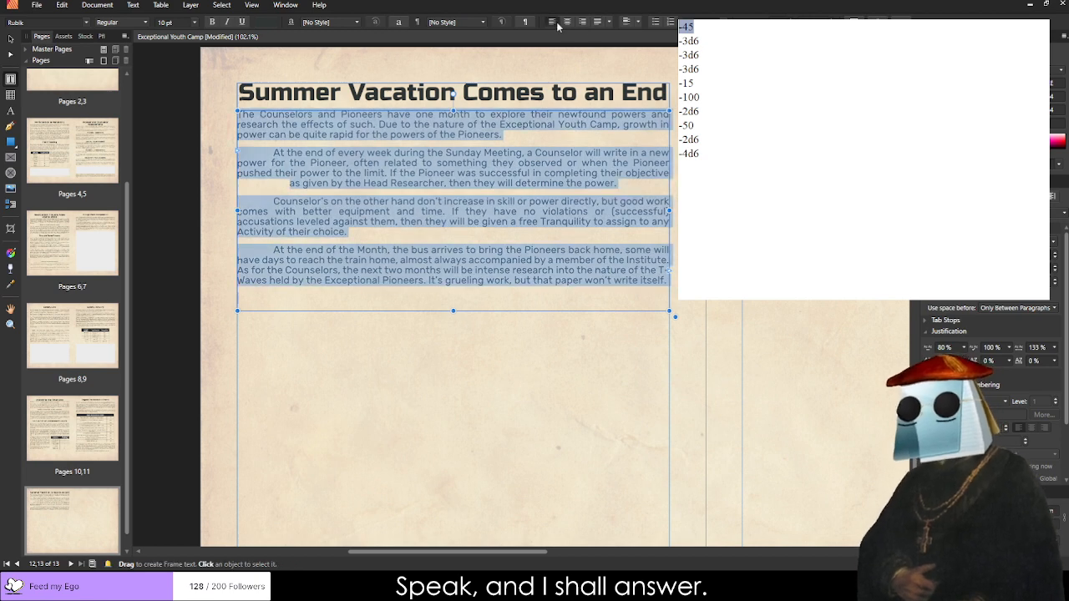
left_click(553, 22)
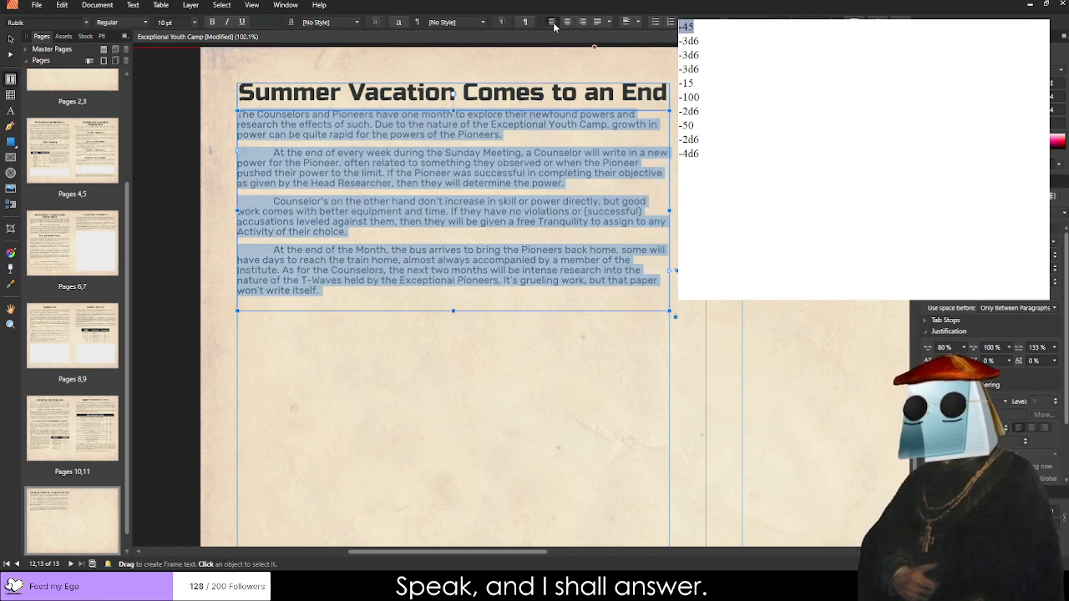
left_click(598, 22)
Remove the indent at the start of the second, third and fourth Summer Vacation paragraphs.
left_click(432, 183)
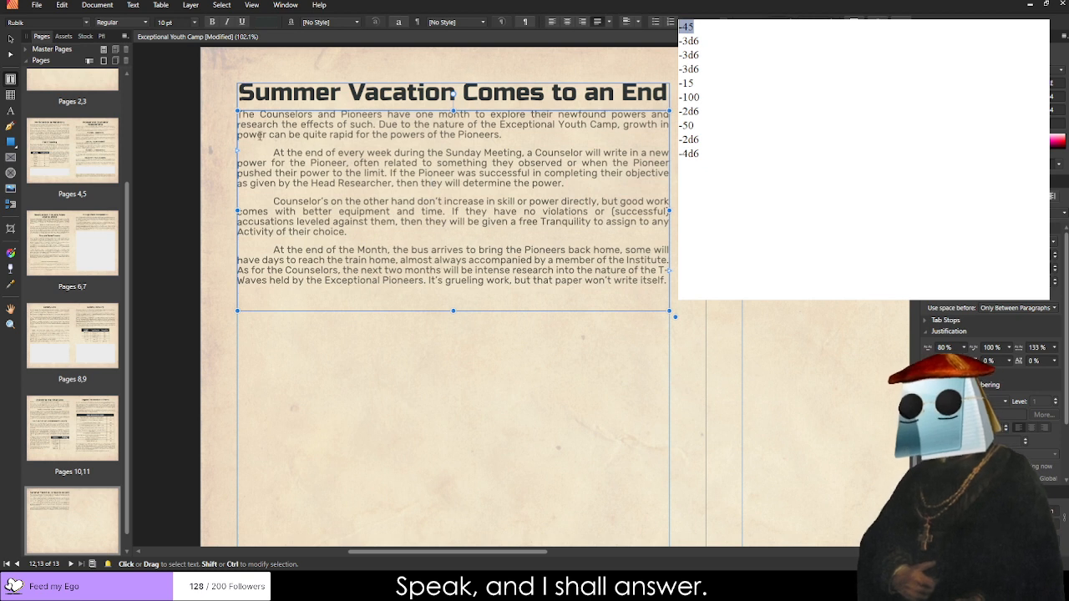
key("Down")
key("BackSpace")
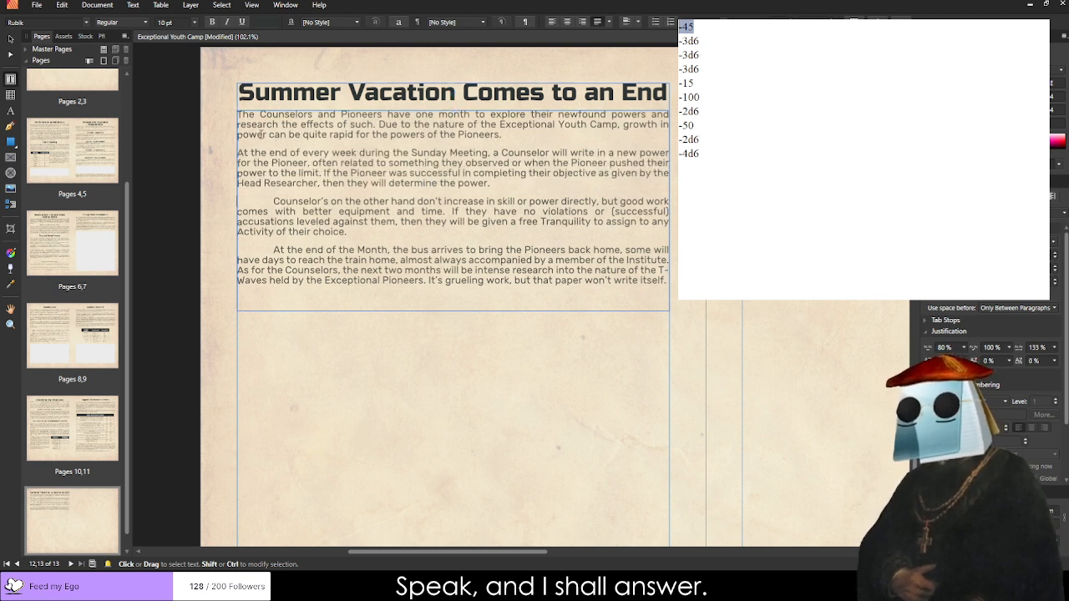
key("BackSpace")
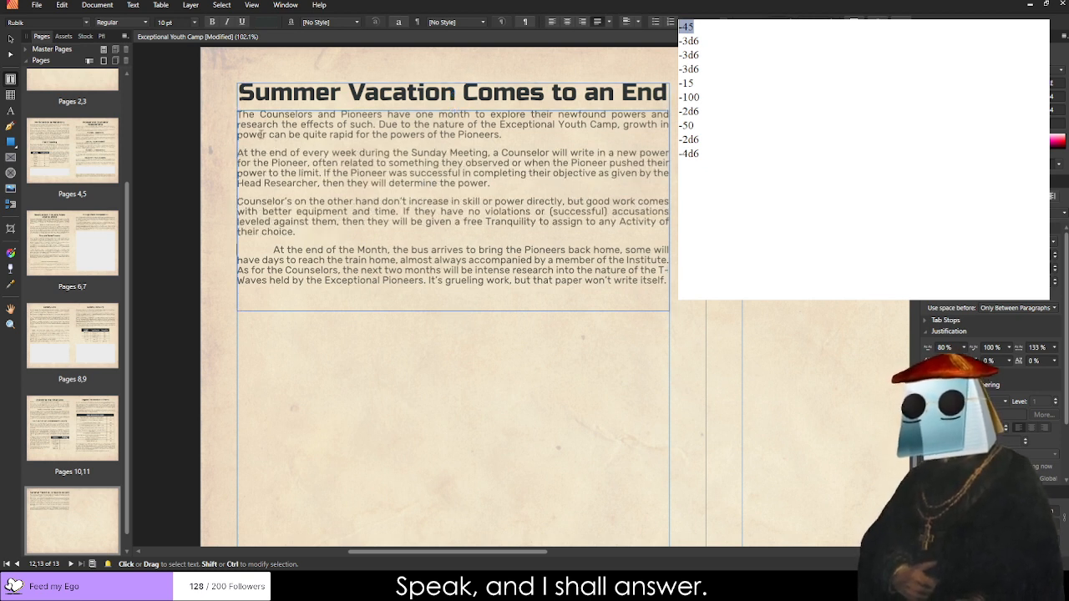
key("BackSpace")
Shorten the Summer Vacation body frame to end just under its last line, and deselect it.
key("Escape")
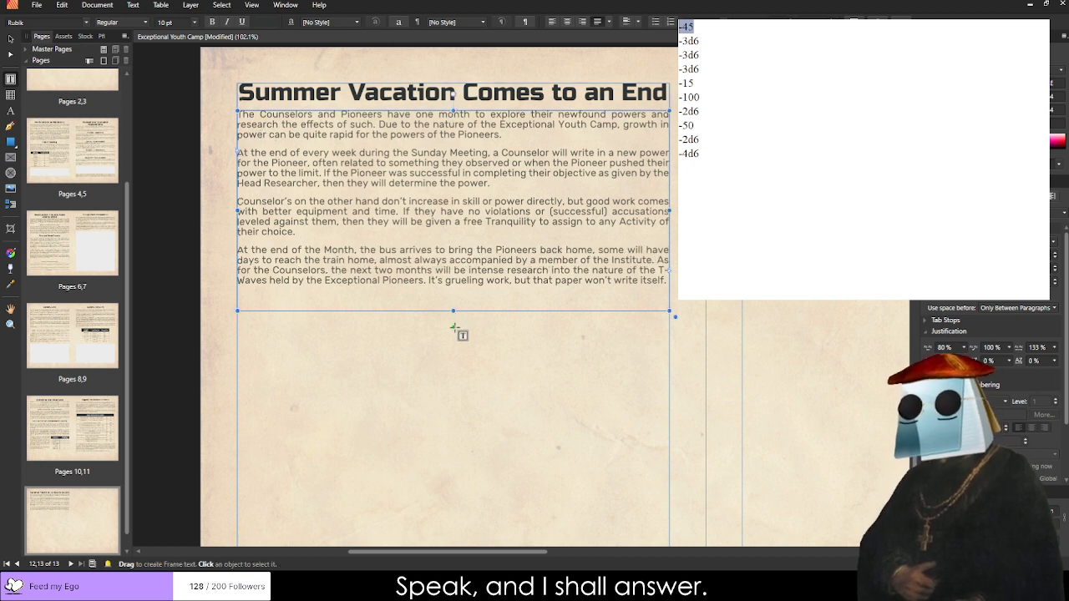
left_click_drag(453, 310, 384, 291)
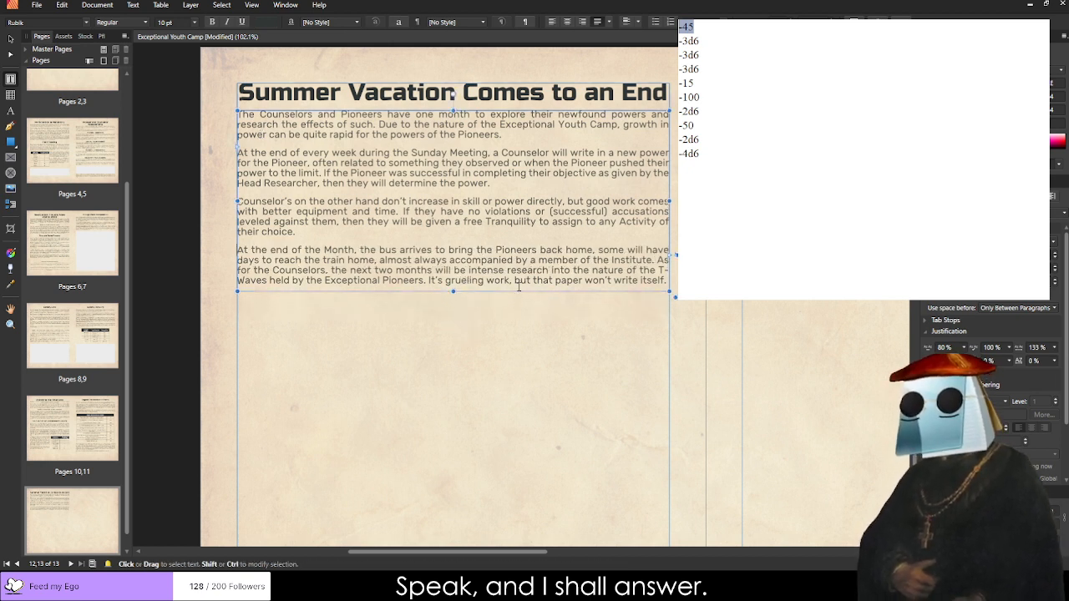
left_click(10, 39)
left_click(443, 312)
Draw light placeholder rectangles filling page 13's margin area and the empty space below the Summer Vacation text on page 12.
scroll(476, 313, "down", 5)
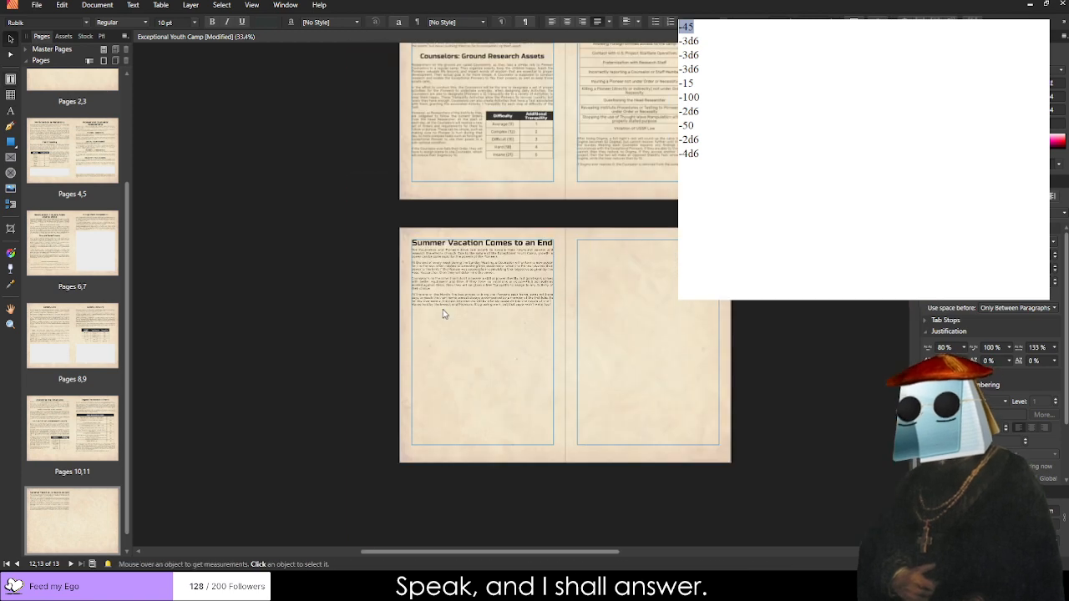
scroll(619, 337, "up", 2)
left_click(512, 270)
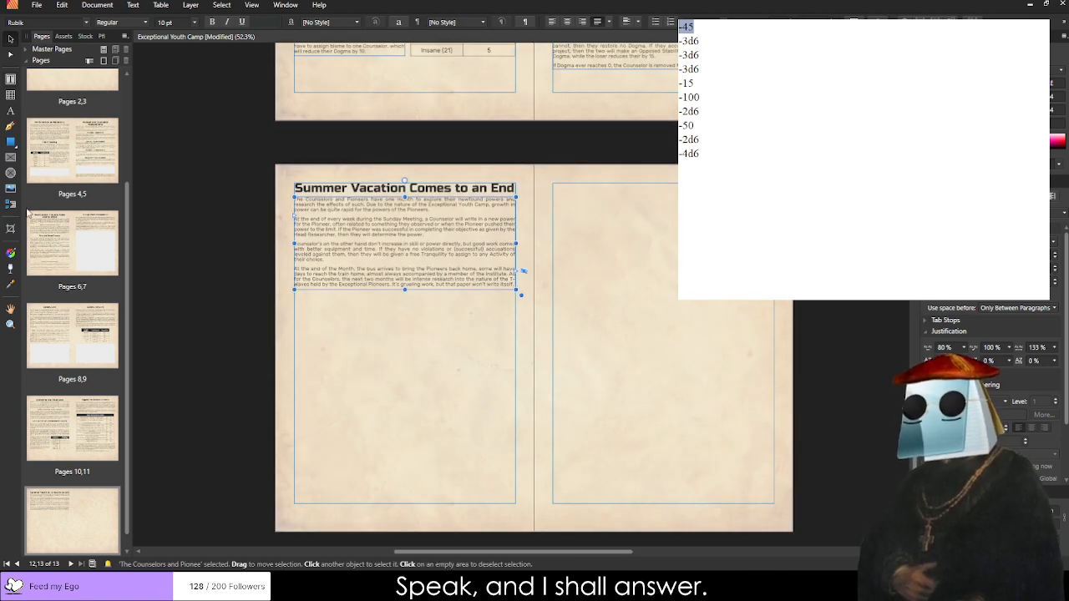
left_click(11, 141)
left_click_drag(553, 183, 775, 504)
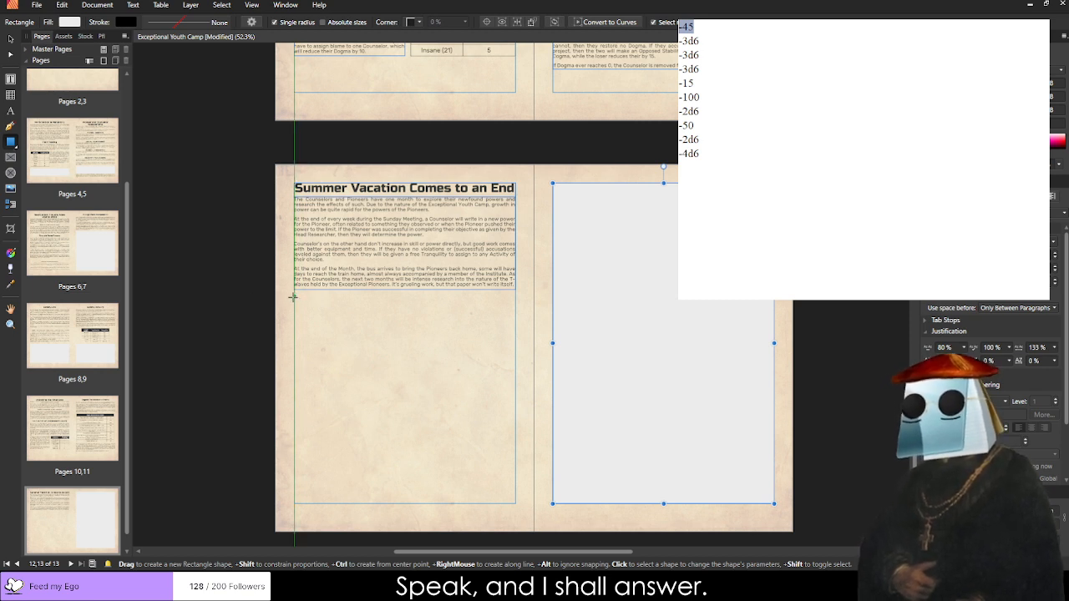
left_click_drag(292, 297, 515, 504)
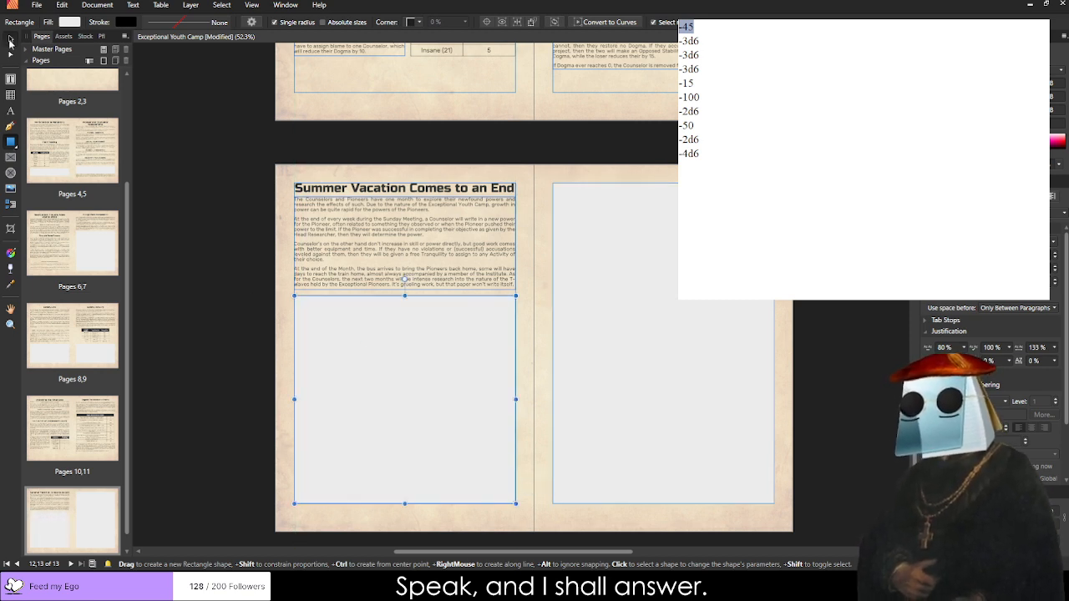
left_click(10, 40)
left_click(208, 186)
Review the layout of all spreads, from the cover and the Letter to Parents through the Summer Vacation spread.
scroll(451, 336, "down", 5)
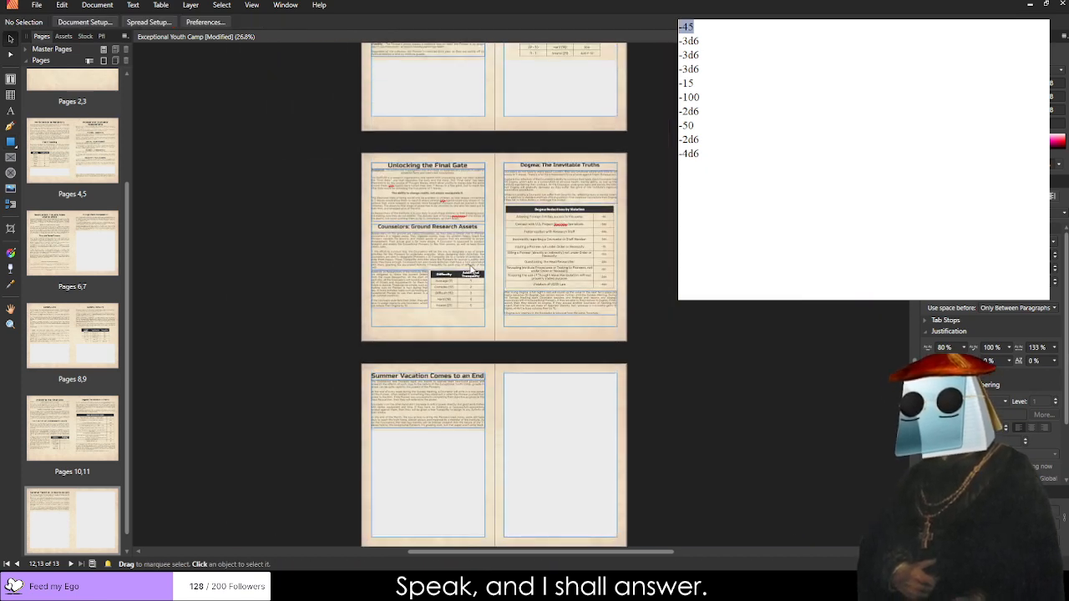
scroll(472, 271, "up", 10)
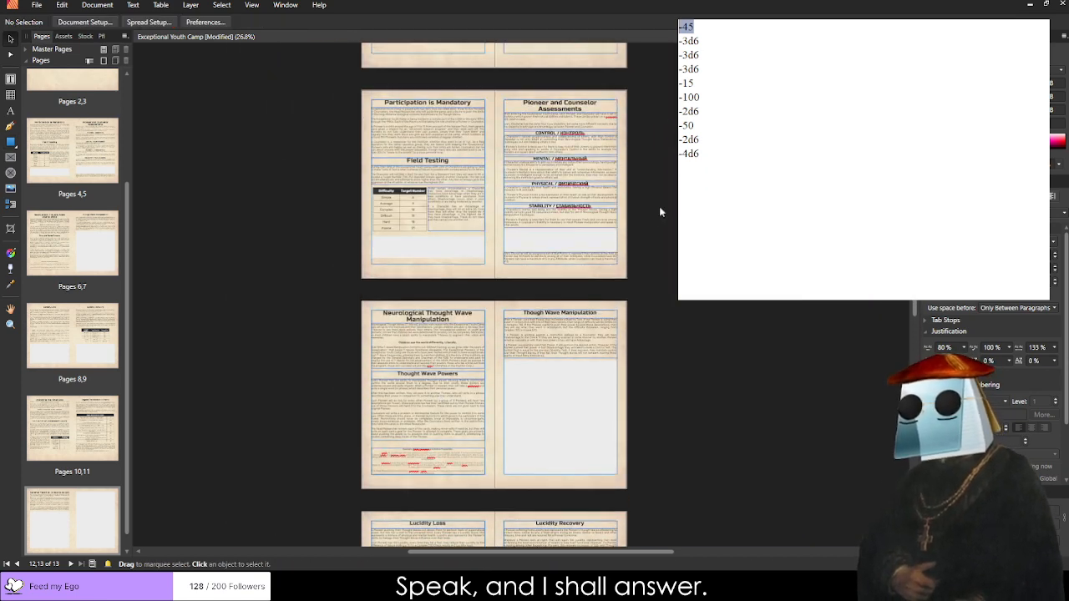
scroll(659, 212, "up", 8)
scroll(498, 355, "up", 2)
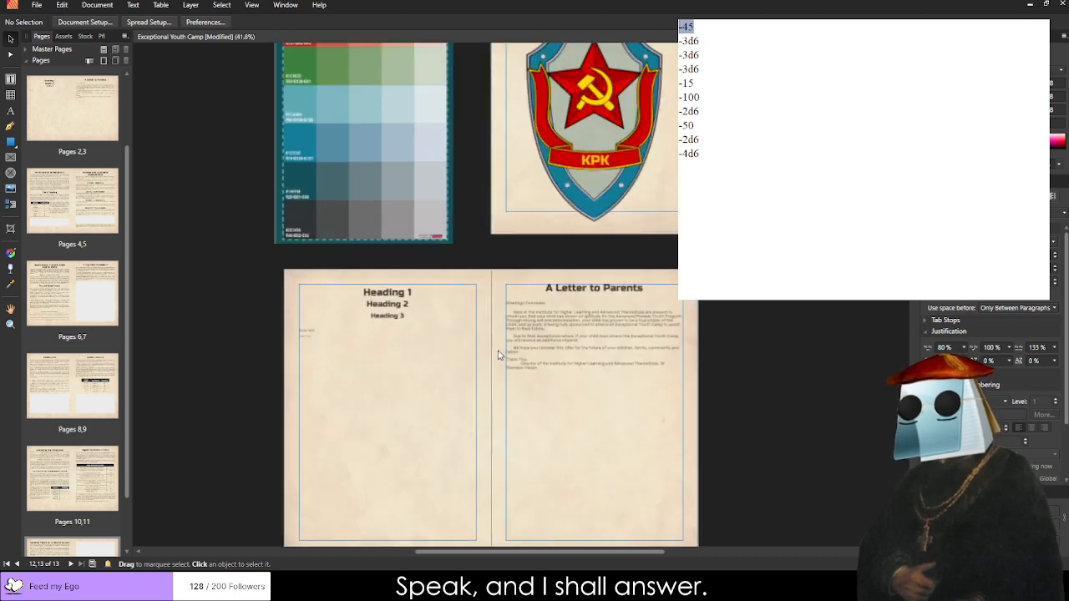
scroll(497, 355, "up", 3)
scroll(496, 334, "down", 3)
scroll(496, 315, "up", 3)
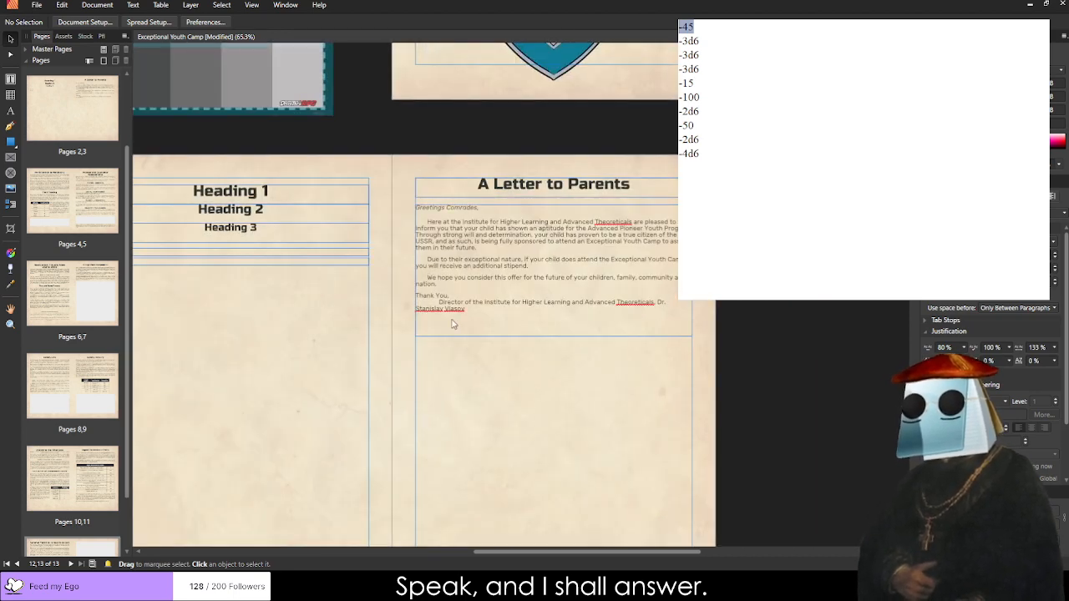
scroll(532, 403, "down", 3)
scroll(501, 67, "left", 3)
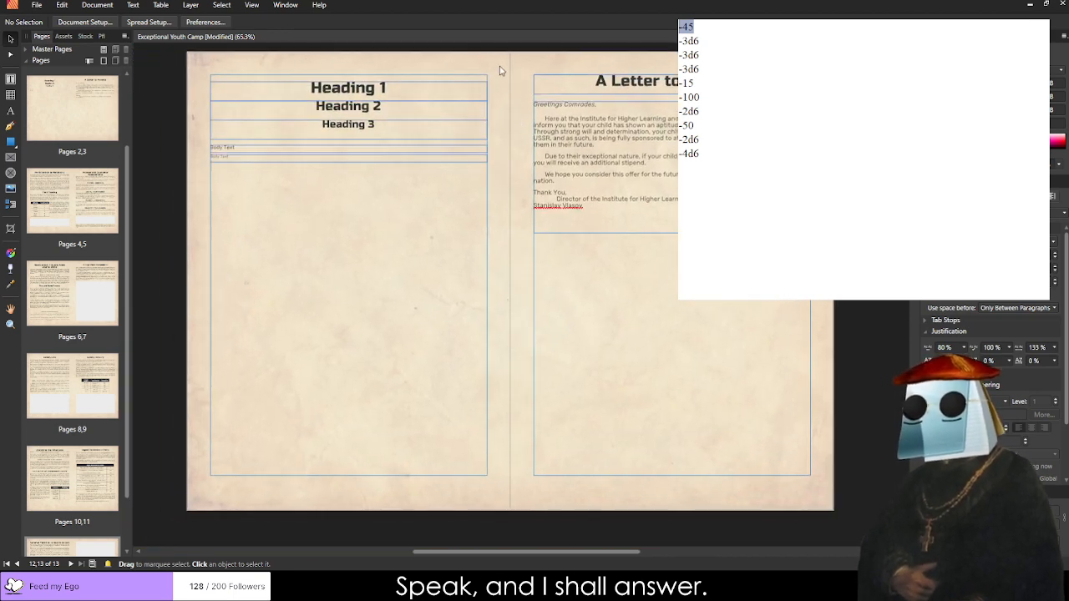
left_click_drag(179, 235, 498, 112)
scroll(499, 112, "down", 5)
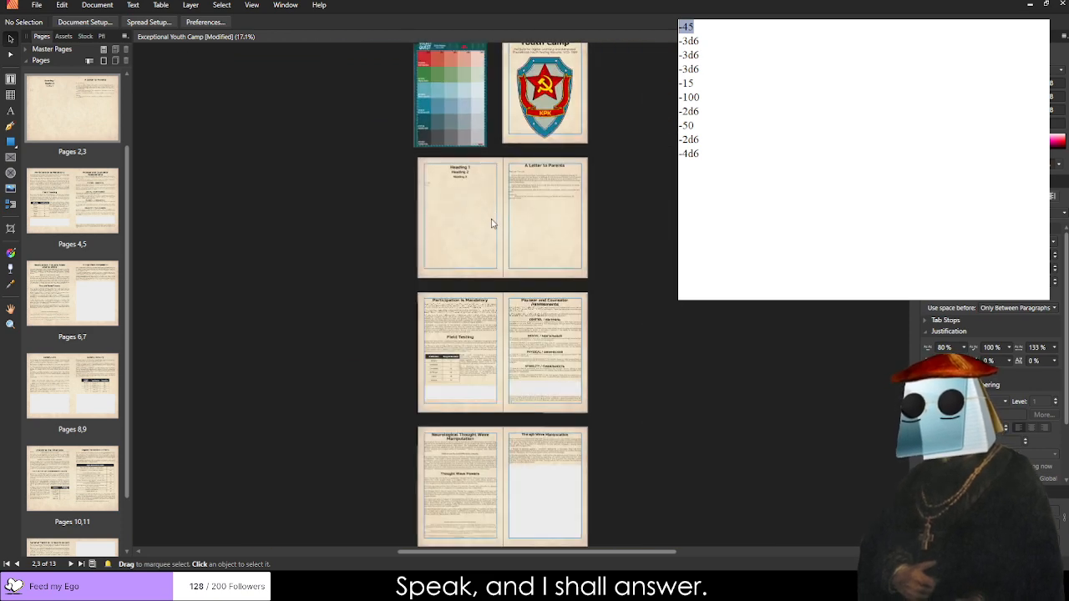
scroll(494, 220, "down", 10)
scroll(479, 269, "up", 5)
scroll(504, 241, "down", 5)
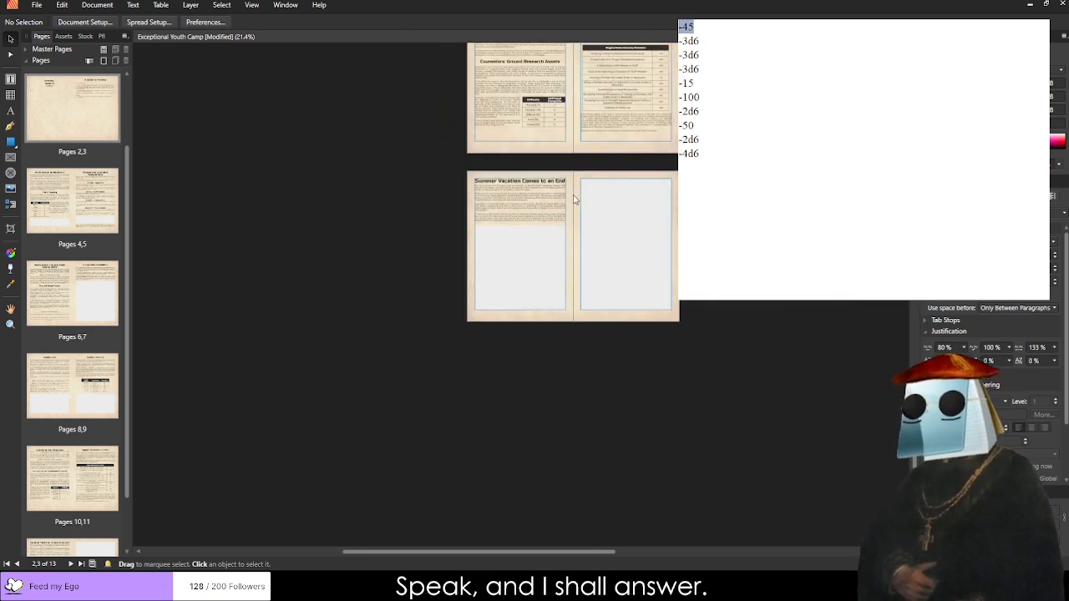
scroll(334, 376, "up", 3)
scroll(499, 434, "down", 4)
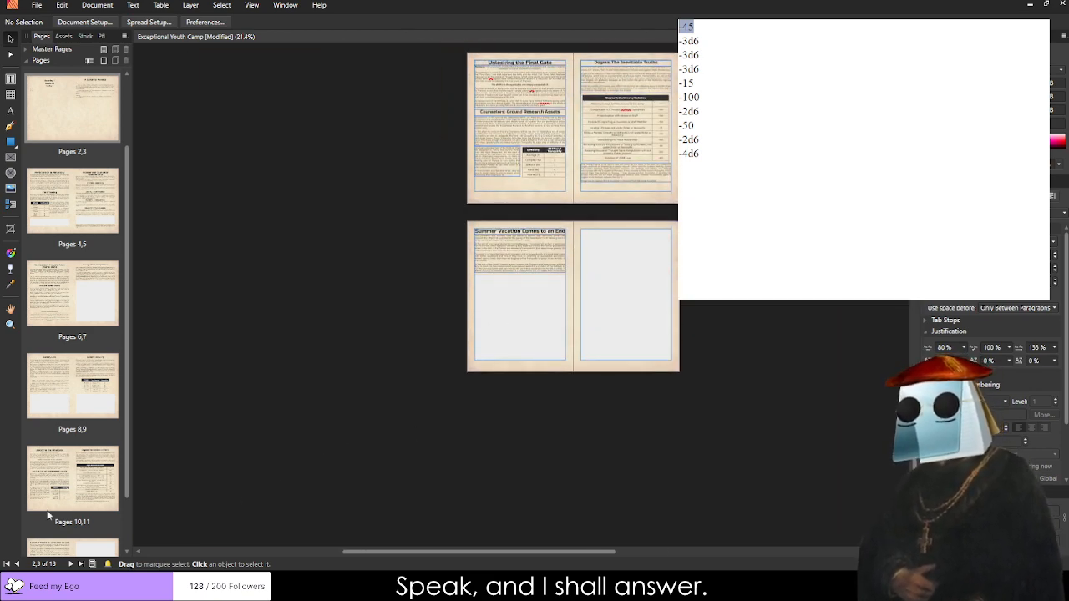
Restore the blank page 14 after the Summer Vacation spread on pages 12 and 13.
scroll(83, 517, "down", 2)
double_click(84, 515)
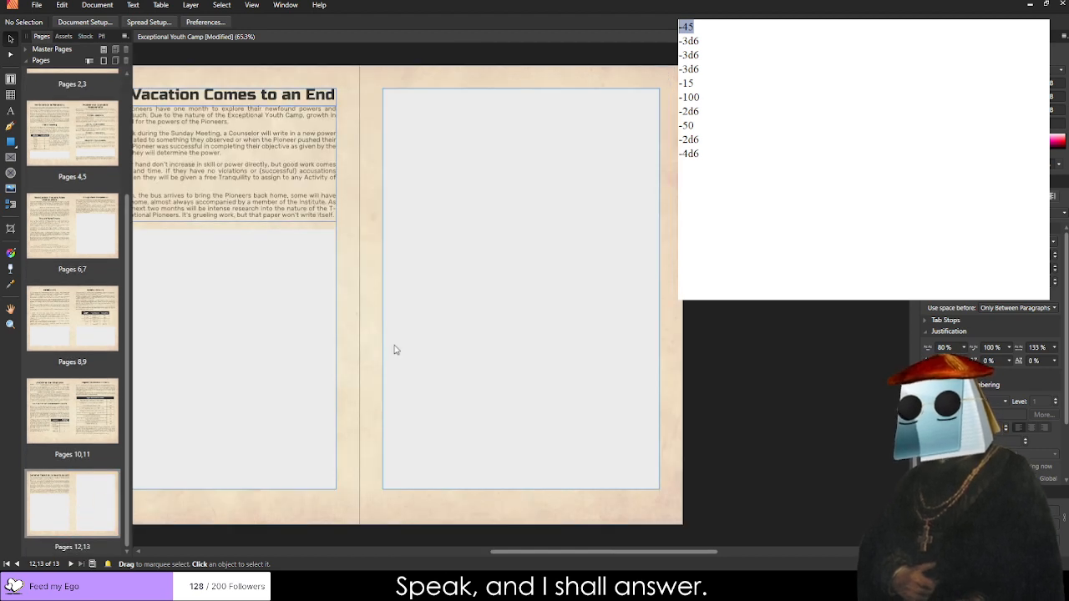
scroll(393, 349, "down", 2)
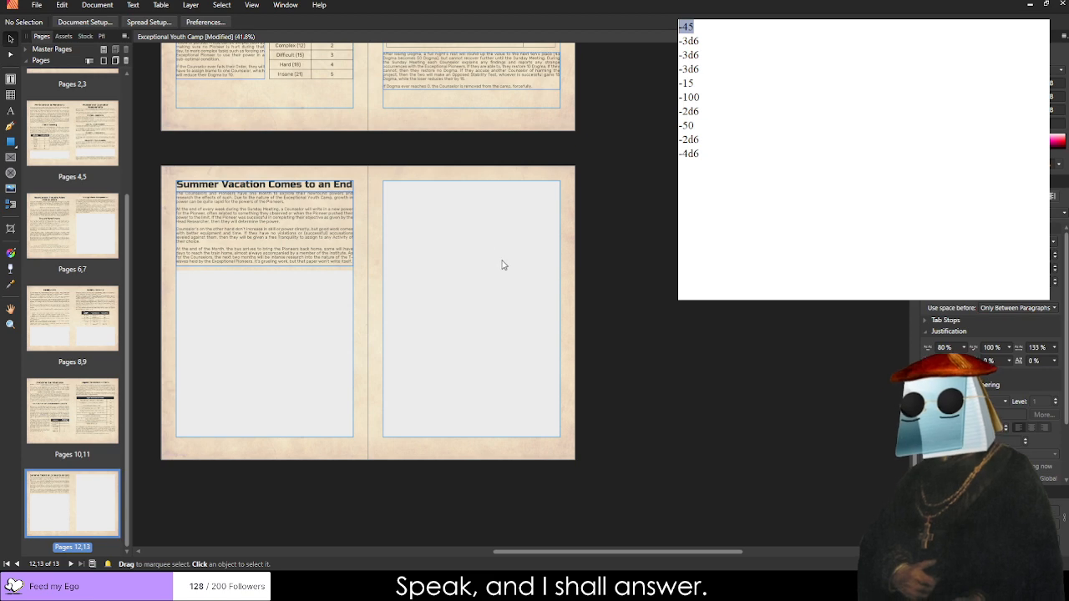
key("ctrl+z")
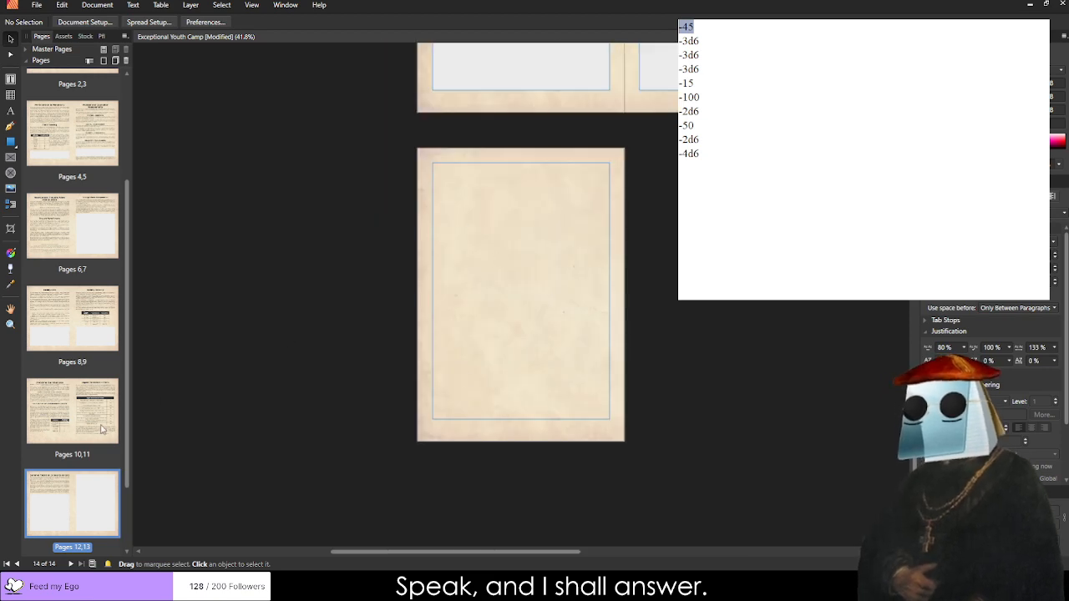
Move the Pocket Quest color palette image slightly up and closer to the cover on the pasteboard, and deselect it.
scroll(568, 292, "up", 5)
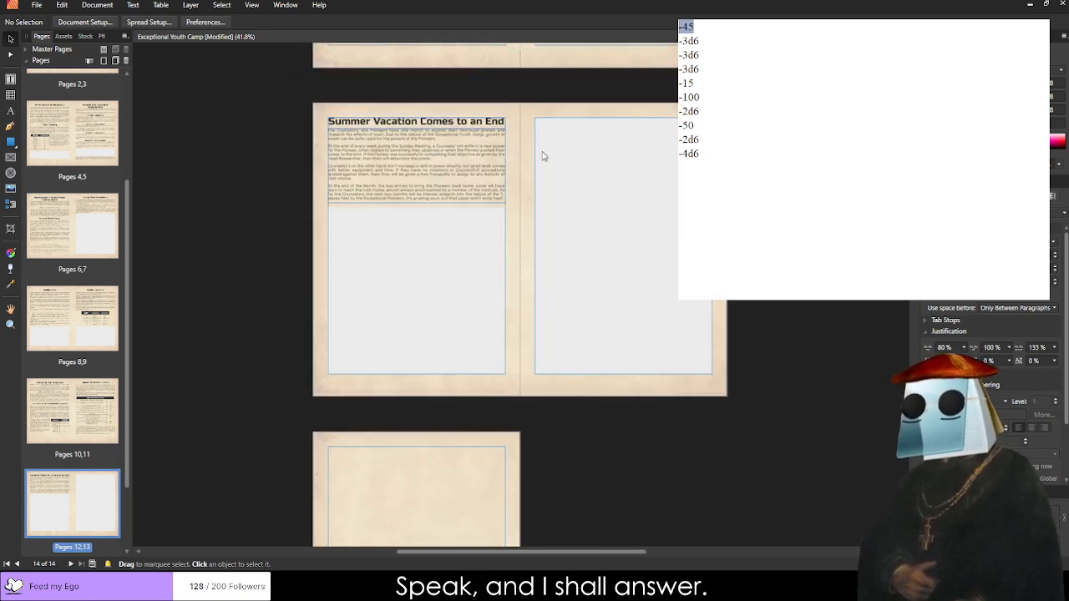
scroll(541, 156, "up", 15)
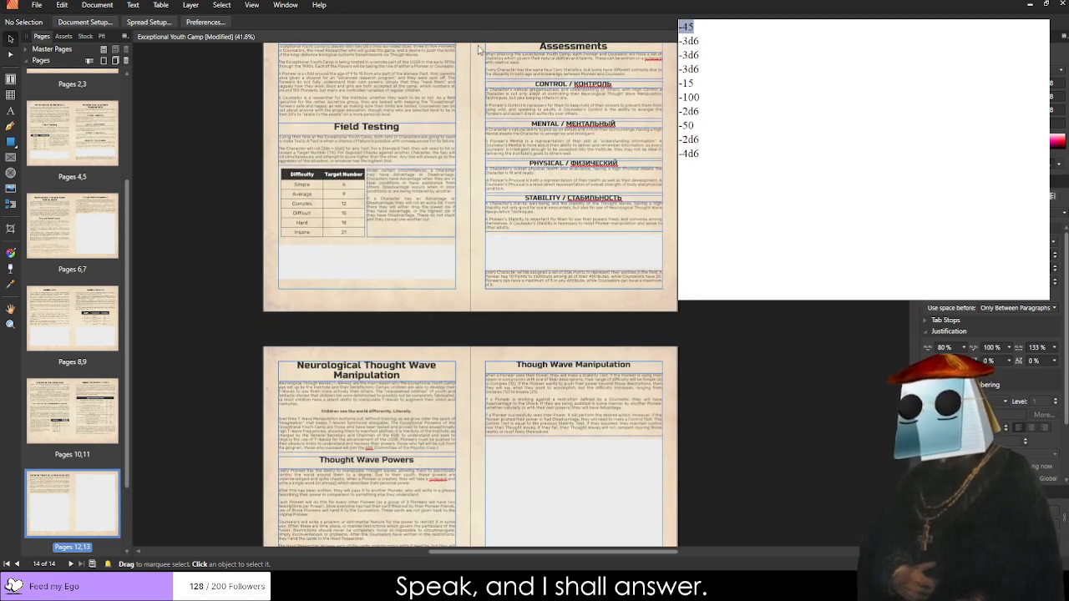
scroll(478, 209, "up", 12)
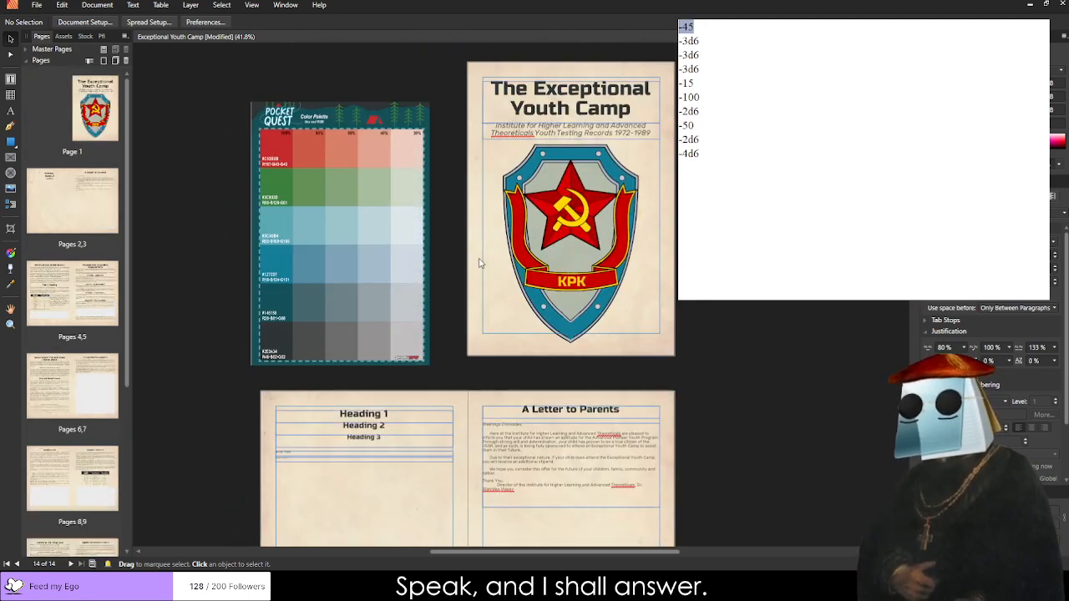
left_click_drag(399, 173, 411, 143)
left_click(709, 182)
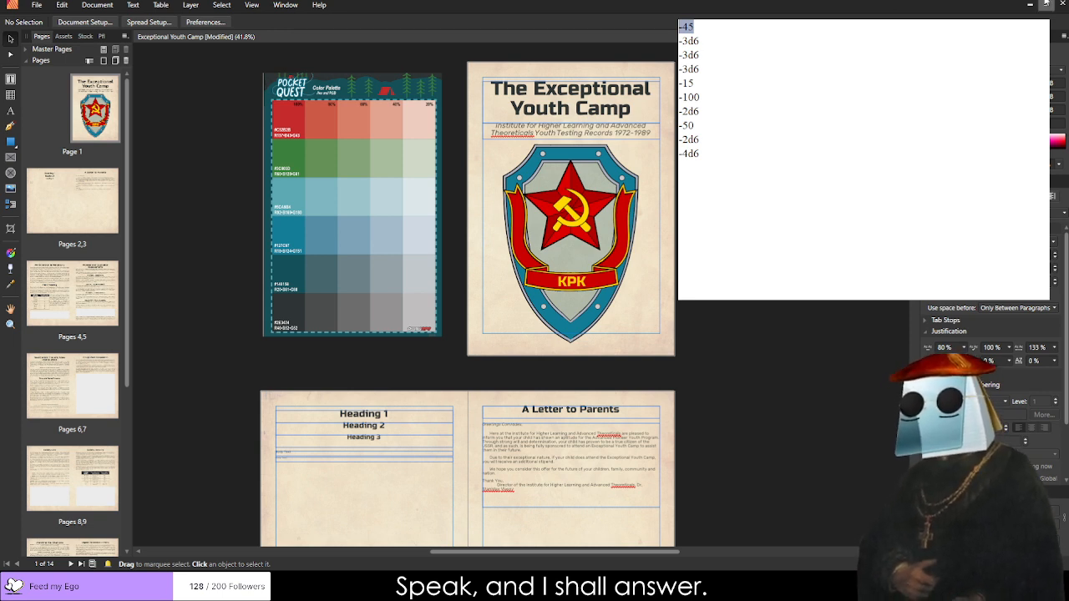
Switch to the web browser and search for "soviet ESP" in a new tab, skimming the results.
left_click(1030, 4)
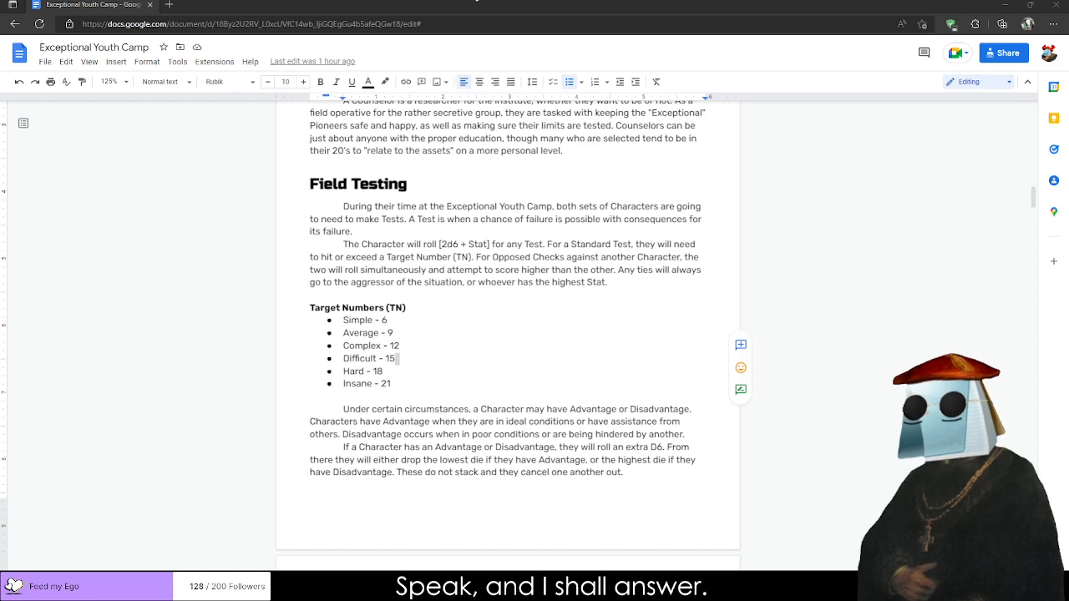
left_click(170, 5)
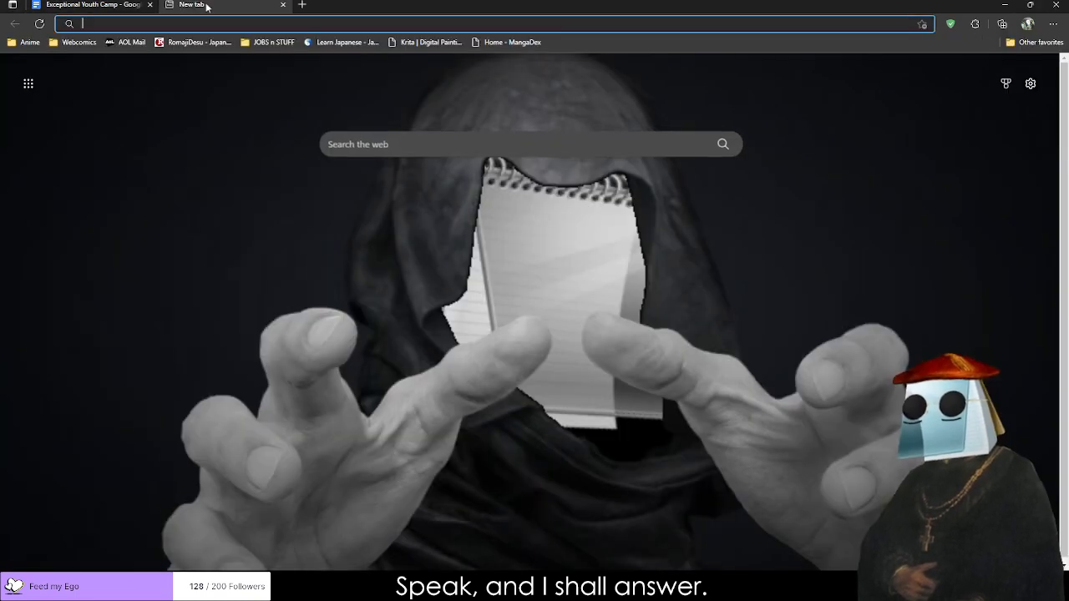
type("Soviet E")
type("SP")
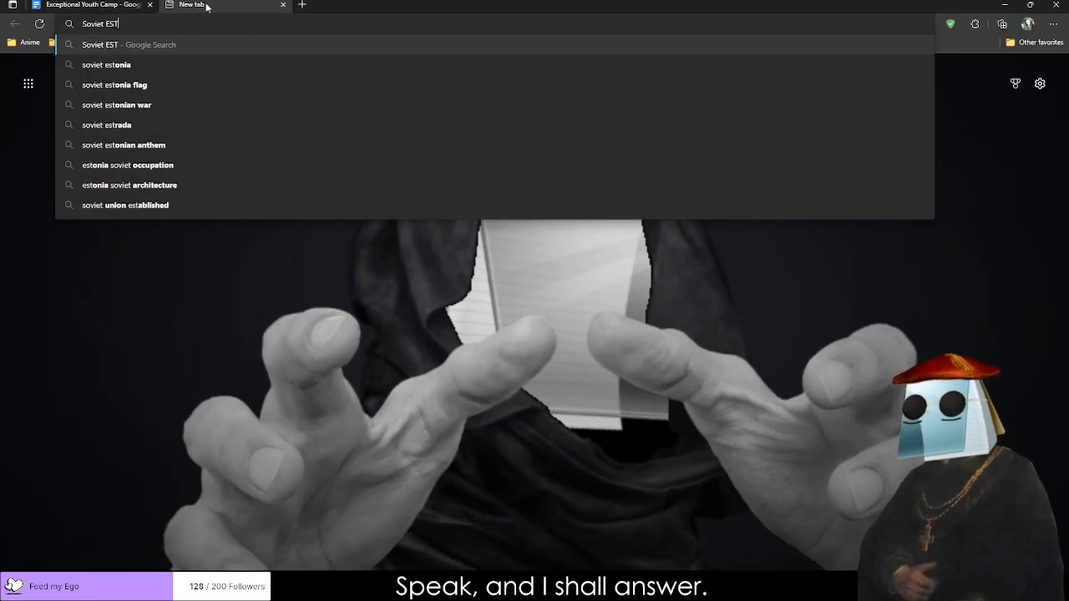
key("Return")
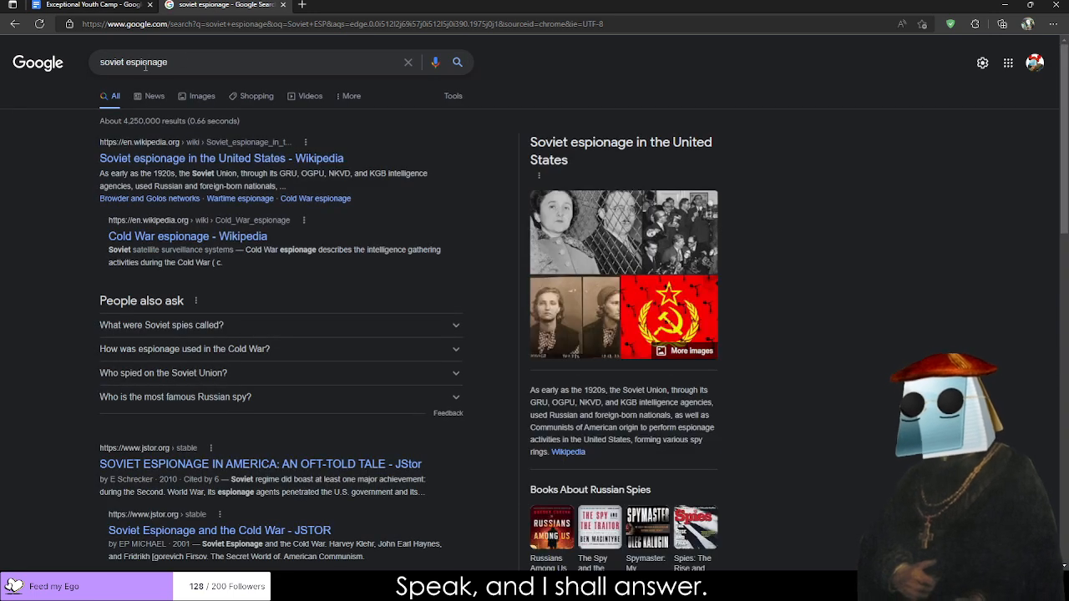
double_click(149, 62)
type("ESP")
key("Return")
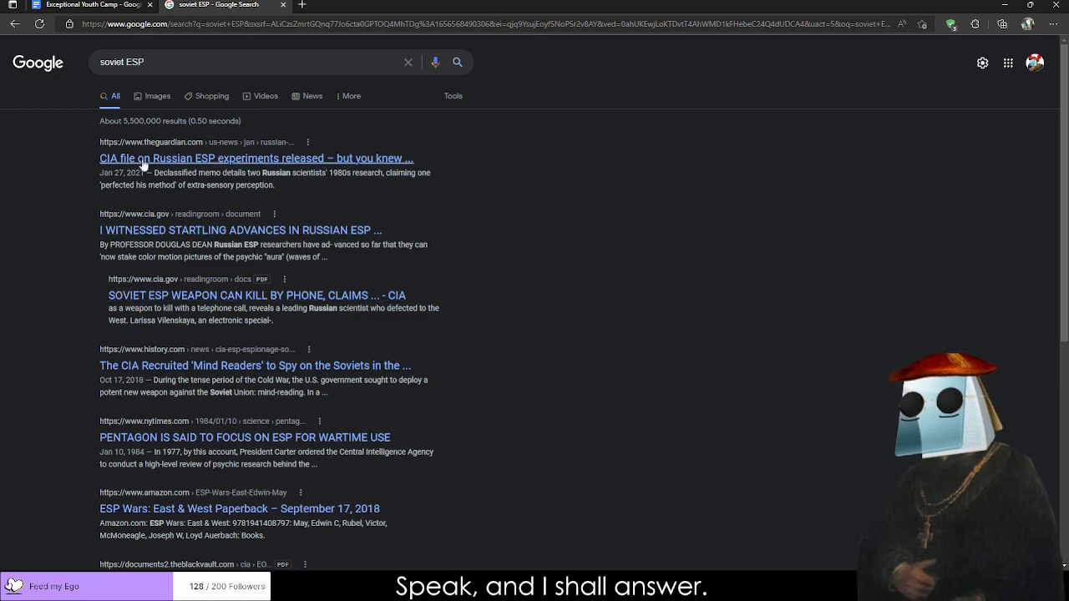
scroll(106, 248, "down", 3)
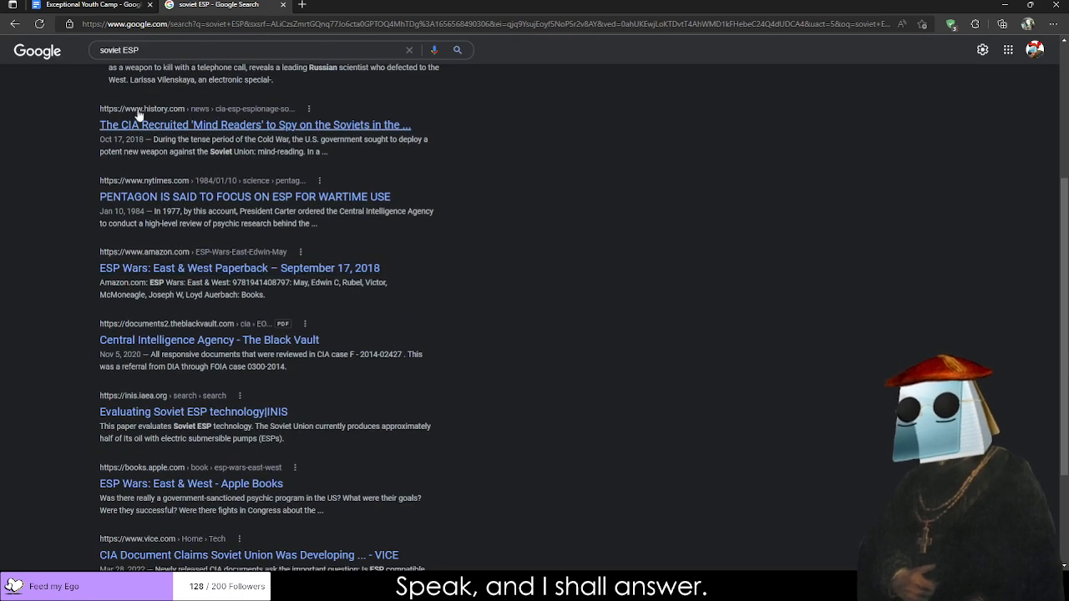
Replace the web search with "soviet psychic".
double_click(135, 51)
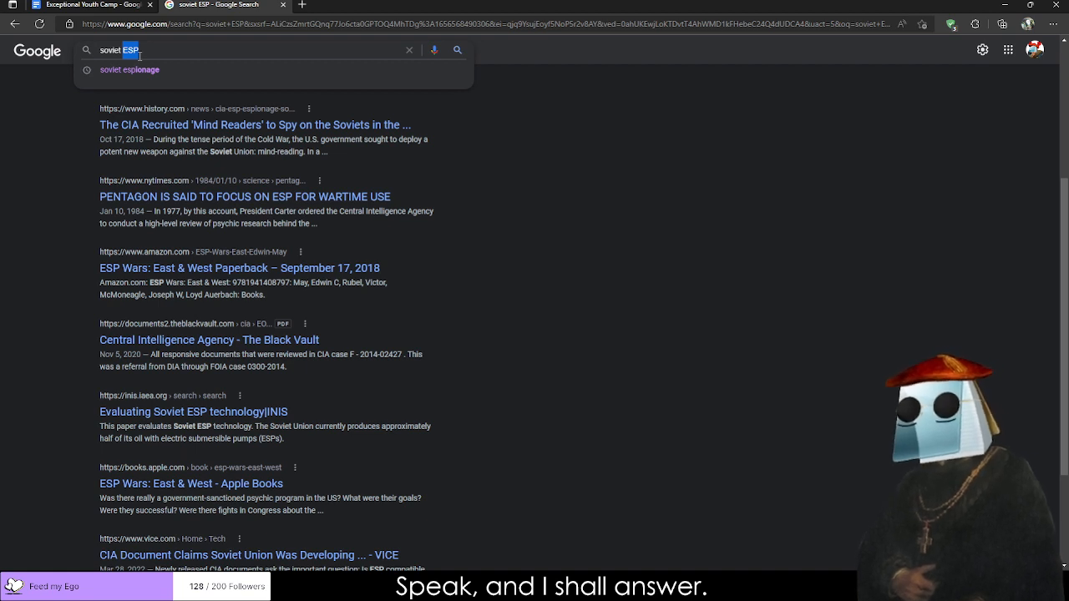
key("BackSpace")
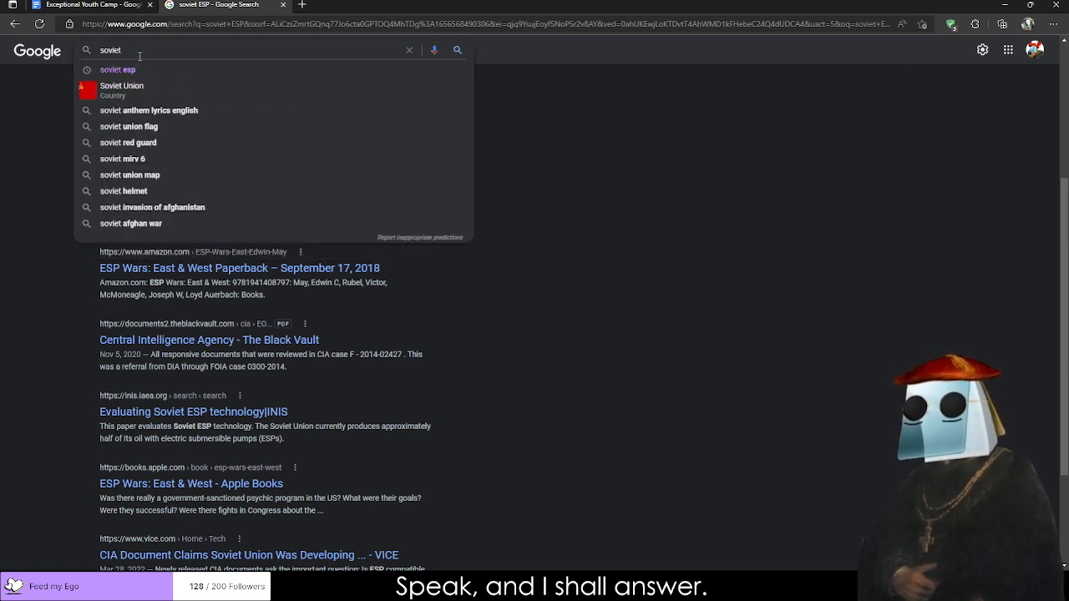
key("BackSpace")
key("BackSpace")
key("BackSpace")
key("BackSpace")
key("BackSpace")
key("BackSpace")
key("BackSpace")
type("Soviety")
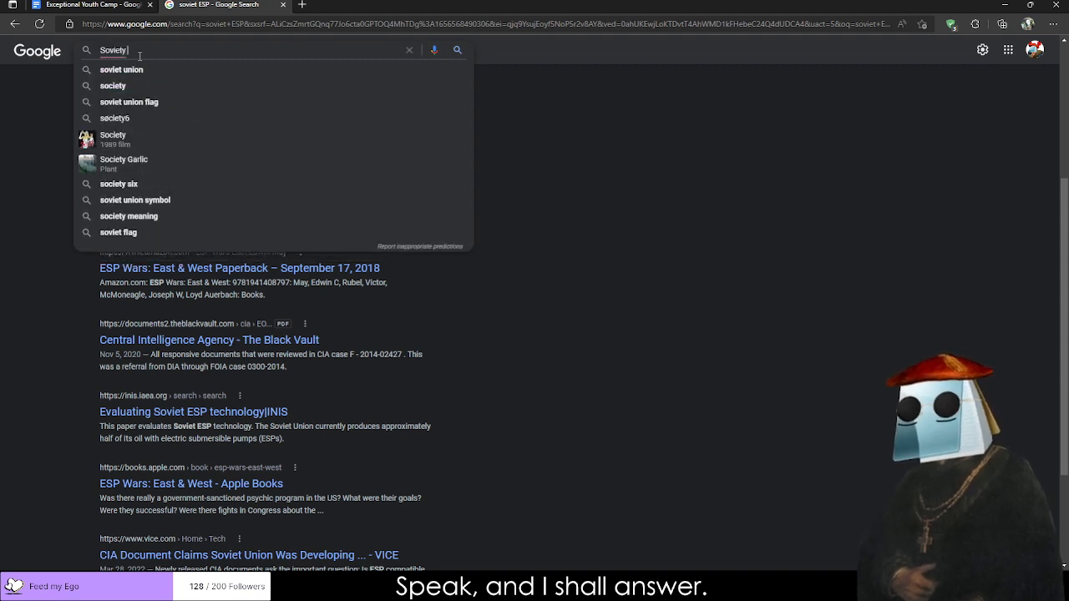
key("BackSpace")
type("Psych")
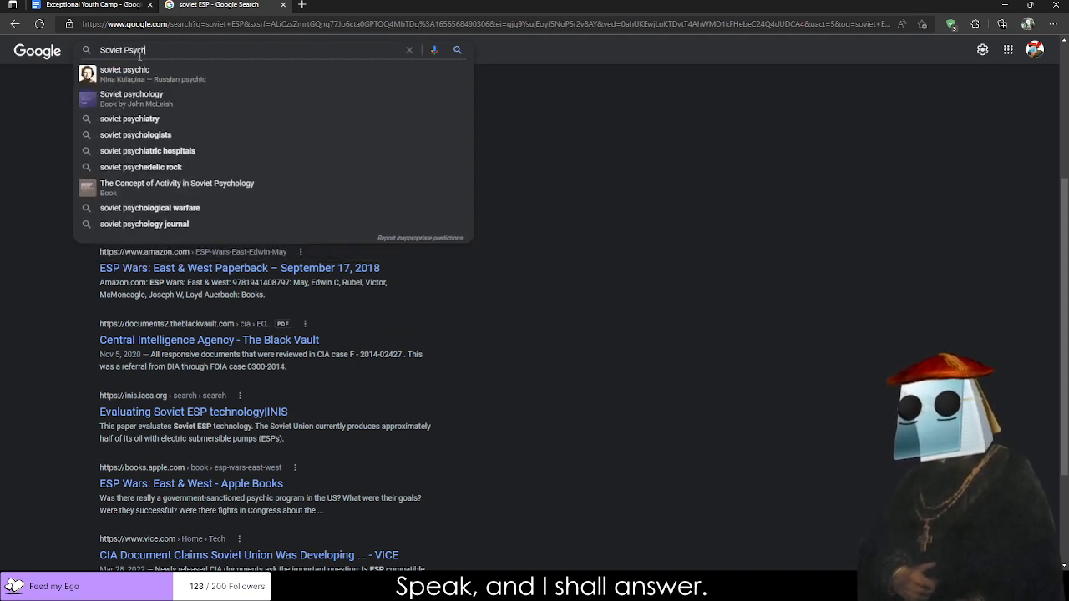
left_click(97, 71)
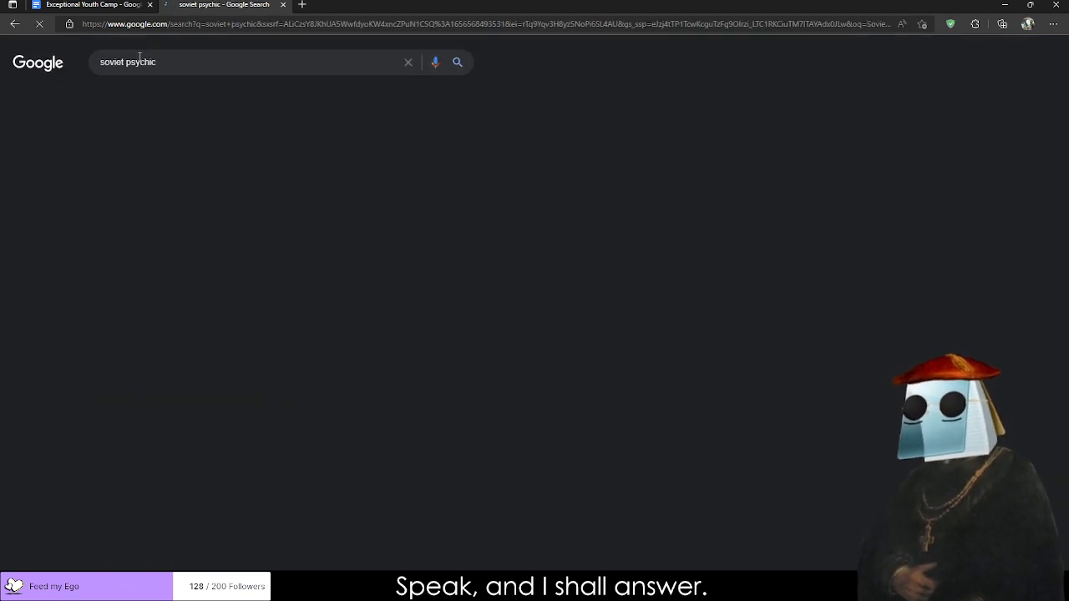
Open the Wikipedia article on Nina Kulagina and read its introduction and the Biography passage about her filmed experiments.
left_click_drag(142, 149, 222, 178)
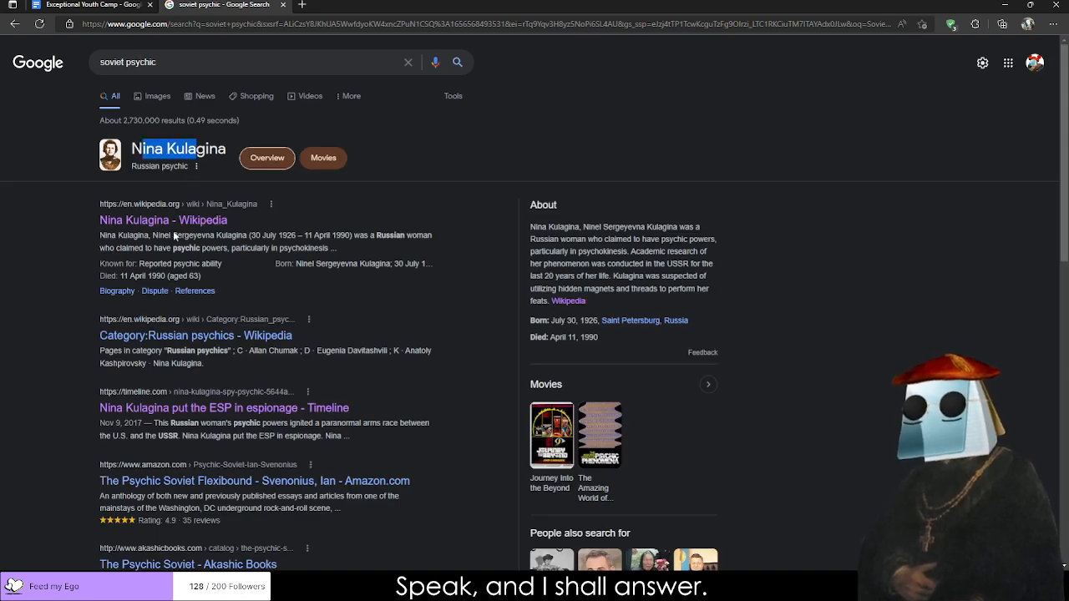
left_click(191, 223)
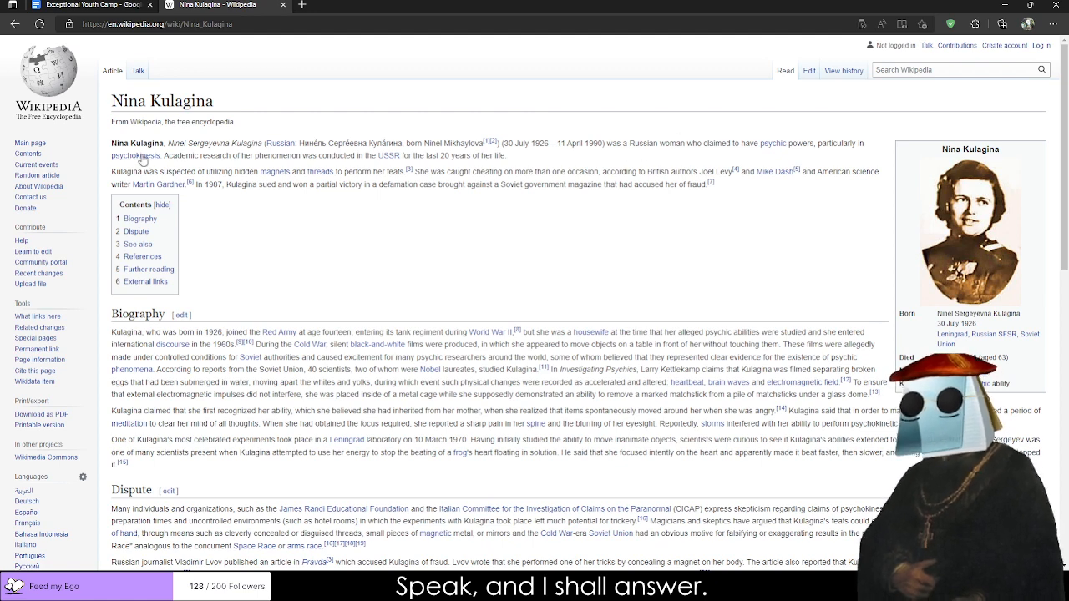
mouse_move(142, 157)
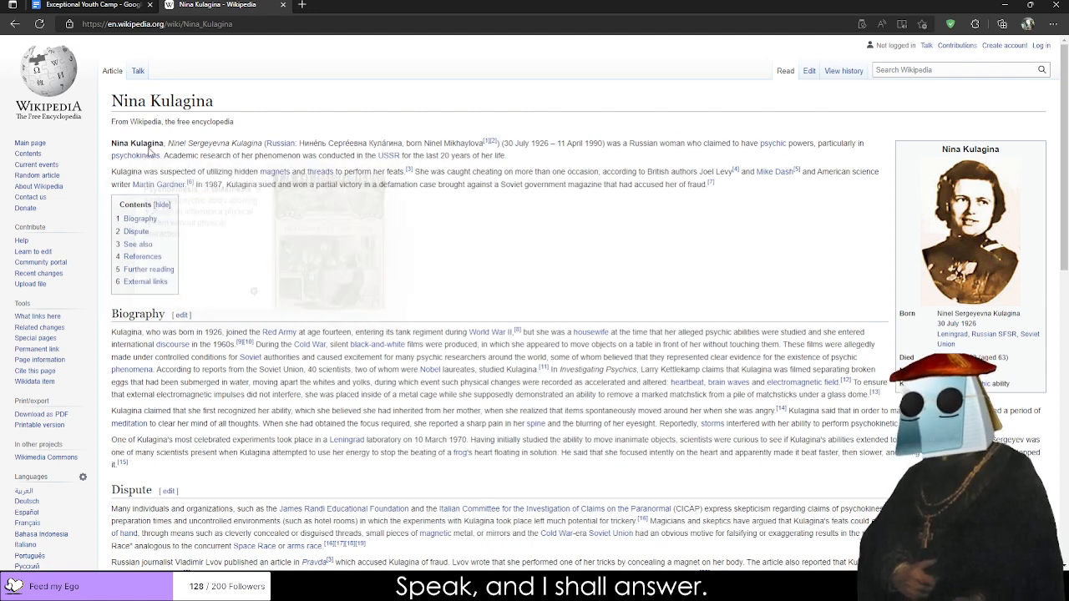
scroll(378, 228, "down", 2)
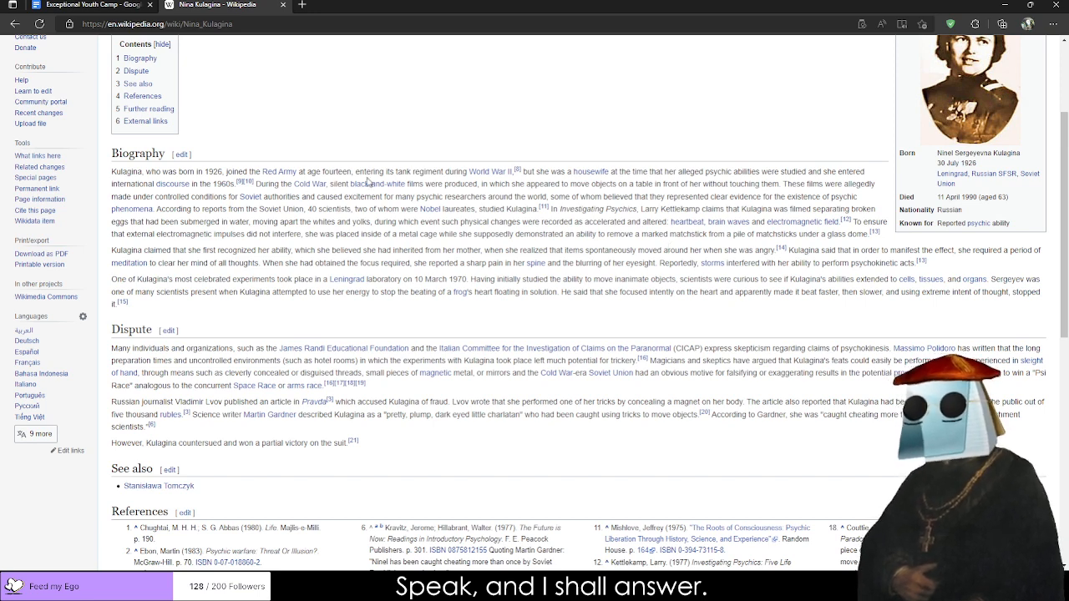
mouse_move(373, 187)
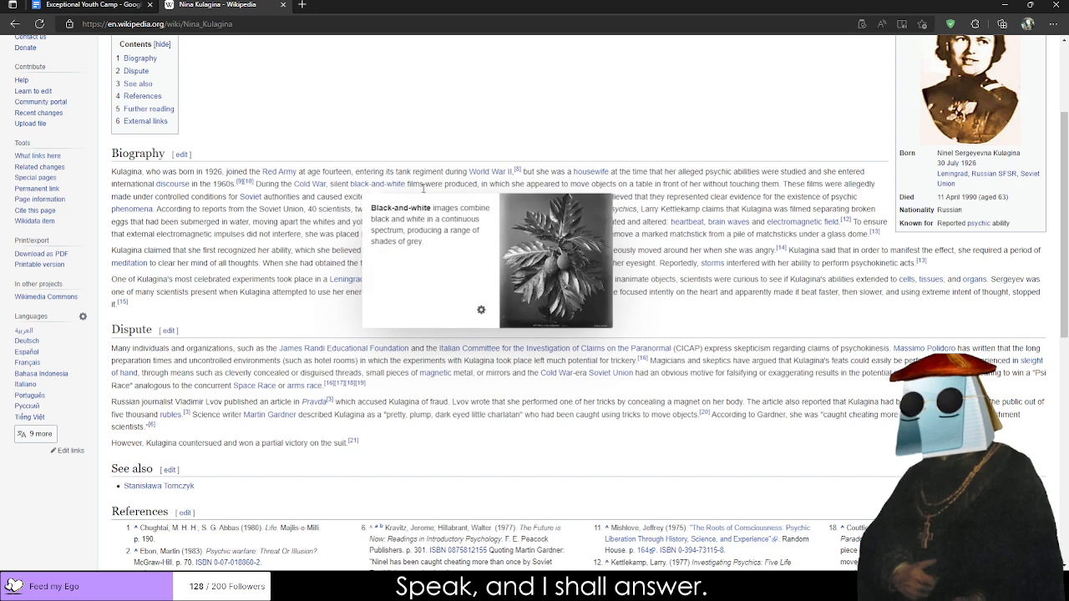
left_click_drag(539, 185, 715, 187)
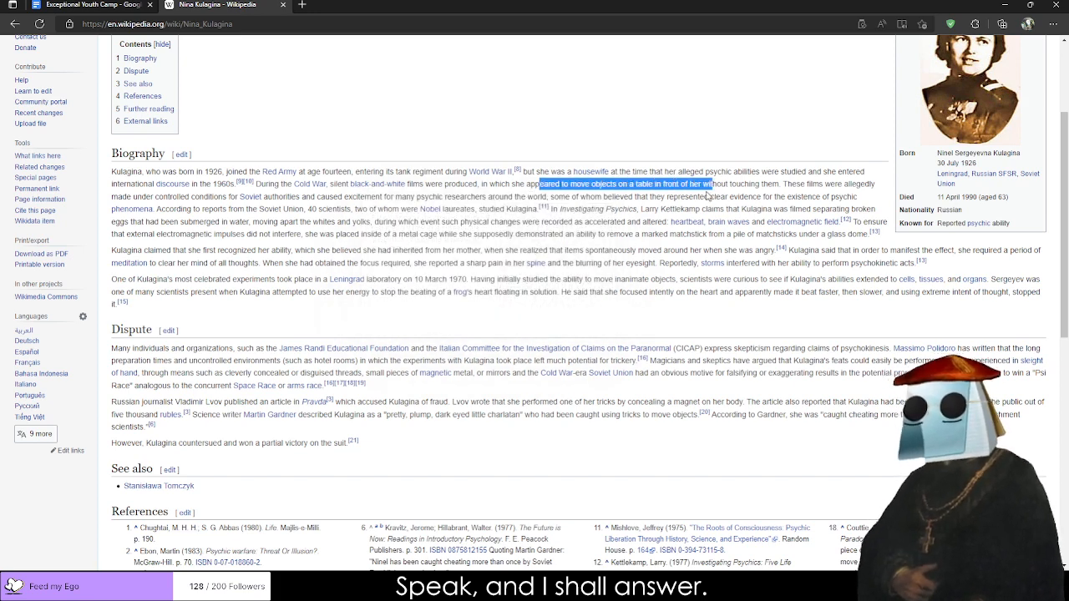
left_click_drag(136, 196, 501, 186)
scroll(851, 189, "up", 2)
scroll(850, 189, "down", 1)
scroll(839, 188, "up", 2)
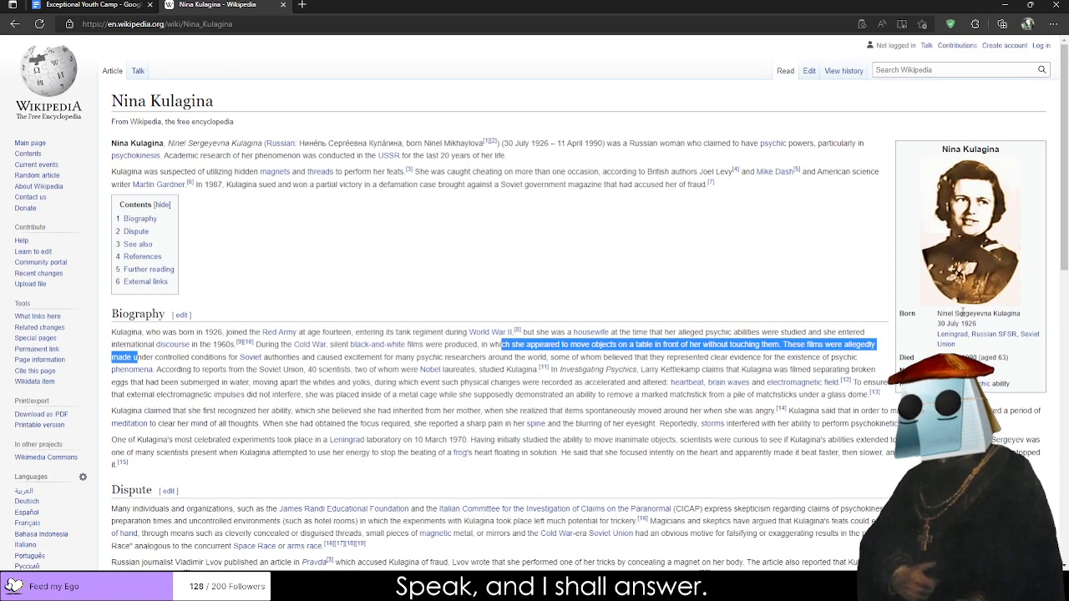
scroll(759, 283, "down", 4)
scroll(760, 283, "up", 3)
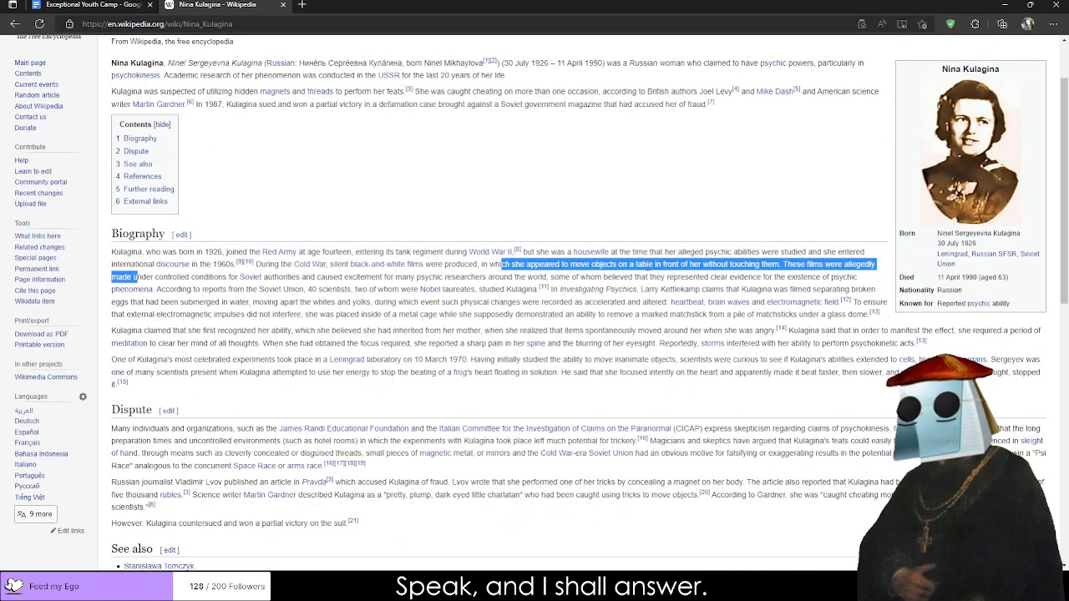
scroll(635, 282, "down", 1)
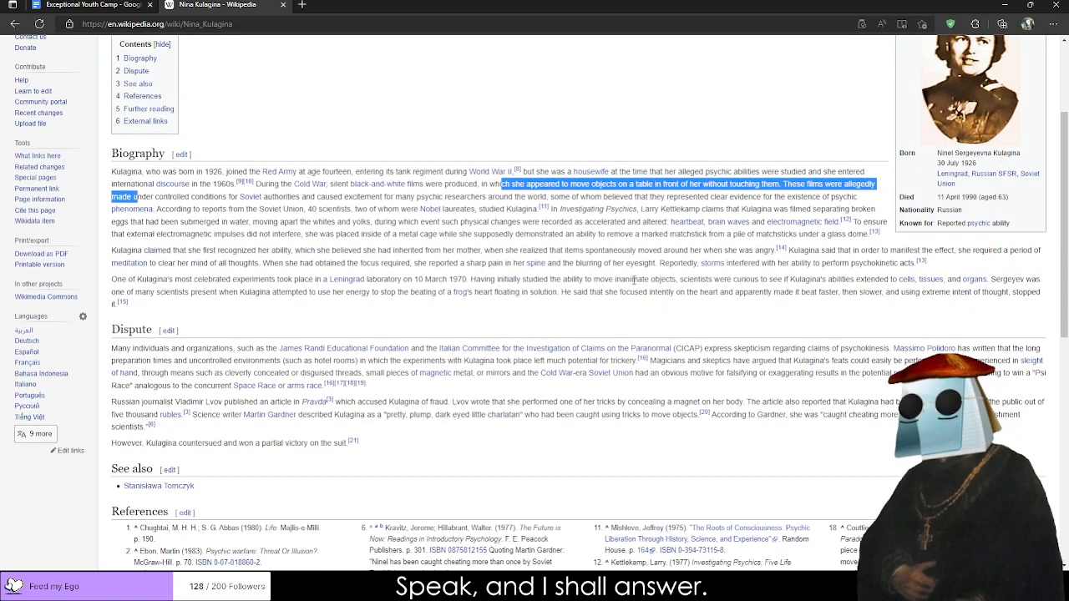
scroll(622, 275, "up", 2)
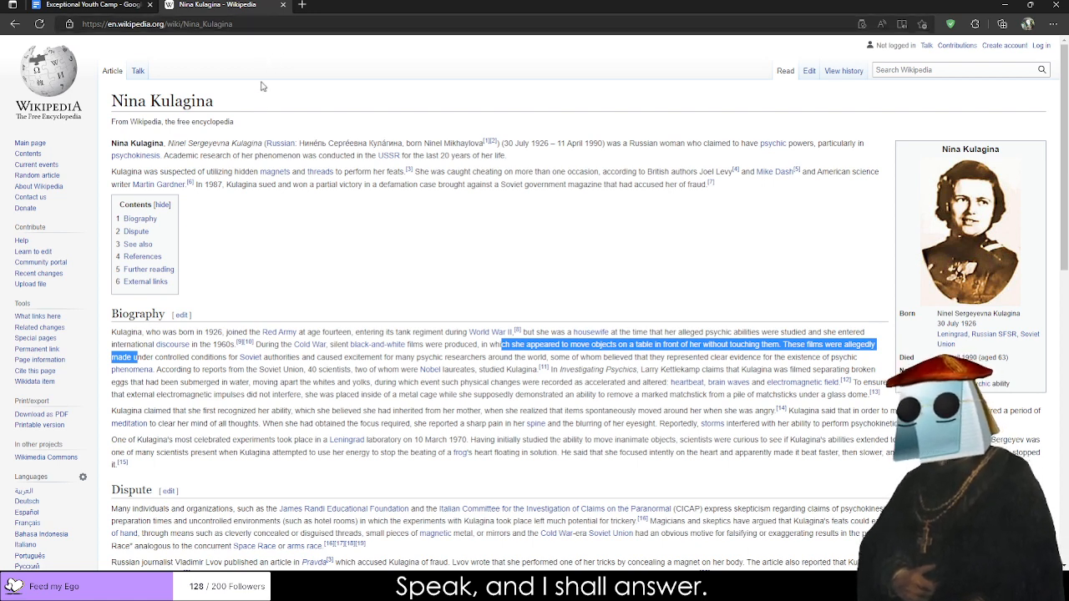
scroll(284, 156, "down", 1)
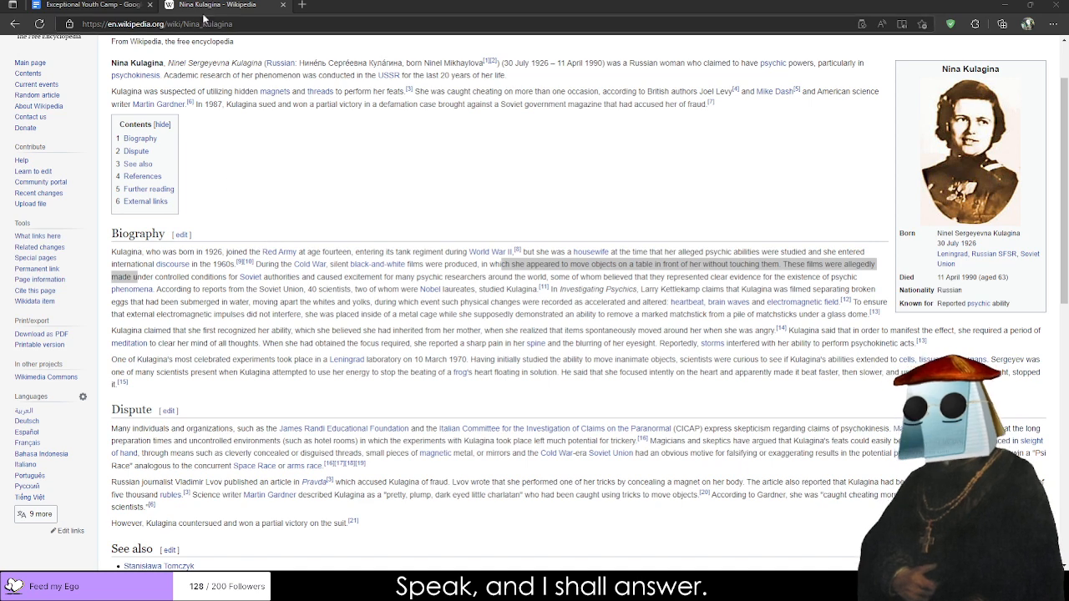
Close the Wikipedia page and switch back to the rulebook layout in Affinity Publisher.
left_click(238, 24)
left_click(283, 5)
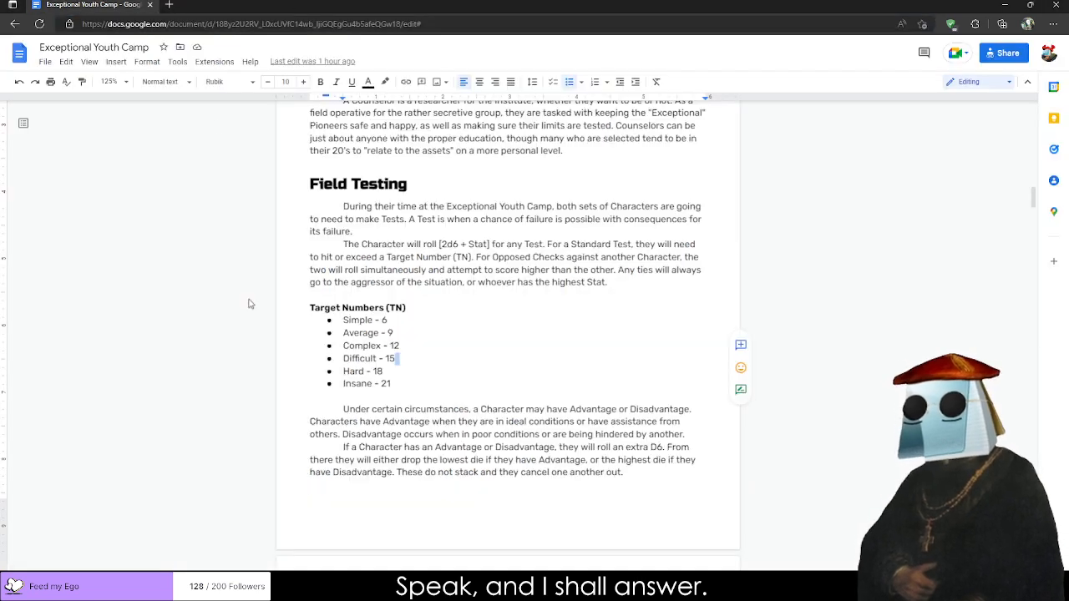
key("alt+Tab")
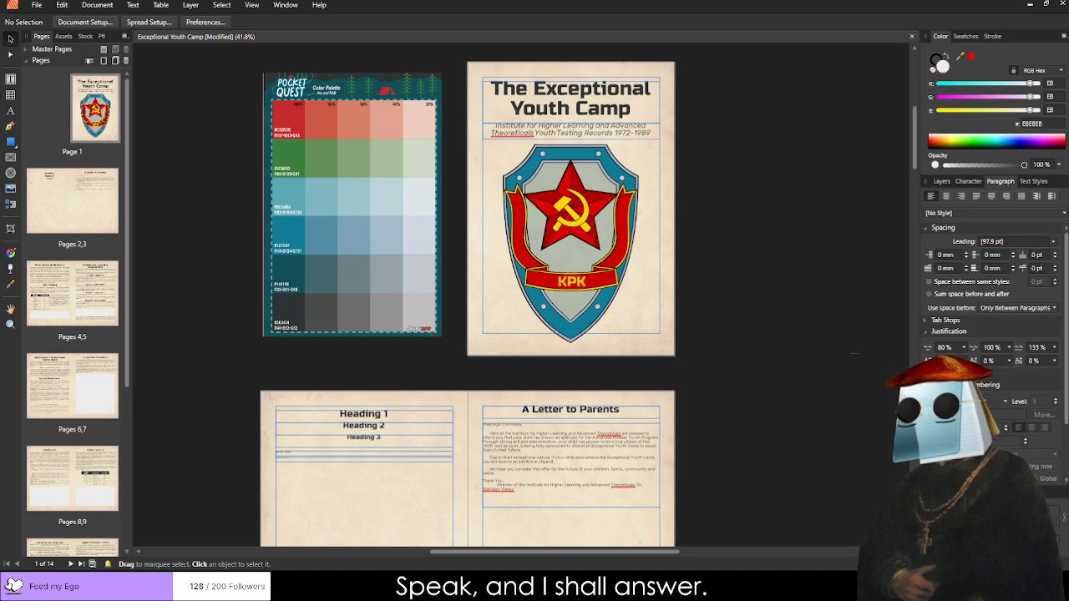
Review the layout from the color palette and cover through the spreads to the blank page 14.
scroll(410, 237, "up", 5)
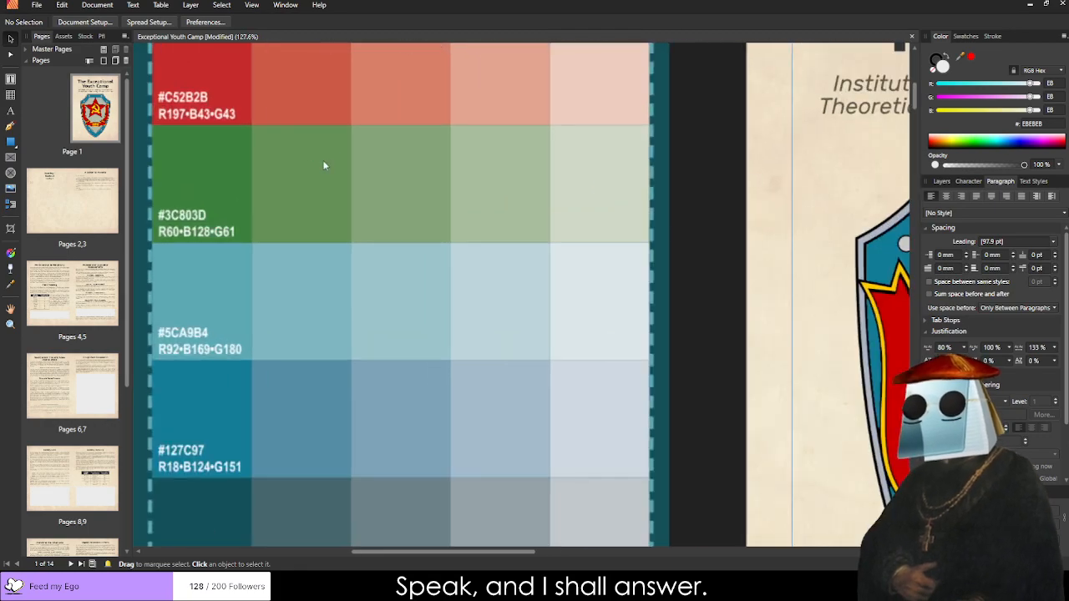
scroll(322, 159, "down", 4)
scroll(522, 188, "down", 3)
scroll(547, 188, "down", 12)
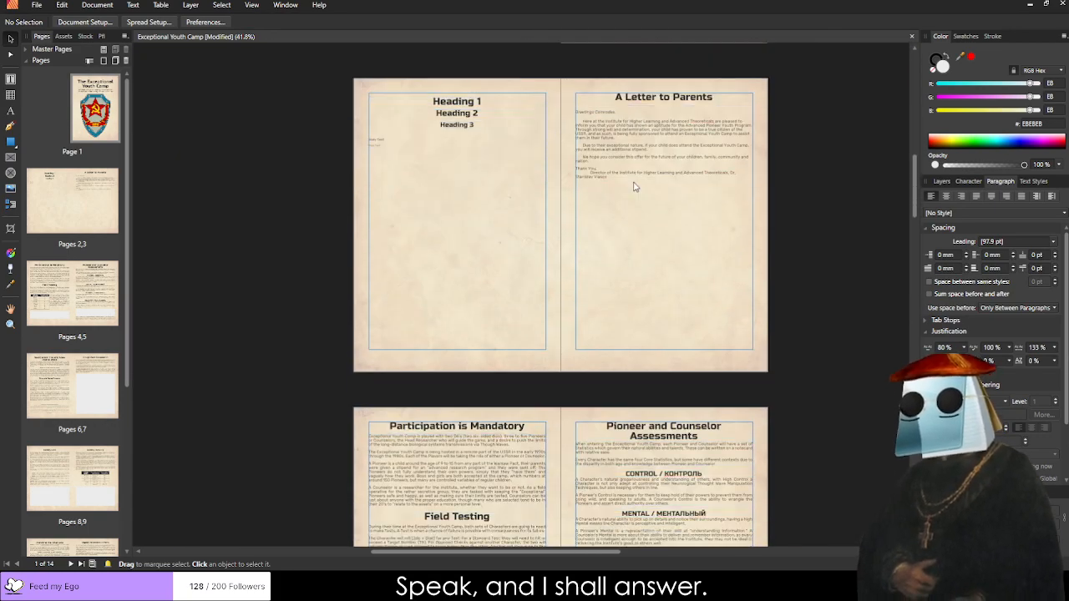
scroll(619, 193, "down", 8)
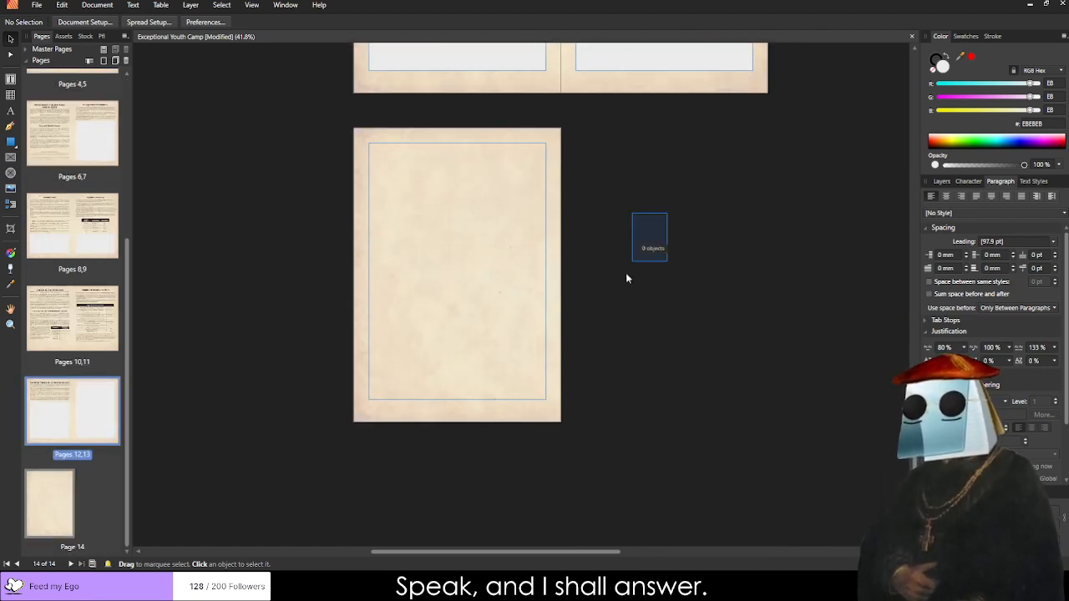
scroll(587, 345, "up", 3)
scroll(588, 345, "down", 3)
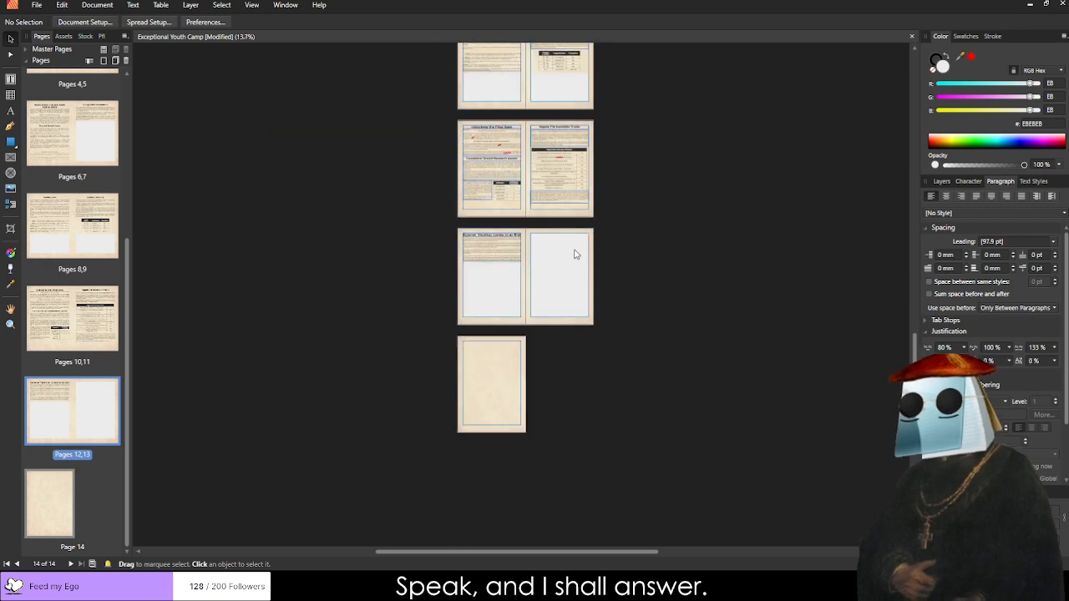
Review the layout from the last pages back to the cover, ending at the page 2 heading and body text samples.
scroll(577, 338, "up", 5)
scroll(518, 208, "up", 2)
scroll(518, 208, "down", 3)
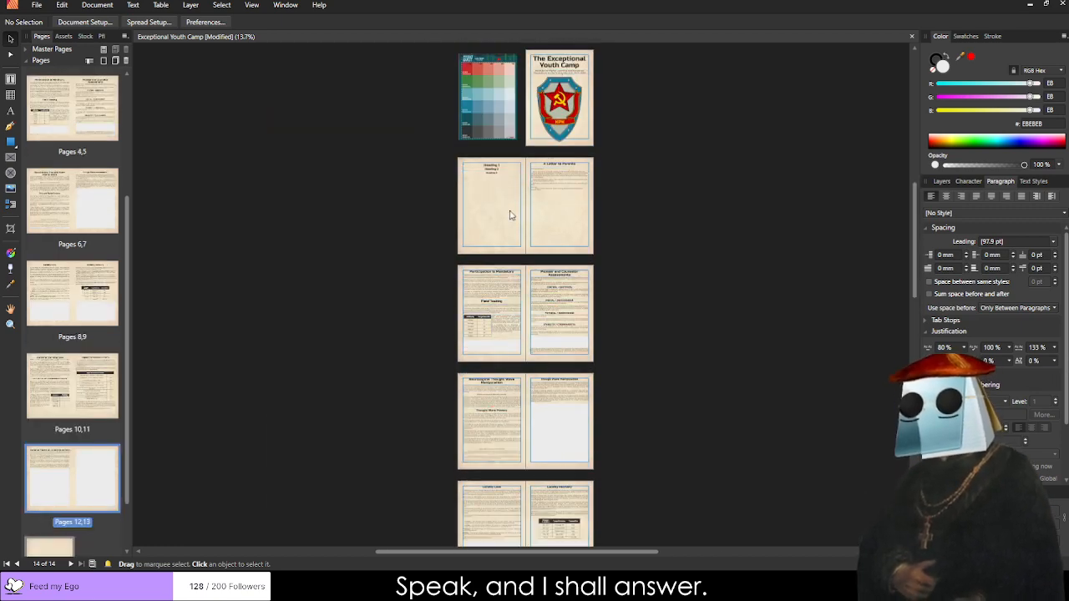
scroll(466, 186, "up", 3)
scroll(467, 188, "up", 5)
scroll(601, 286, "down", 4)
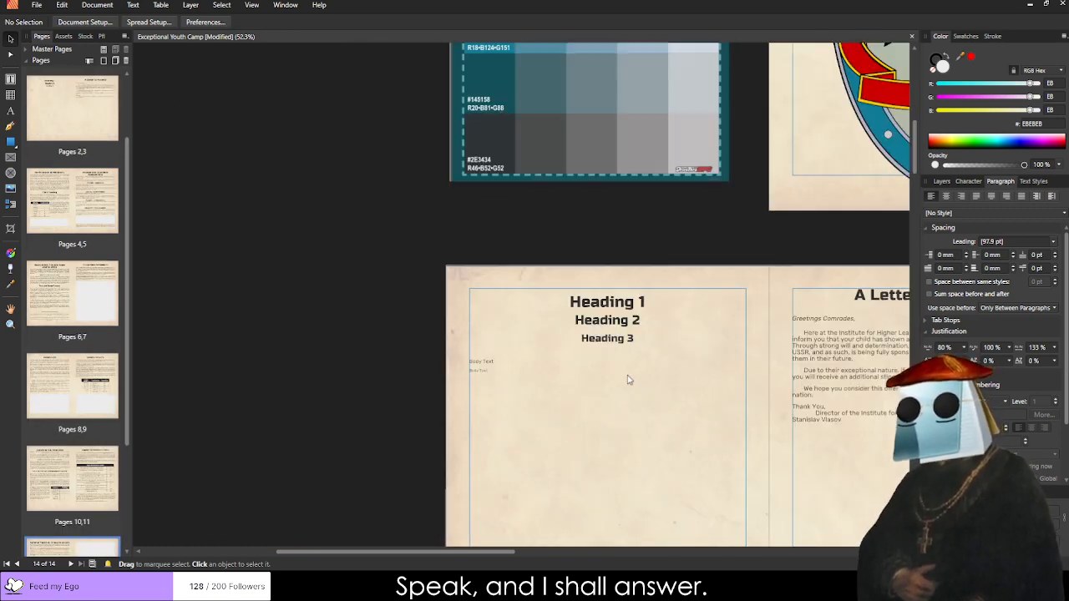
scroll(836, 386, "up", 3)
scroll(836, 387, "up", 2)
scroll(365, 274, "down", 3)
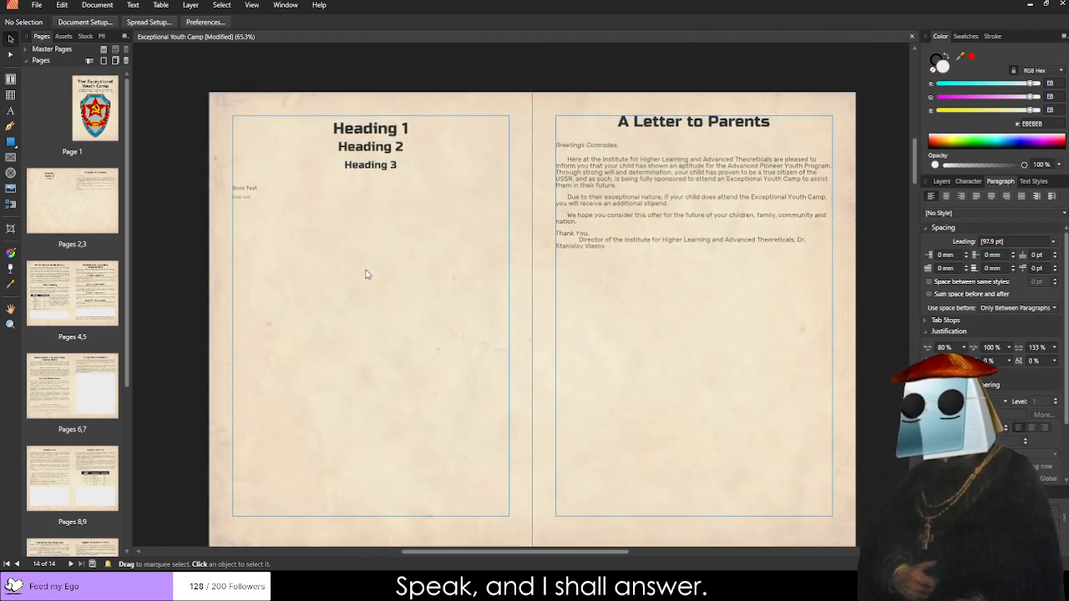
left_click_drag(195, 225, 218, 212)
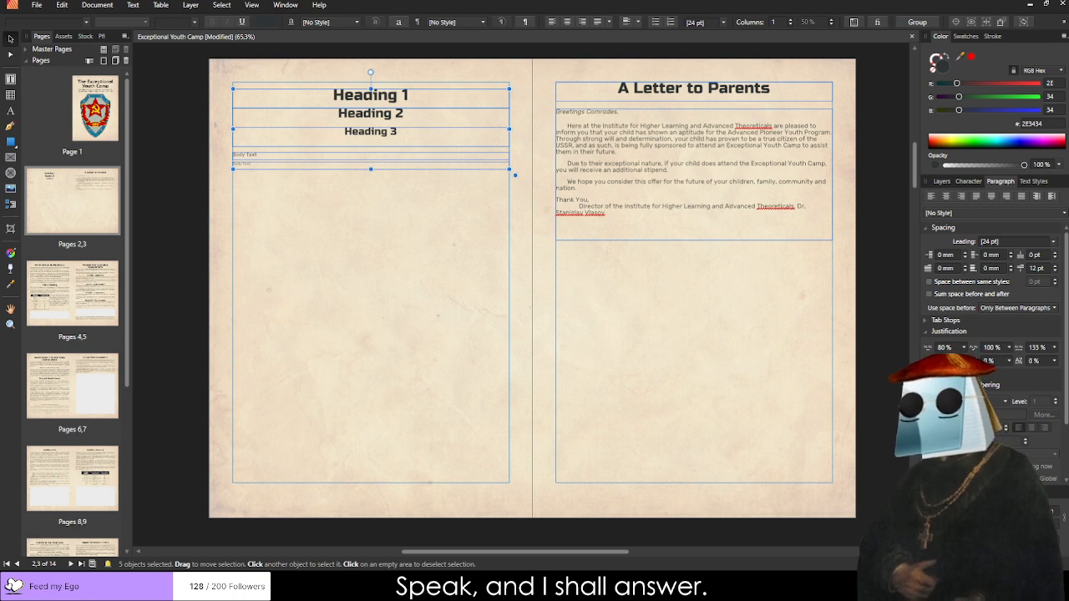
left_click(364, 322)
Place the Arts & Crafts promo badge image on page 2 and shrink it to a small square under the body text samples.
scroll(668, 317, "down", 3)
left_click_drag(668, 316, 472, 178)
scroll(492, 208, "down", 2)
scroll(451, 201, "down", 5)
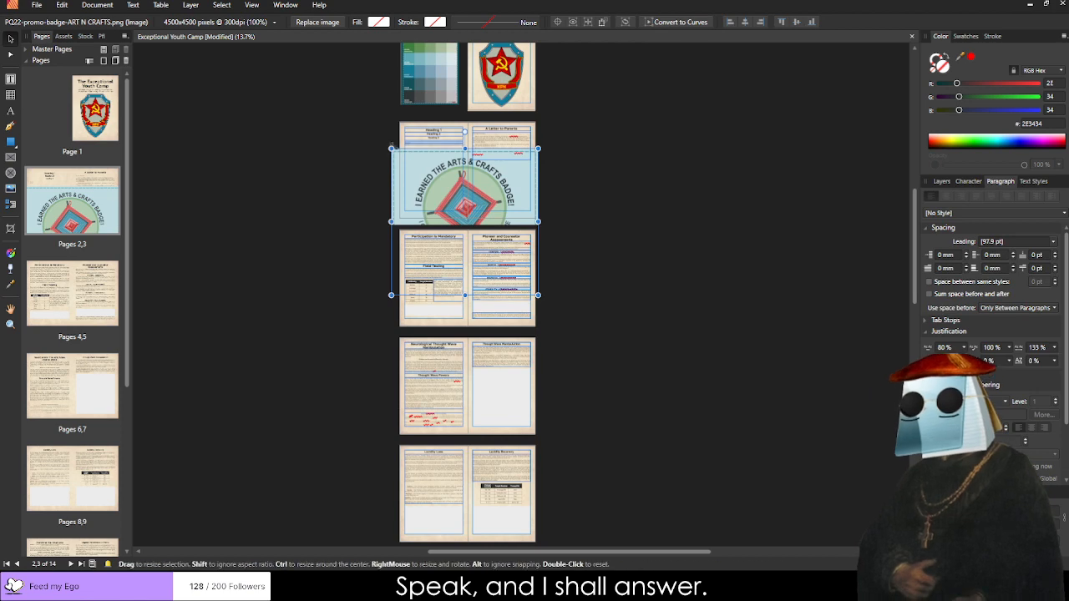
left_click_drag(390, 148, 425, 163)
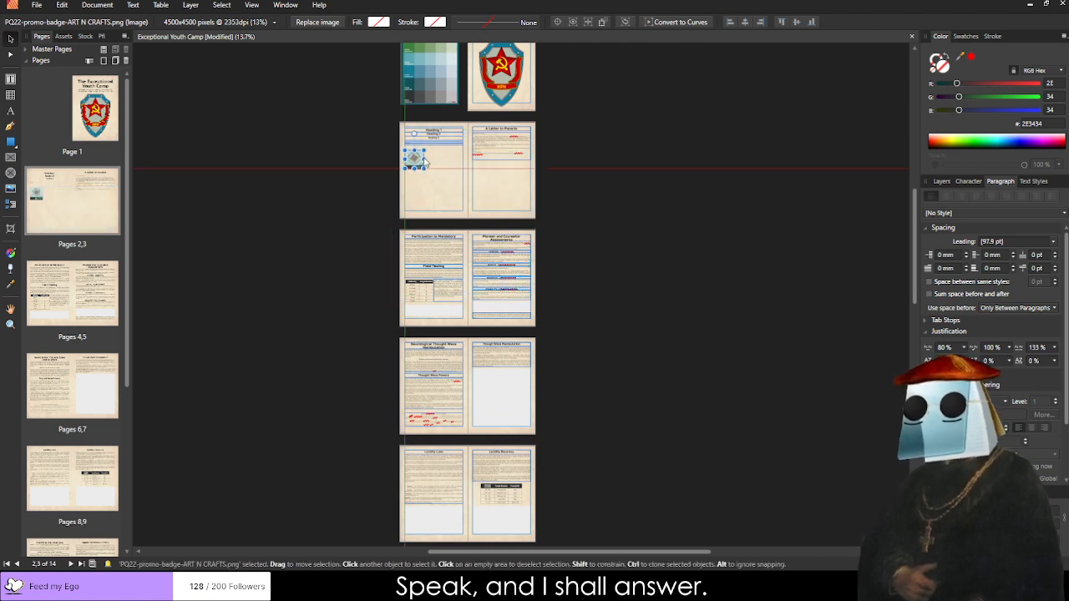
scroll(398, 148, "up", 9)
left_click_drag(557, 287, 566, 226)
scroll(572, 251, "down", 4)
scroll(643, 326, "up", 2)
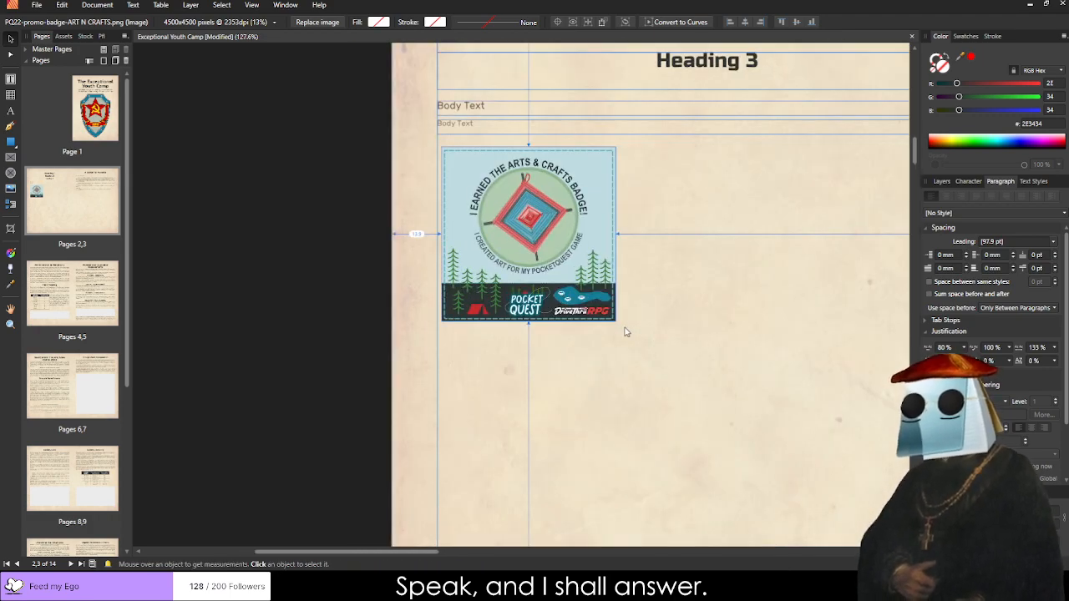
Nudge the Arts & Crafts badge slightly up and away from the left margin of page 2.
scroll(625, 331, "down", 6)
scroll(750, 205, "up", 8)
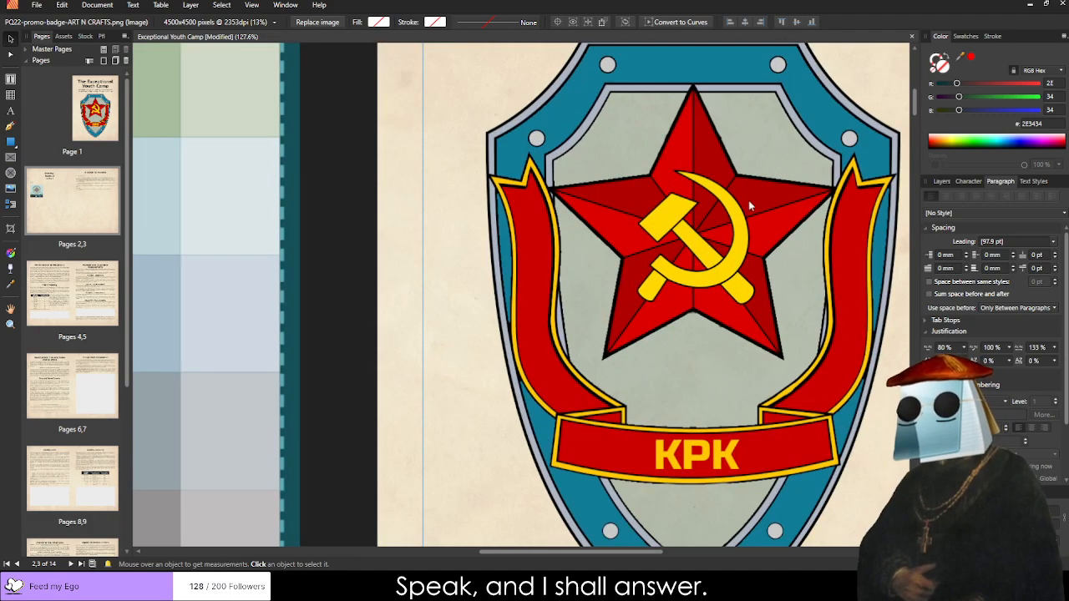
scroll(749, 206, "down", 5)
scroll(528, 409, "down", 3)
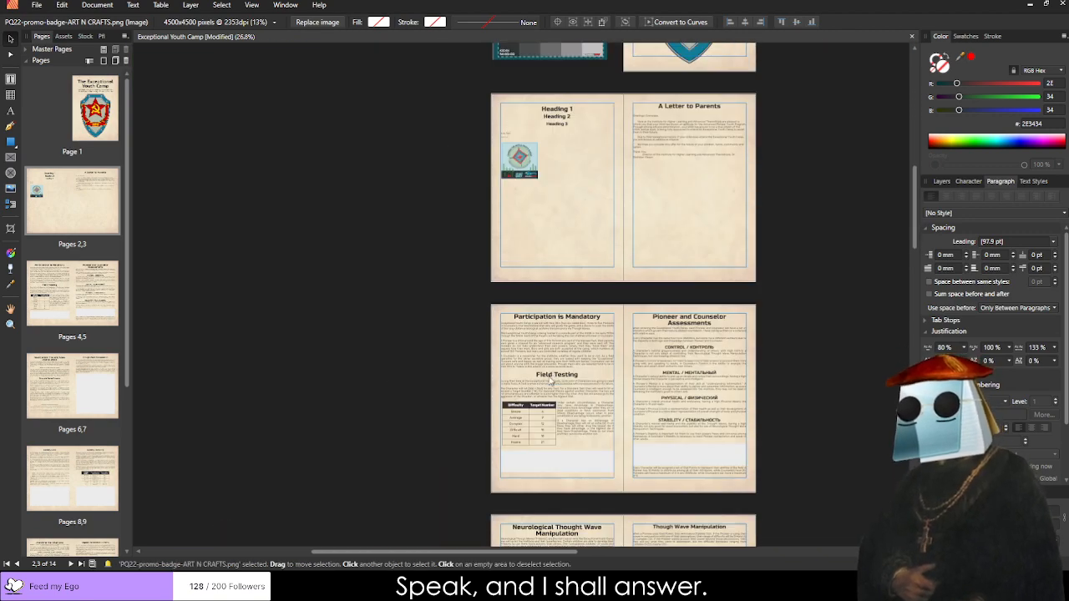
scroll(535, 334, "up", 3)
scroll(517, 240, "up", 6)
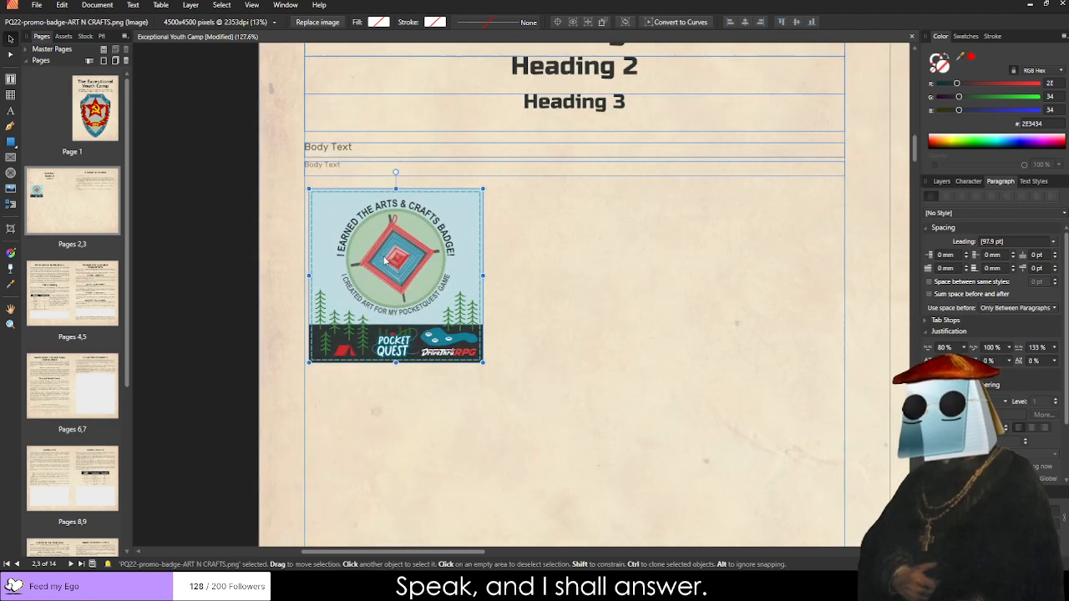
left_click_drag(384, 261, 387, 258)
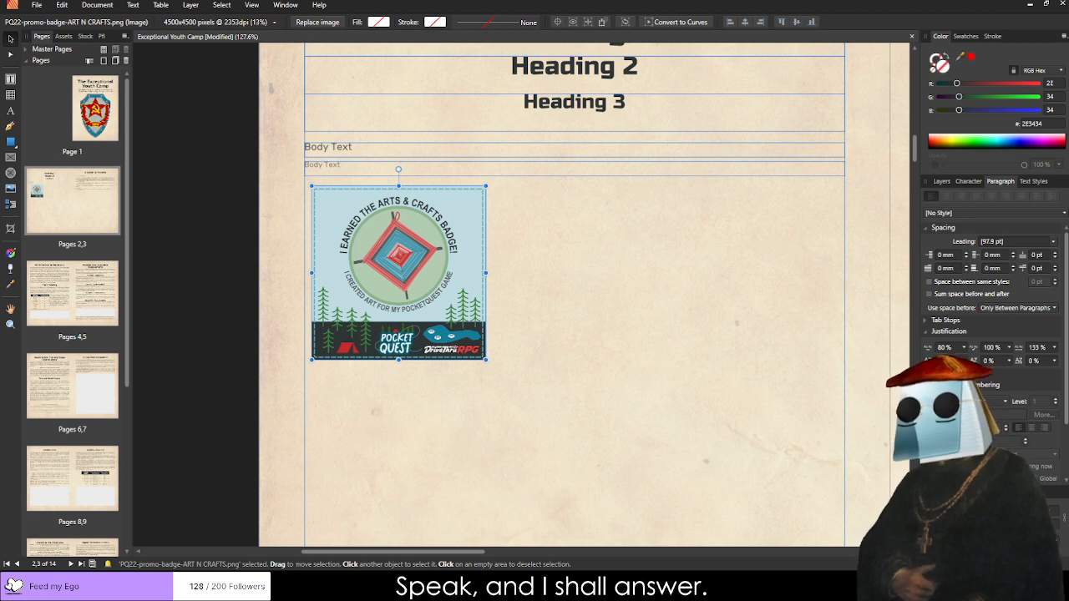
Place the Movie Night promo badge image on page 2, shrink it and set it directly right of the Arts & Crafts badge.
left_click(346, 488)
scroll(484, 451, "down", 4)
key("Escape")
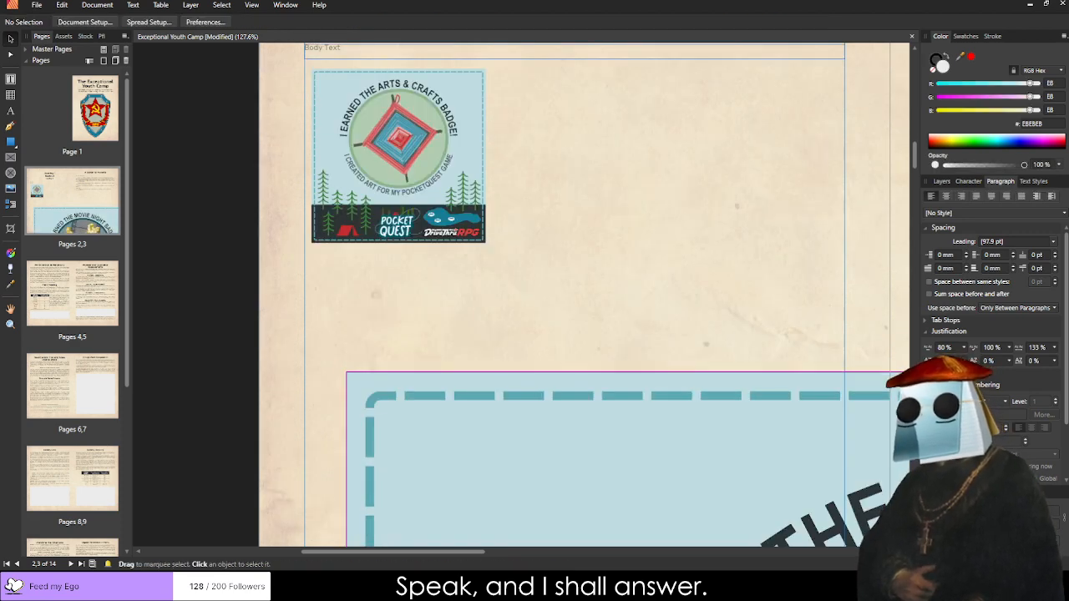
scroll(524, 431, "down", 6)
left_click(531, 416)
left_click_drag(532, 417, 536, 383)
scroll(535, 382, "up", 10)
left_click_drag(526, 420, 554, 260)
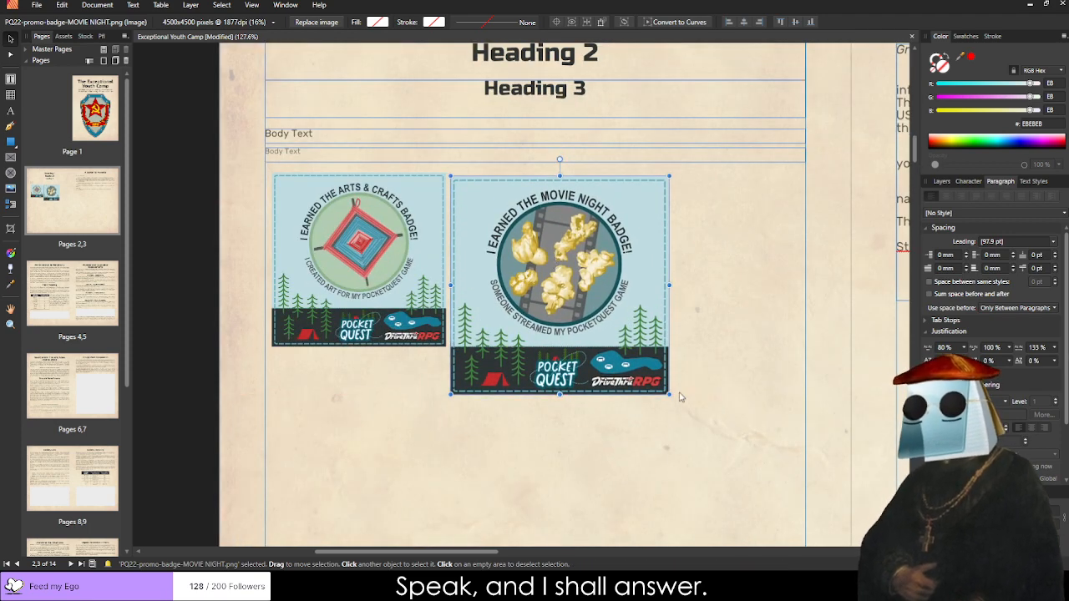
left_click_drag(670, 390, 617, 361)
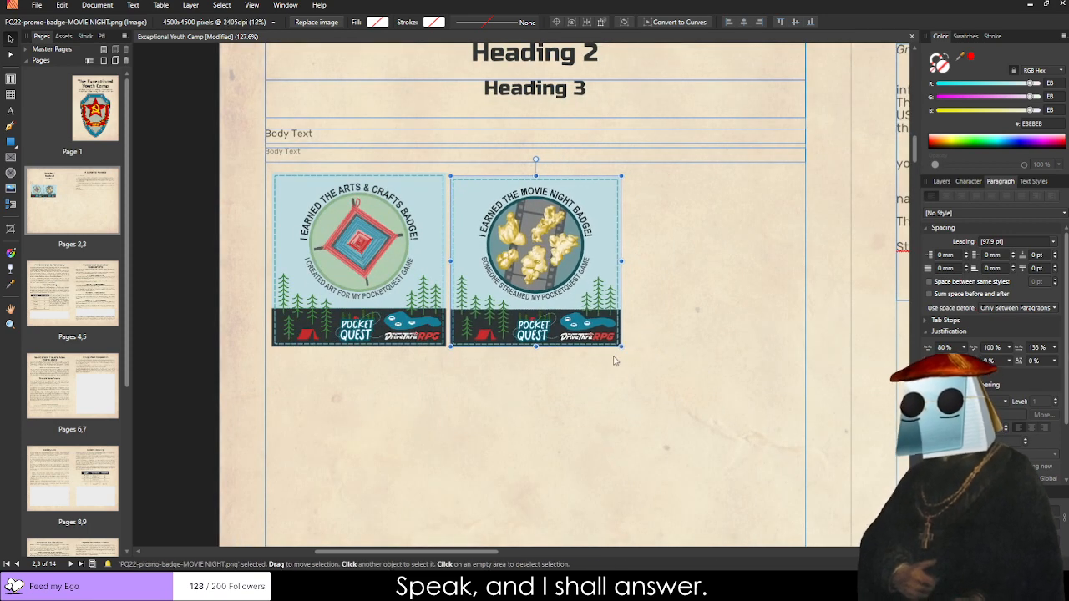
Match the Movie Night badge's size to the Arts & Crafts badge and align their top edges.
scroll(463, 177, "up", 8)
left_click_drag(401, 183, 388, 162)
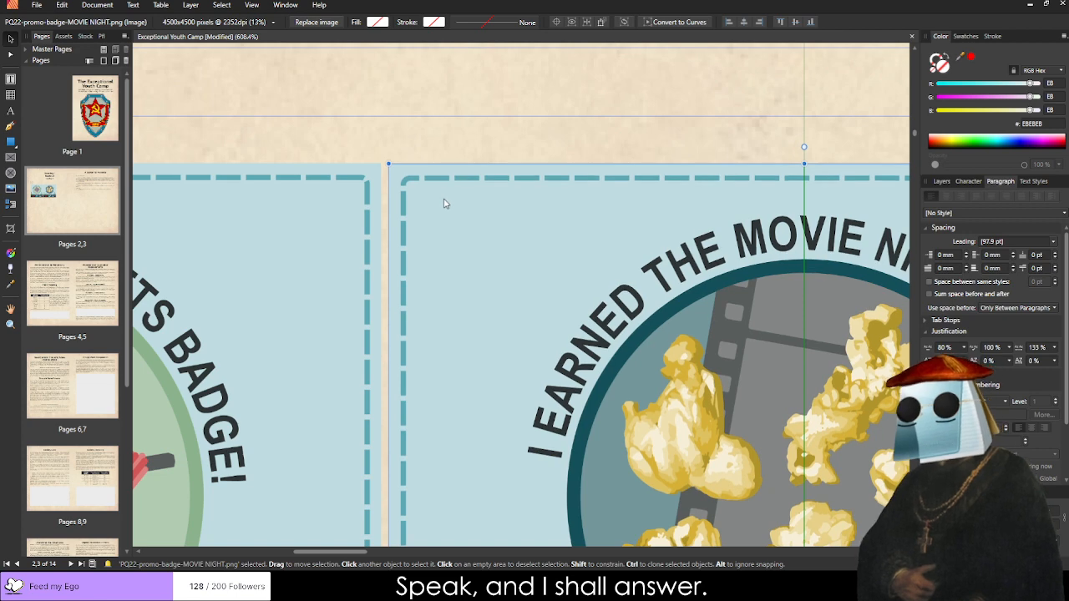
left_click(370, 156)
scroll(371, 156, "up", 1)
scroll(371, 156, "up", 6)
left_click(506, 279)
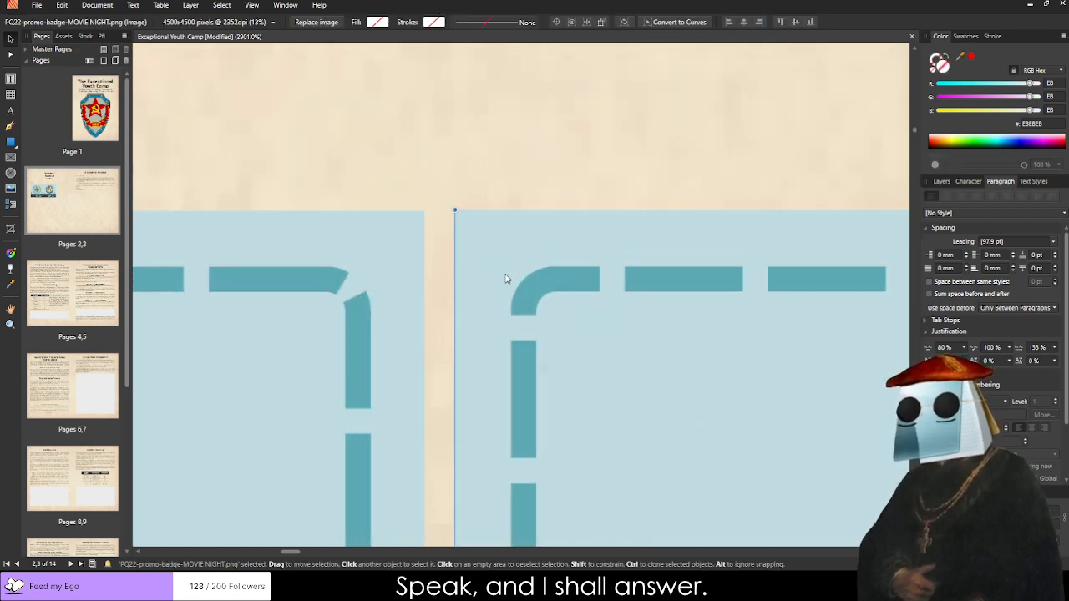
left_click(360, 286)
left_click(538, 308, "shift")
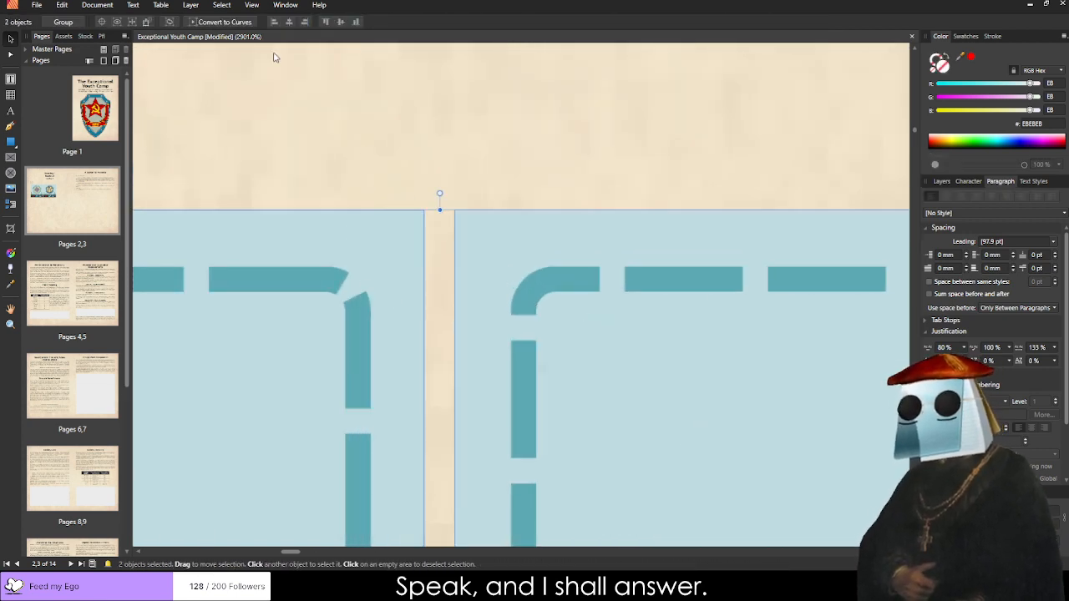
scroll(576, 326, "down", 17)
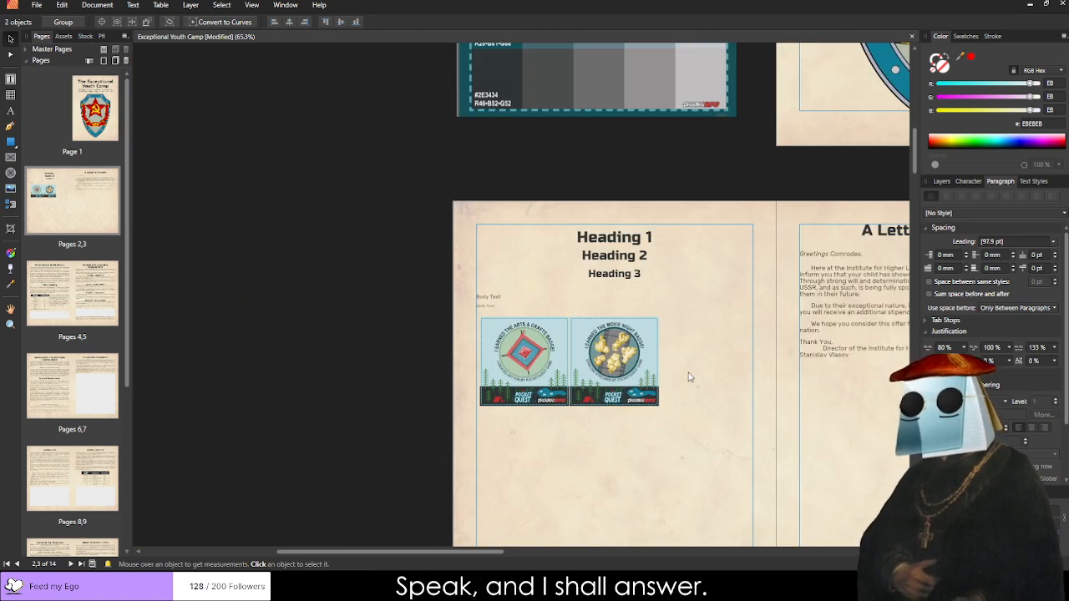
Place the Tour Guide promo badge image on page 2 and shrink it into position right of the Movie Night badge.
scroll(689, 377, "up", 4)
left_click(649, 391)
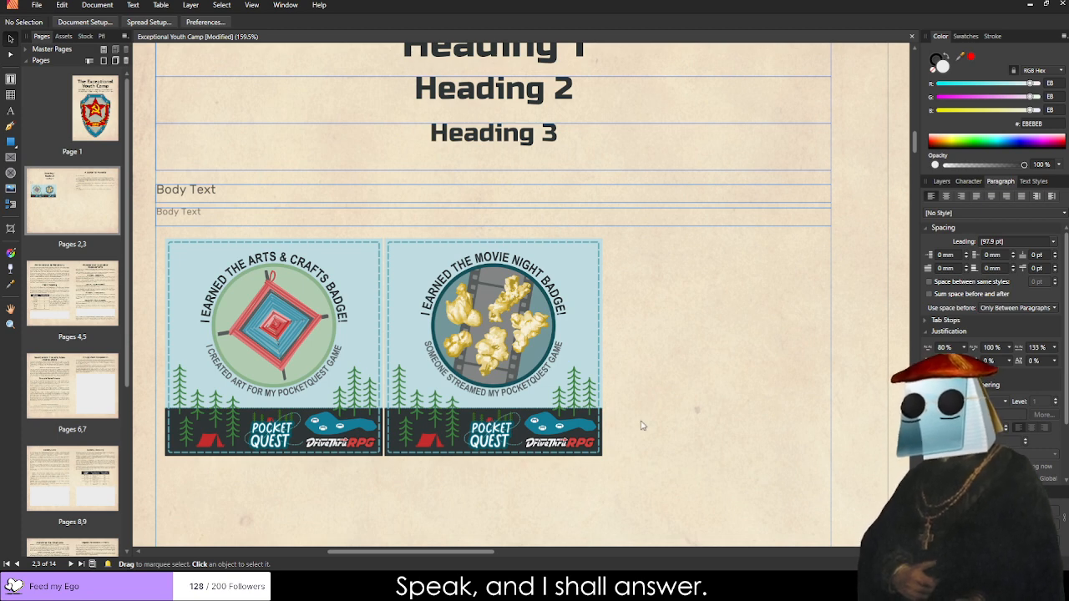
scroll(635, 422, "down", 2)
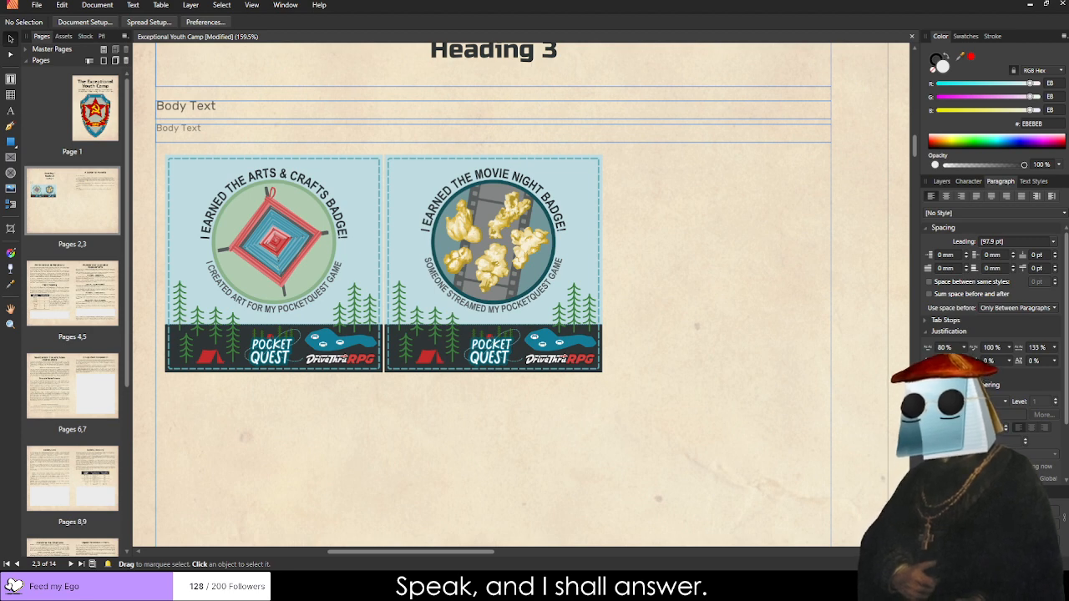
scroll(493, 286, "down", 5)
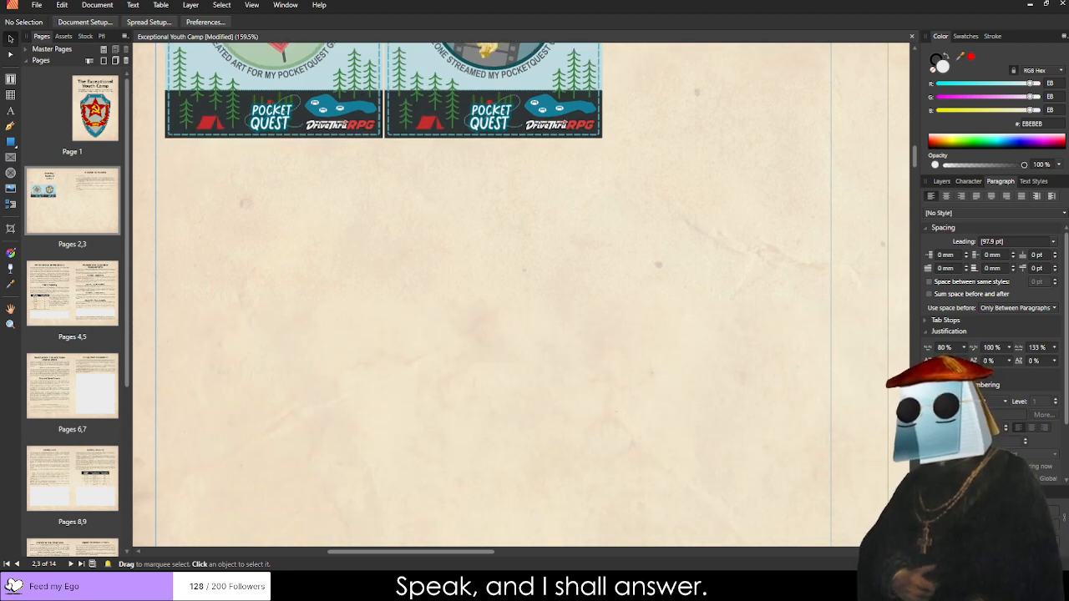
scroll(341, 234, "up", 3)
scroll(341, 234, "down", 1)
scroll(341, 233, "down", 1)
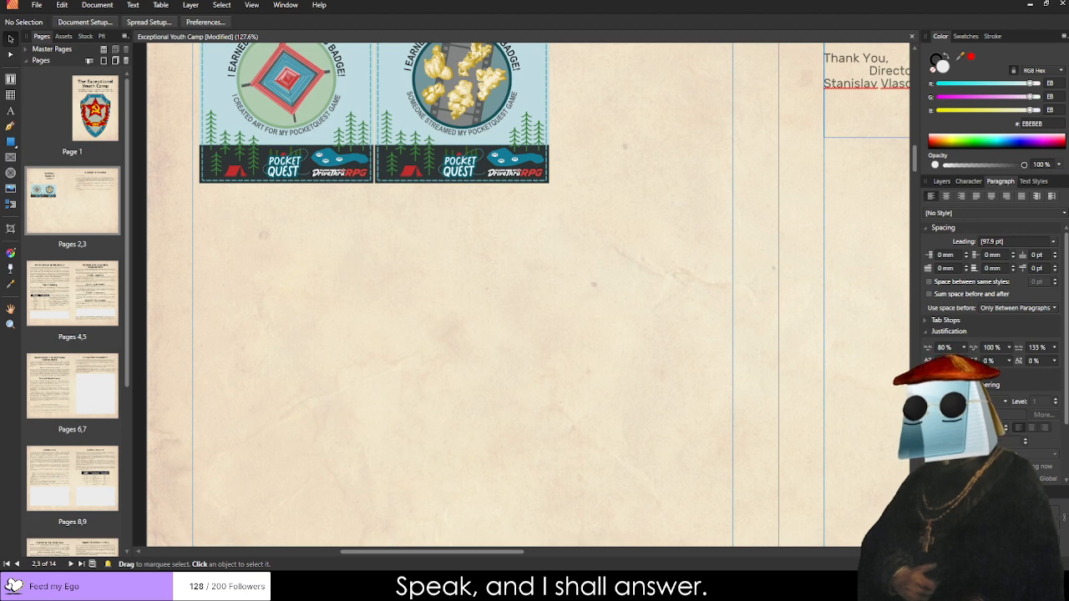
left_click_drag(0, 336, 373, 336)
scroll(417, 310, "down", 5)
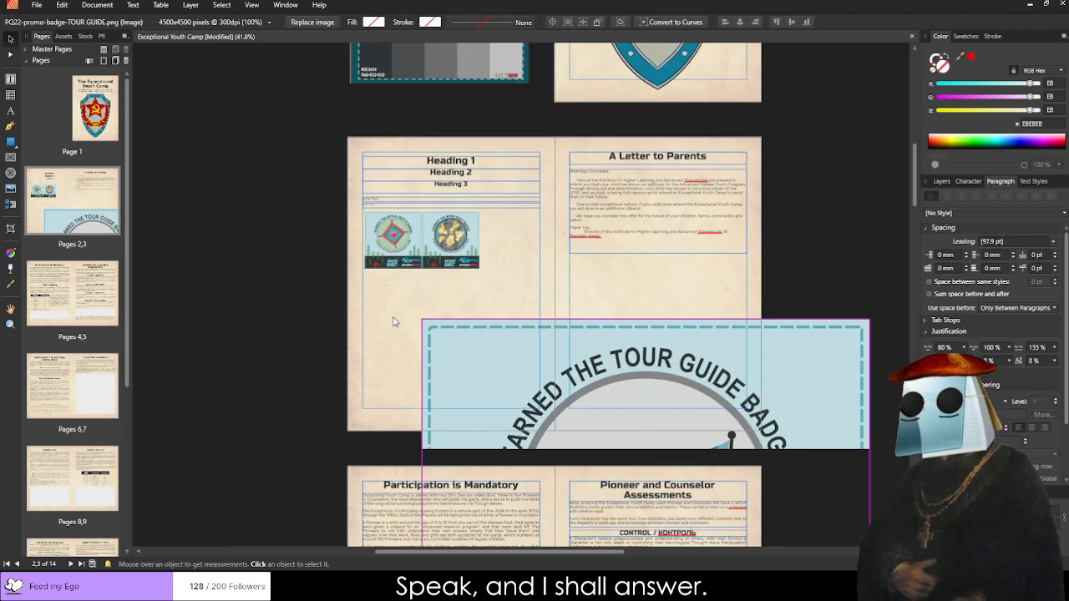
left_click(393, 317)
left_click_drag(545, 358, 660, 235)
left_click_drag(536, 196, 507, 228)
scroll(518, 251, "up", 2)
scroll(523, 392, "up", 6)
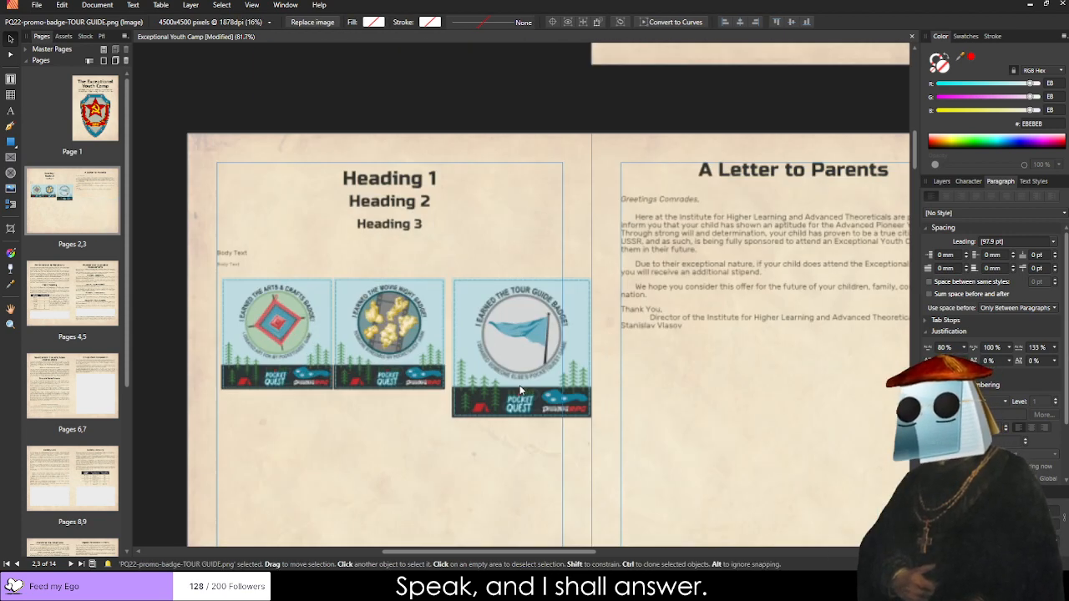
Reduce the Tour Guide badge to the size of the other two and fit it in the row inside the right margin.
left_click_drag(629, 424, 557, 376)
left_click_drag(455, 313, 449, 311)
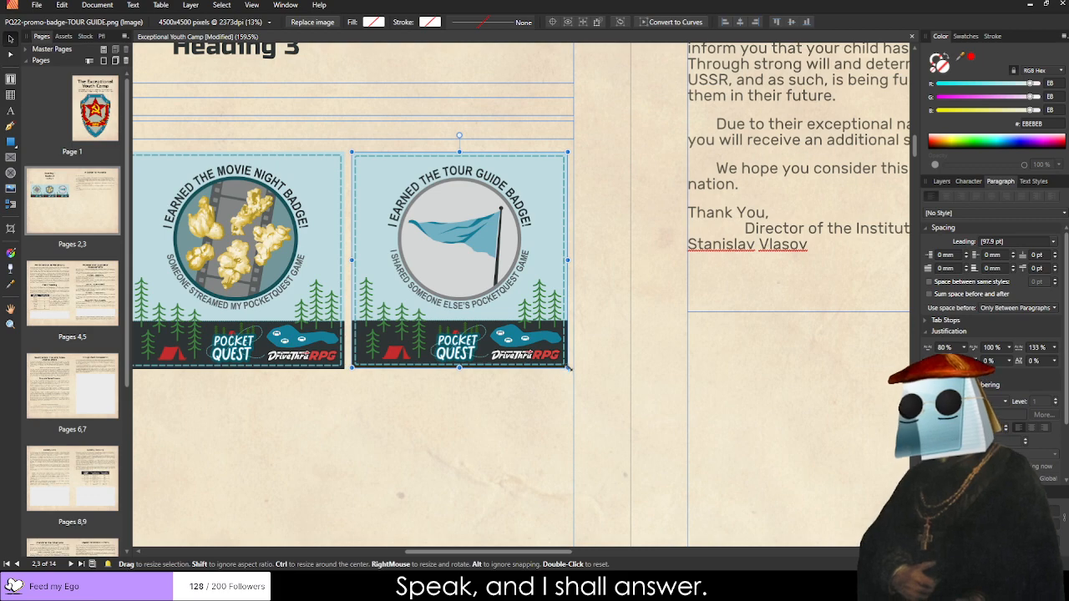
left_click_drag(568, 368, 566, 369)
scroll(339, 368, "up", 10)
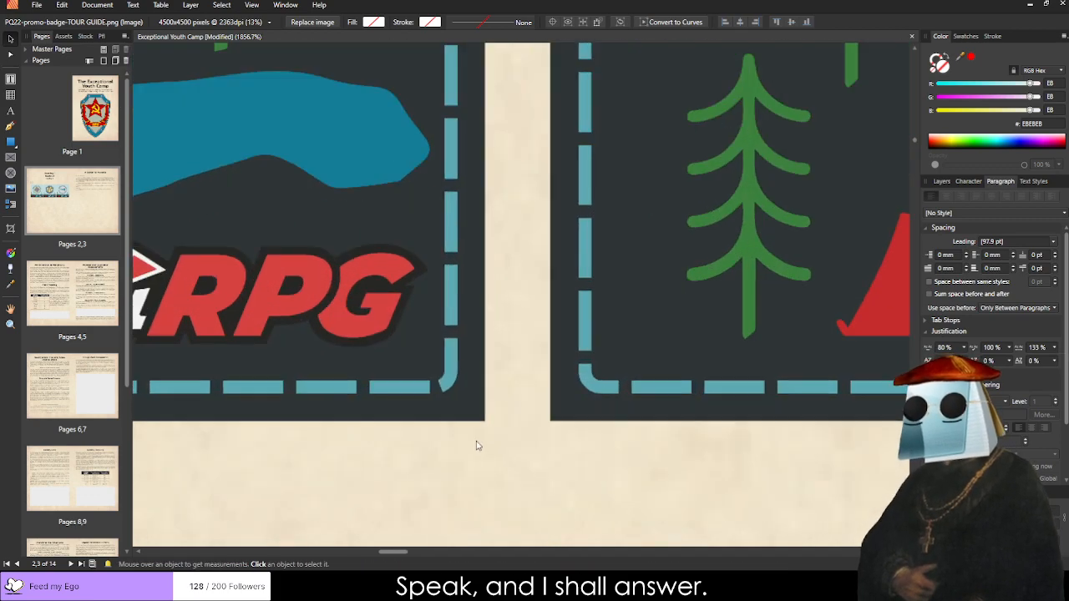
scroll(478, 445, "up", 3)
scroll(570, 354, "down", 15)
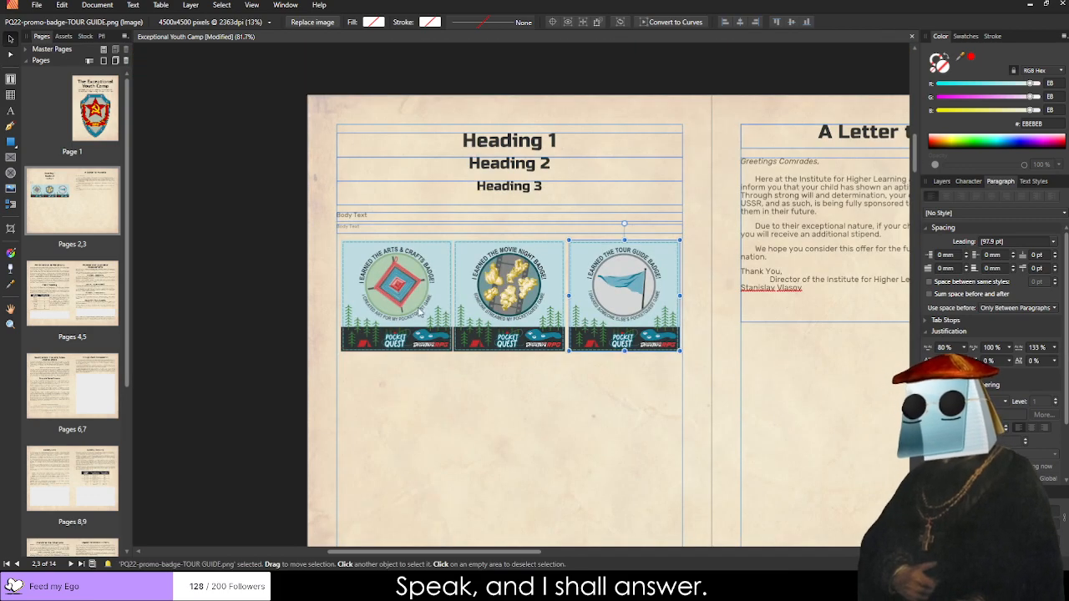
Shift the Movie Night badge slightly right to even out the three-badge row and check the three badges' placement together.
left_click(419, 308, "shift")
left_click(511, 301, "shift")
left_click(605, 296, "shift")
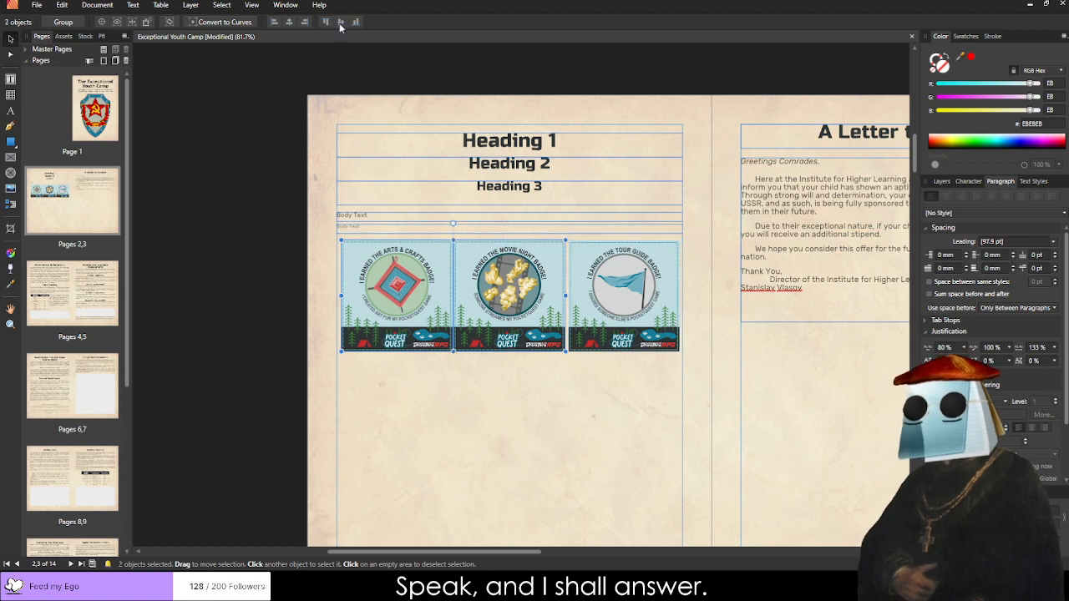
scroll(585, 317, "up", 5)
left_click(396, 301)
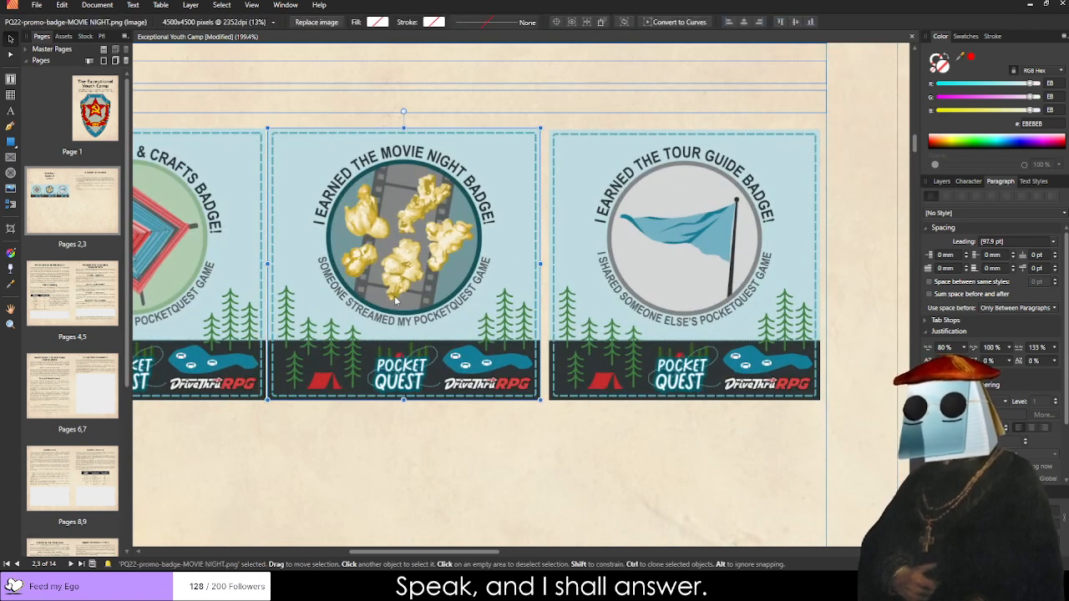
key("Right")
key("Right")
key("Right")
key("Right")
key("Right")
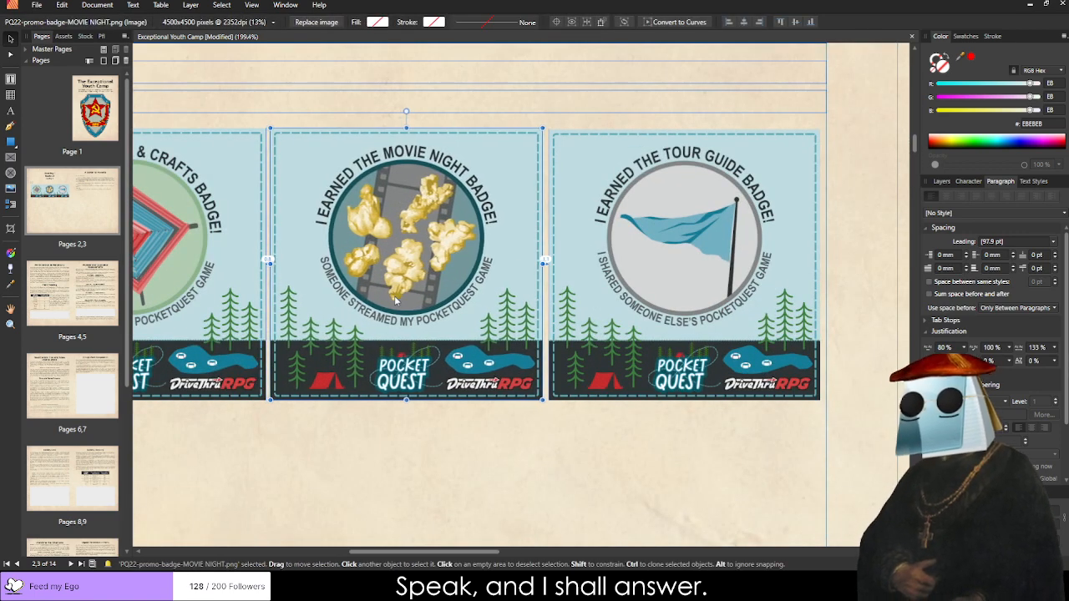
left_click(423, 472)
scroll(389, 463, "down", 5)
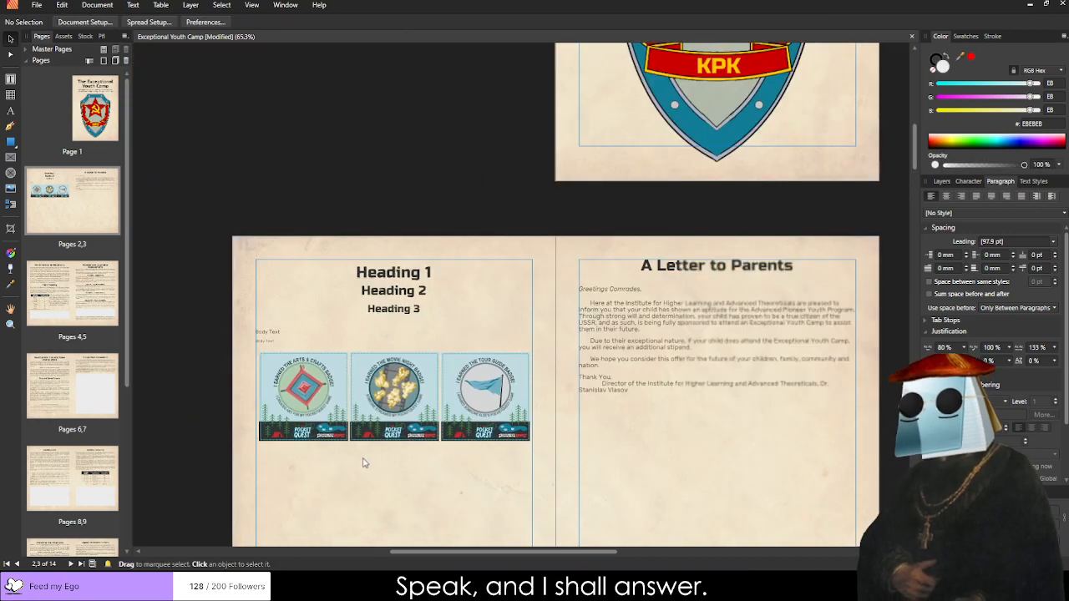
left_click_drag(212, 495, 555, 333)
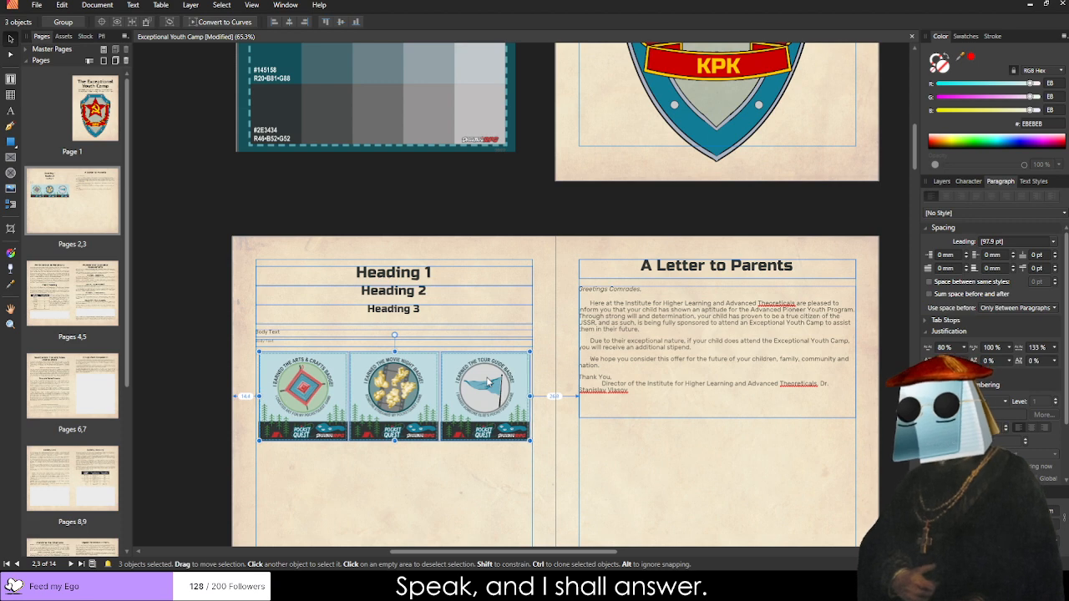
left_click(280, 467)
Place the I Did It promo badge image on the page 2–3 spread and move it clear of the page's lower edge.
scroll(227, 469, "up", 3)
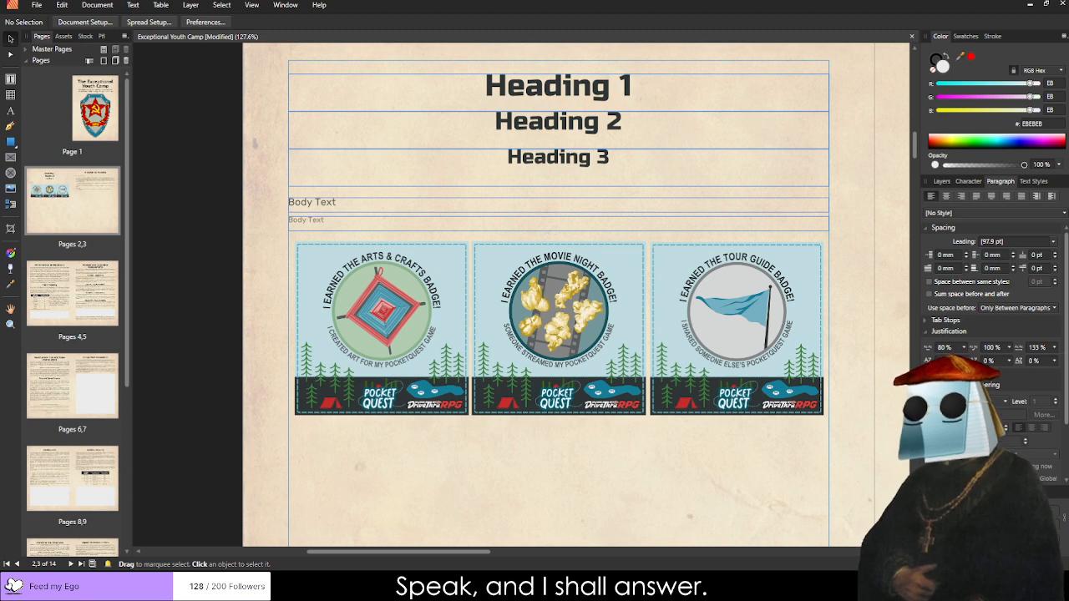
scroll(577, 293, "down", 4)
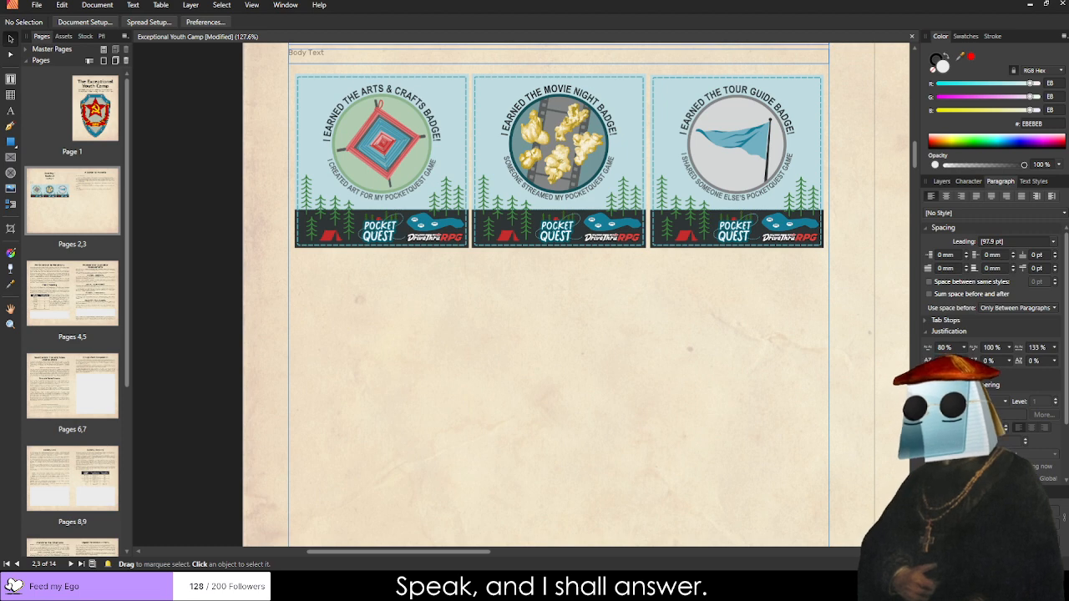
left_click_drag(0, 410, 287, 411)
left_click(421, 359)
scroll(421, 359, "down", 2)
scroll(421, 359, "down", 8, "ctrl")
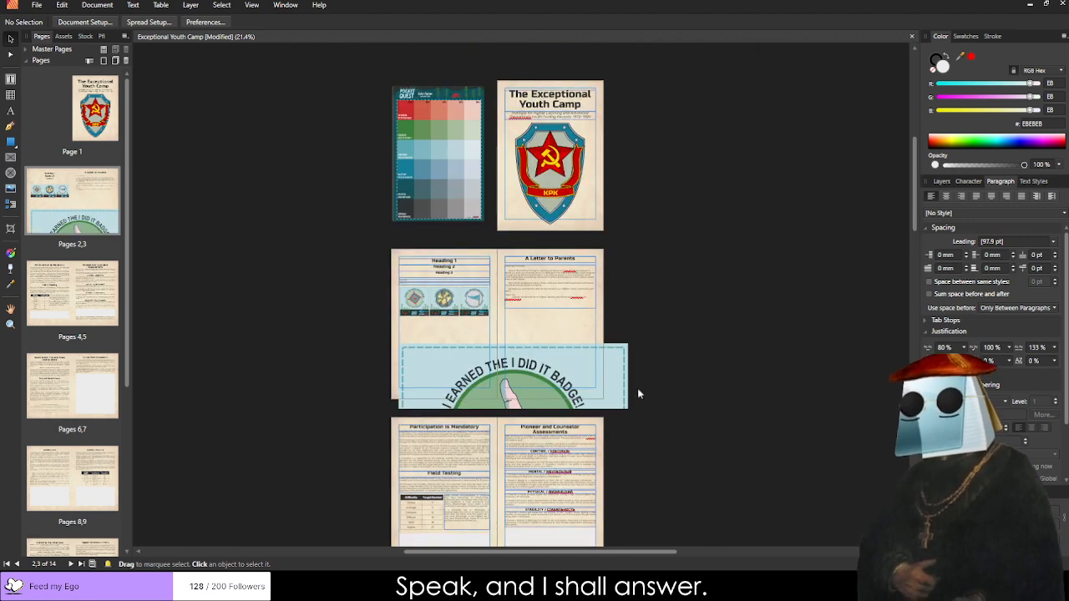
scroll(637, 393, "down", 2)
left_click_drag(576, 317, 725, 222)
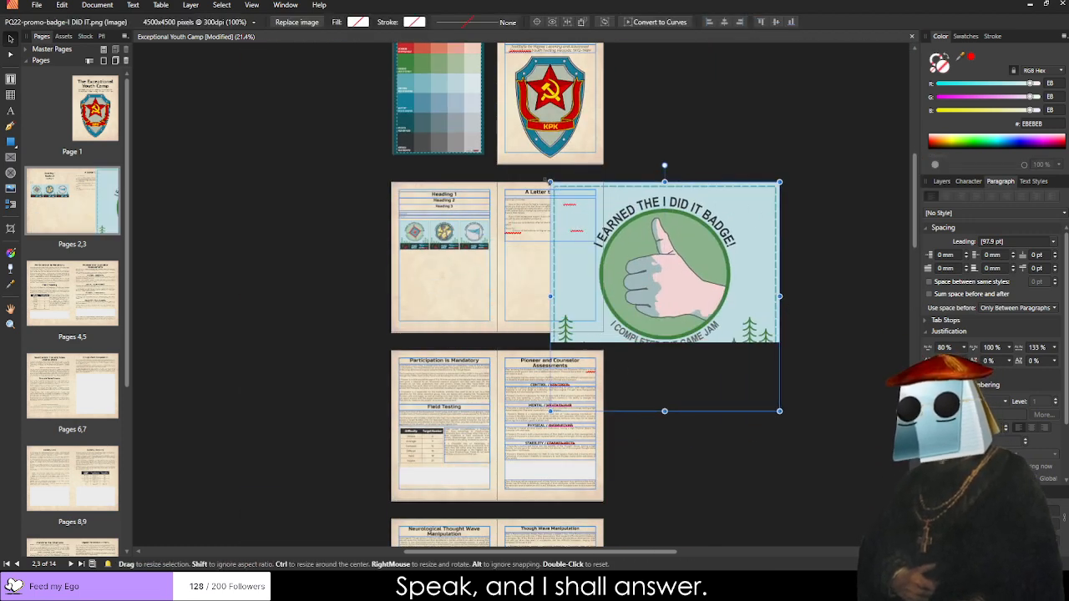
Shrink the I Did It badge to the size of the others and position it directly below the Arts & Crafts badge.
left_click_drag(550, 183, 420, 271)
scroll(420, 271, "up", 8, "ctrl")
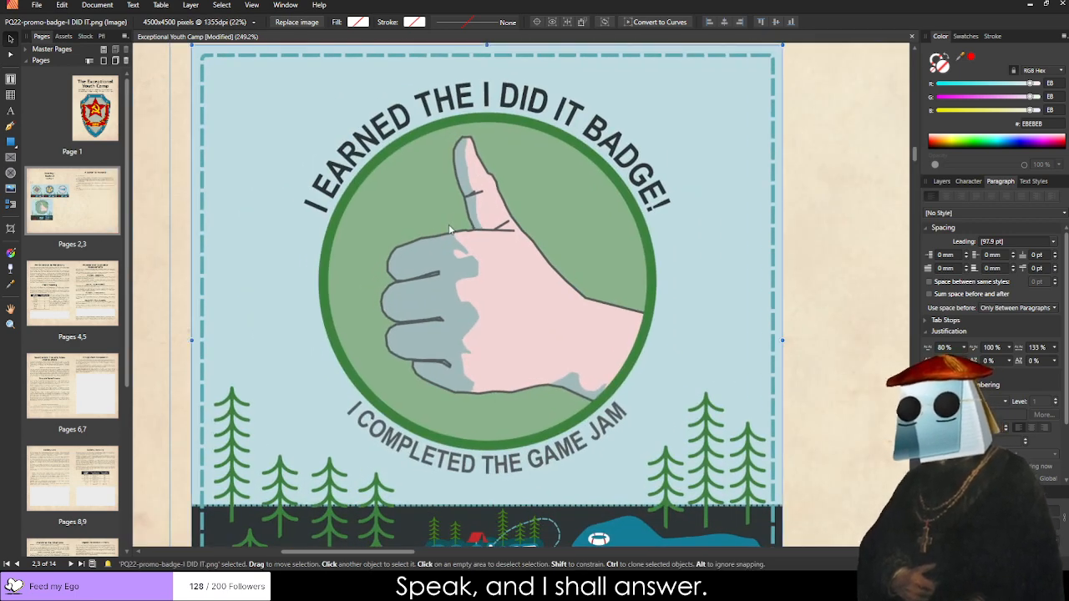
scroll(449, 229, "down", 6, "ctrl")
left_click_drag(461, 234, 456, 231)
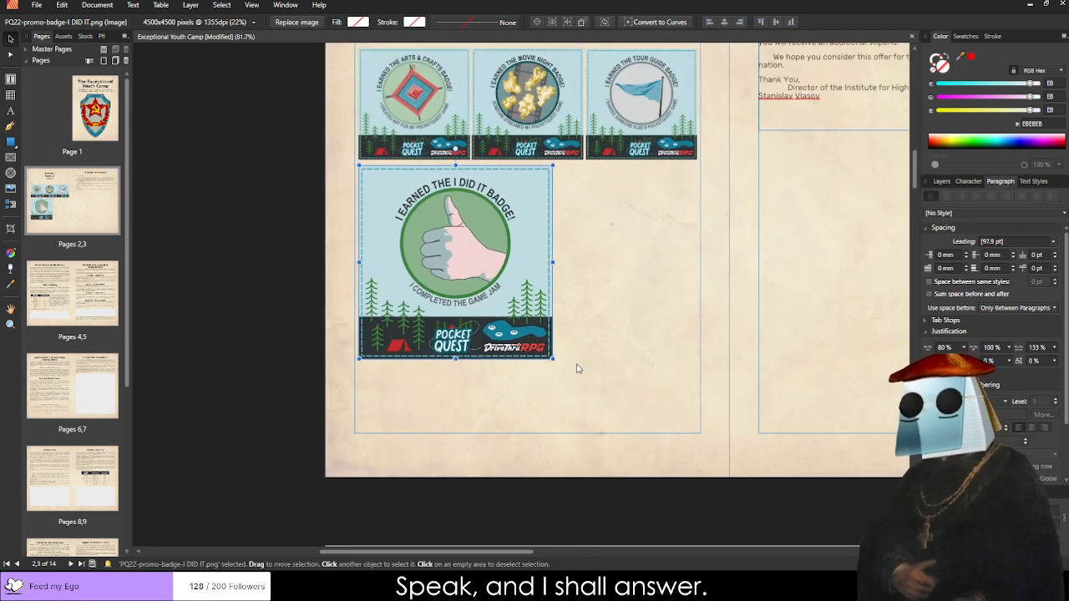
left_click_drag(552, 358, 459, 286)
left_click(520, 243)
scroll(492, 300, "up", 3)
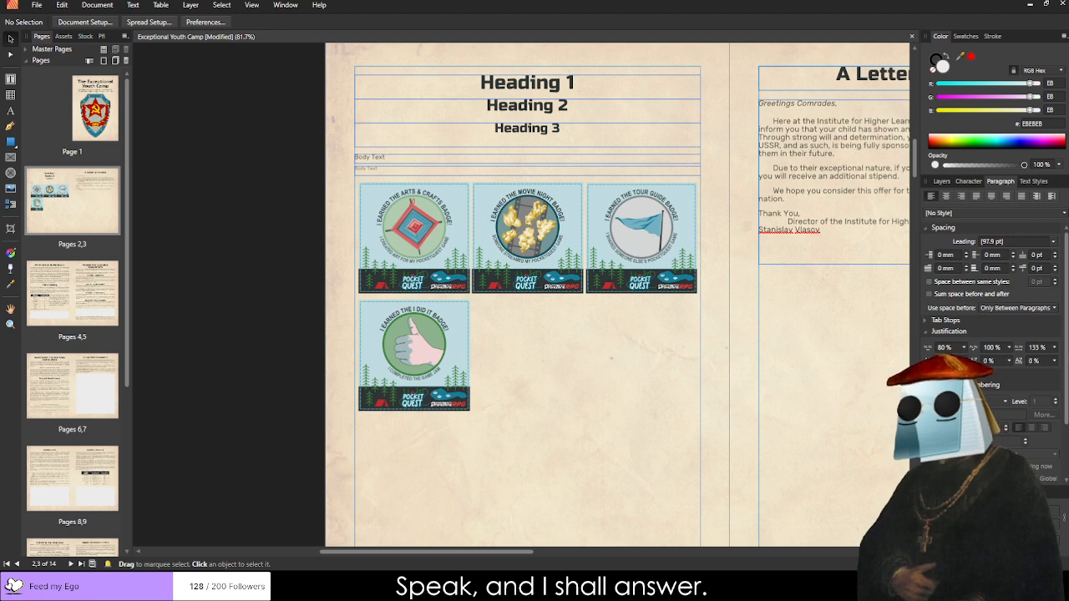
Place the Jack of All Trades promo badge beside the I Did It badge and match its size to the grid.
left_click_drag(322, 548, 788, 387)
left_click_drag(817, 400, 501, 178)
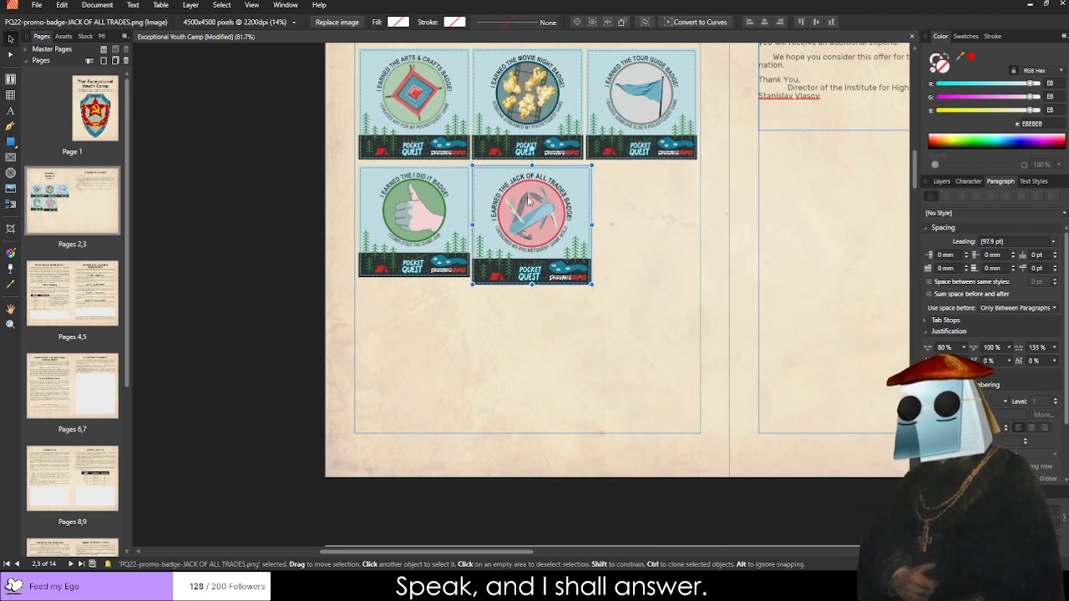
left_click_drag(592, 284, 583, 276)
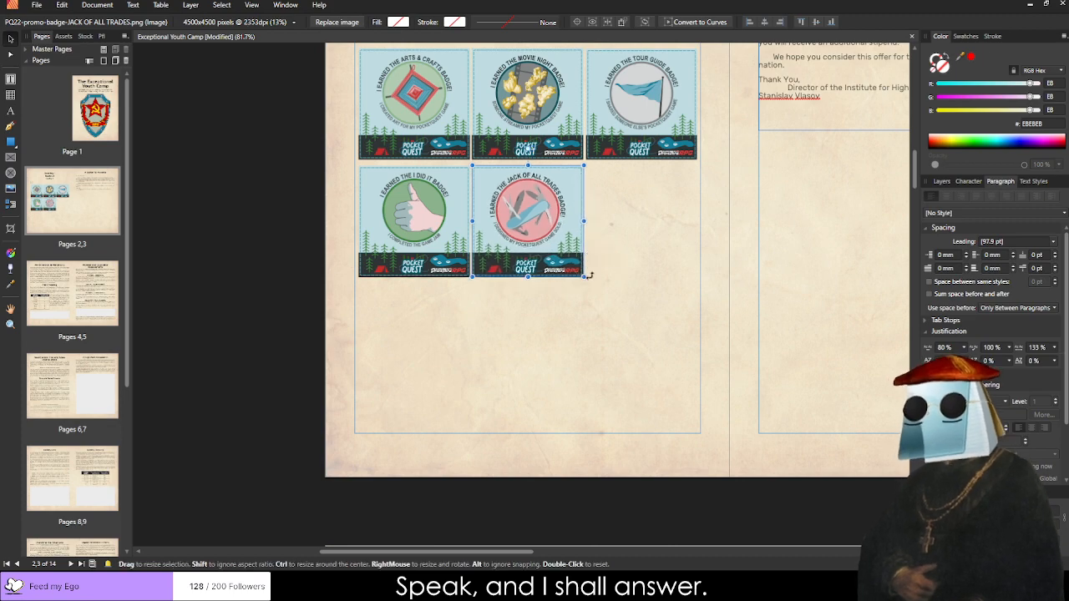
left_click(614, 230)
scroll(614, 229, "up", 4)
scroll(730, 286, "down", 3)
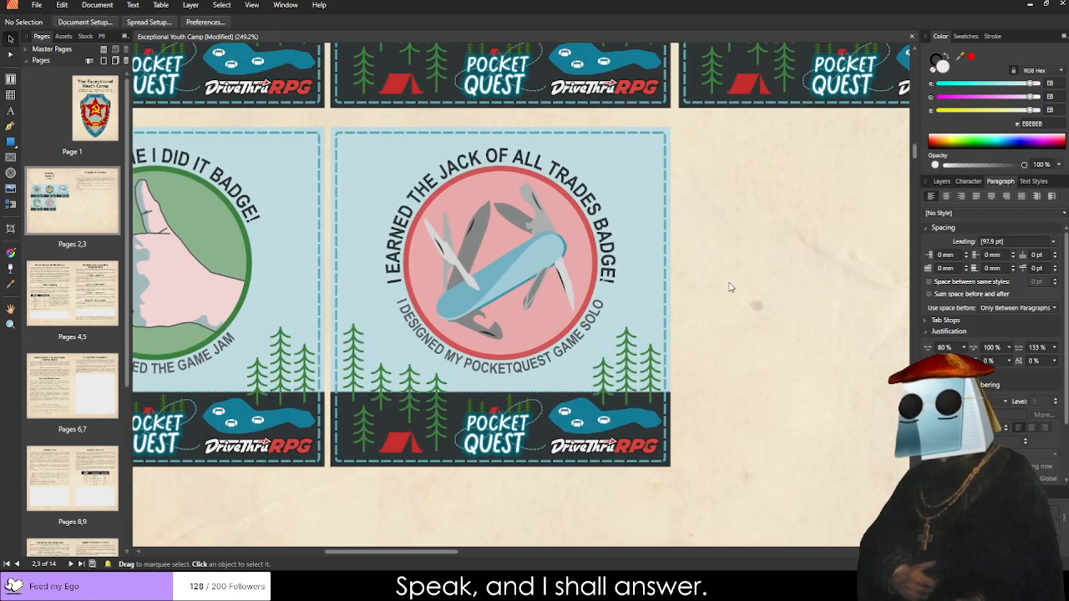
scroll(757, 278, "up", 1)
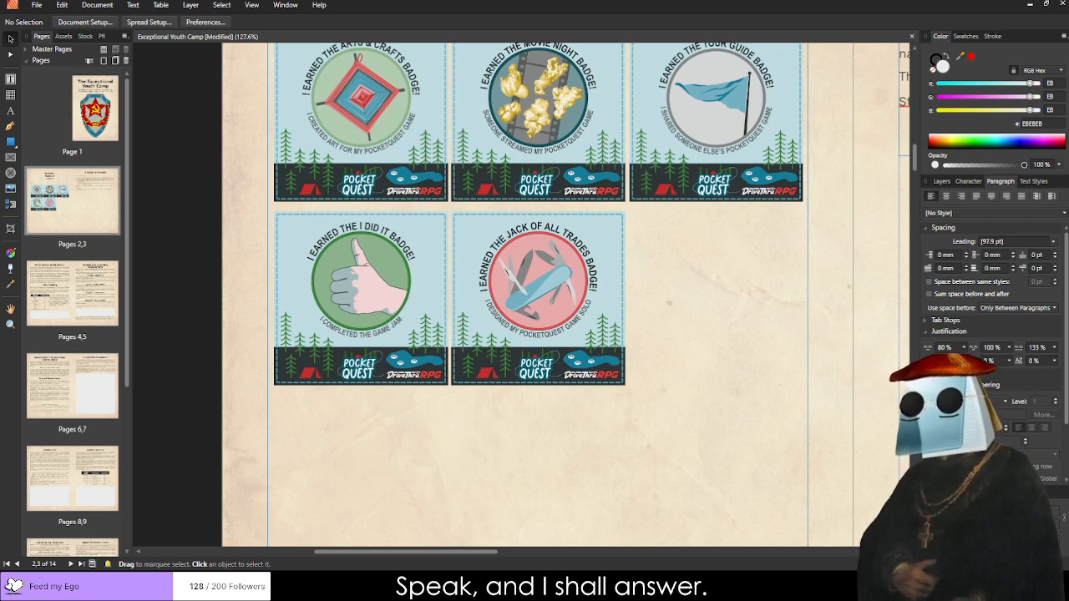
Place the Scavenger Hunt promo badge as the third in the second row, sized and aligned like the other badges.
left_click(339, 506)
scroll(354, 351, "down", 7)
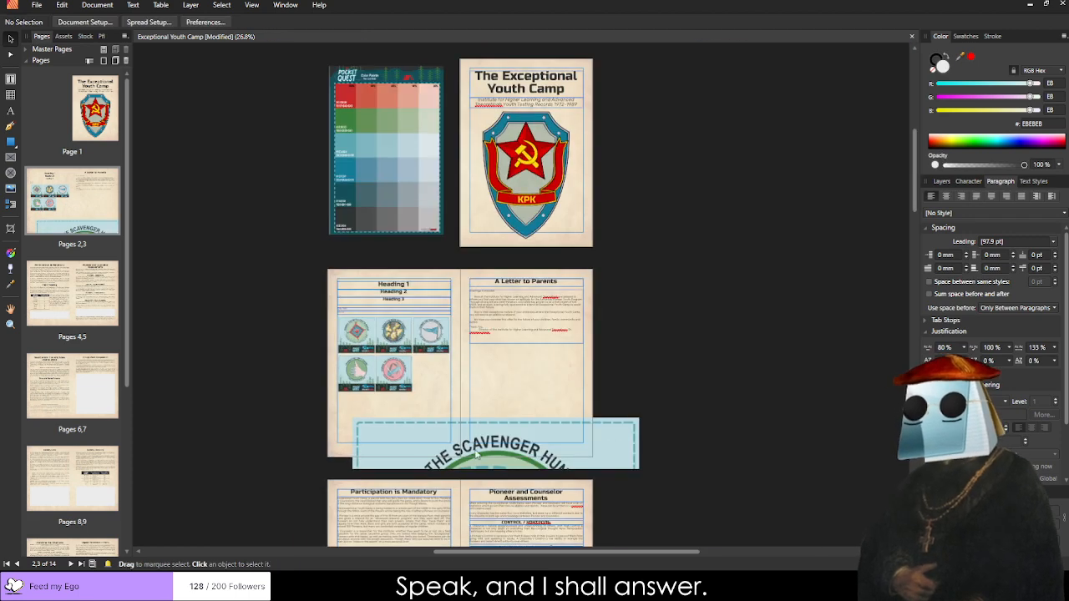
left_click_drag(362, 422, 445, 389)
left_click_drag(507, 450, 444, 396)
left_click(365, 423)
scroll(364, 424, "up", 5)
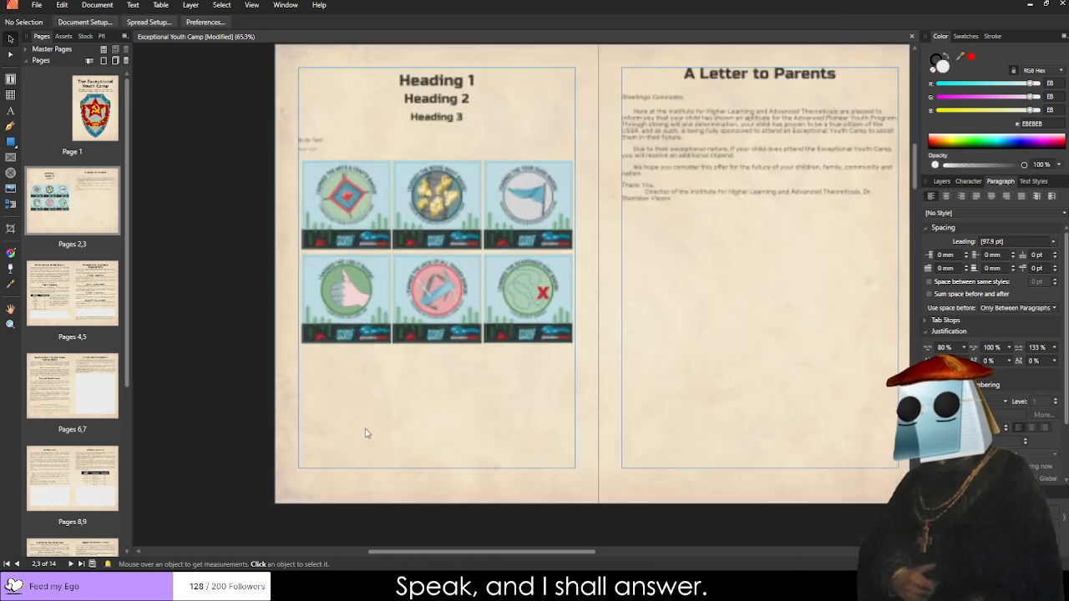
scroll(355, 372, "up", 1)
scroll(366, 365, "up", 3)
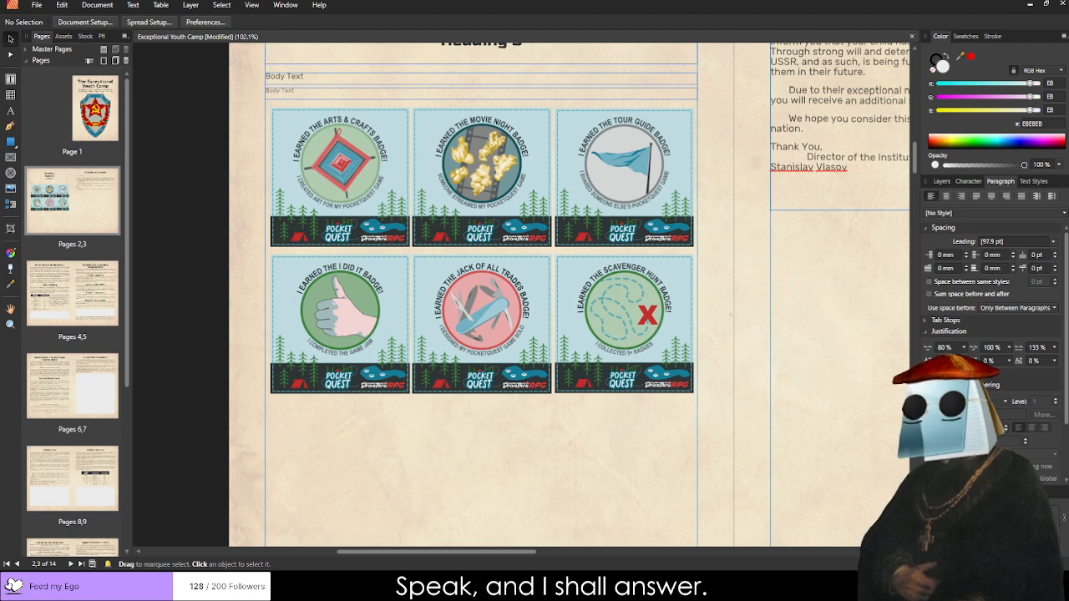
Replace the Heading 1 placeholder on page 2 with the title "PoketQuest 2022 Entry".
scroll(428, 462, "down", 3)
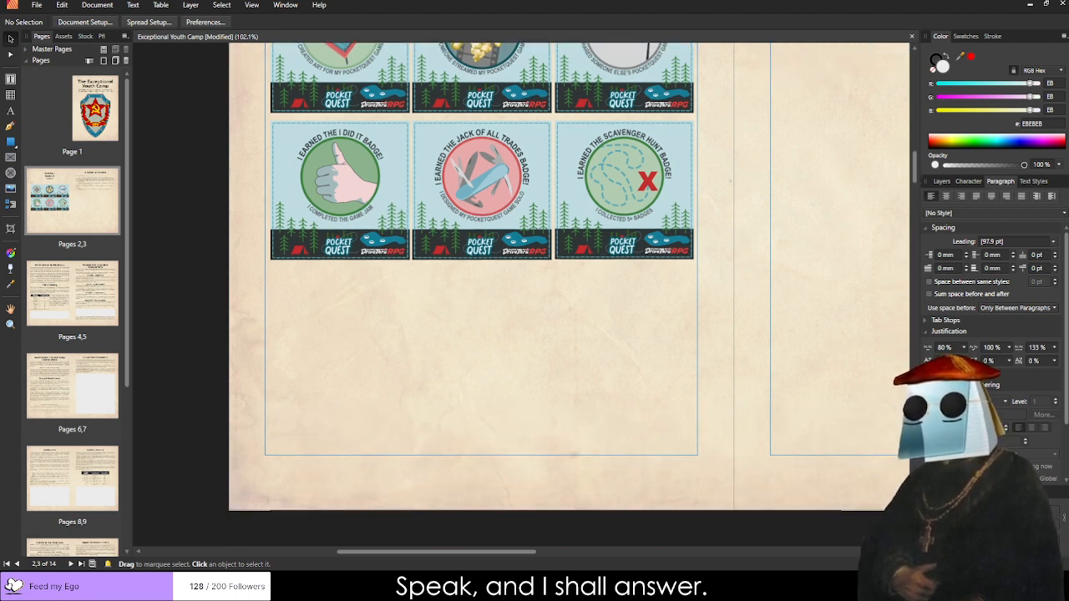
scroll(428, 462, "up", 3)
scroll(428, 413, "down", 3)
scroll(511, 221, "up", 2)
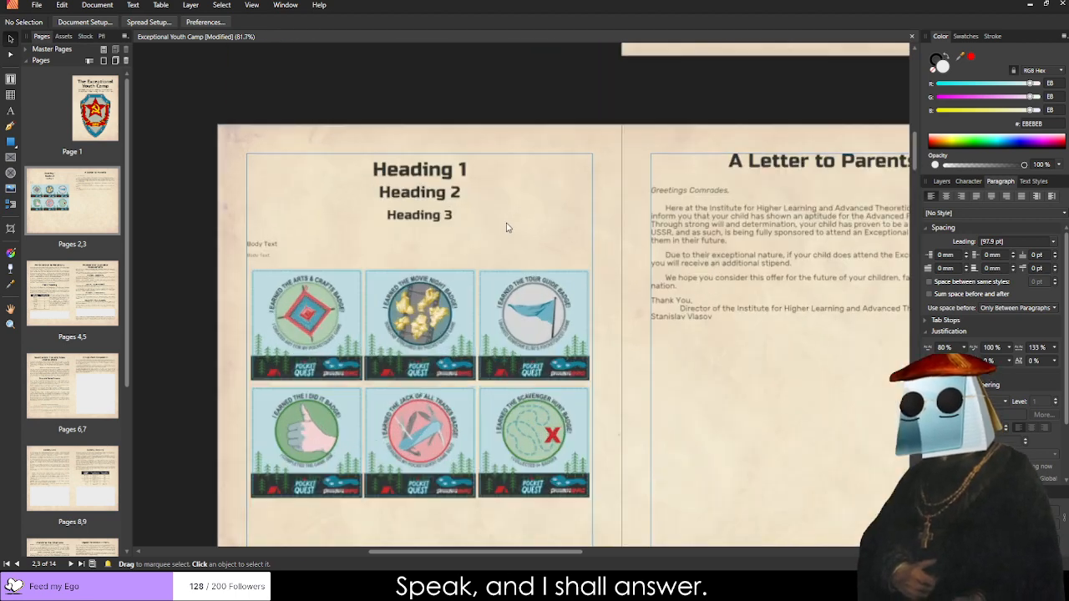
double_click(423, 170)
triple_click(420, 170)
type("Poce")
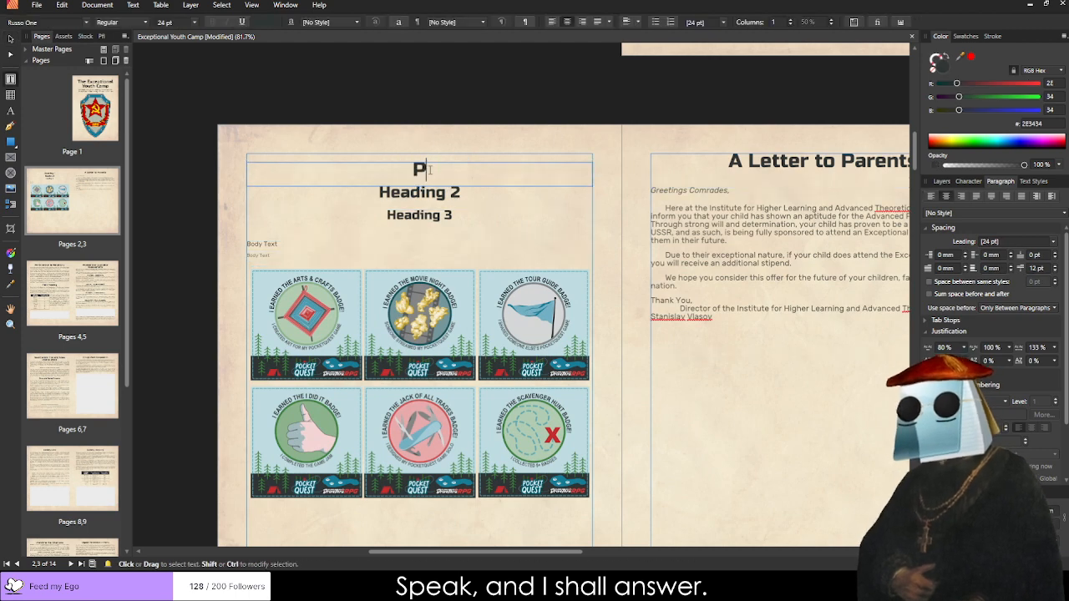
key("BackSpace")
key("BackSpace")
type("ket ")
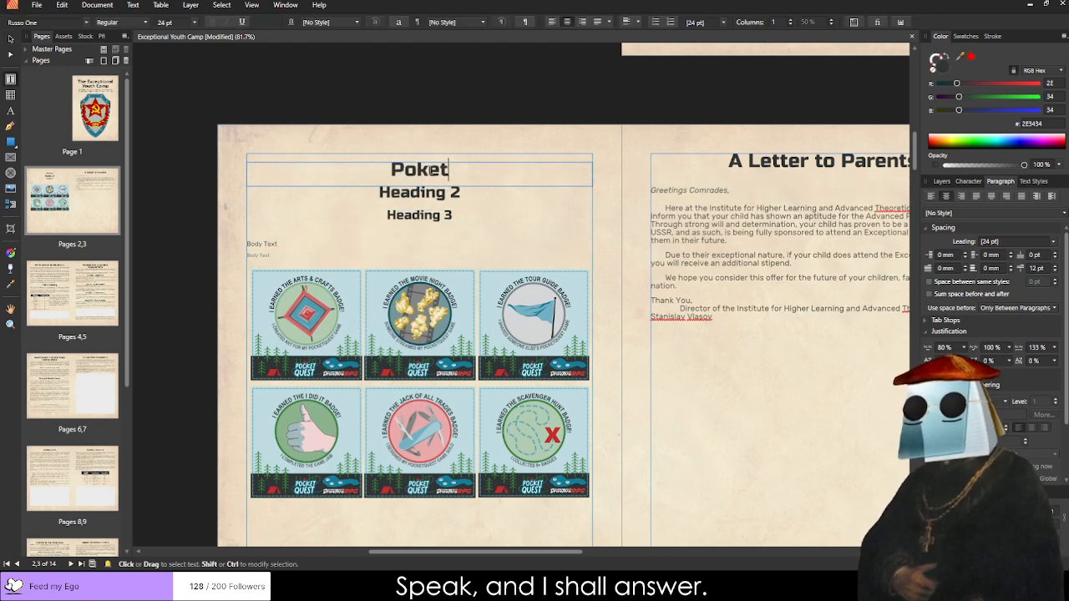
type("QUe")
key("BackSpace")
key("BackSpace")
key("BackSpace")
key("BackSpace")
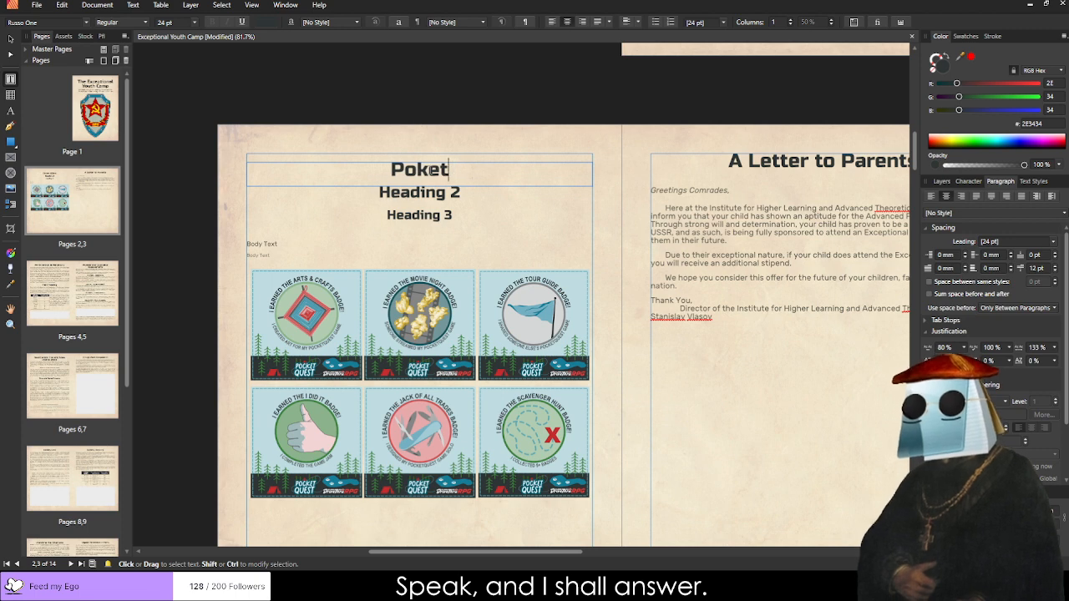
type("QUest")
key("BackSpace")
key("BackSpace")
key("BackSpace")
key("BackSpace")
type("uest")
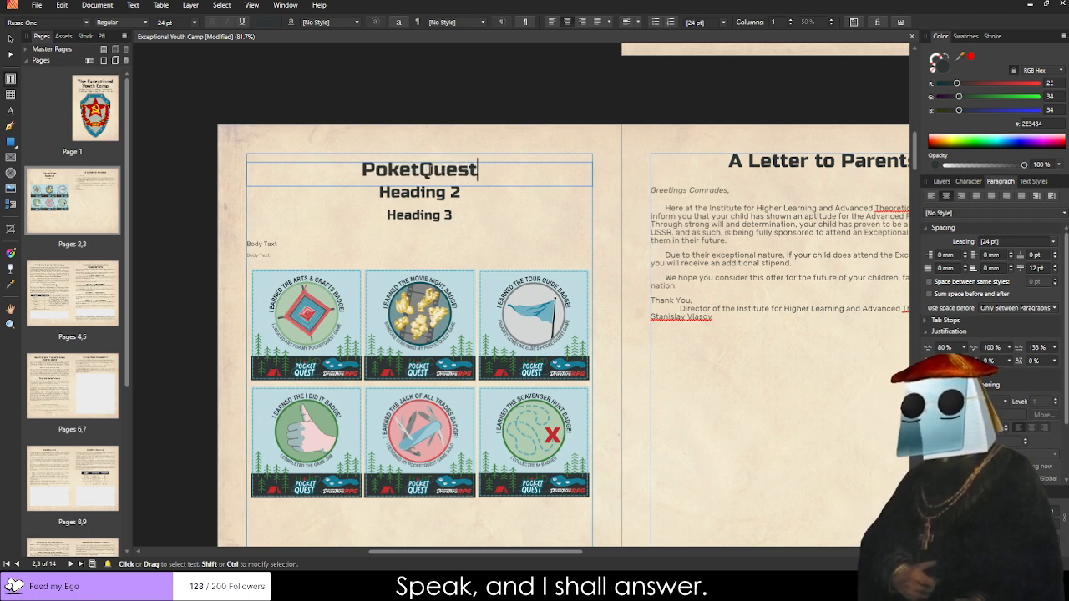
type(" 2022 Entry")
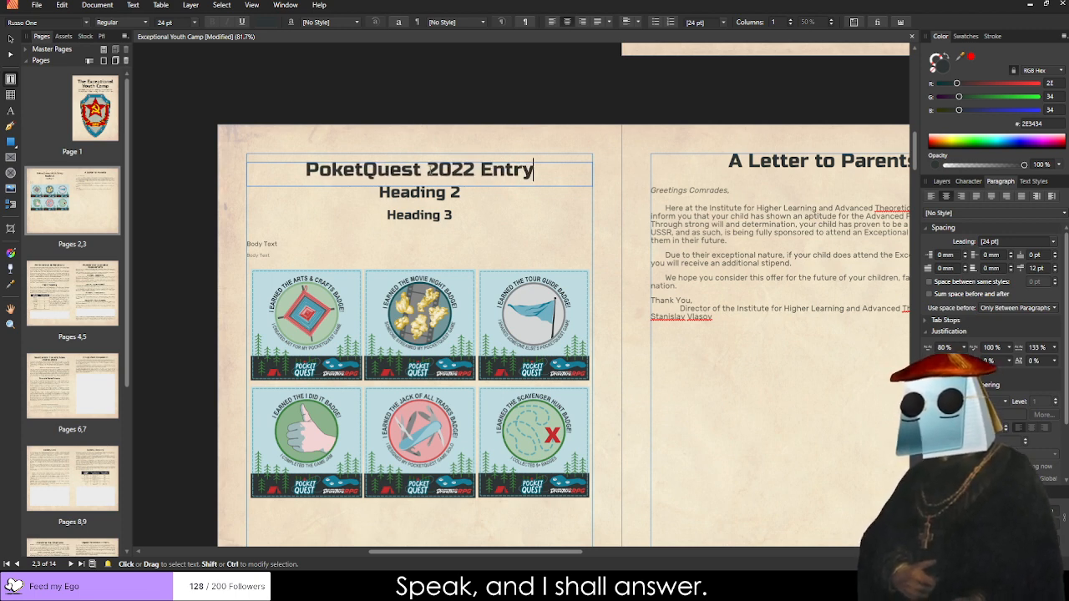
key("Escape")
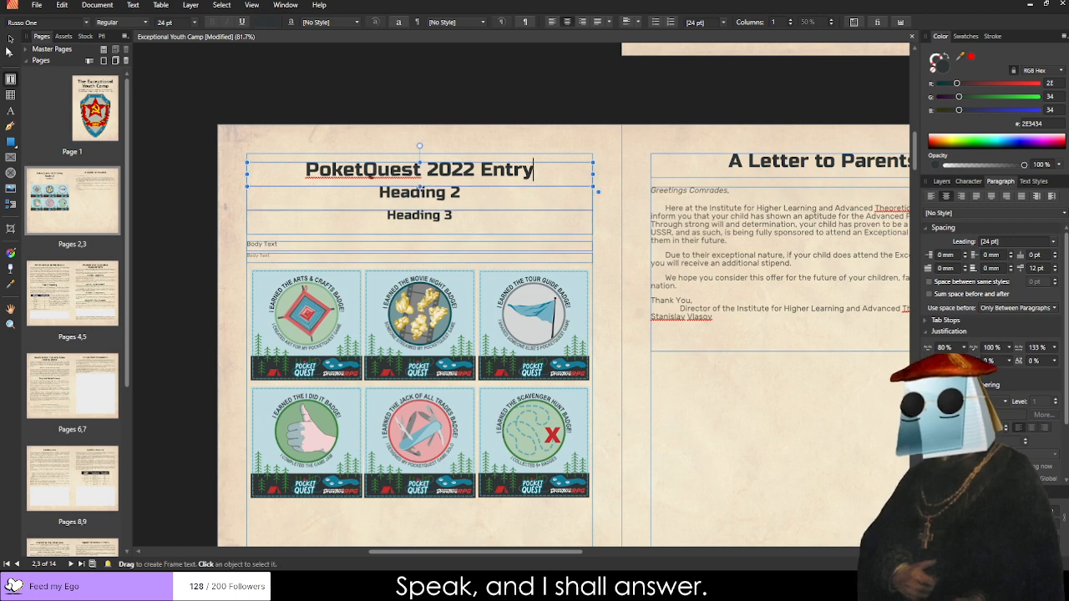
Delete the Heading 2, Heading 3 and both Body Text placeholder frames from page 2.
left_click(289, 191, "shift")
left_click(312, 224, "shift")
left_click(280, 247, "shift")
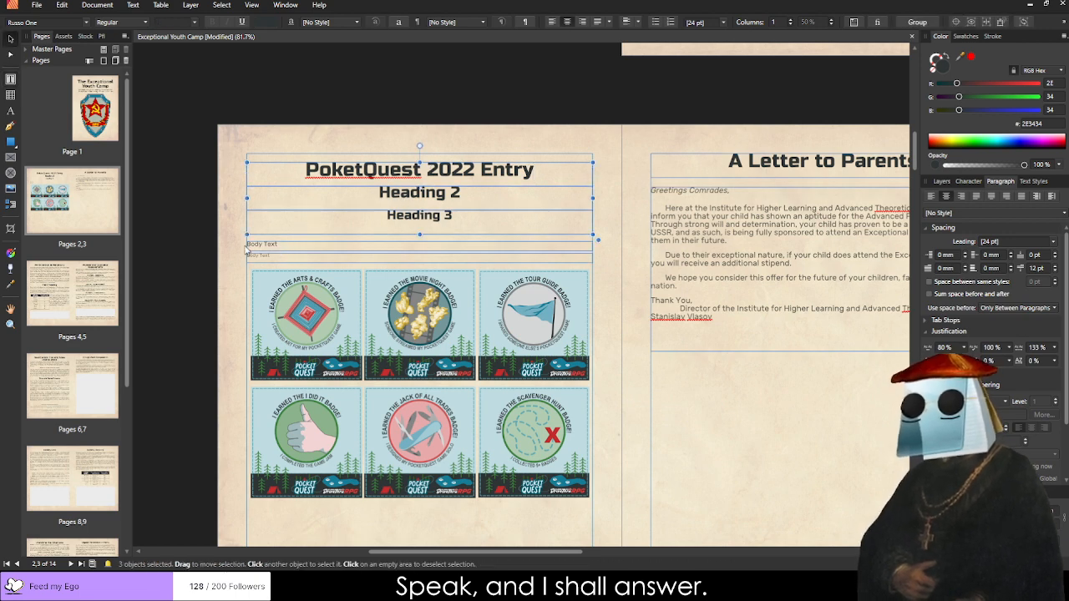
left_click_drag(203, 261, 436, 192)
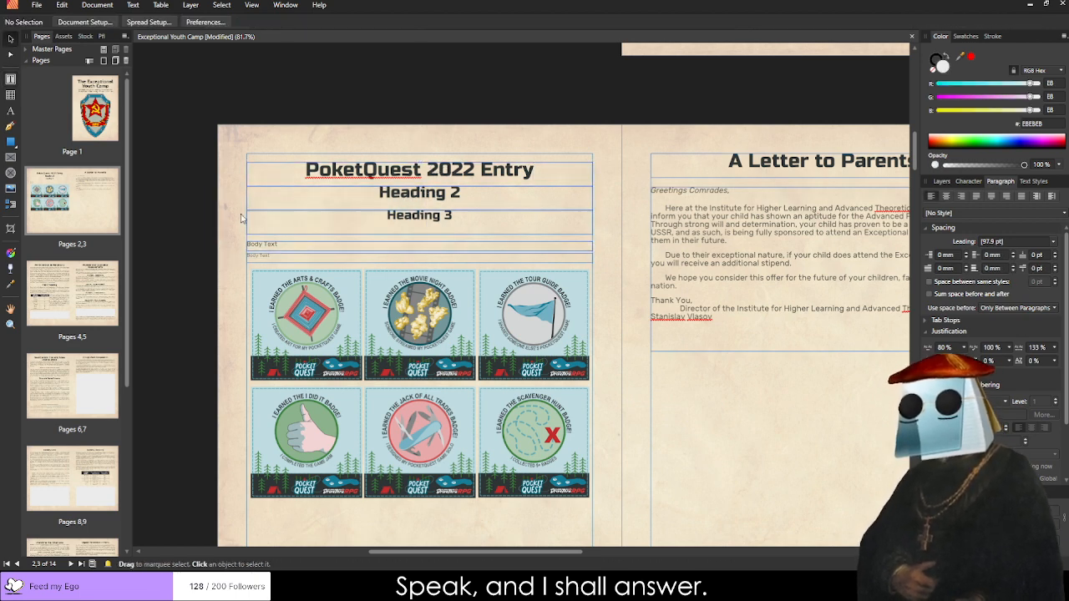
left_click(434, 199)
left_click_drag(197, 192, 566, 267)
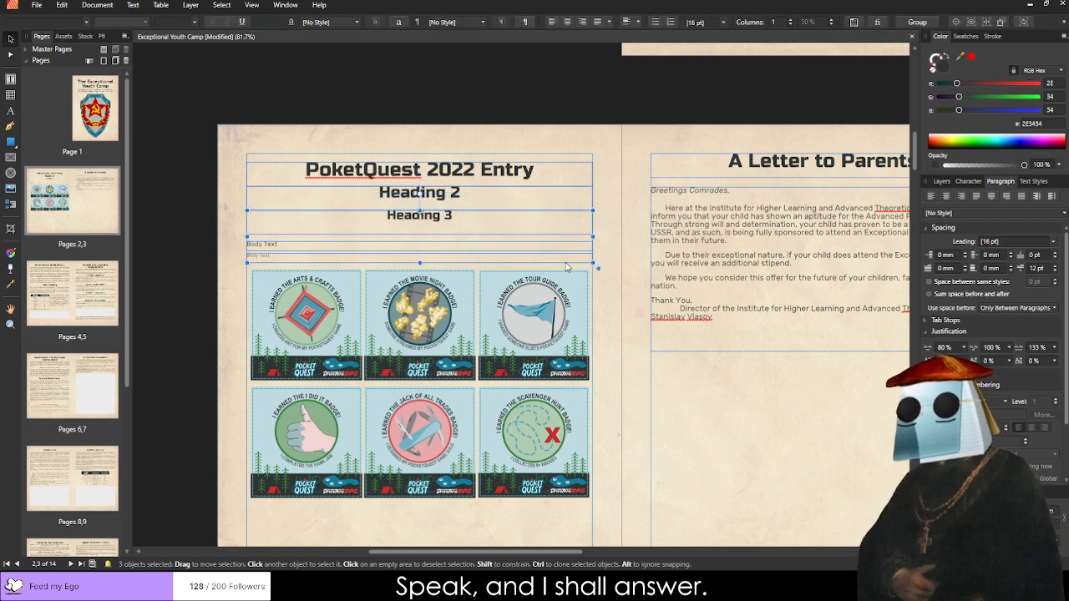
key("Delete")
left_click(433, 199)
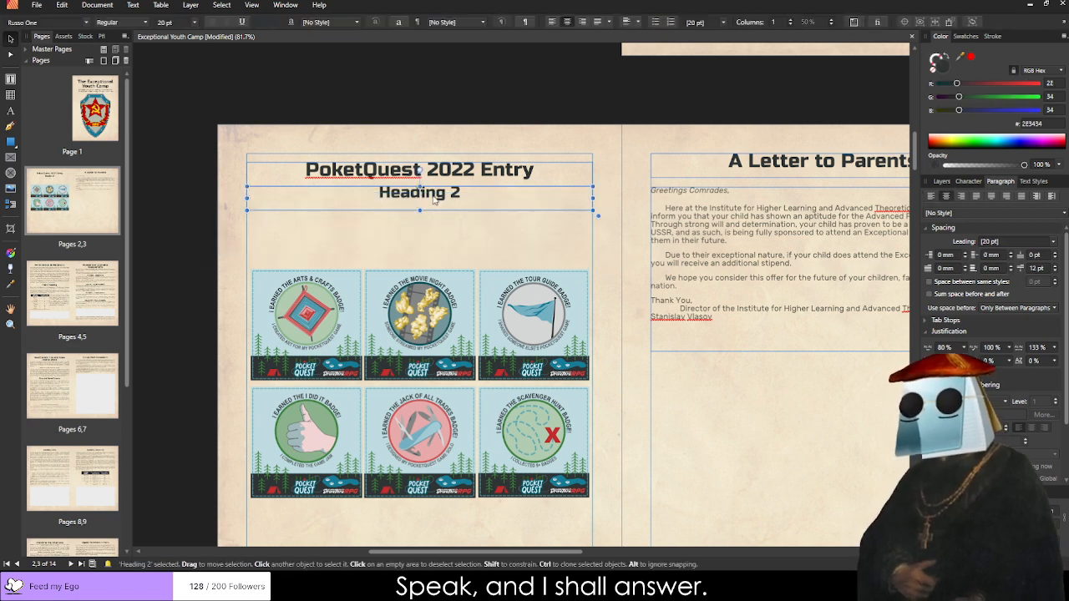
key("Delete")
Move all six badges up together to sit centred just below the page 2 title.
scroll(196, 212, "down", 1)
left_click_drag(212, 187, 622, 481)
left_click_drag(501, 247, 499, 168)
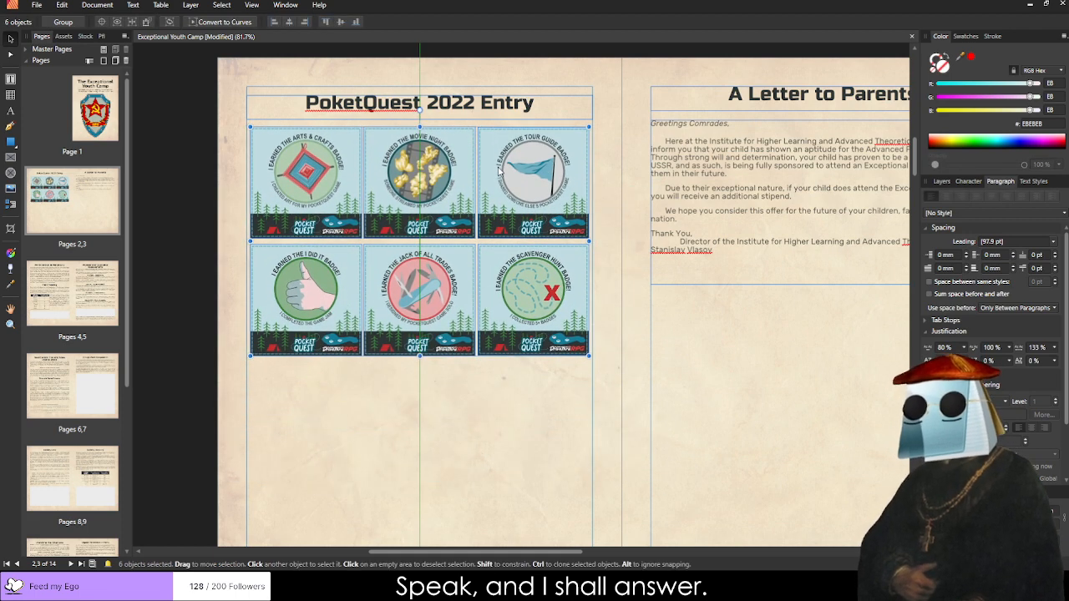
left_click(631, 259)
Review the page 2–3 spread, the cover and the following spreads through Summer Vacation Comes to an End.
scroll(595, 247, "down", 5)
scroll(727, 250, "up", 3)
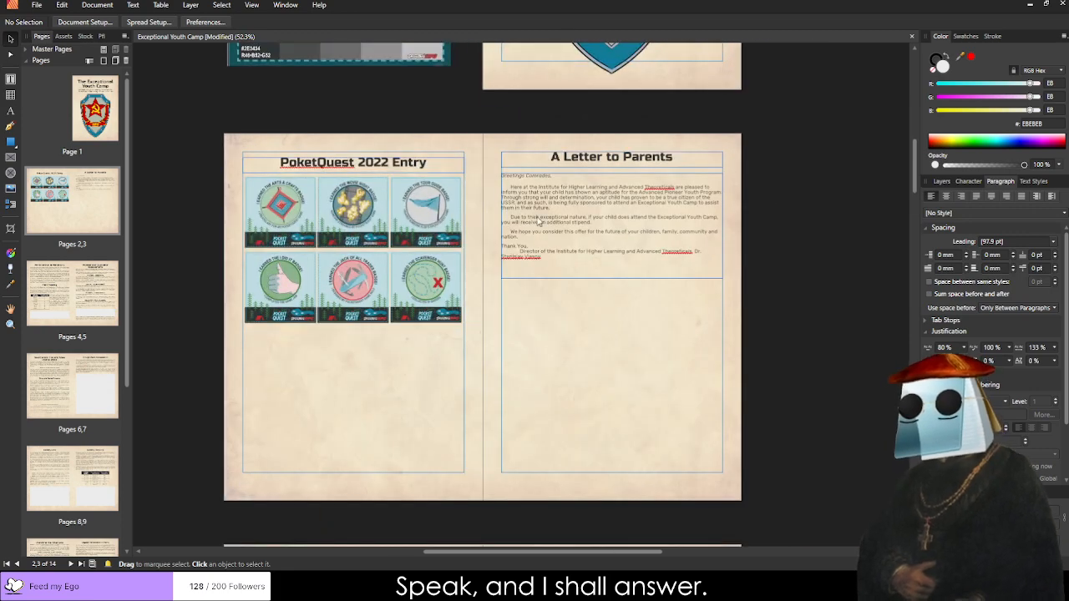
scroll(468, 208, "up", 5)
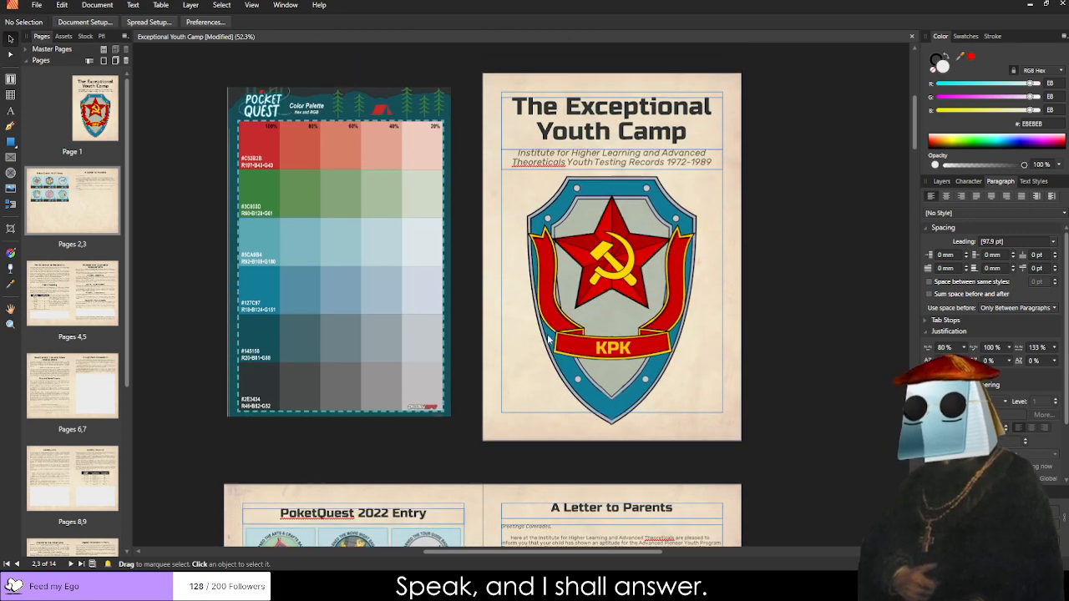
scroll(333, 297, "down", 2)
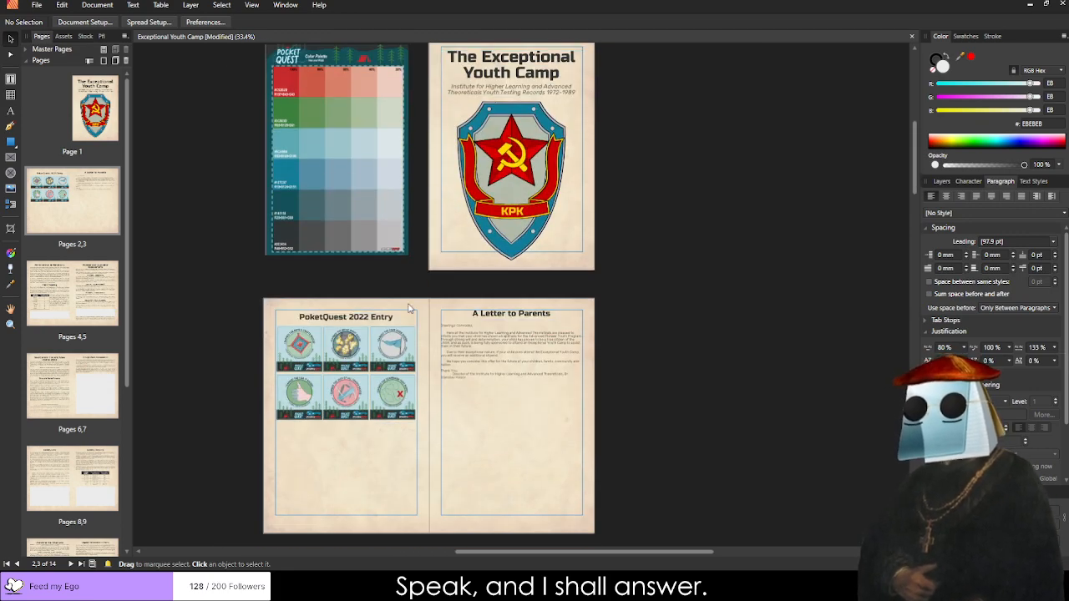
scroll(405, 319, "down", 10)
scroll(406, 320, "down", 5)
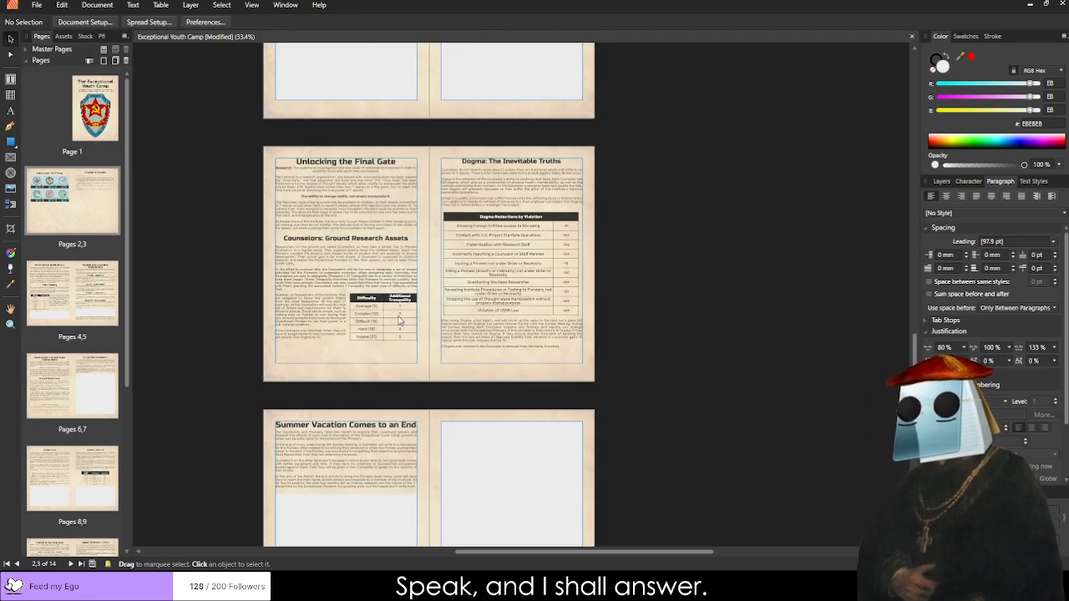
Correct "microtears" to "micro-tears" in the Unlocking the Final Gate body text on page 10.
scroll(359, 318, "up", 1)
scroll(414, 244, "up", 5)
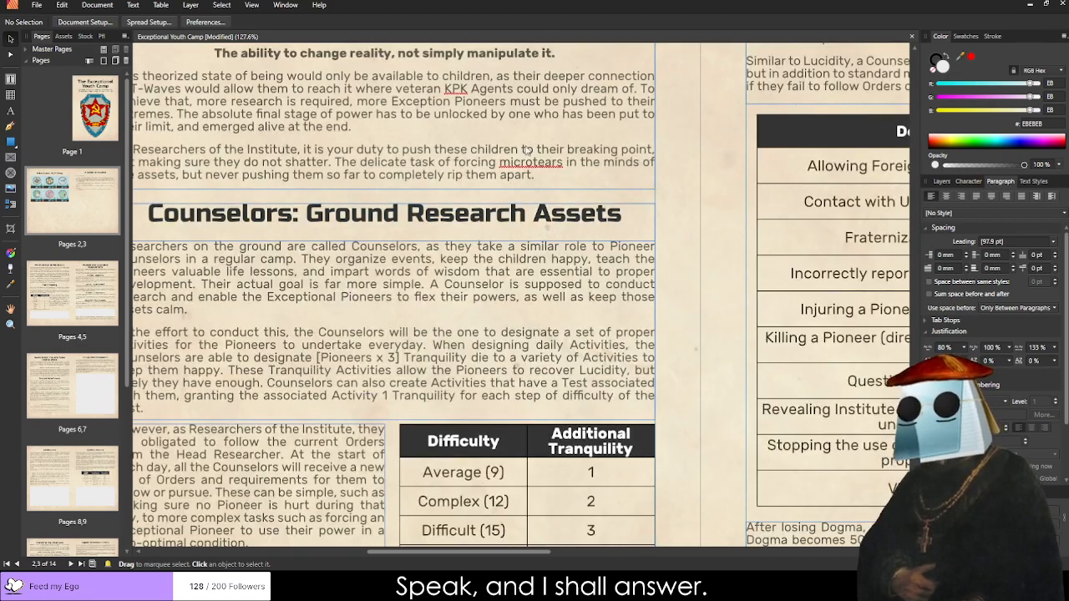
scroll(521, 158, "down", 3)
left_click(526, 171)
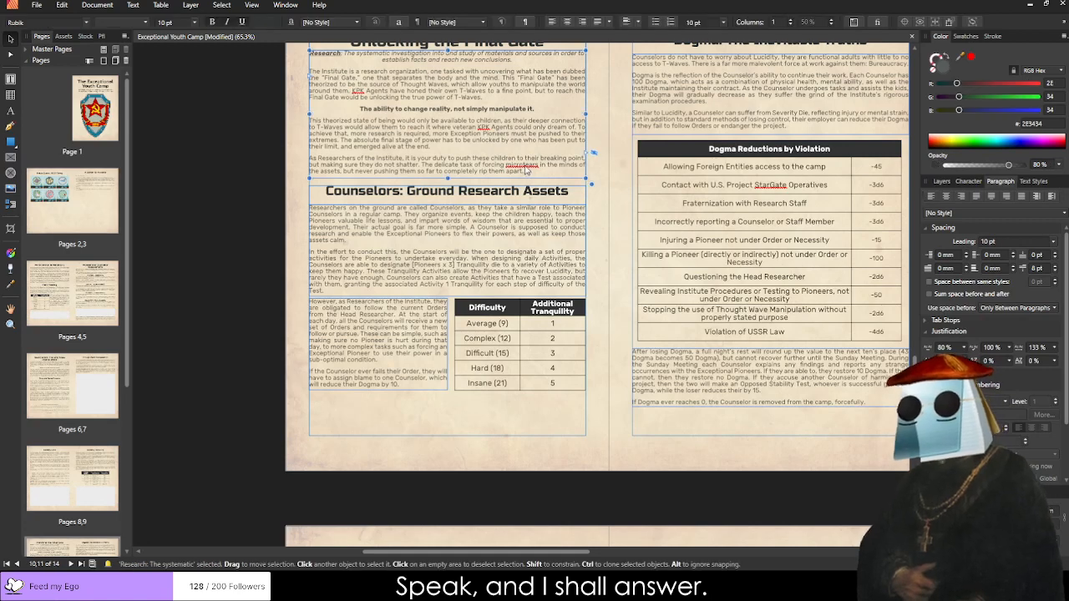
double_click(520, 165)
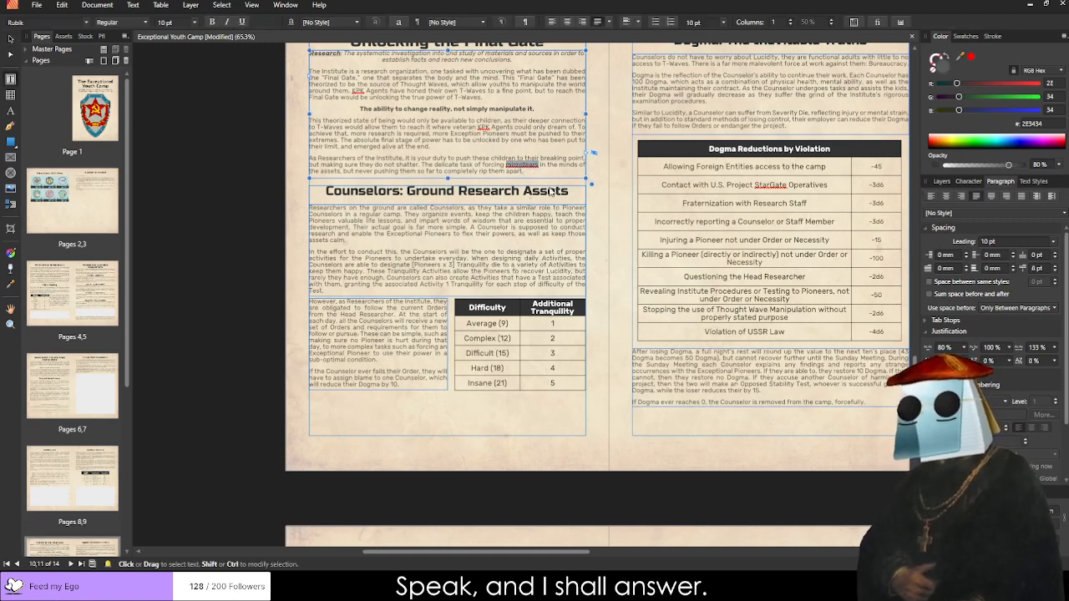
left_click(464, 158)
scroll(427, 162, "up", 1)
scroll(360, 145, "down", 7)
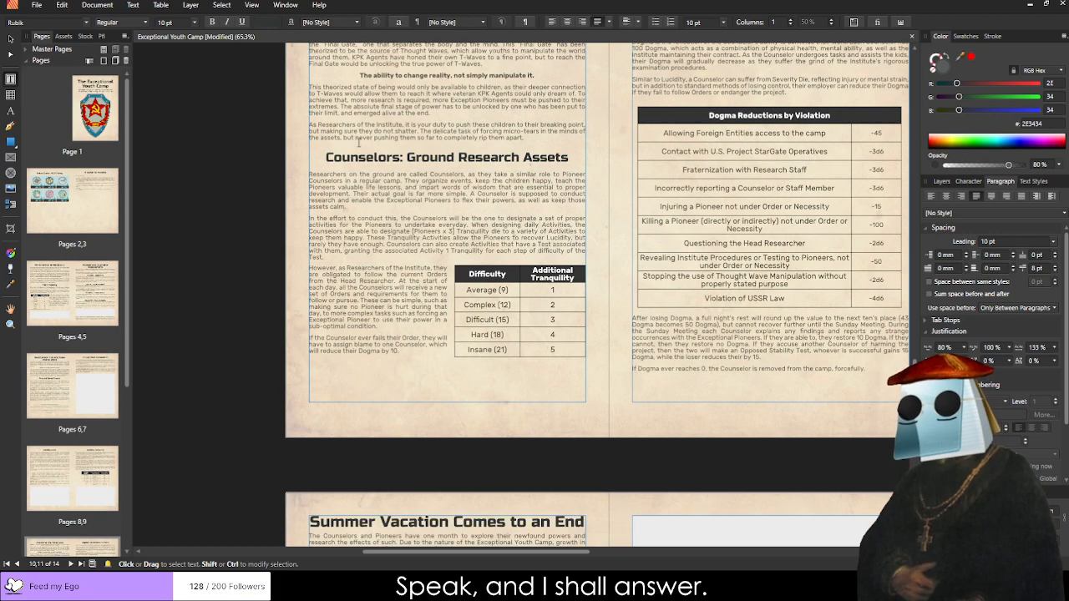
Review the spreads from Summer Vacation Comes to an End back to the cover and on to Neurological Thought Wave Manipulation.
scroll(364, 196, "down", 1)
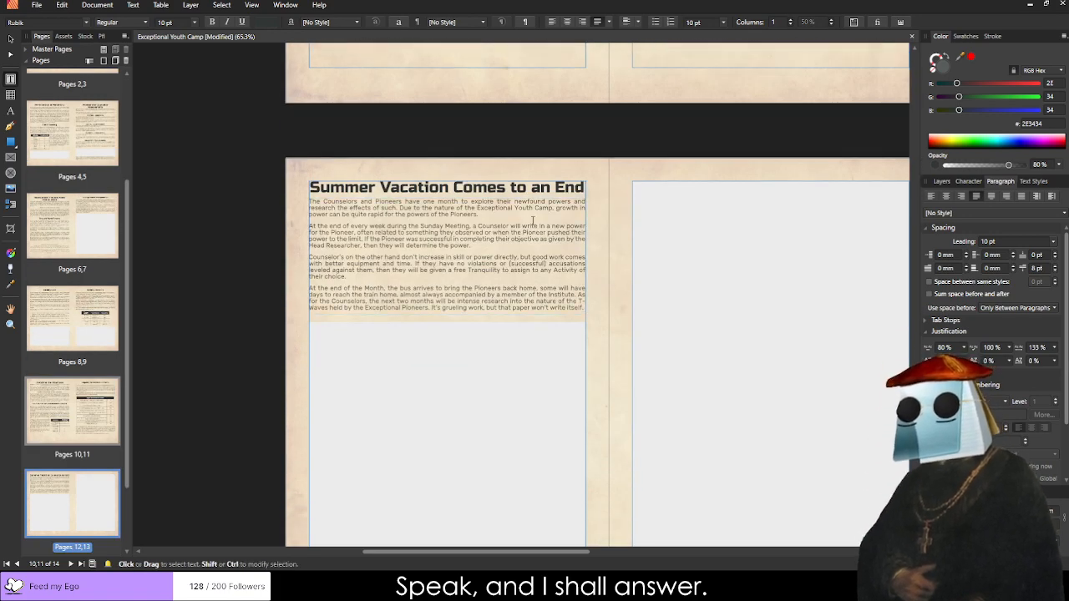
scroll(585, 197, "down", 4)
scroll(762, 192, "up", 14)
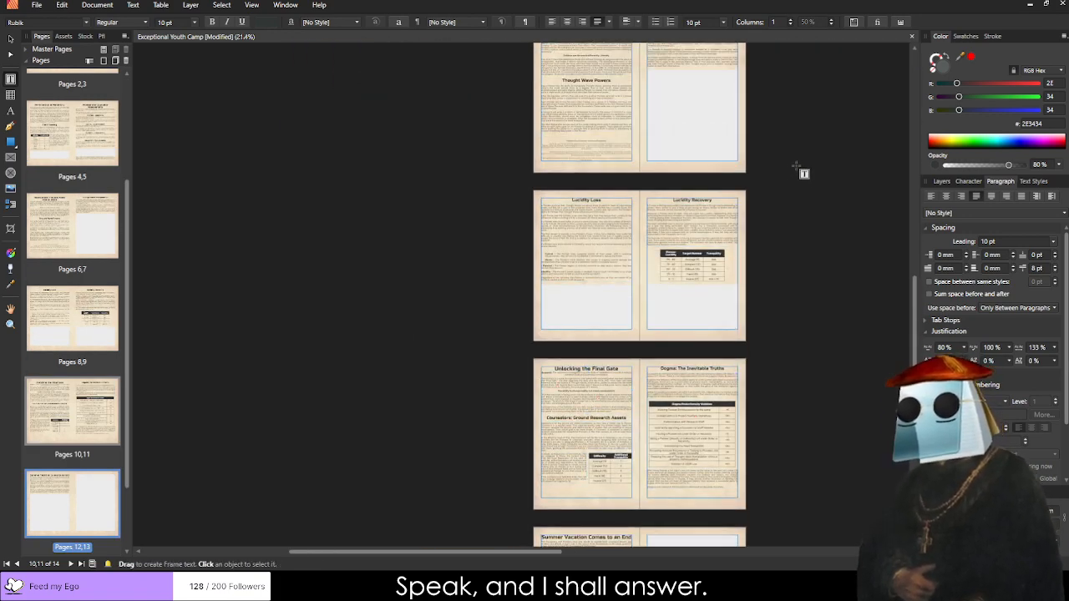
scroll(789, 156, "up", 6)
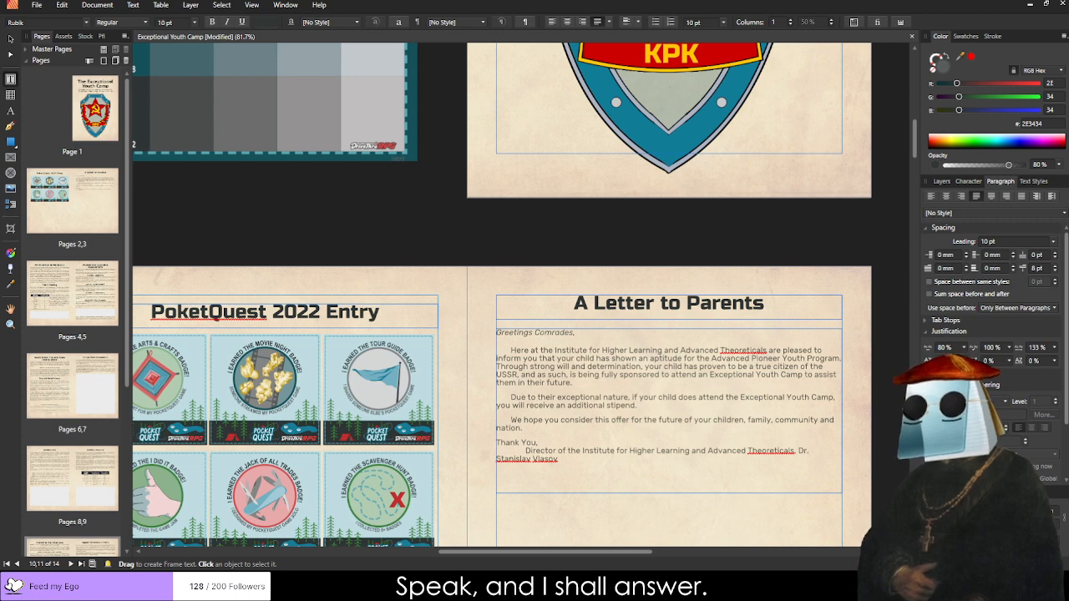
scroll(329, 315, "down", 10)
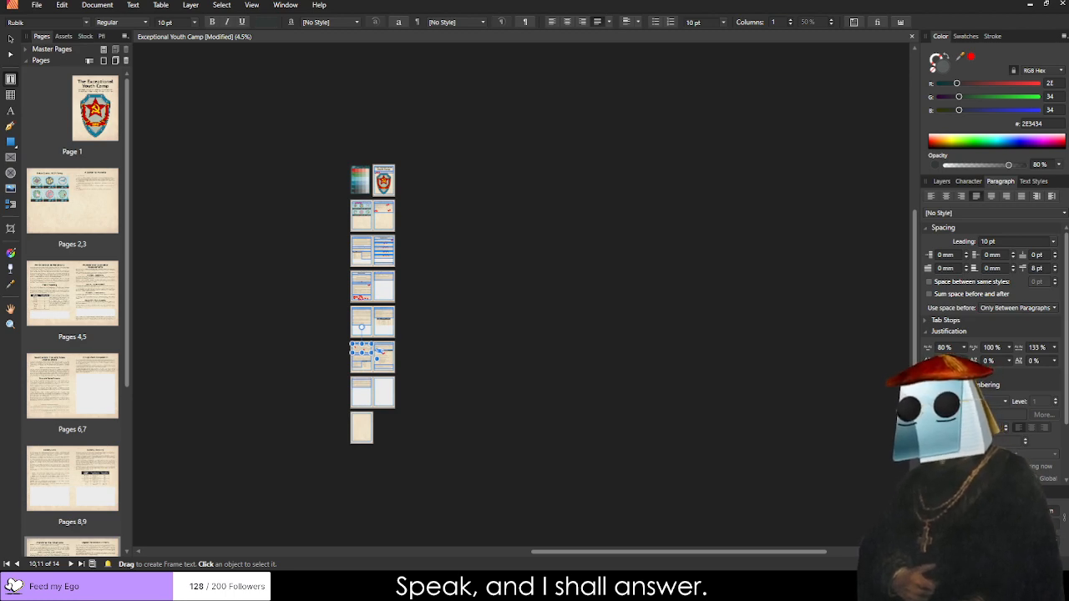
scroll(336, 317, "up", 10)
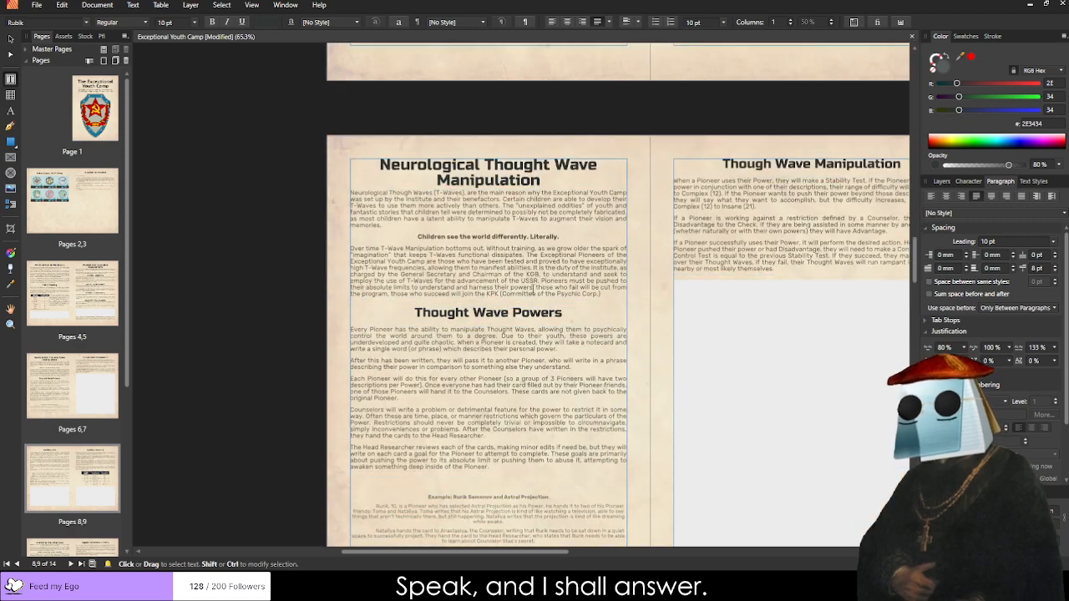
Replace the indent before the Mental entry in page 8's Lucidity Loss list with the bullet copied from the Physical entry.
scroll(532, 289, "down", 15)
scroll(354, 241, "up", 8)
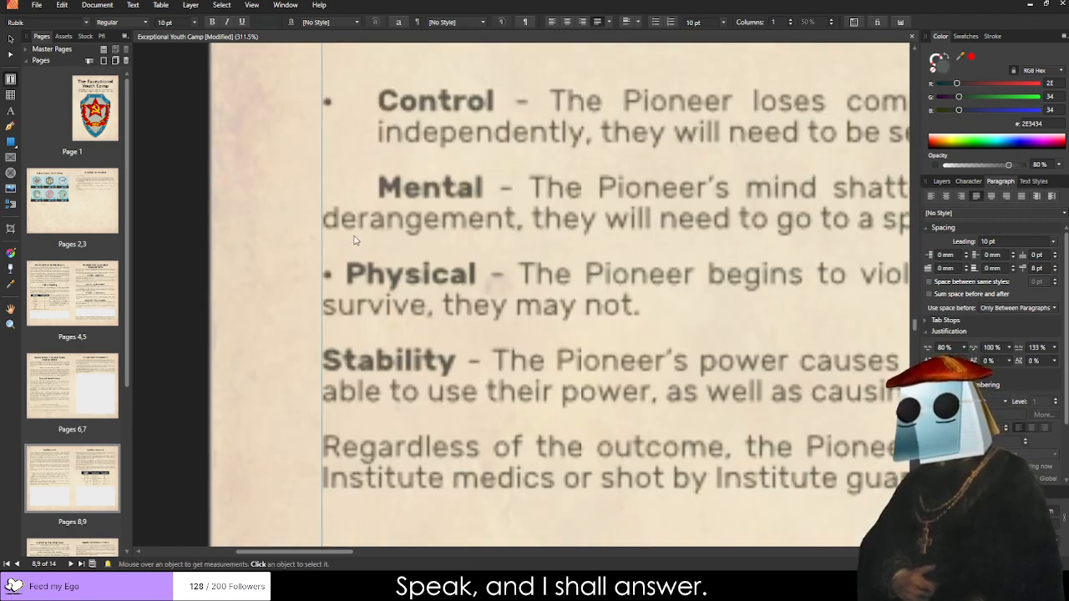
left_click_drag(346, 275, 319, 281)
key("ctrl+c")
left_click(380, 185)
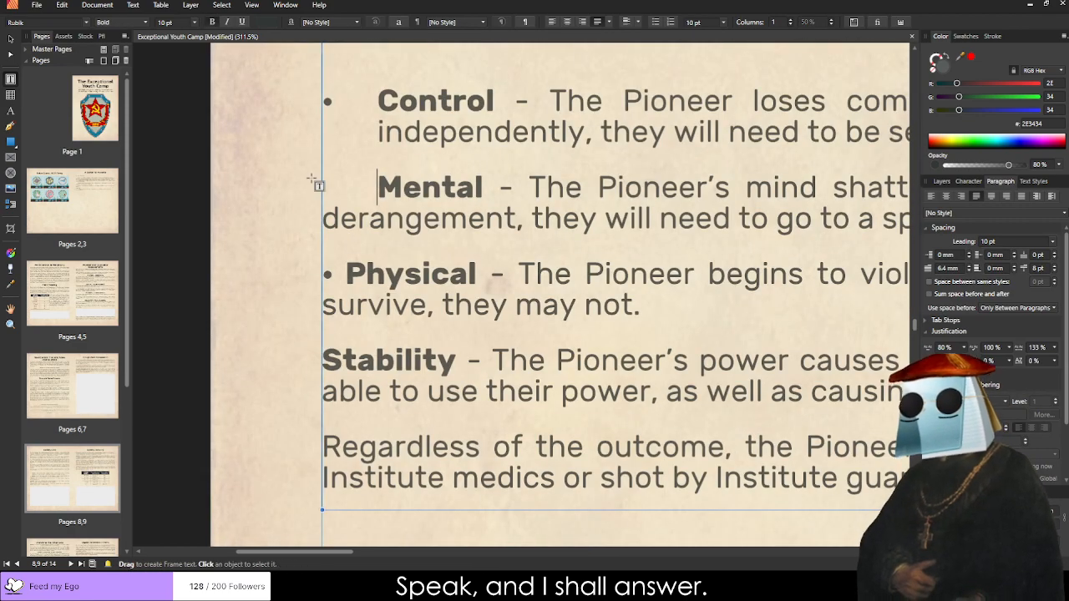
key("BackSpace")
key("ctrl+v")
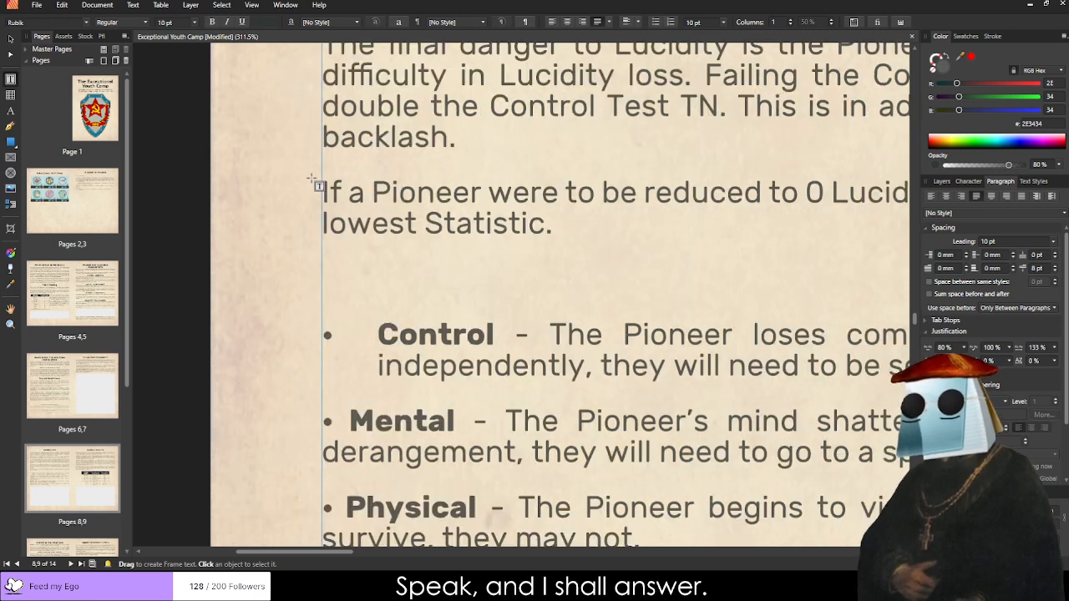
Remove the automatic bullet and indent from the Control entry in the Lucidity Loss list on page 8.
scroll(314, 180, "up", 3)
key("Return")
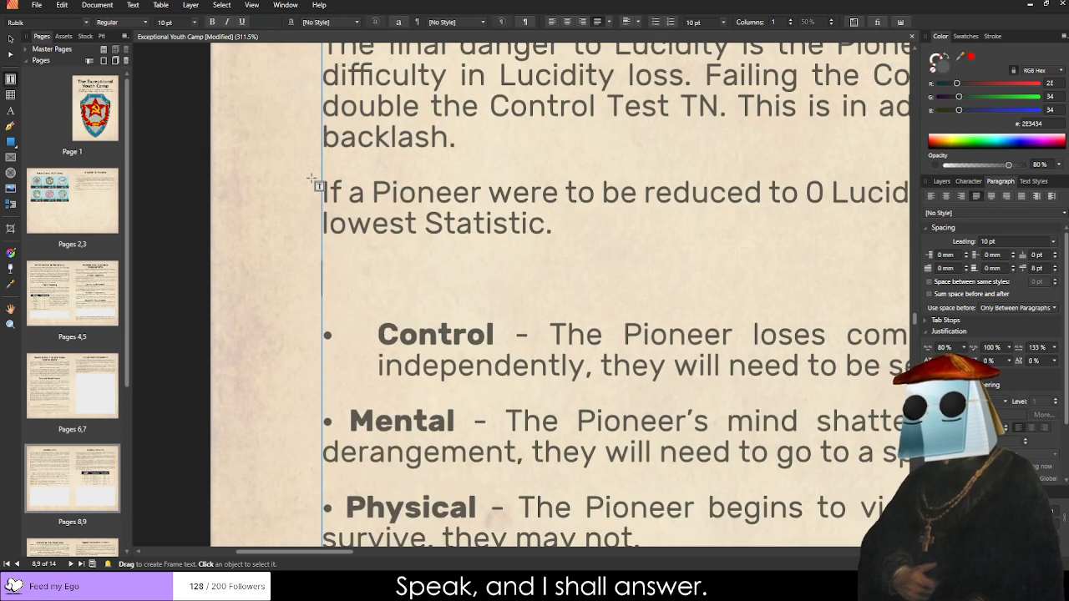
key("Down")
key("Down")
scroll(316, 184, "right", 5)
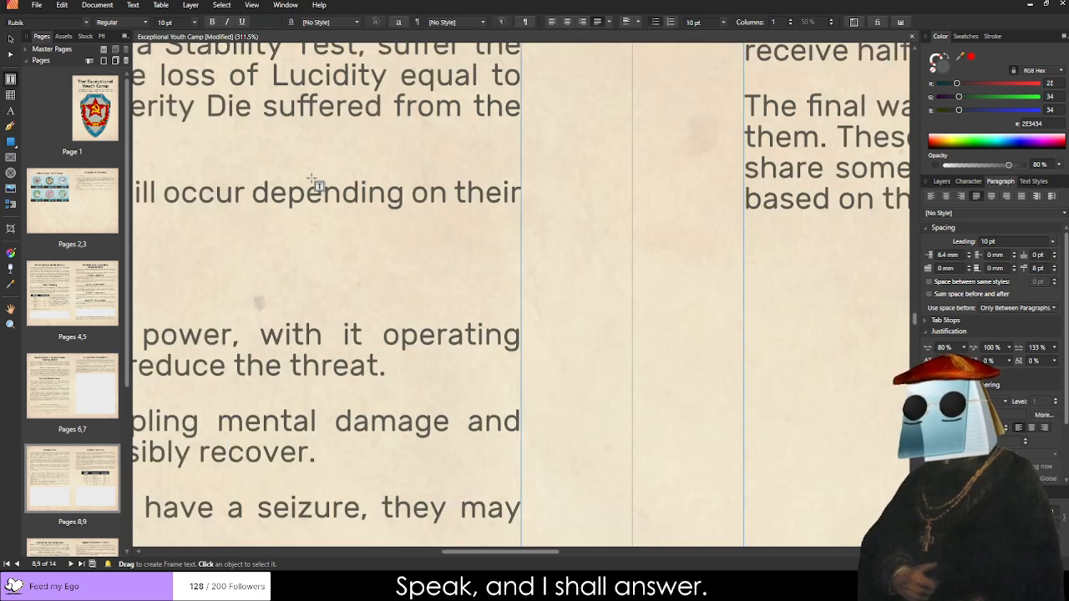
triple_click(341, 334)
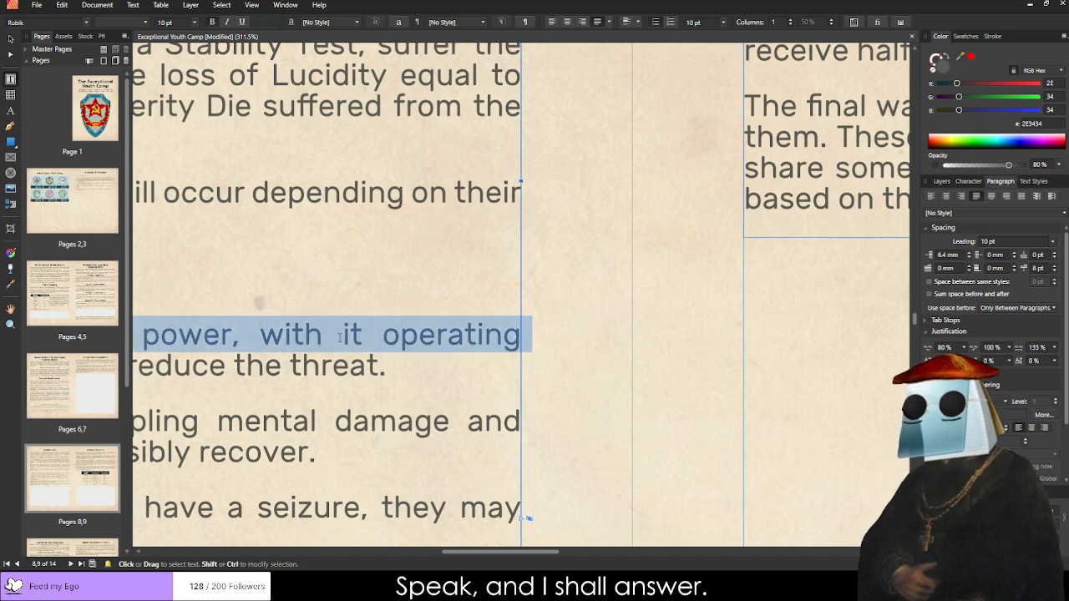
key("shift+Tab")
key("Down")
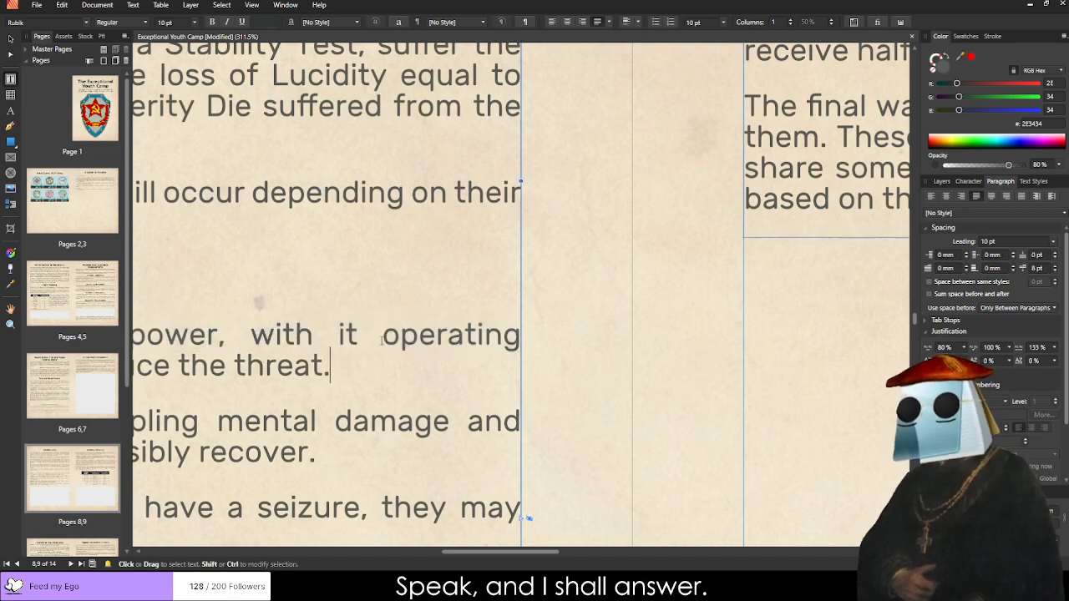
Move the text cursor back through the Control entry to the beginning of its bold heading word.
key("Left")
key("Left")
key("Left")
key("Left")
key("Left")
key("Left")
key("Left")
key("Left")
key("Left")
key("Left")
key("Left")
key("Left")
key("Left")
key("Left")
key("Left")
key("Left")
key("Left")
key("Left")
key("Left")
key("Left")
key("Left")
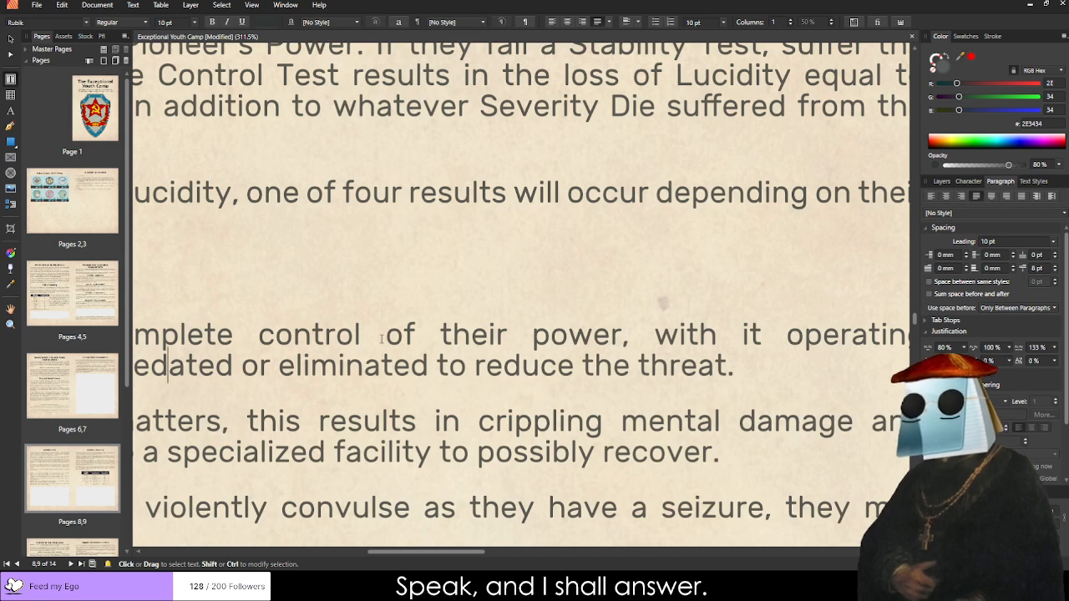
key("Up")
key("Left")
key("Left")
key("Left")
key("Left")
key("Left")
key("Left")
key("Left")
key("Left")
key("Left")
key("Left")
key("Left")
key("Left")
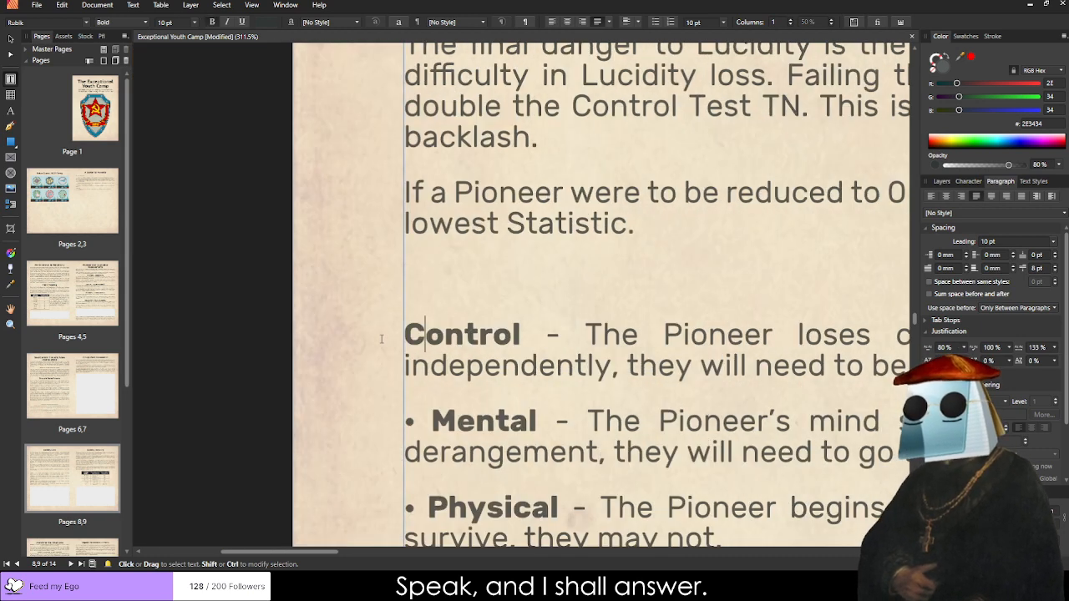